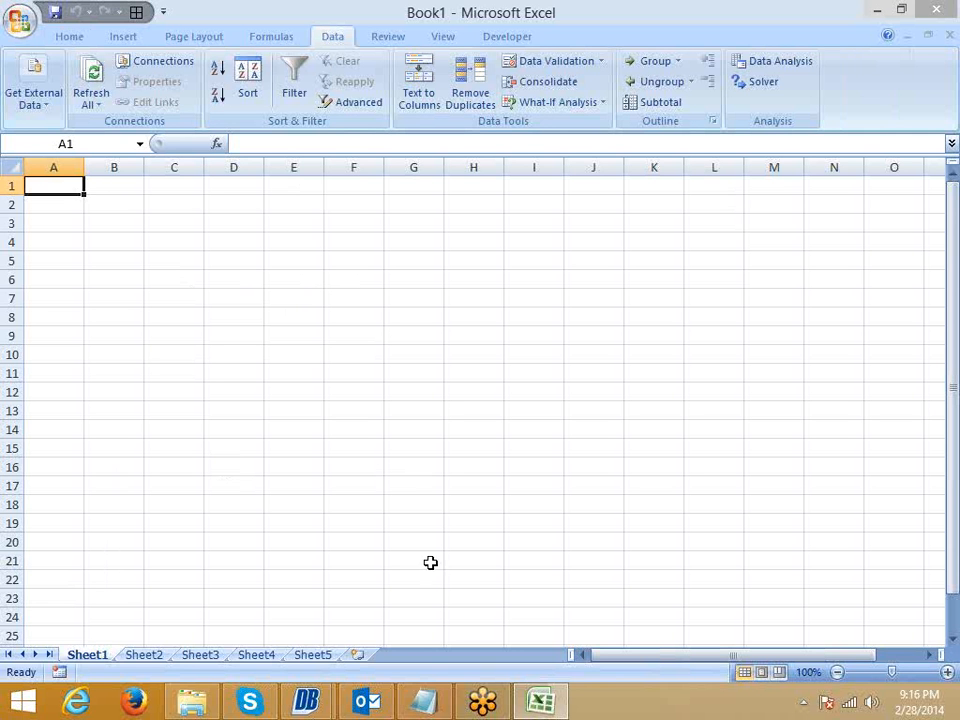
Check the progress of the running disc burn in DeepBurner and return to the Excel workbook.
left_click(322, 708)
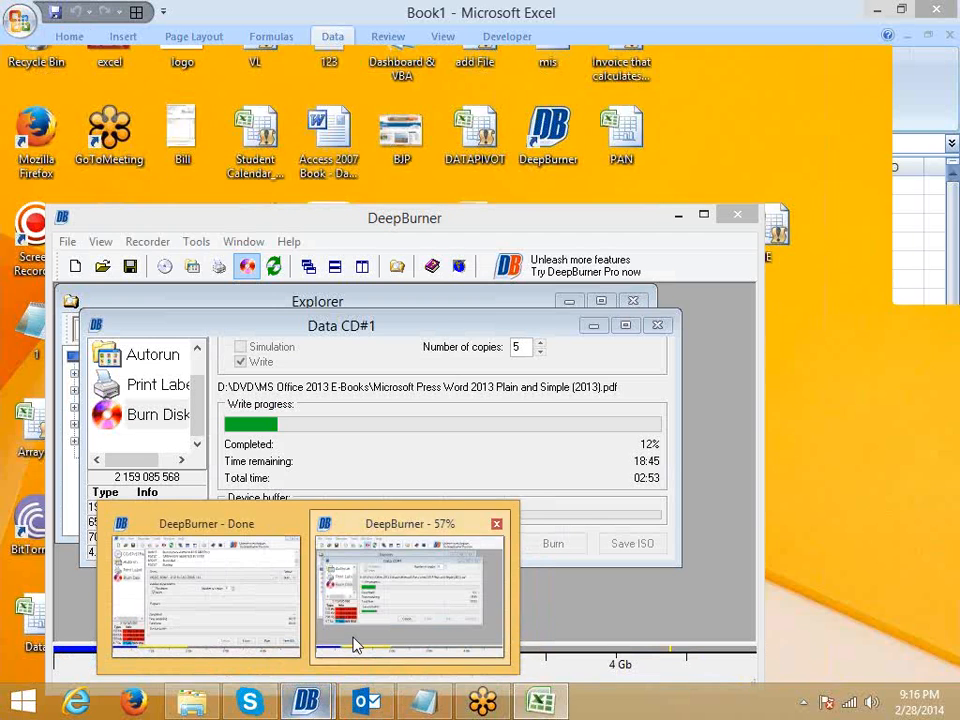
left_click(354, 643)
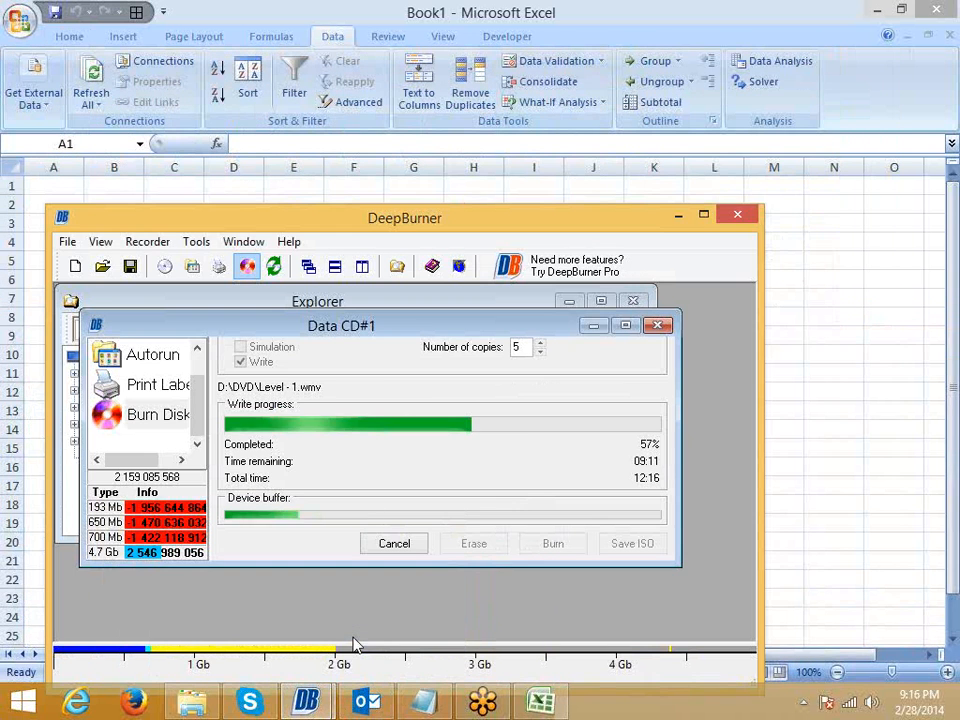
left_click(870, 370)
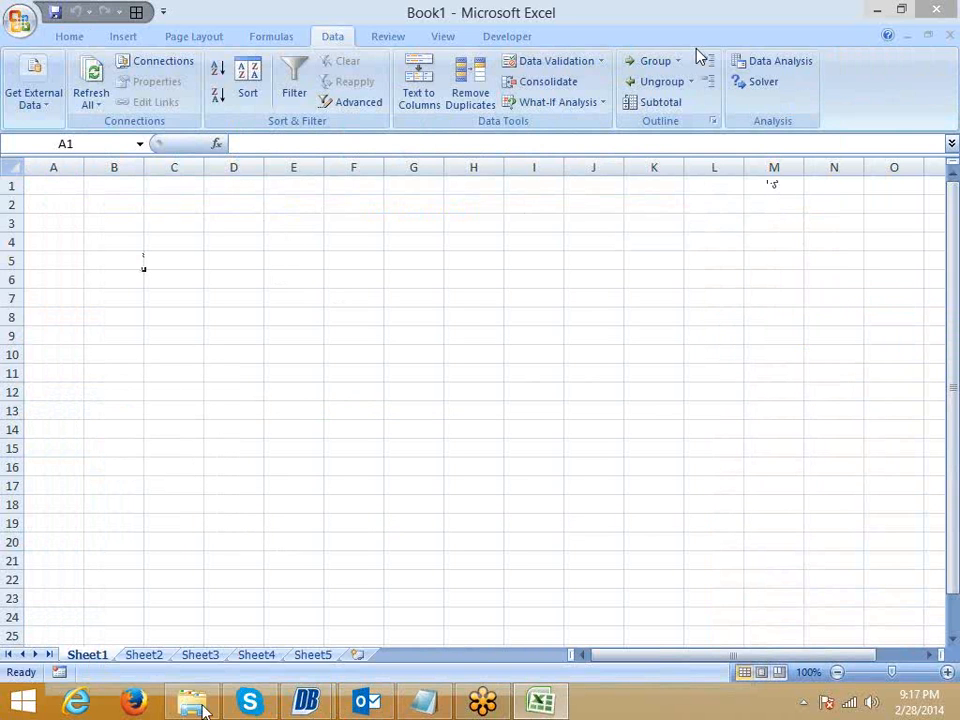
Switch to Firefox and open the page adv.iptonline.in/s.php.
left_click(135, 700)
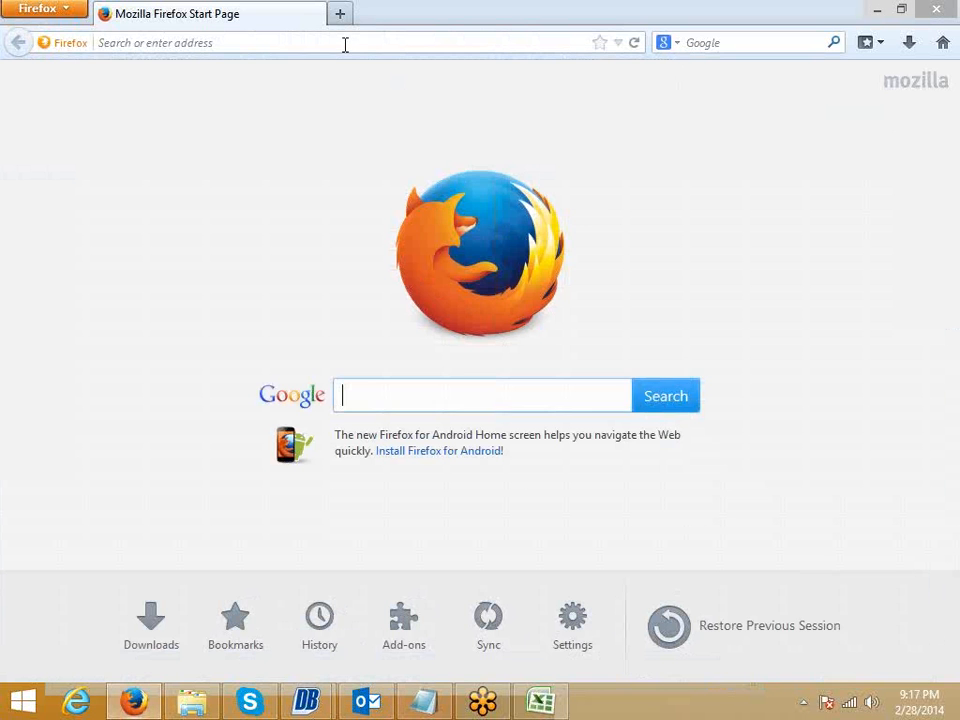
left_click(345, 44)
type("adv.iptonline.in/")
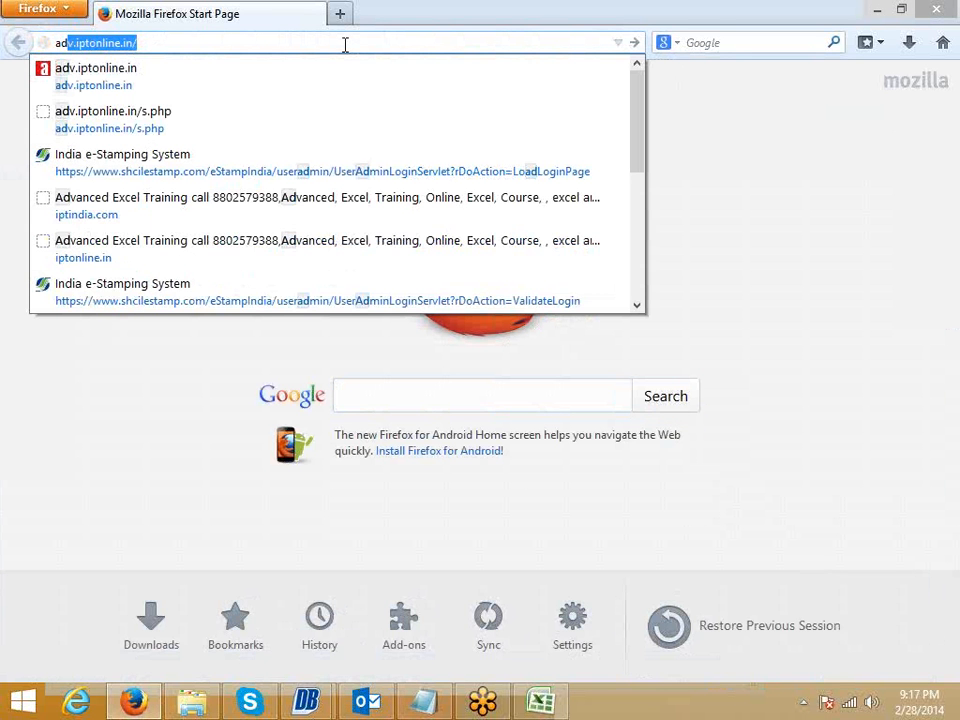
key("Down")
key("Down")
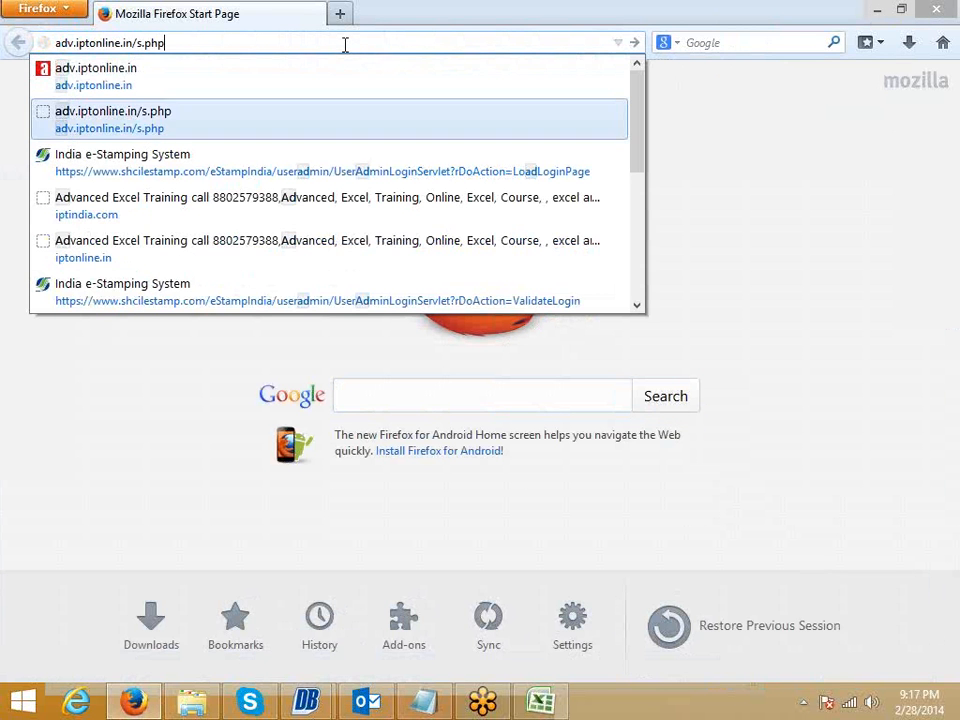
key("Return")
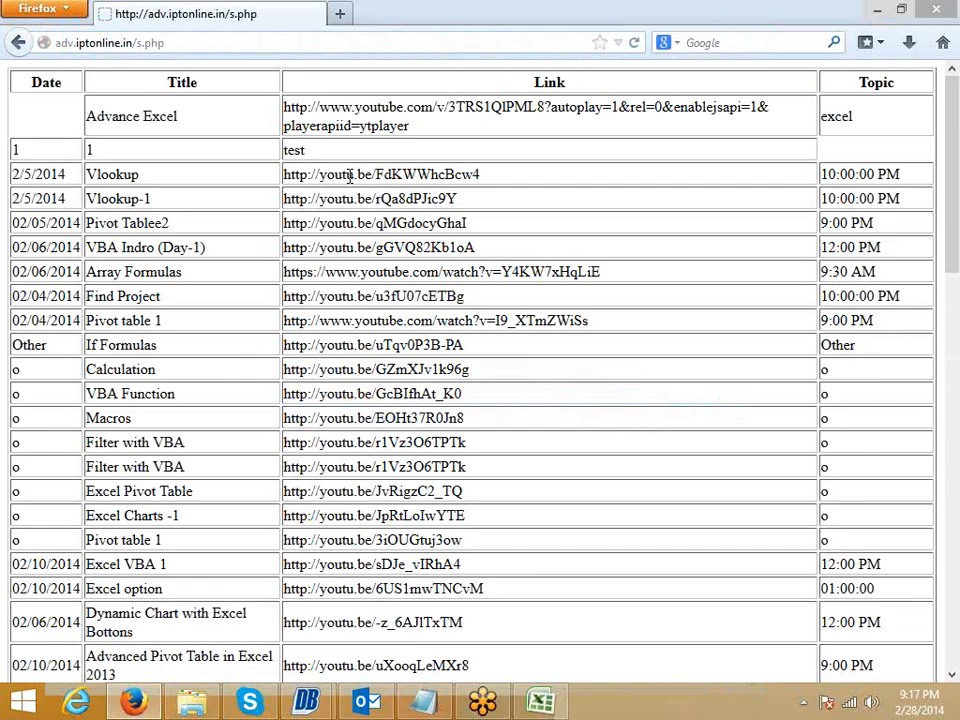
Review the title, link and time of the last entry in the video list, and close the browser.
scroll(400, 383, "down", 20)
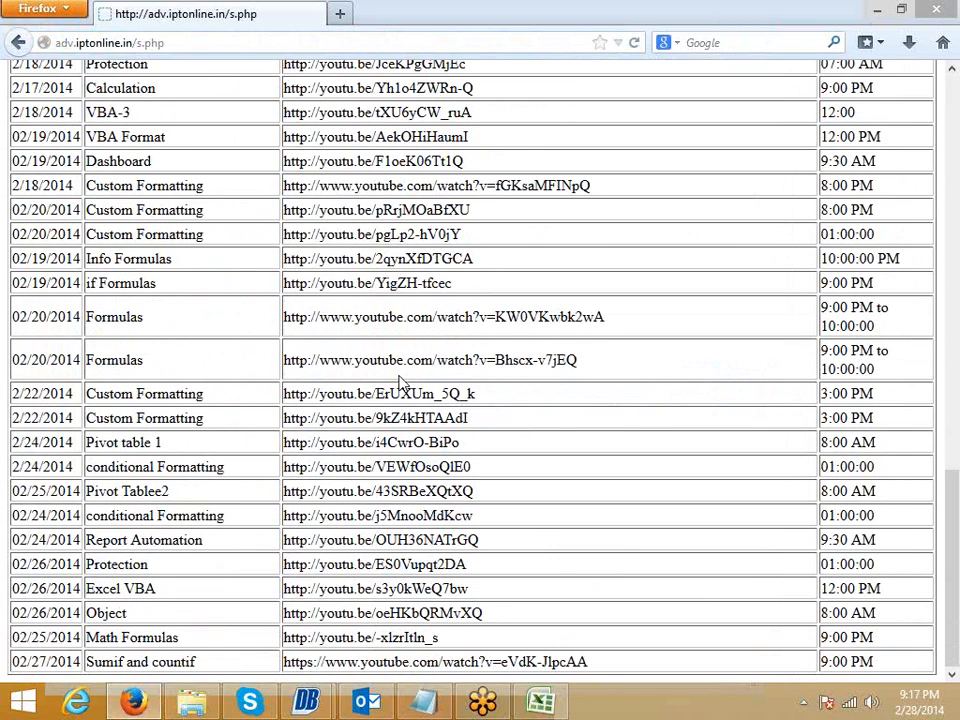
double_click(194, 664)
left_click_drag(292, 662, 722, 677)
double_click(836, 663)
left_click(833, 665)
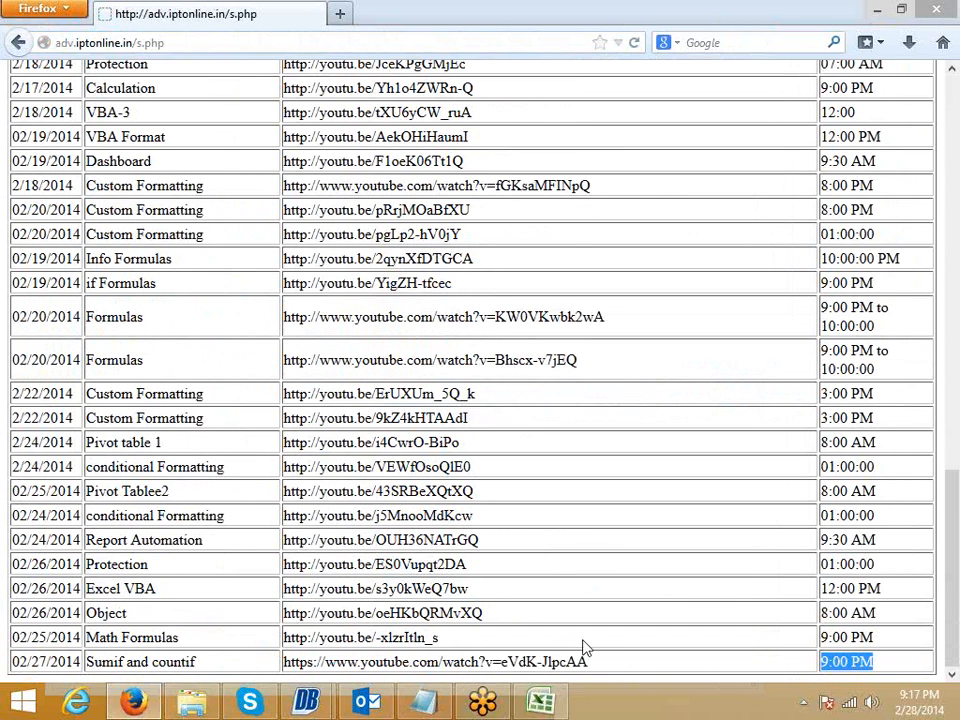
left_click(946, 8)
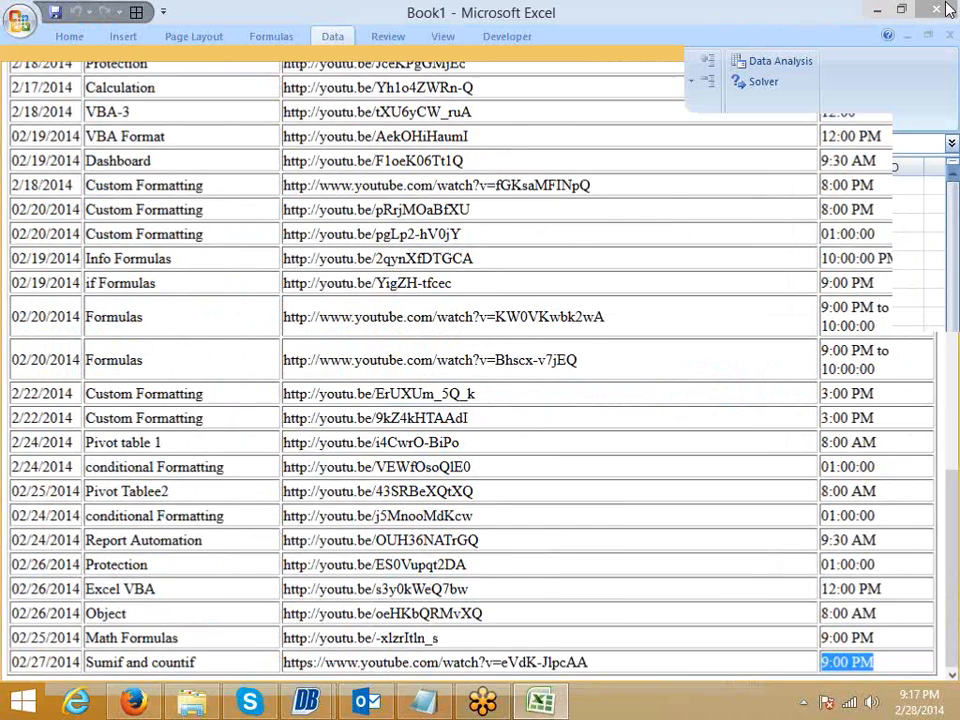
left_click(223, 396)
left_click(70, 218)
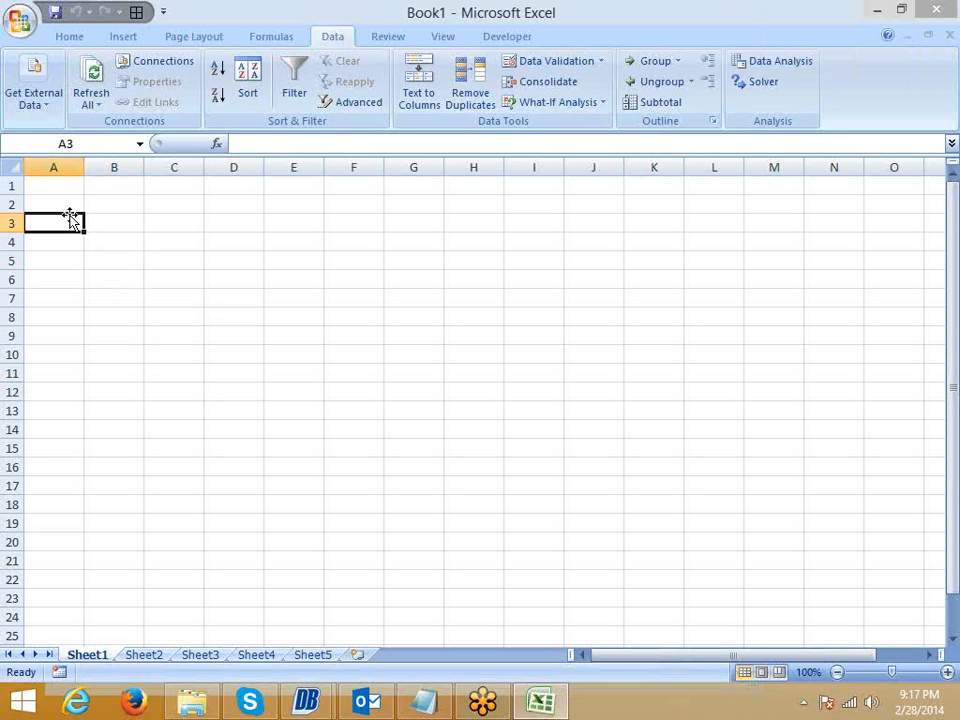
type("P")
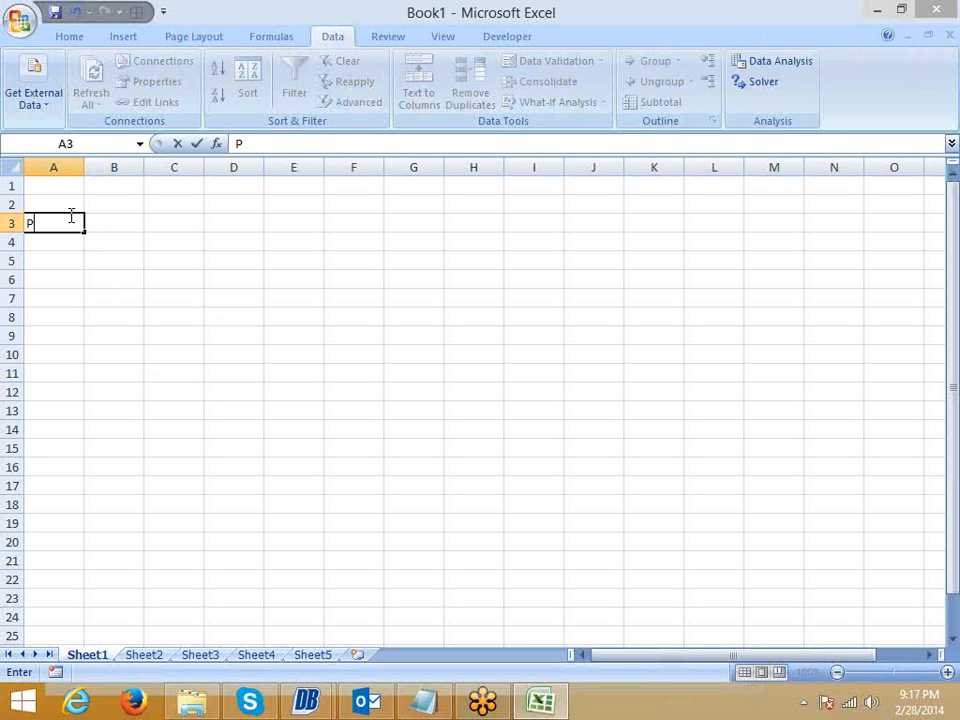
type("MT")
key("Return")
left_click(70, 216)
key("Delete")
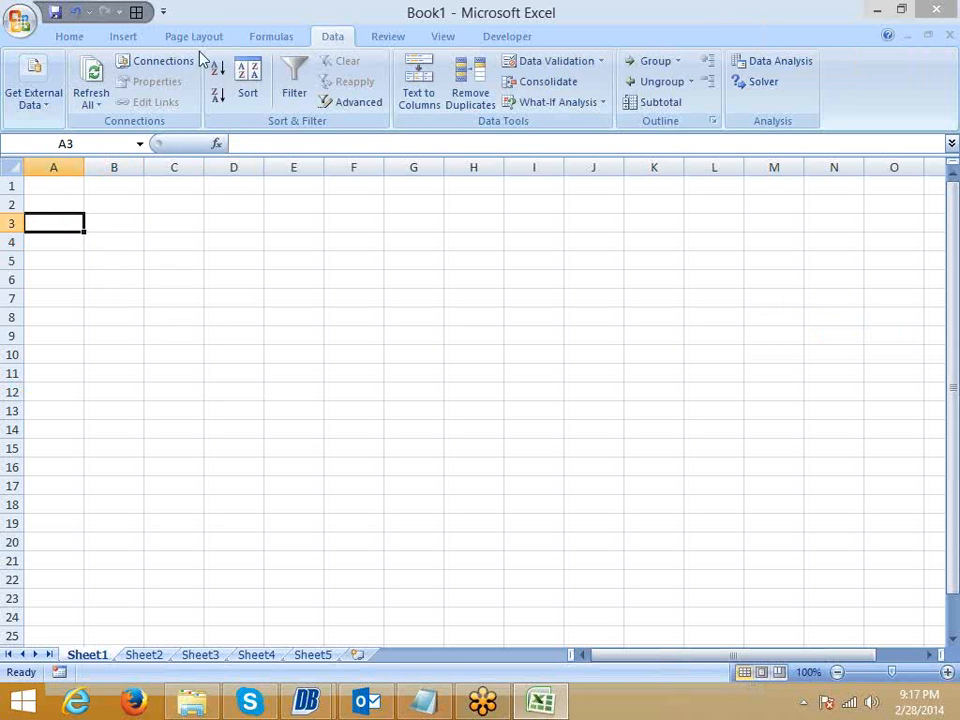
left_click(257, 35)
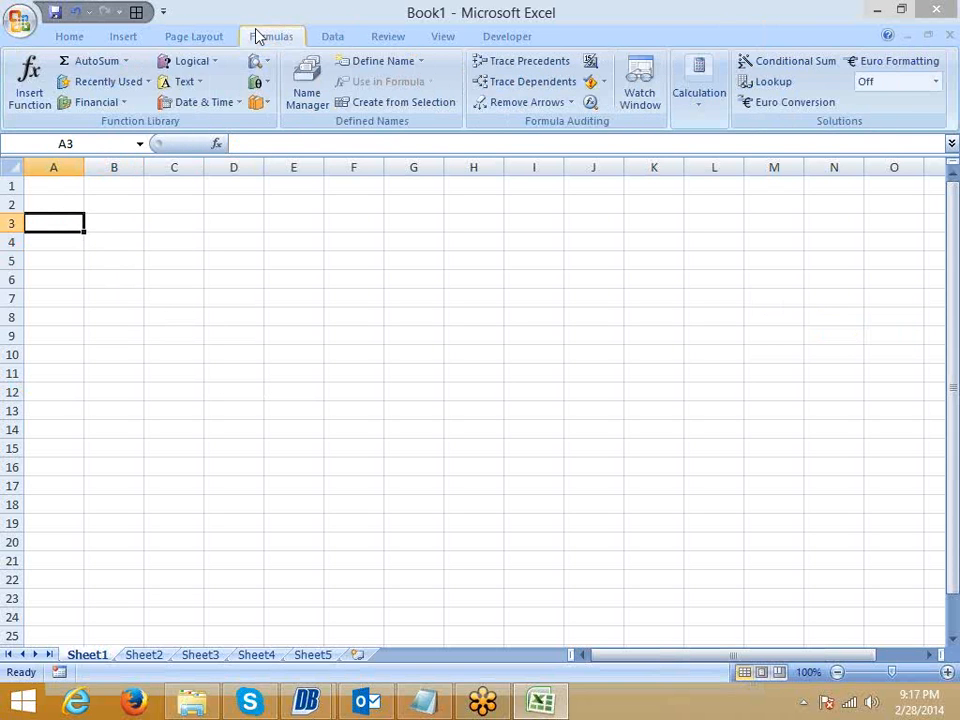
left_click(103, 104)
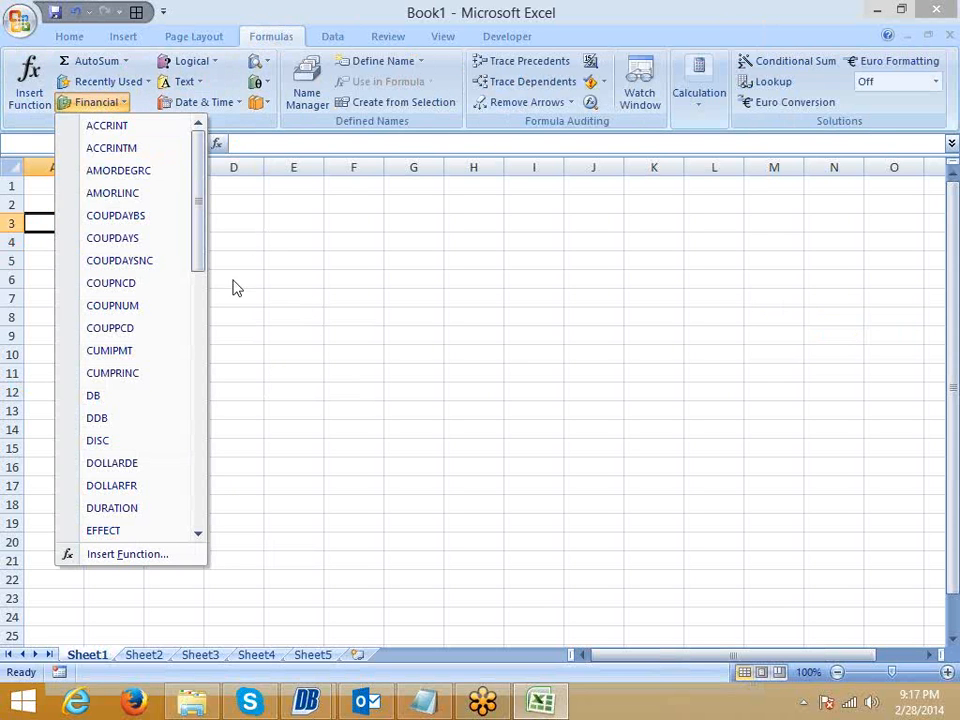
left_click_drag(201, 246, 206, 326)
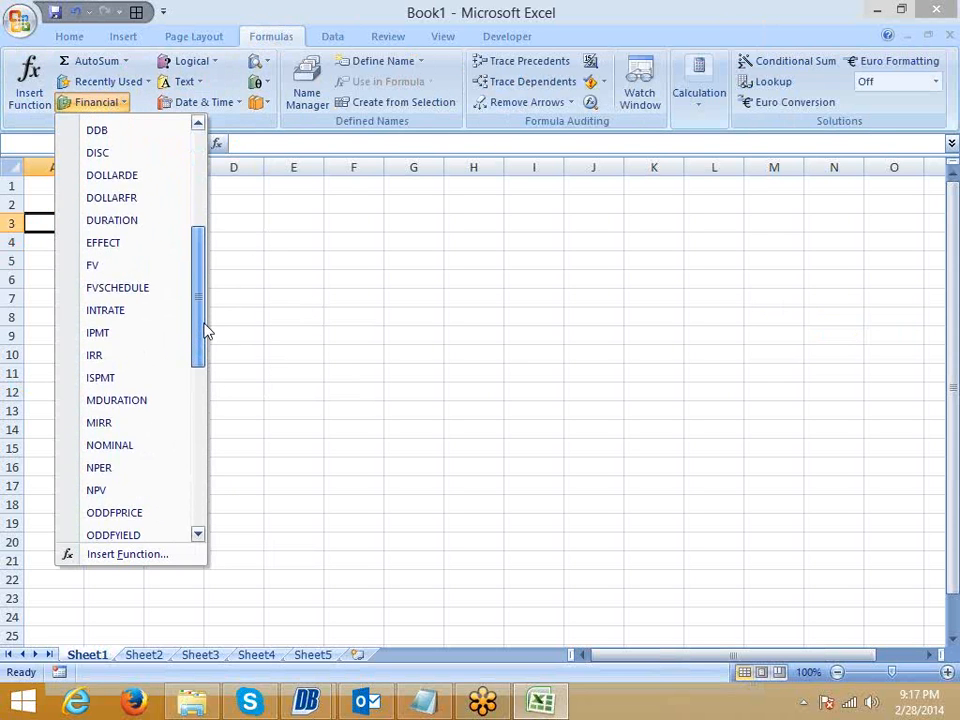
left_click(285, 328)
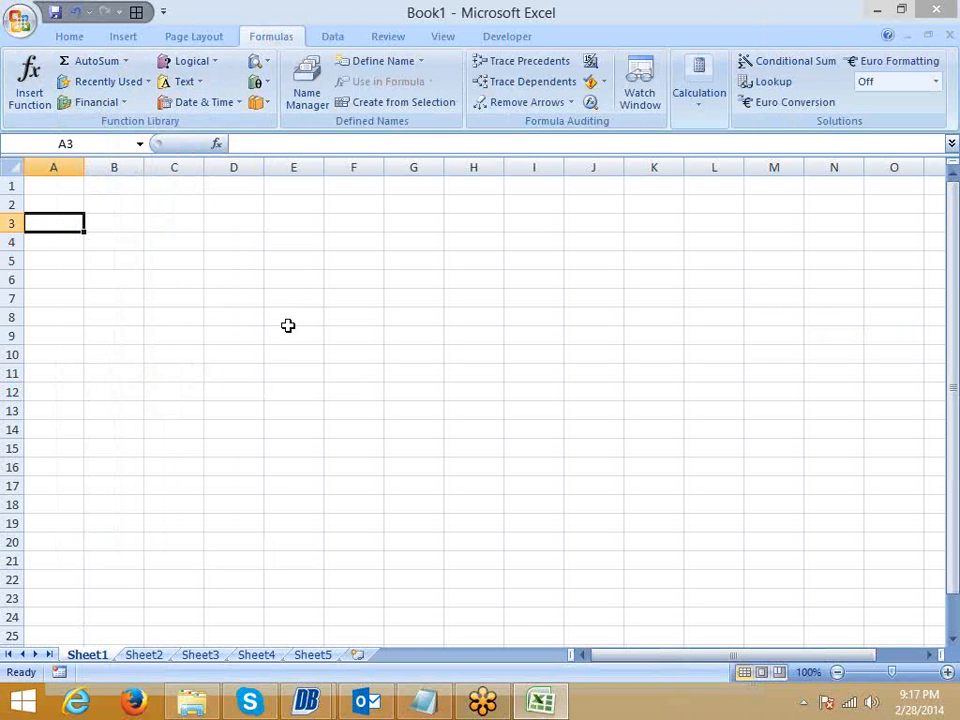
Enter the label P in cell A2 and the principal amount 50000 in B2.
key("Down")
key("Up")
key("Up")
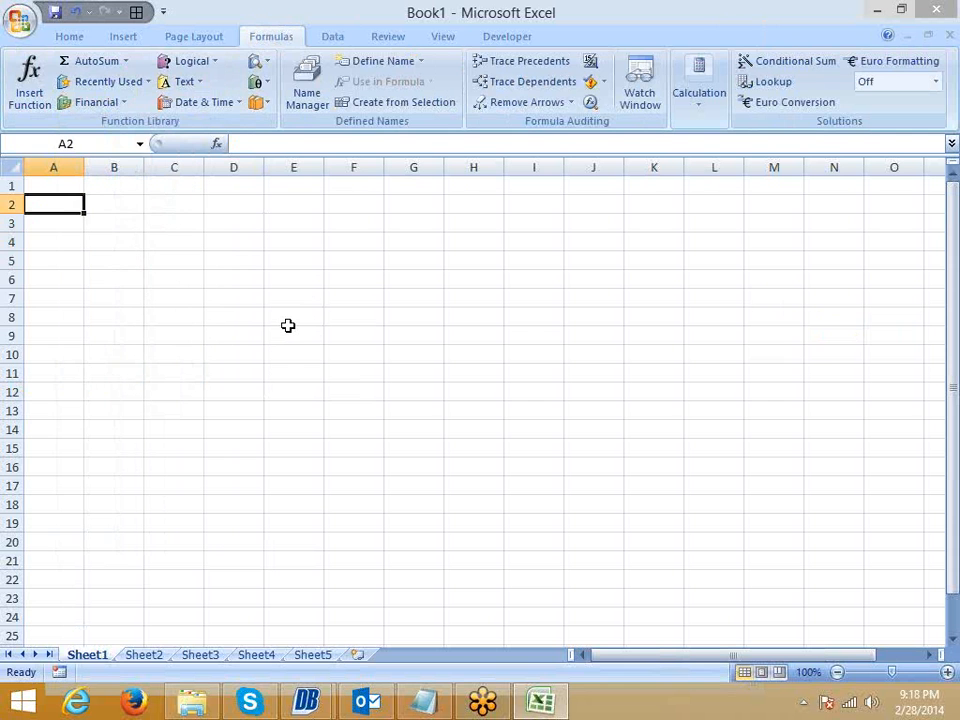
type("P")
key("Tab")
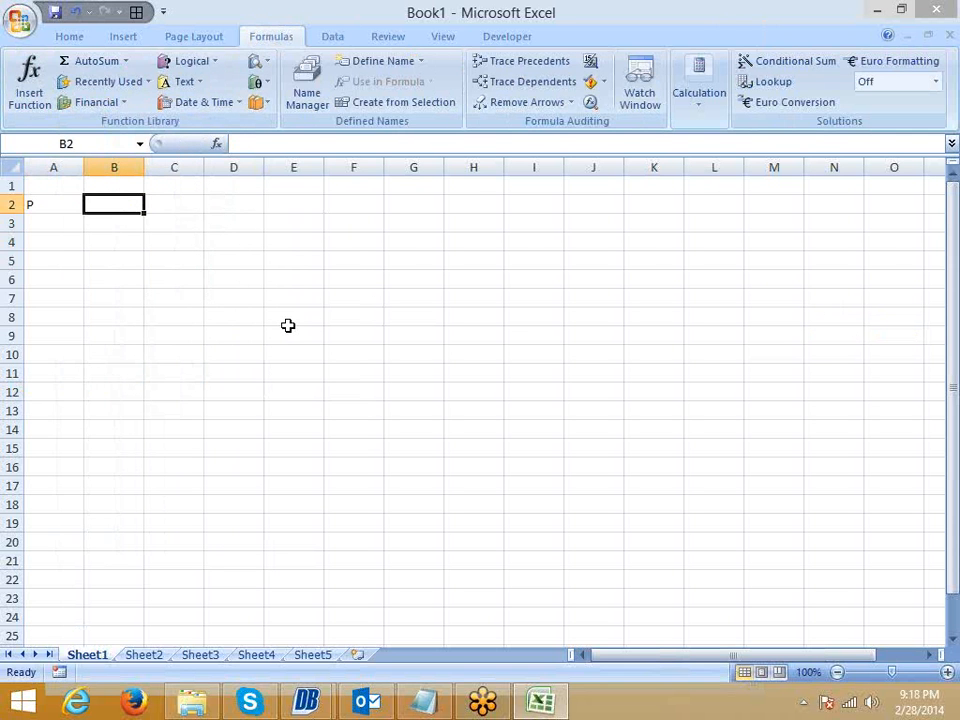
type("50000")
key("Return")
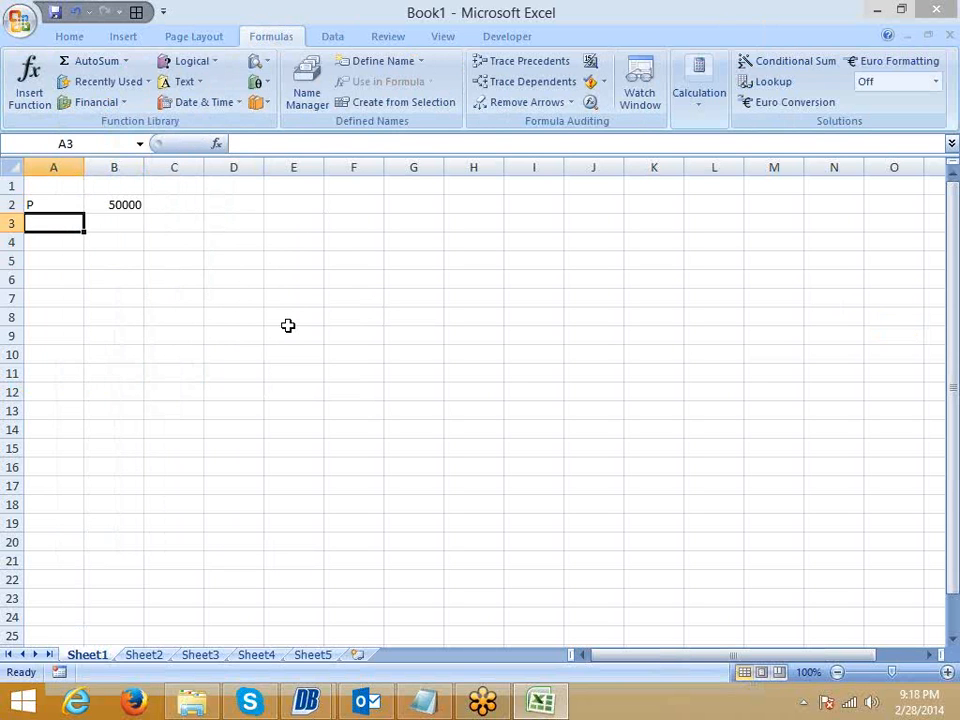
Enter the label Rate in cell A3 and the interest rate 15% in B3.
type("Rate")
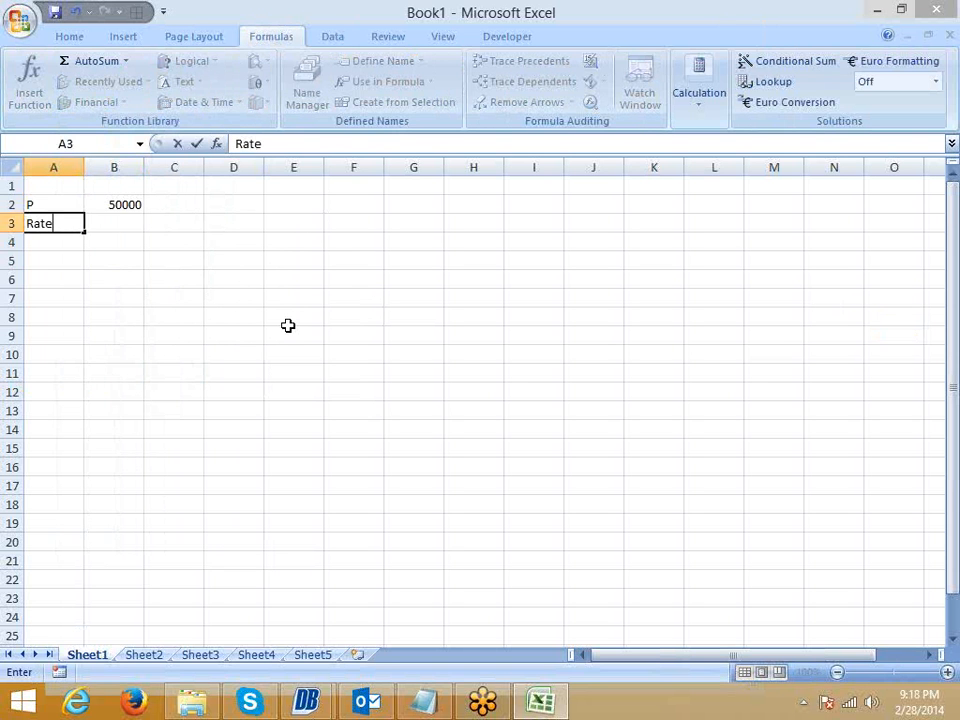
key("Return")
key("Up")
key("Right")
type("5")
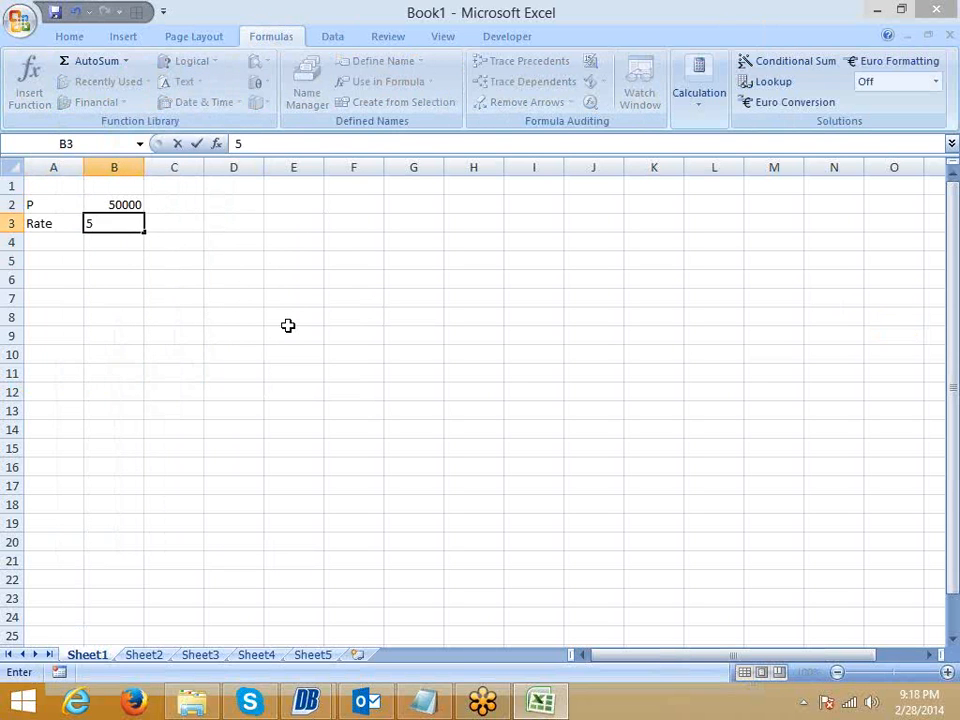
key("BackSpace")
type("15%")
key("Return")
Enter the label Time in cell A4 and the value 10 in B4.
key("Left")
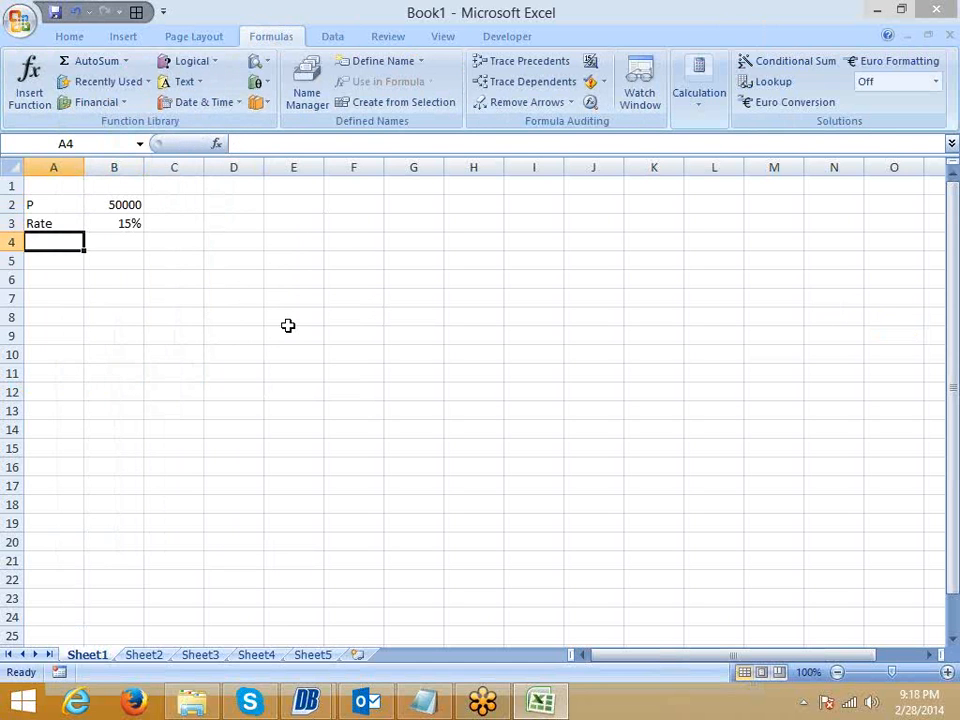
type("Time")
key("Return")
key("Right")
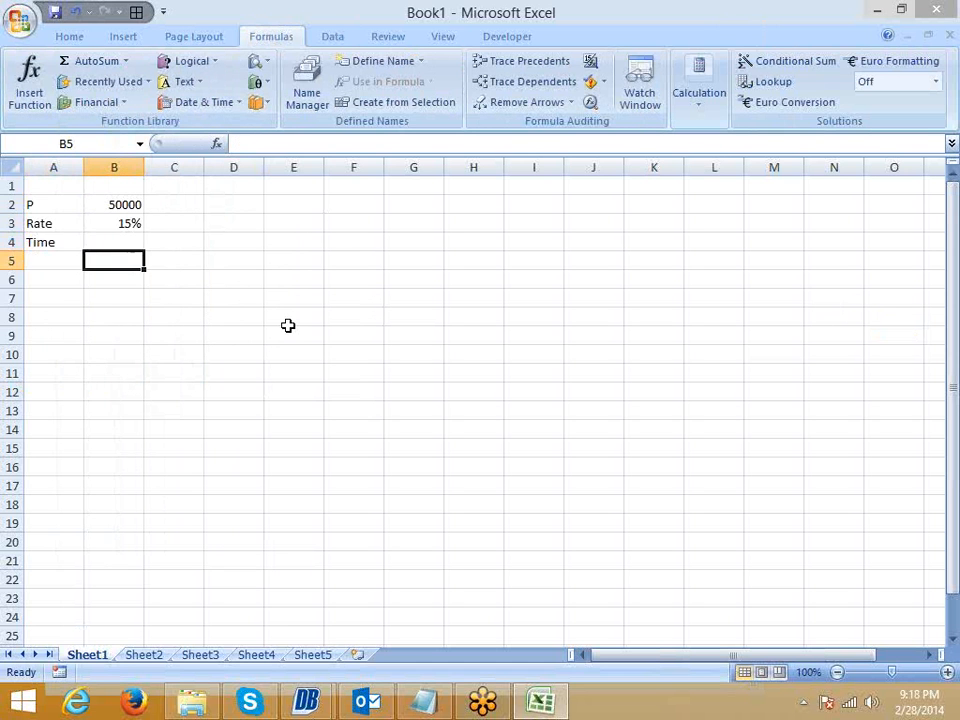
key("Up")
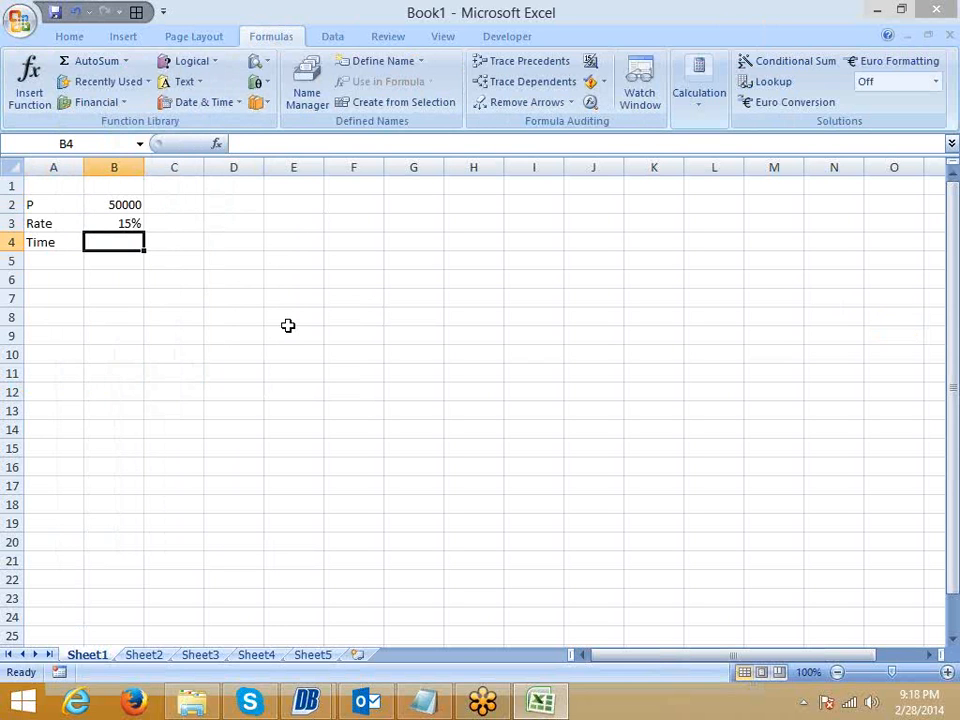
type("10")
key("Return")
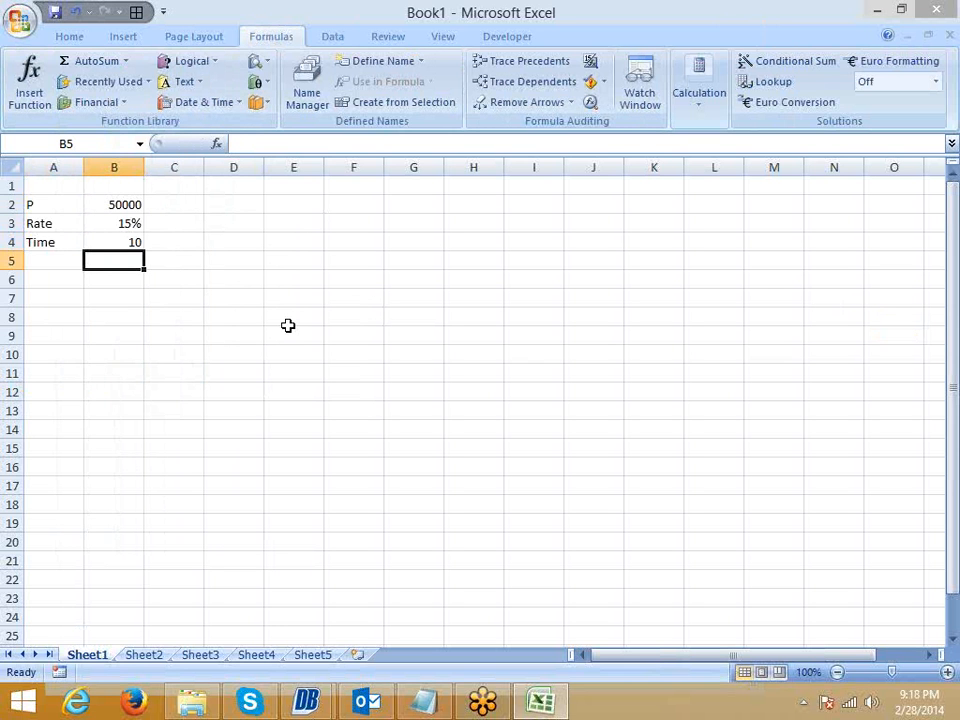
Enter the label EMI in cell B6, leaving row 5 blank below the loan data.
key("Down")
type("E")
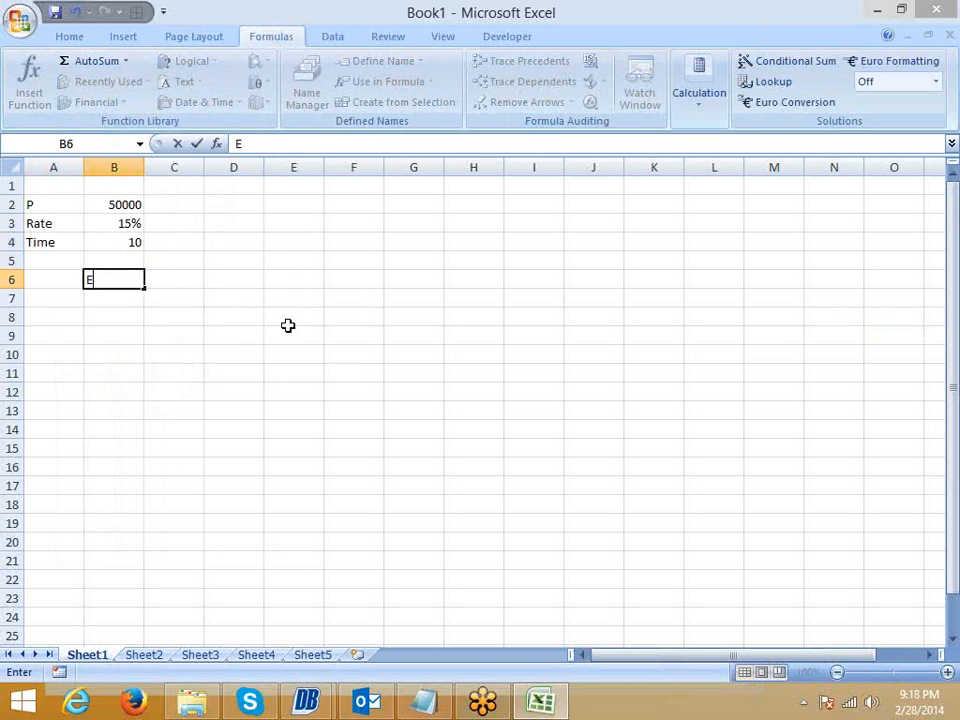
type("MI")
key("Return")
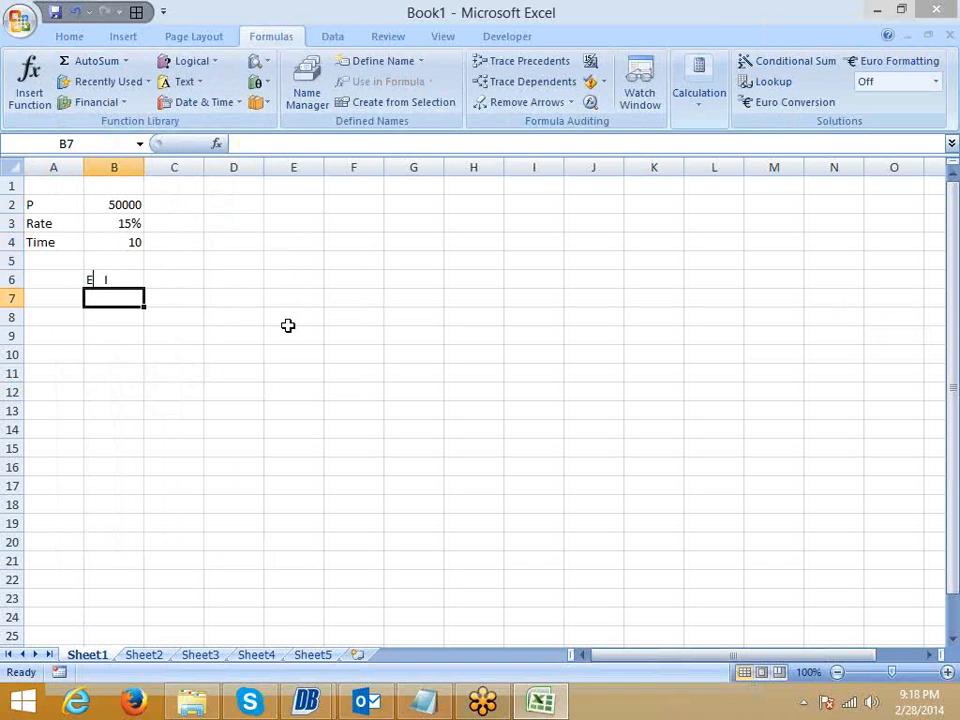
Enter the PMT formula =PMT(B3/12,B4*12,B2) in cell C6 to calculate the EMI from the monthly rate, number of months and principal.
type("=pmt")
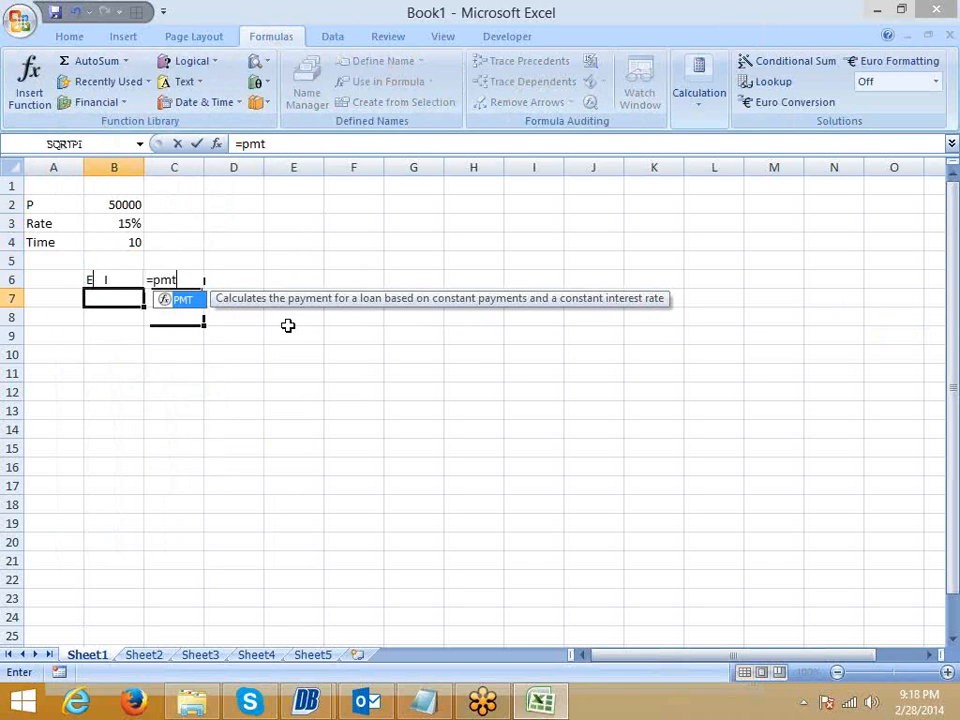
key("Tab")
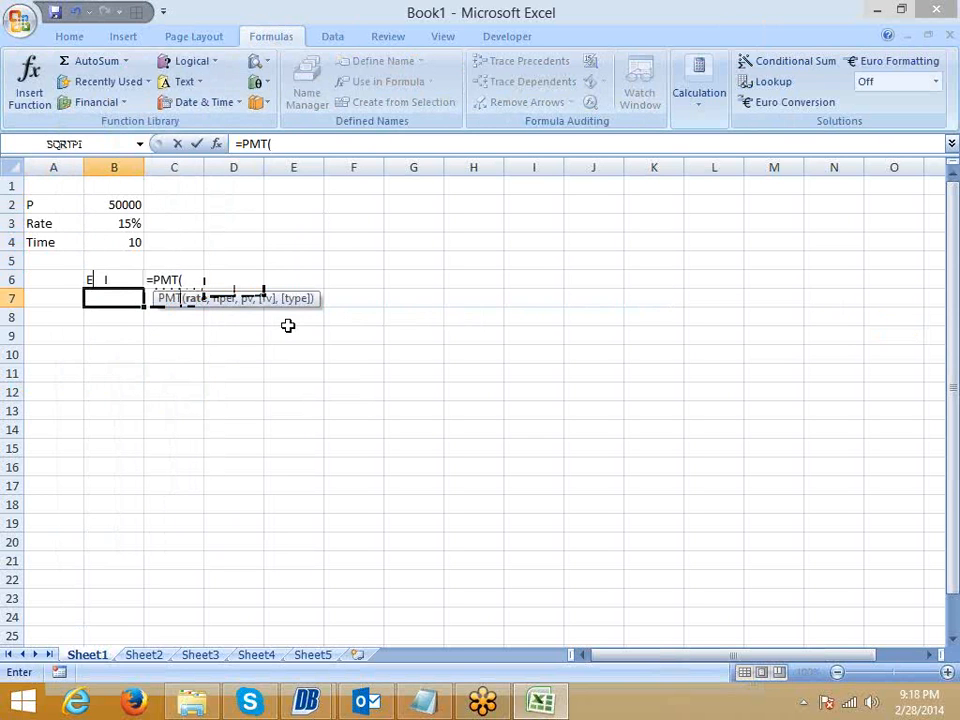
left_click(112, 221)
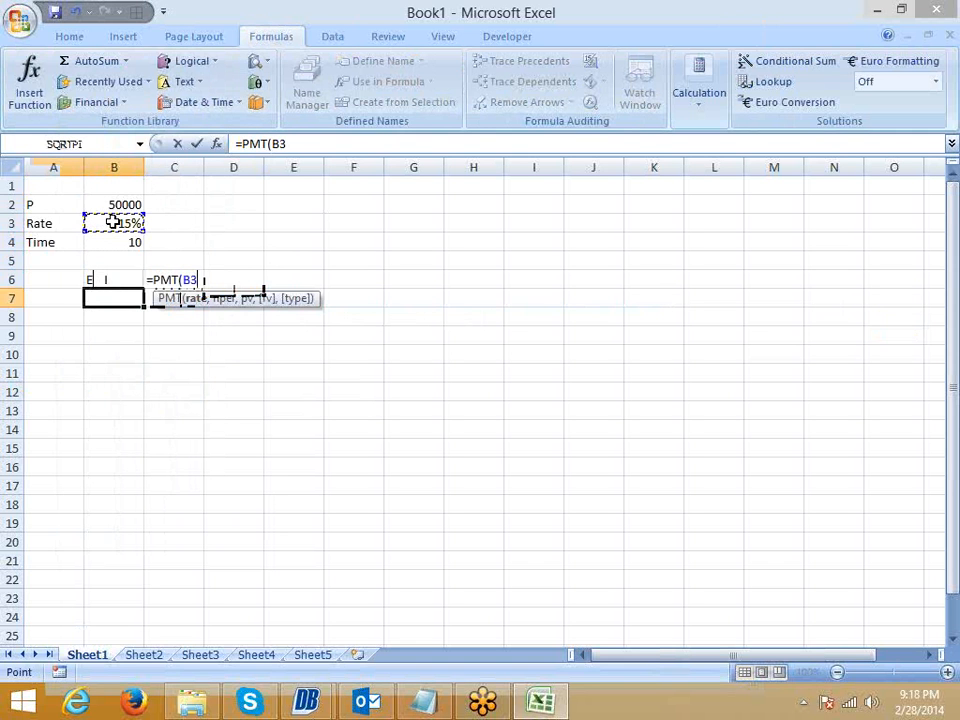
type("/12,")
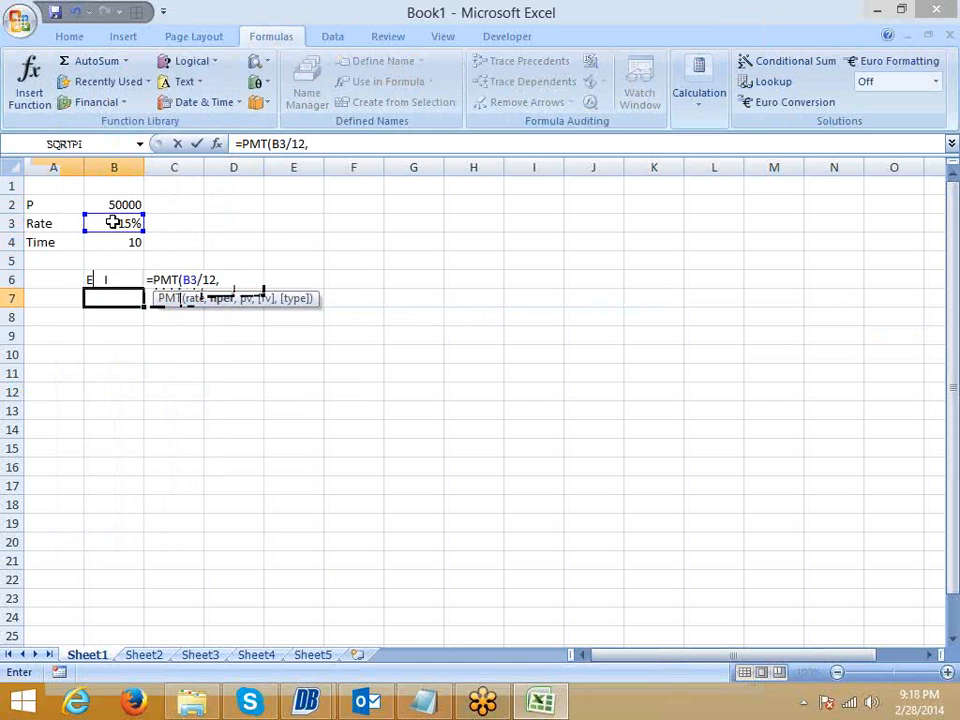
left_click(112, 247)
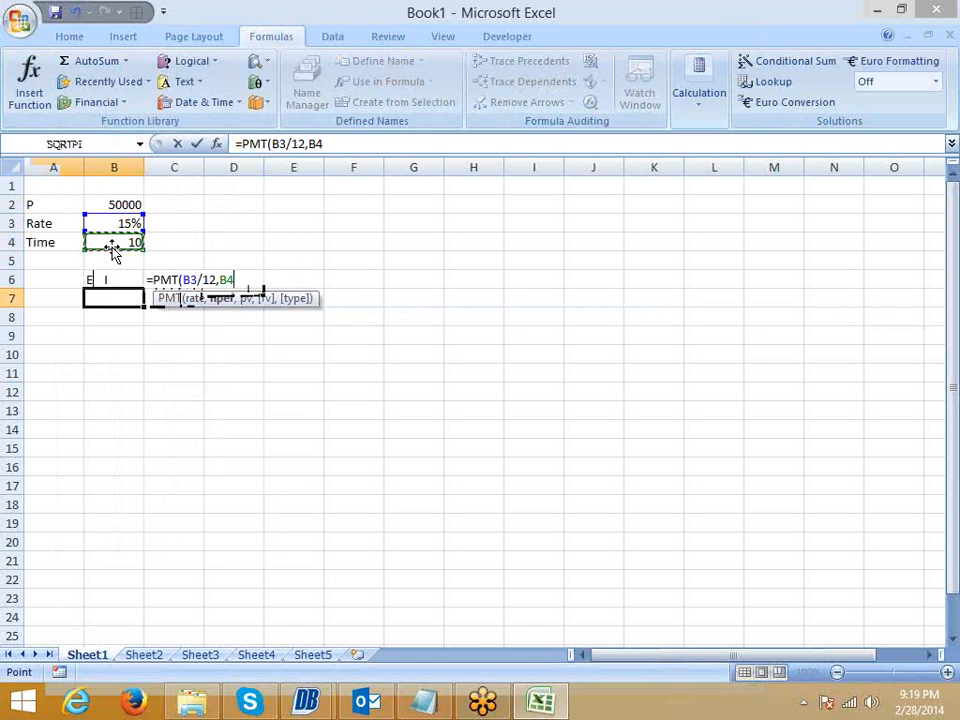
type("*12,")
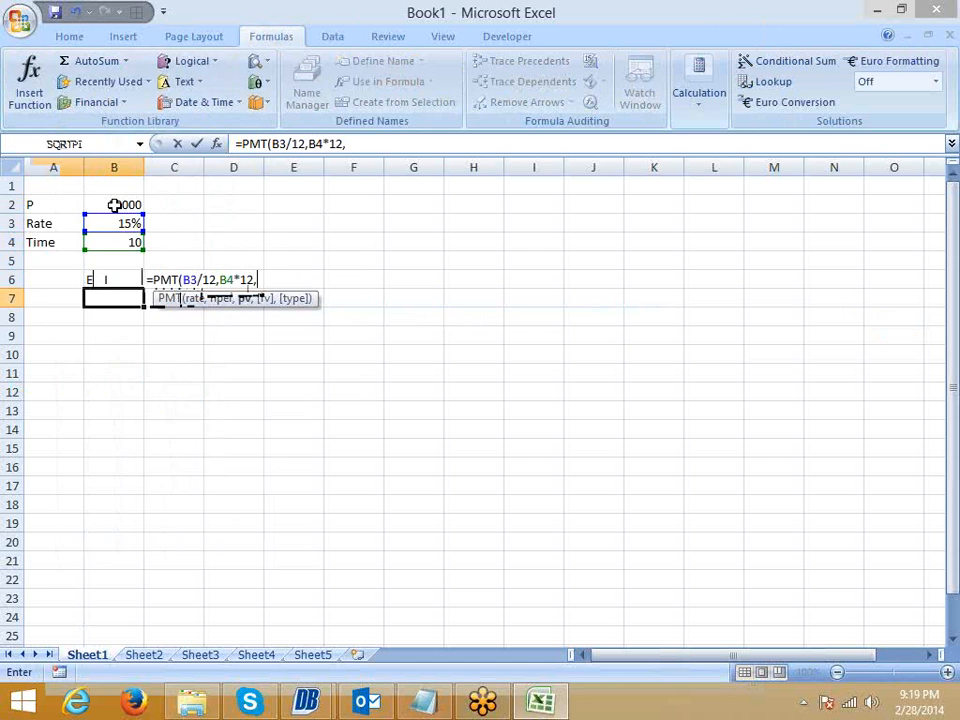
left_click(115, 205)
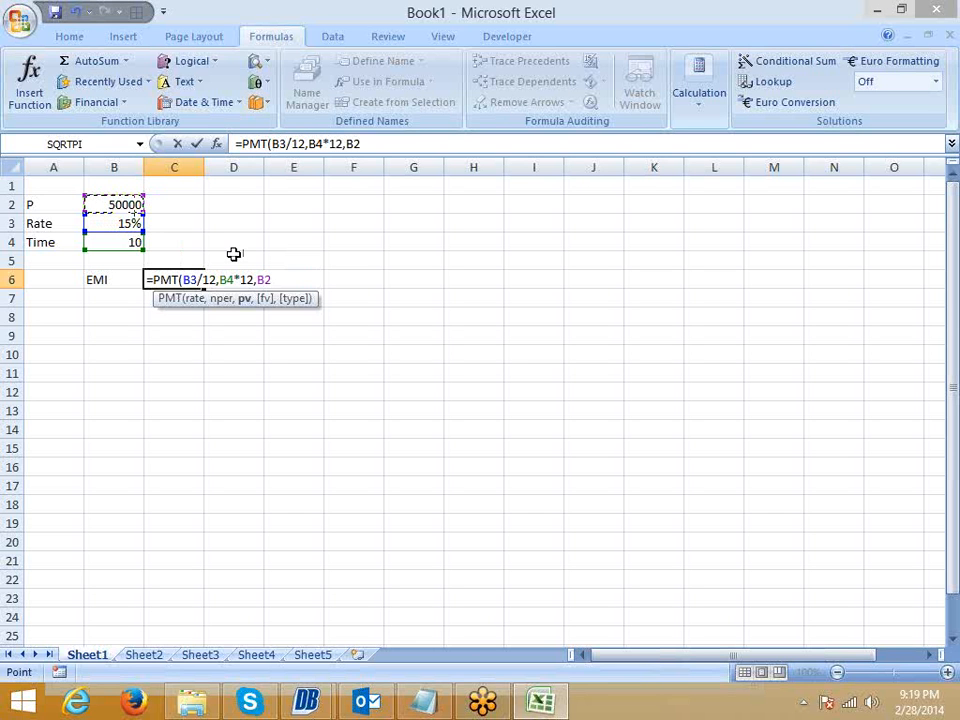
On Sheet2, enter the principal 50000 in cell A1 and the monthly rate formula =15%/12 in B1.
left_click(155, 656)
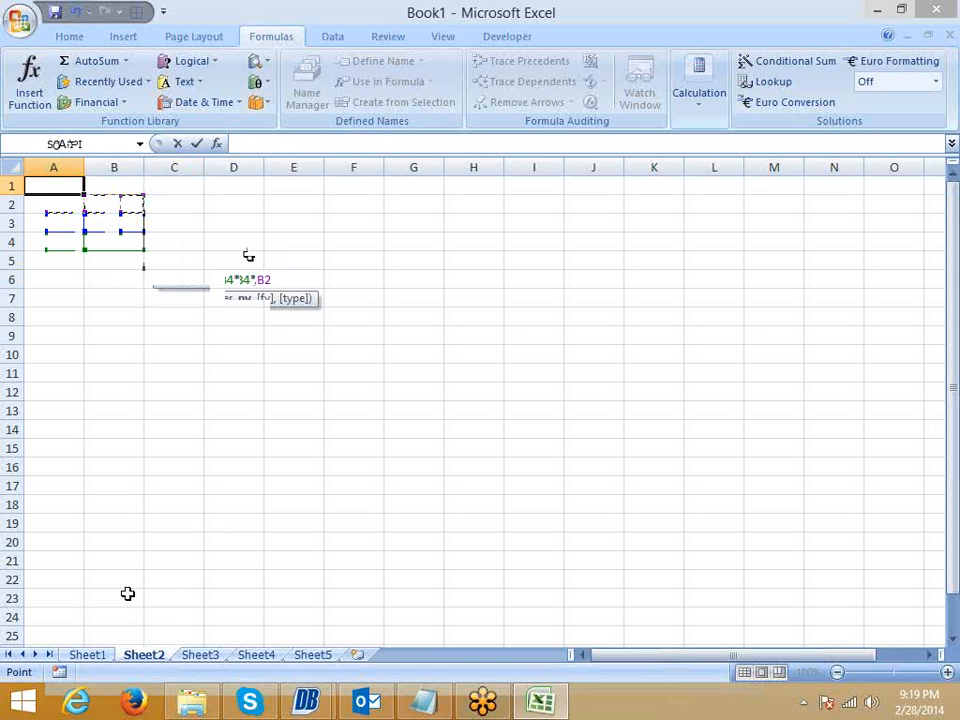
type("50000")
key("Tab")
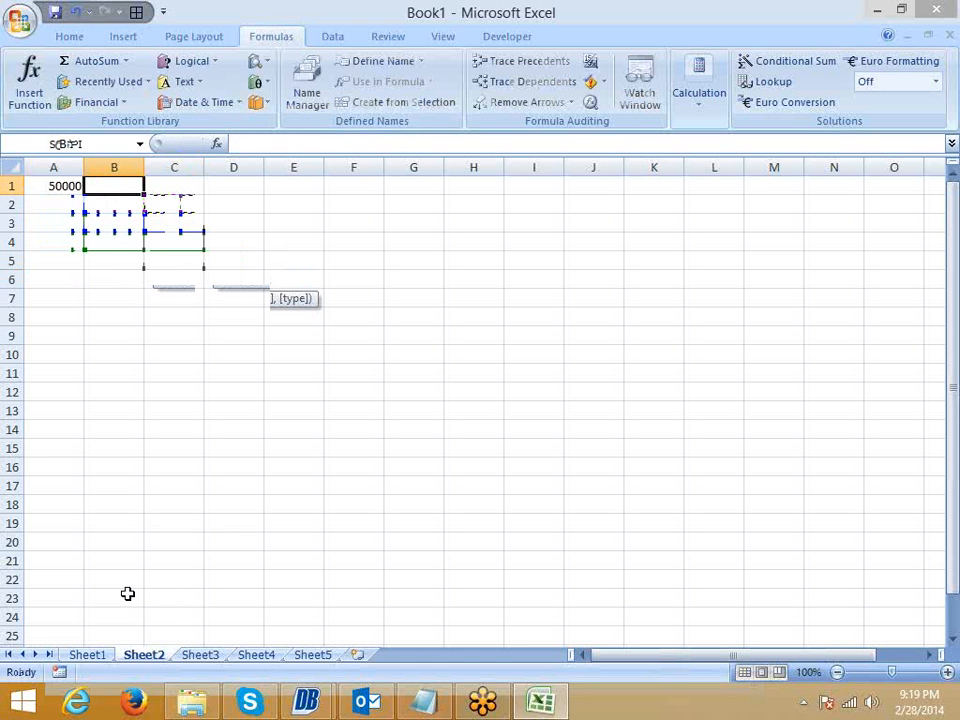
type("=")
key("Left")
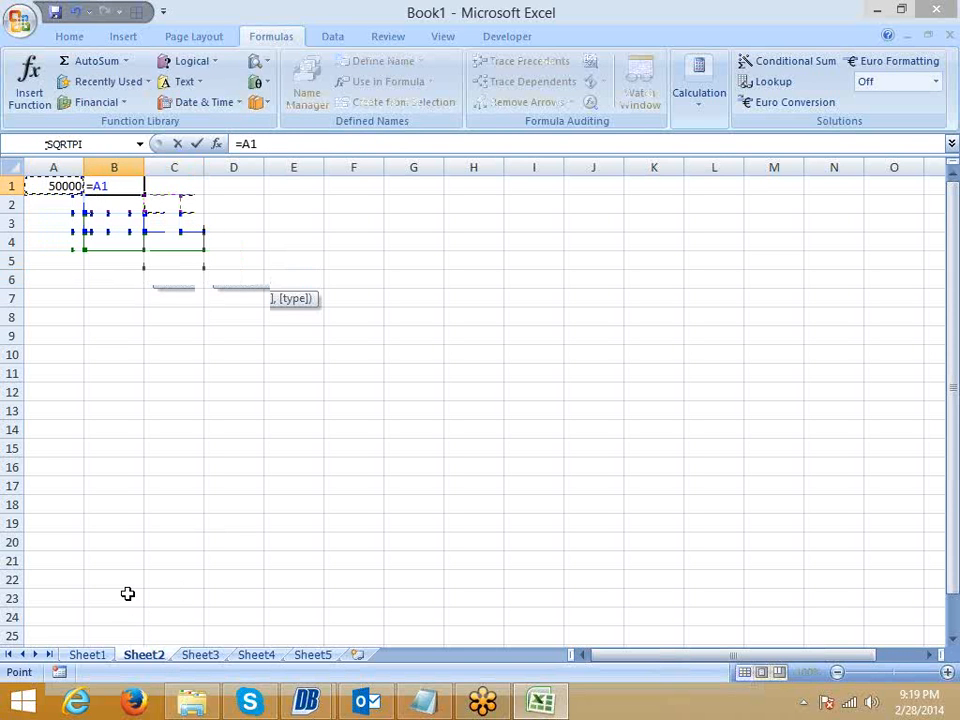
key("BackSpace")
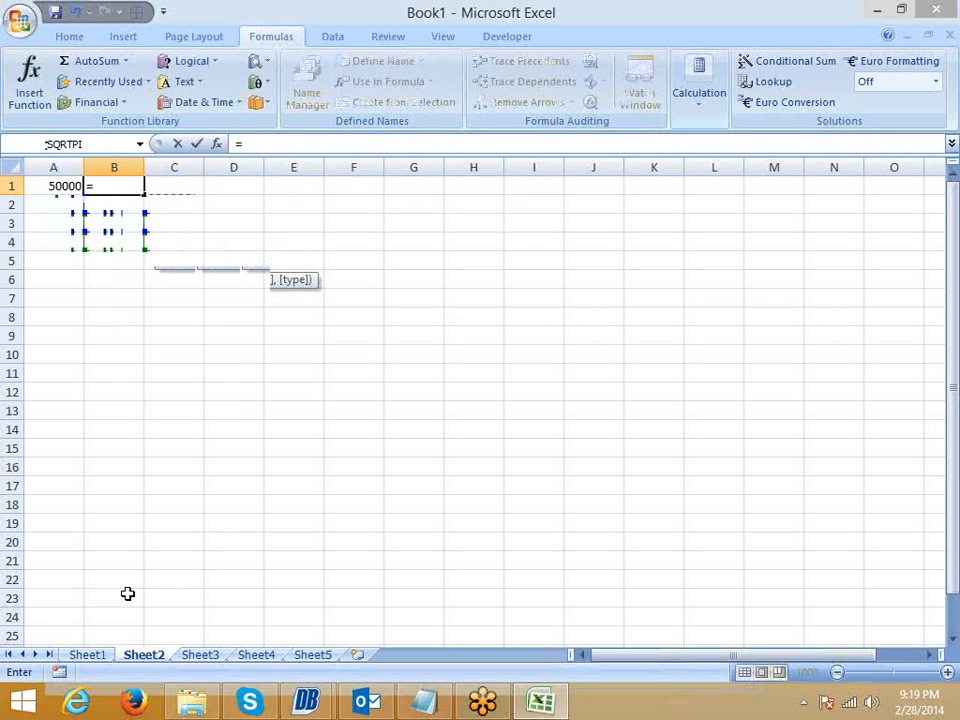
type("15%/12")
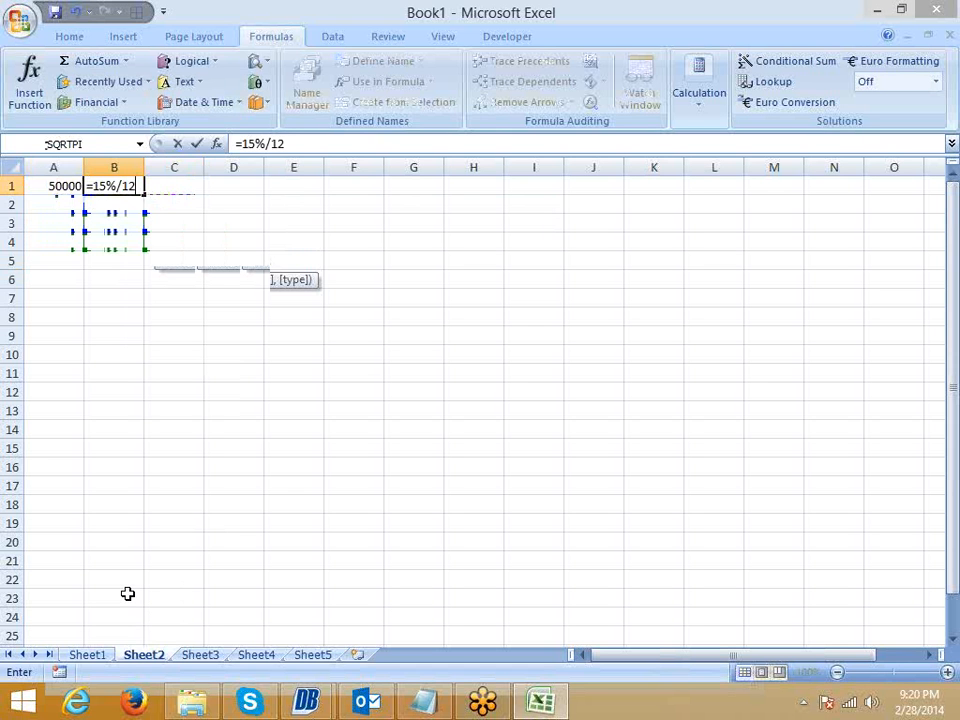
key("Return")
key("Up")
key("Right")
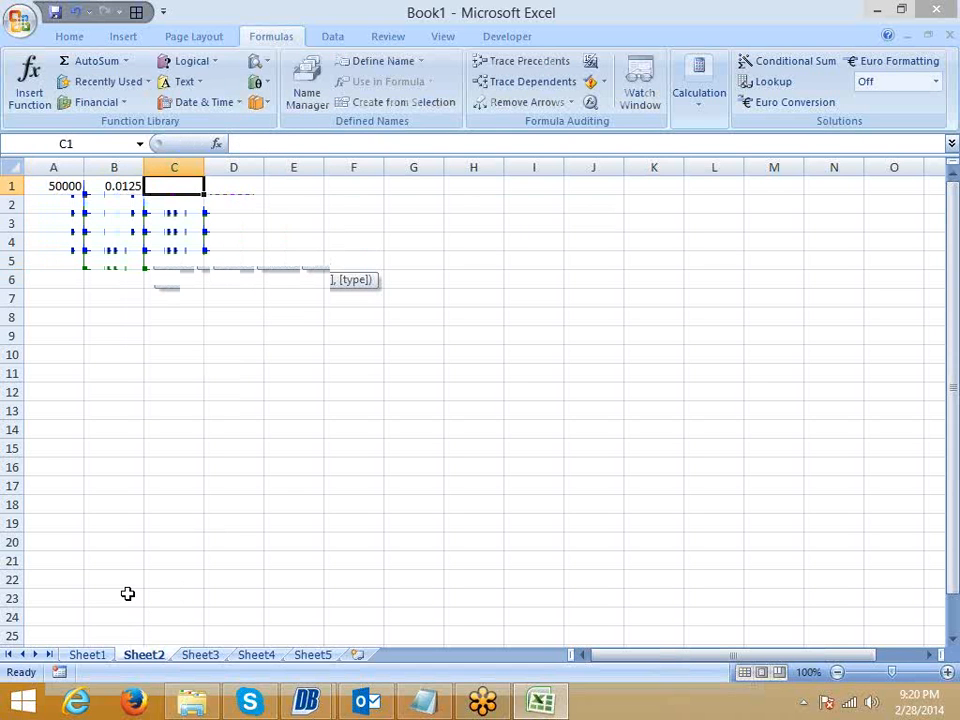
Calculate the first month's interest in cell C1 of Sheet2 with the formula =A1*B1.
type("=")
key("Left")
key("Left")
type("*")
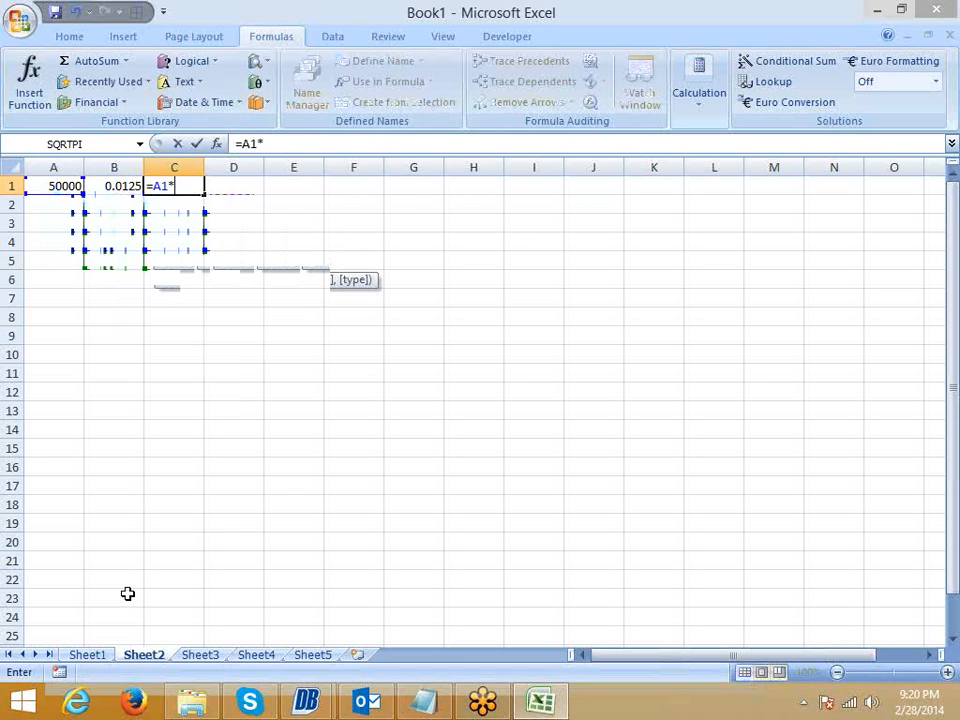
key("Left")
key("Return")
key("Up")
key("Right")
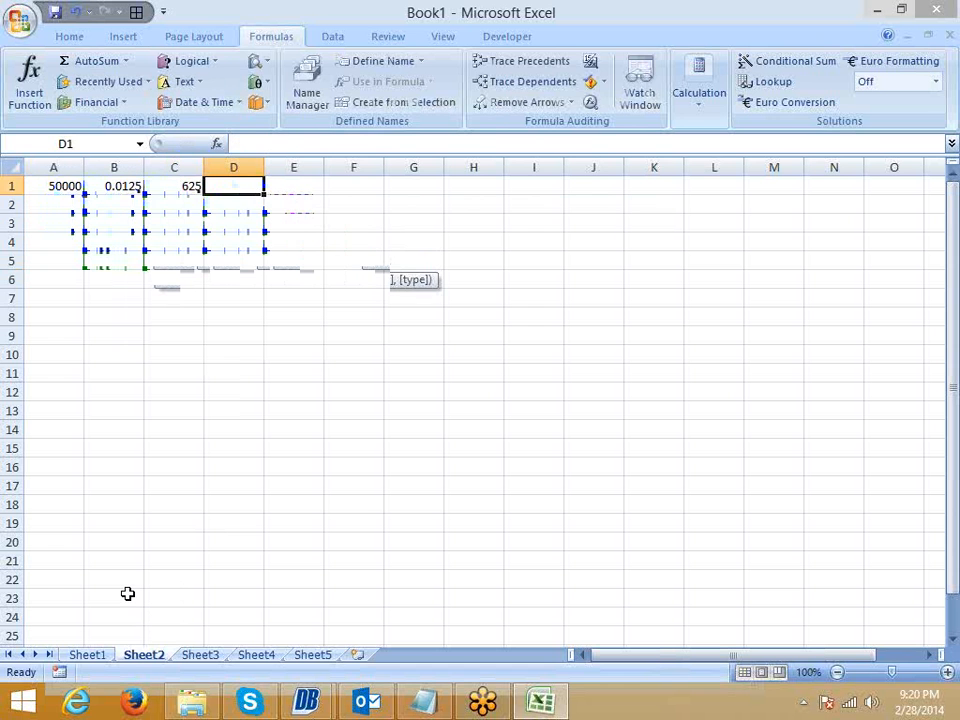
Add the interest to the principal in cell D1 with the formula =A1+C1.
type("=")
key("Left")
key("Left")
key("Left")
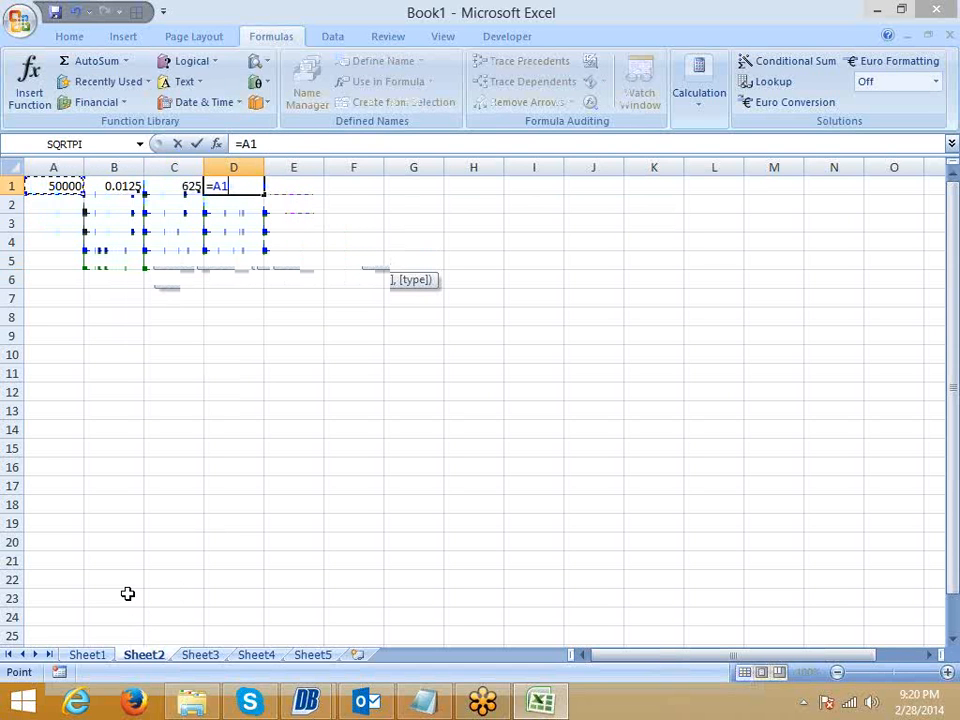
type("+")
key("Left")
key("Return")
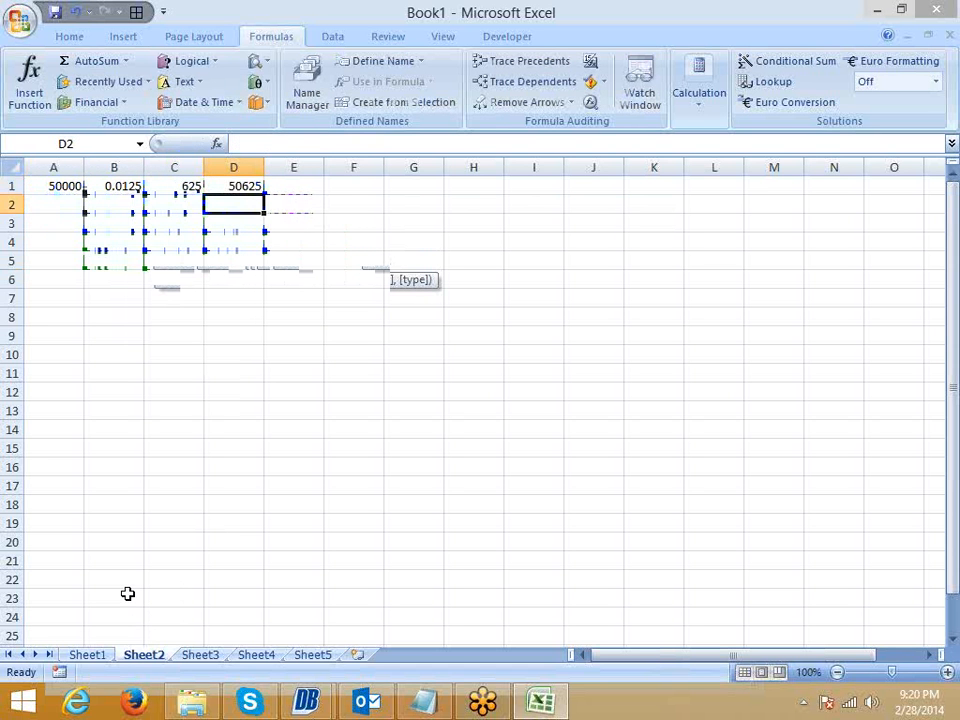
Look up the EMI on Sheet1, enter it as 806.67 in cell E1 of Sheet2, and select cell A2.
key("Right")
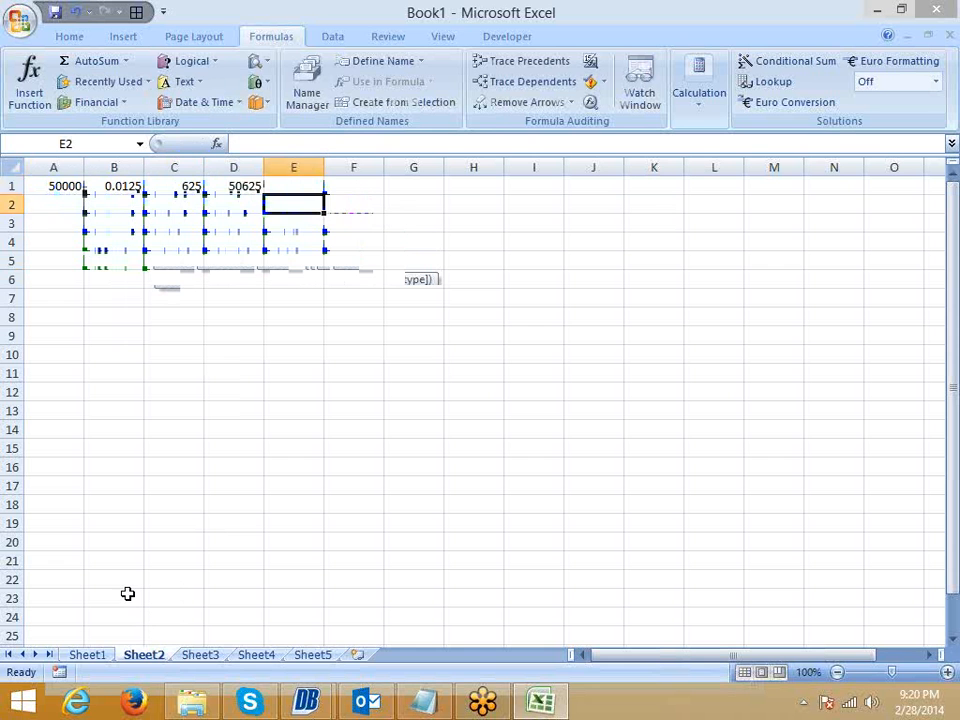
key("Up")
left_click(98, 660)
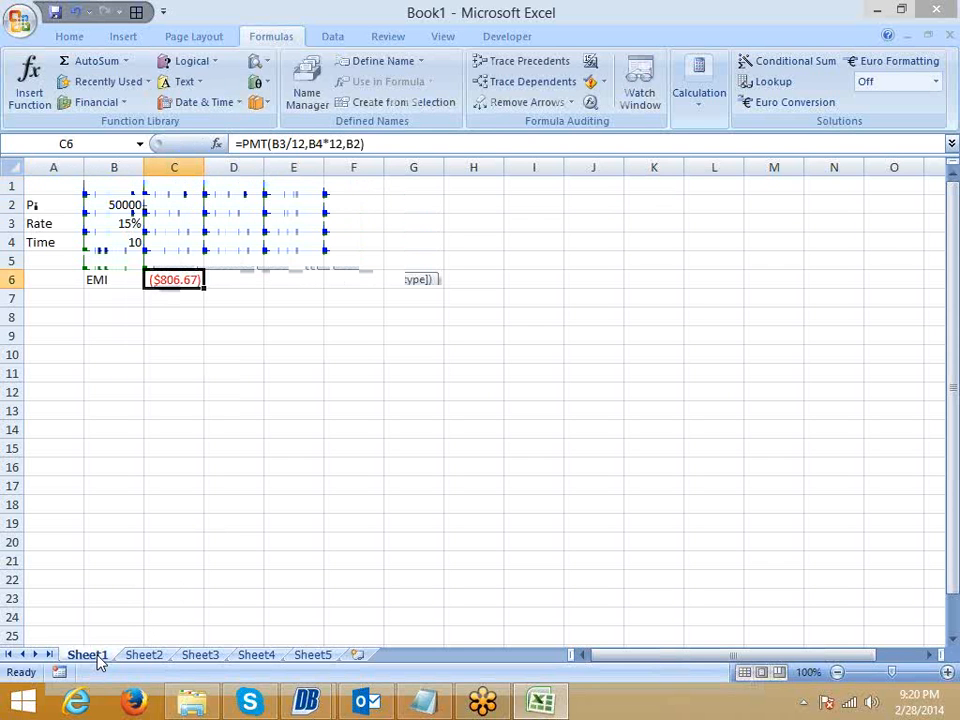
left_click(136, 658)
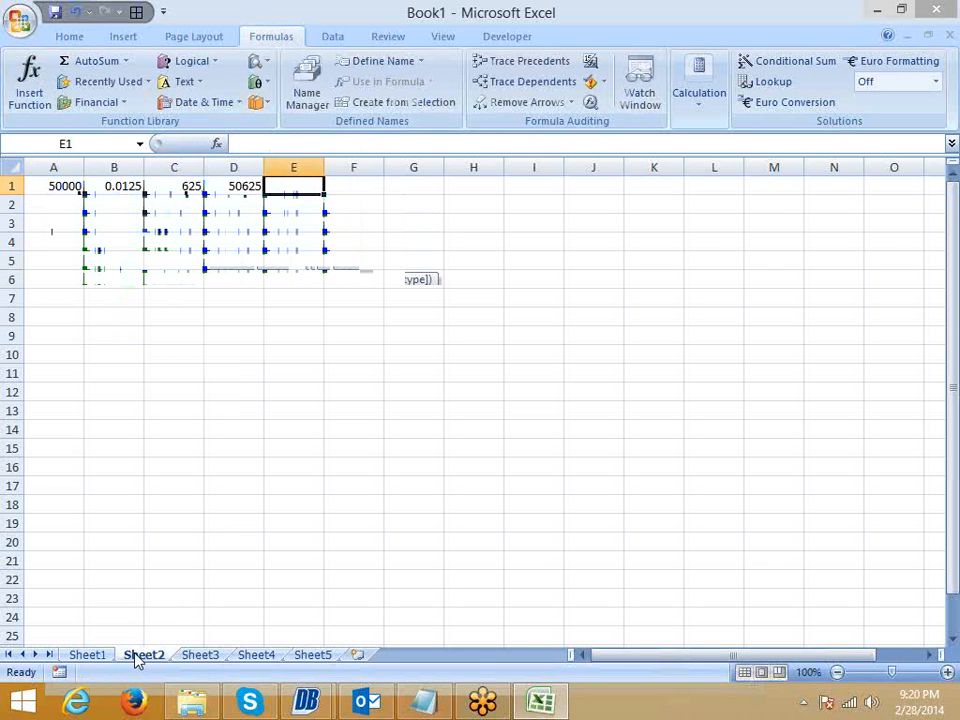
type("806.67")
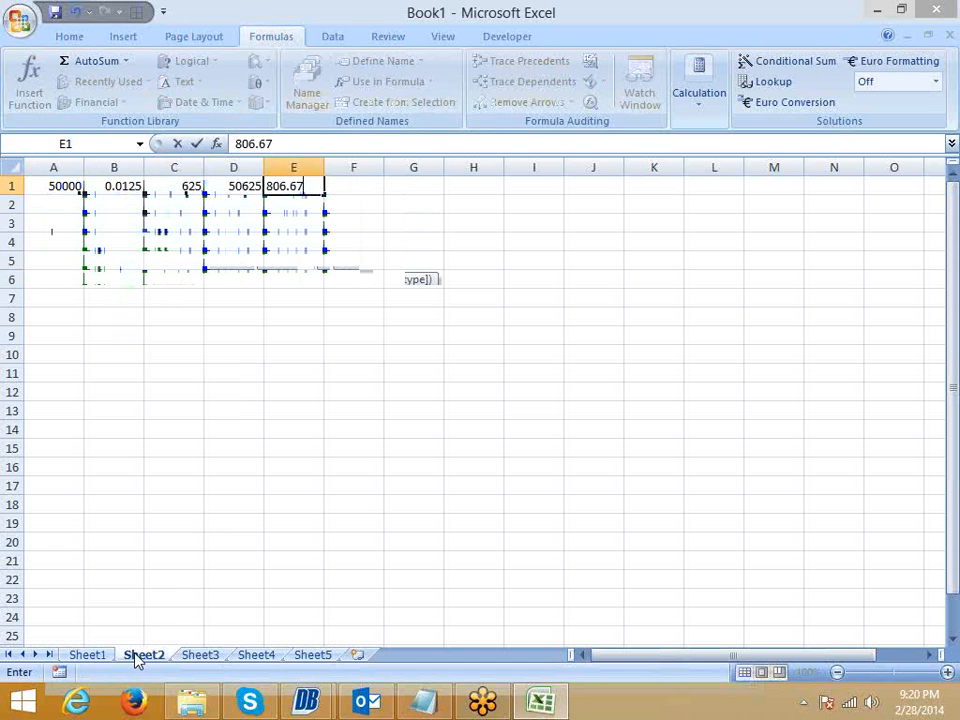
key("Return")
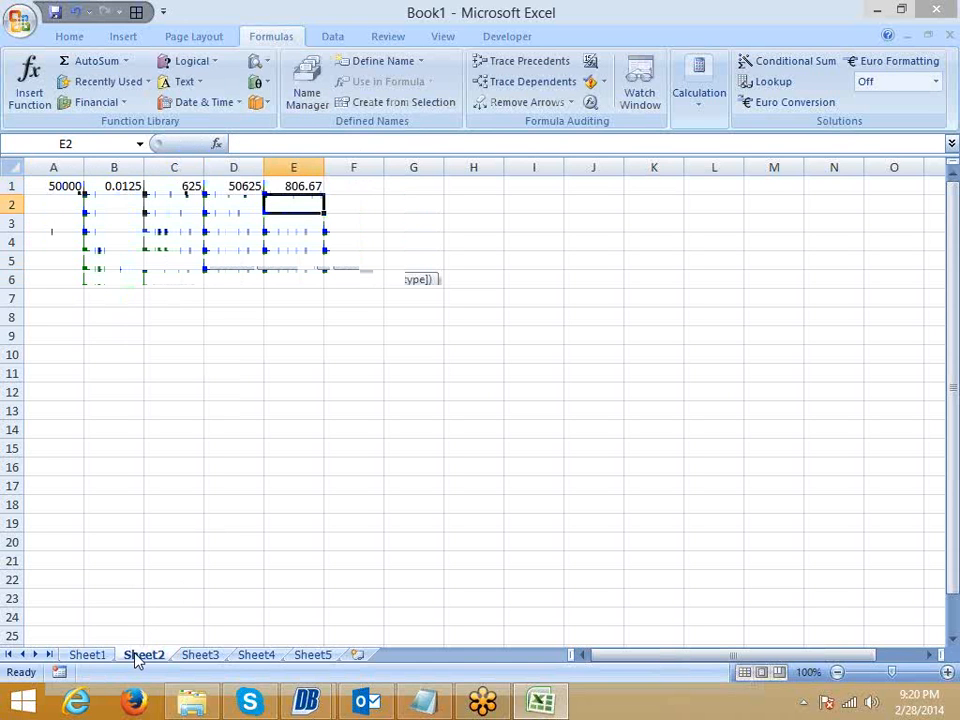
key("Left")
key("Left")
key("Left")
key("Left")
type("=")
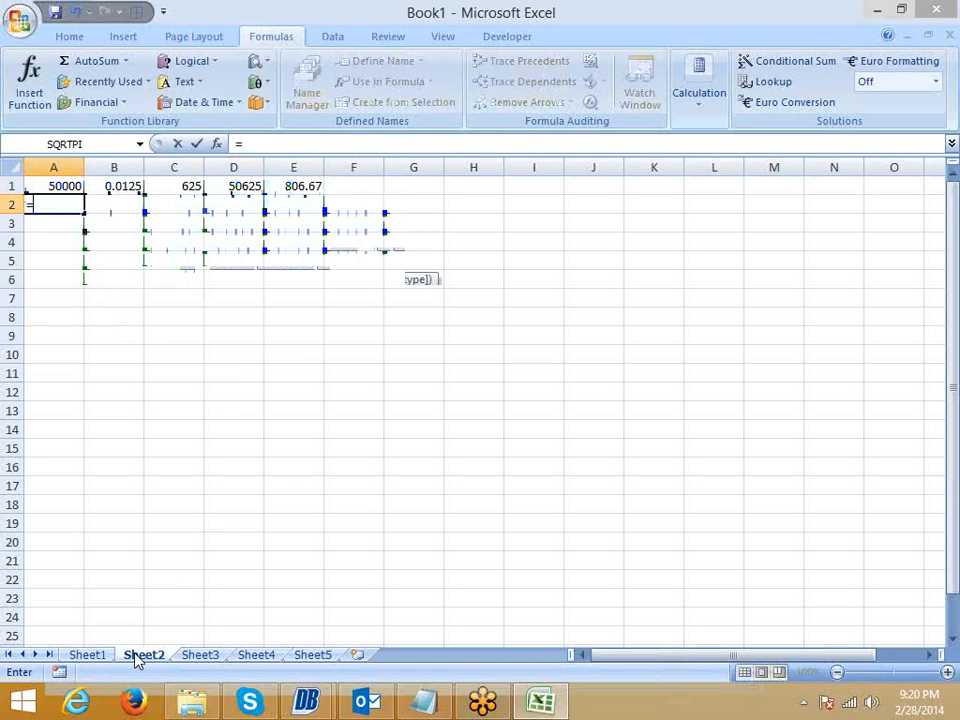
key("Up")
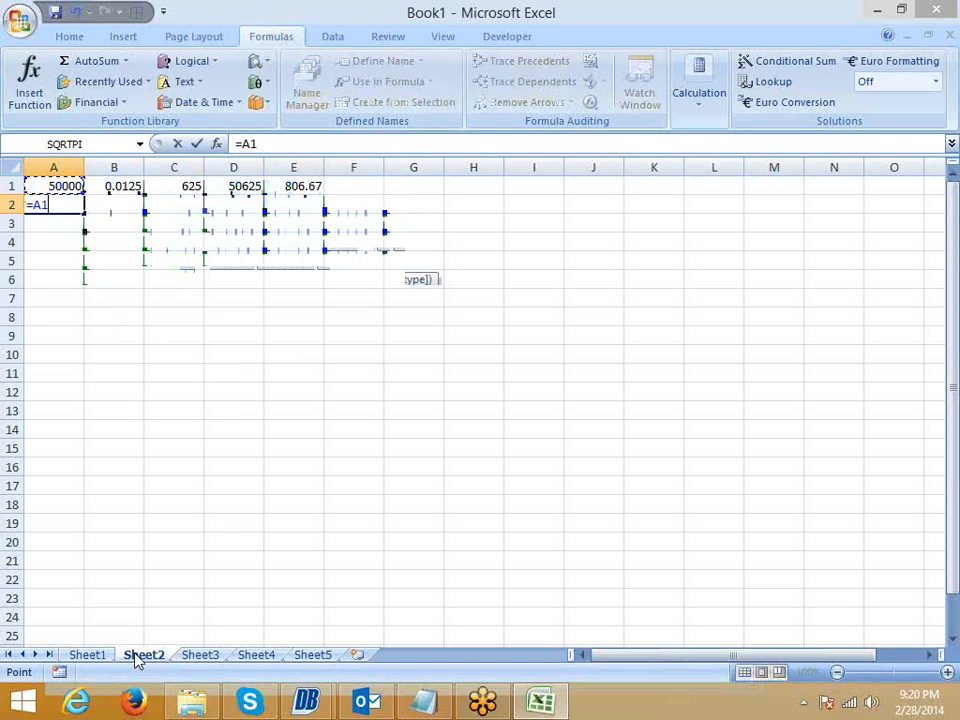
type("-")
key("Right")
key("Right")
key("Right")
key("Right")
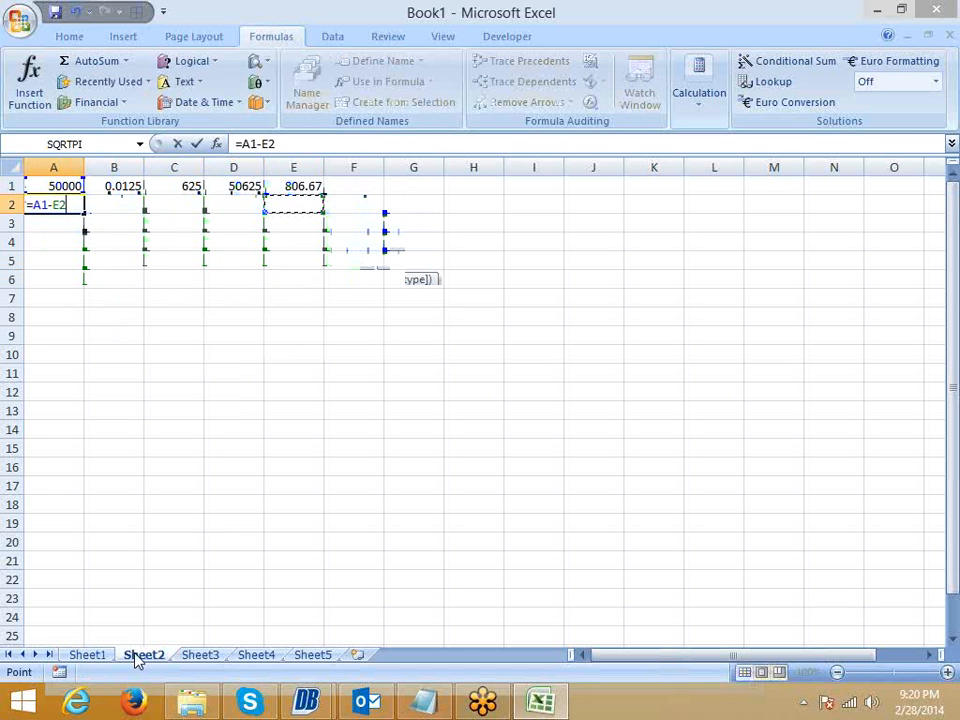
key("Escape")
Calculate the next month's opening balance in cell A2 with the formula =D1-E1.
type("=")
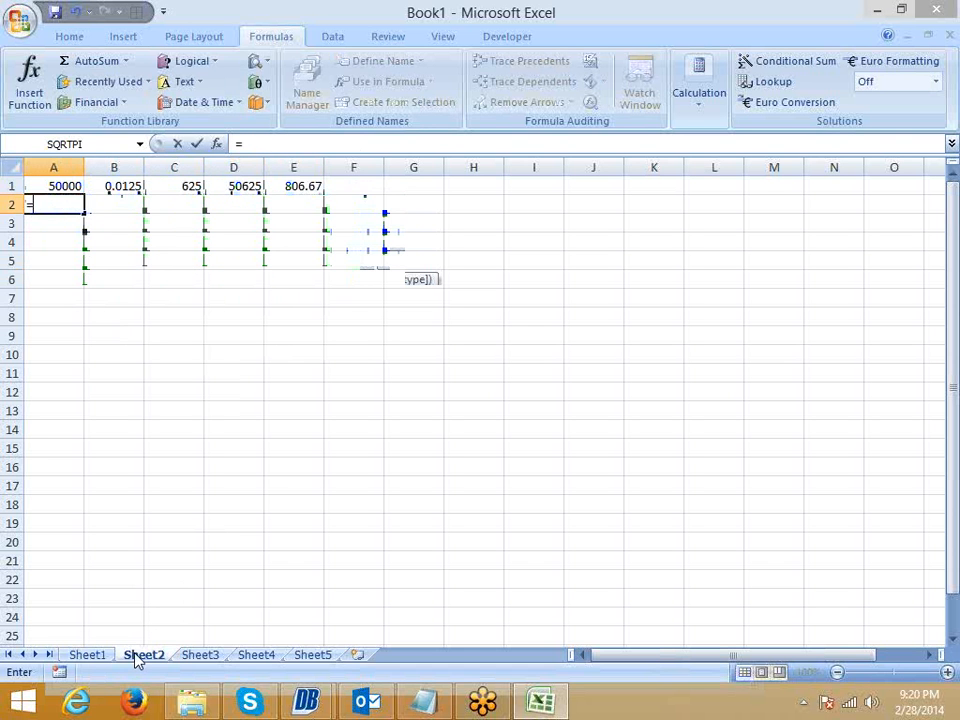
key("Right")
key("Right")
key("Right")
key("Right")
key("Up")
key("Left")
type("-")
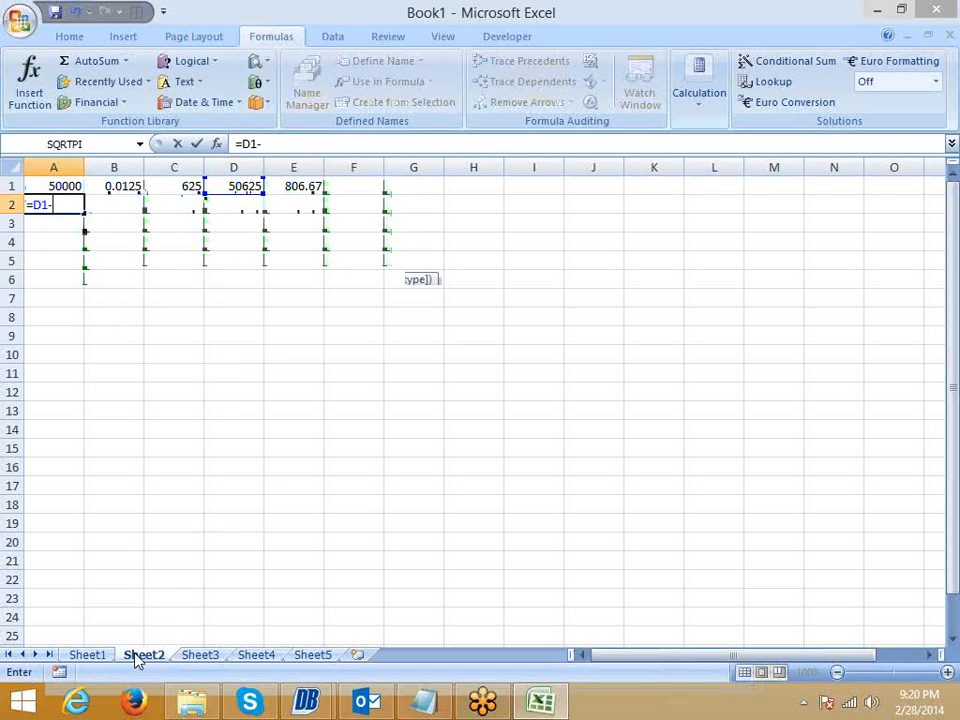
key("Right")
key("Right")
key("Right")
key("Right")
key("Up")
key("Return")
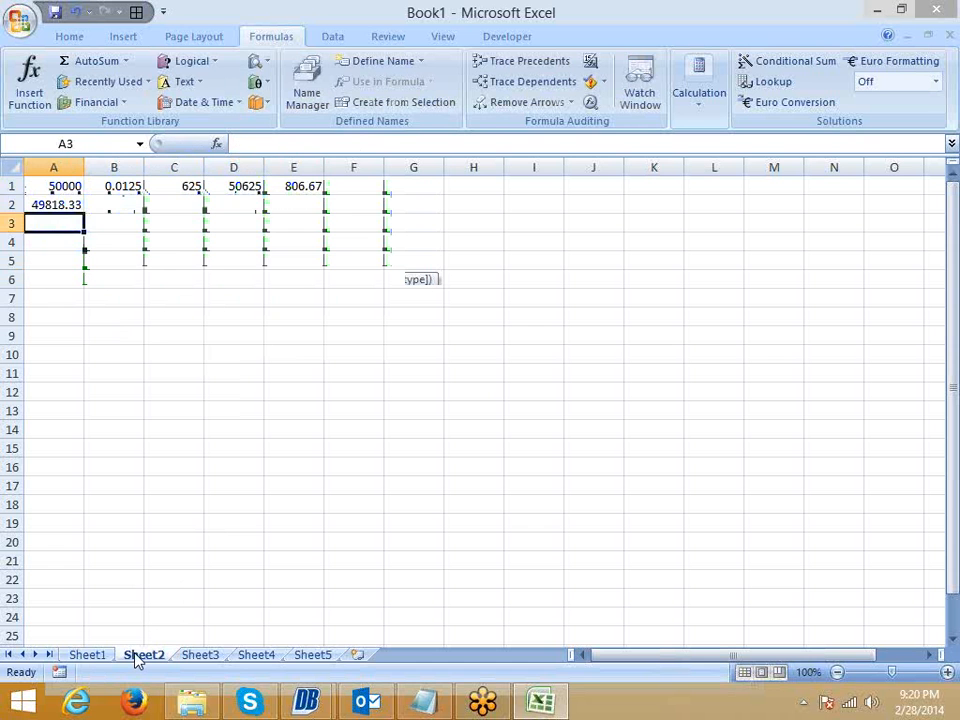
Fill the rate, interest, total and EMI cells of row 1 down into B2:E2.
key("Up")
key("Right")
key("shift+Right")
key("shift+Right")
key("shift+Right")
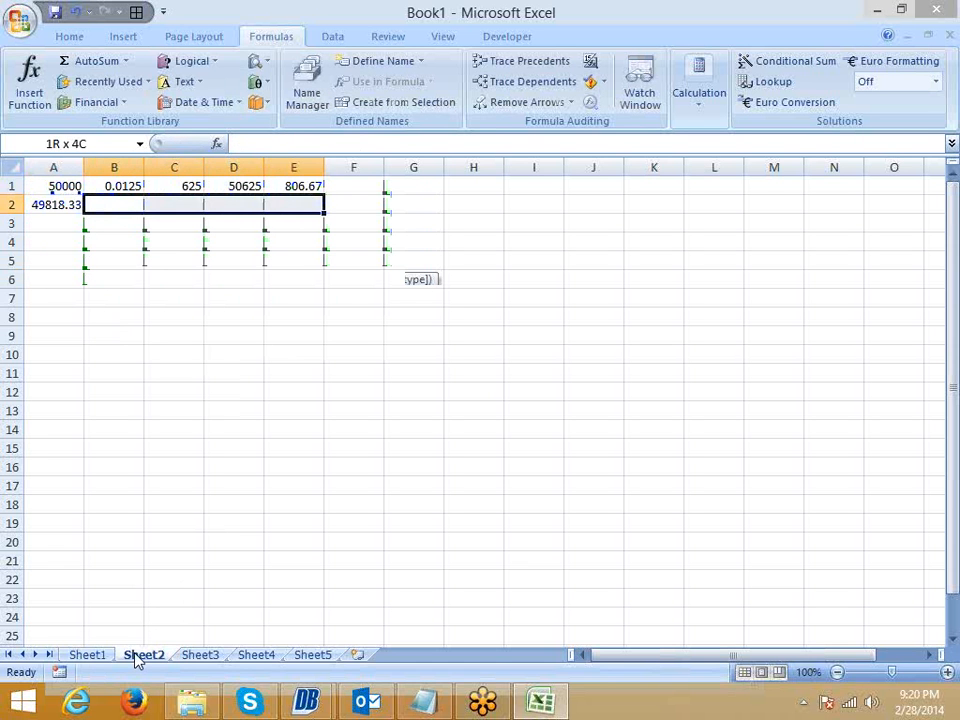
key("ctrl+d")
key("Left")
key("Right")
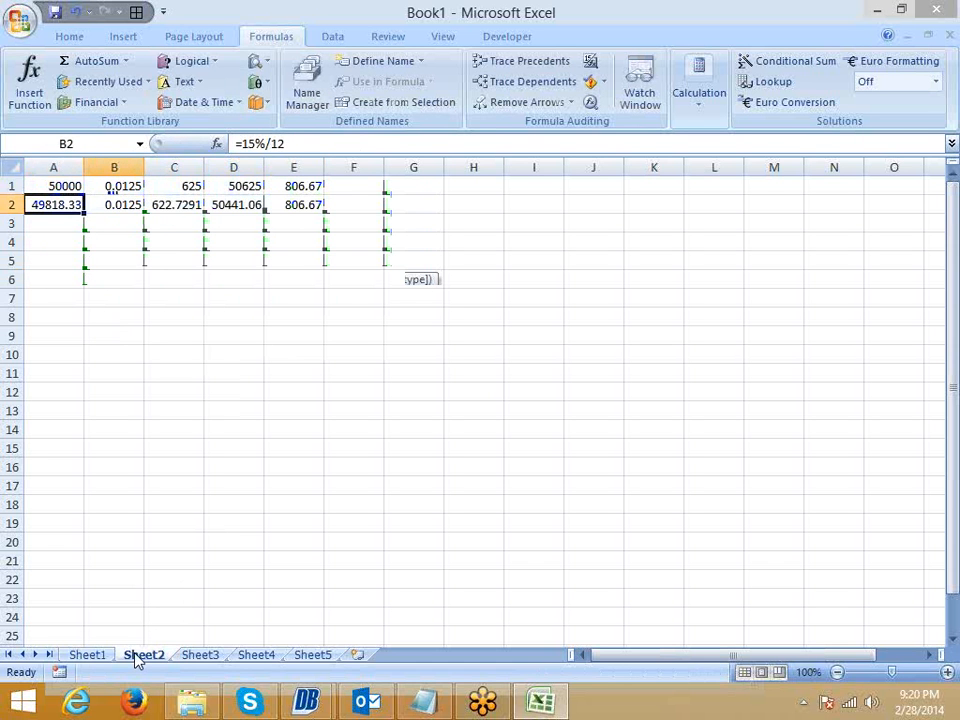
Fill the row 2 formulas in A2:E2 down through row 124, then narrow the selection to the column A balances.
key("Left")
key("shift+Right")
key("shift+Right")
key("shift+Right")
key("shift+Right")
key("shift+Page_Down")
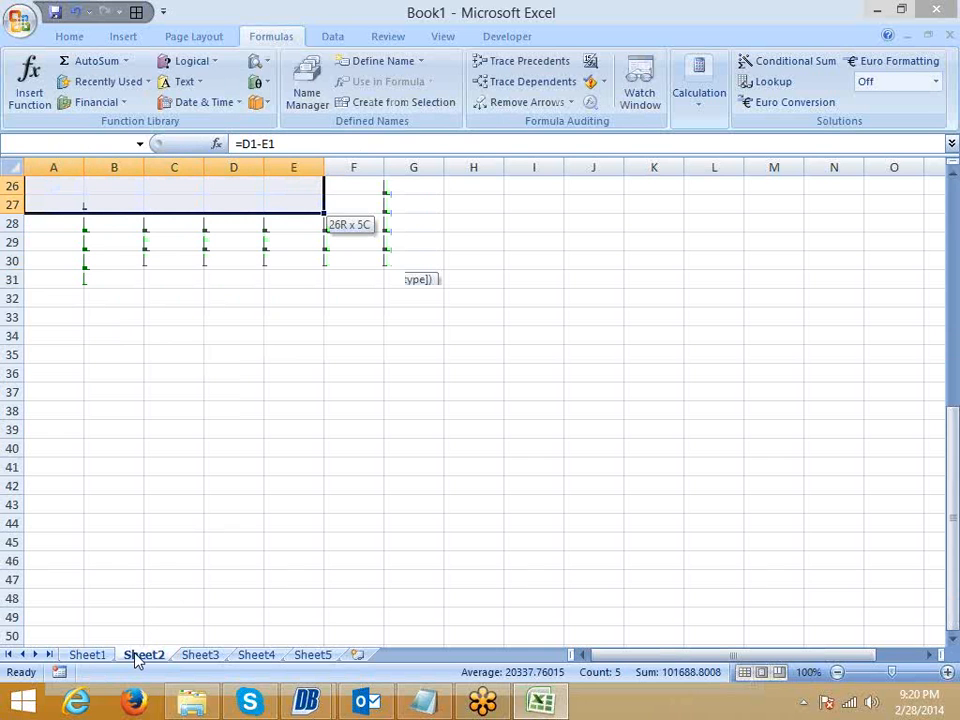
key("shift+Page_Down")
key("shift+Page_Down")
key("shift+Page_Down")
key("shift+Page_Down")
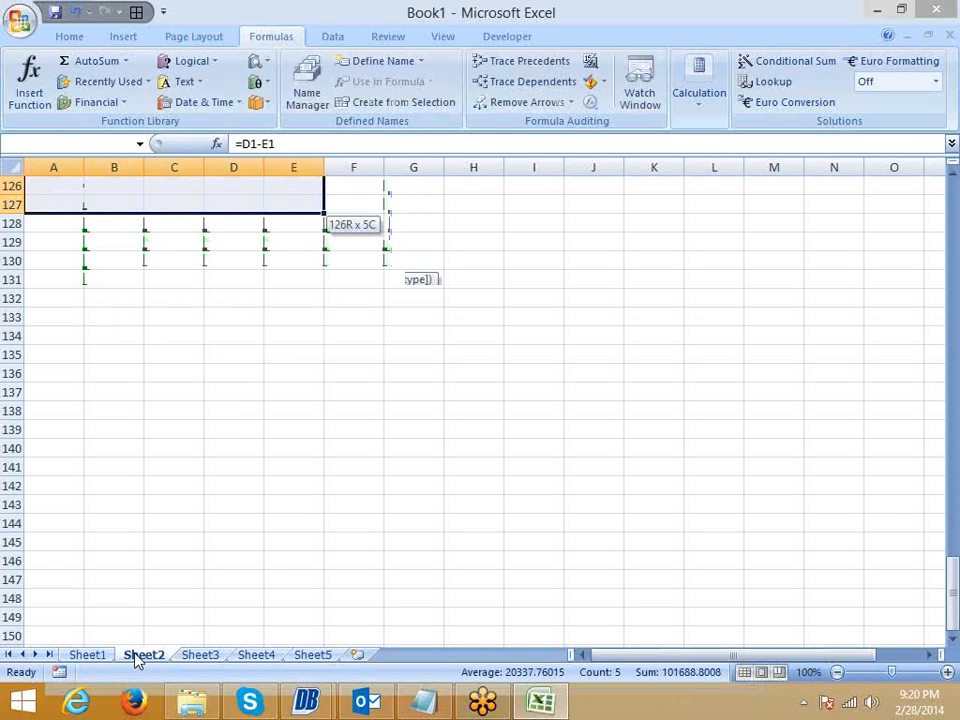
key("shift+Up")
key("shift+Up")
key("shift+Up")
key("shift+Up")
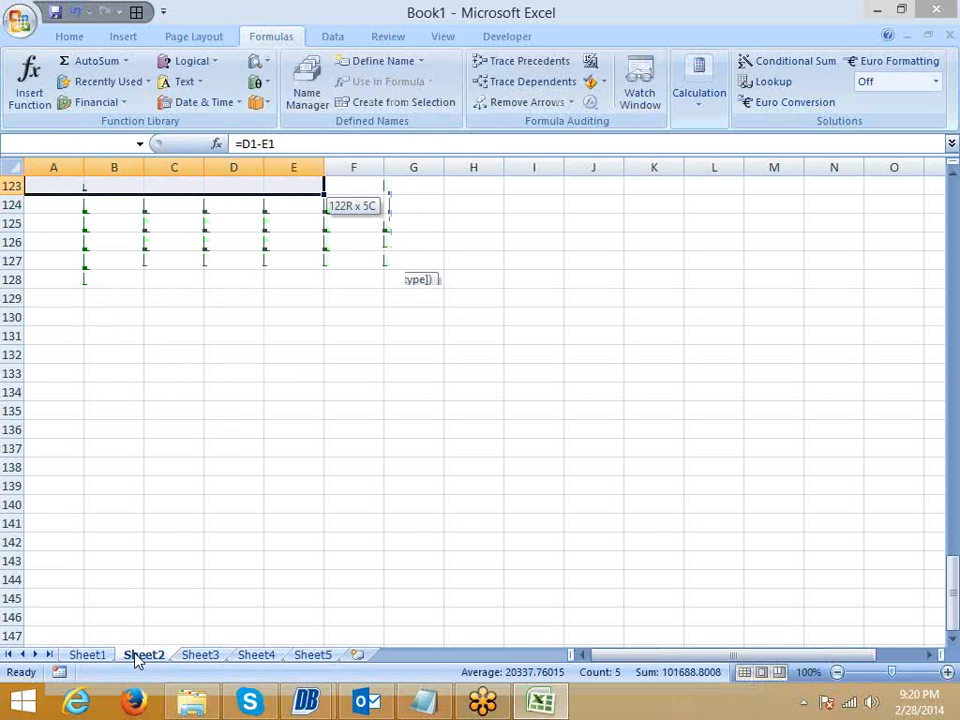
key("shift+Down")
key("ctrl+BackSpace")
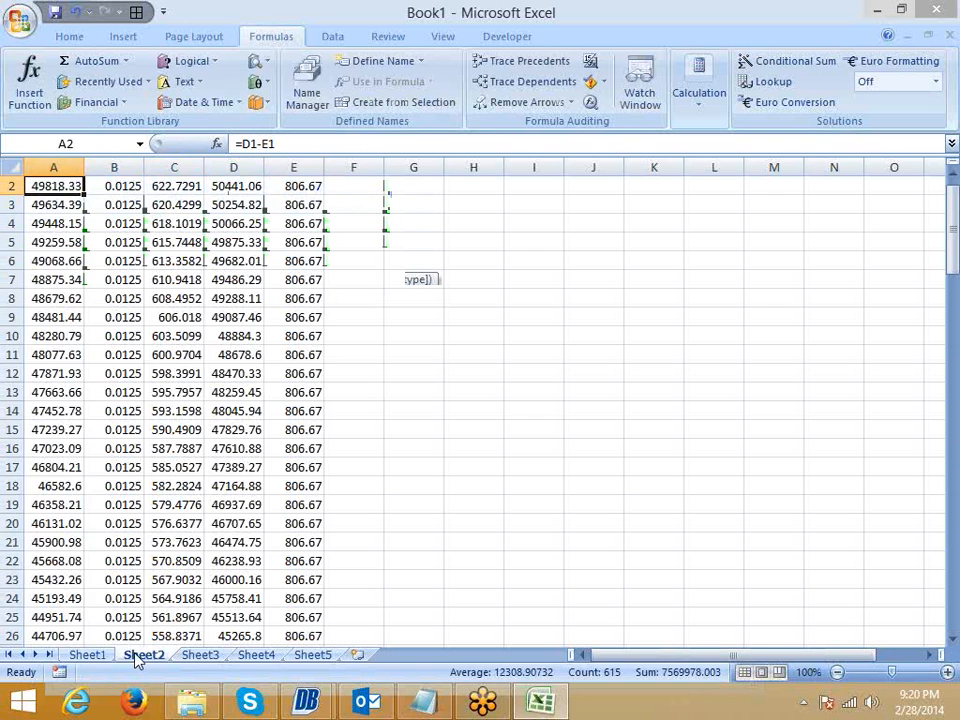
key("shift+Left")
key("shift+Left")
key("shift+Left")
key("shift+Left")
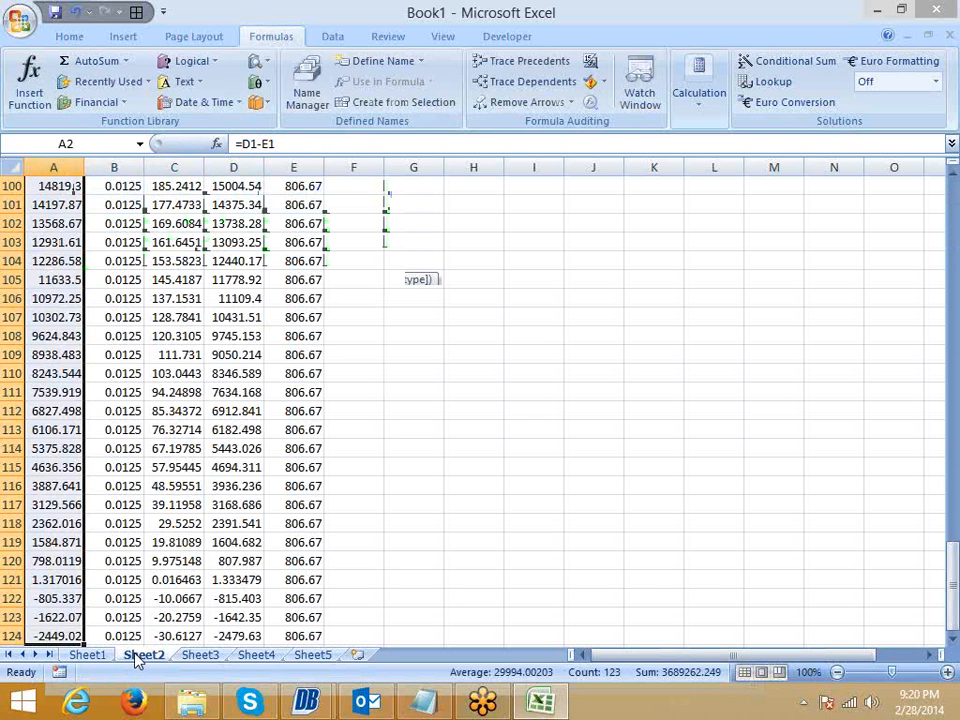
Clear the surplus rows 121 to 124 of the repayment schedule in columns A to E.
key("ctrl+Down")
key("Up")
key("Up")
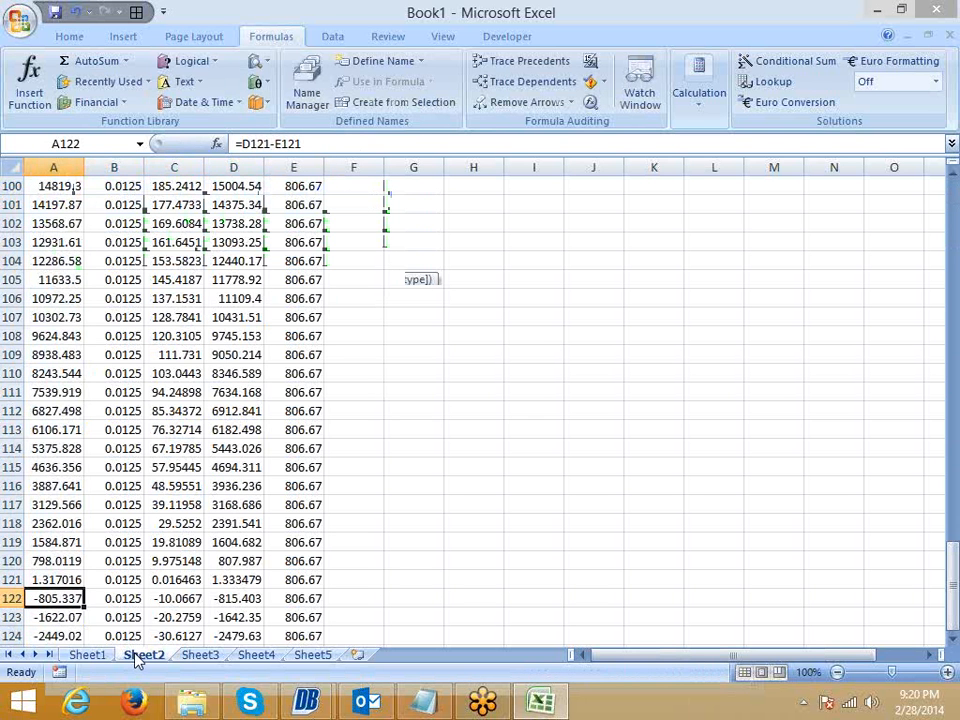
key("Up")
key("Down")
key("ctrl+shift+Right")
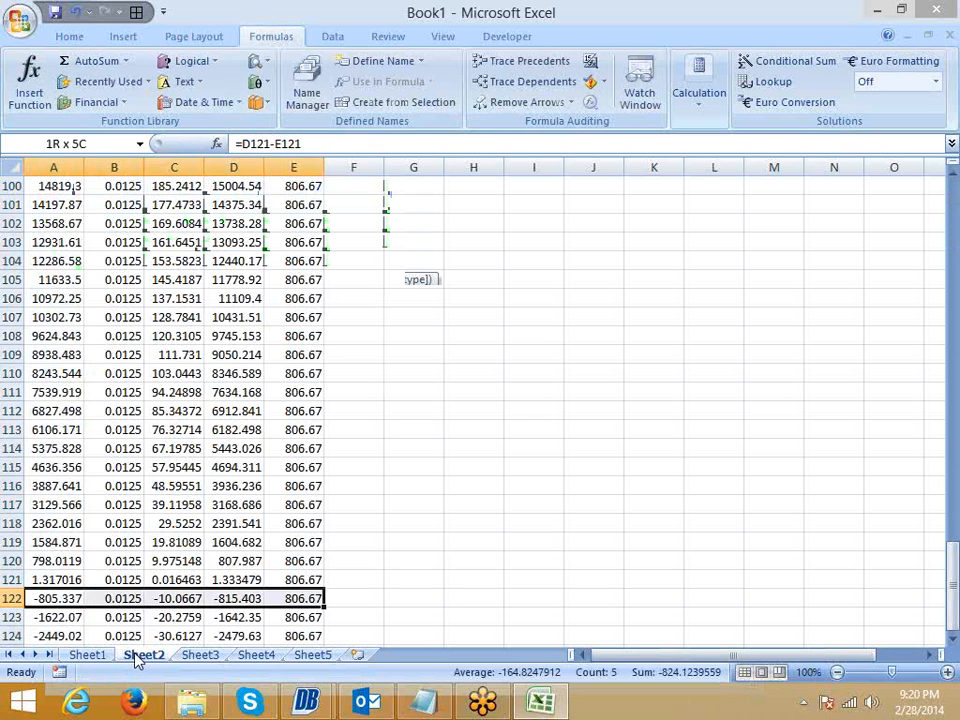
key("ctrl+shift+Down")
key("Delete")
key("Up")
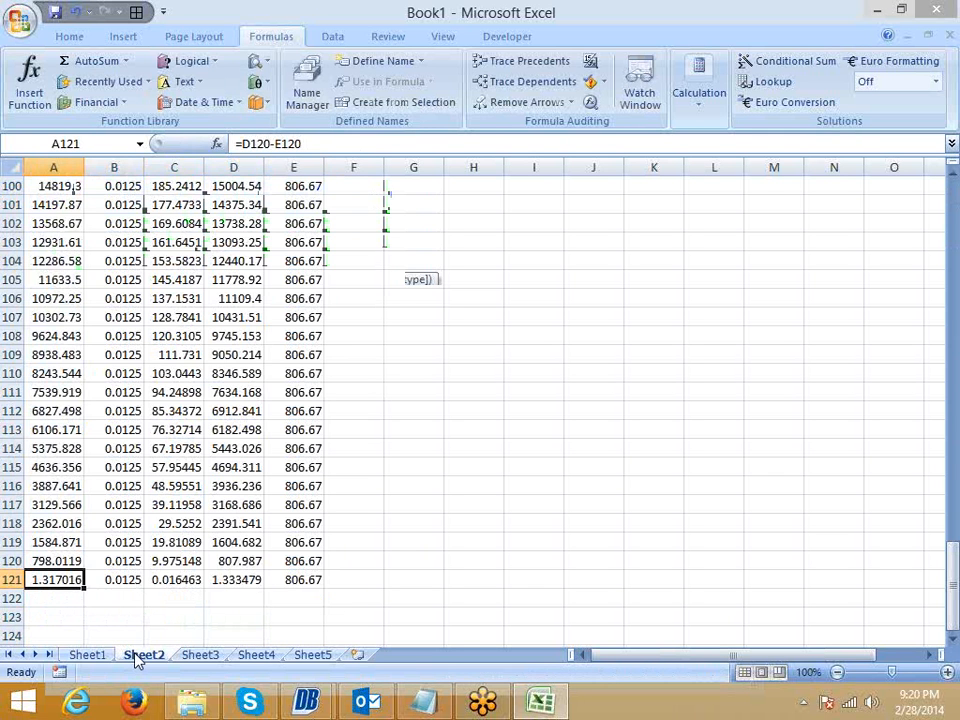
key("Delete")
Examine the final month's balance, interest, total and EMI in row 120 of the repayment schedule.
key("Right")
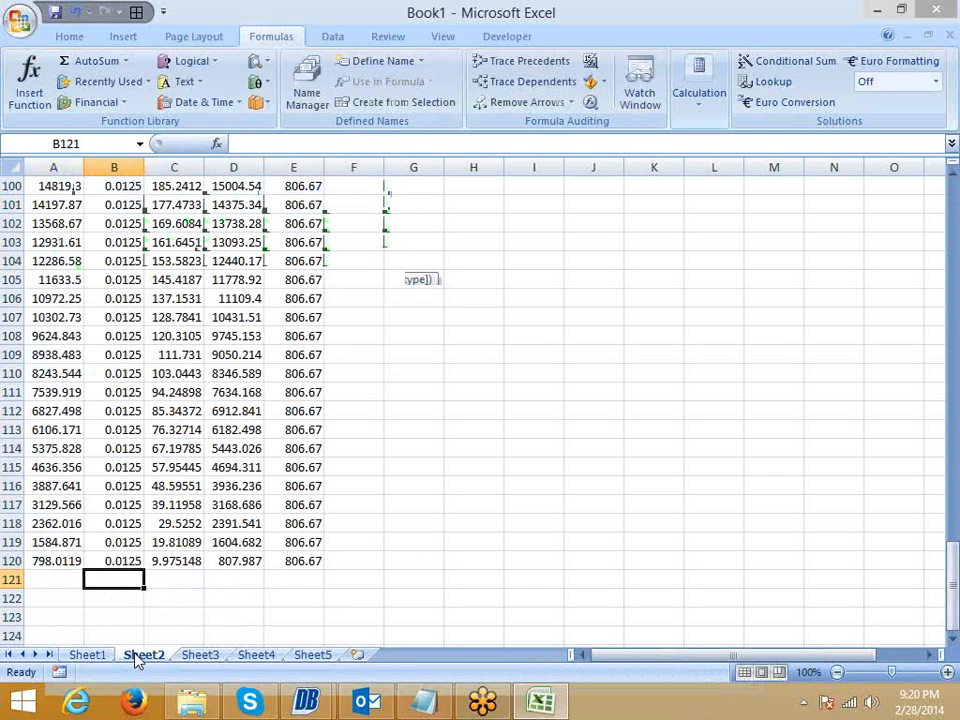
key("Right")
key("Right")
key("Right")
key("Left")
key("Left")
key("Left")
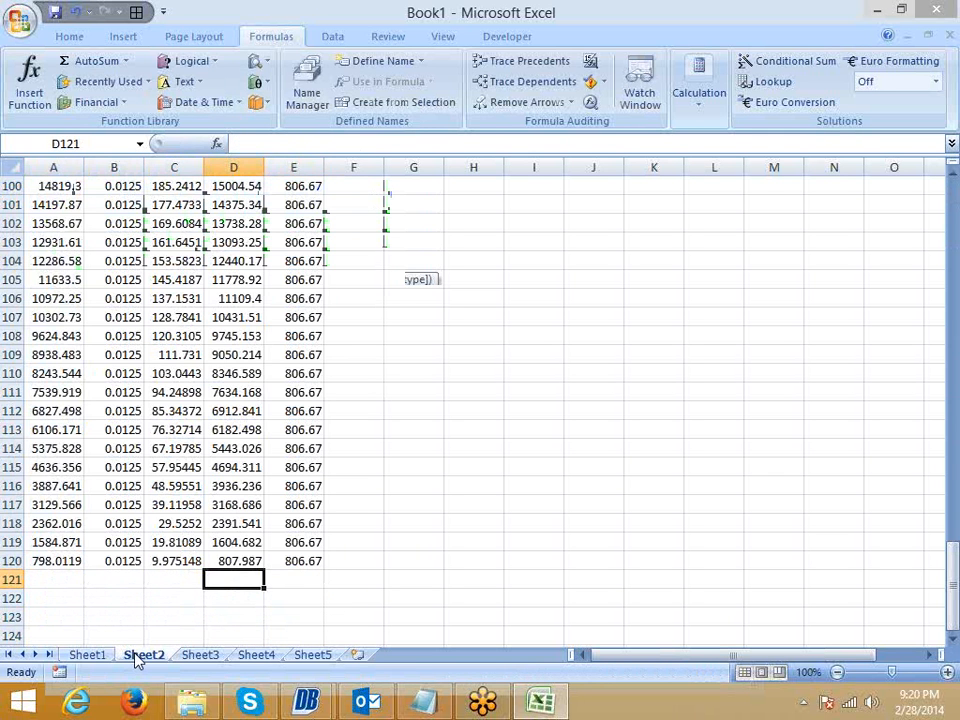
key("Right")
key("Right")
key("Right")
key("Up")
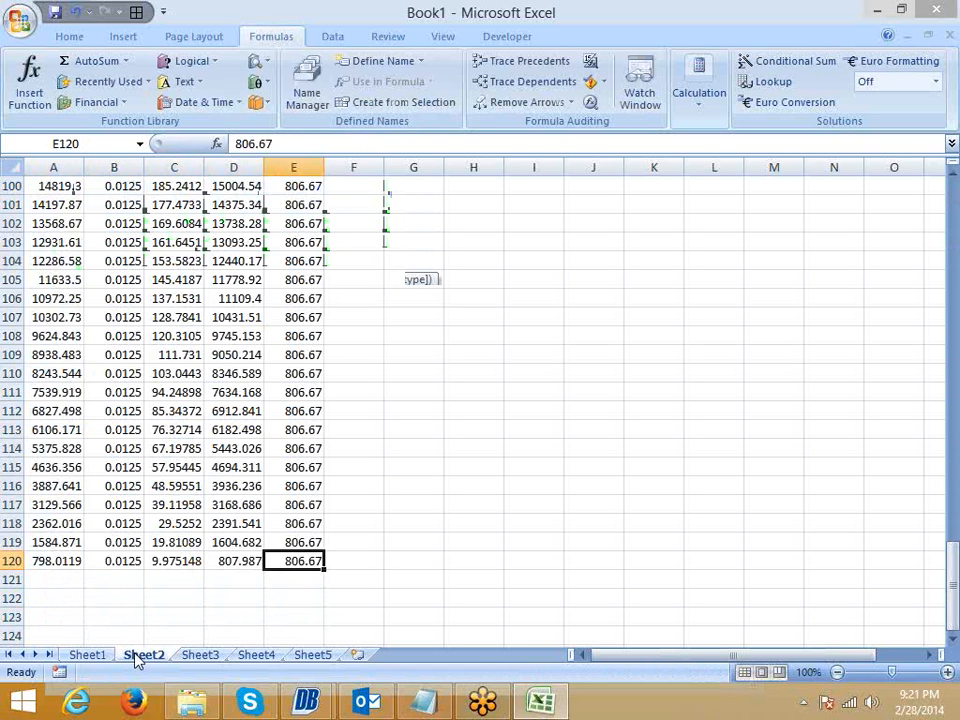
key("Left")
Compare the EMI and its PMT formula in cell C6 of Sheet1 with the monthly schedule on Sheet2.
left_click(76, 658)
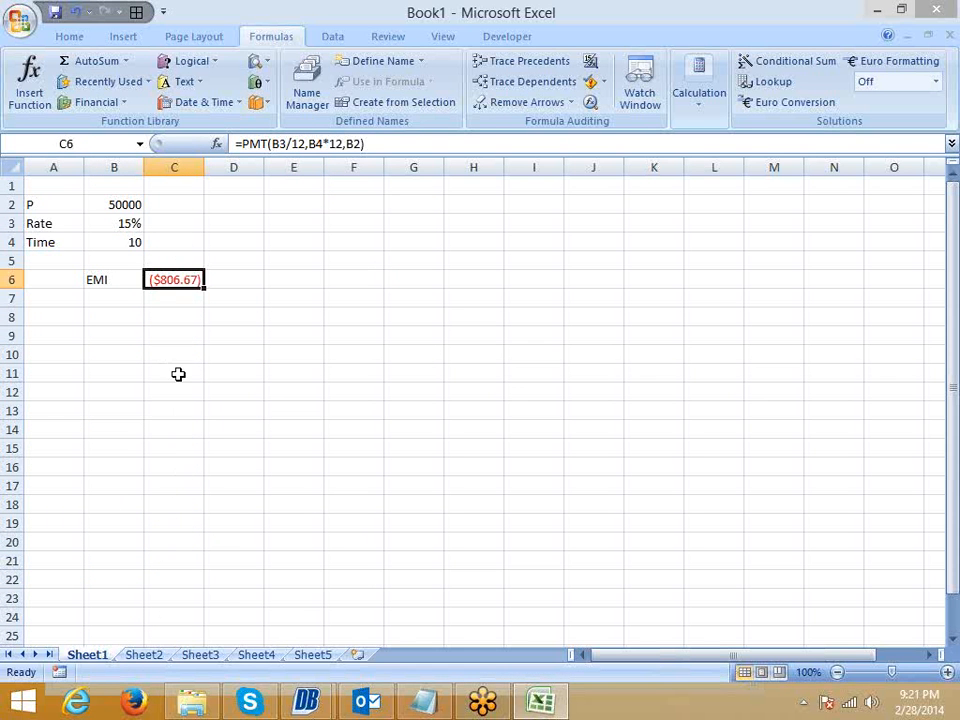
left_click(145, 655)
scroll(141, 491, "up", 20)
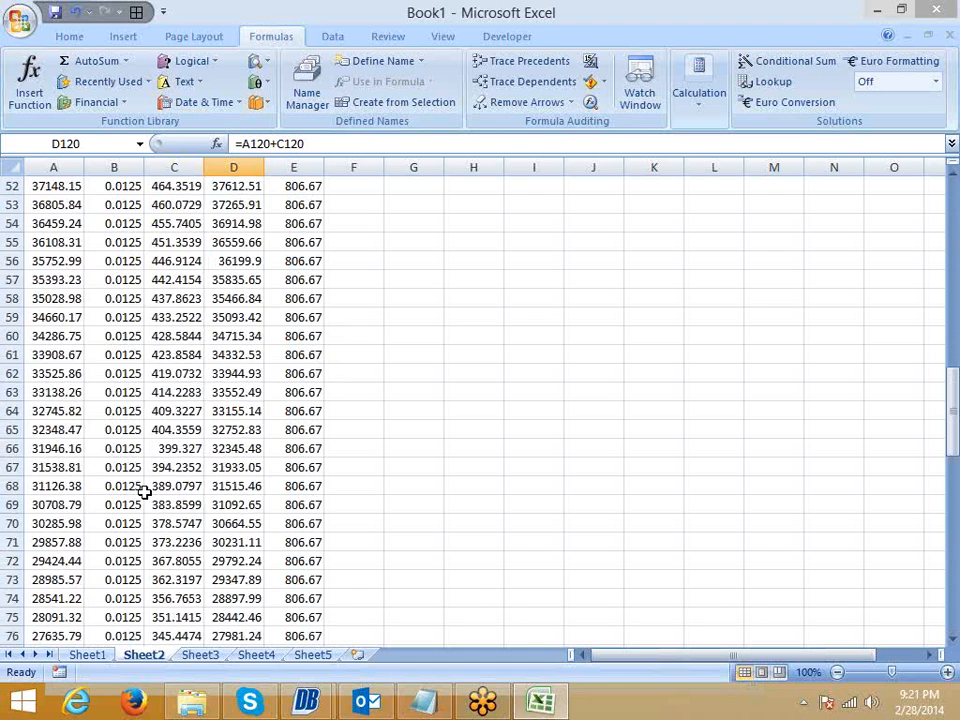
scroll(145, 492, "up", 9)
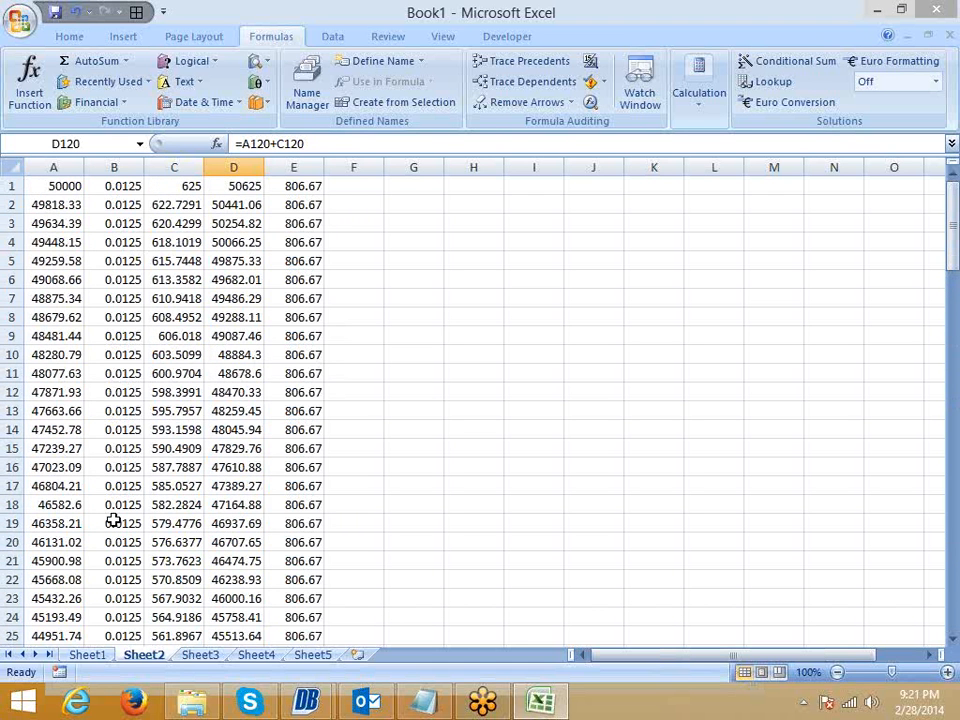
left_click(89, 656)
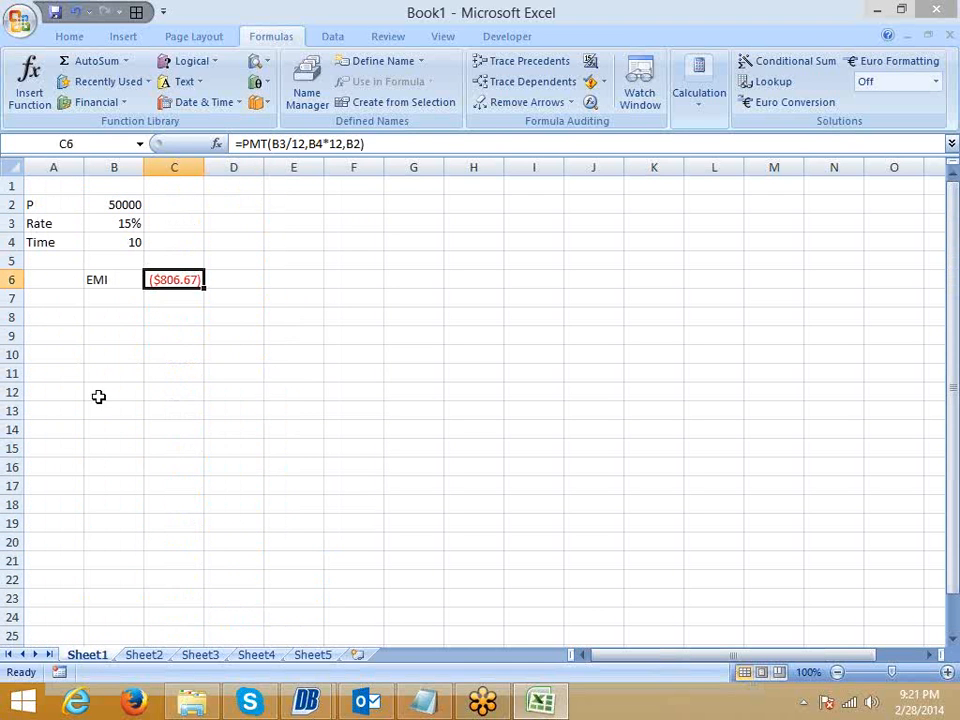
left_click(283, 144)
key("Escape")
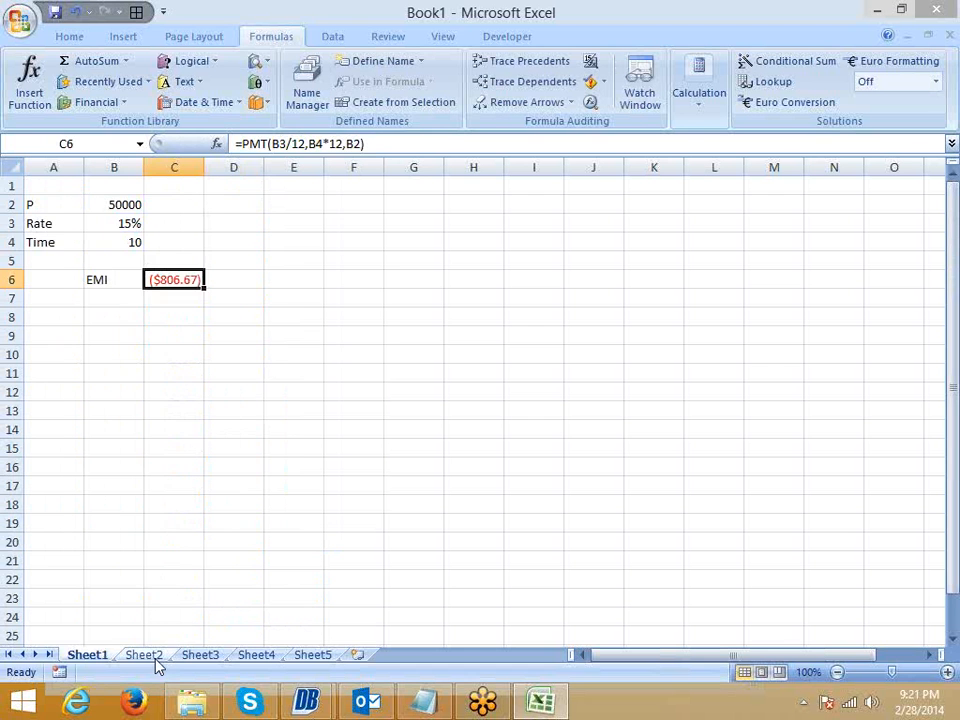
left_click(143, 655)
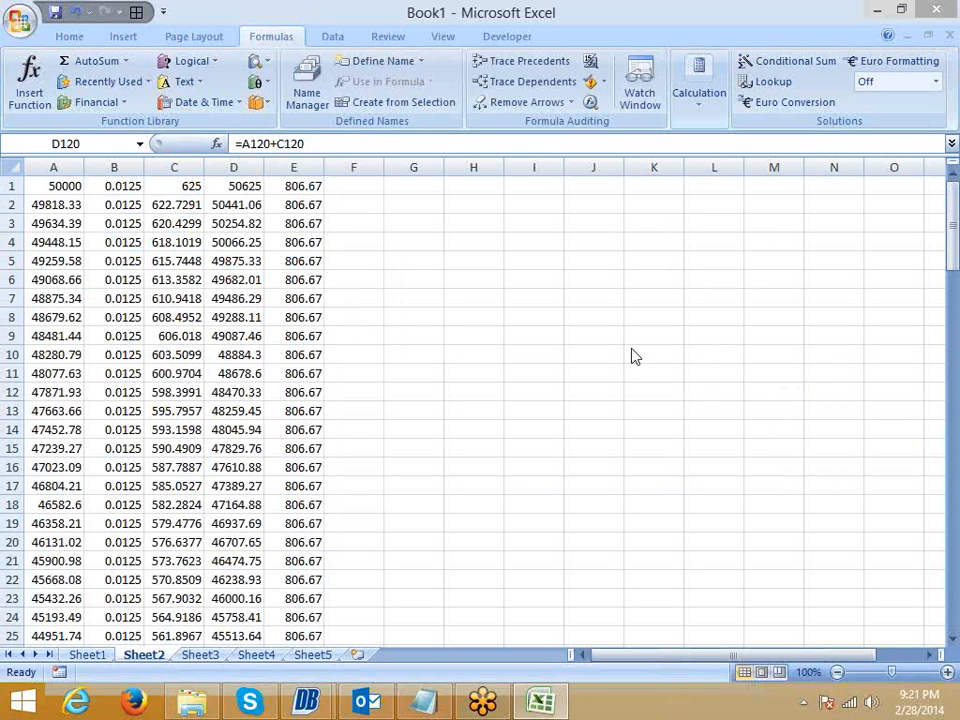
left_click(262, 374)
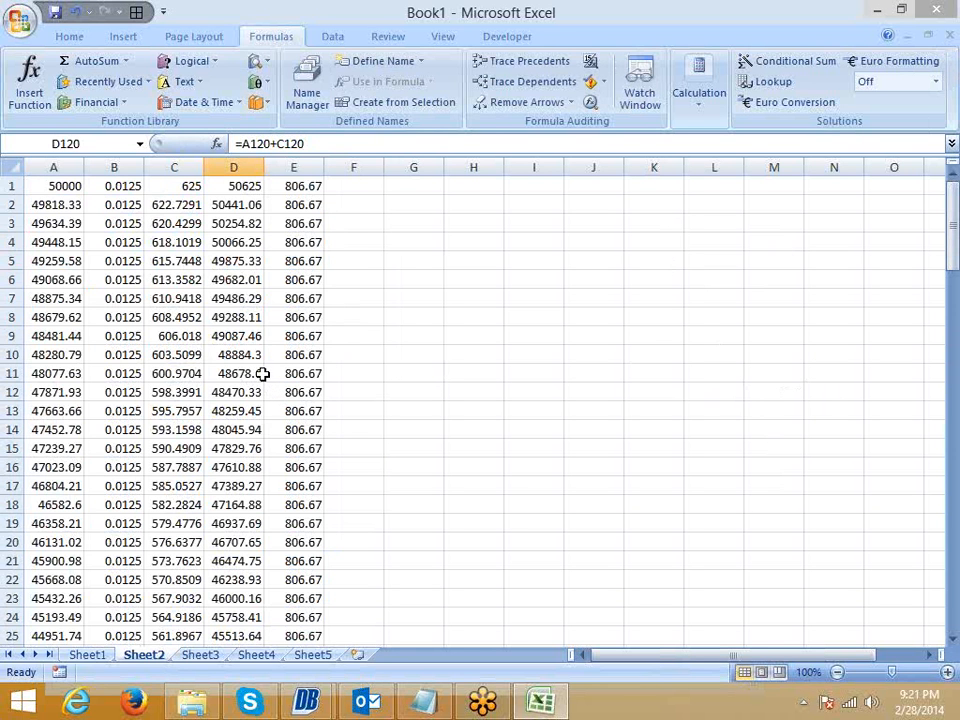
Enter a second loan's principal of 150000 in cell B8 of Sheet1.
left_click(92, 655)
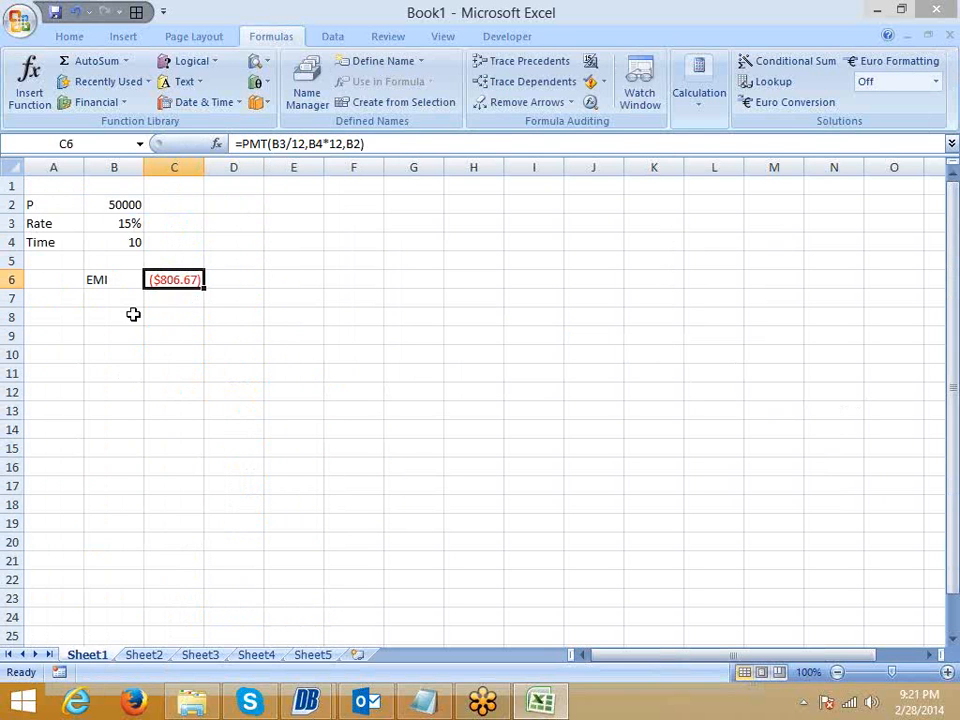
left_click(75, 333)
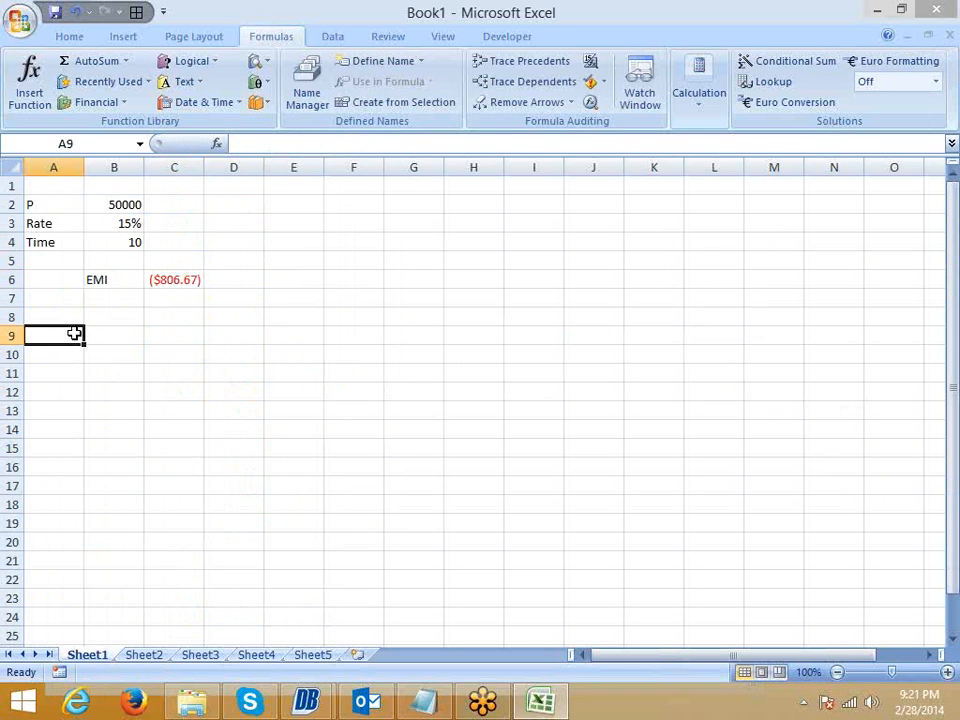
left_click(74, 318)
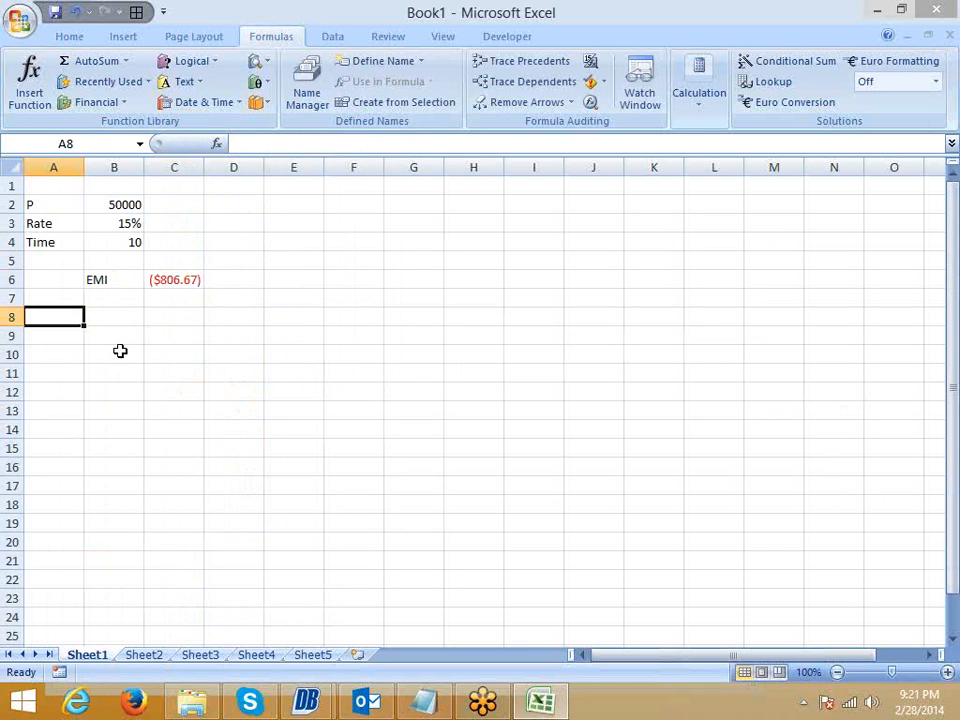
key("Right")
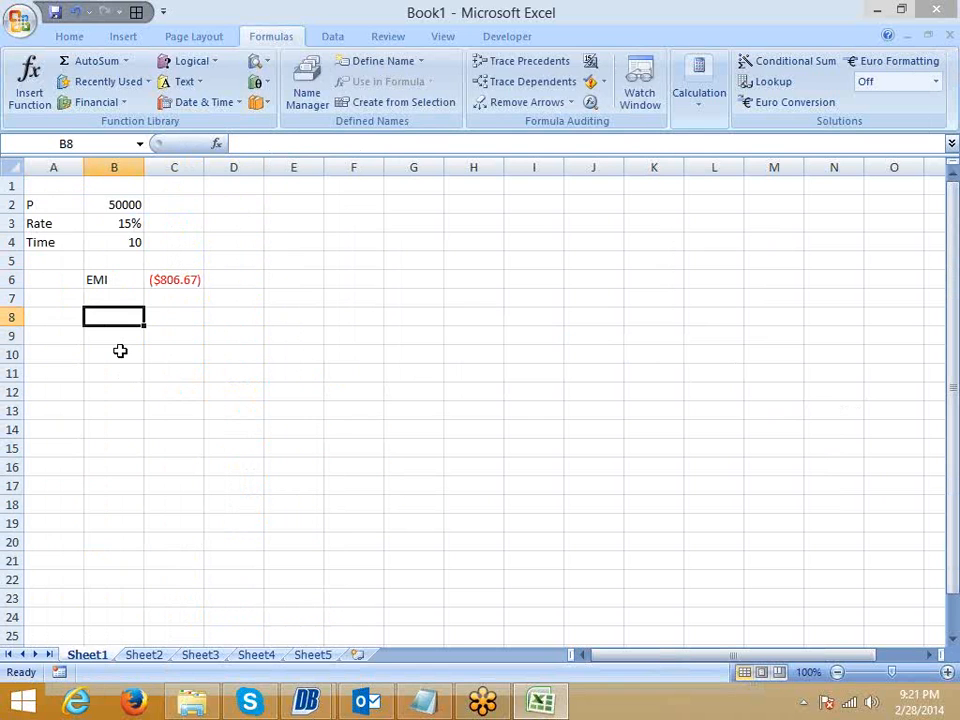
type("150")
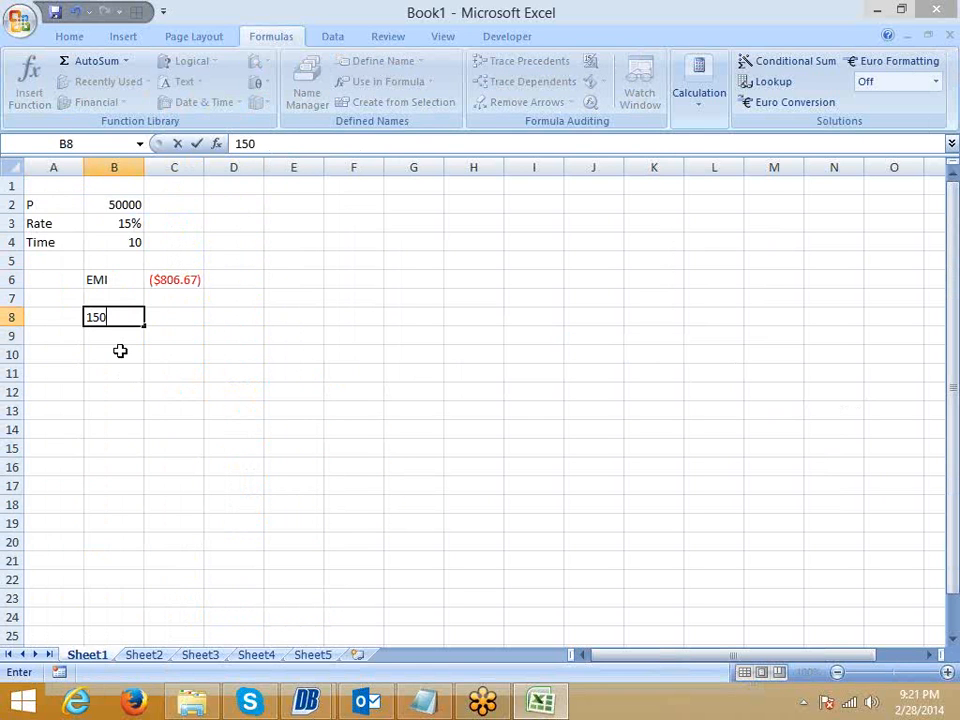
key("BackSpace")
type("0000")
key("Return")
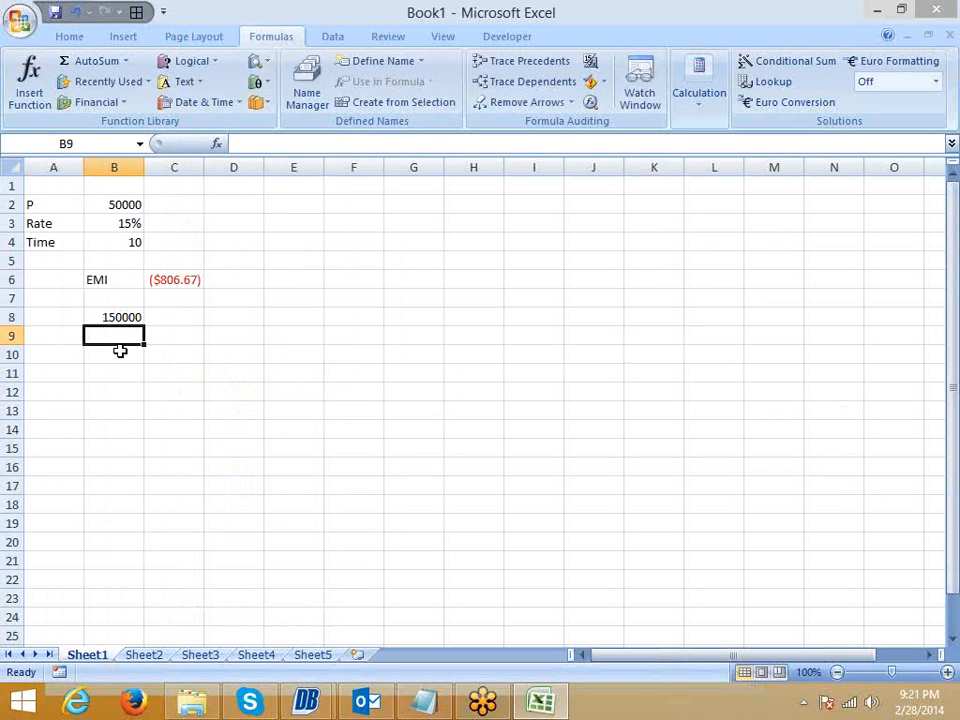
Enter the second loan's rate of 7% in cell B9 and its time of 5 in cell B10.
key("Left")
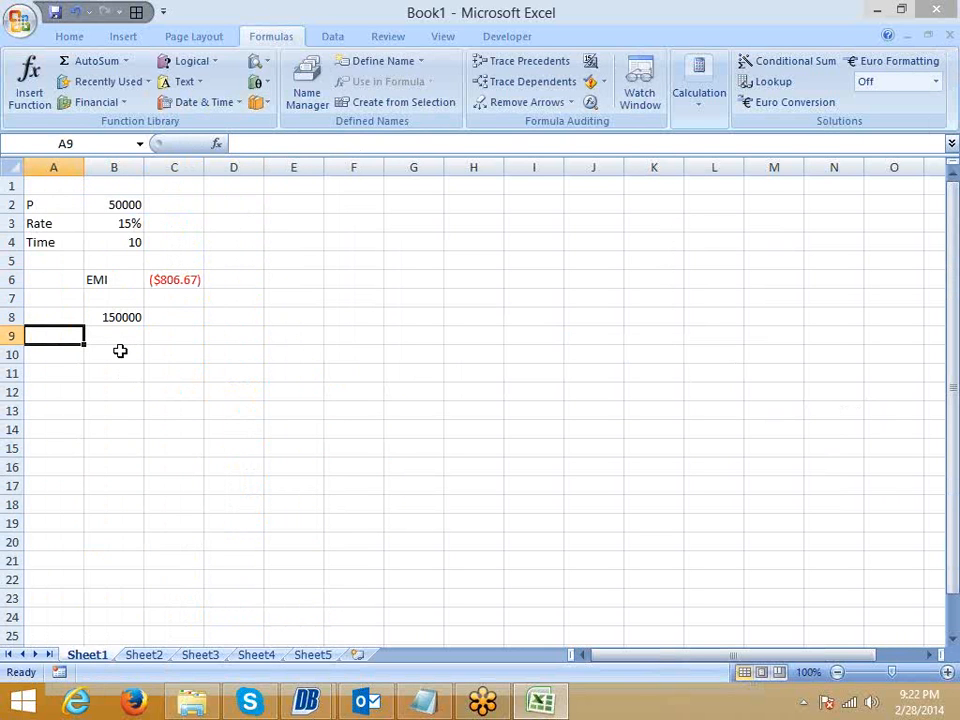
key("Right")
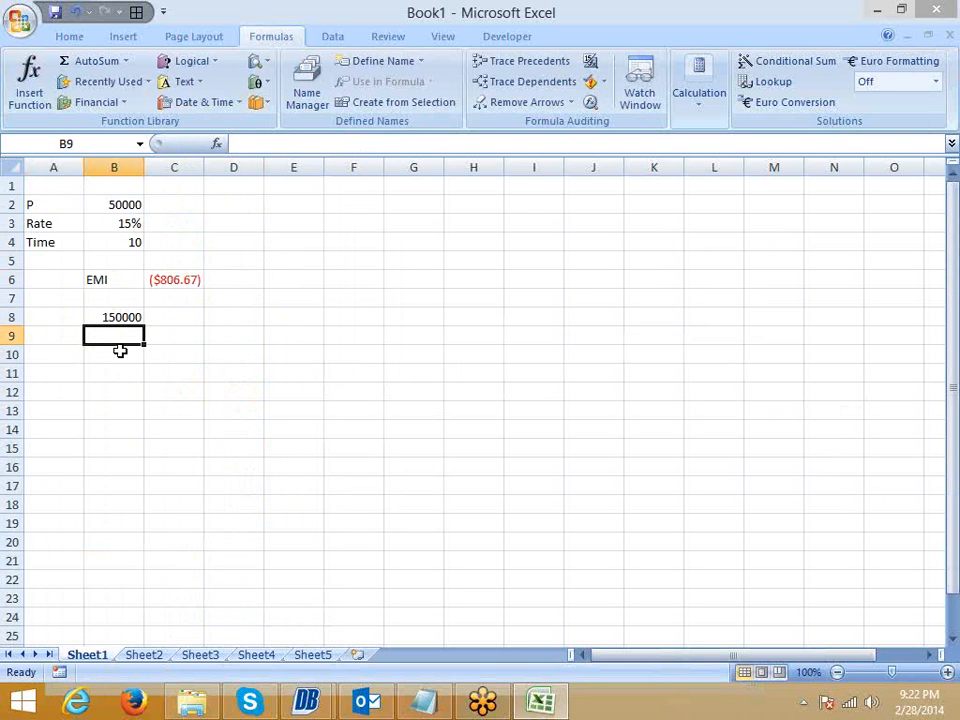
type("7")
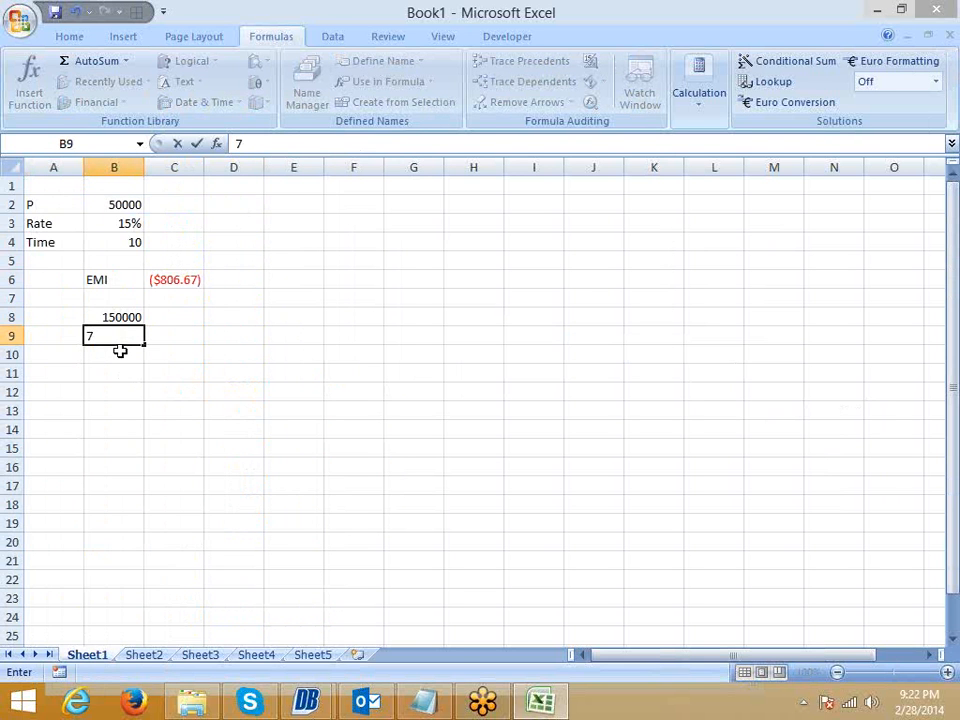
type("%")
key("Return")
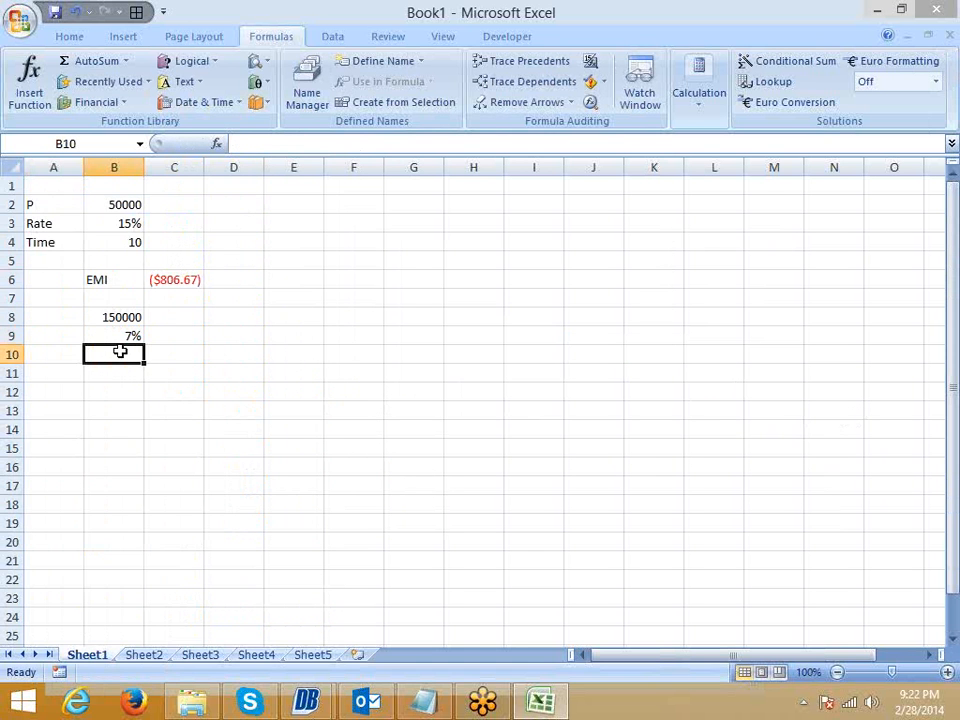
type("5")
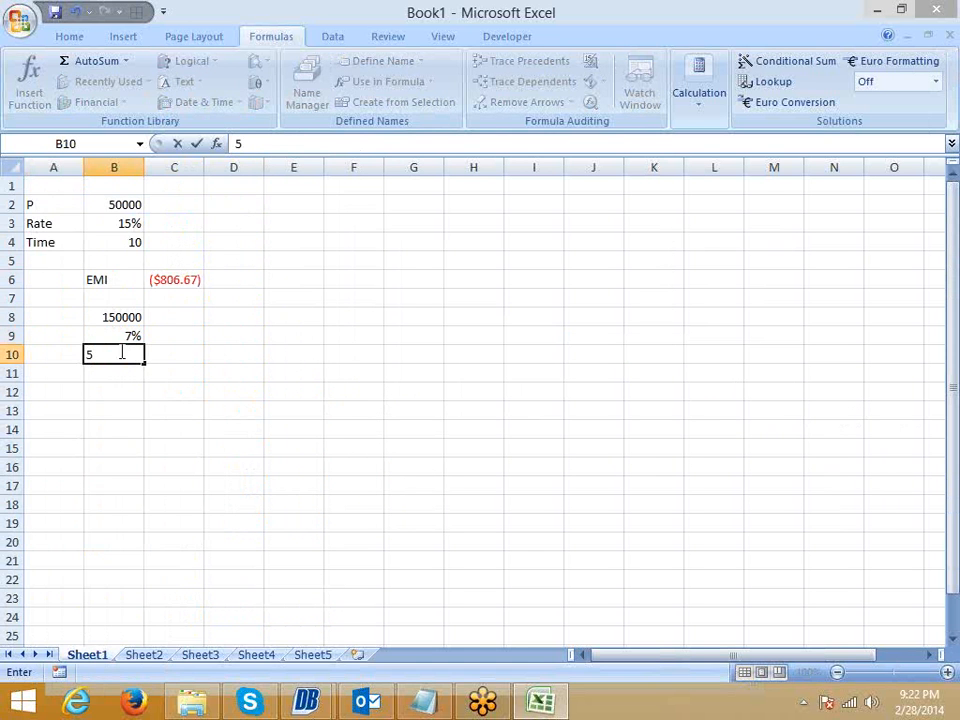
key("Tab")
Label cell B12 as EMI and check the first loan's PMT formula in cell C6.
key("Down")
key("Down")
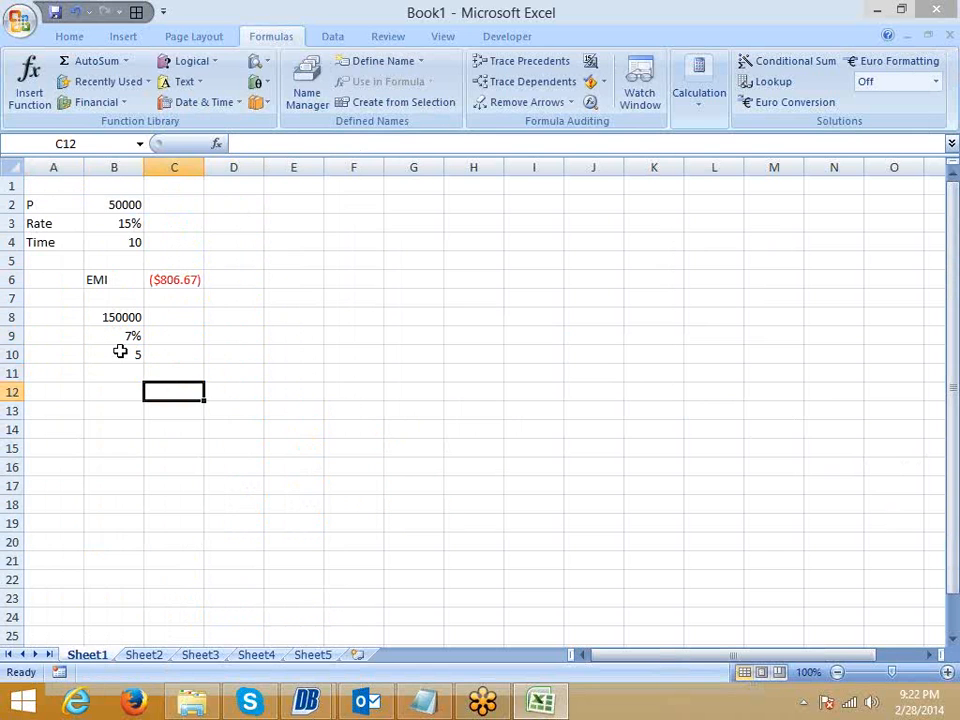
key("Left")
type("EM")
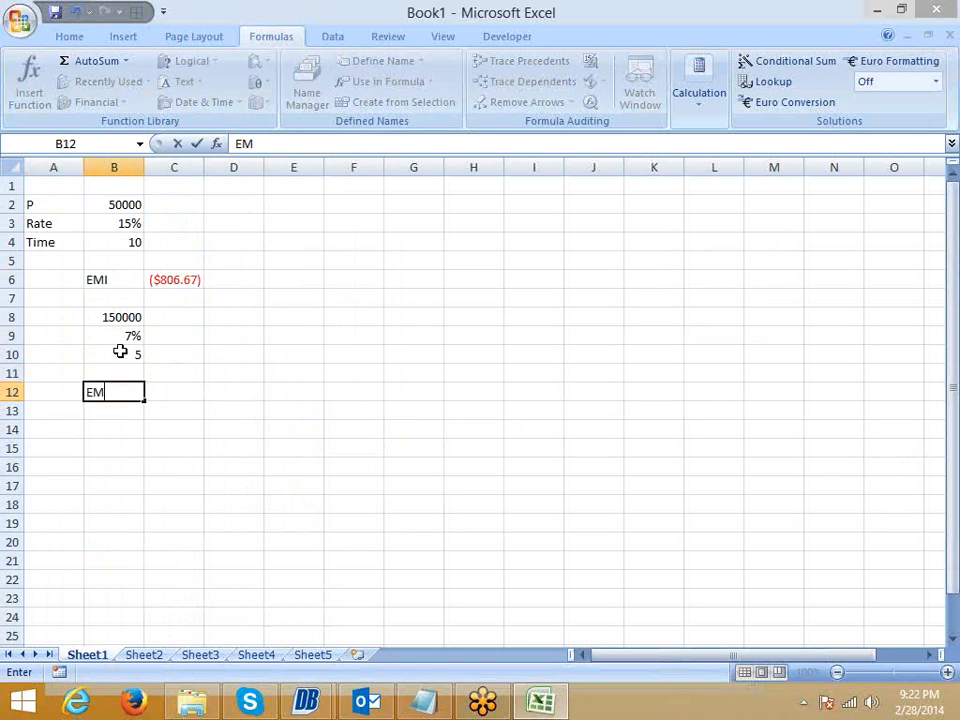
type("I")
left_click(111, 204)
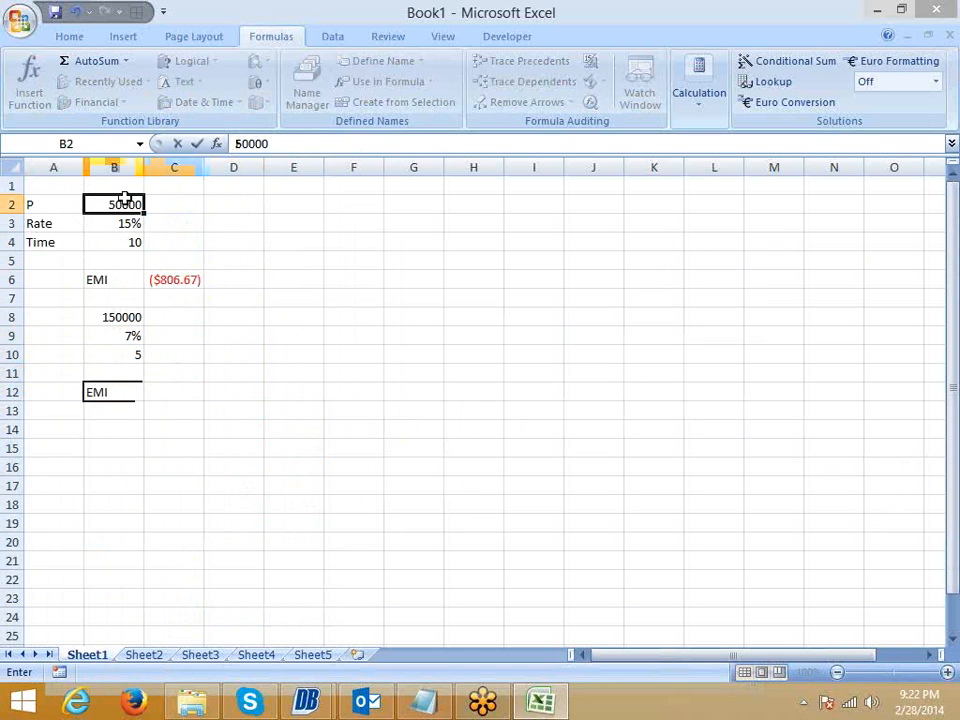
key("Escape")
left_click(157, 273)
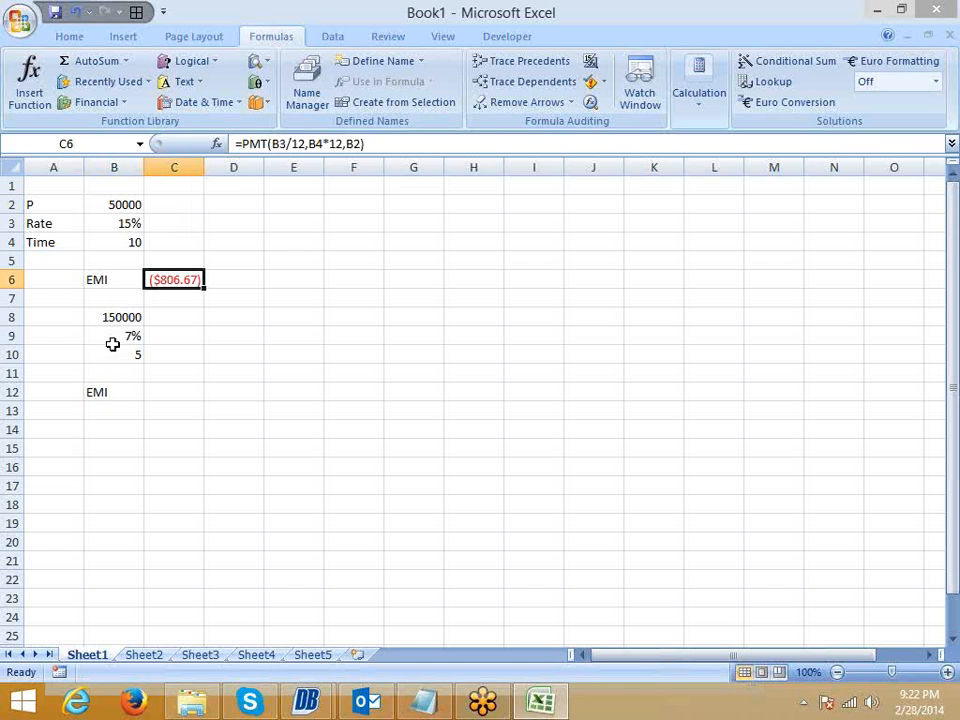
Calculate the second loan's EMI in cell C12 with the formula =PMT(B9/12,B10*12,0,B8).
left_click(151, 378)
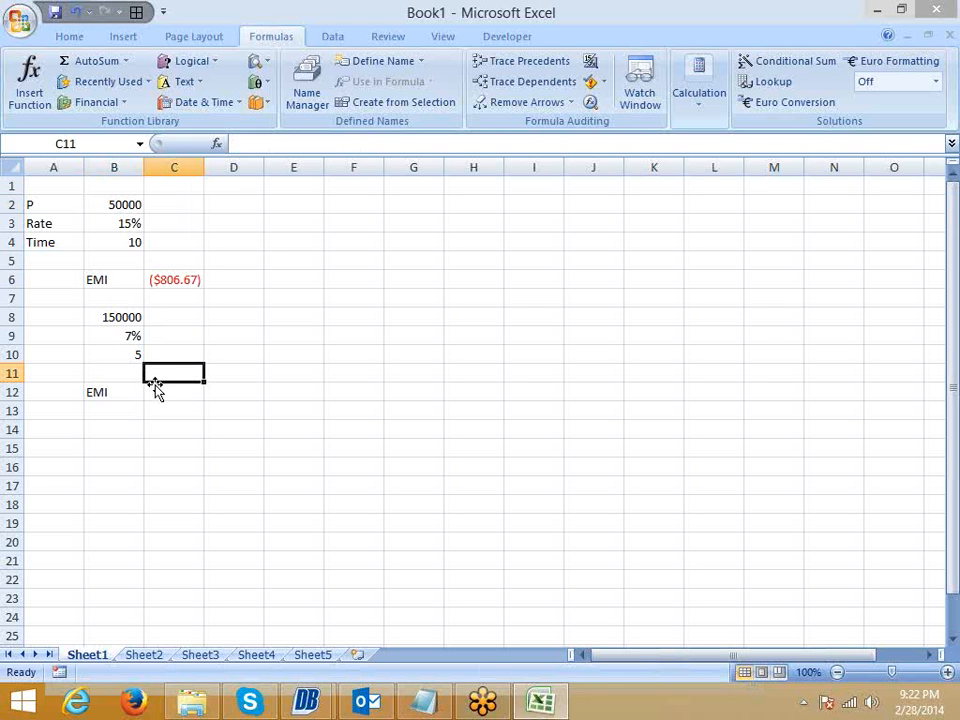
left_click(155, 392)
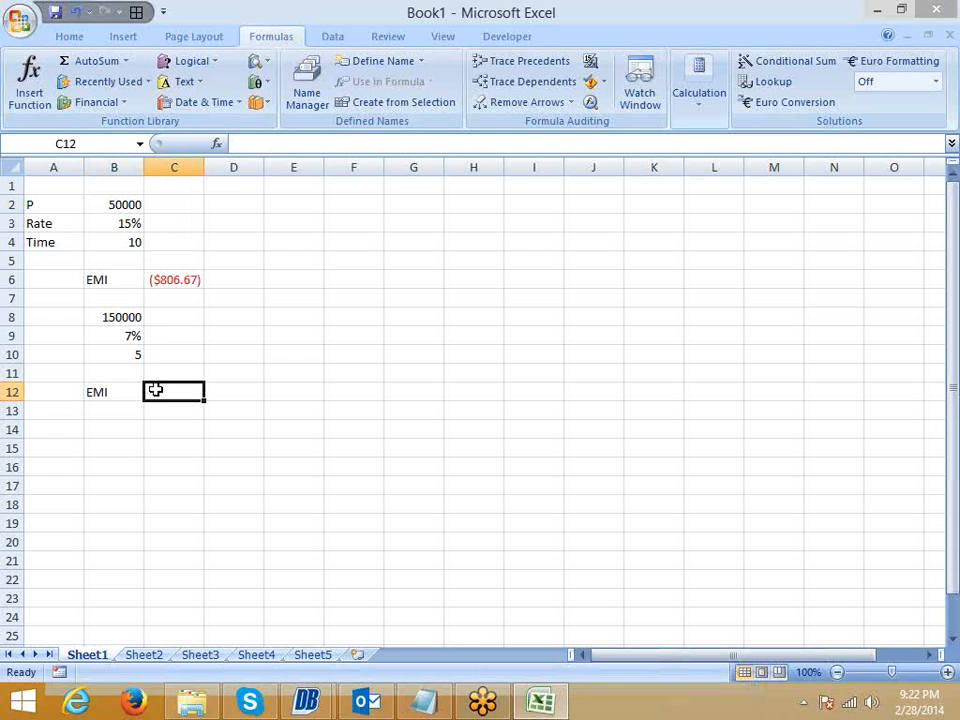
left_click(724, 321)
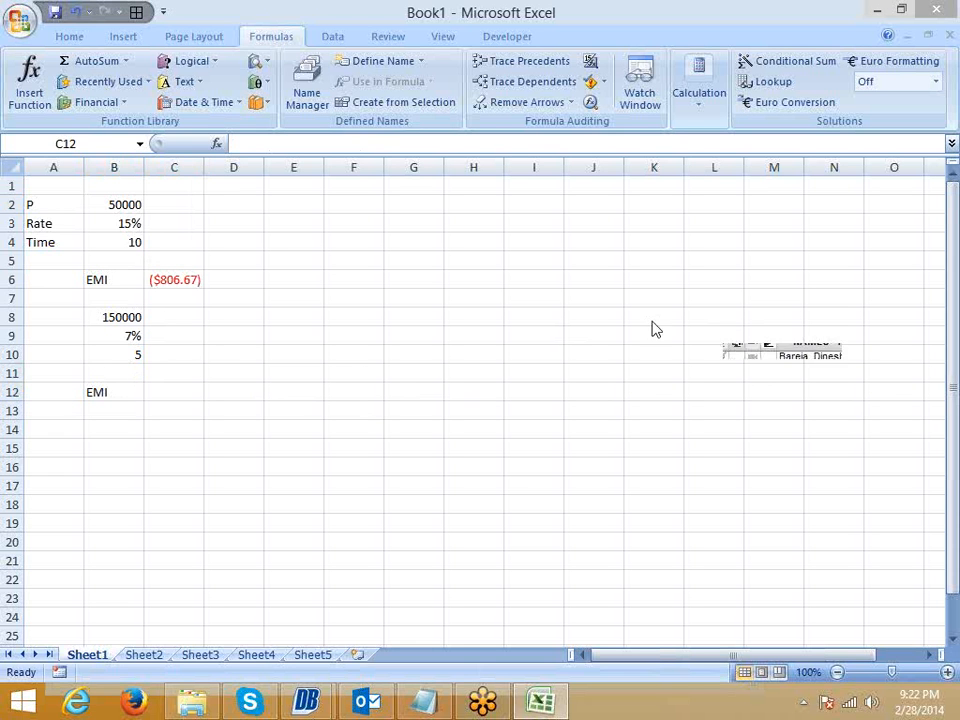
left_click(161, 388)
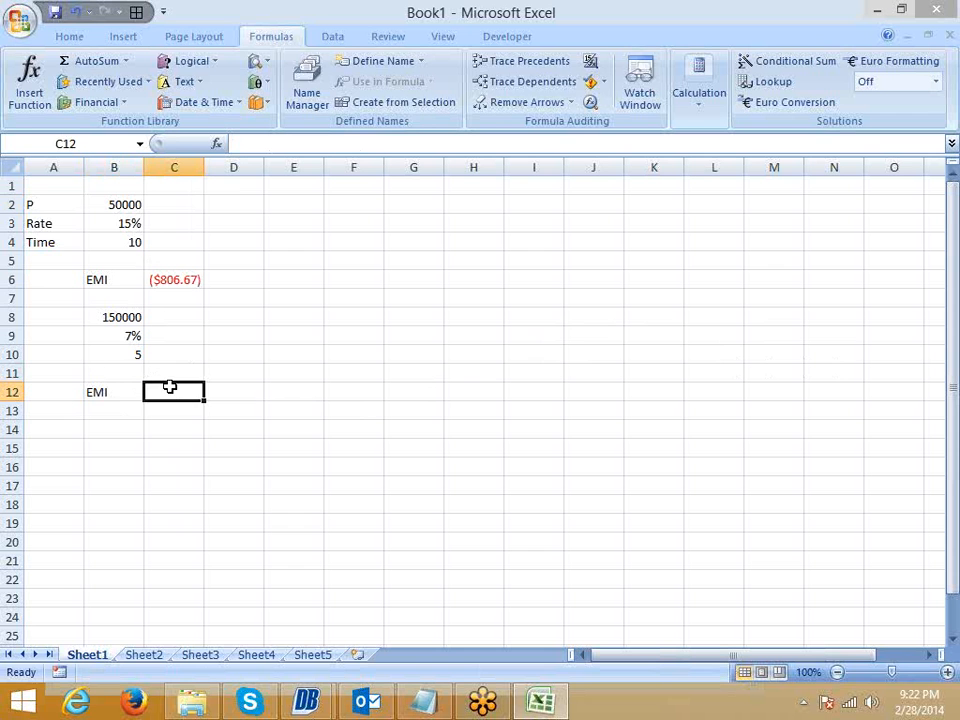
type("=p")
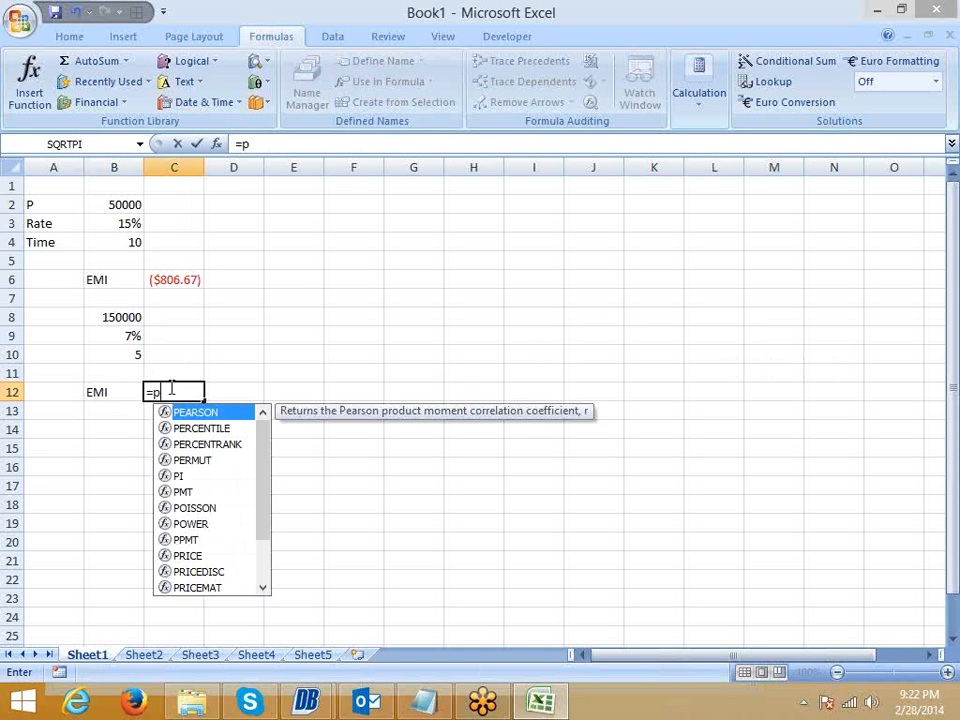
type("mt")
key("Tab")
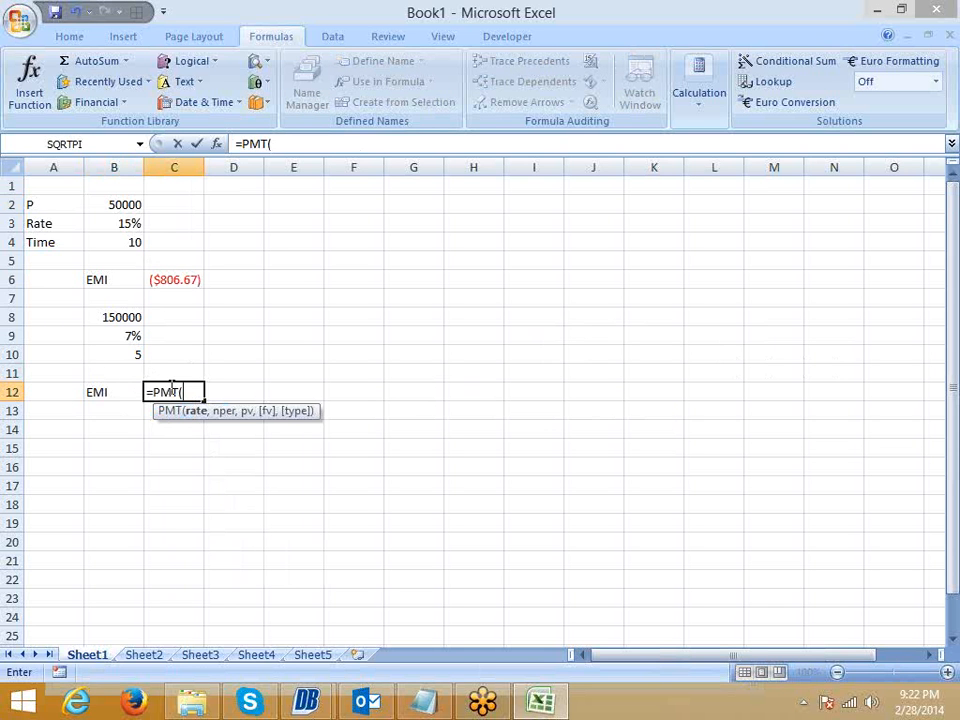
left_click(125, 337)
type("/12,")
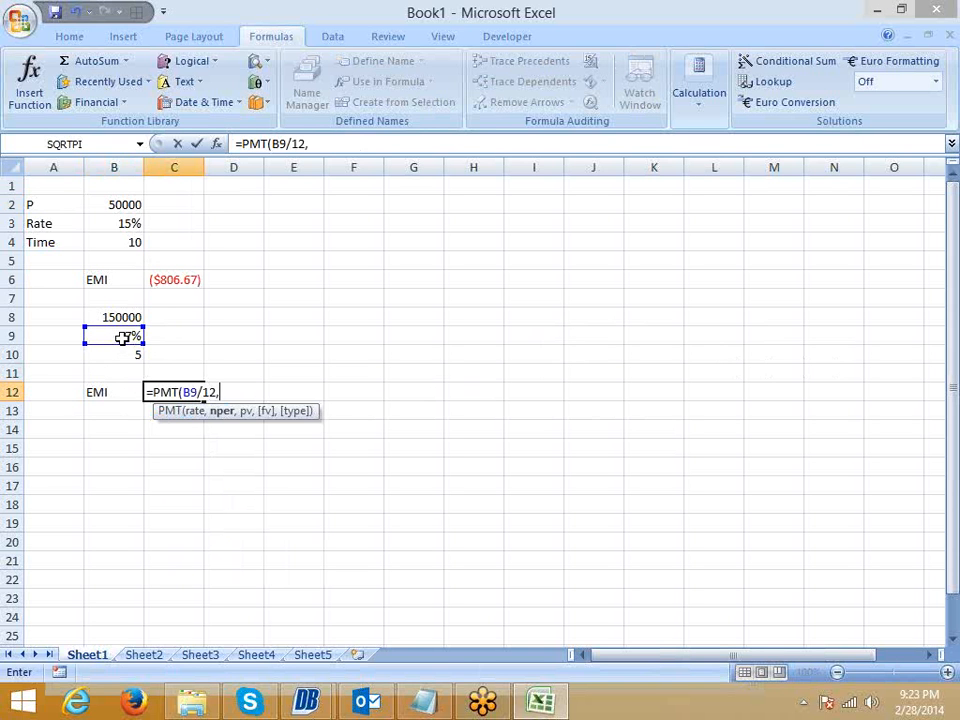
left_click(122, 356)
type("*12")
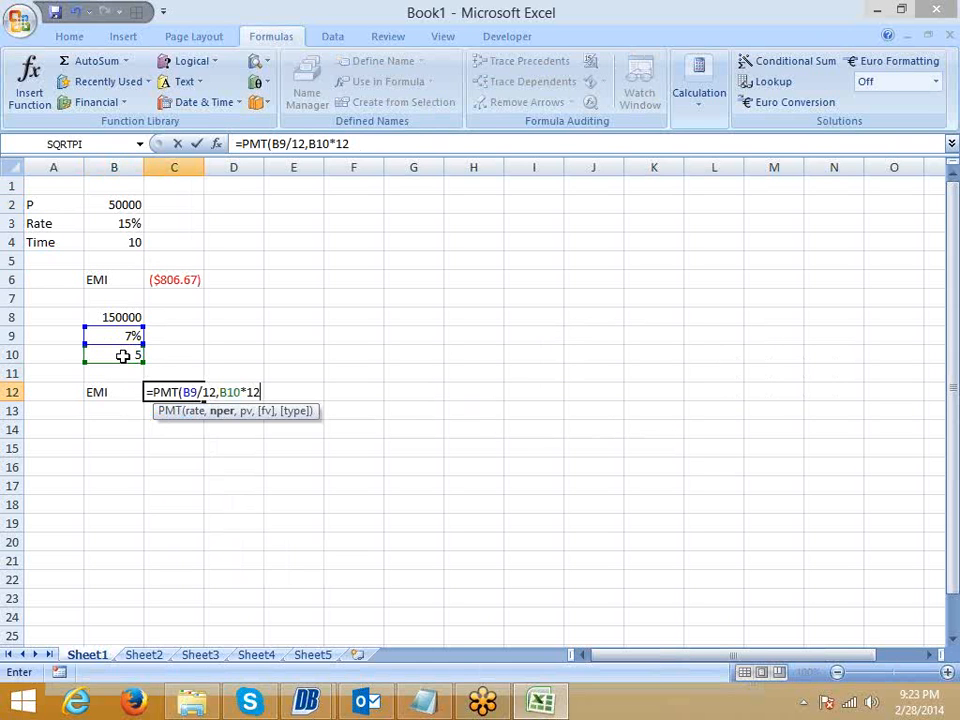
type(",")
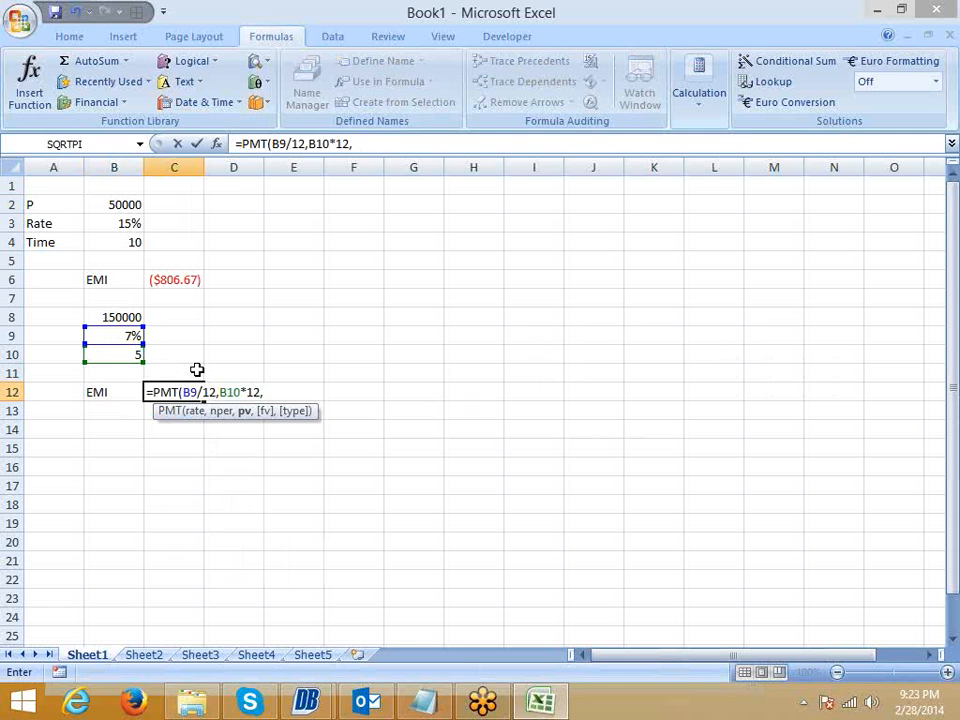
type("0,")
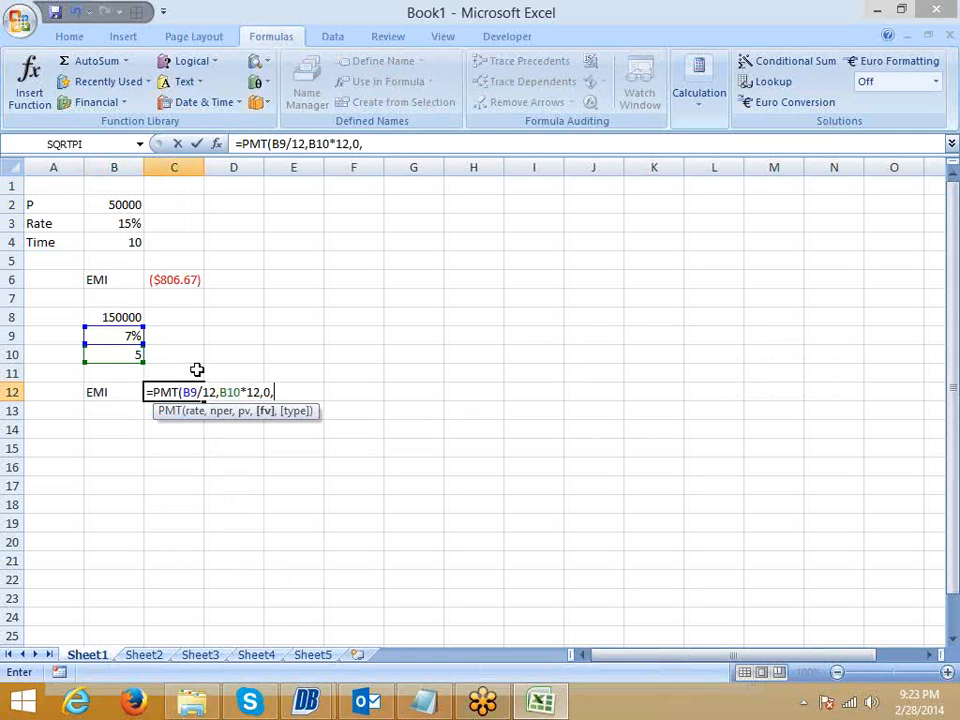
left_click(117, 315)
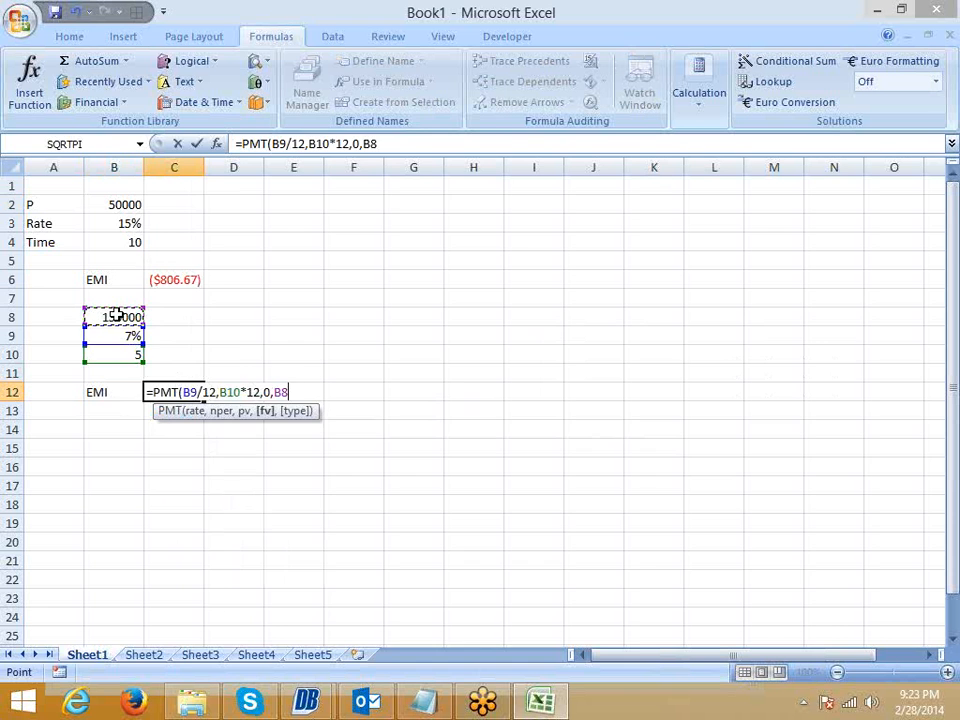
key("Return")
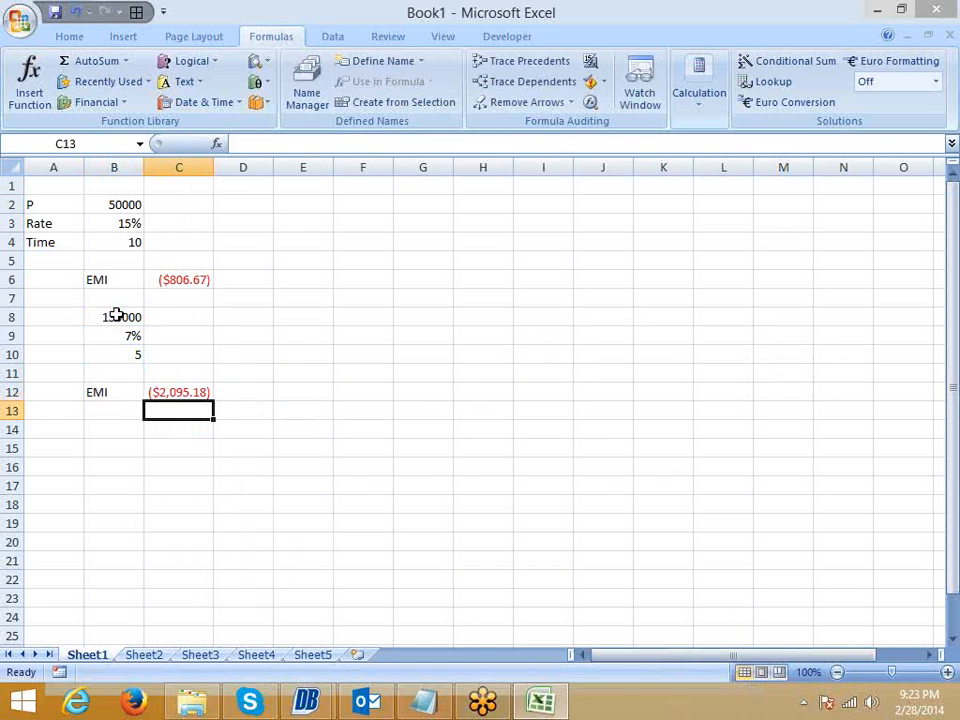
Check the PMT formula in cell C12 of Sheet1 and review the monthly schedule on Sheet2.
left_click(180, 390)
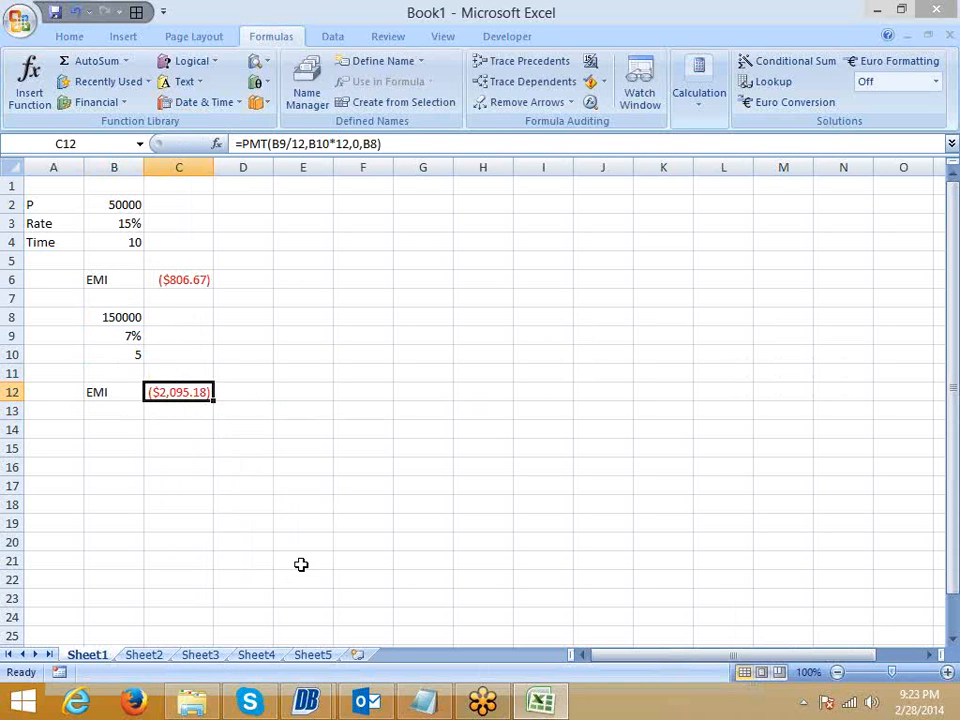
left_click(143, 654)
scroll(71, 216, "down", 1)
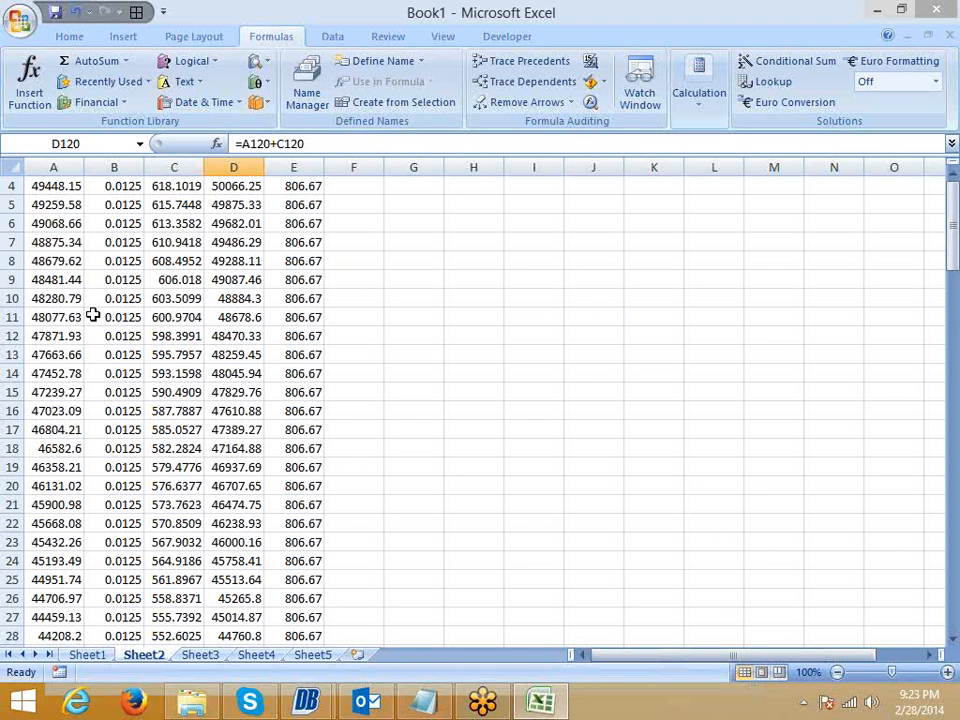
scroll(79, 270, "up", 1)
left_click_drag(58, 182, 300, 515)
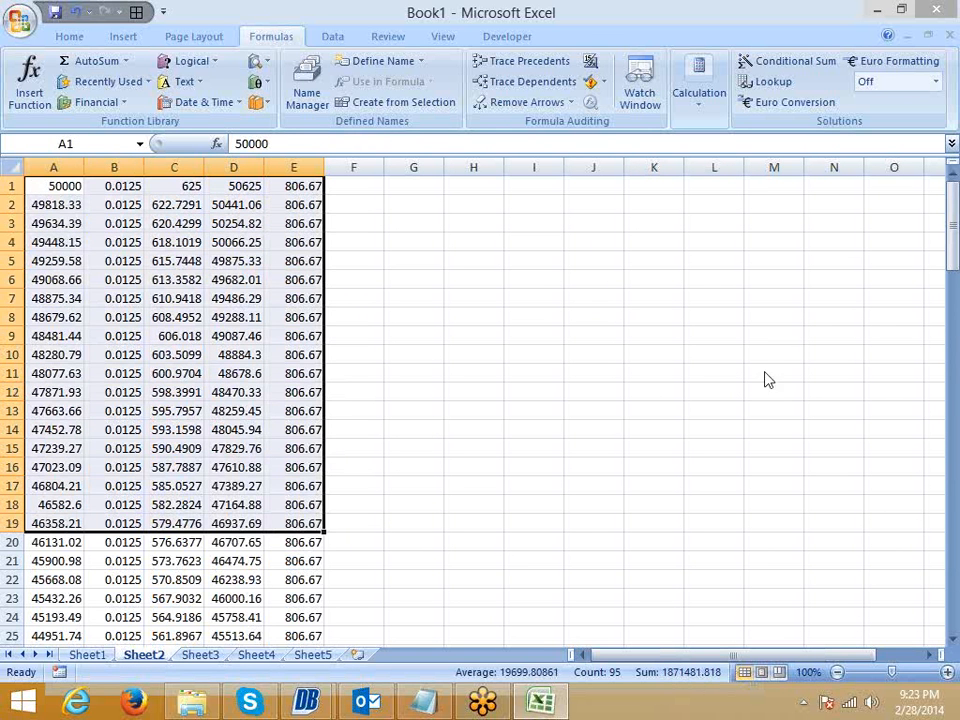
left_click(86, 655)
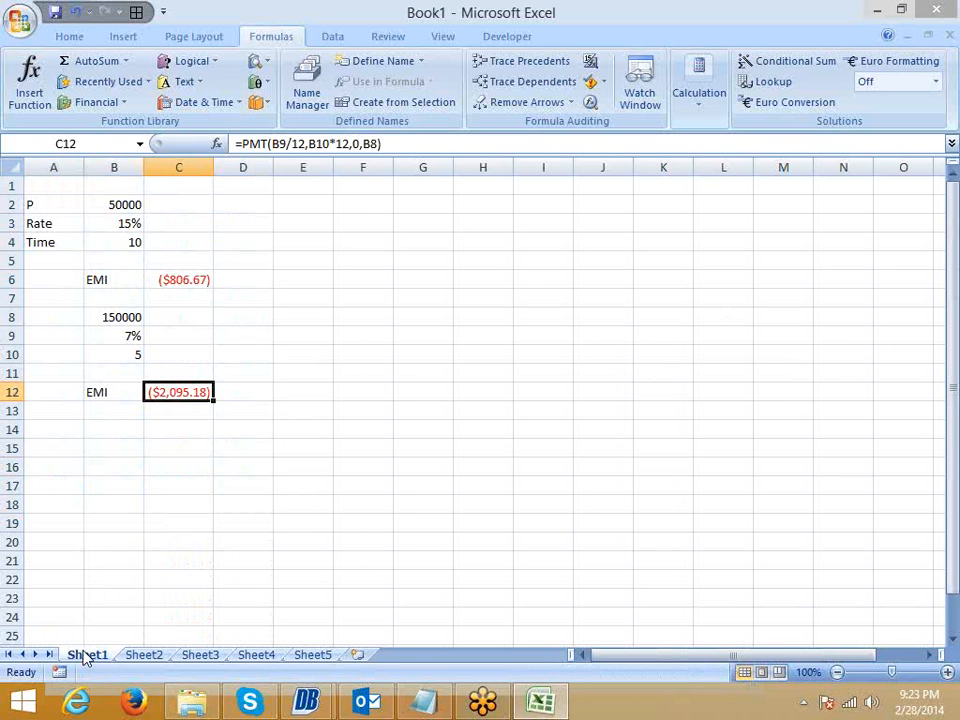
left_click(950, 407)
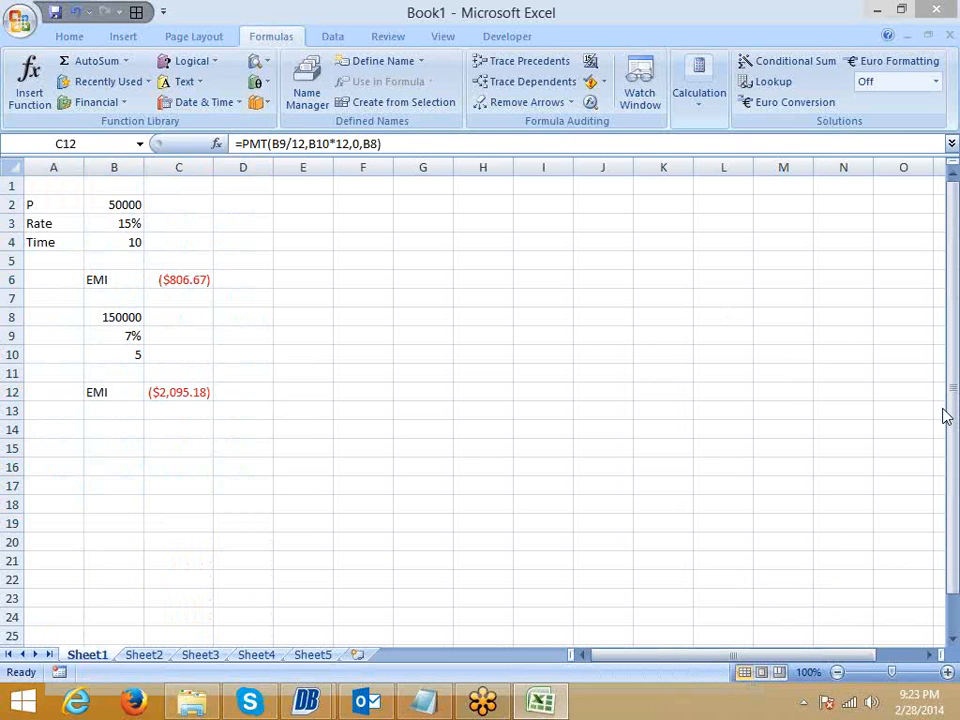
Review the first loan's principal, rate and time labels in cells A2 to A4.
left_click(43, 449)
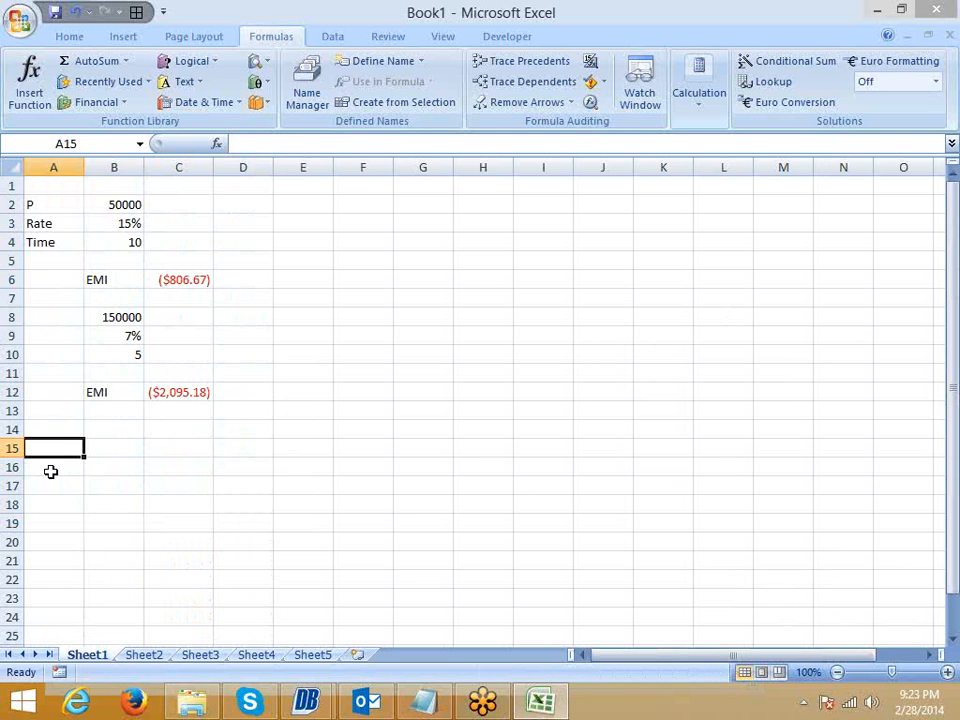
left_click(39, 242)
left_click(48, 224)
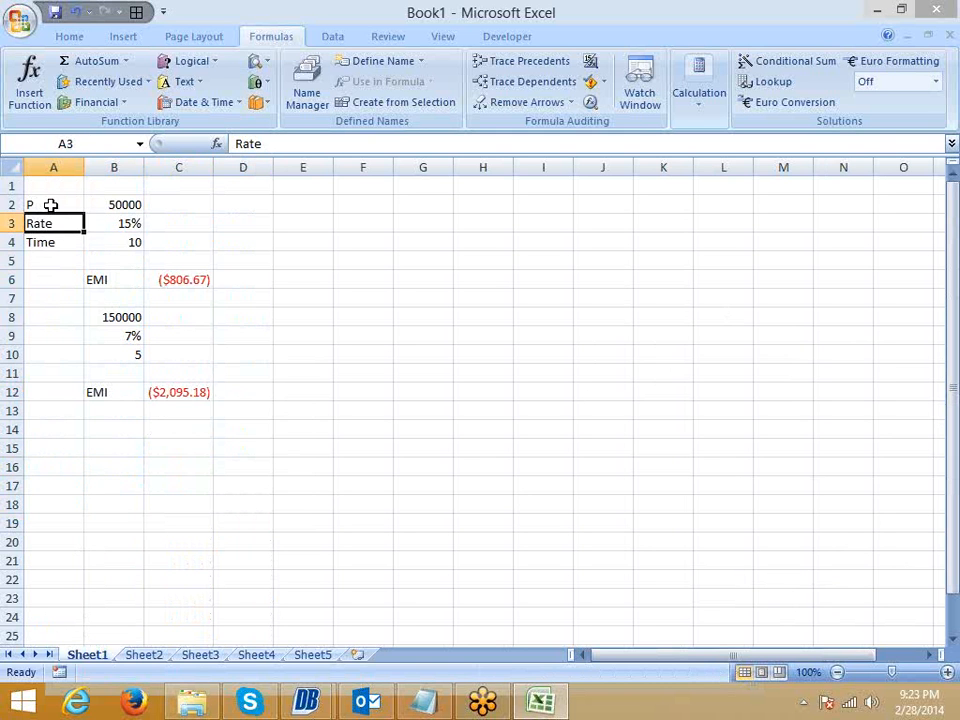
left_click(47, 205)
left_click(46, 224)
left_click(46, 242)
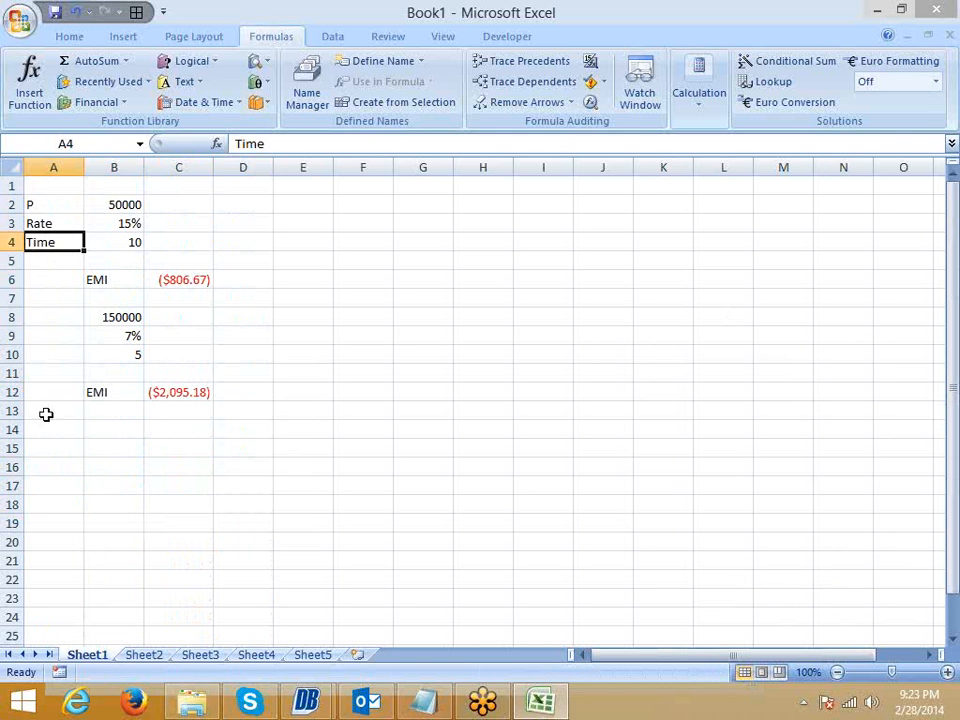
left_click(45, 442)
left_click(46, 432)
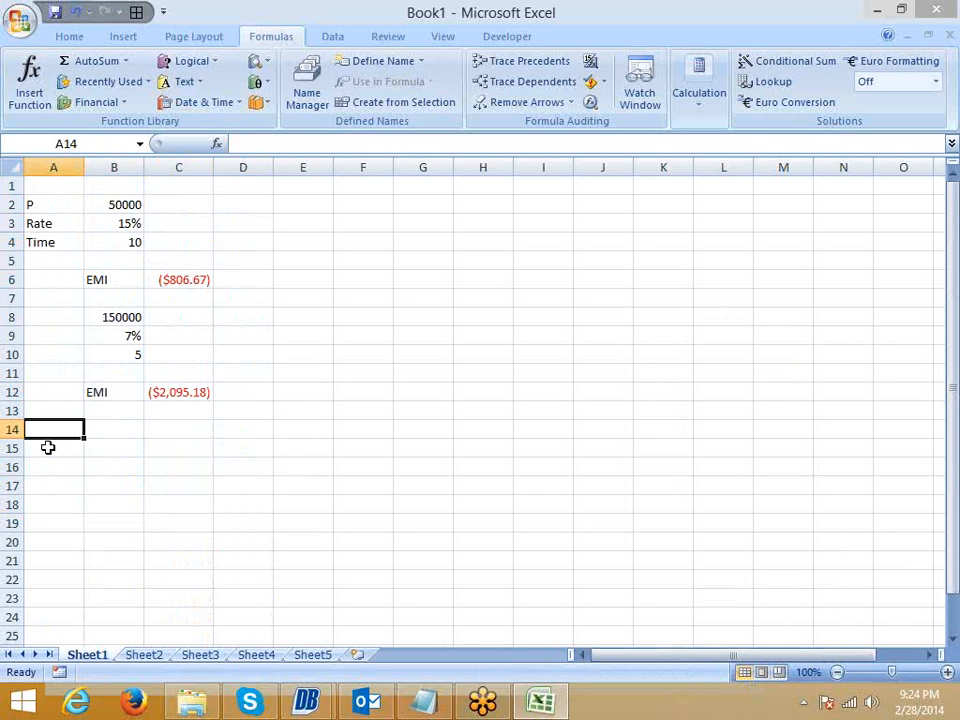
left_click(48, 447)
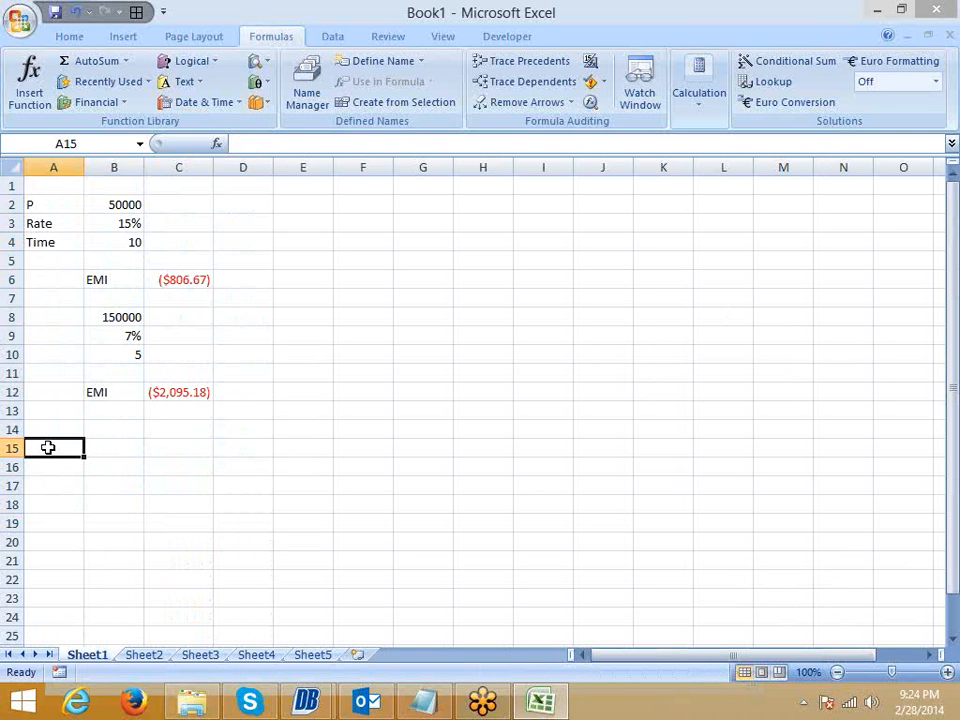
Copy the amount 150000 from cell B8 to cell B15 for a third calculation.
left_click(127, 318)
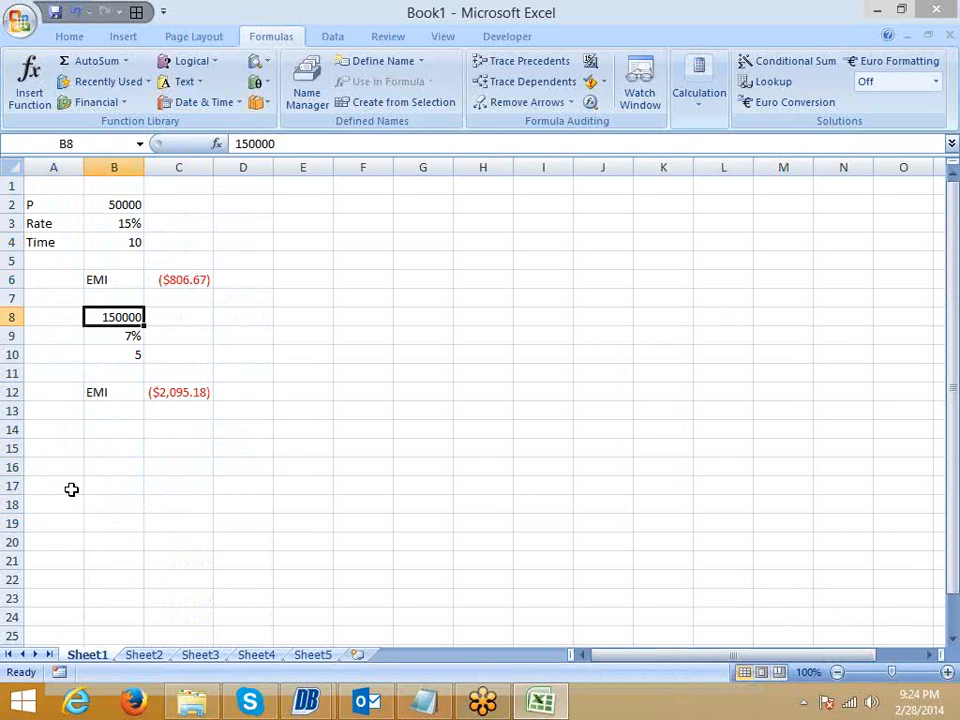
key("ctrl+c")
left_click(75, 446)
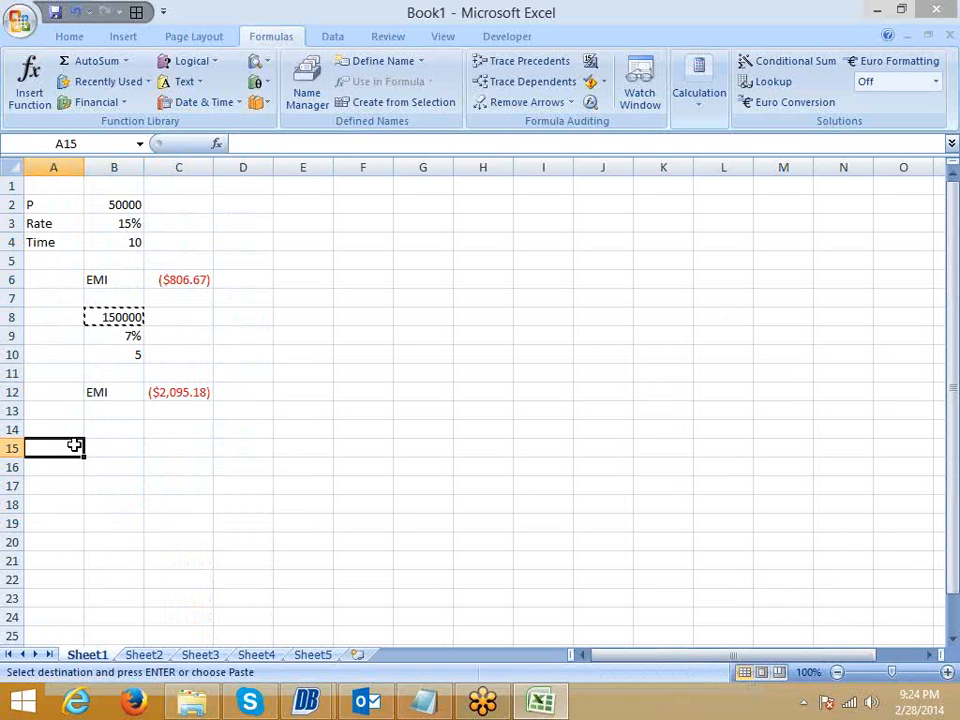
key("ctrl+v")
mouse_move(87, 451)
left_mouse_down()
mouse_move(86, 465)
mouse_move(100, 450)
left_mouse_up()
Enter the third calculation's rate of 9% in cell B16 and its time of 5 in cell B17.
left_click(189, 398)
left_click(135, 338)
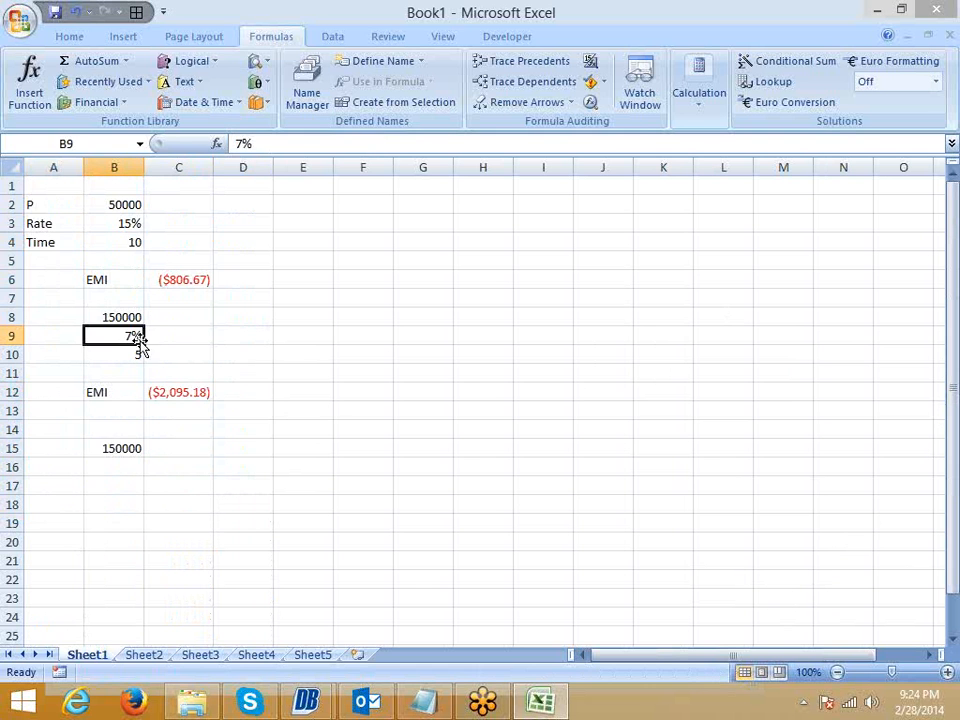
left_click(105, 463)
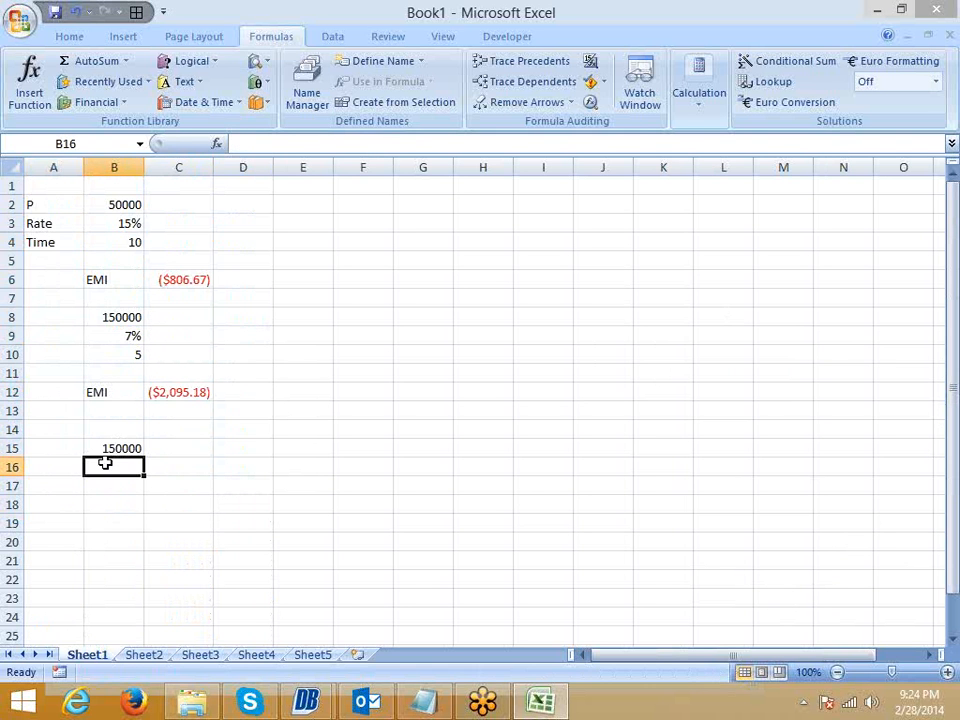
type("9%")
key("Return")
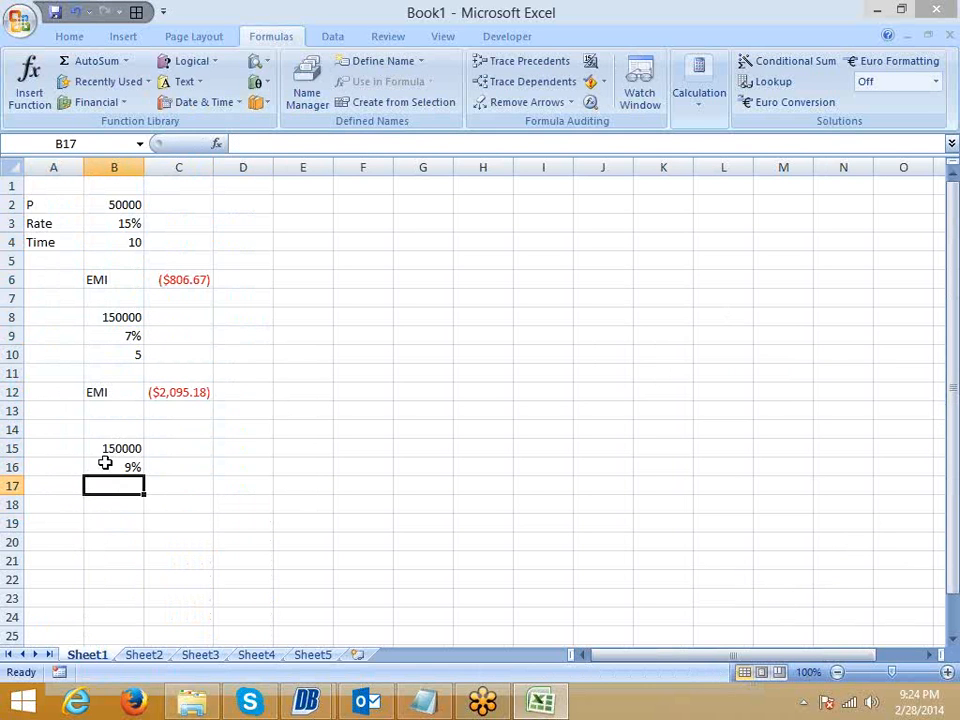
type("5")
key("Tab")
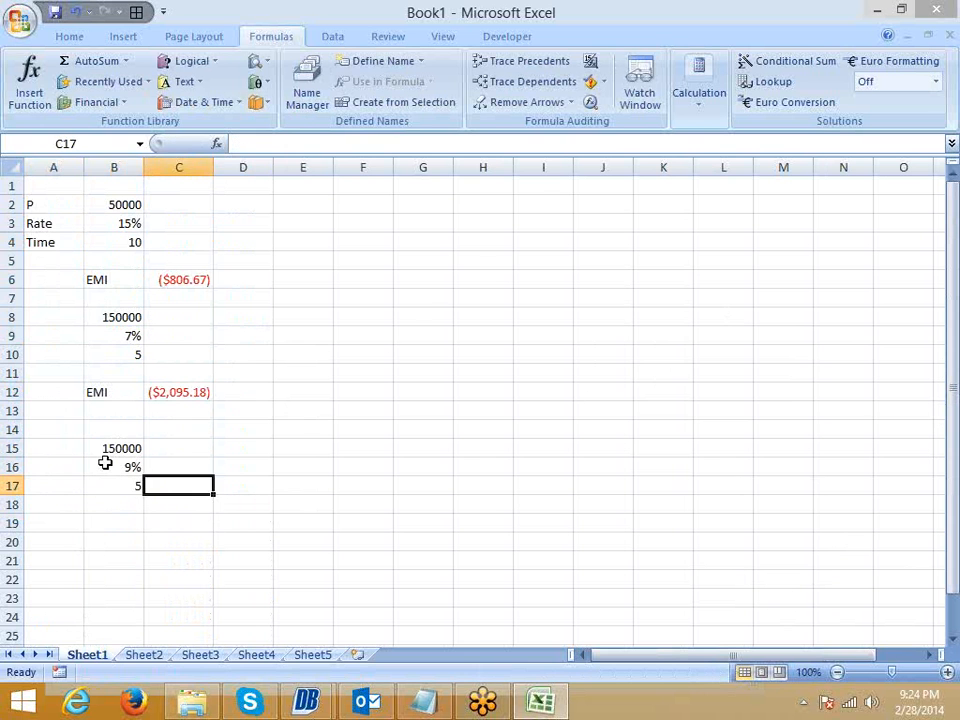
Label the third calculation's 150000 amount as FV in cell A15.
key("Down")
key("Left")
key("Right")
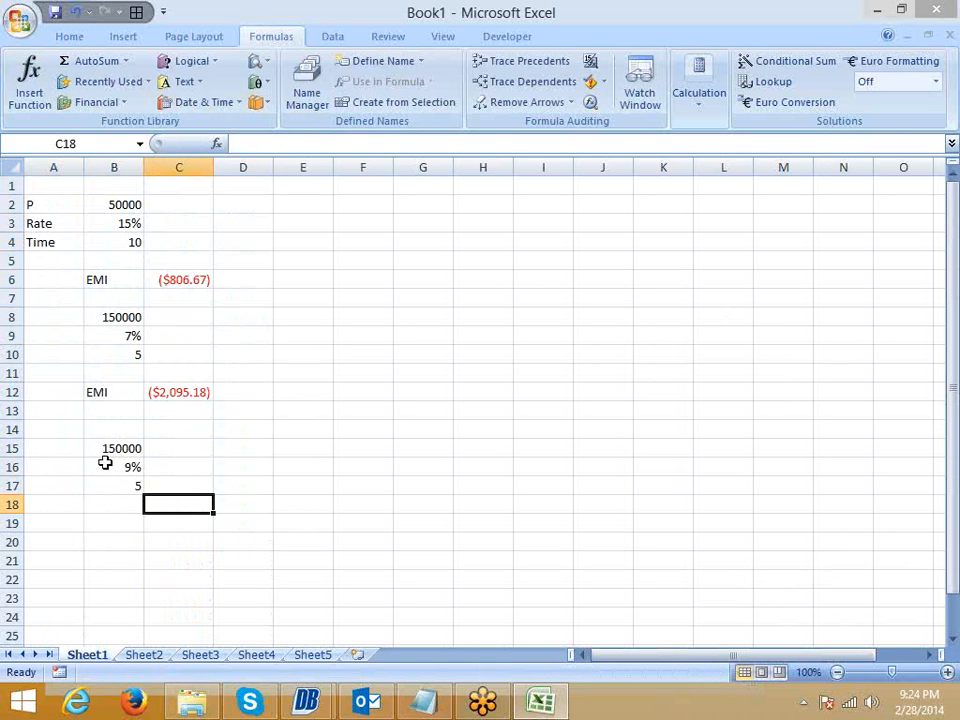
key("Down")
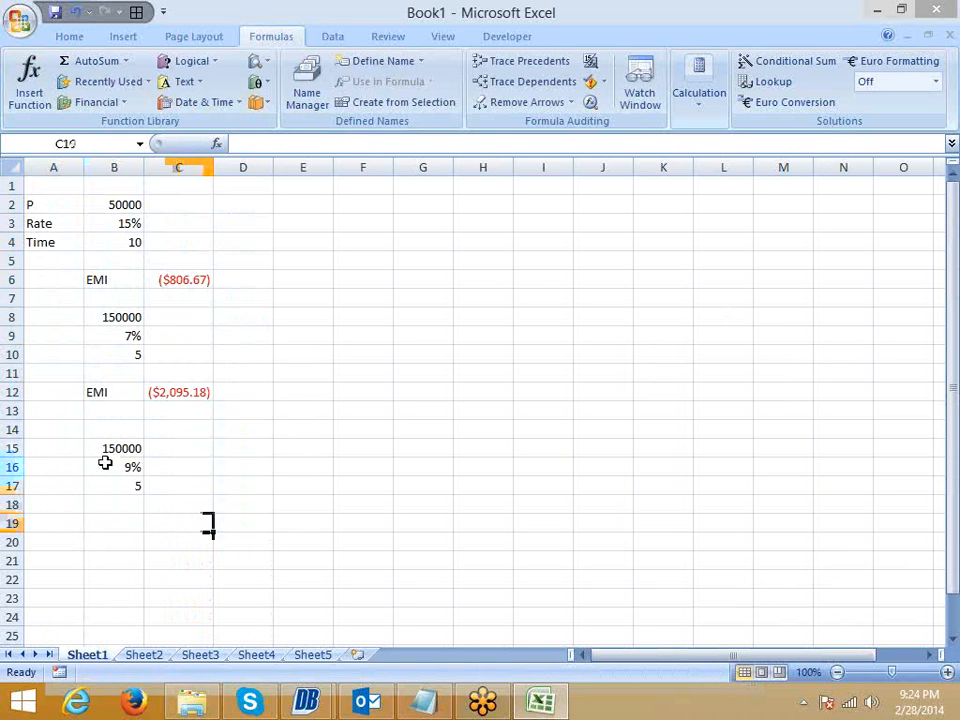
key("Up")
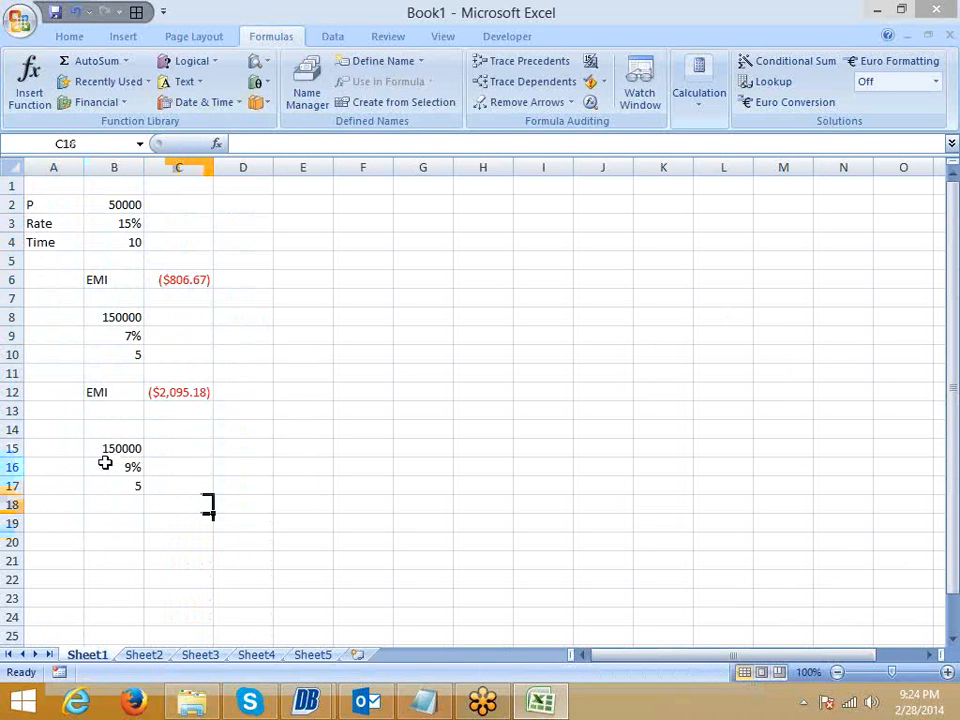
key("Left")
key("Up")
key("Up")
key("Up")
key("Left")
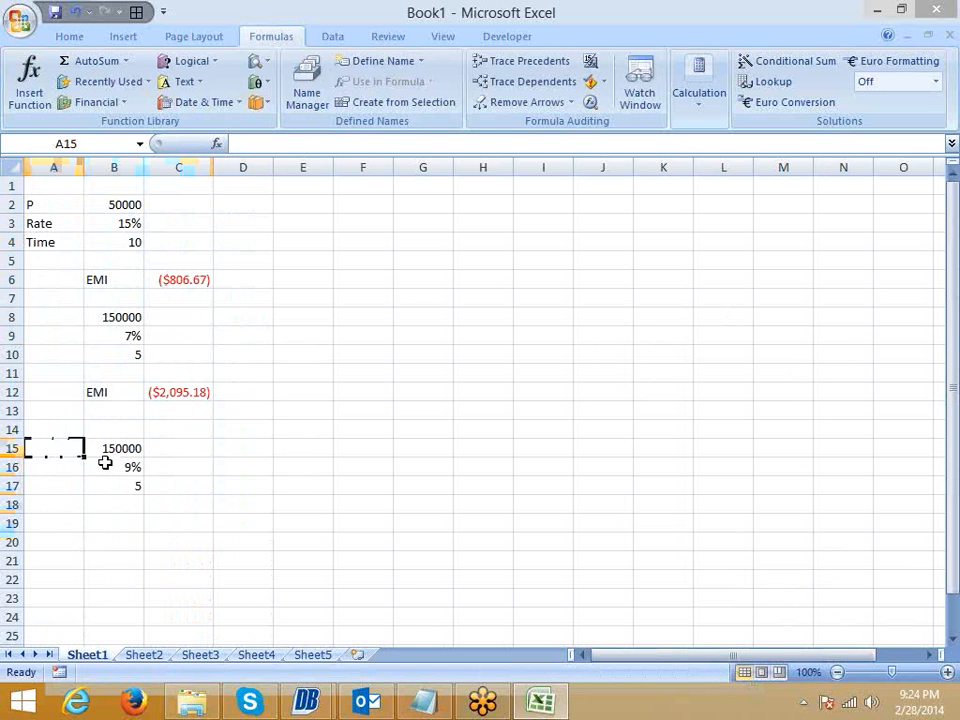
type("FV")
key("Return")
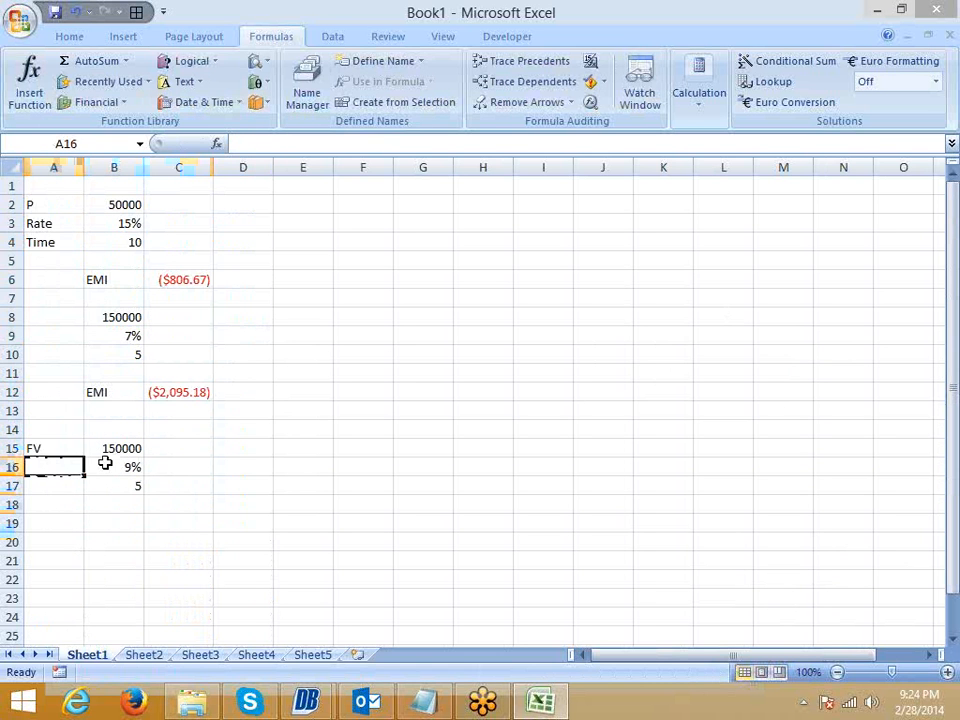
Calculate the present value in cell C18 with =PV(B16/12,B17*12,0,B15), using the monthly rate, 60 periods' worth of months and no payment.
key("Down")
key("Down")
key("Right")
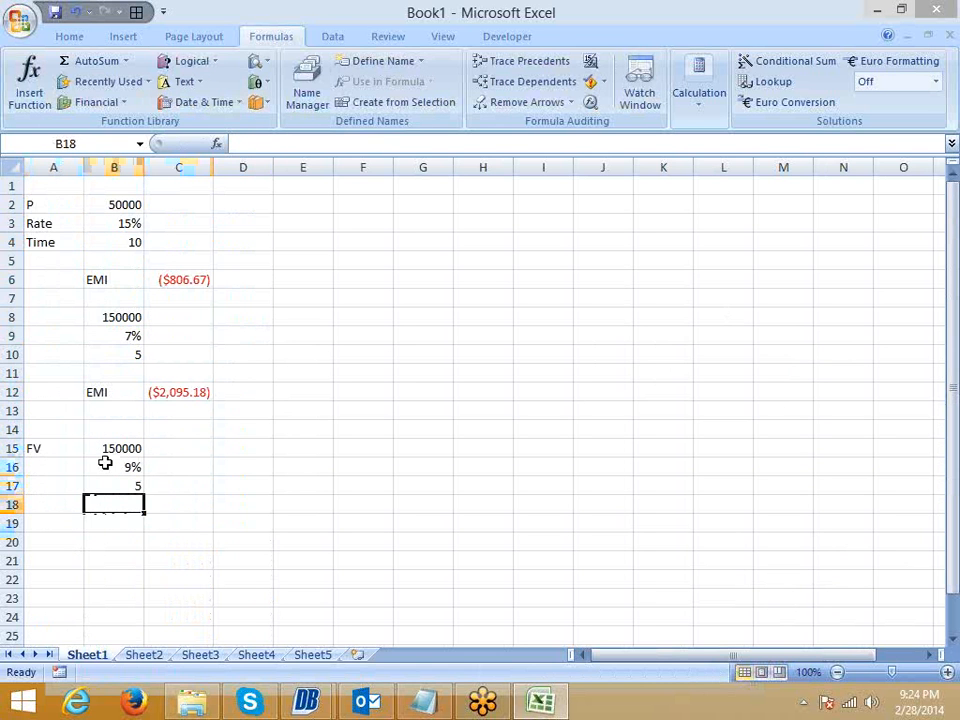
type("P")
key("Escape")
key("Right")
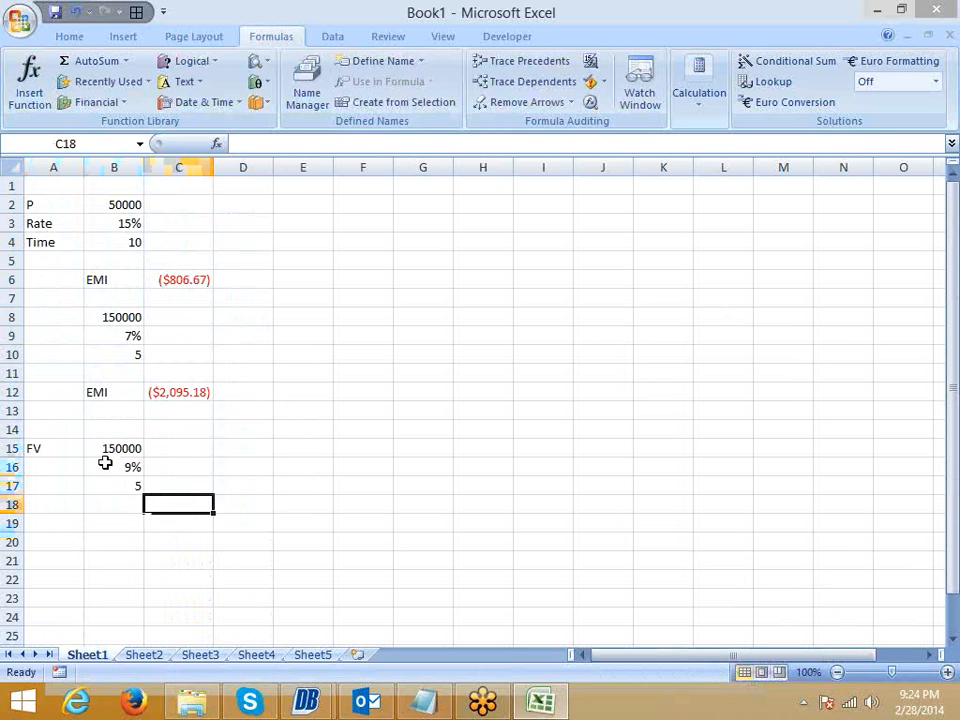
type("=p")
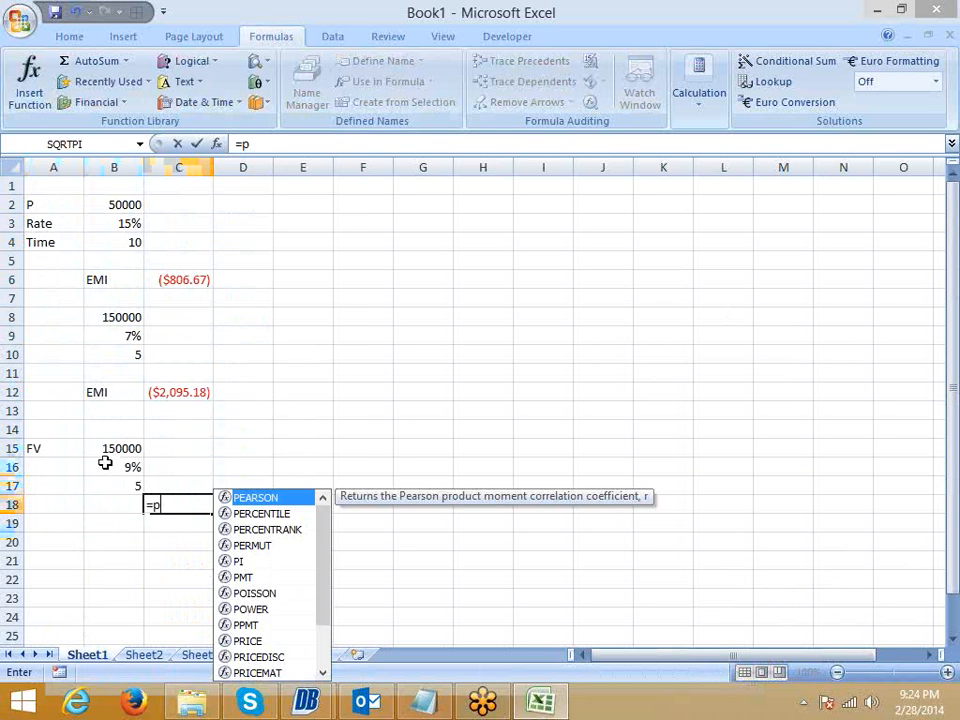
type("v")
key("Tab")
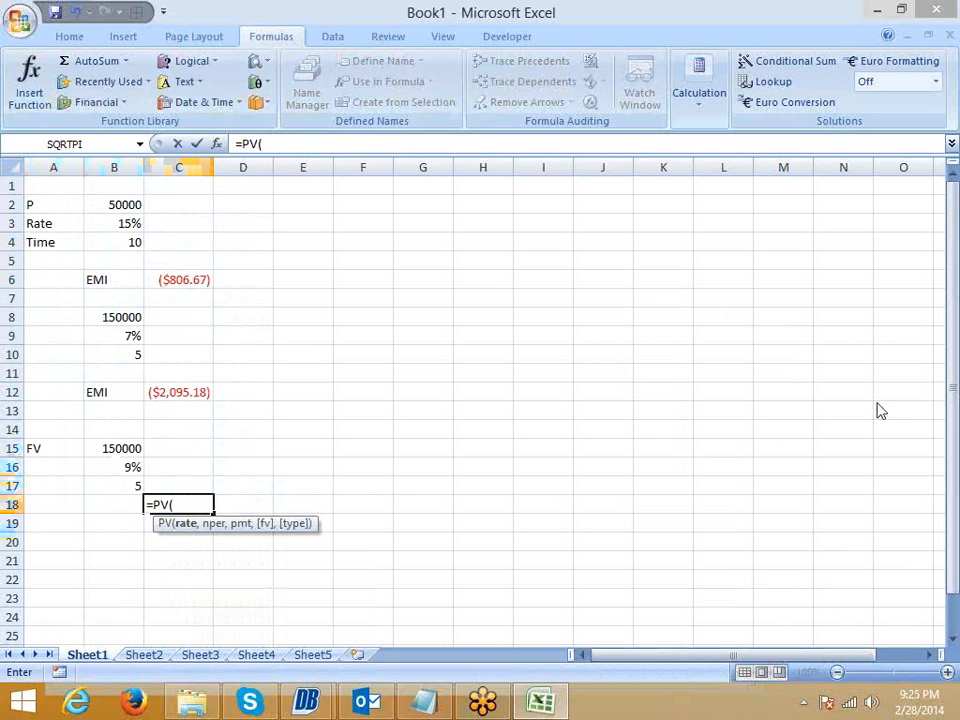
left_click_drag(948, 396, 948, 386)
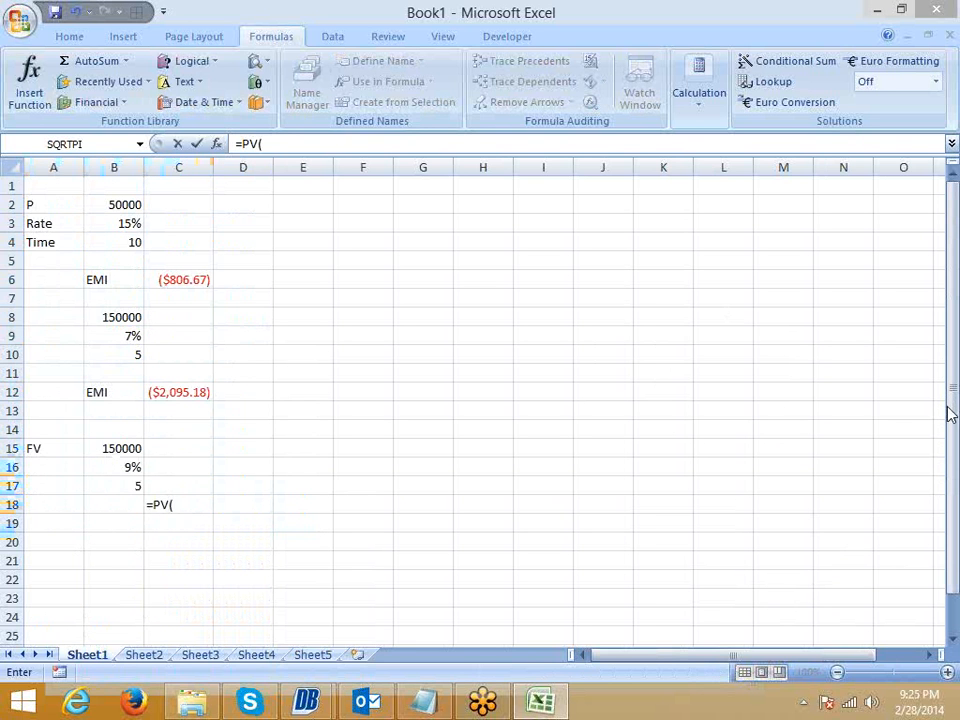
left_click(184, 505)
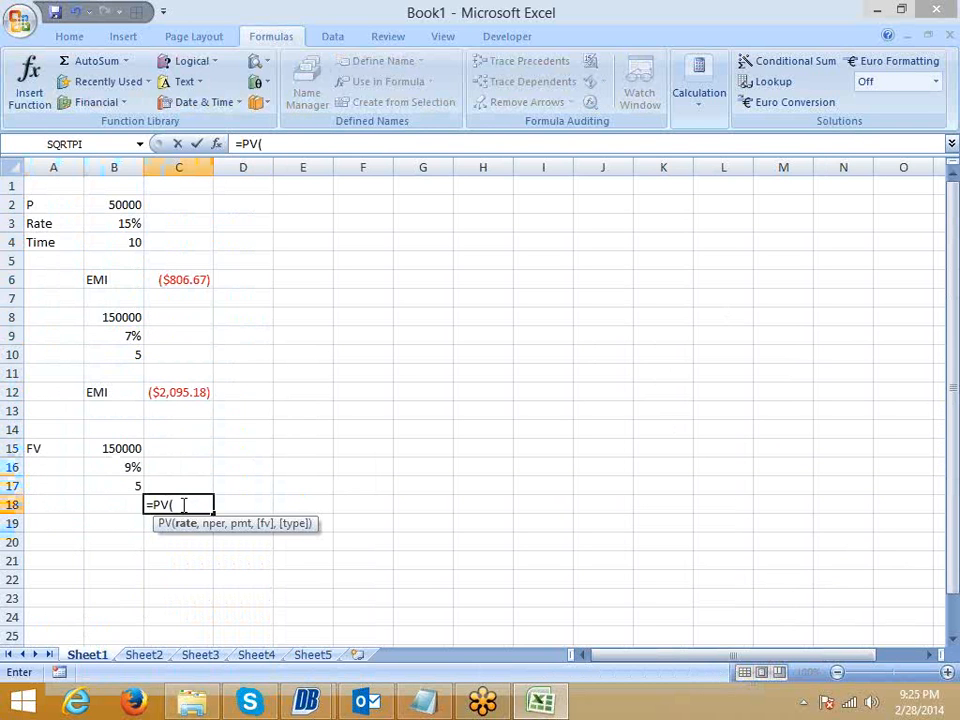
left_click(121, 467)
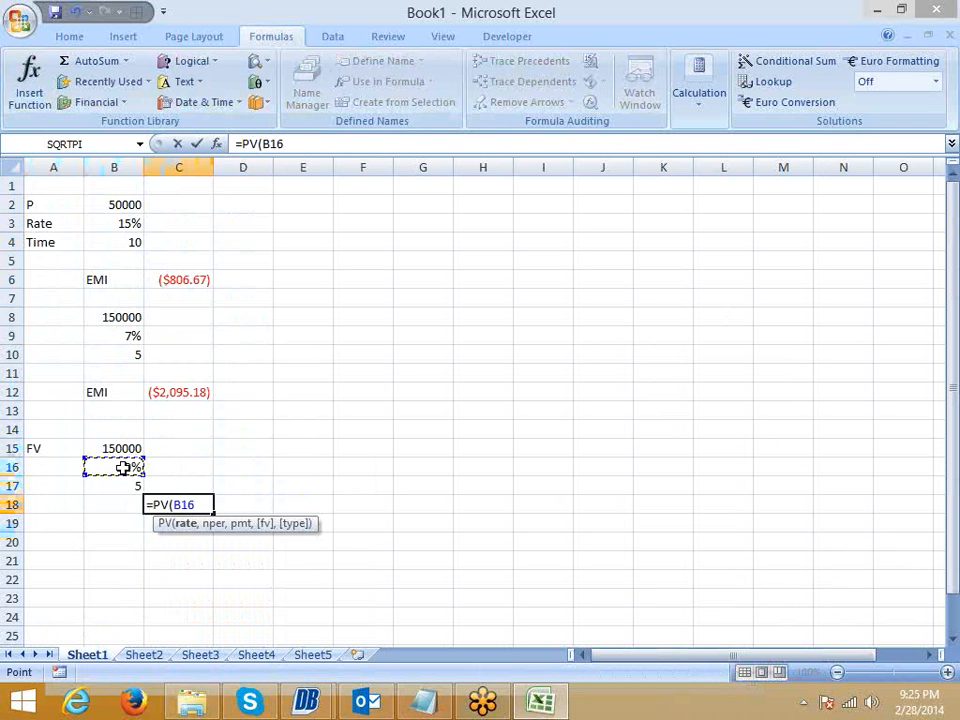
type("/12,")
left_click(120, 484)
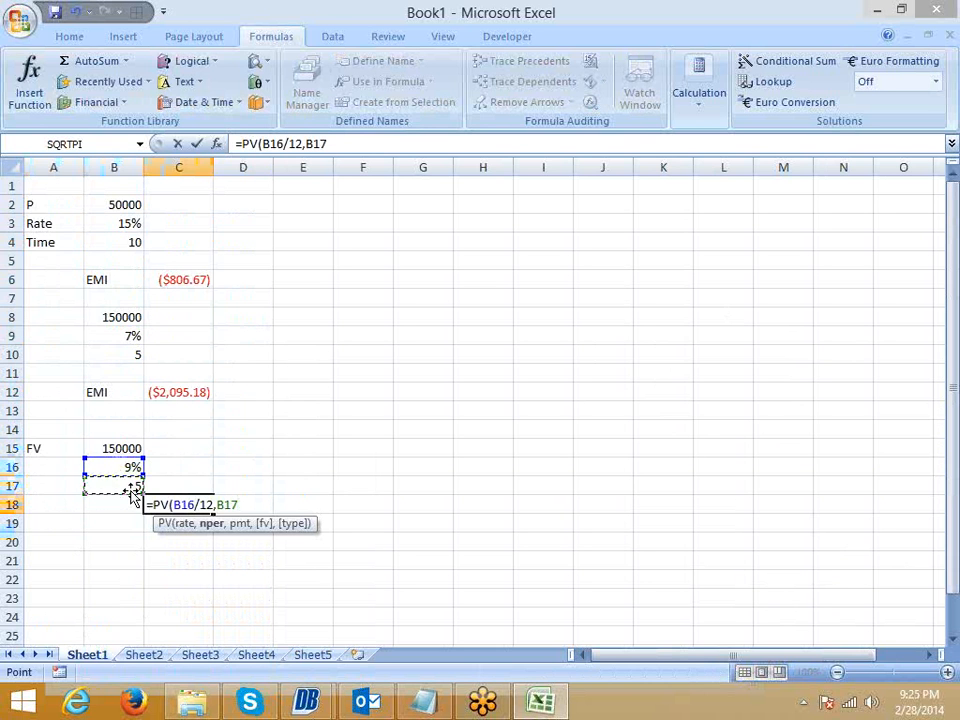
type("*12")
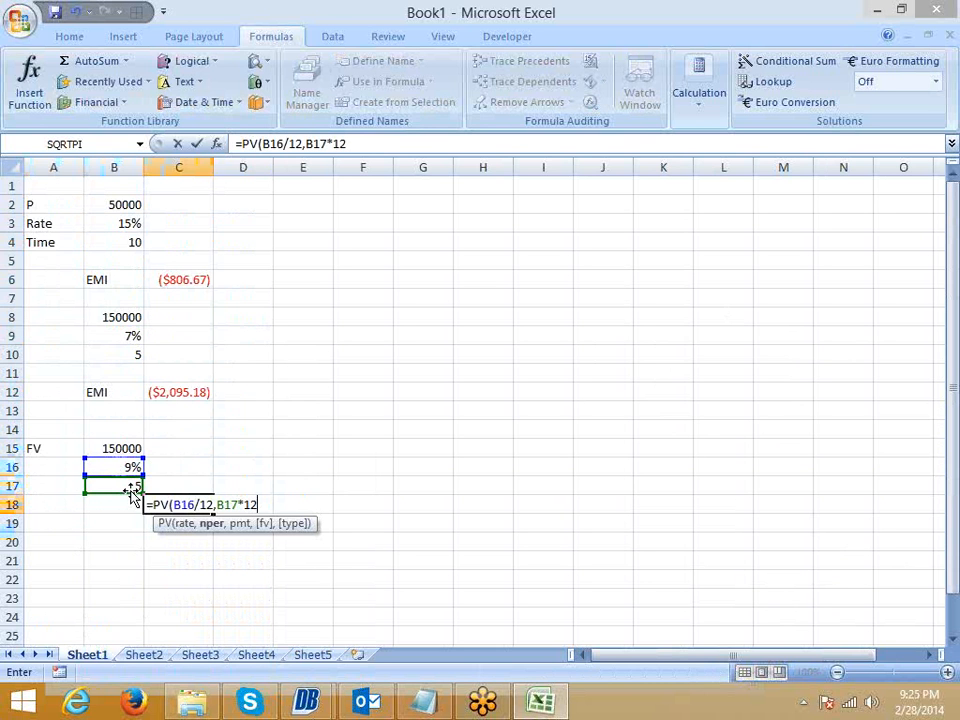
type(",")
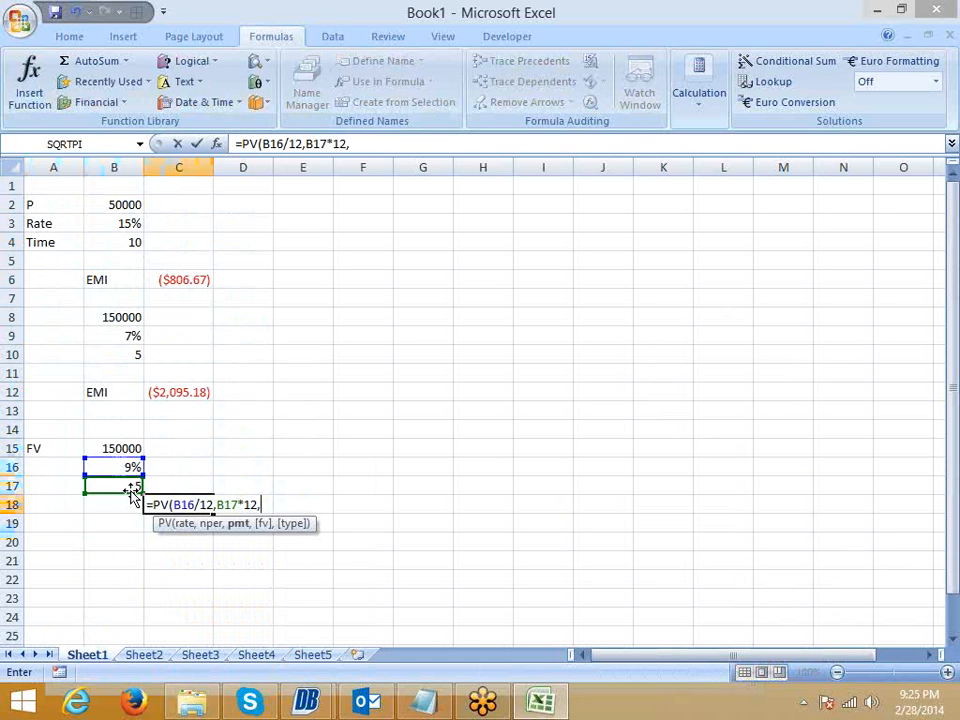
type("0,")
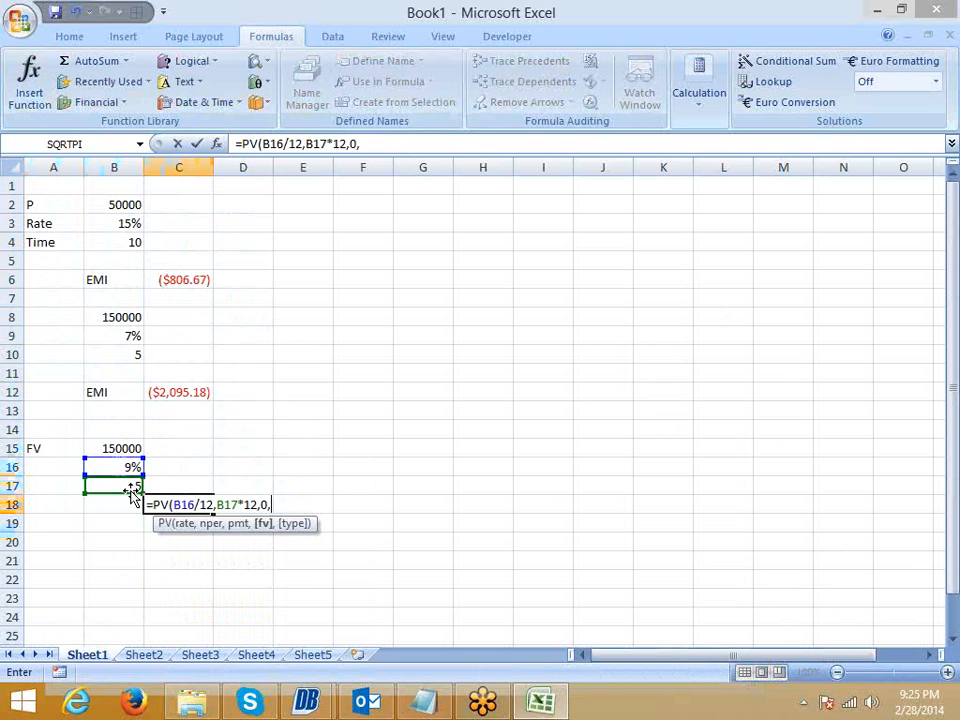
left_click(112, 449)
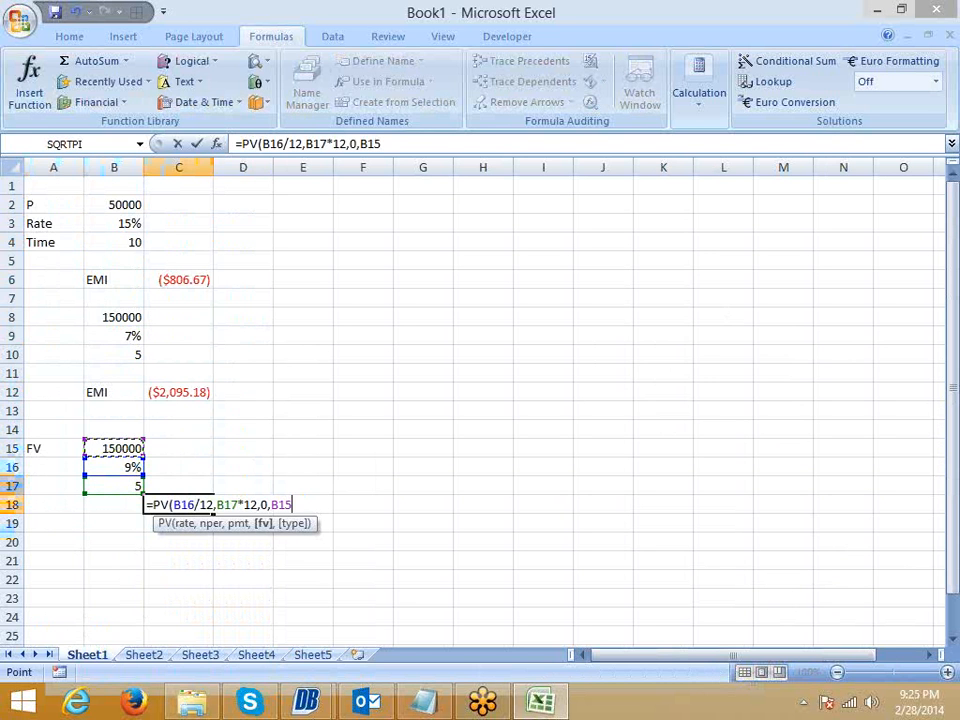
key("Return")
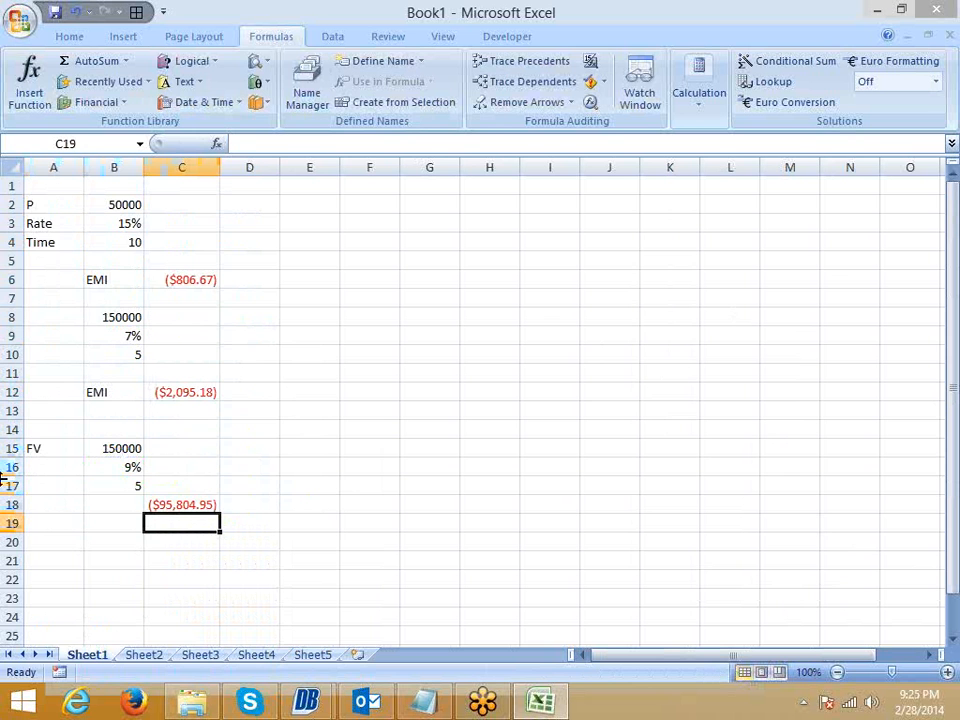
left_click(204, 660)
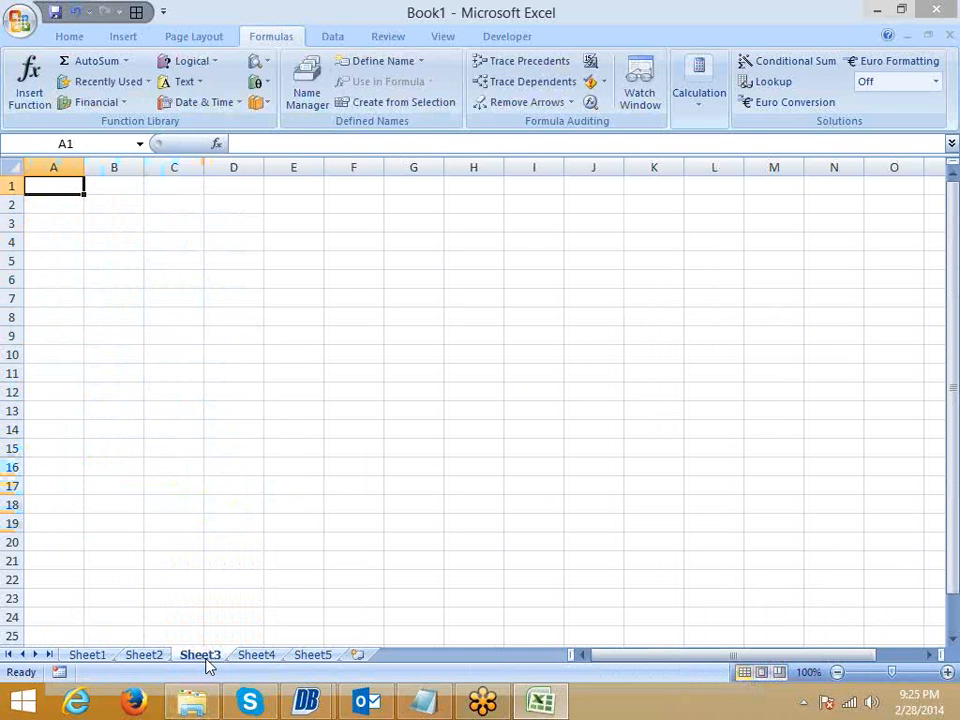
type("95")
key("Escape")
left_click(145, 656)
left_click(87, 656)
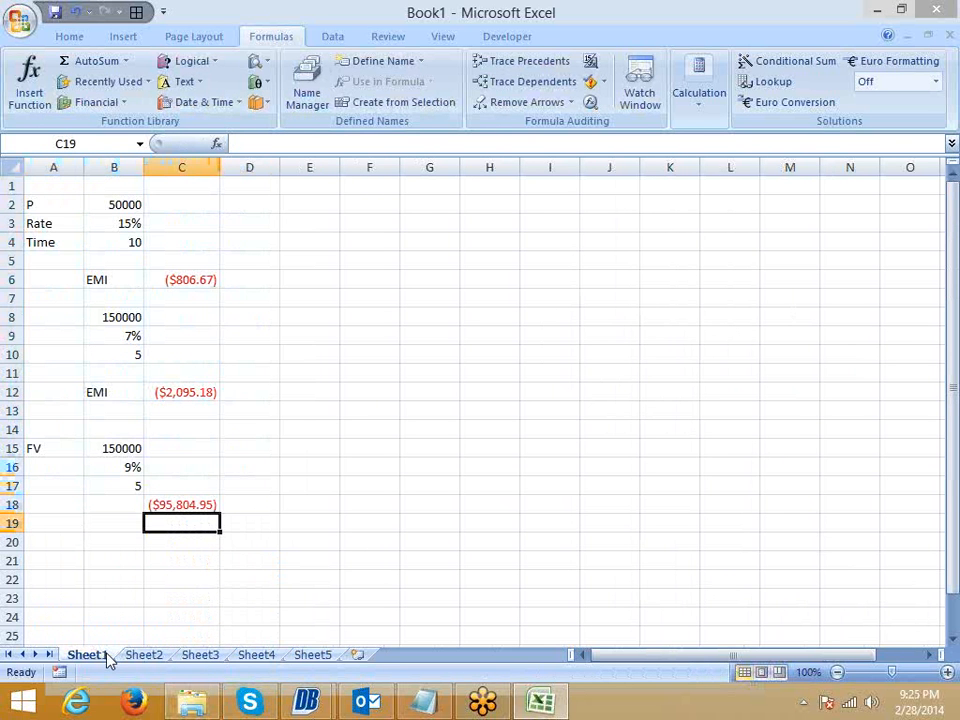
Enter the starting amount 95804.65 in cell A1 of Sheet3.
left_click(203, 658)
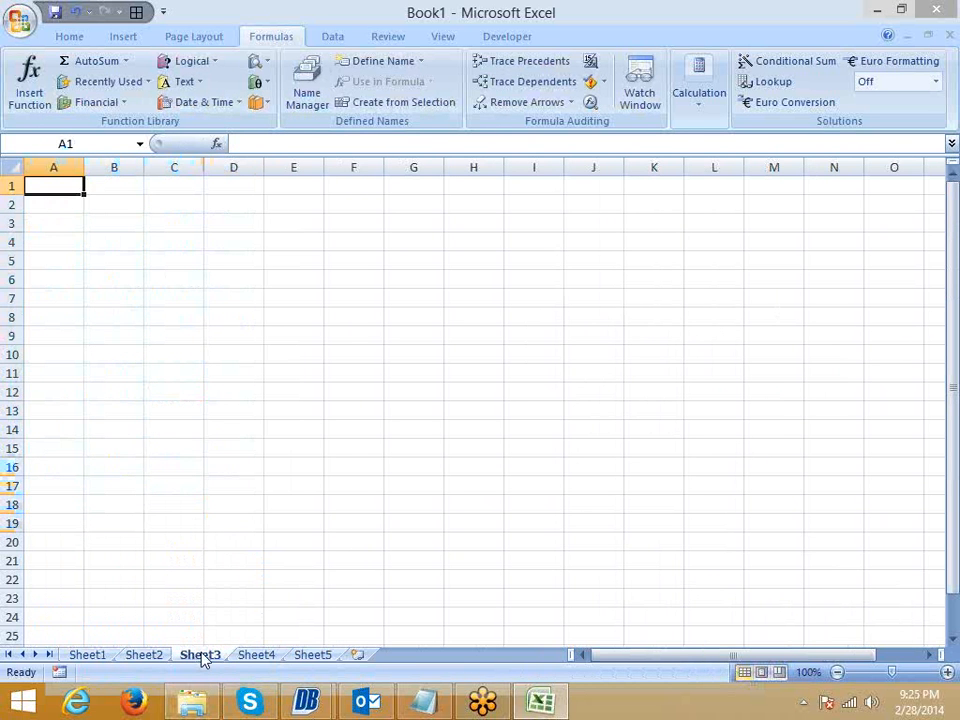
type("9580")
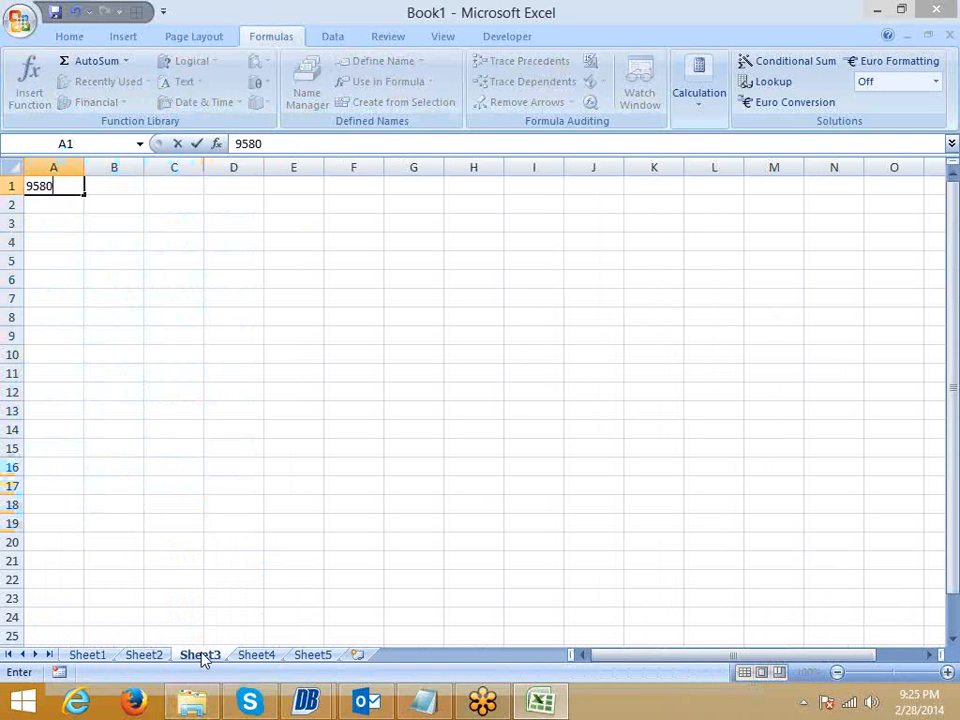
type("4.65")
key("Return")
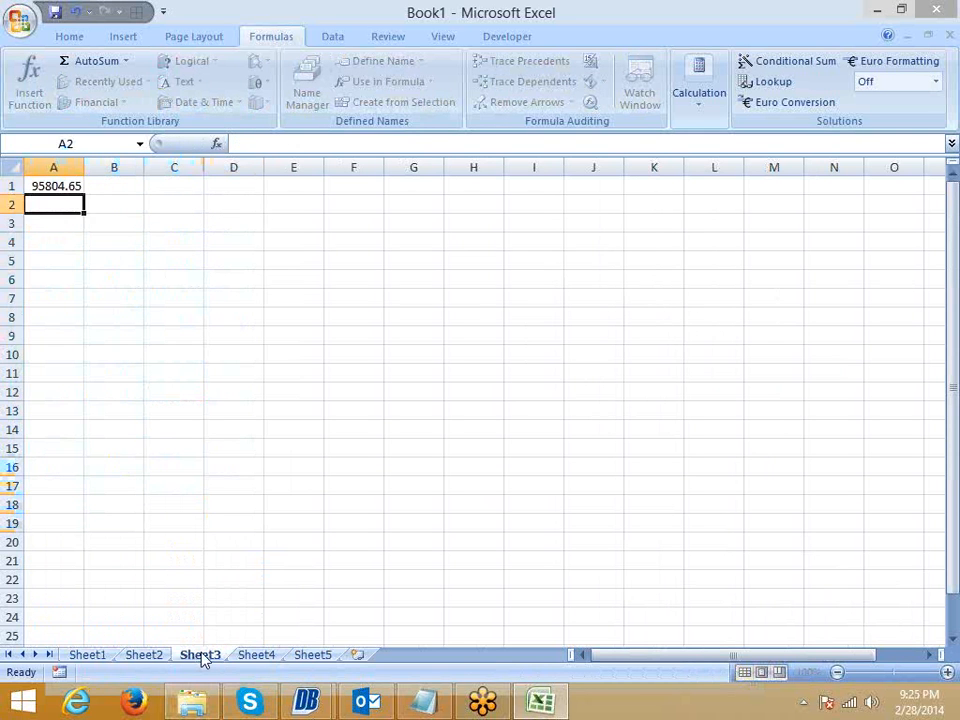
Calculate the monthly interest rate in cell B1 with =9%/12.
key("Up")
key("Right")
type("=")
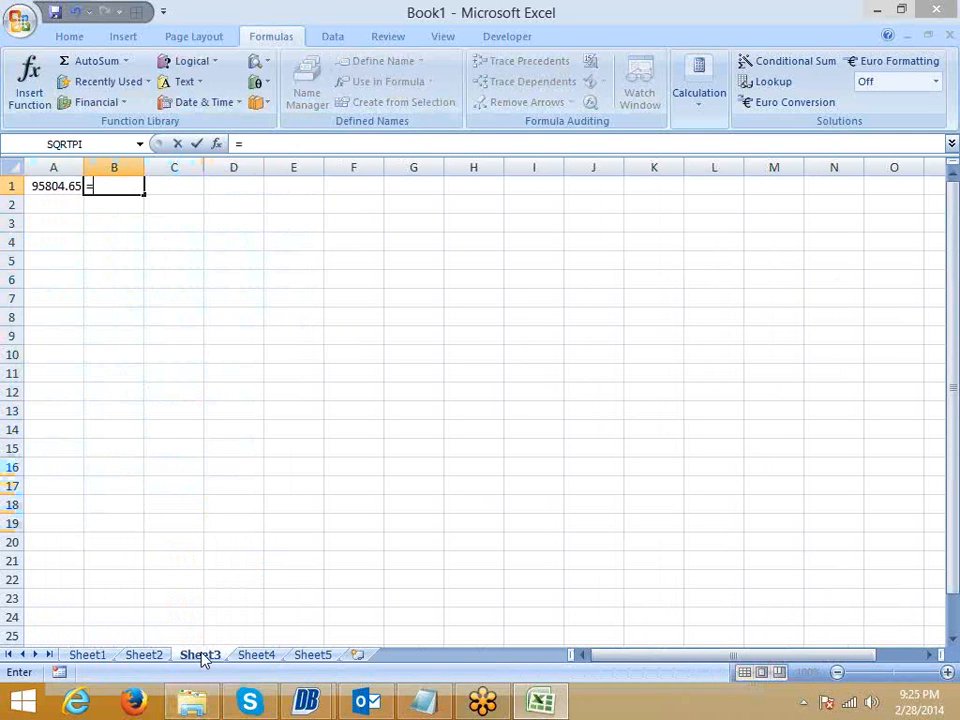
key("Left")
key("Escape")
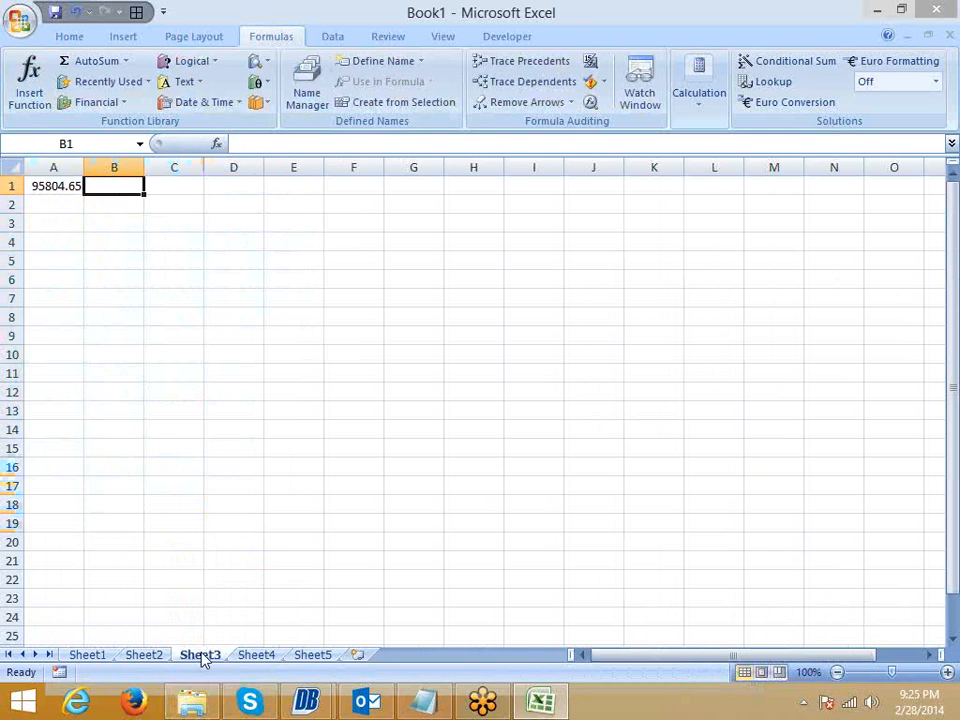
type("=9")
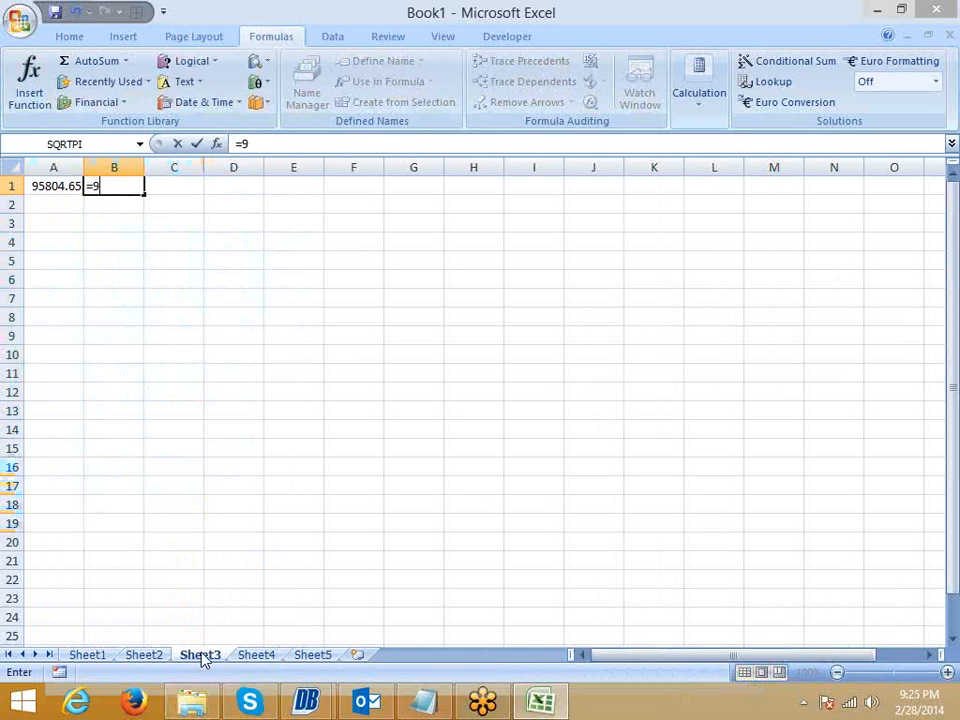
type("%/12")
key("Return")
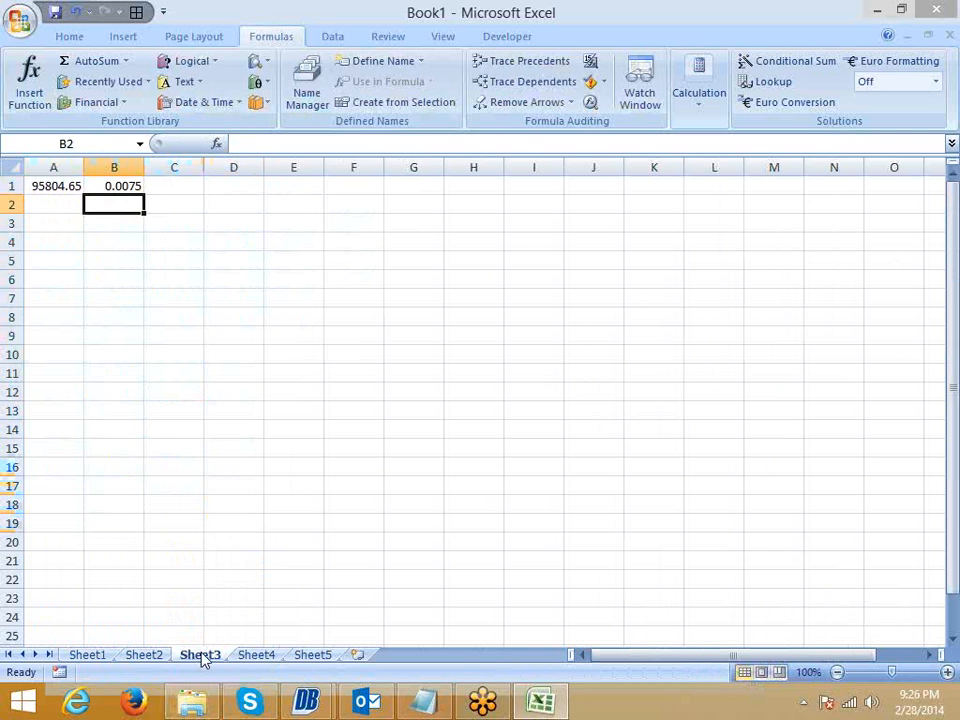
Calculate the first month's interest in cell C1 by multiplying the amount by the monthly rate, =A1*B1.
key("Up")
key("Right")
type("=")
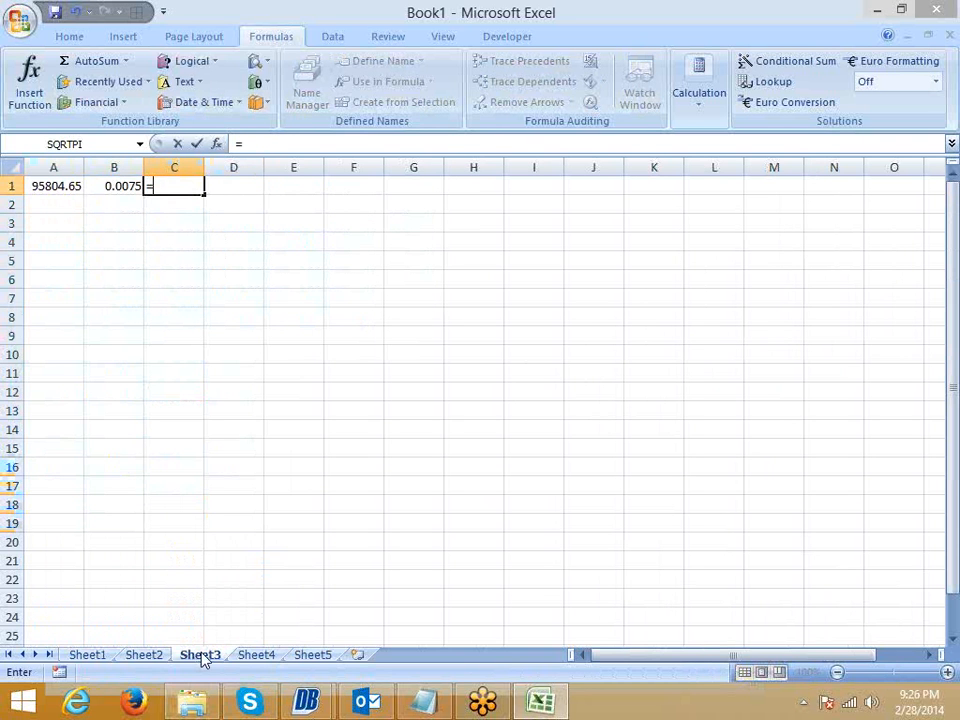
key("Left")
key("Left")
type("*")
key("Left")
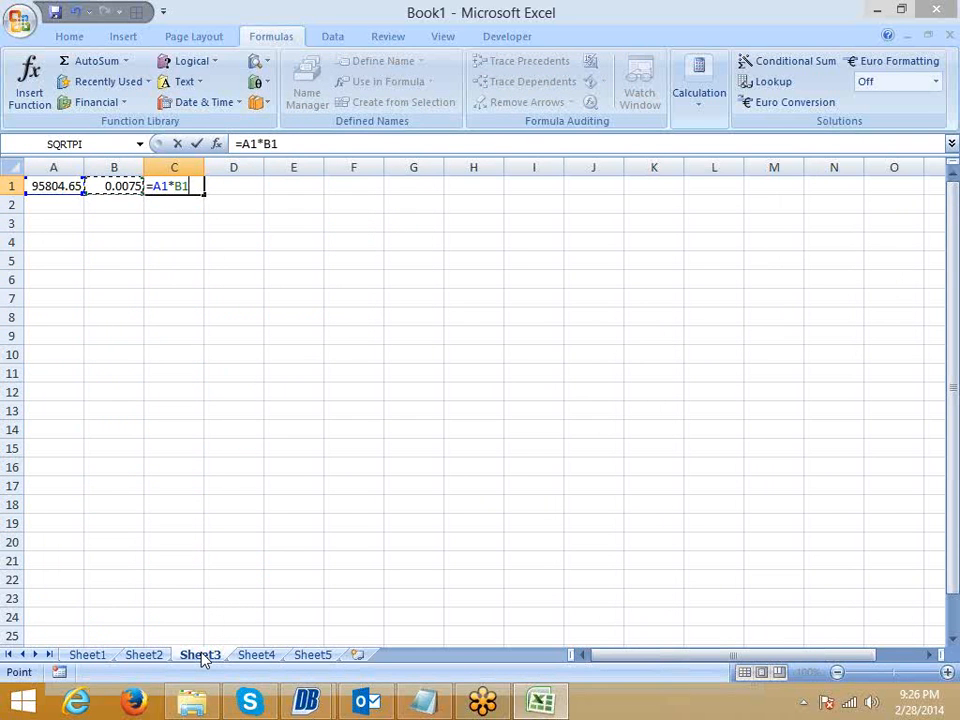
key("Return")
Calculate the first month's closing balance in cell D1 by adding the interest to the amount, =A1+C1.
key("Up")
key("Right")
type("=")
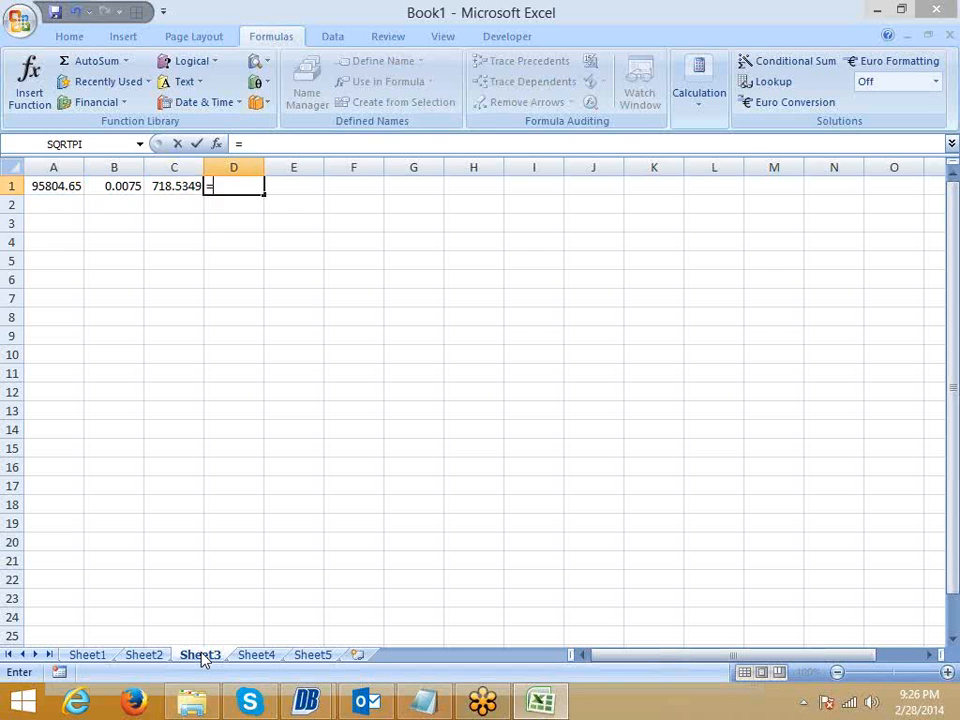
key("Left")
key("Left")
key("Left")
type("+")
key("Left")
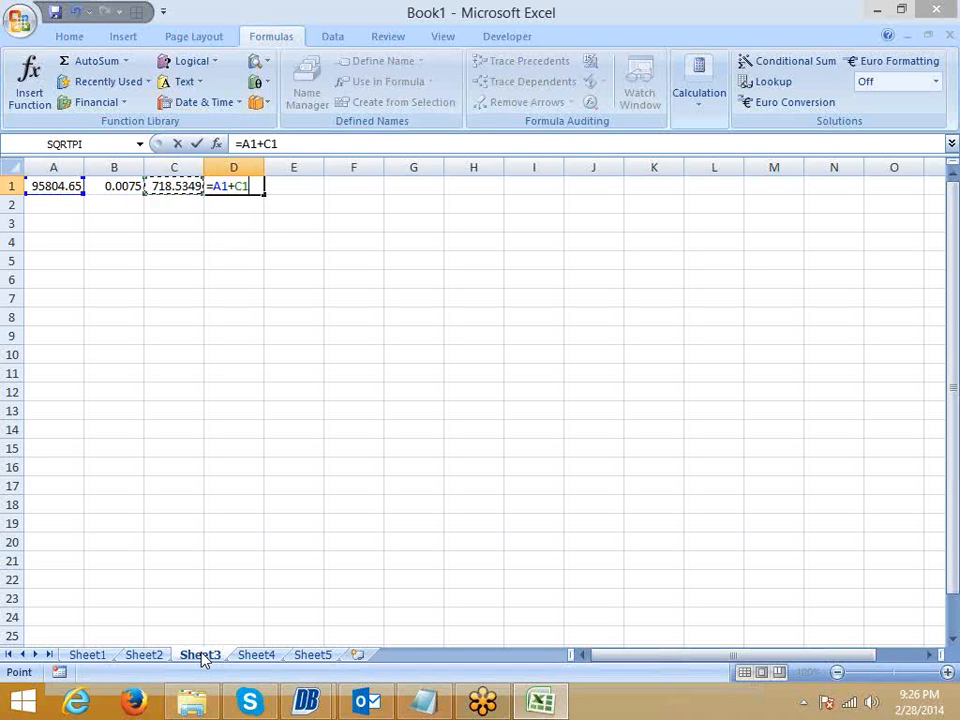
key("Return")
Carry the first closing balance forward as the second month's opening amount in cell A2 with +D1.
key("Left")
key("Left")
key("Left")
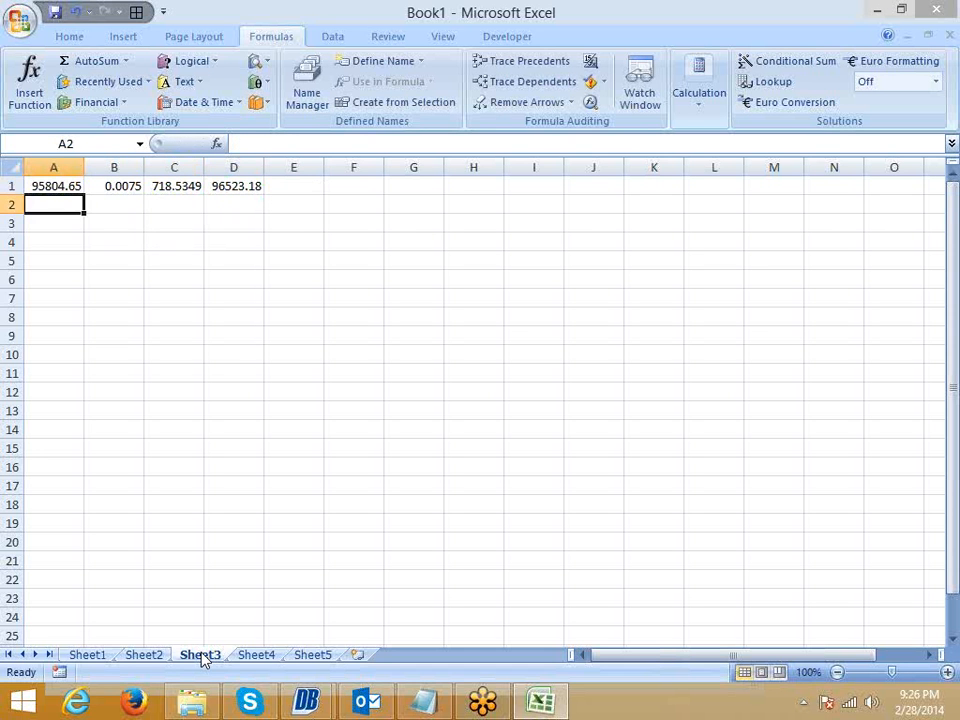
type("+")
key("Right")
key("Right")
key("Right")
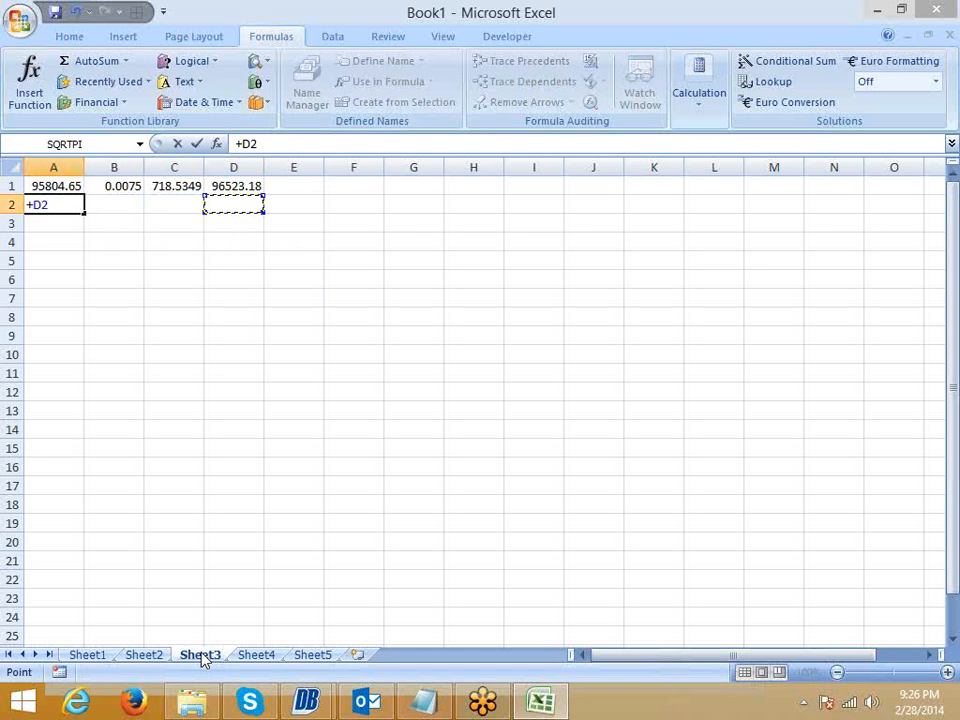
key("Up")
key("Return")
Fill the rate, interest and closing balance formulas from row 1 into cells B2 to D2.
key("Up")
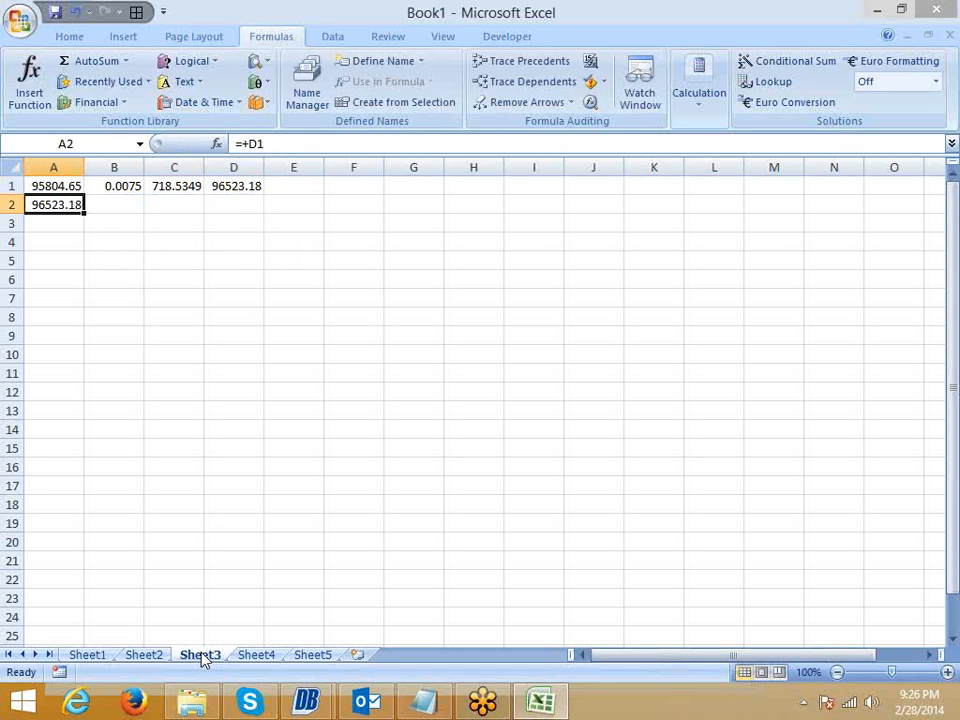
key("Right")
key("shift+Right")
key("shift+Right")
key("ctrl+r")
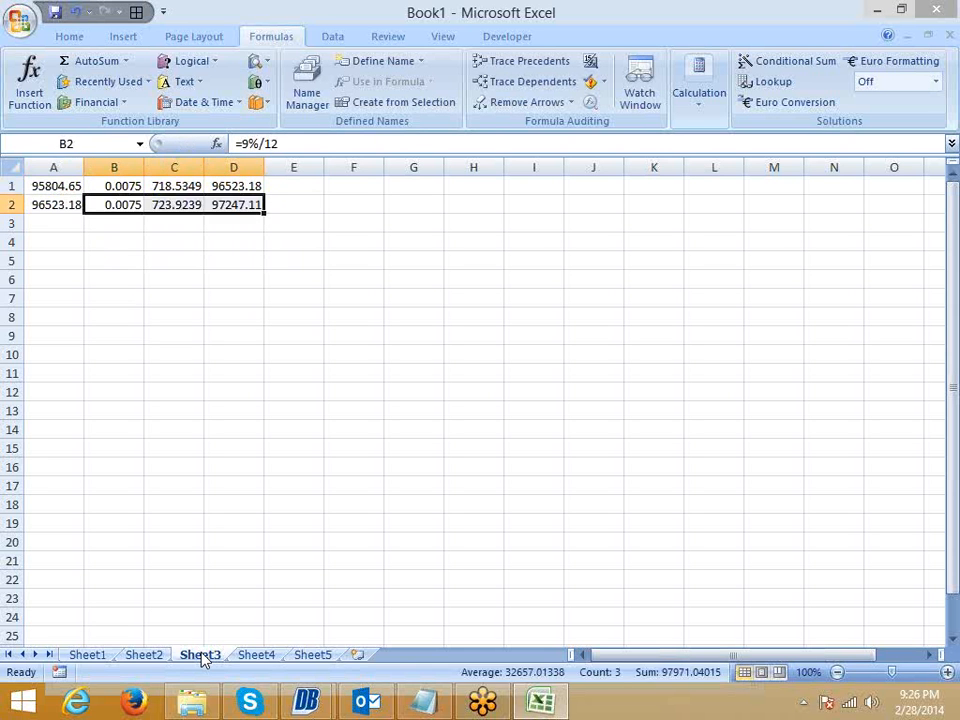
Fill the second month's formulas in A2 to D2 down through row 60 and check the end of the schedule.
key("Left")
key("shift+Right")
key("shift+Right")
key("shift+Right")
key("shift+Down")
key("shift+Down")
key("shift+Down")
key("shift+Down")
key("shift+Down")
key("shift+Down")
key("shift+Down")
key("shift+Down")
key("shift+Down")
key("shift+Down")
key("shift+Down")
key("shift+Down")
key("shift+Down")
key("shift+Down")
key("shift+Down")
key("shift+Down")
key("shift+Down")
key("shift+Down")
key("shift+Down")
key("shift+Down")
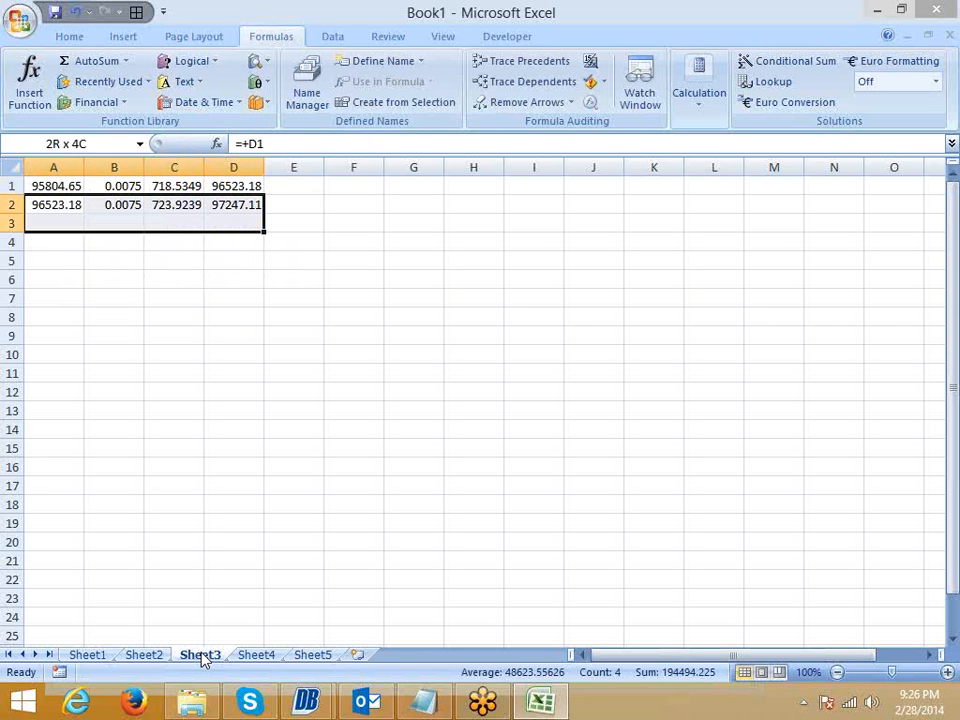
key("shift+Down")
key("shift+Down")
key("shift+Down")
key("shift+Down")
key("shift+Down")
key("shift+Down")
key("shift+Down")
key("shift+Down")
key("shift+Down")
key("shift+Down")
key("shift+Down")
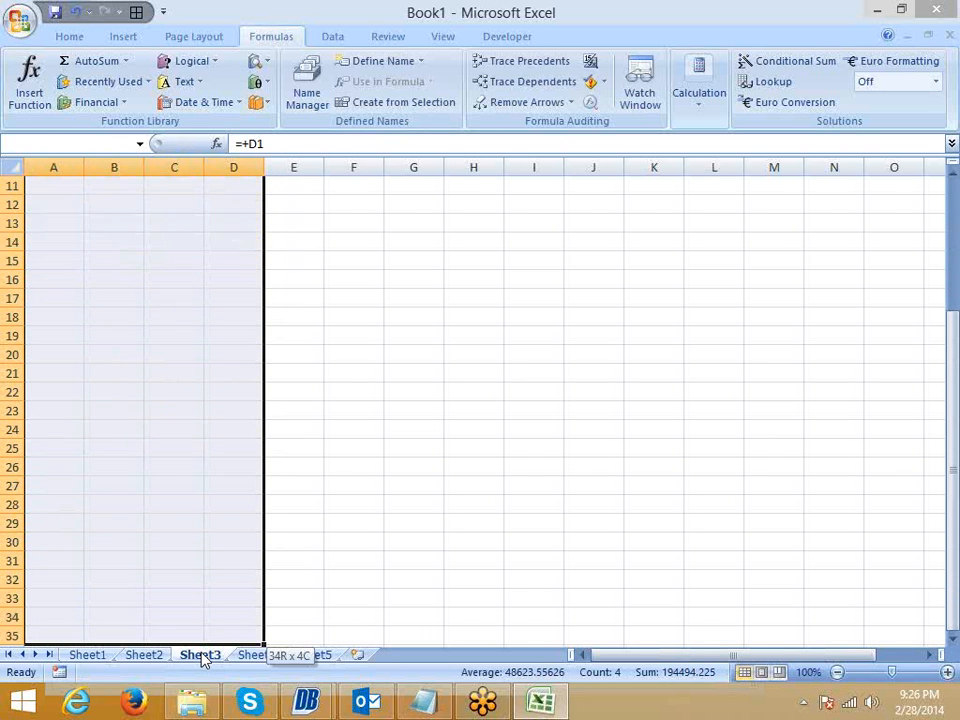
key("shift+Up")
key("shift+Up")
key("shift+Up")
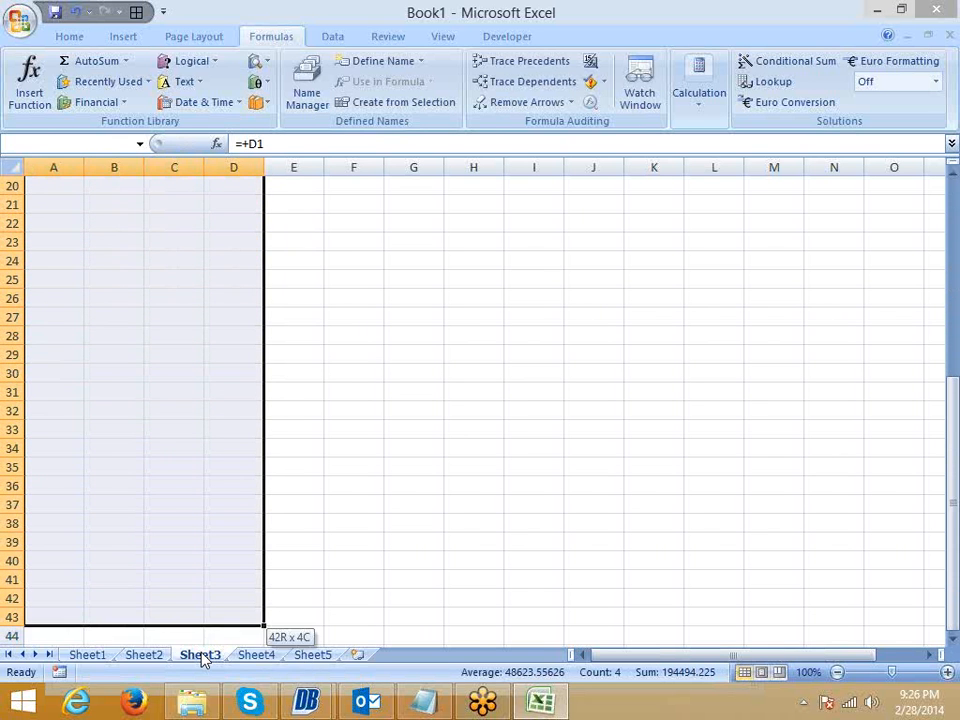
key("shift+Down")
key("shift+Down")
left_click_drag(201, 653, 203, 656)
key("ctrl+Home")
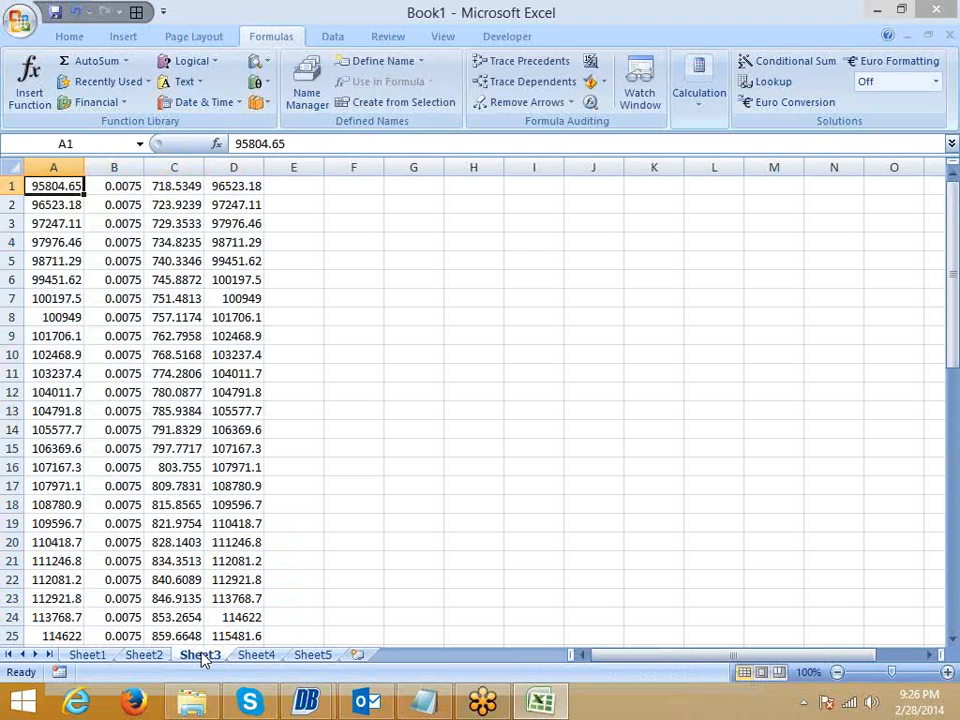
key("ctrl+Down")
key("Down")
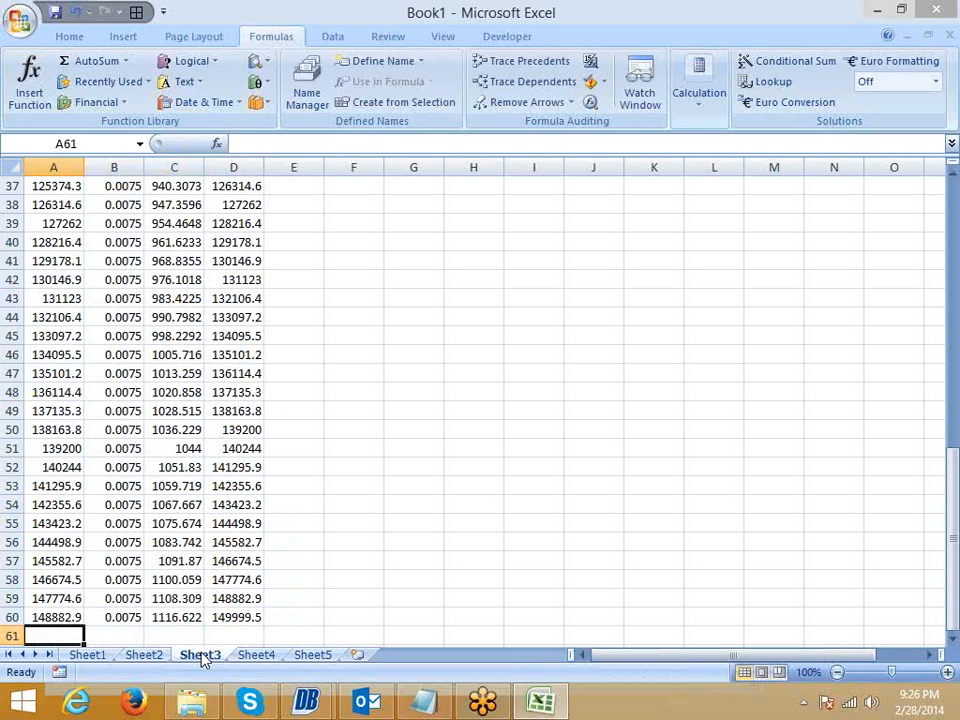
Examine the interest and closing balance formulas in row 2 of the schedule and the final closing balance in D60.
key("ctrl+Home")
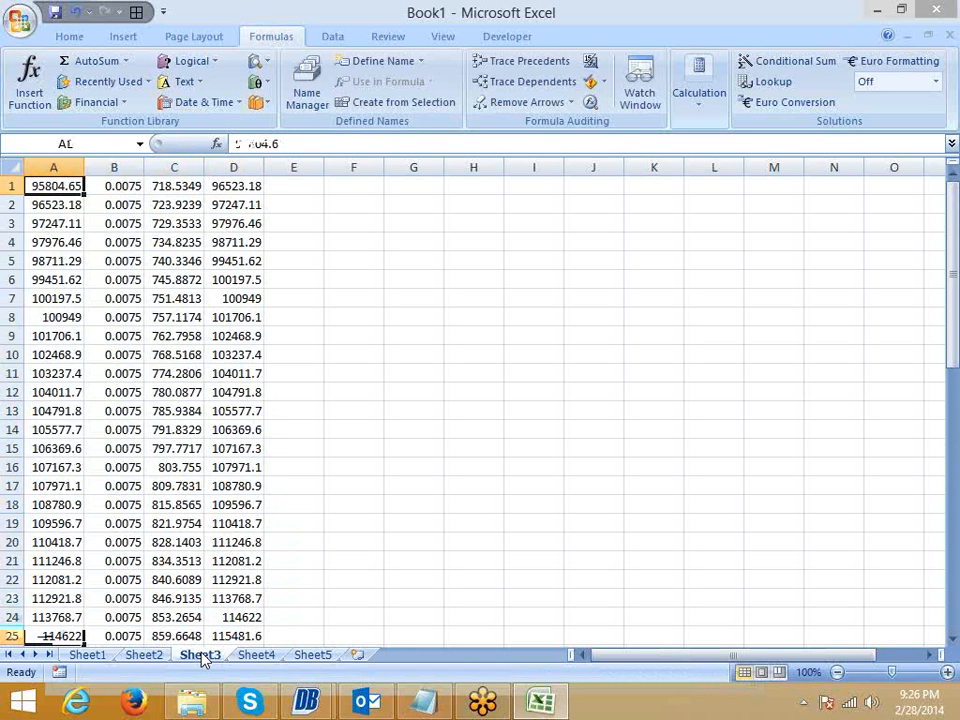
key("Right")
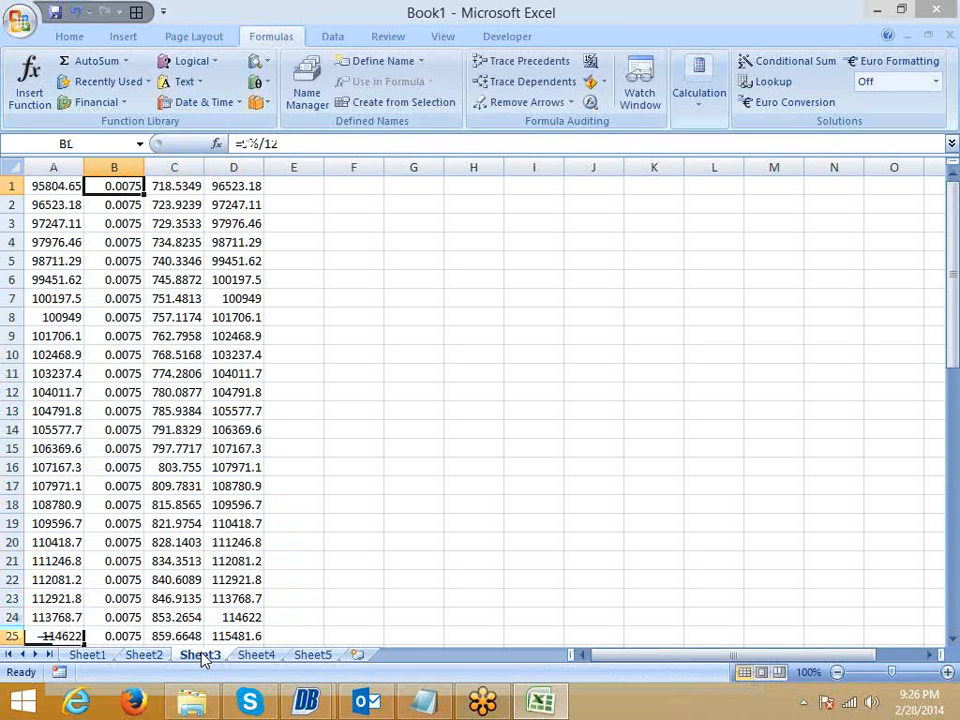
key("Right")
key("Down")
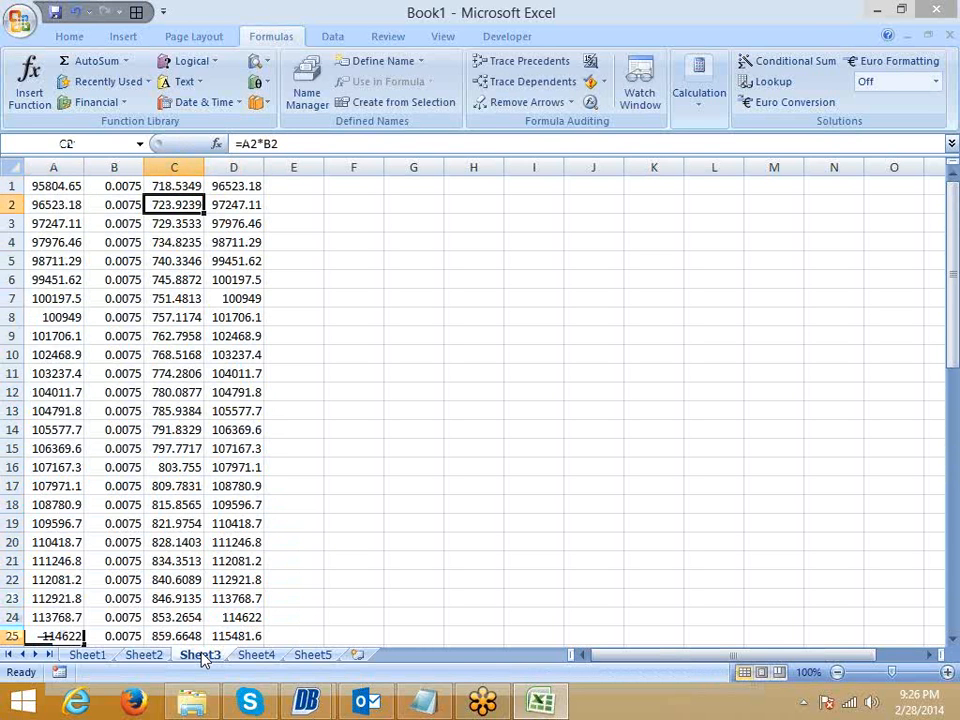
key("F2")
key("Escape")
key("Right")
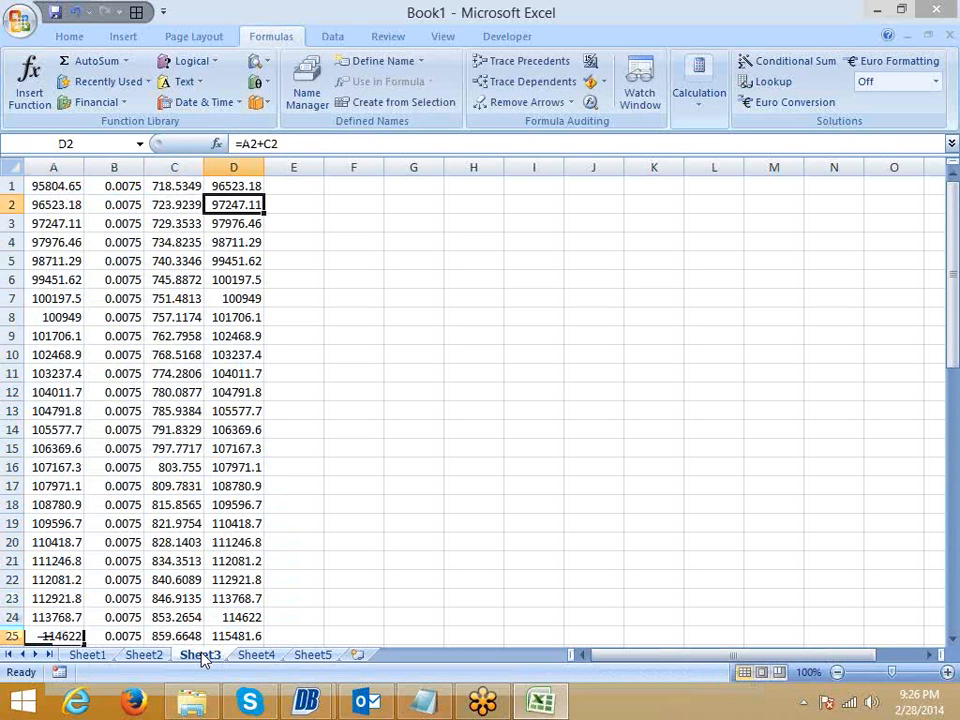
key("F2")
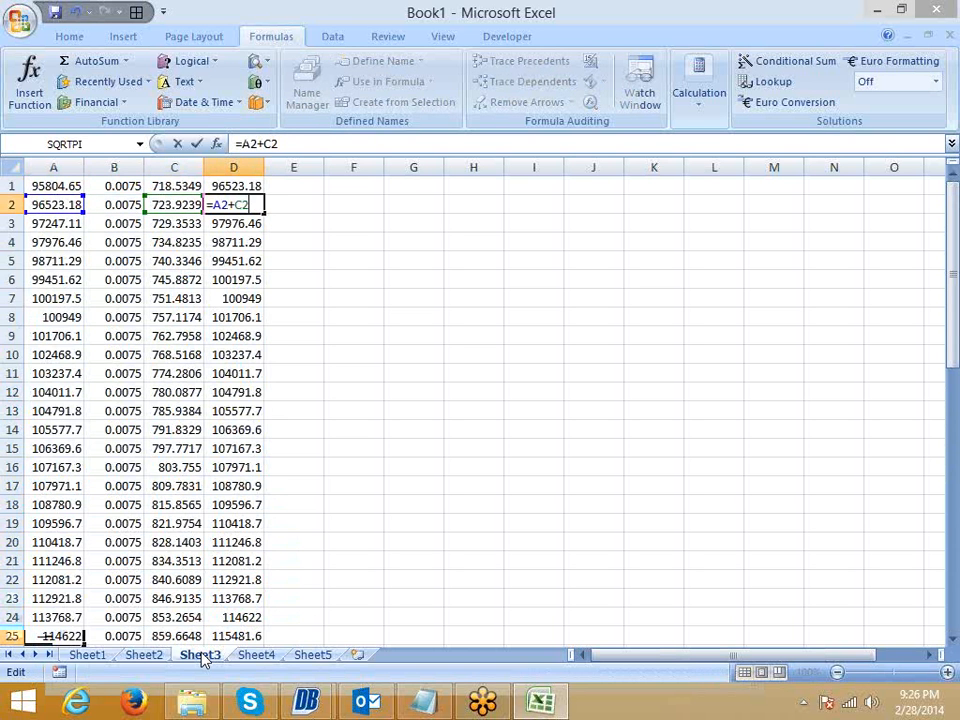
key("Escape")
key("Down")
key("ctrl+Down")
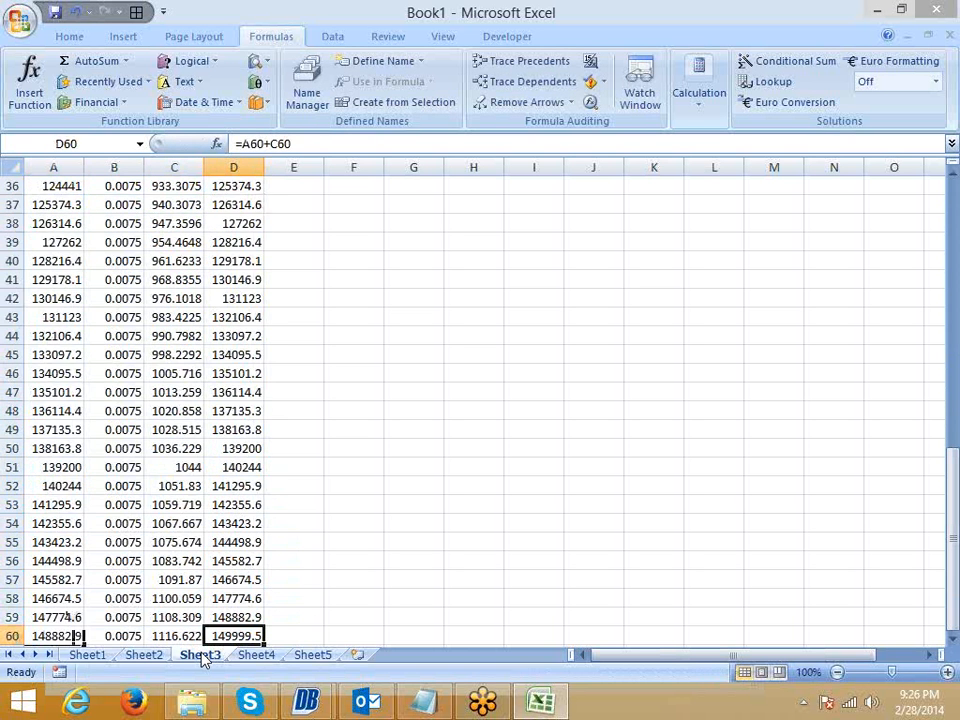
key("Down")
key("Up")
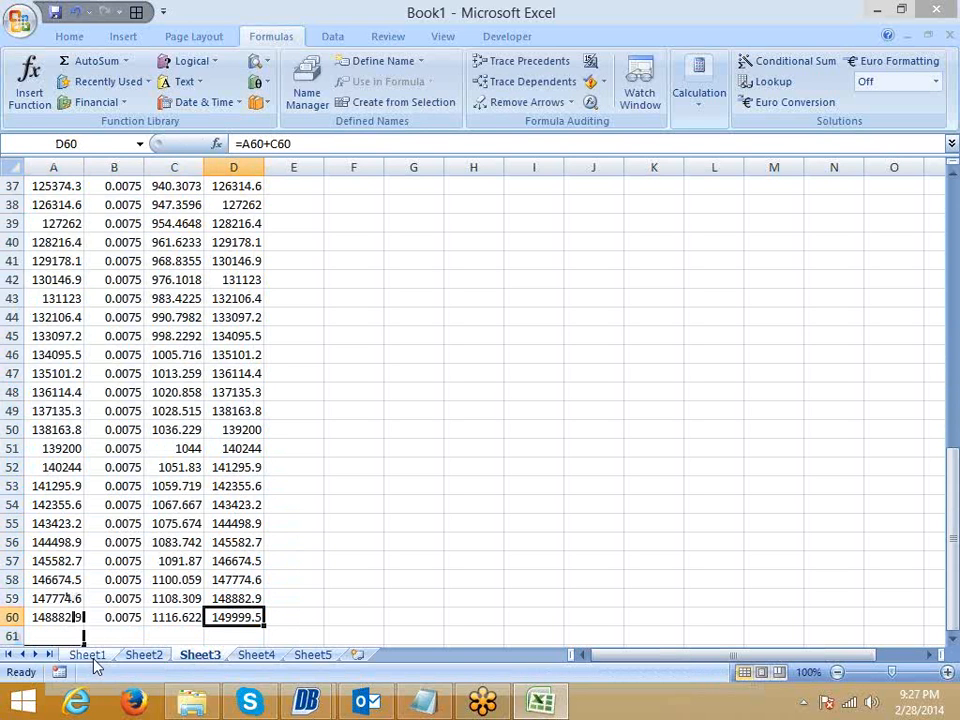
Switch to DeepBurner to check the disc burning status, and return to the Excel workbook.
mouse_move(308, 697)
left_click(343, 645)
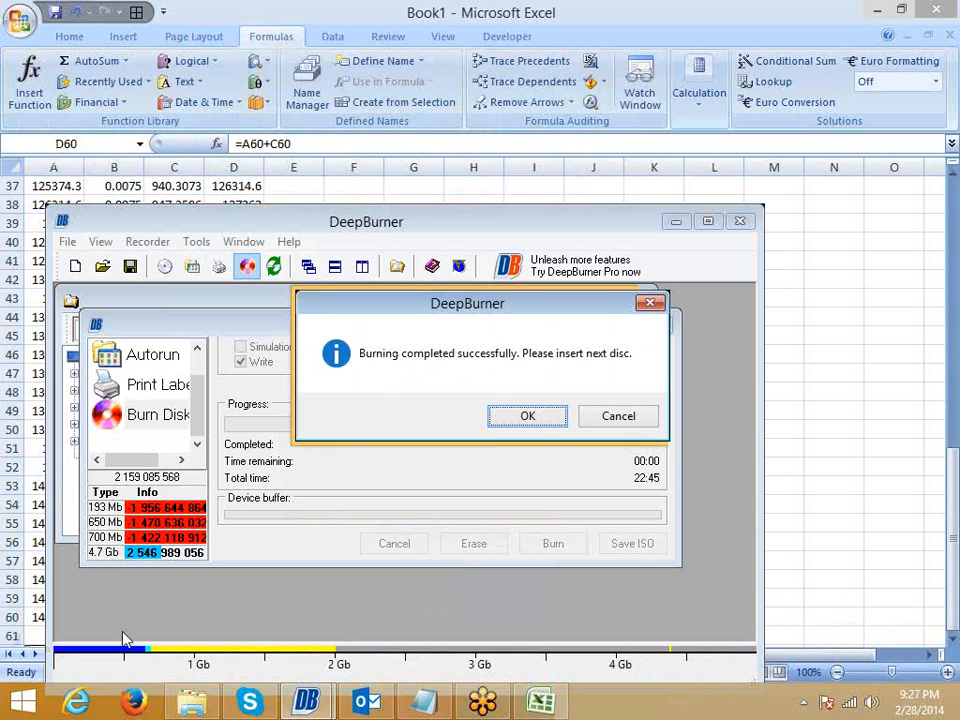
left_click(29, 579)
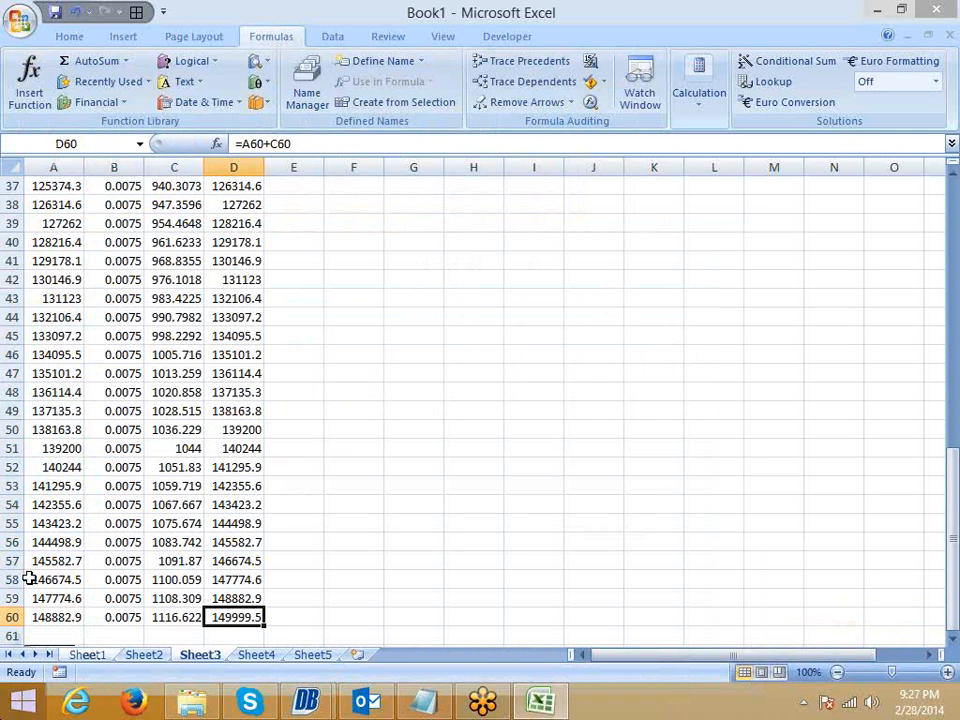
left_click(40, 546)
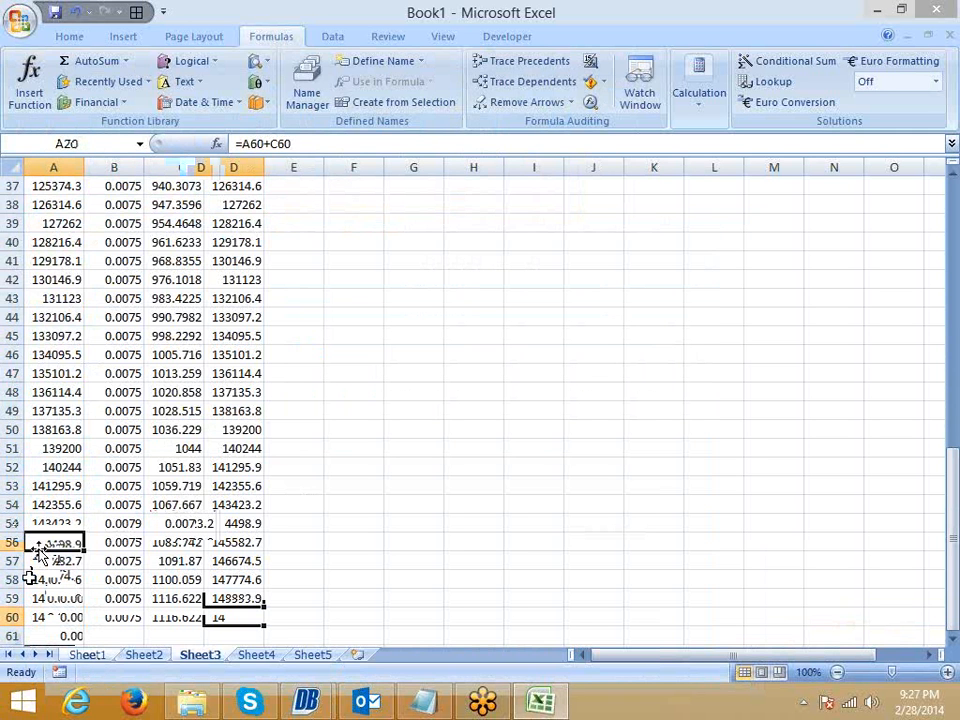
type("PV")
key("Return")
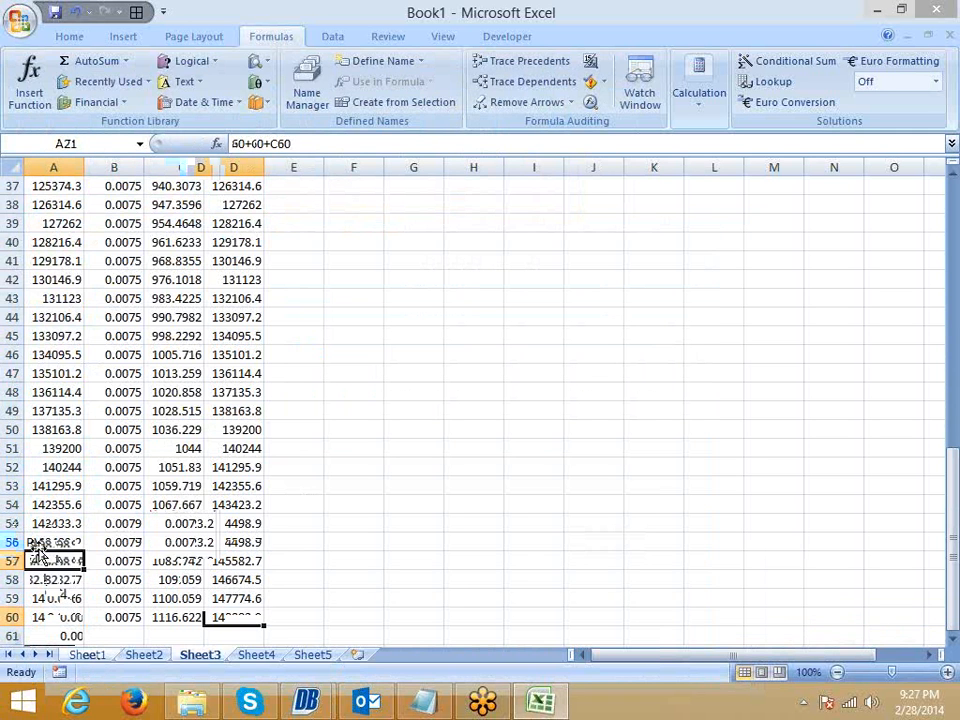
key("Up")
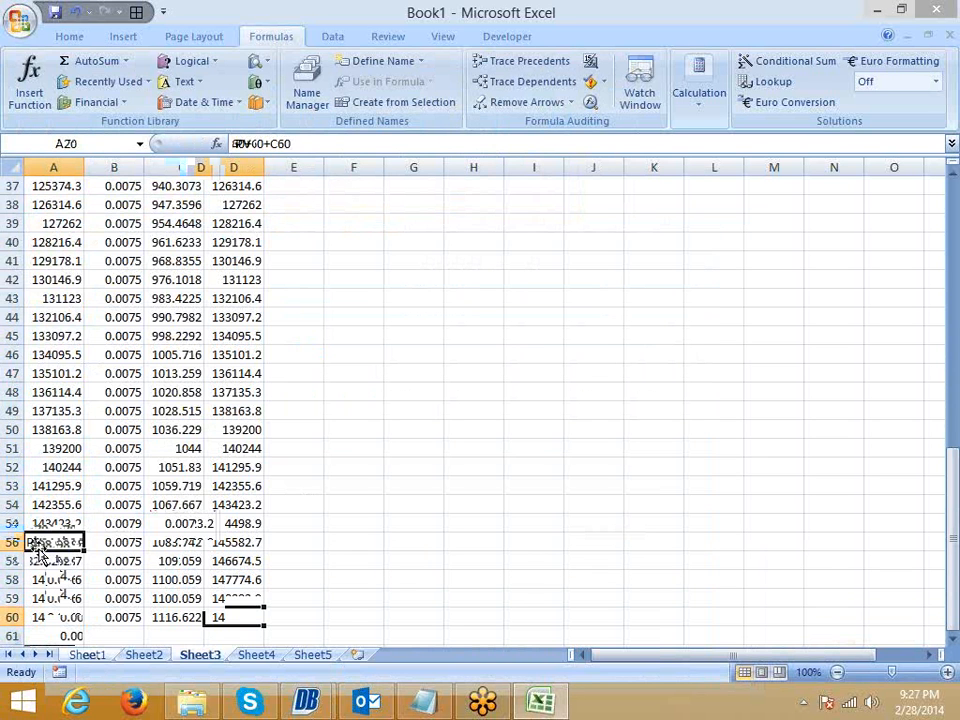
key("Delete")
On Sheet1, label cell A20 FV and enter 50000, 9% and 5 in cells B21 to B23.
type("FV")
key("Return")
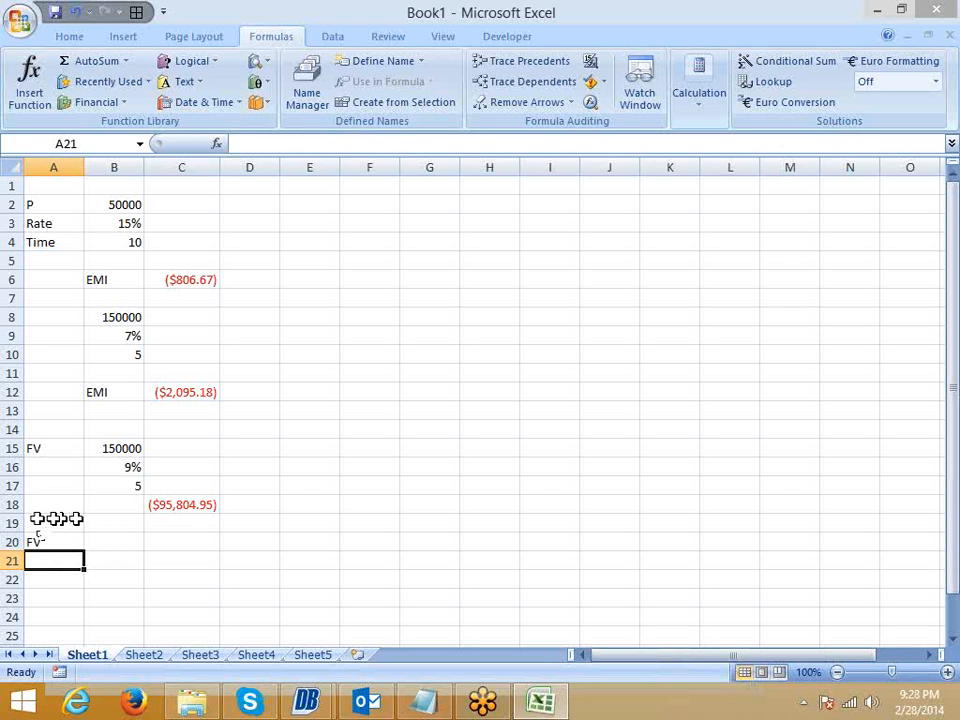
left_click(42, 542)
left_click(108, 556)
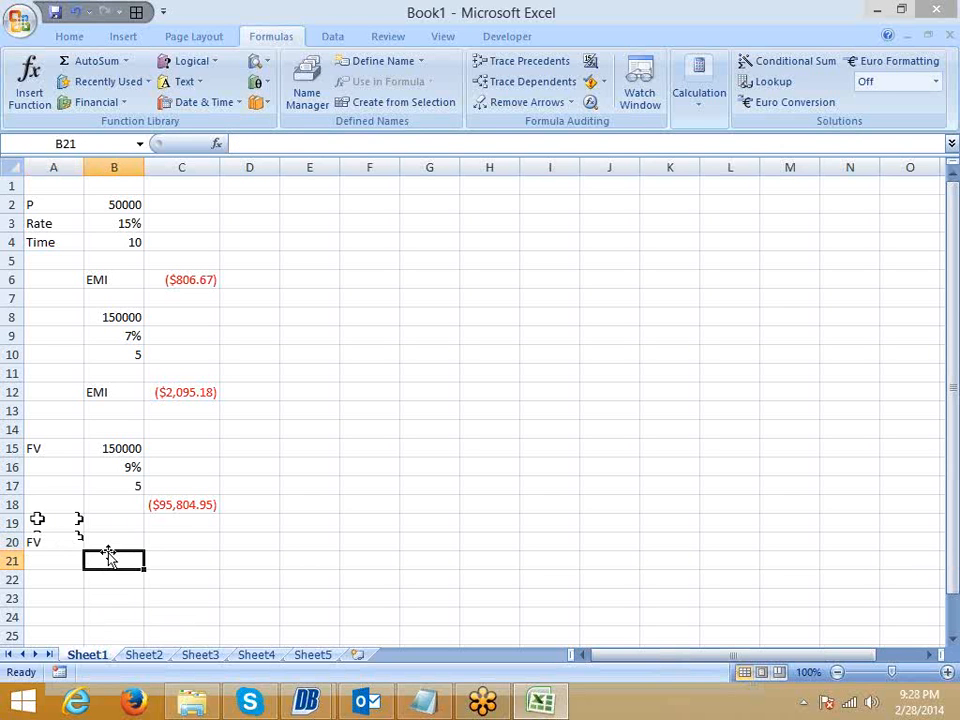
type("50000")
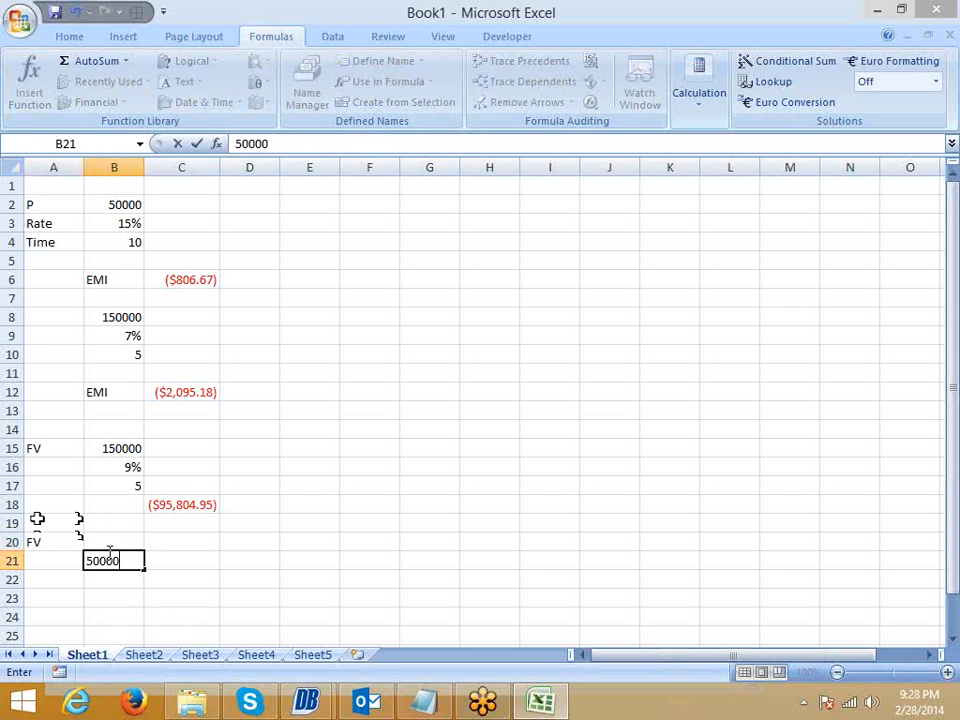
key("Return")
type("9%")
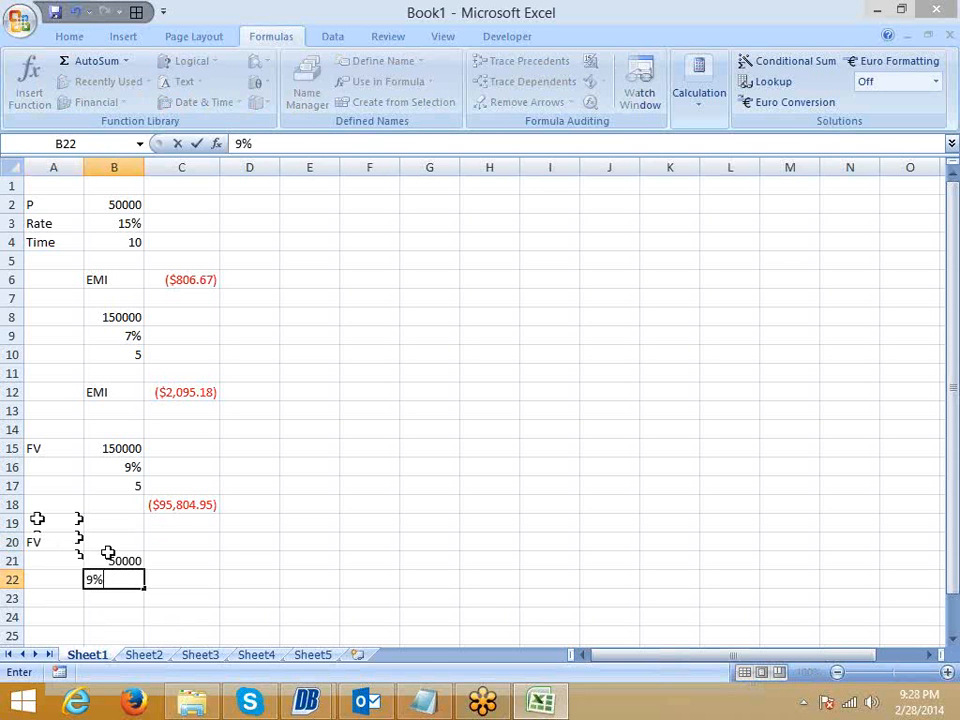
key("Return")
type("5")
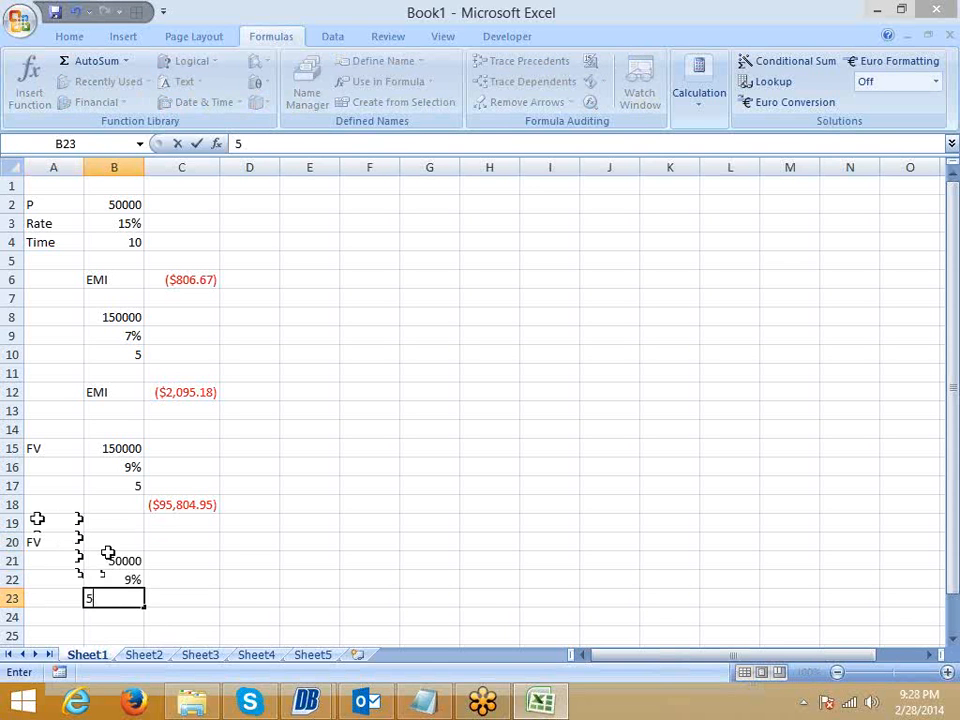
key("Tab")
key("Down")
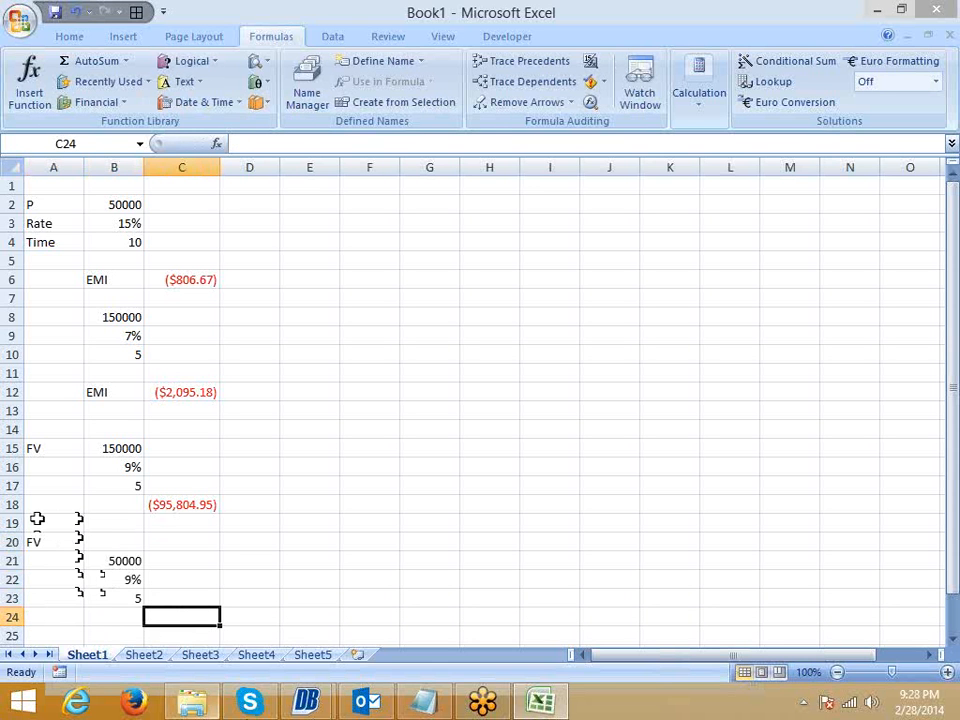
Switch to DeepBurner, accept the next-disc request to continue burning, and return to the Excel workbook.
mouse_move(326, 709)
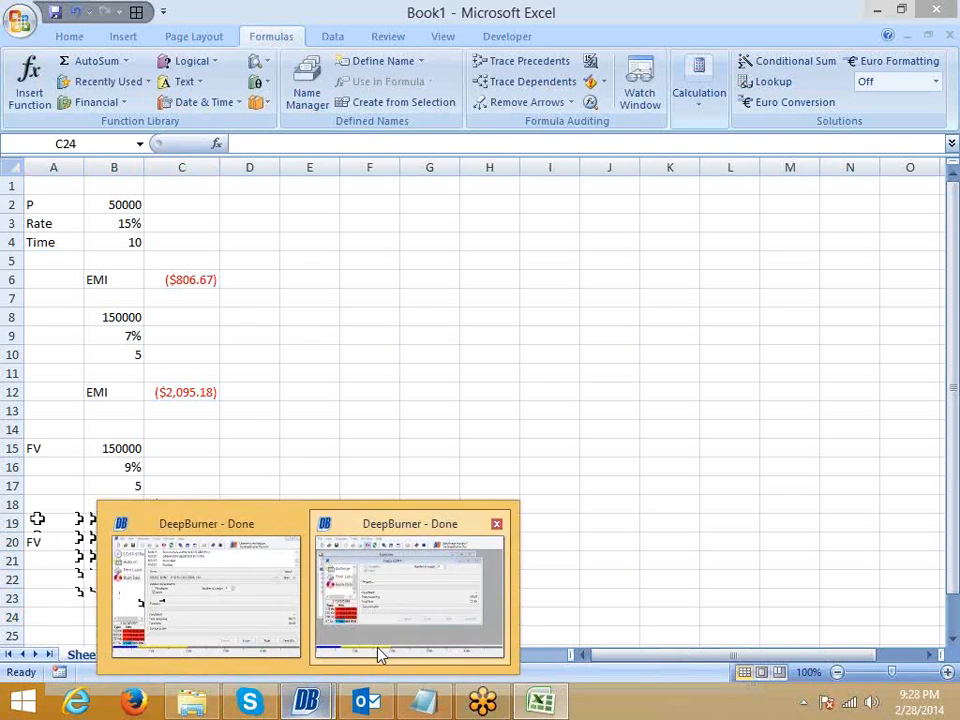
left_click(379, 656)
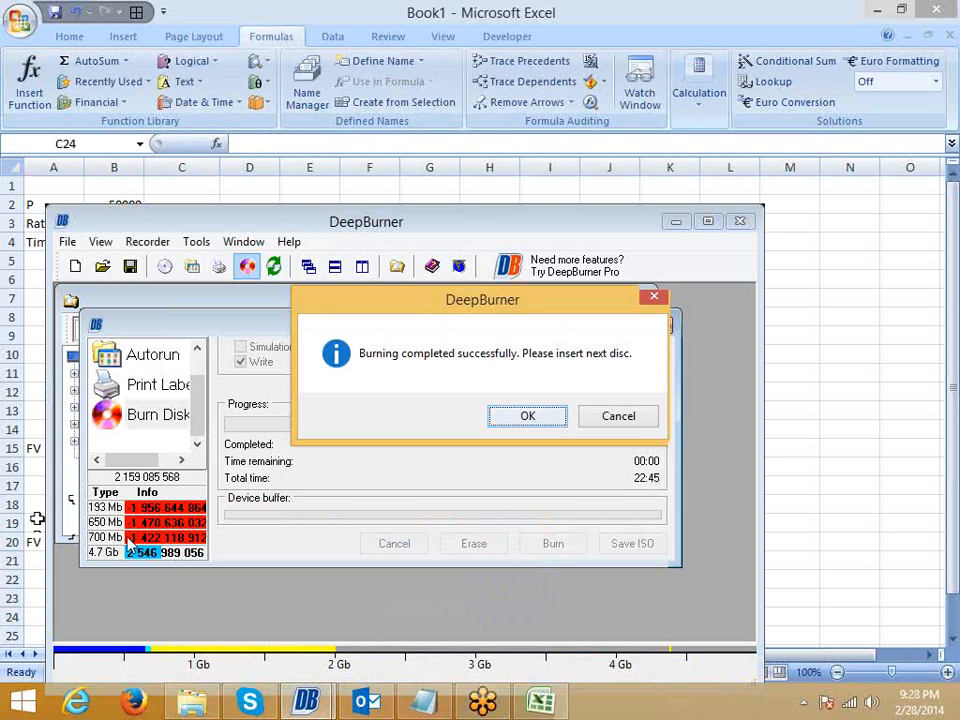
left_click(523, 418)
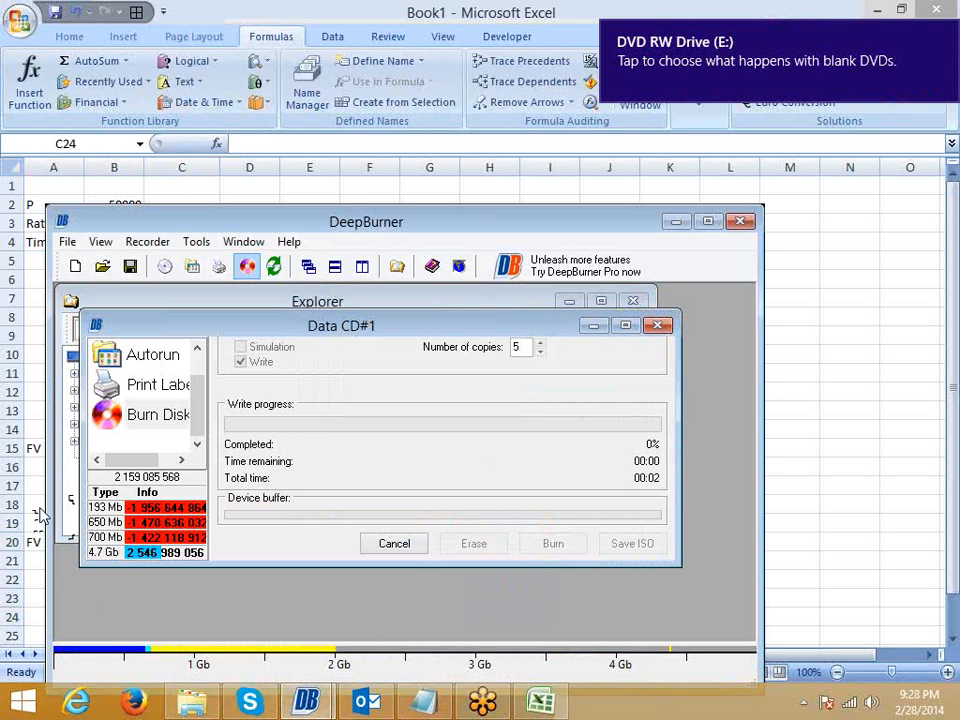
left_click(26, 400)
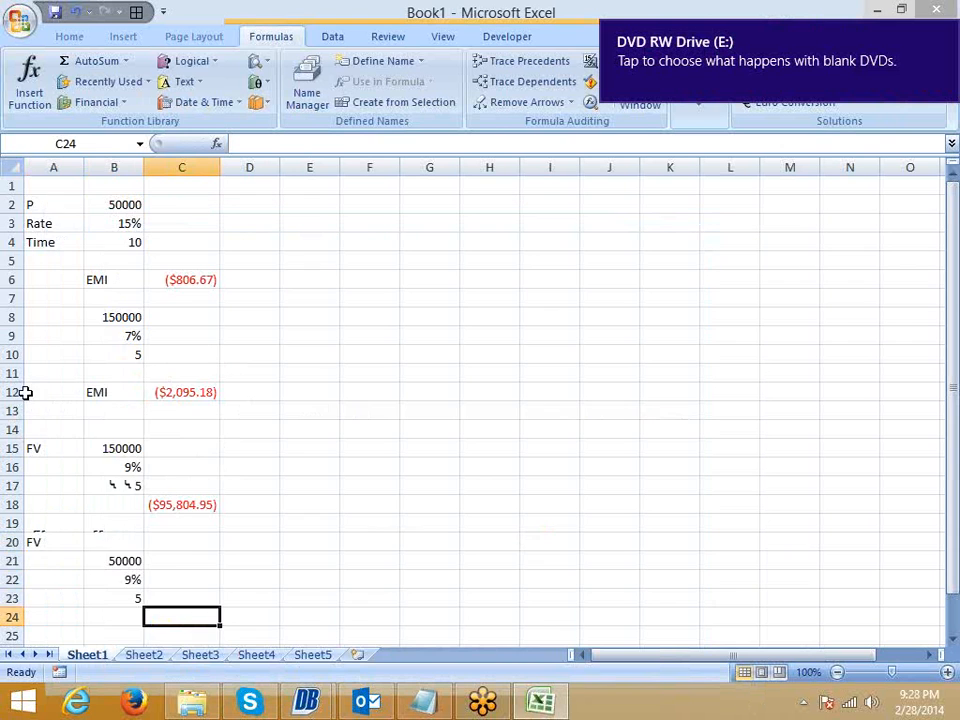
scroll(26, 396, "down", 3)
left_click(130, 428)
left_click(171, 444)
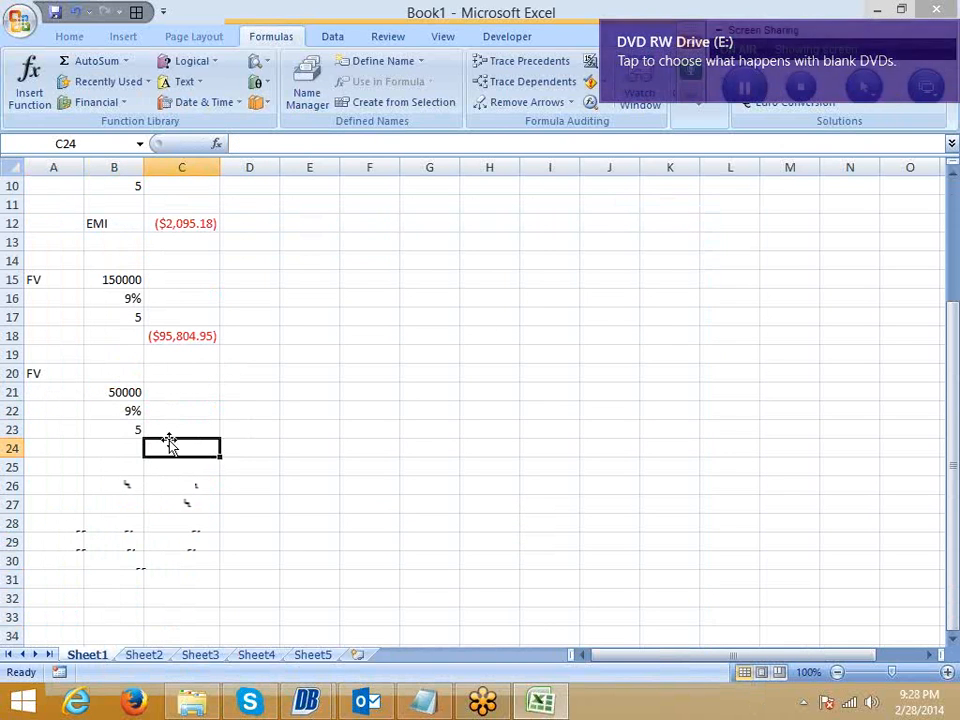
type("=")
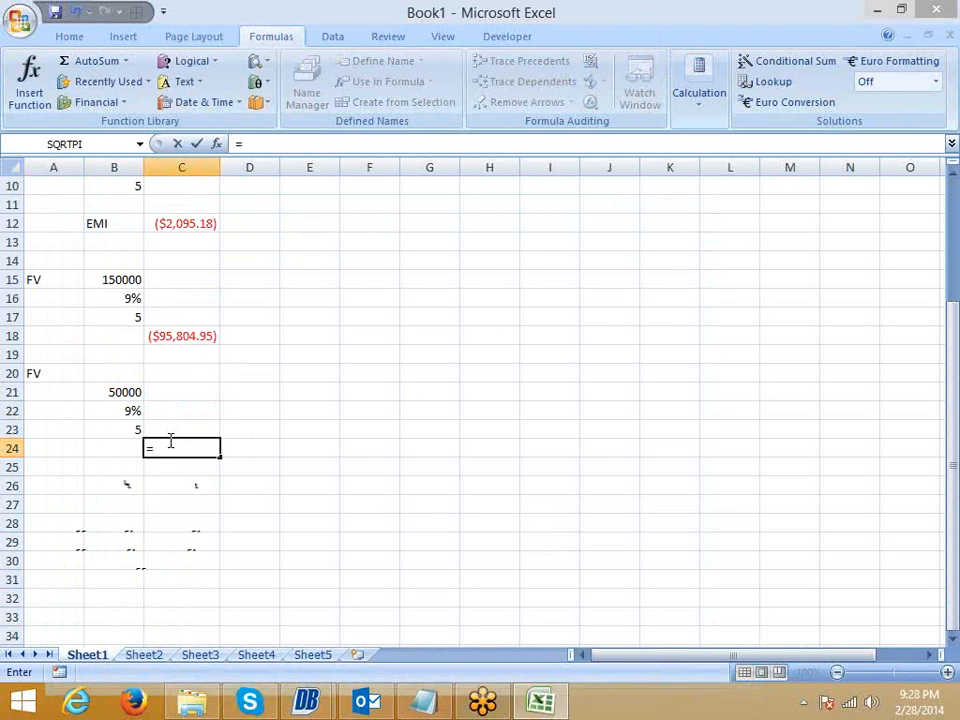
key("Up")
key("Up")
key("Up")
key("Left")
key("Escape")
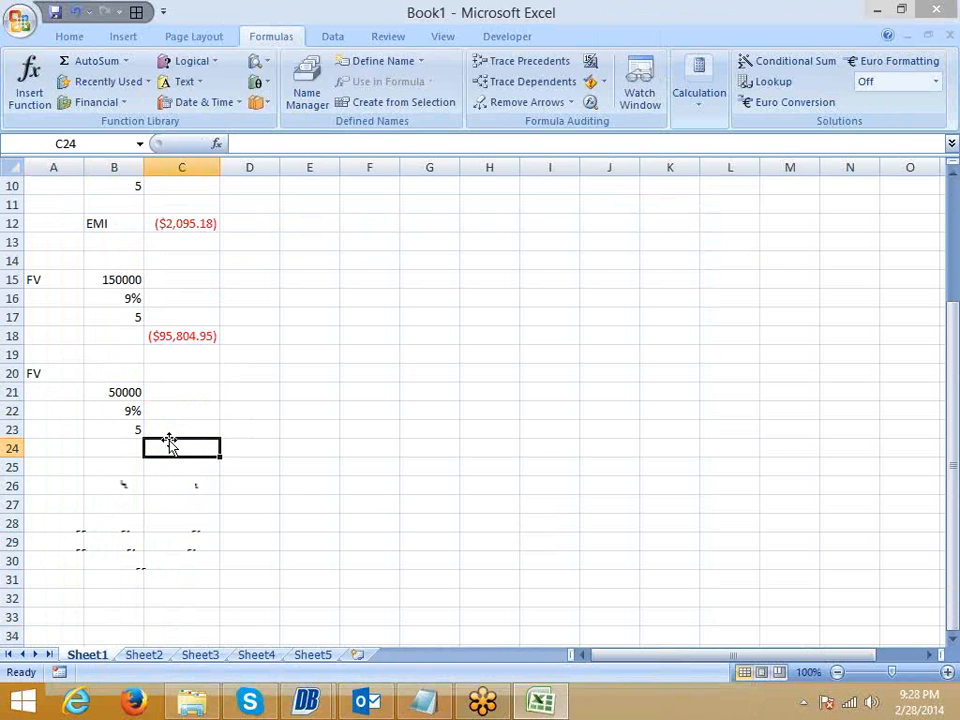
type("=")
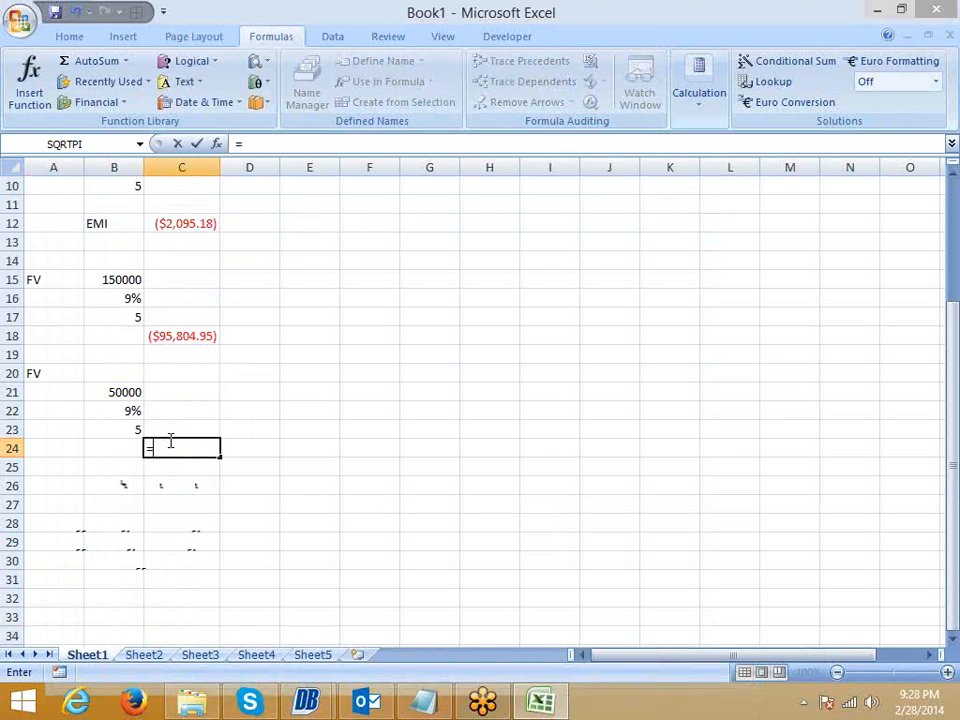
type("pv")
key("Tab")
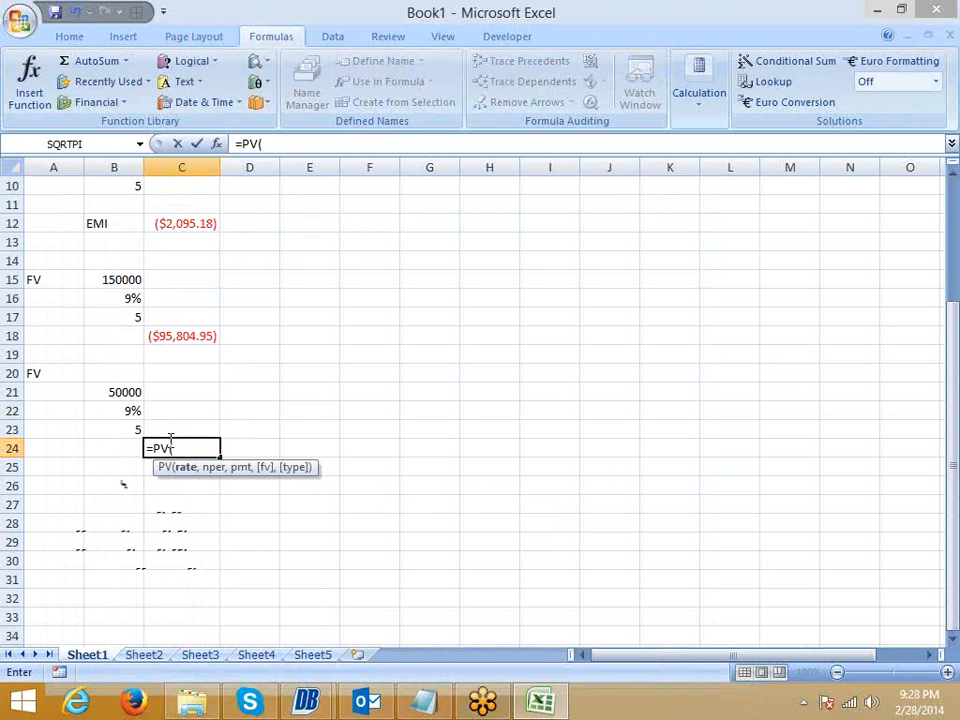
left_click(120, 411)
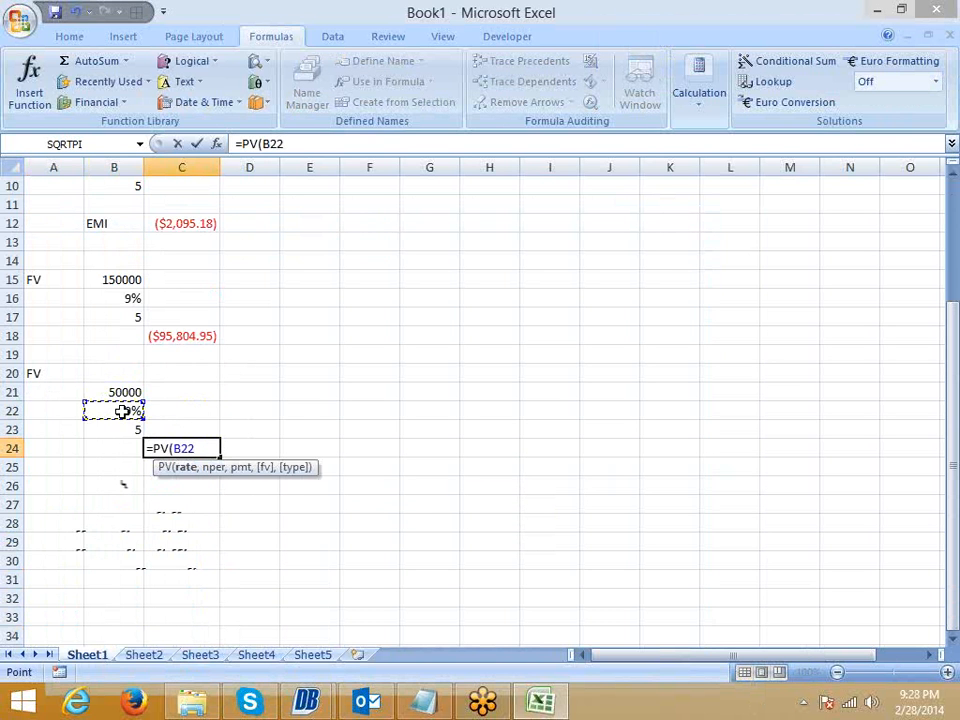
type("/12,")
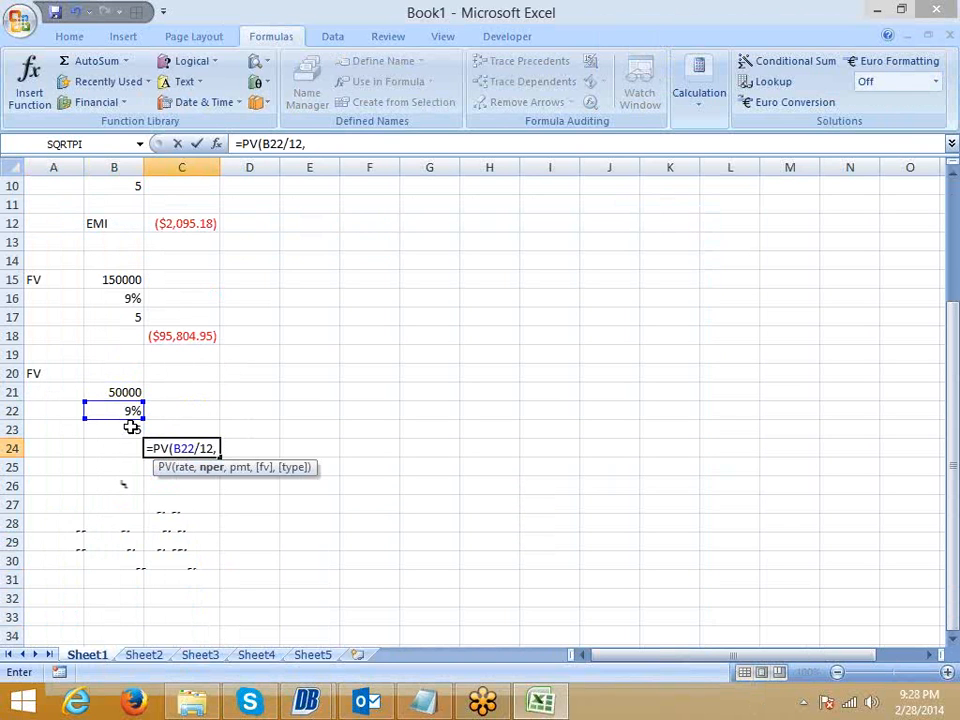
left_click(131, 428)
type("*12,")
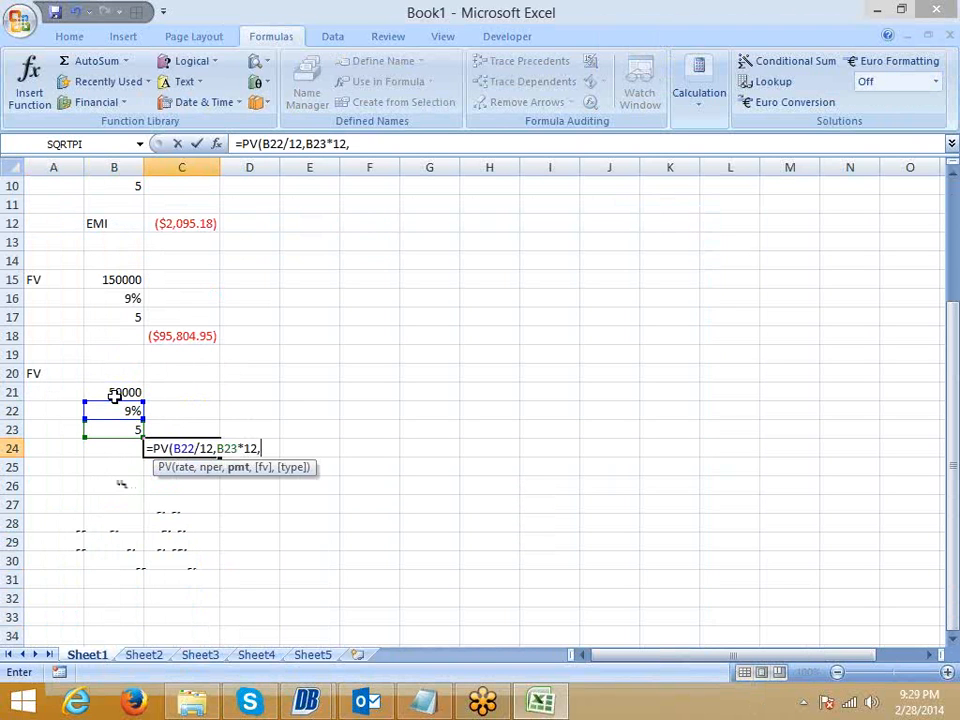
type("0")
key("Escape")
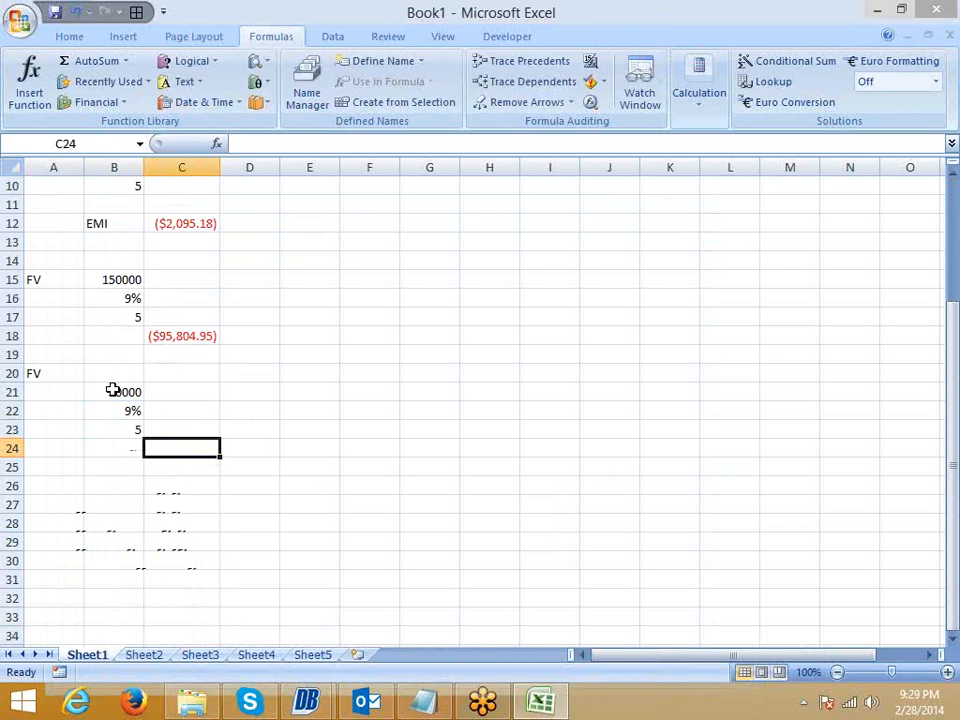
In C24, calculate the future value with =FV(B22/12,B23*12,0,B21).
type("=fv")
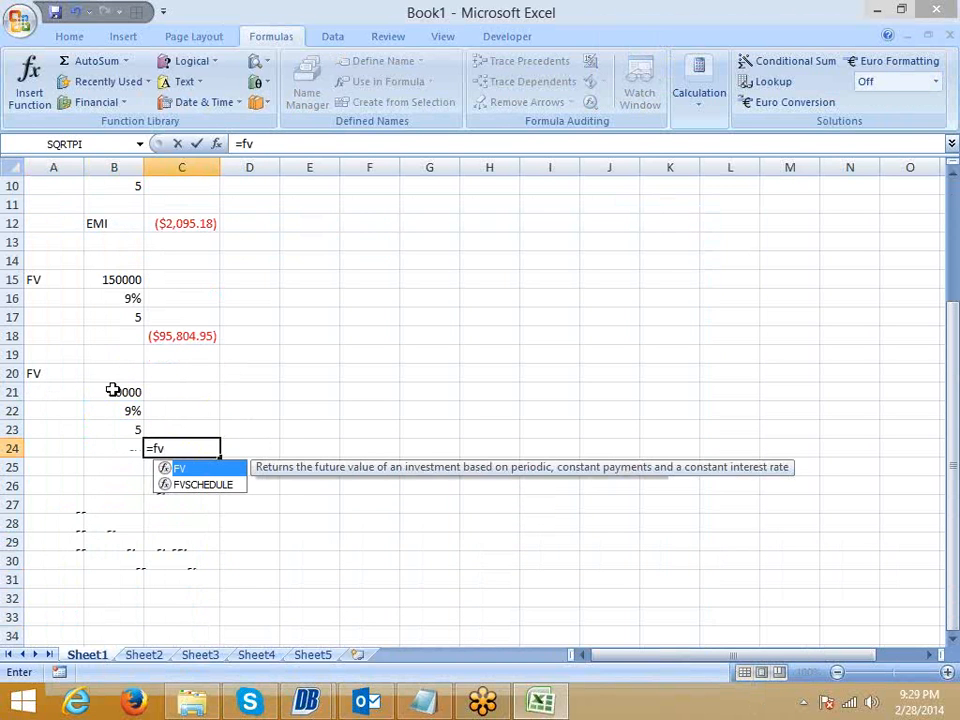
key("Tab")
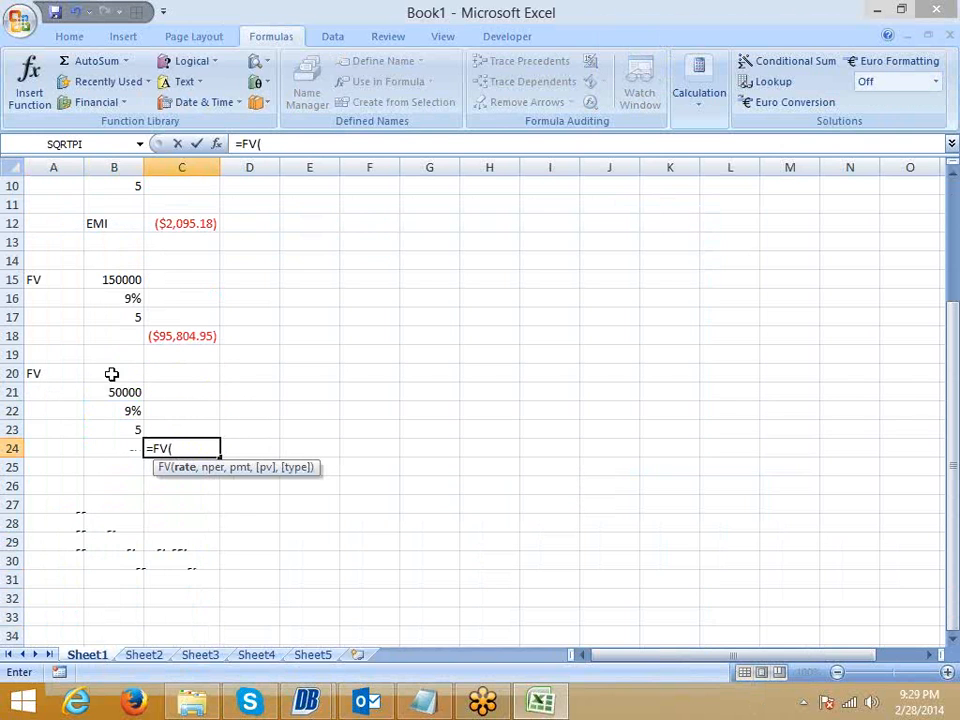
left_click(112, 412)
type("/")
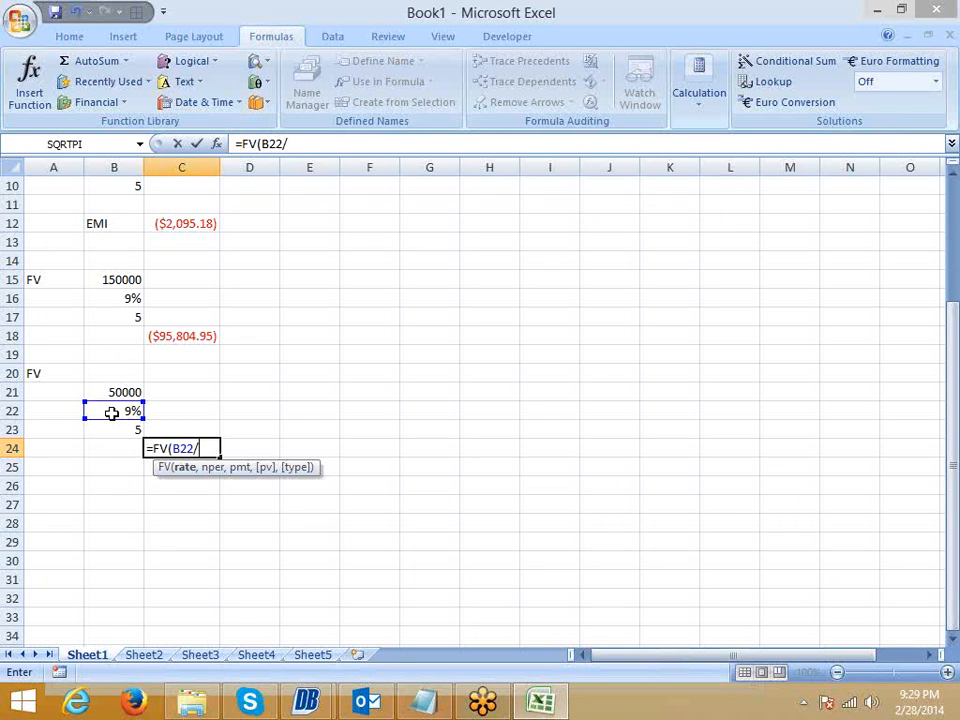
type("12,")
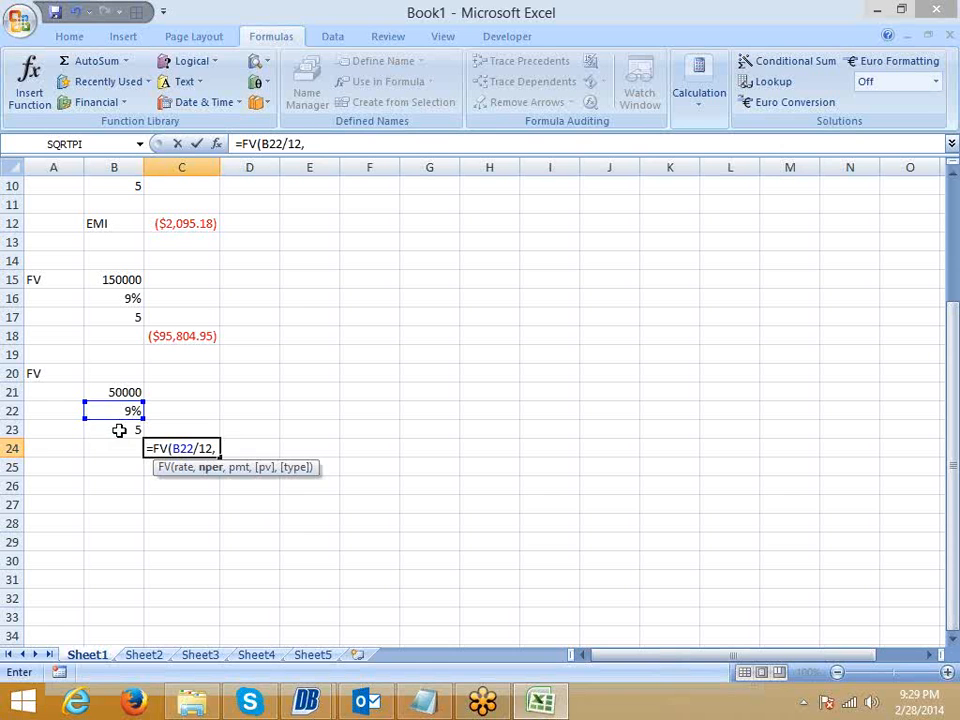
left_click(118, 430)
type("*12")
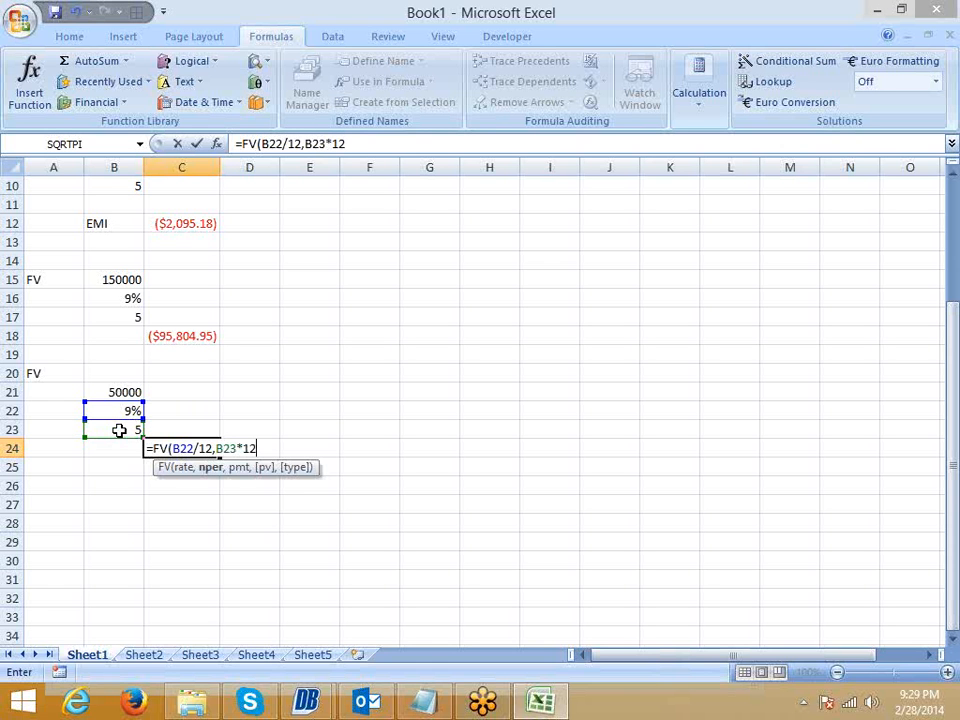
type(",0,")
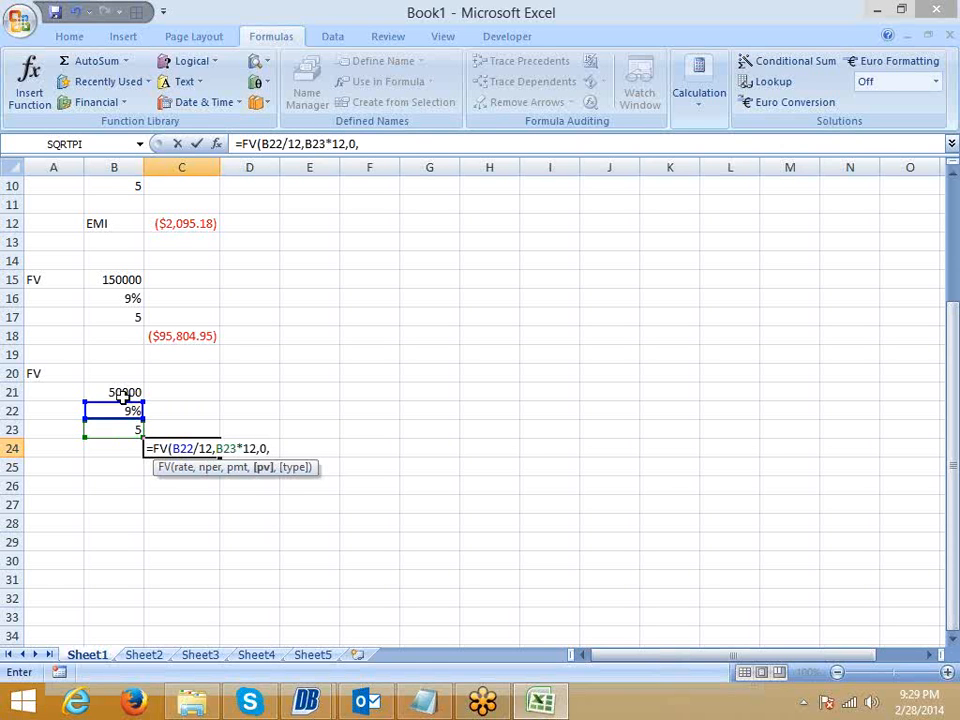
left_click(122, 393)
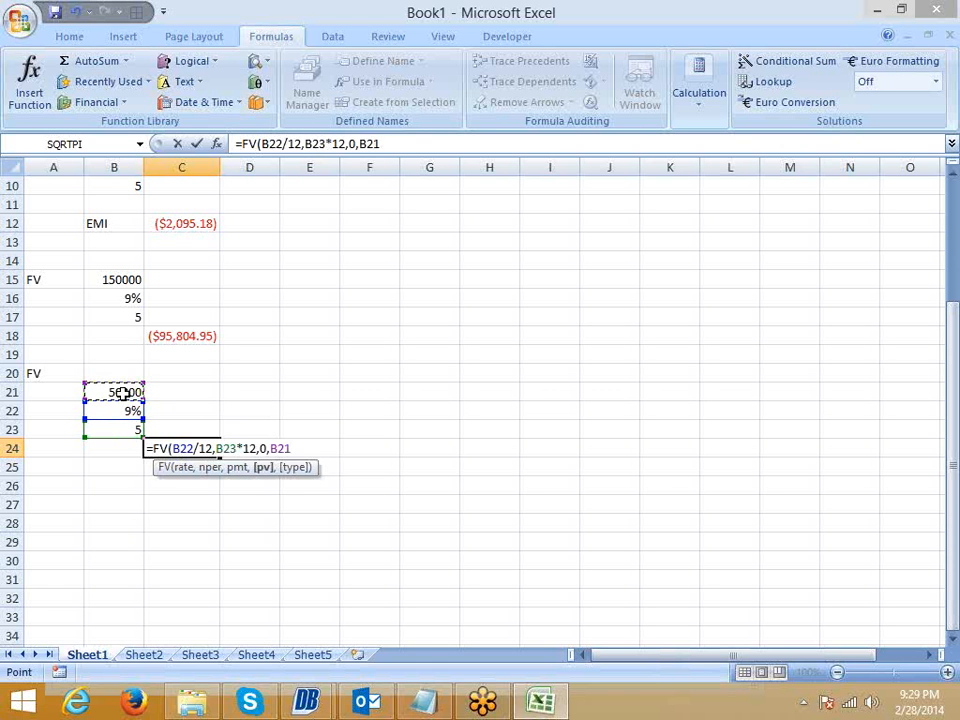
key("Return")
left_click(183, 449)
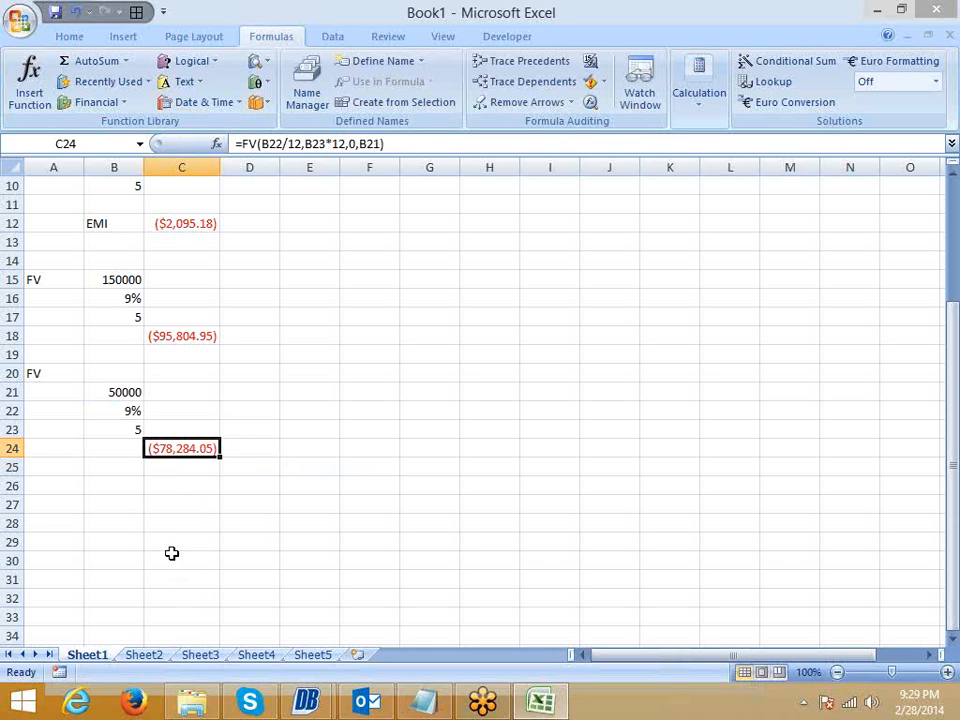
Examine the PMT formulas in C6 and C12, the PV formula in C18 and the FV formula in C24 against their input amounts.
scroll(145, 576, "up", 3)
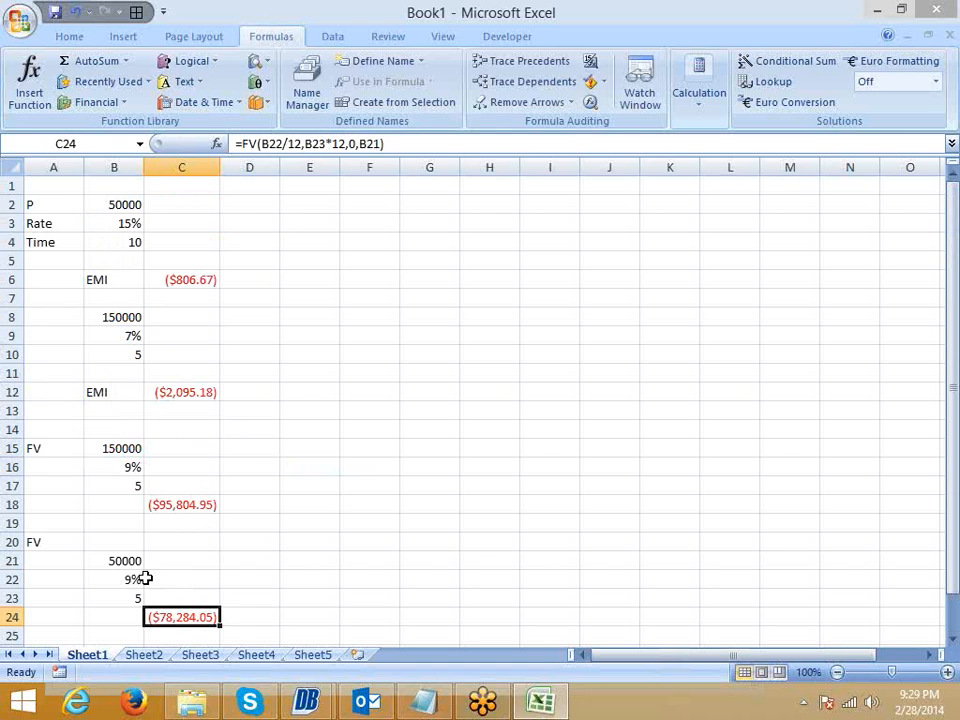
left_click(192, 278)
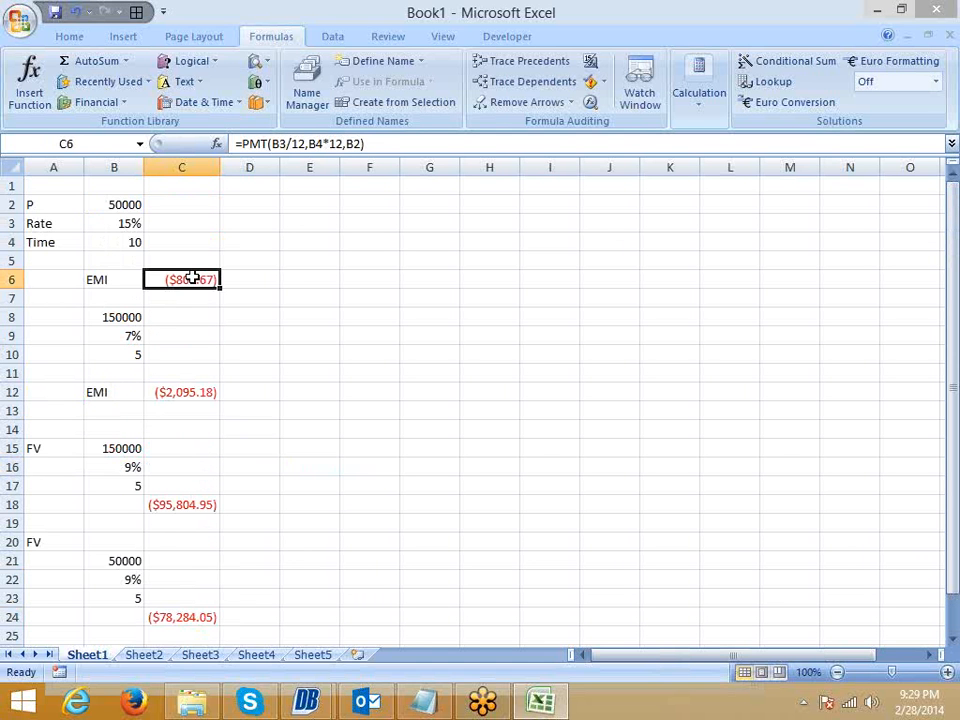
left_click(47, 444)
left_click(122, 448)
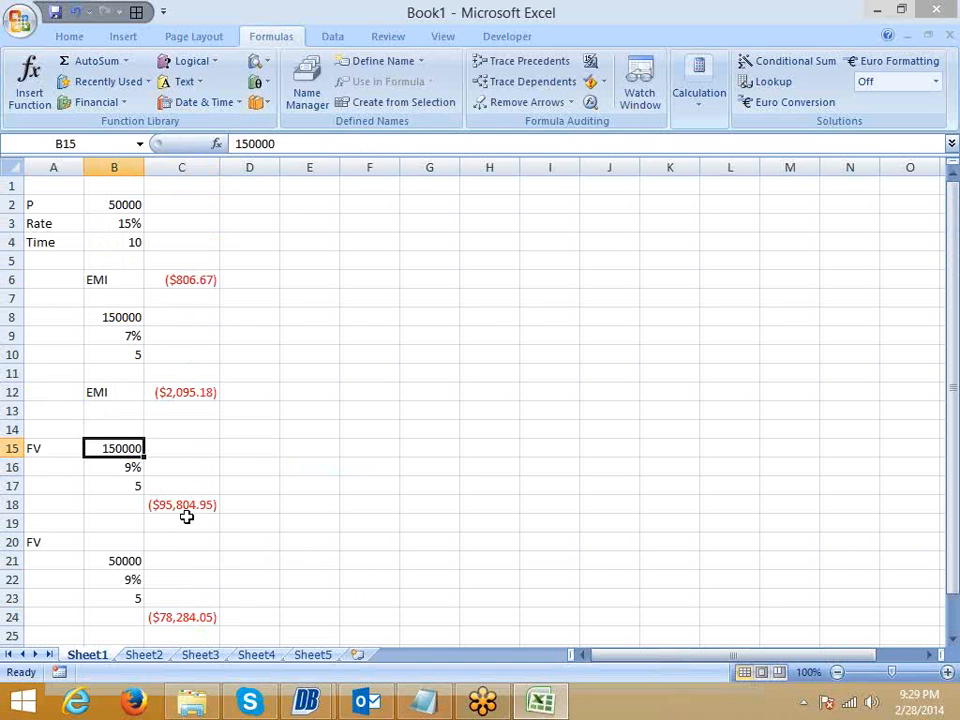
left_click(185, 507)
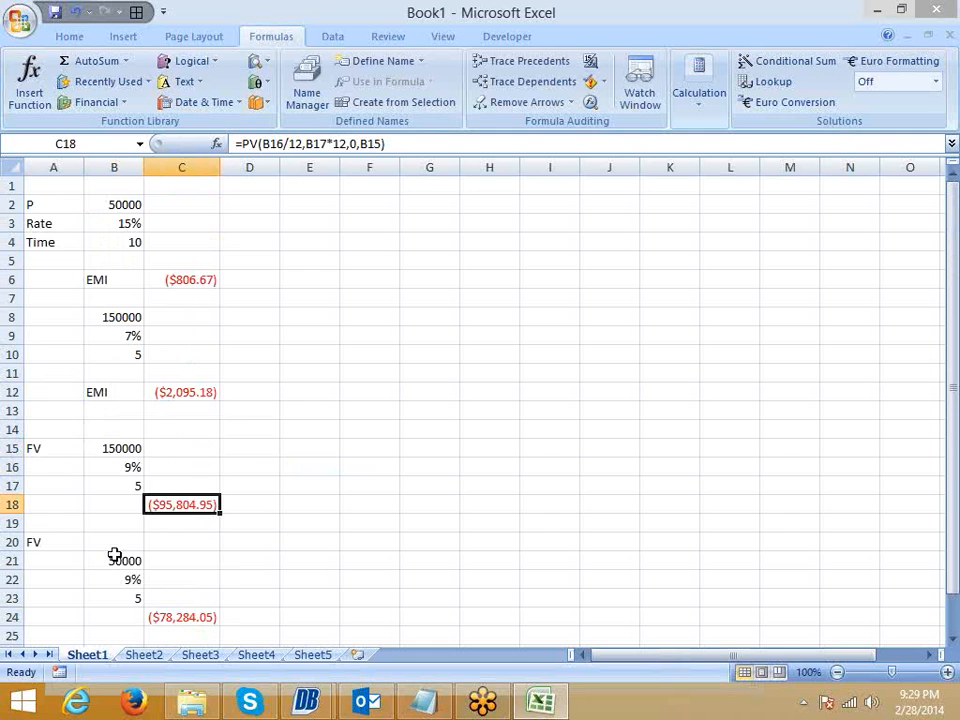
scroll(133, 583, "down", 2)
left_click(176, 505)
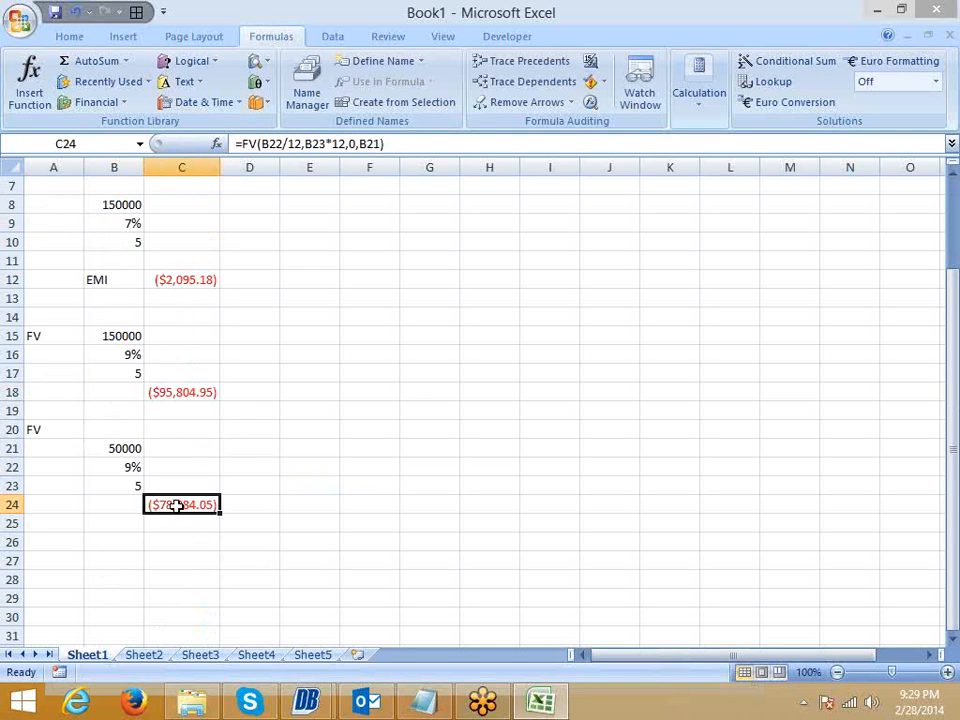
left_click(97, 550)
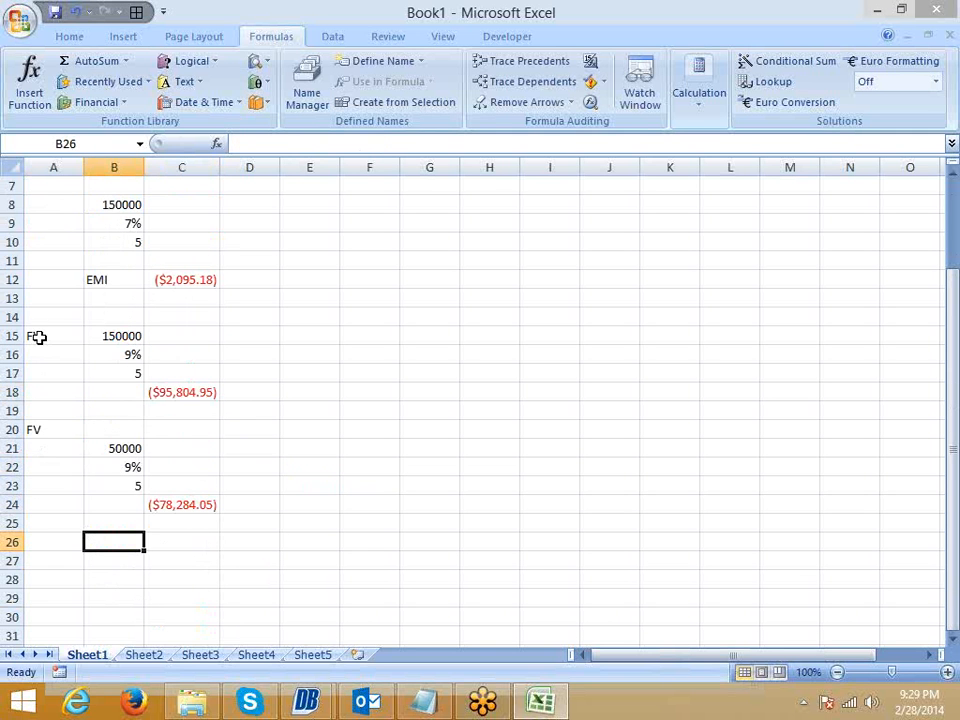
left_click(174, 506)
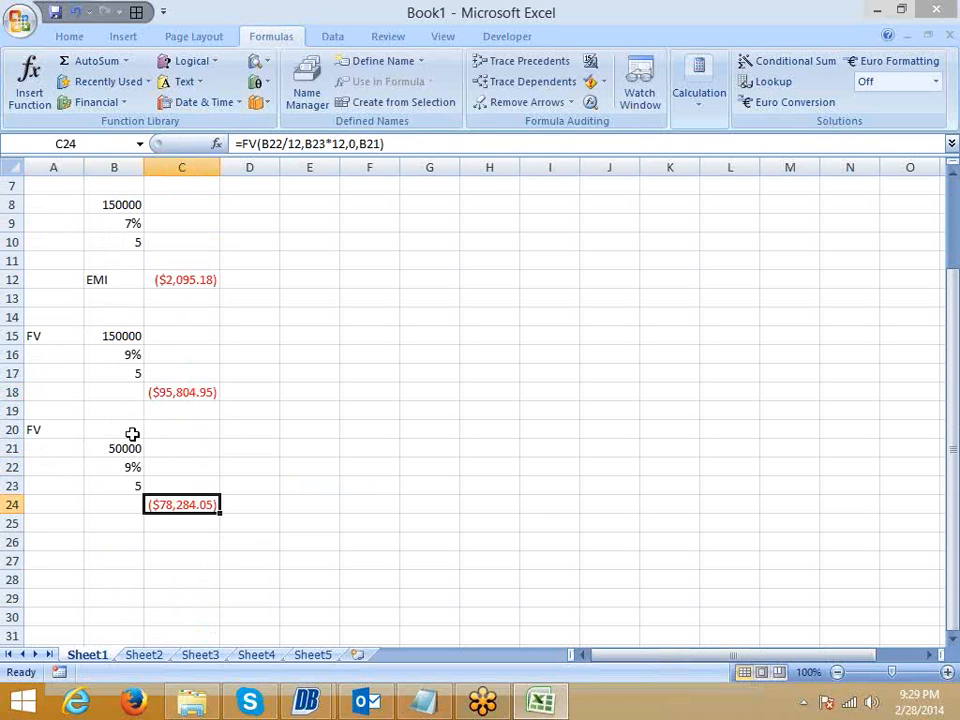
left_click(130, 447)
scroll(107, 515, "up", 2)
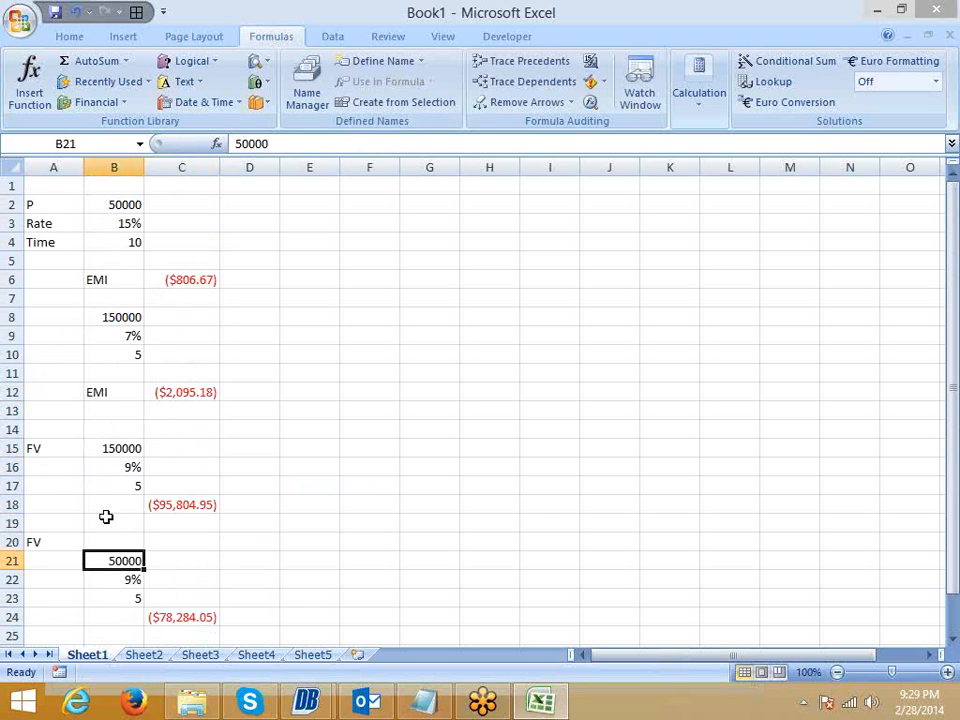
left_click(170, 391)
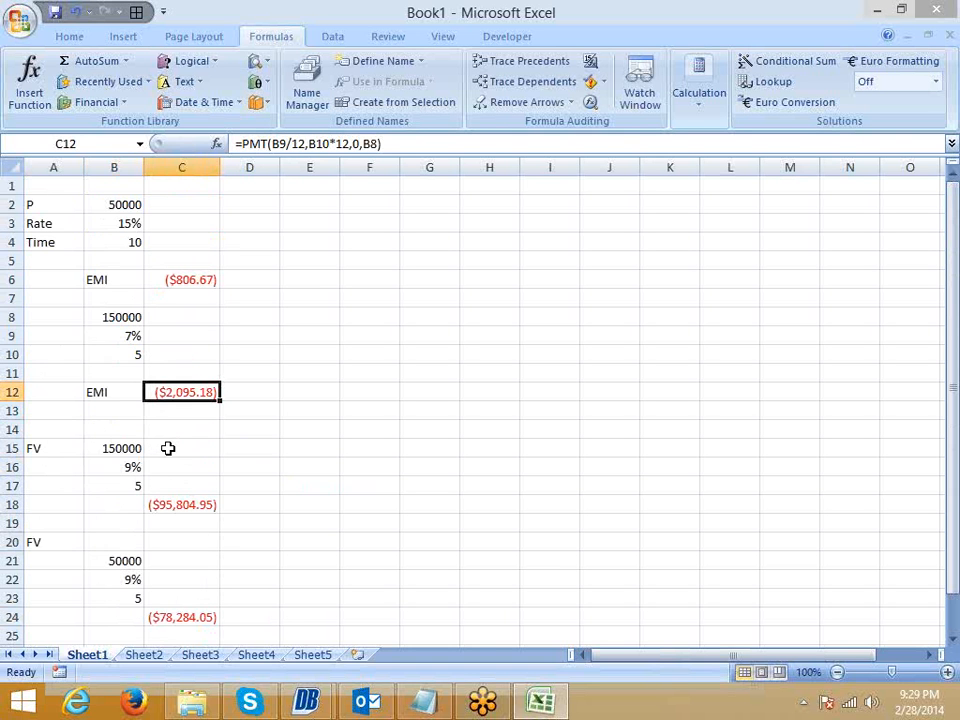
left_click(111, 317)
Enter 1500, 7% and 5 in cells B26 to B28 as inputs for another future value calculation.
scroll(141, 470, "down", 3)
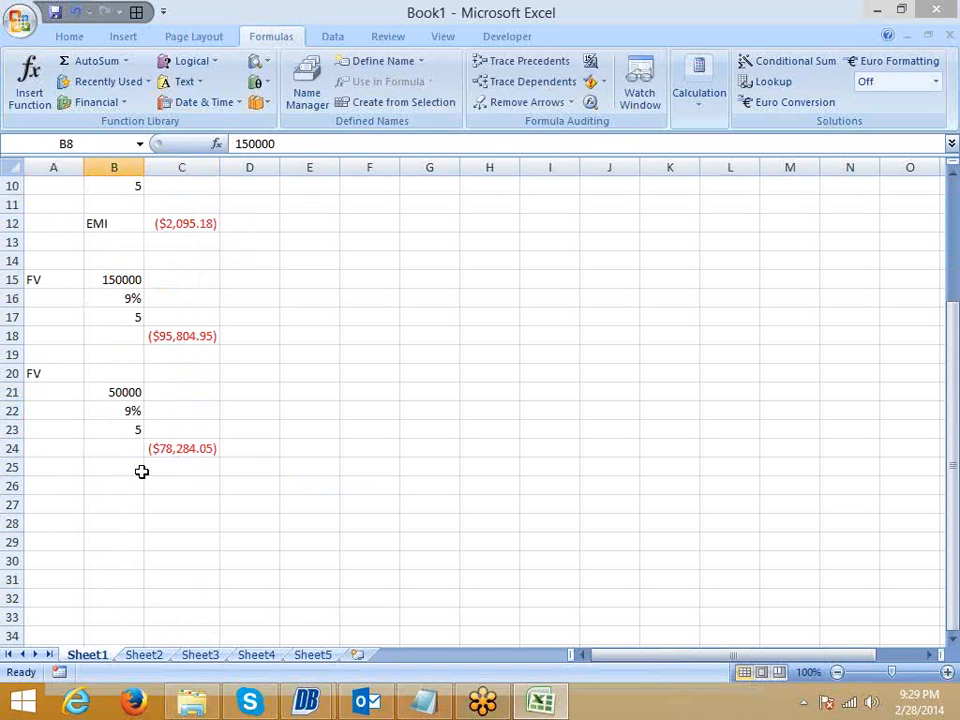
left_click(110, 495)
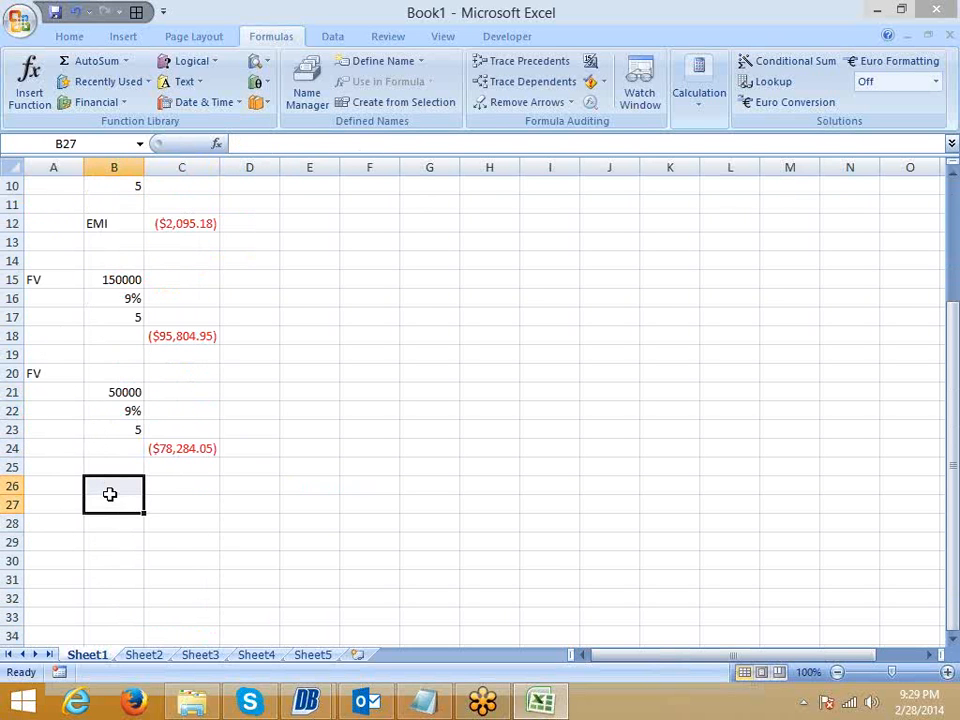
left_click(110, 492)
type("1500")
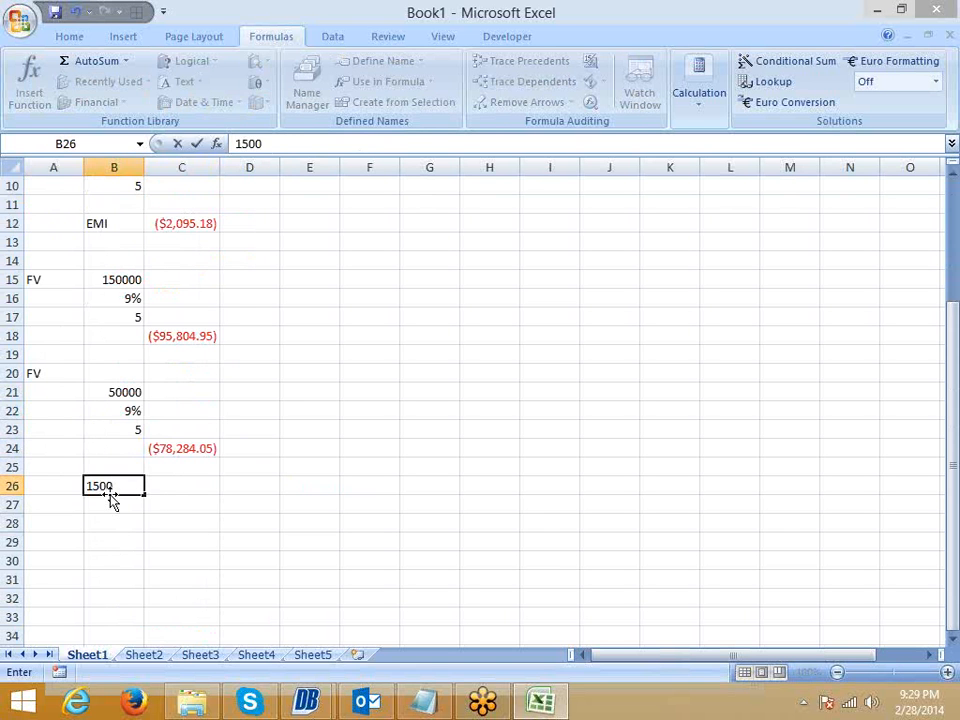
key("Return")
type("7%")
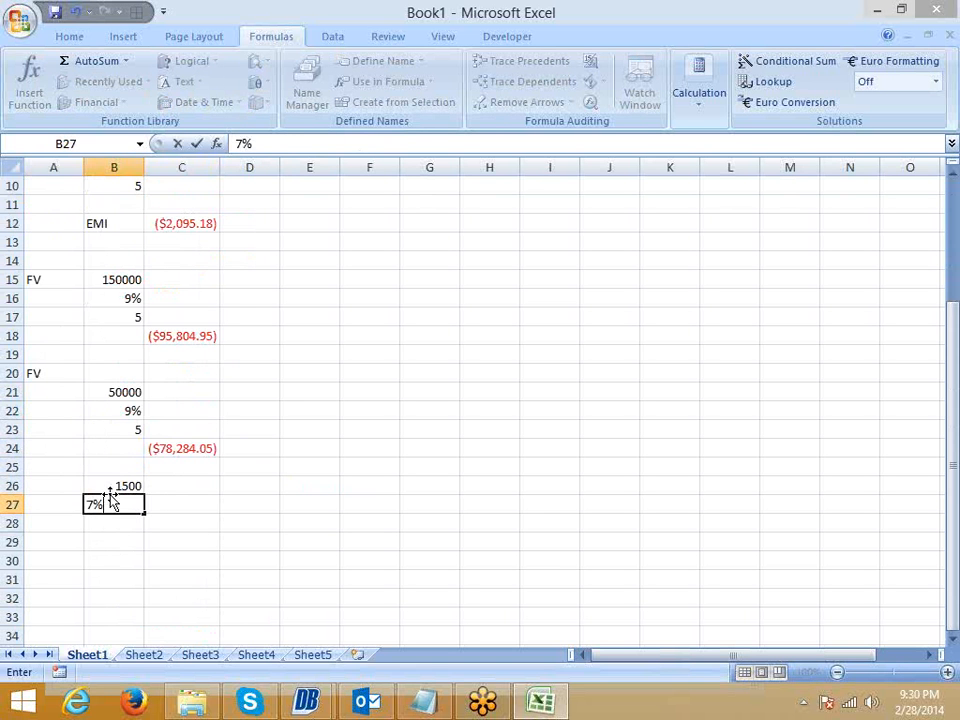
key("Return")
type("5")
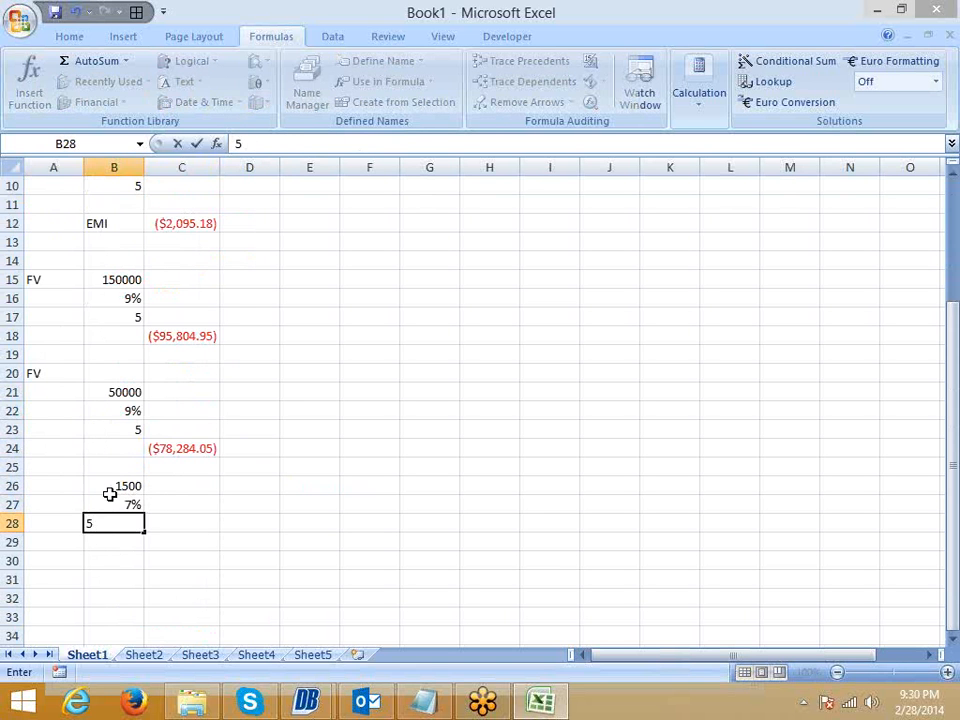
key("Tab")
key("Down")
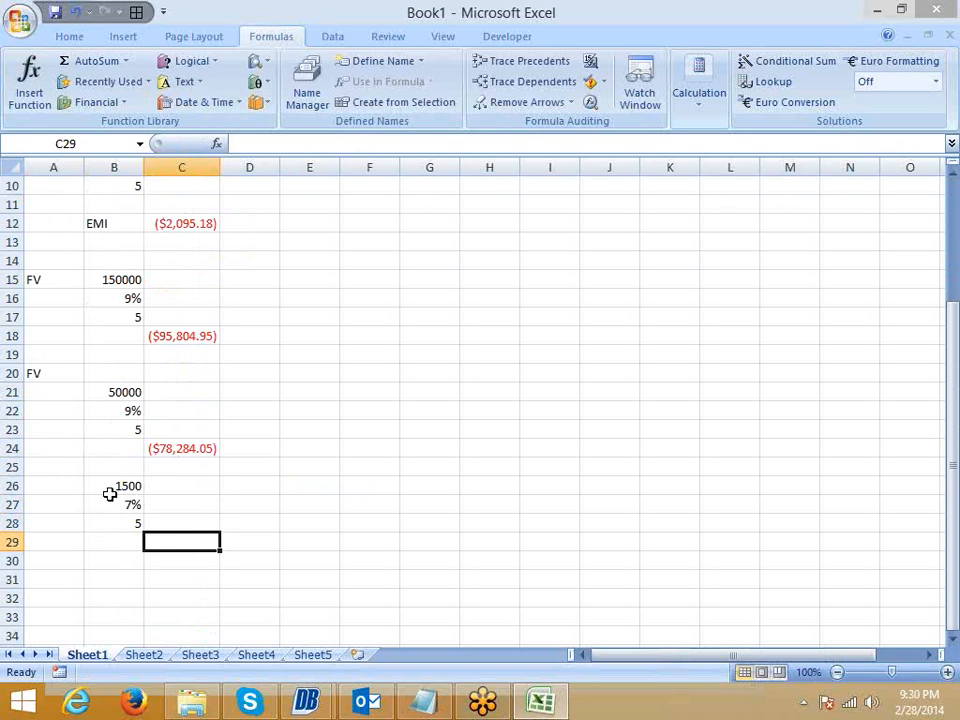
Label the 1500 amount as EMI in cell A26.
left_click(110, 487)
left_click(54, 486)
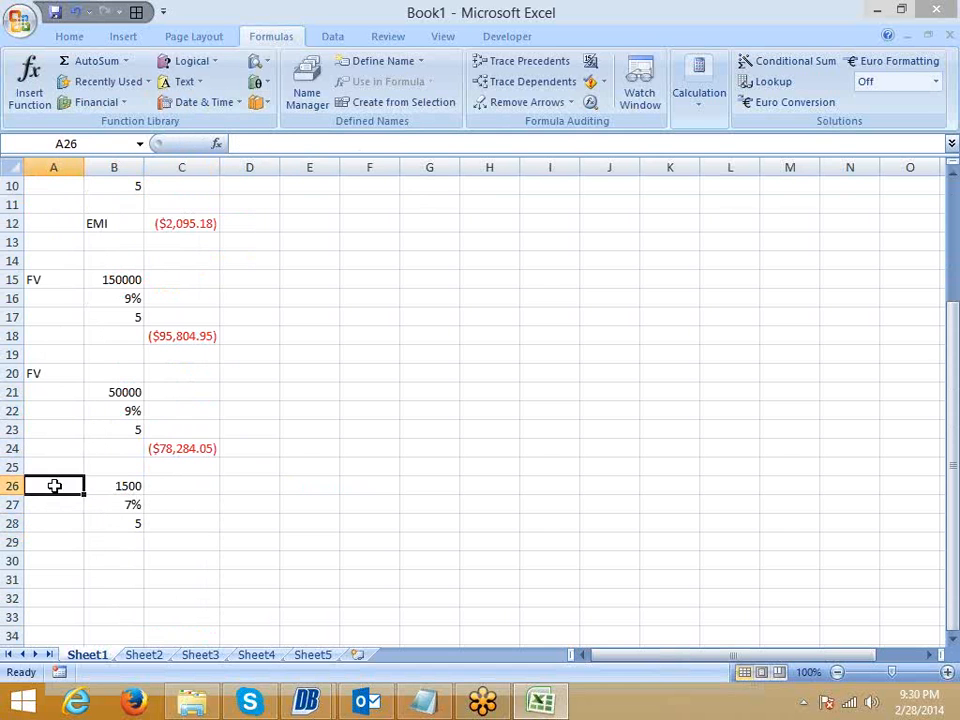
type("EMI")
key("Return")
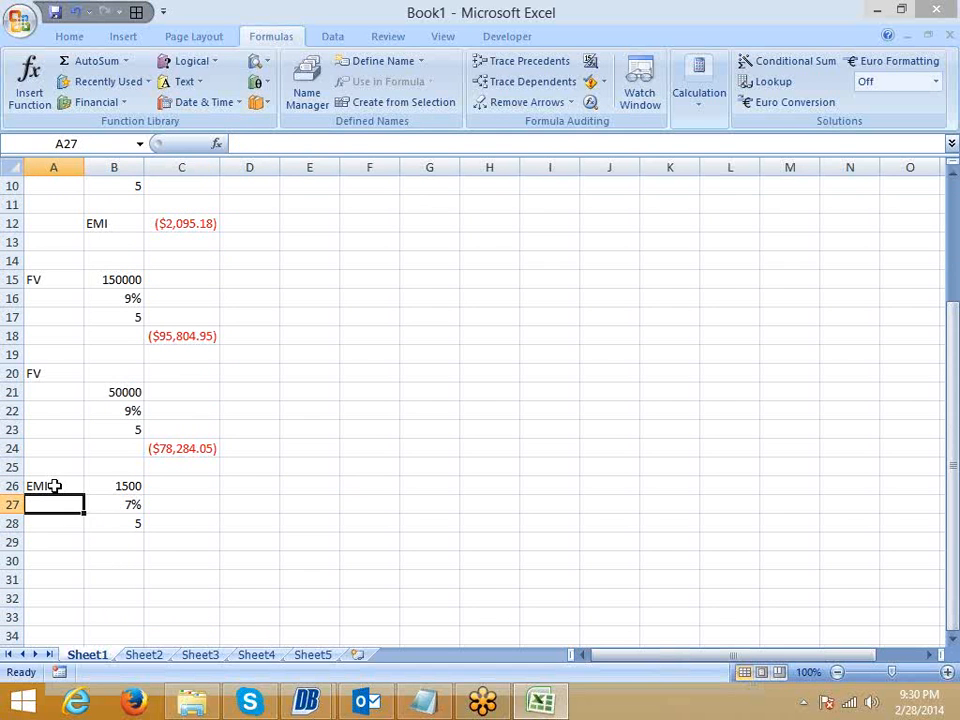
left_click(116, 392)
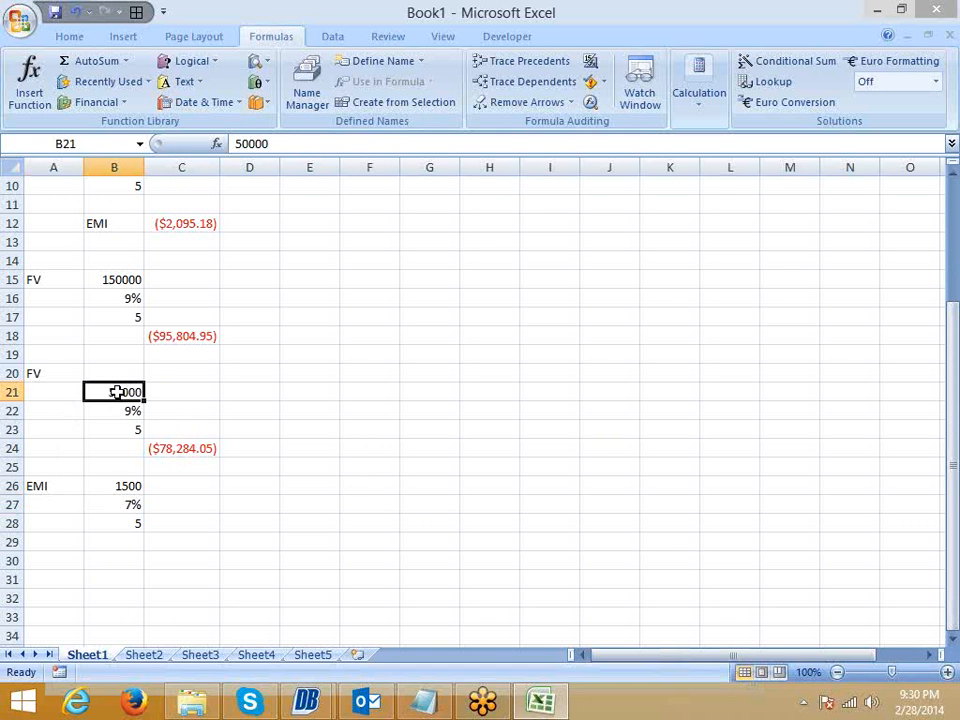
In C29, calculate the future value of the monthly payments with FV, using B27/12 as rate, B28*12 as periods and B26 as payment.
left_click(179, 545)
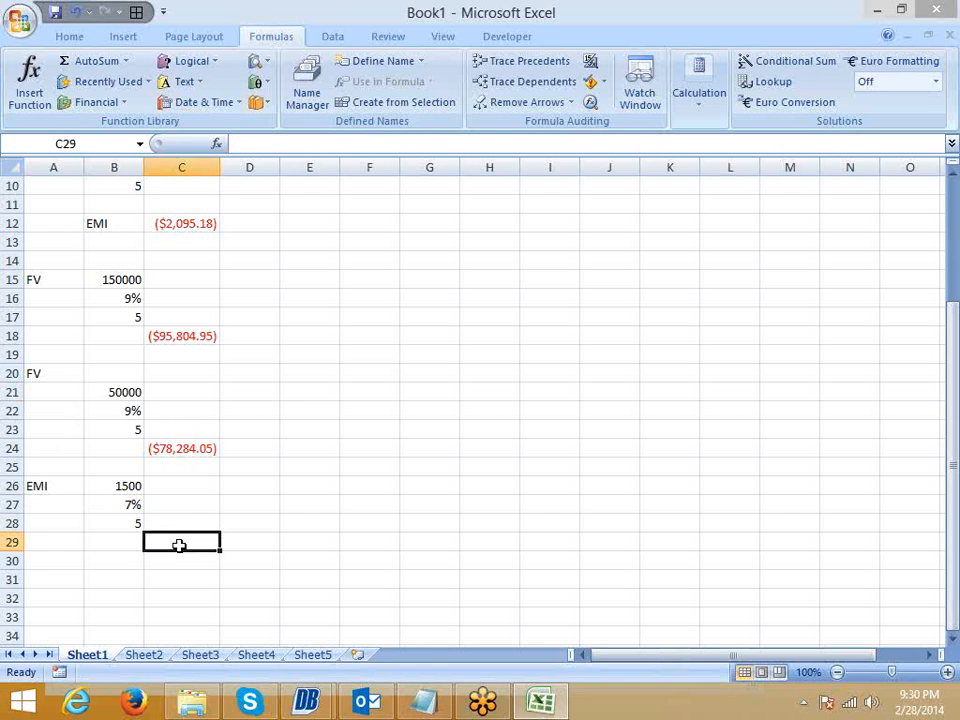
type("=")
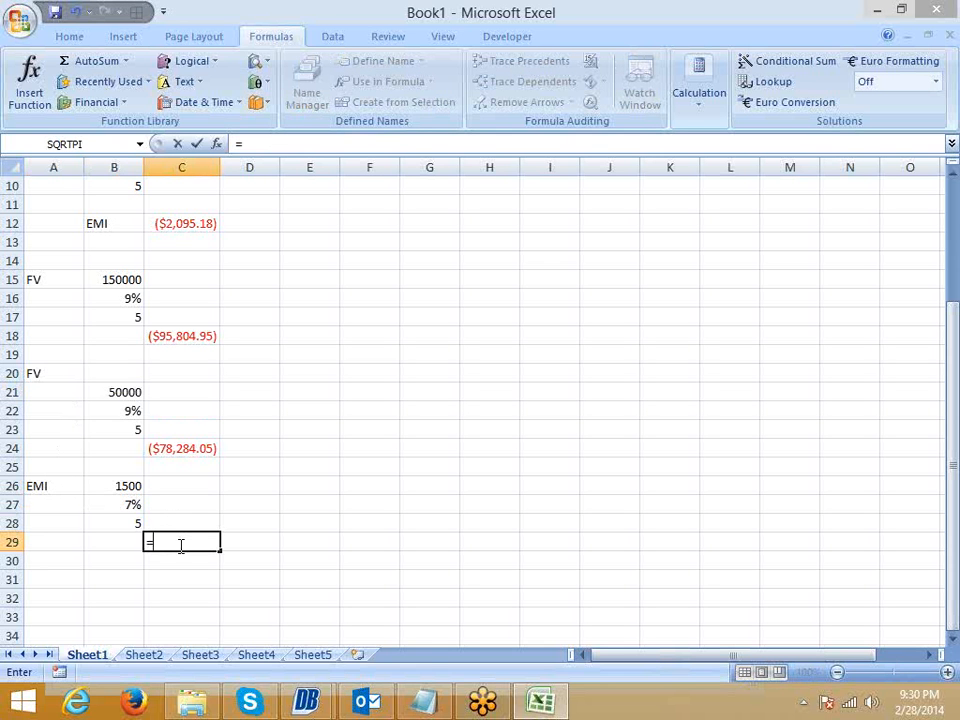
type("fv")
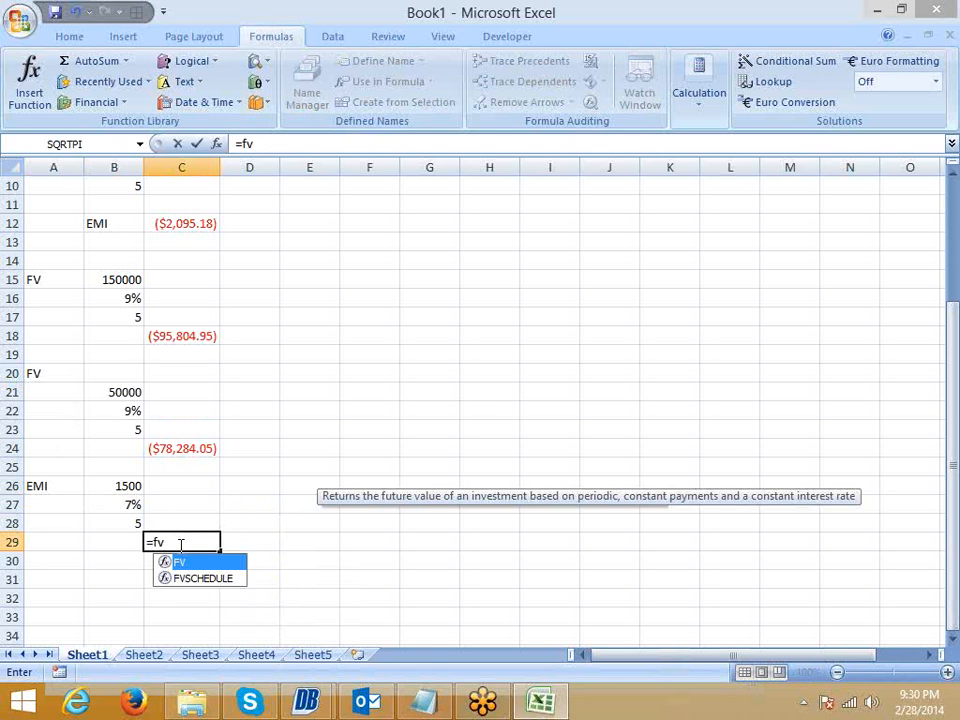
key("Tab")
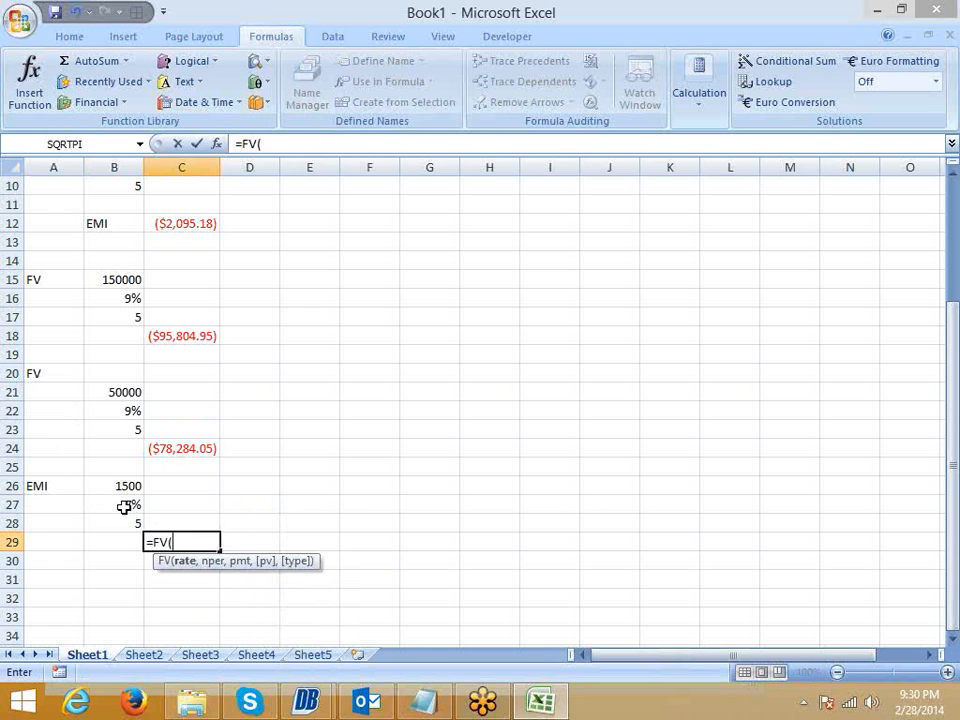
left_click(122, 507)
type("/12,")
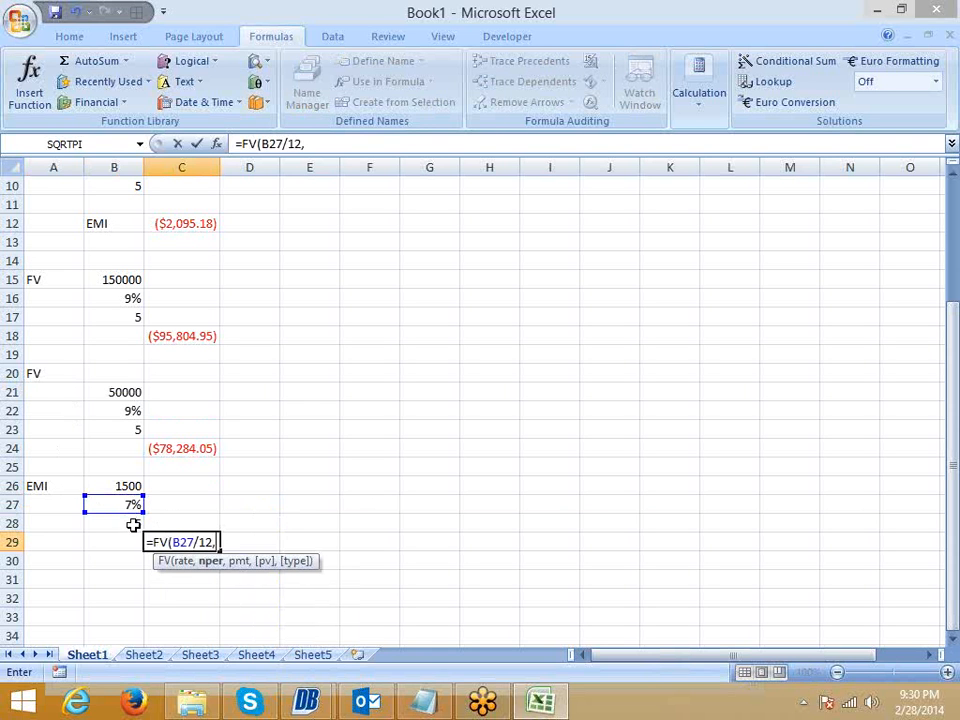
left_click(133, 524)
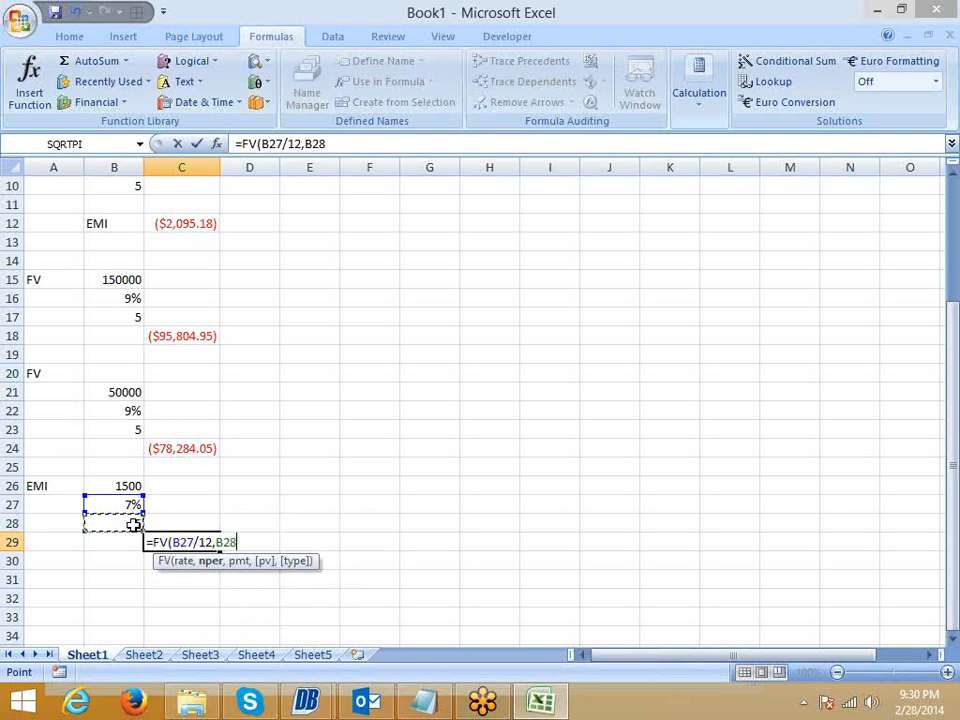
type("*12,")
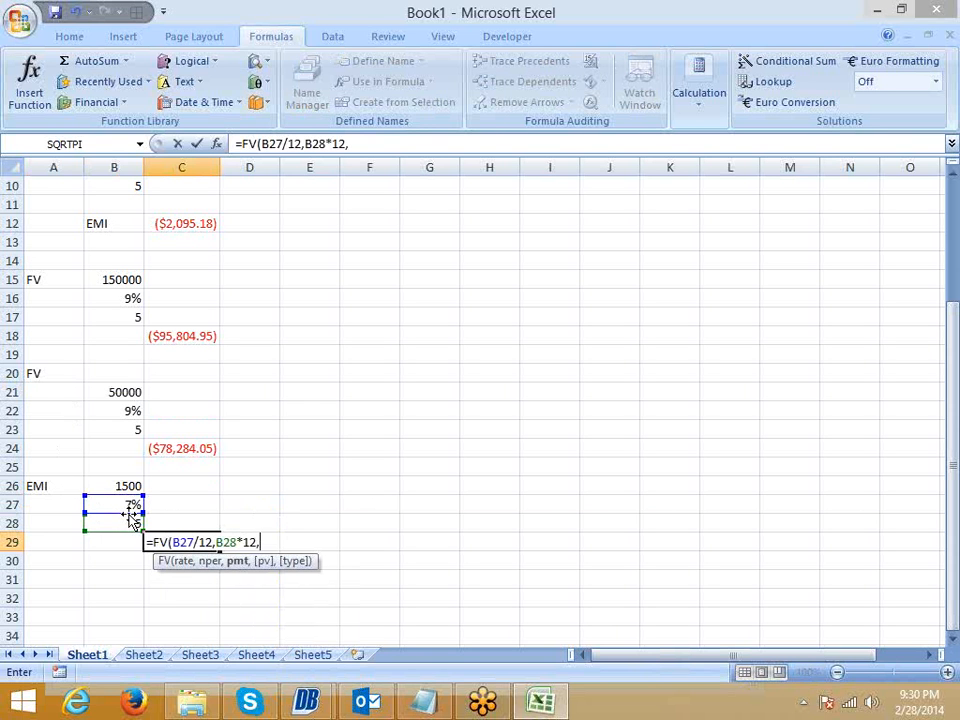
left_click(128, 485)
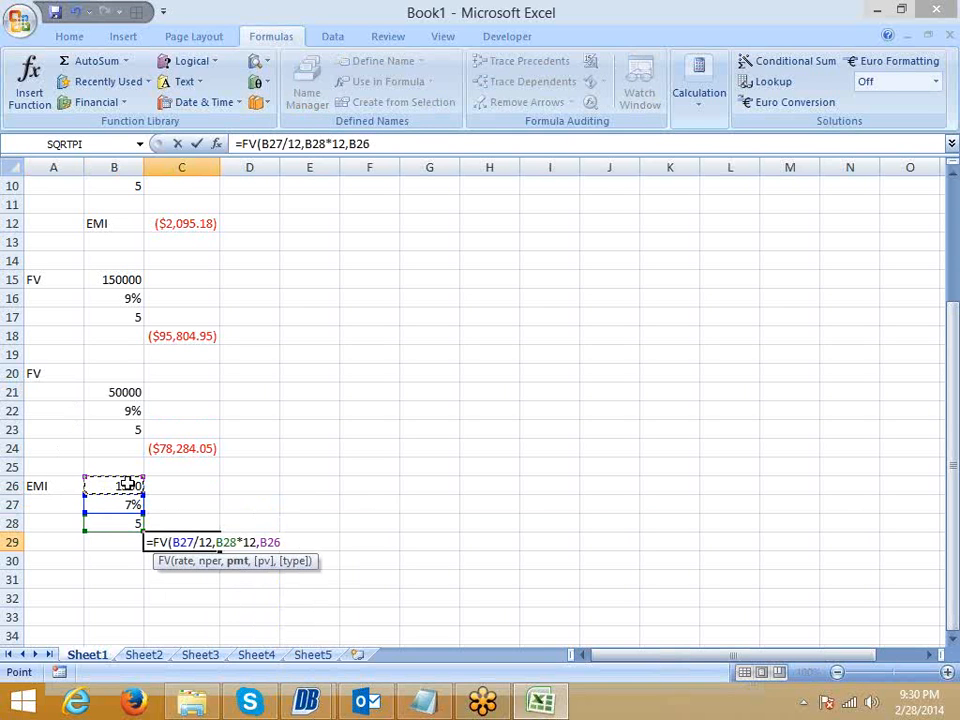
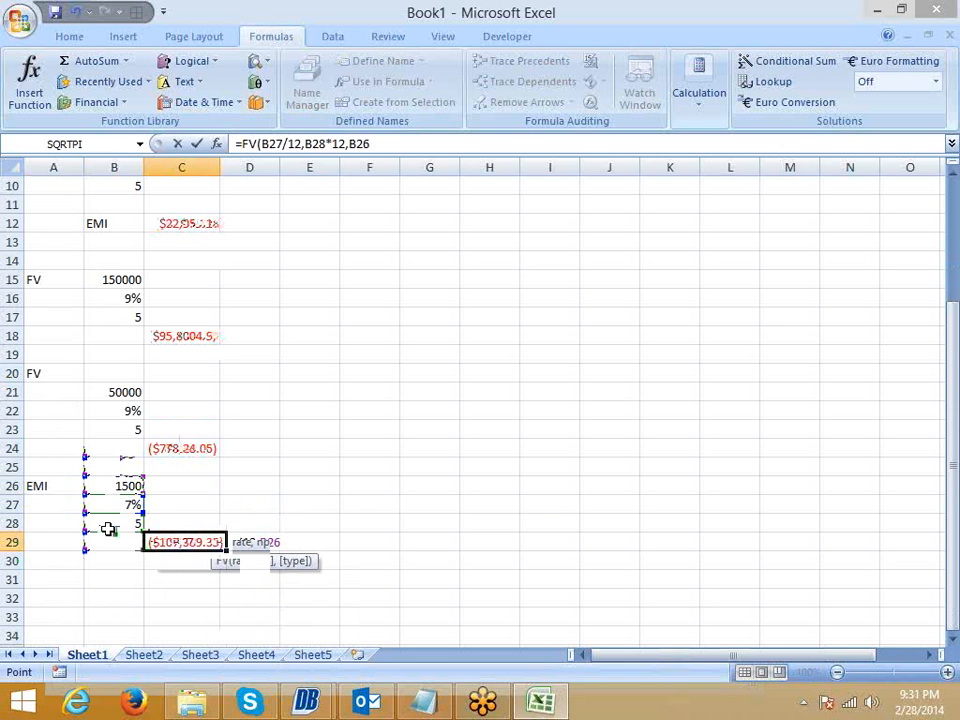
left_click(108, 552)
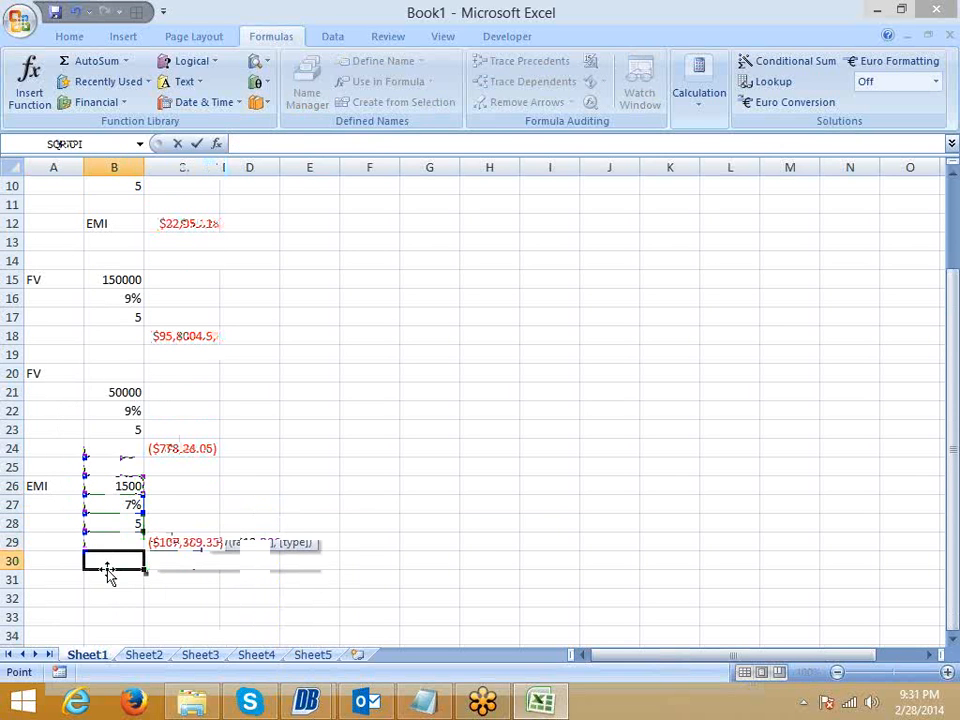
scroll(111, 560, "up", 3)
scroll(114, 560, "down", 4)
scroll(139, 555, "up", 4)
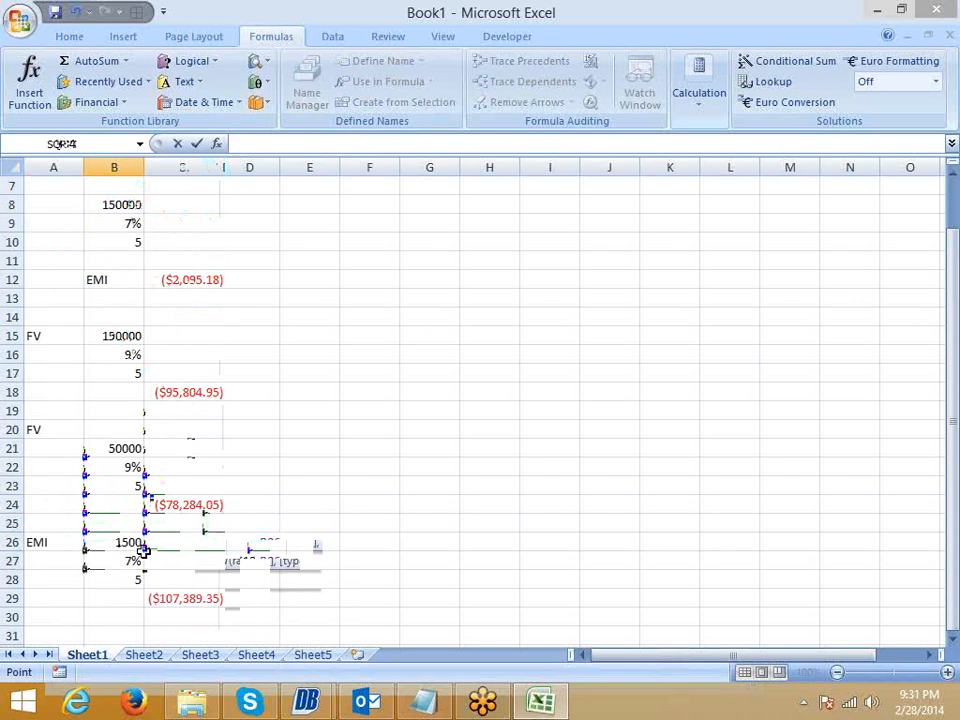
left_click(358, 340)
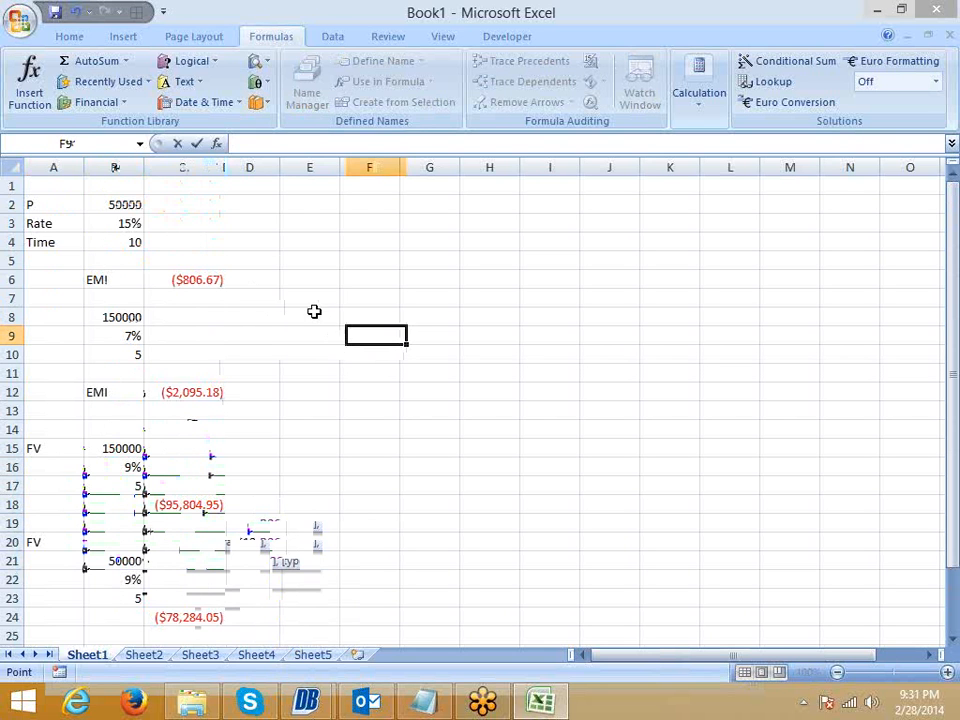
left_click(321, 223)
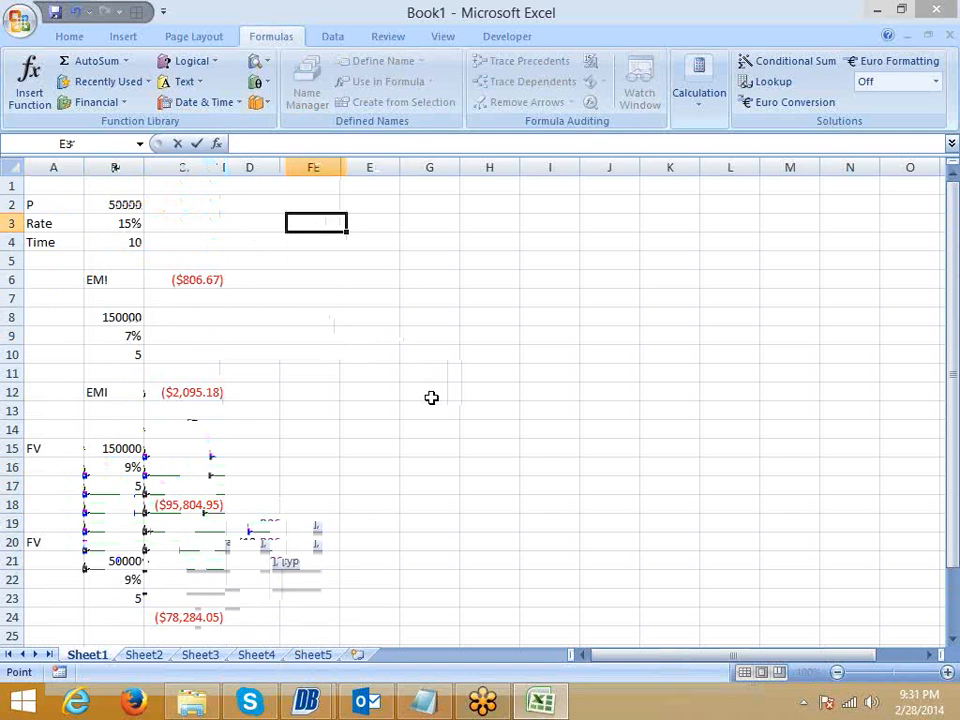
type("=p")
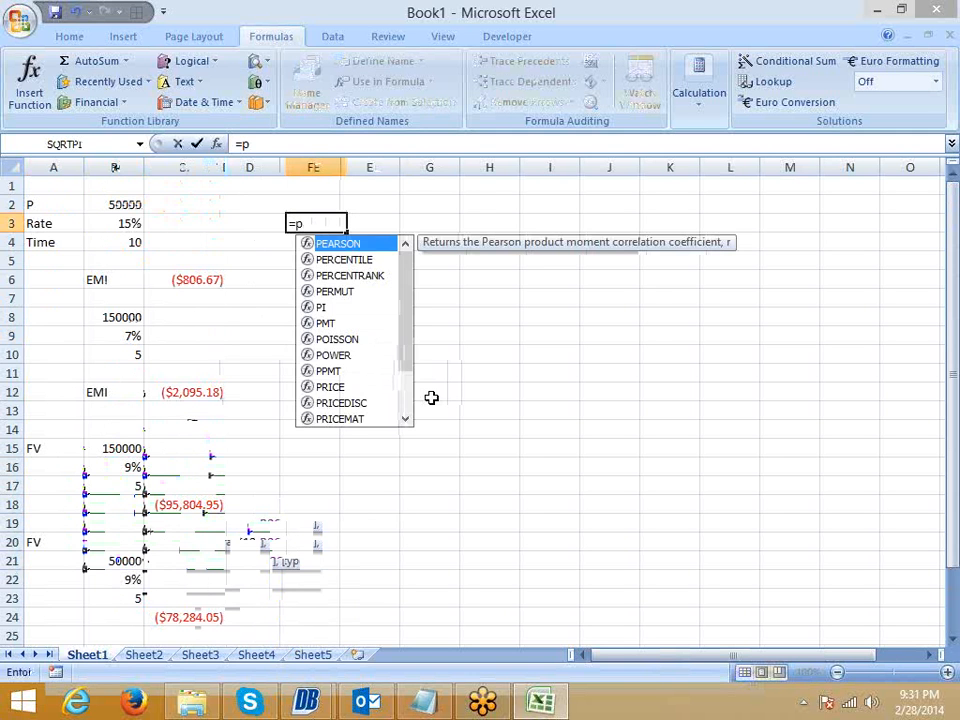
type("mt")
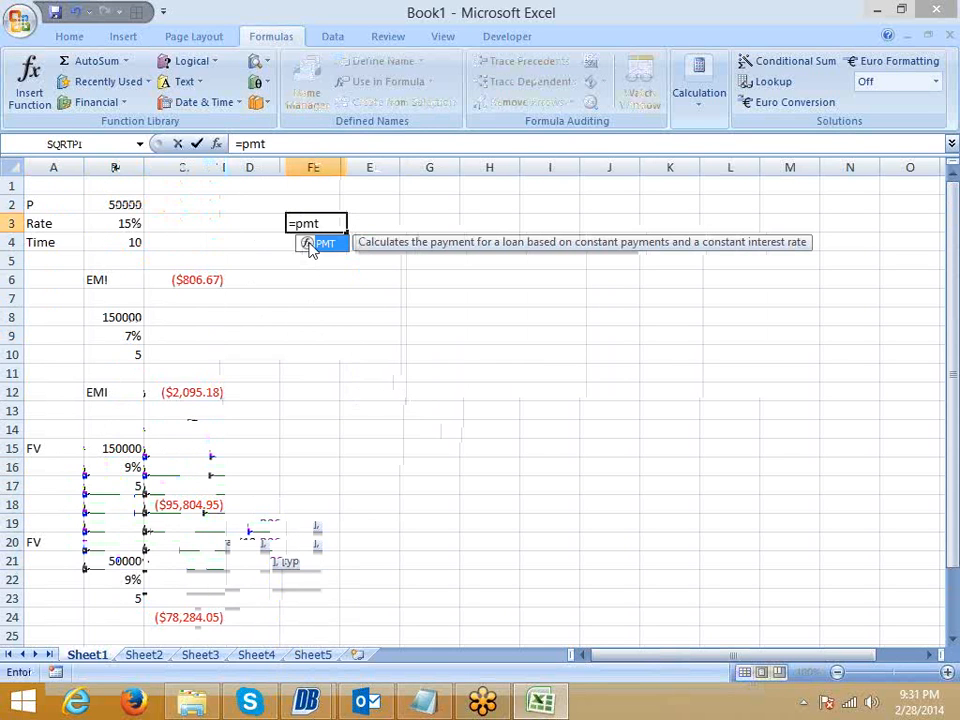
key("Escape")
key("Escape")
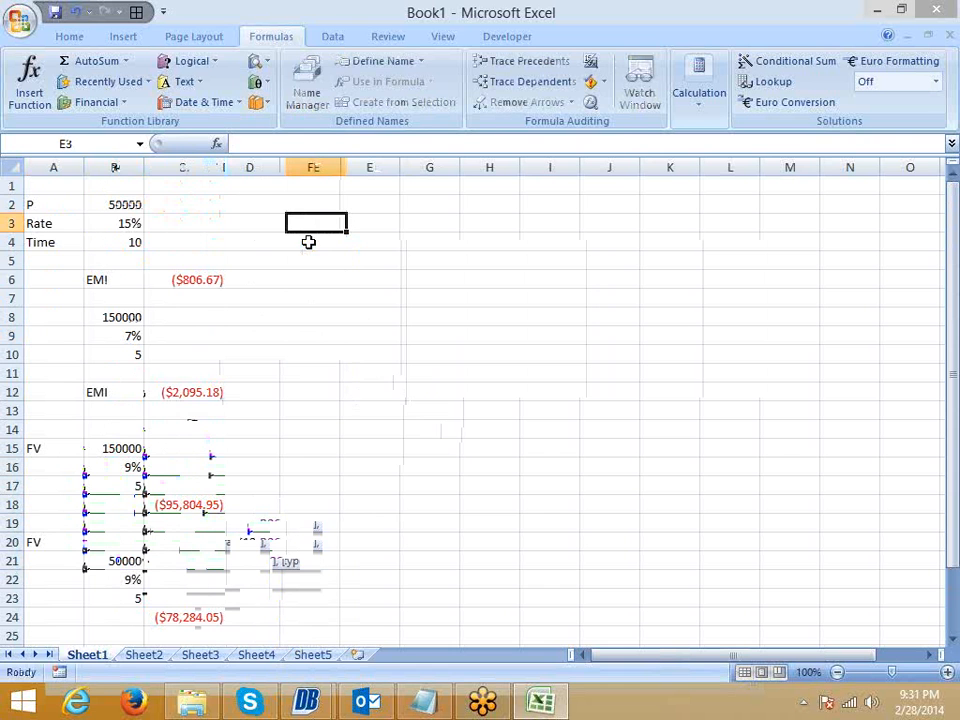
Search the function library for pmt and read the help topic on the PMT function's syntax and arguments.
left_click(216, 144)
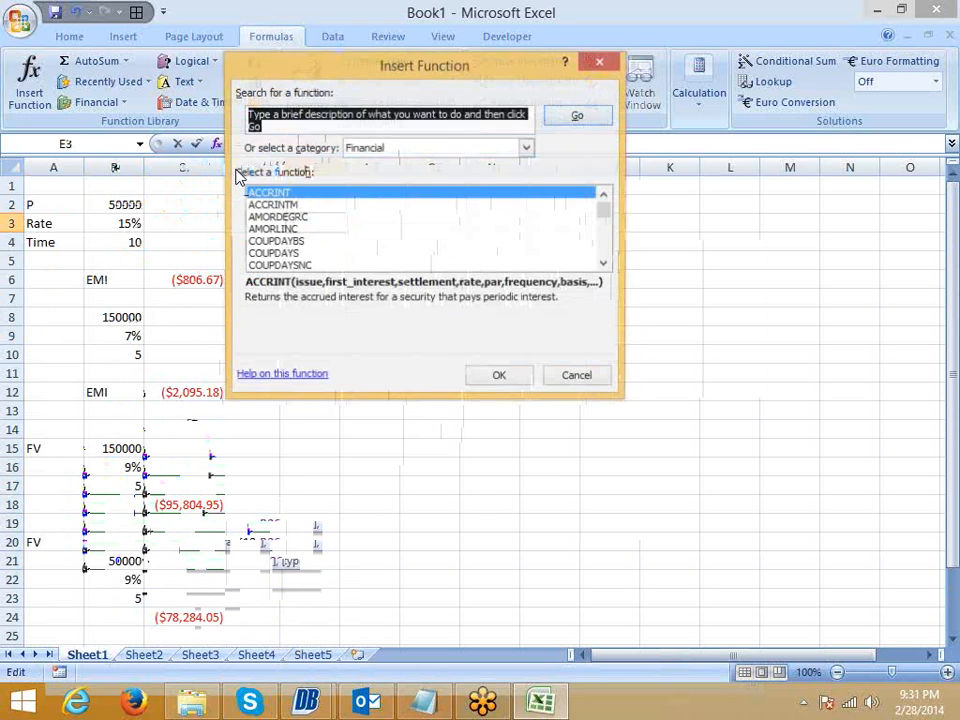
type("p")
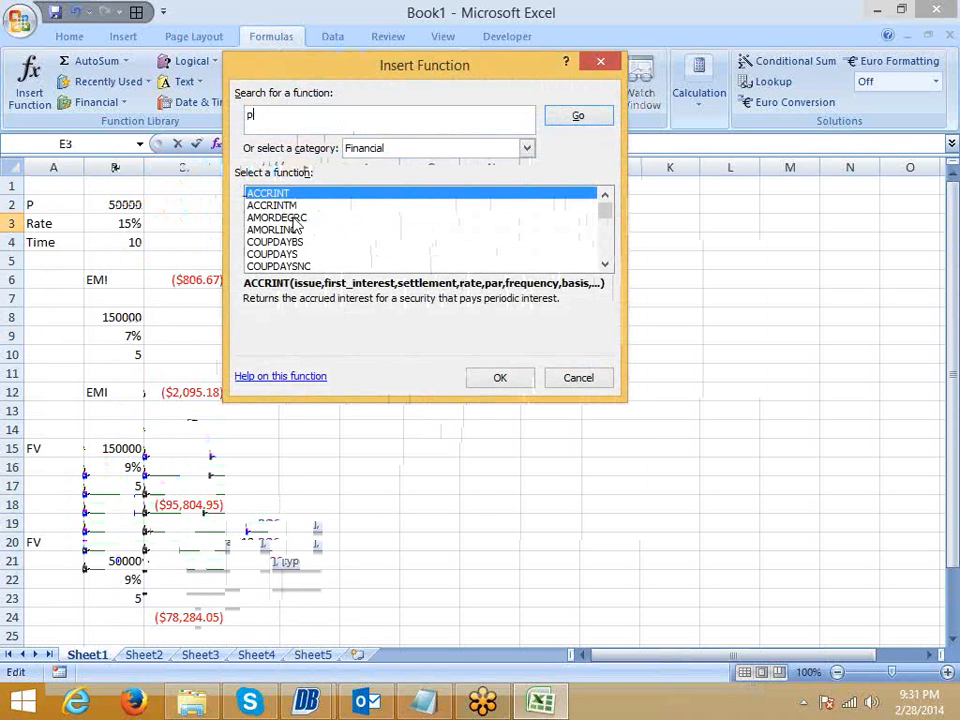
type("mt")
left_click(580, 124)
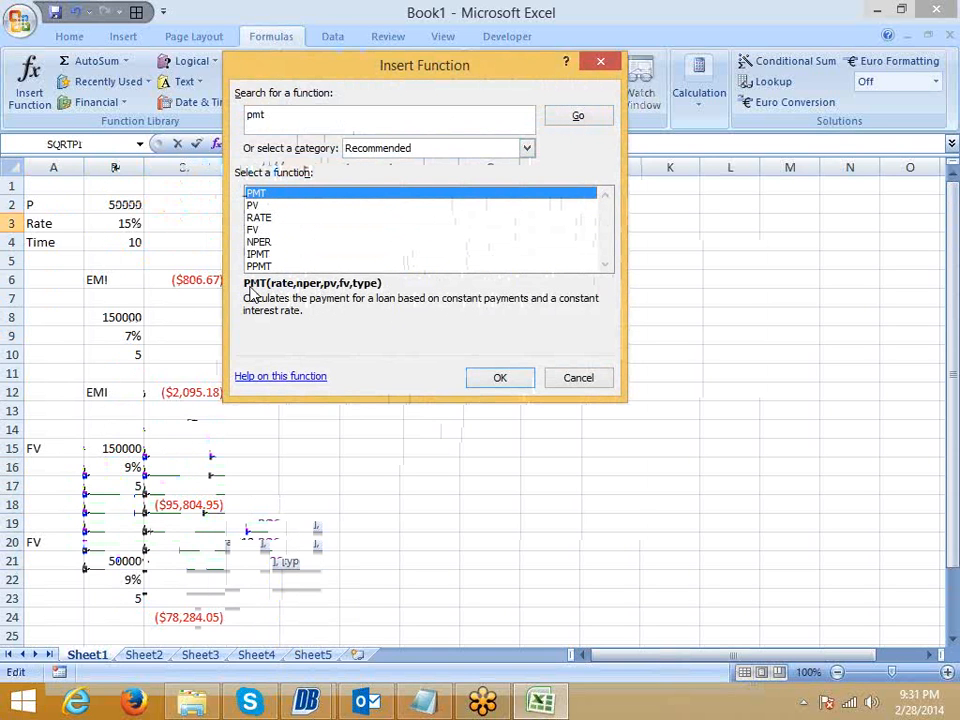
left_click(264, 378)
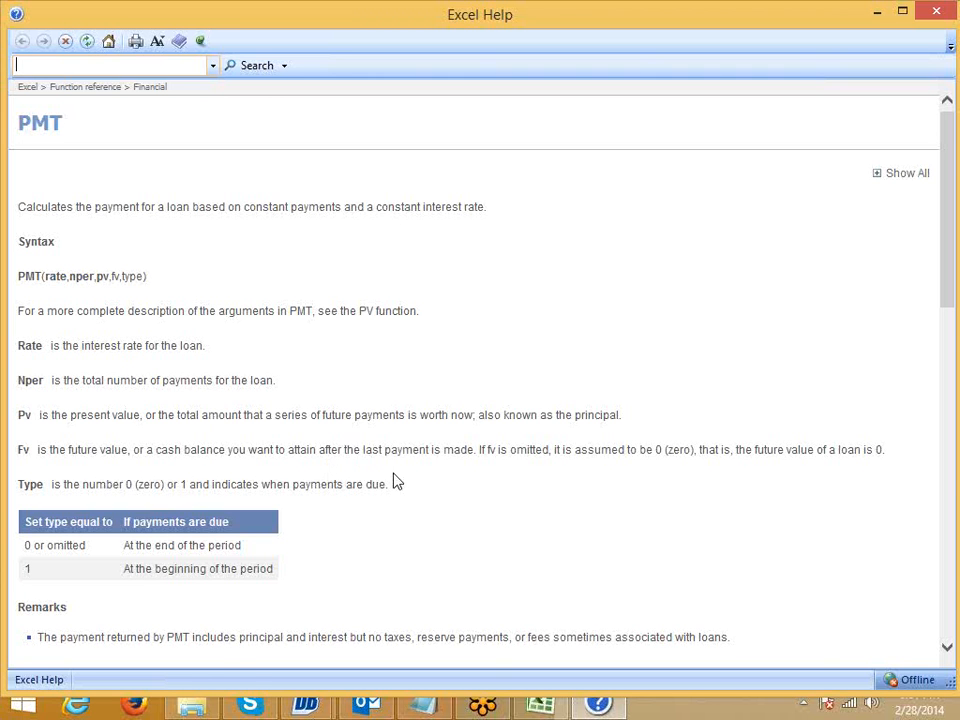
left_click(272, 642)
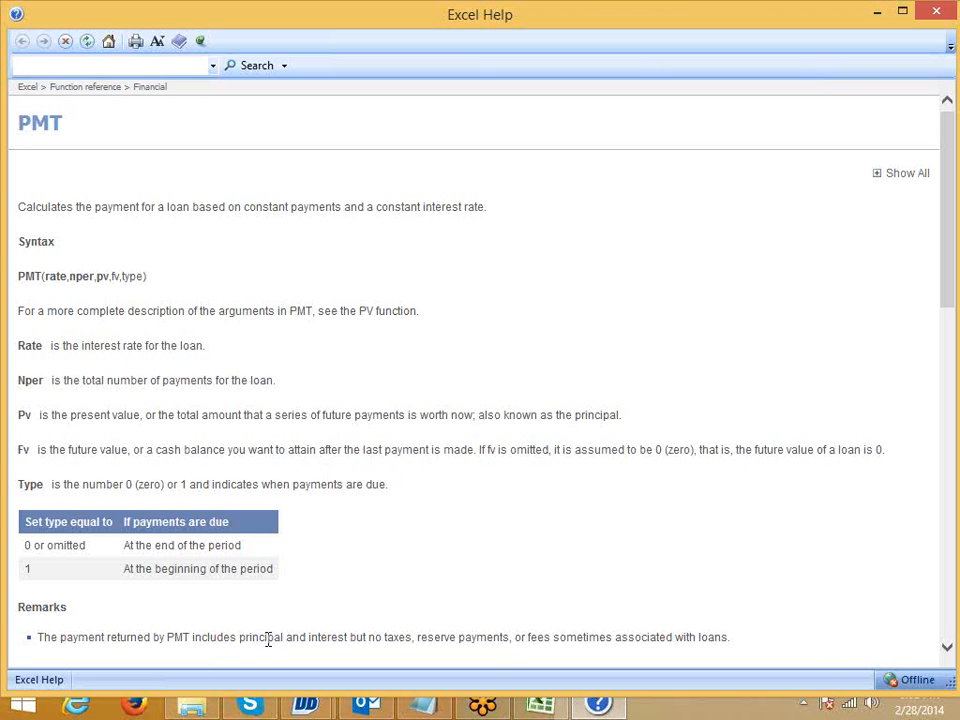
left_click(937, 12)
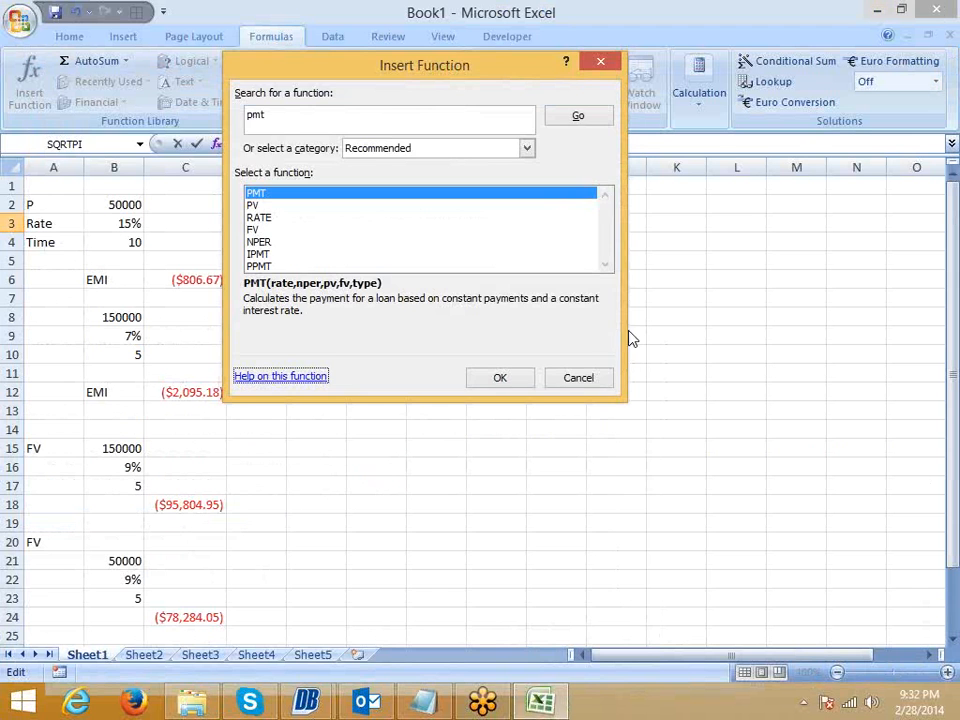
left_click(594, 381)
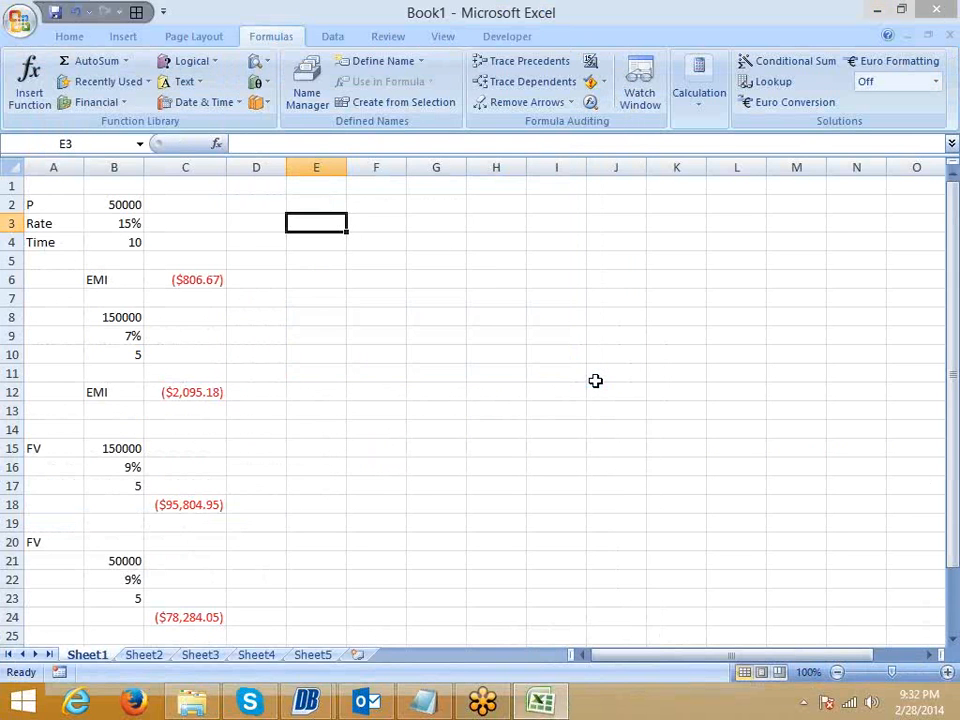
left_click(380, 486)
scroll(380, 486, "down", 3)
scroll(379, 486, "up", 3)
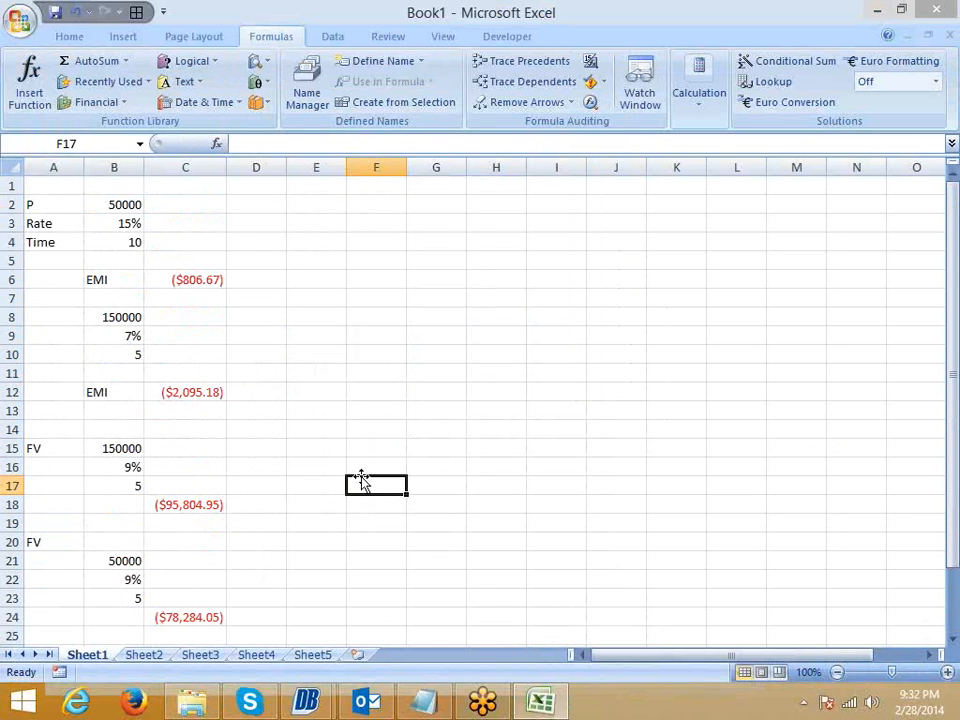
left_click(342, 245)
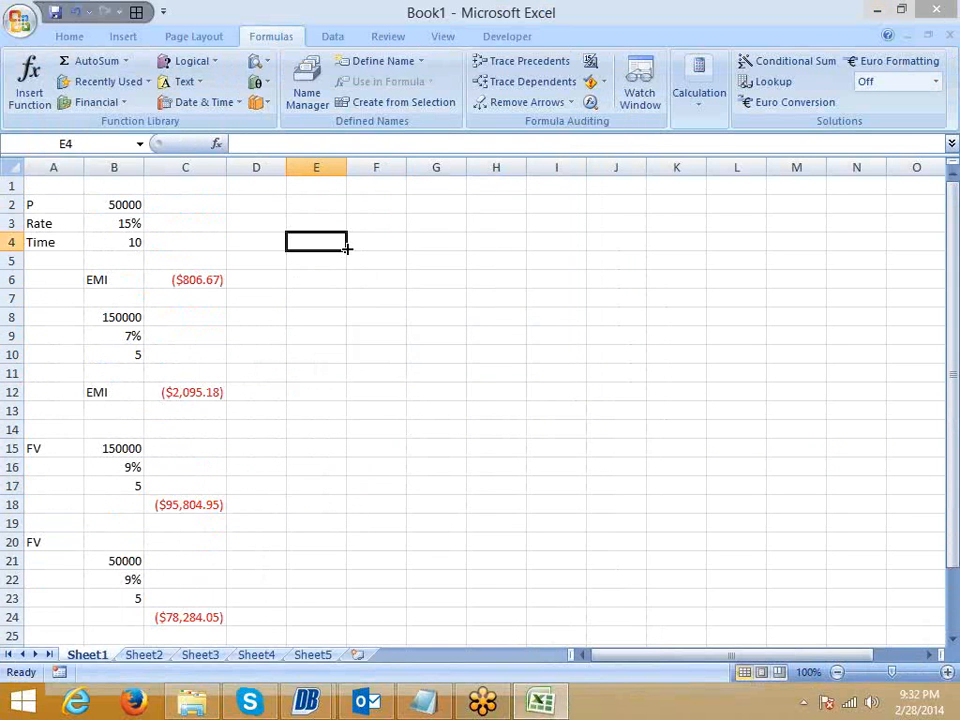
left_click(257, 204)
left_click(133, 208)
left_click(298, 223)
left_click(292, 316)
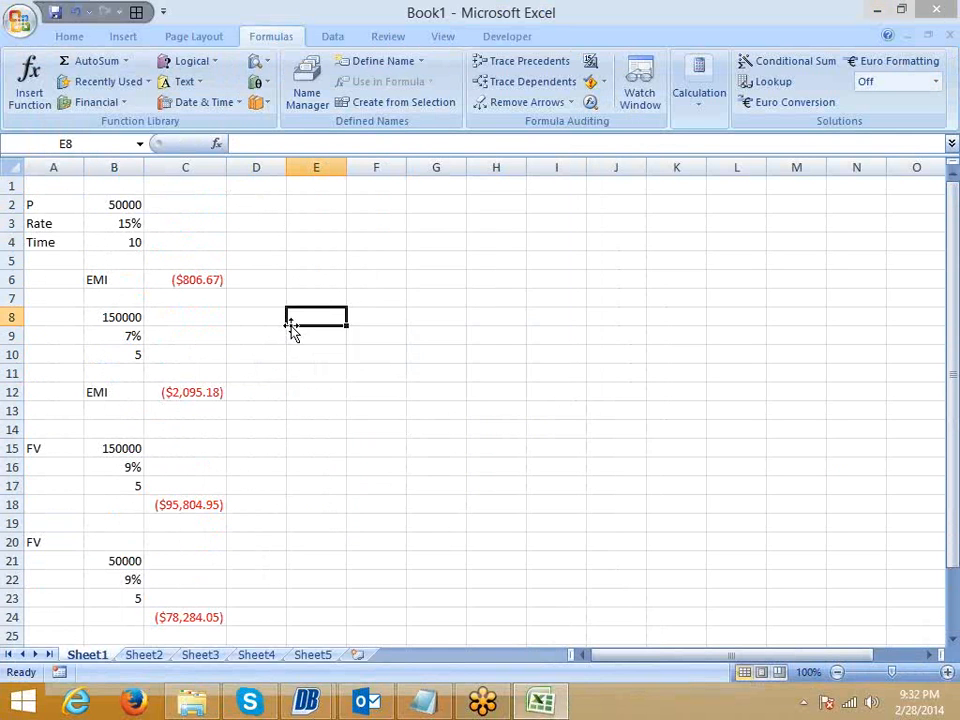
left_click(315, 390)
scroll(324, 398, "down", 5)
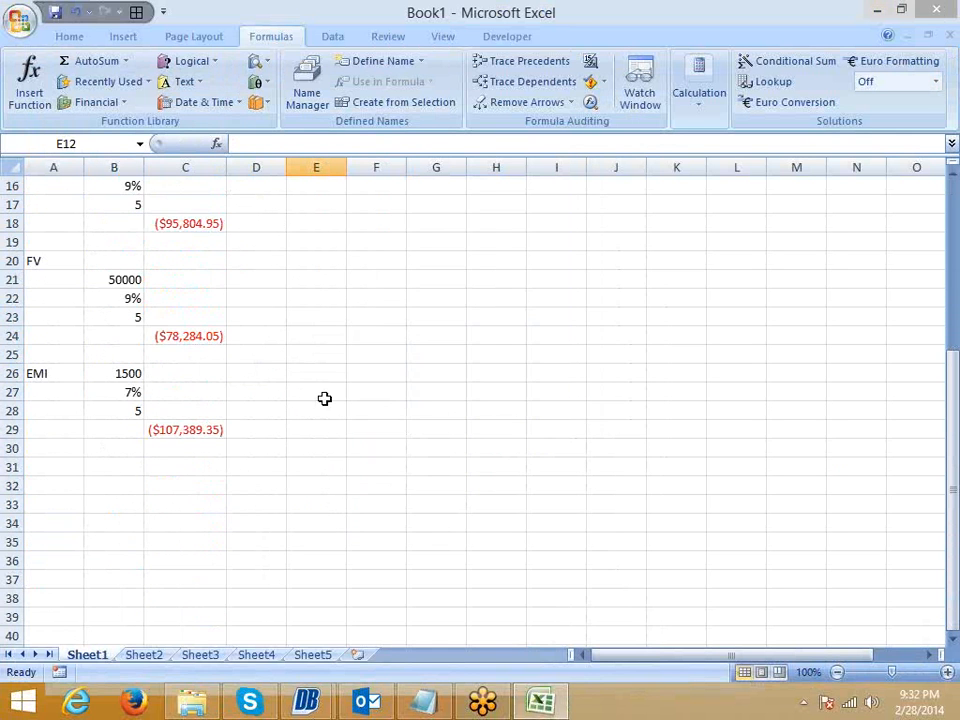
Calculate depreciation in E12 with DDB, using cost 25000, salvage 2000, life 5 and period 1, and move the result to E18.
left_click(105, 103)
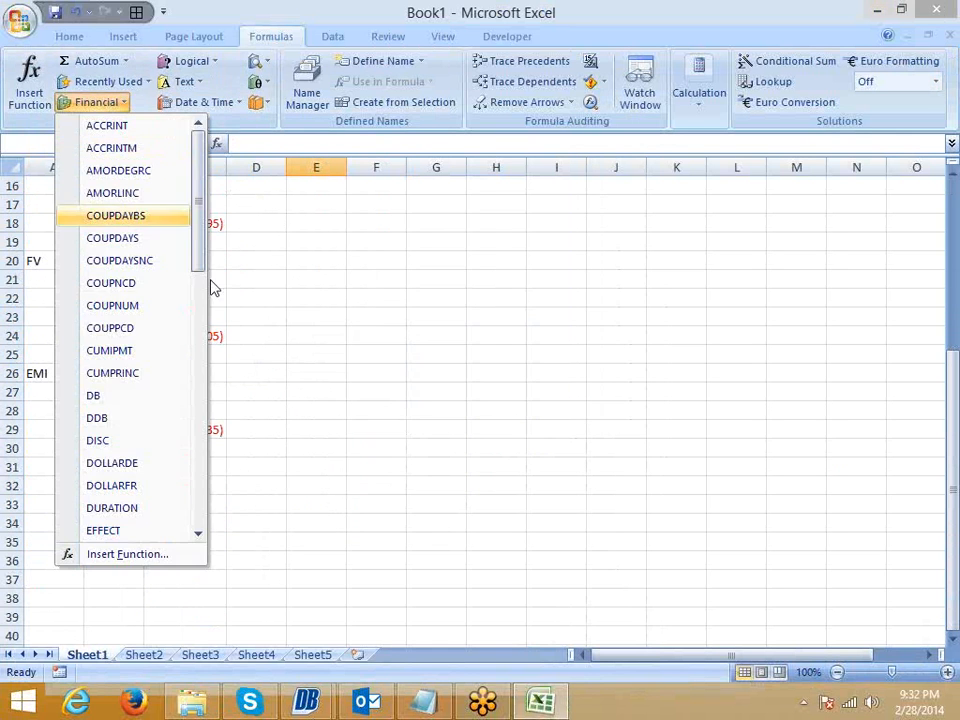
left_click(134, 420)
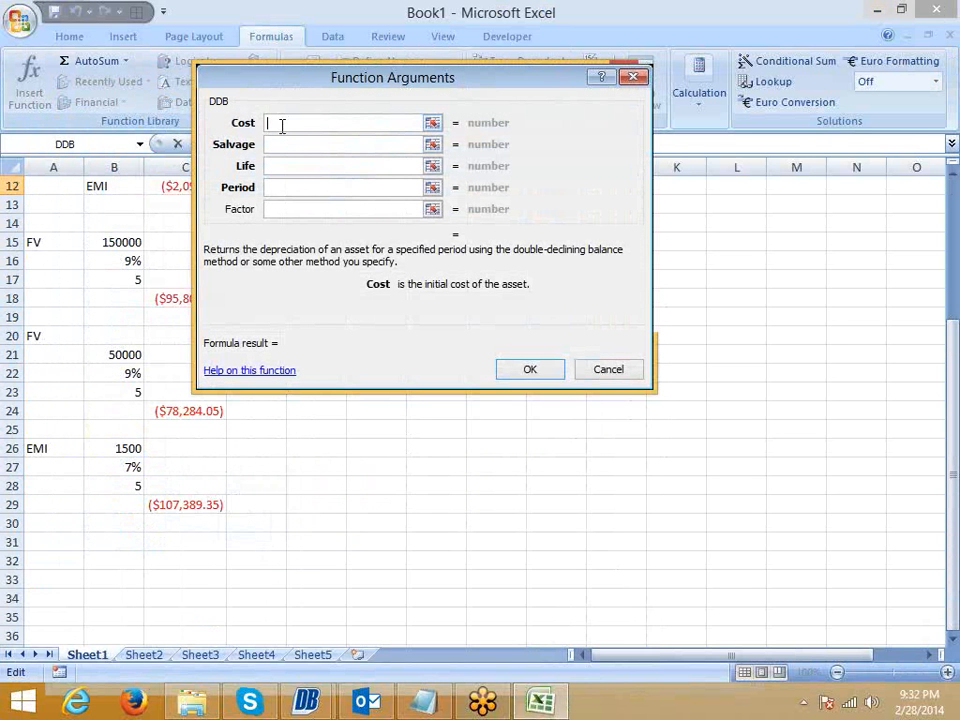
type("25000")
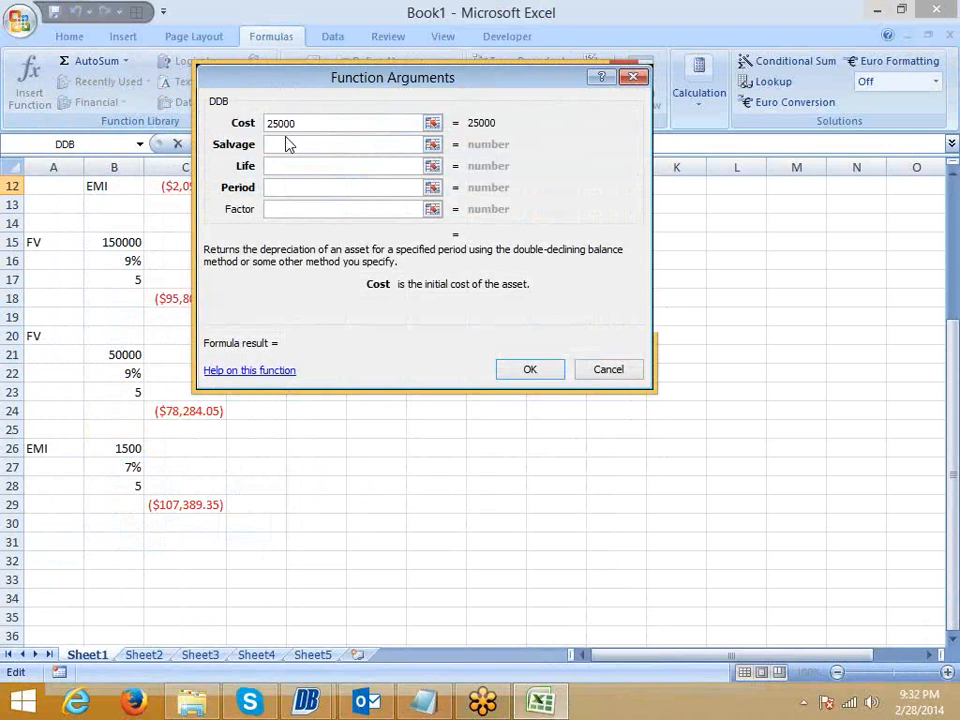
left_click(288, 143)
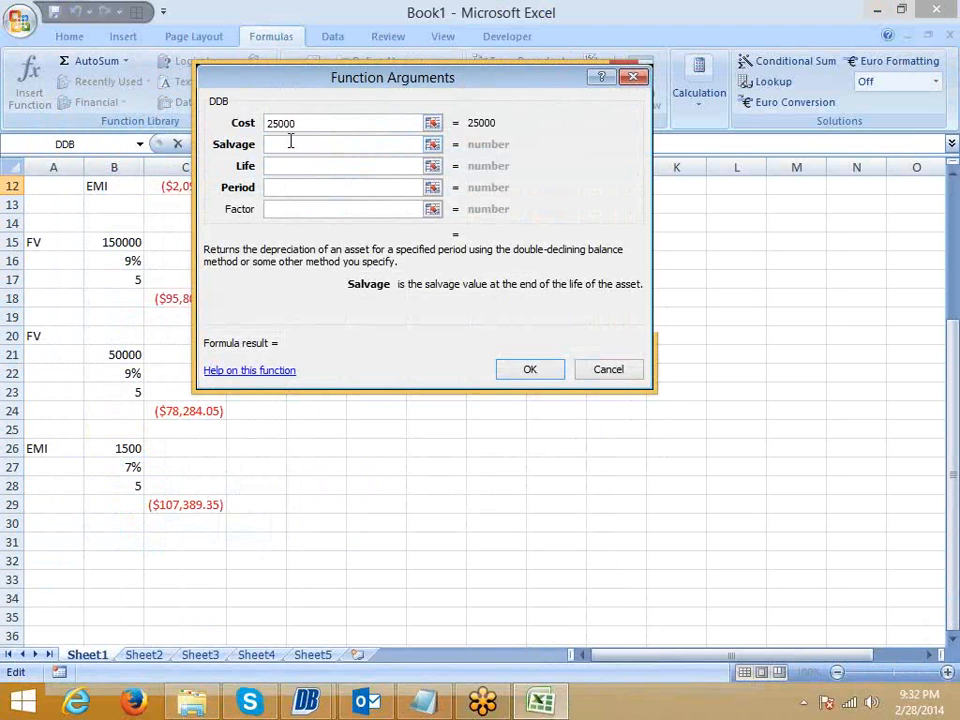
type("2000")
left_click(285, 165)
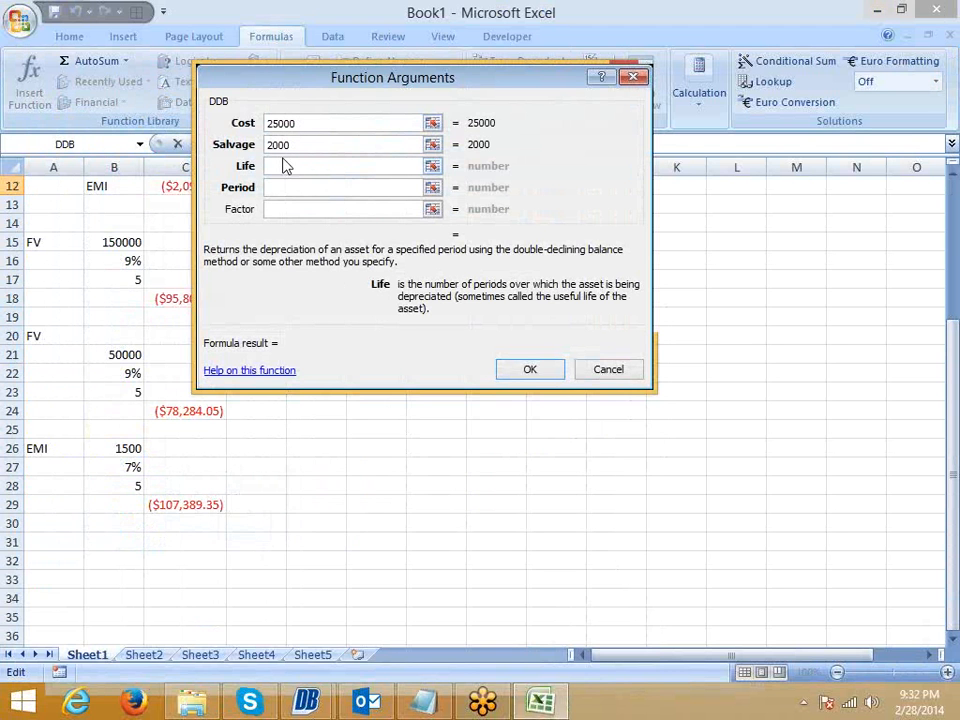
type("5")
left_click(288, 193)
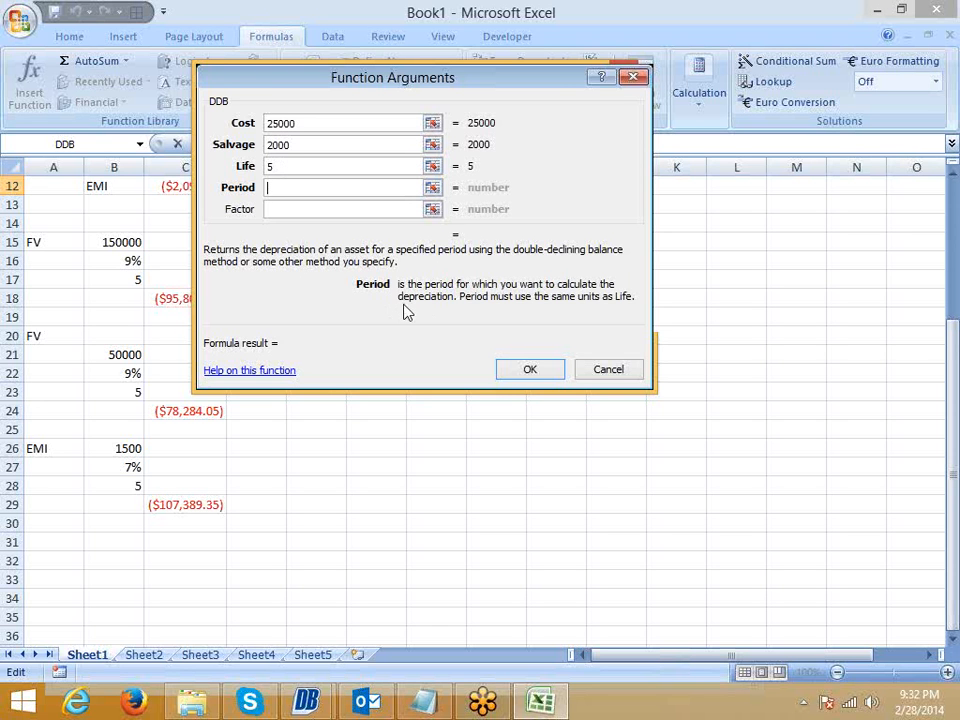
type("1")
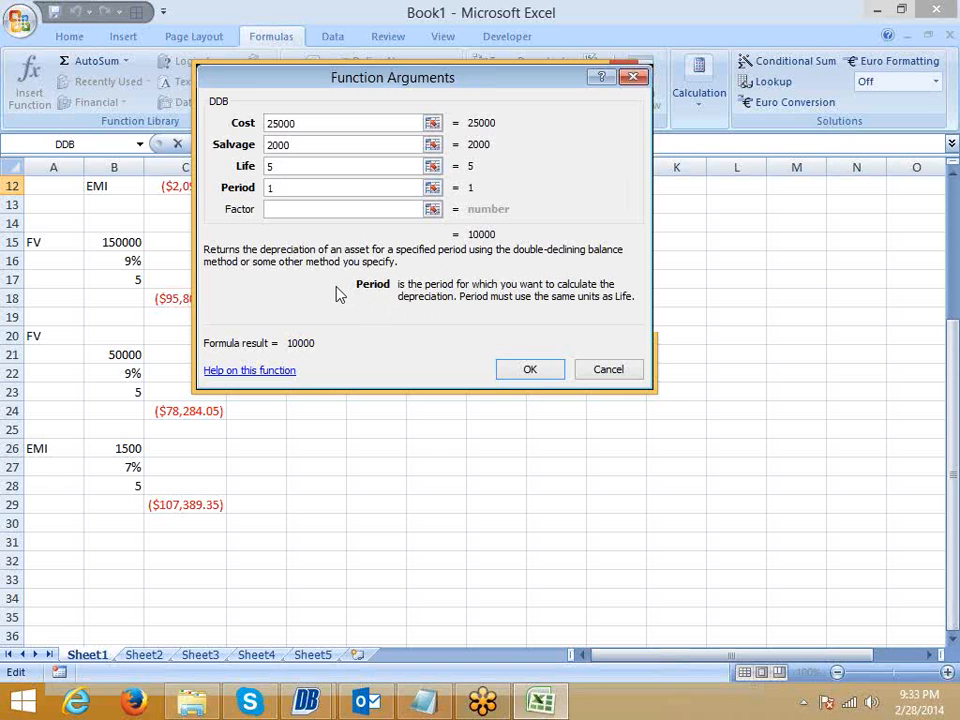
left_click(531, 372)
left_click_drag(313, 201, 334, 298)
Enter the asset cost of 25000 in cell E14.
left_click(265, 221)
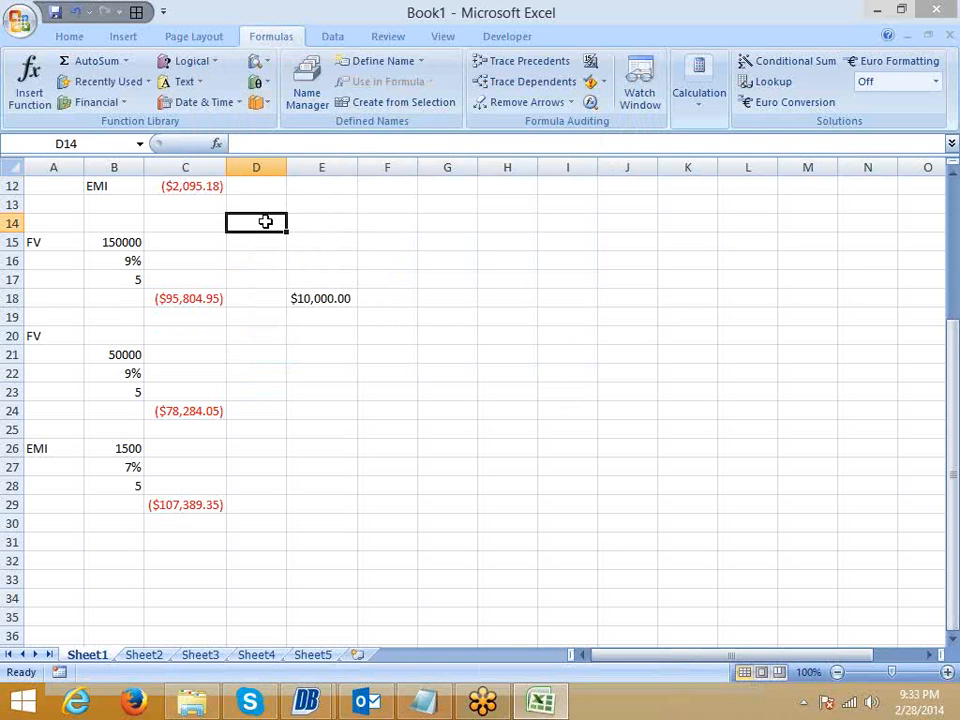
key("Right")
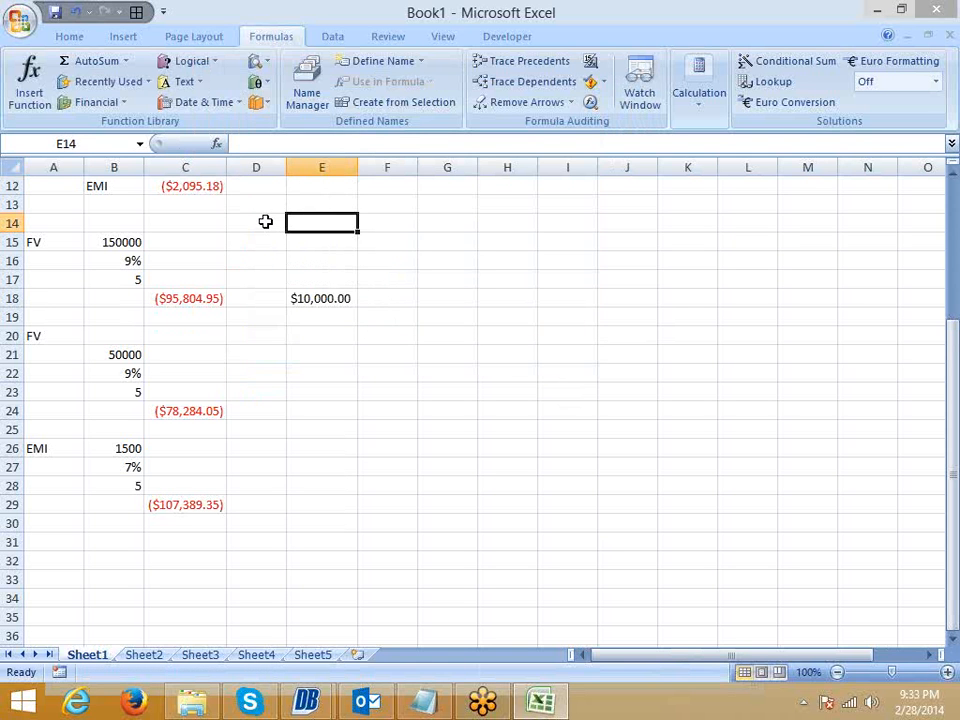
type("25000")
key("Return")
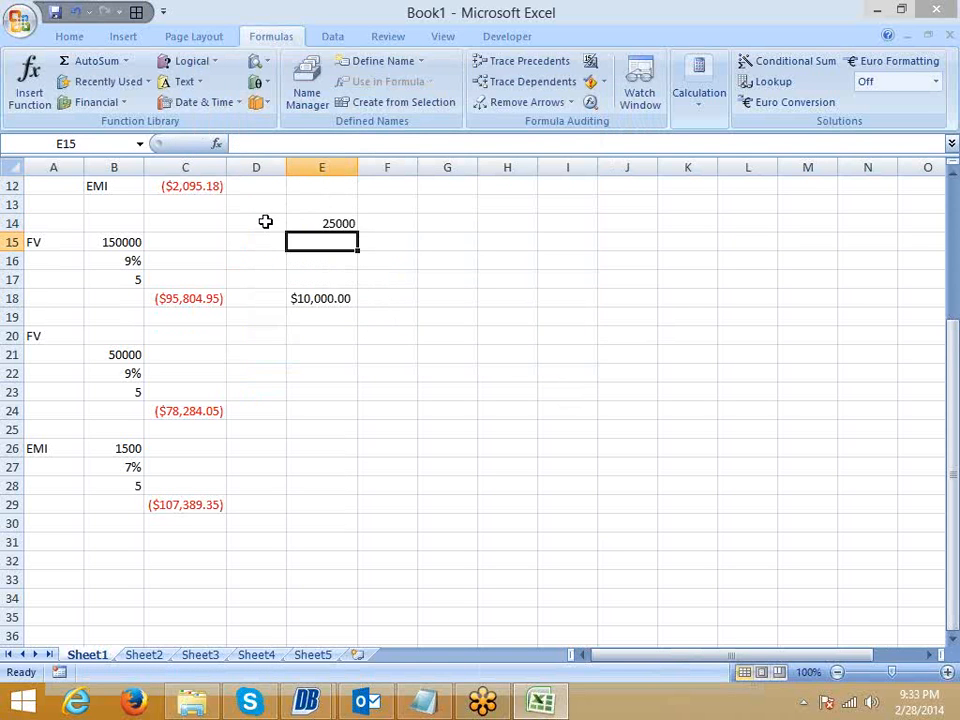
In E15, calculate the asset's remaining value by subtracting the depreciation in E18 from the cost in E14.
key("Up")
key("Right")
key("Down")
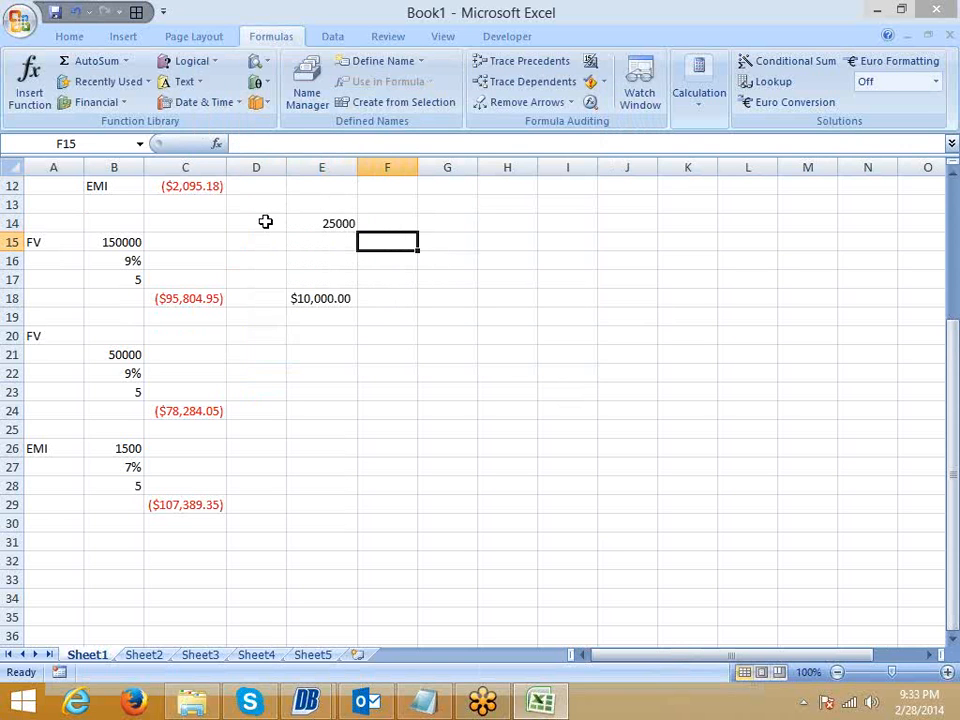
key("Left")
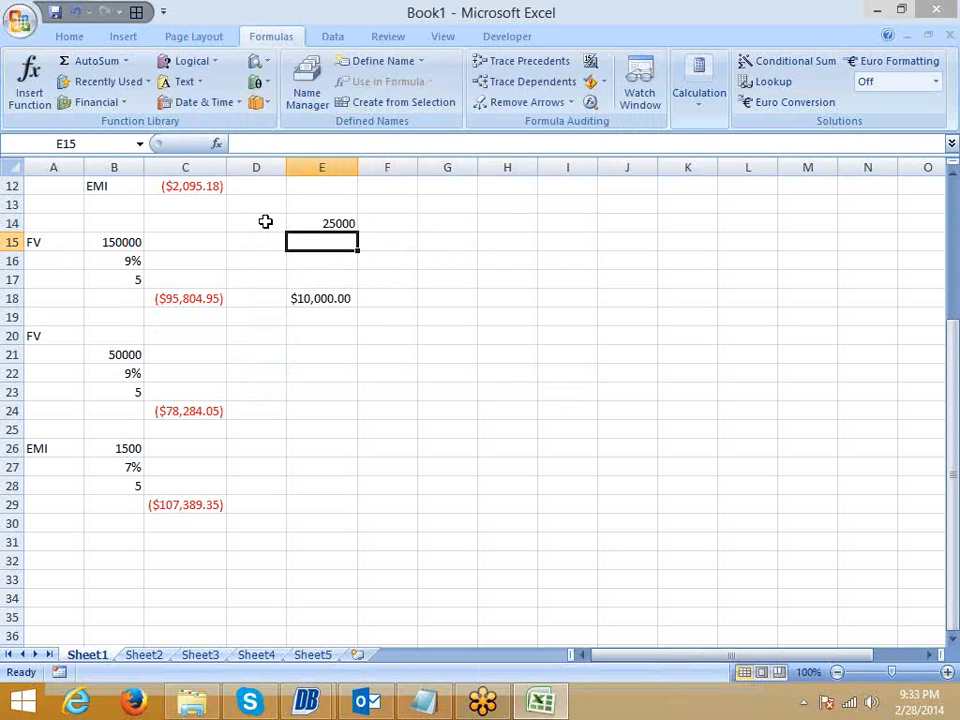
type("=")
key("Up")
type("-")
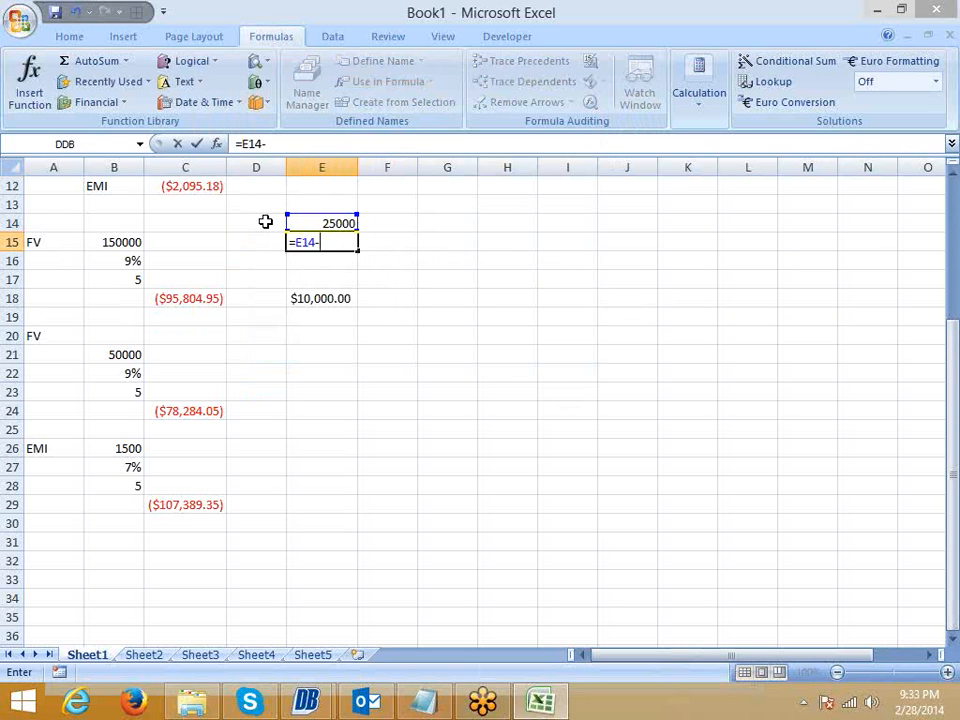
key("Down")
key("Down")
key("Down")
key("Return")
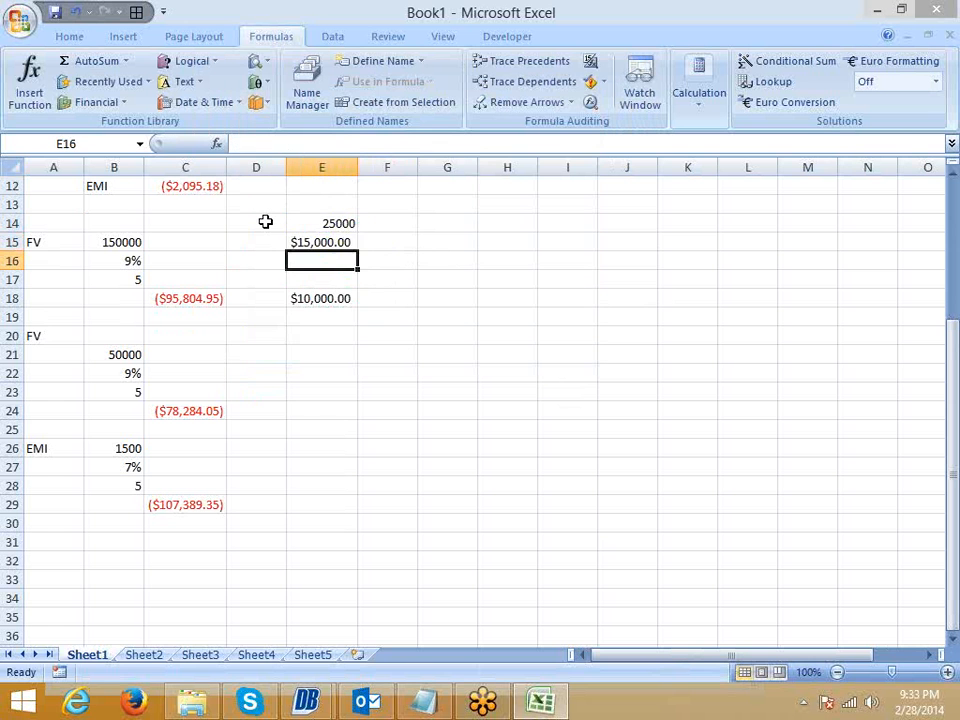
Copy the DDB formula from E18 into E19 and set its period to 2.
key("Up")
key("Down")
key("Down")
key("Down")
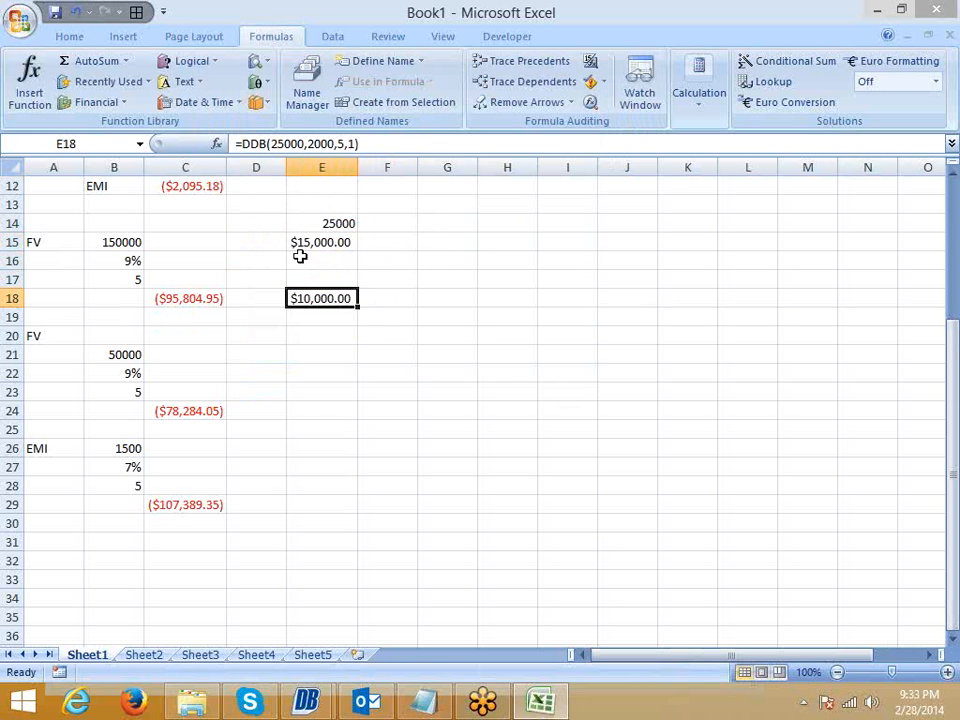
left_click_drag(357, 308, 348, 318)
left_click(348, 318)
left_click(352, 144)
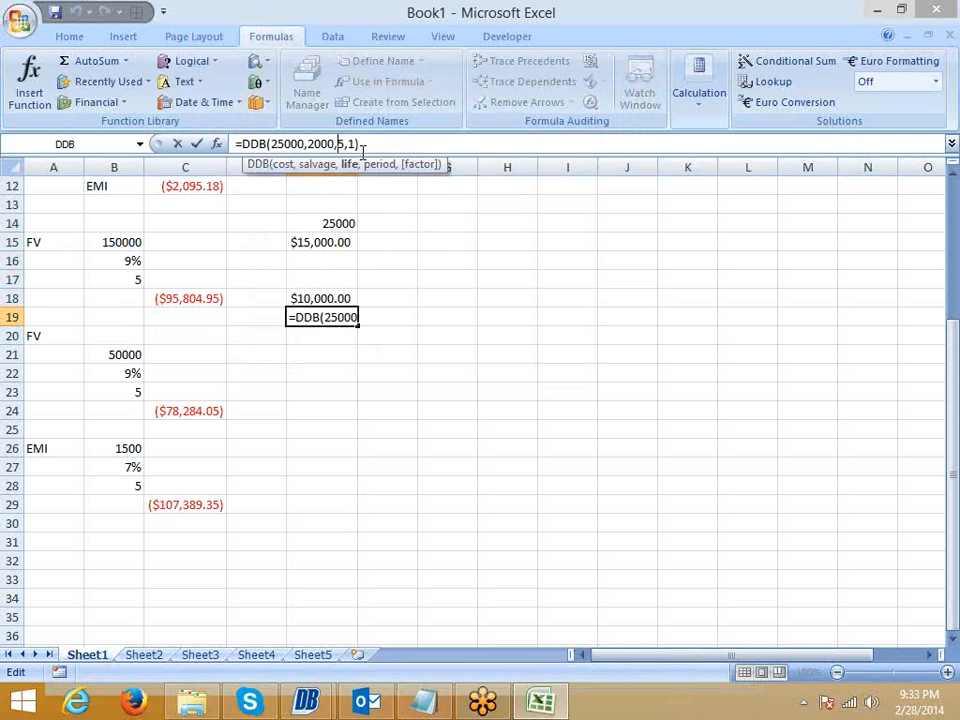
key("BackSpace")
type("2")
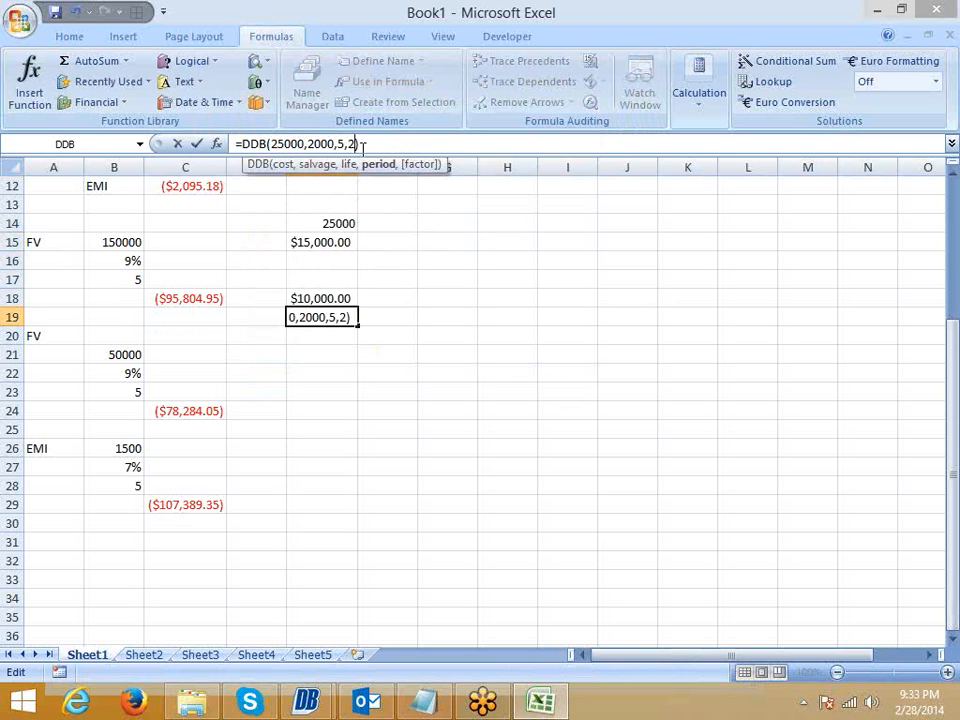
key("Return")
In E16, calculate the remaining value after the second year by subtracting E19 from E15.
left_click(331, 260)
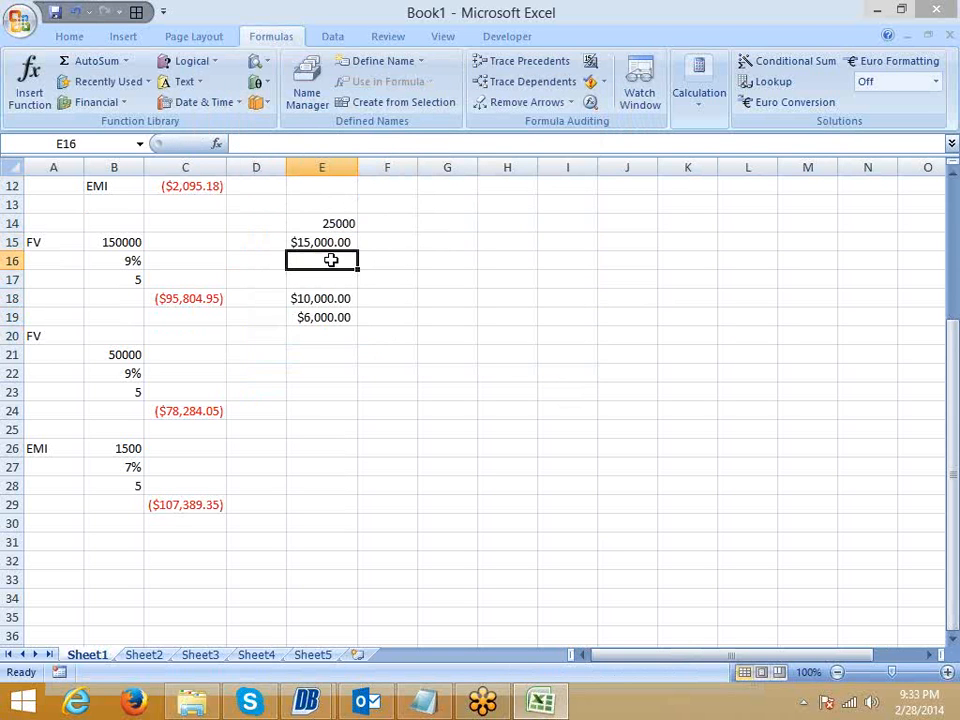
type("=")
key("Up")
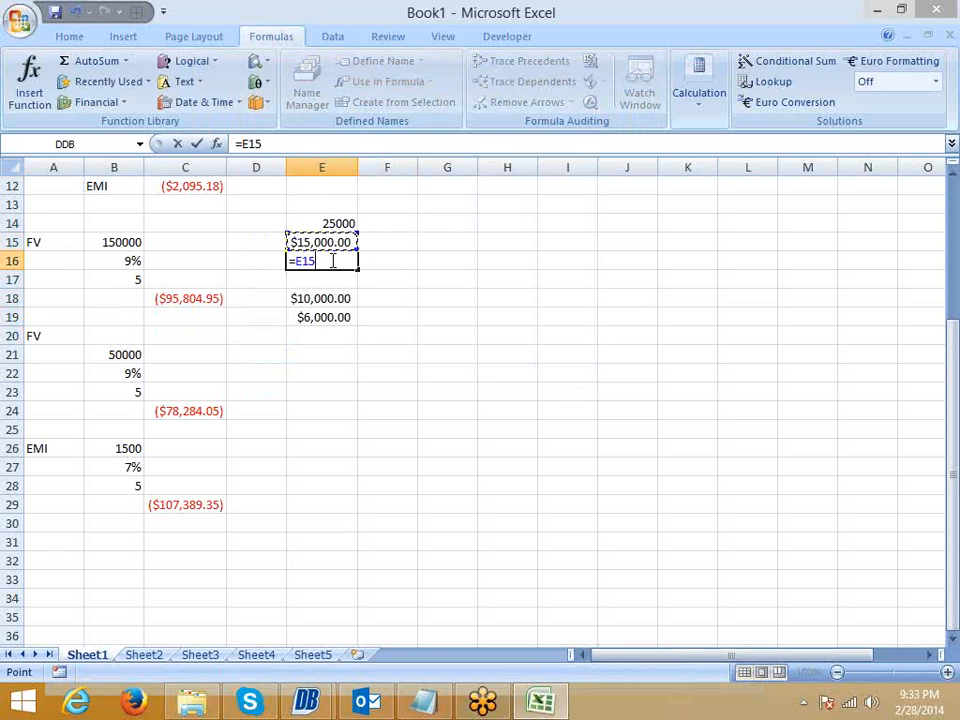
type("-")
left_click(326, 318)
key("Return")
Move the two depreciation formulas in E18:E19 down one row to E19:E20.
key("Down")
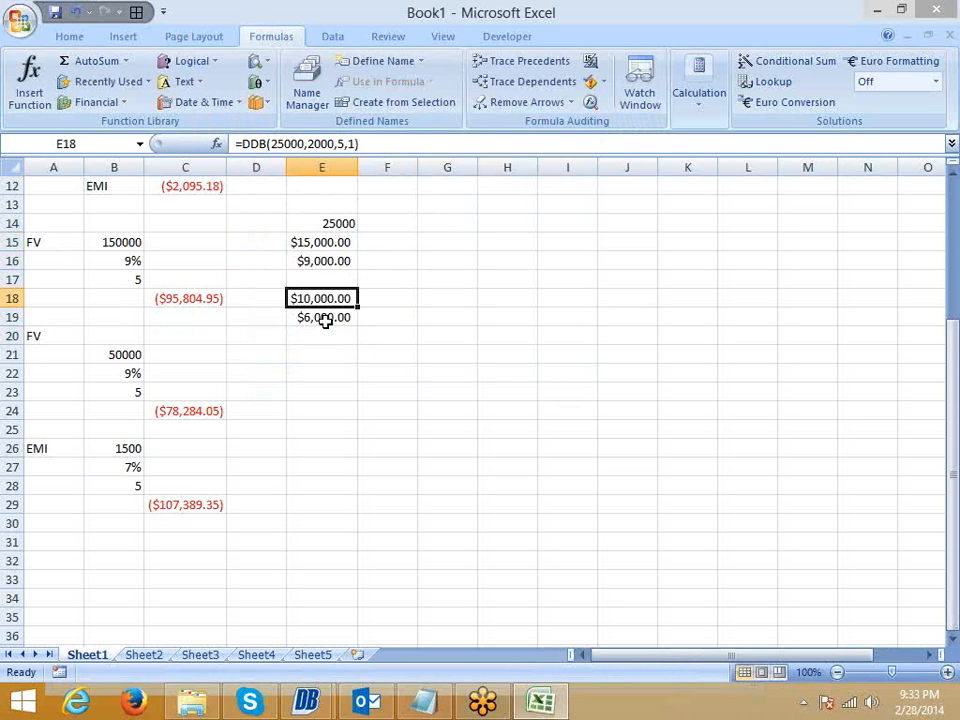
left_click(326, 318, "shift")
key("ctrl+c")
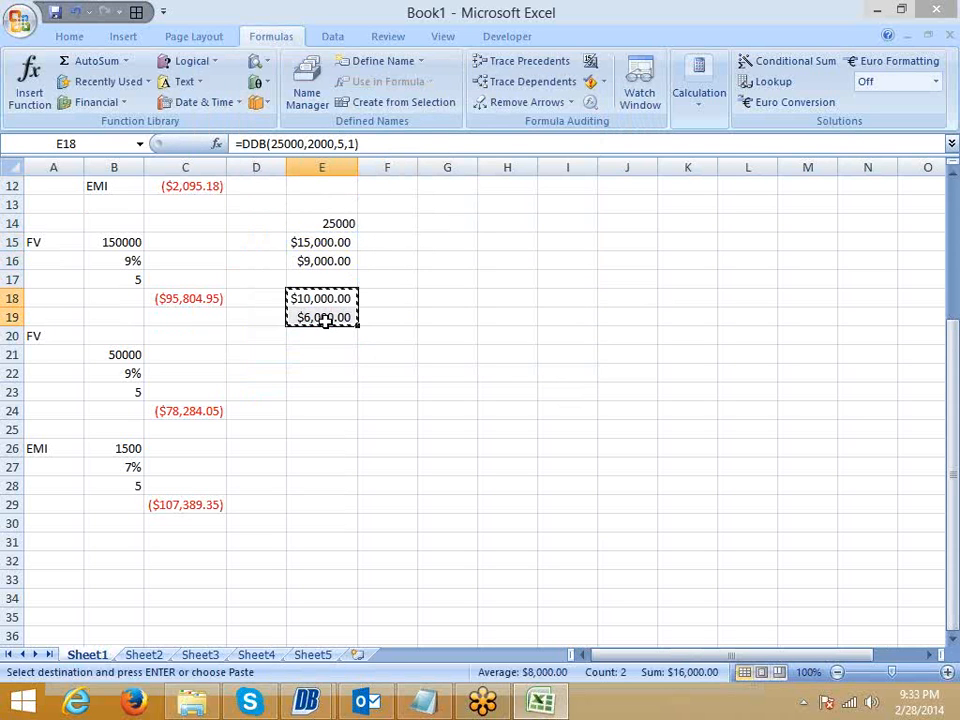
left_click(326, 318)
key("Return")
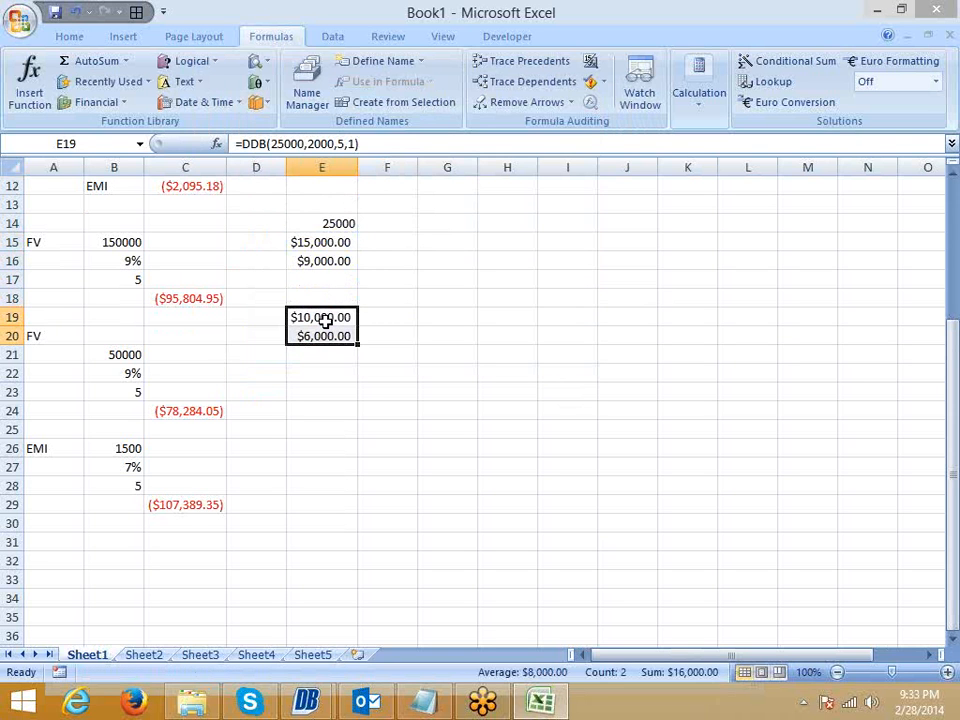
Fill the DDB formula from E20 down into E21 and set its period to 3.
key("Up")
key("Up")
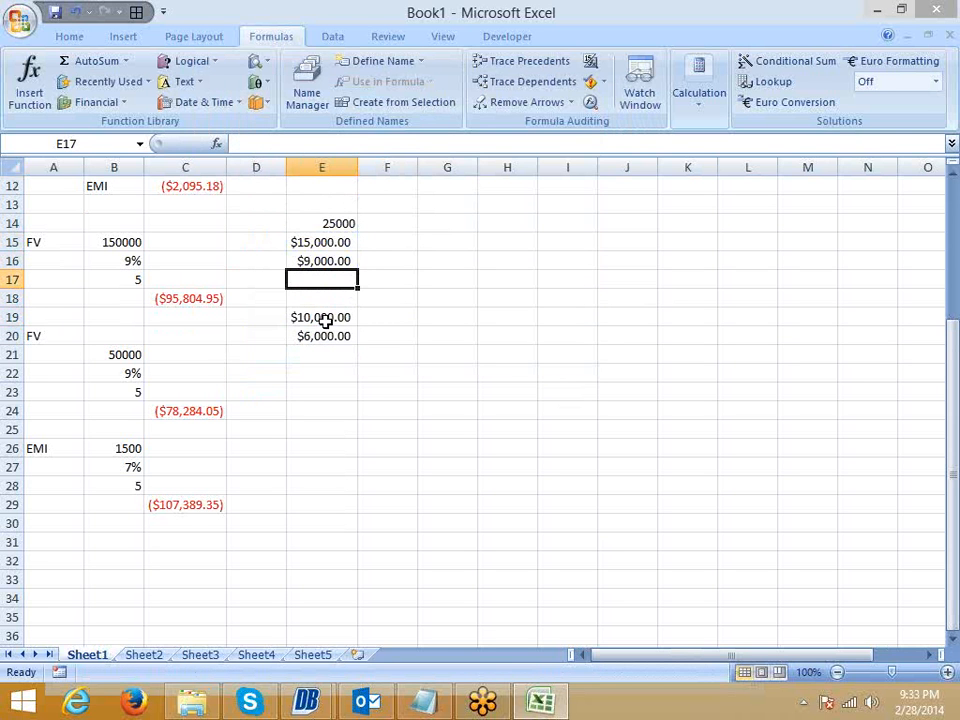
key("Down")
key("Down")
key("Down")
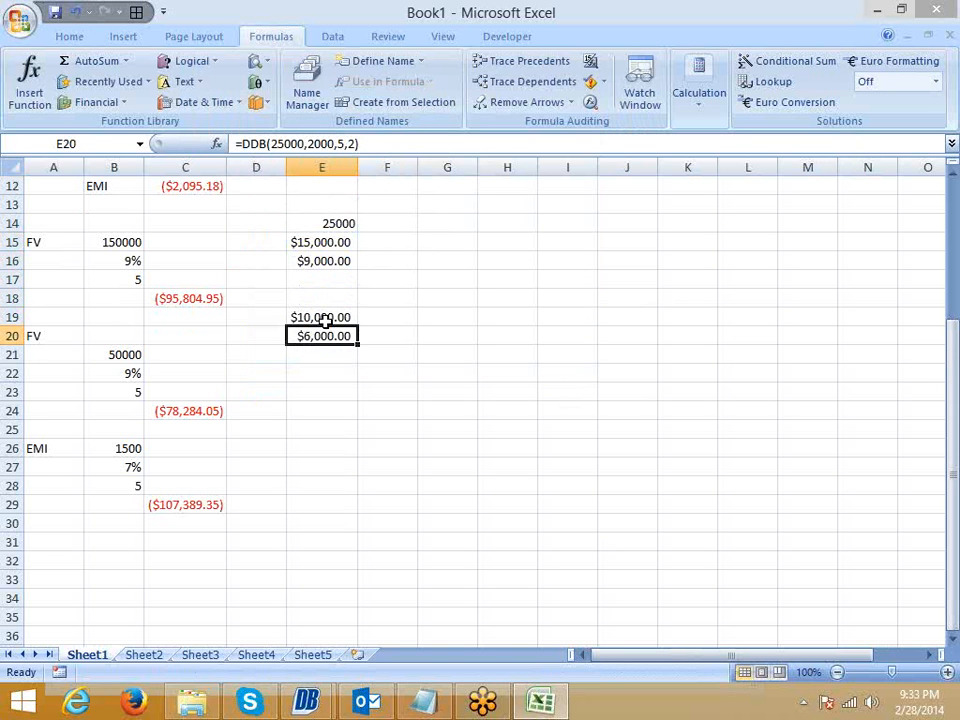
key("shift+Down")
key("ctrl+d")
left_click(321, 354)
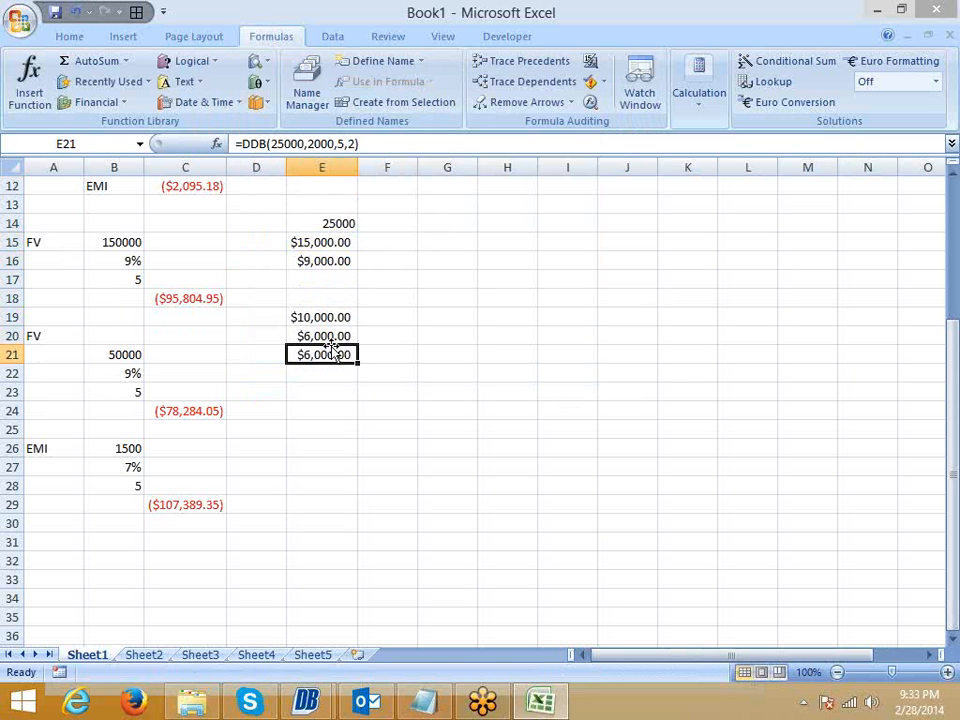
left_click(352, 144)
key("BackSpace")
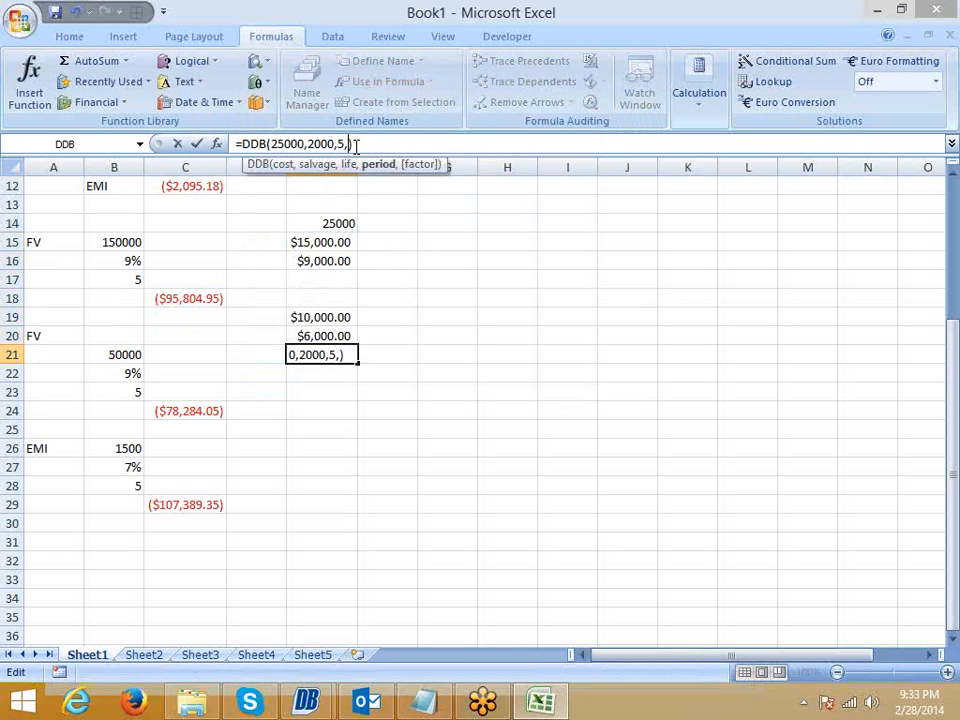
type("3")
key("Return")
In E17, calculate the remaining value after the third year by subtracting E21 from E16.
key("Up")
key("Up")
key("Up")
key("Up")
key("Up")
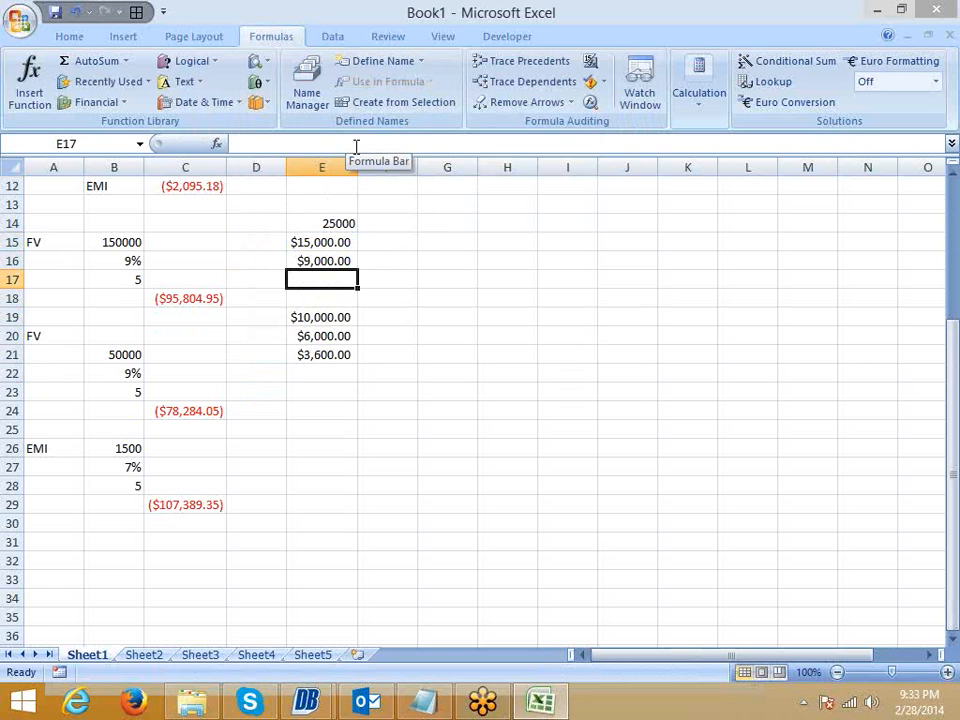
type("=")
key("Up")
type("-")
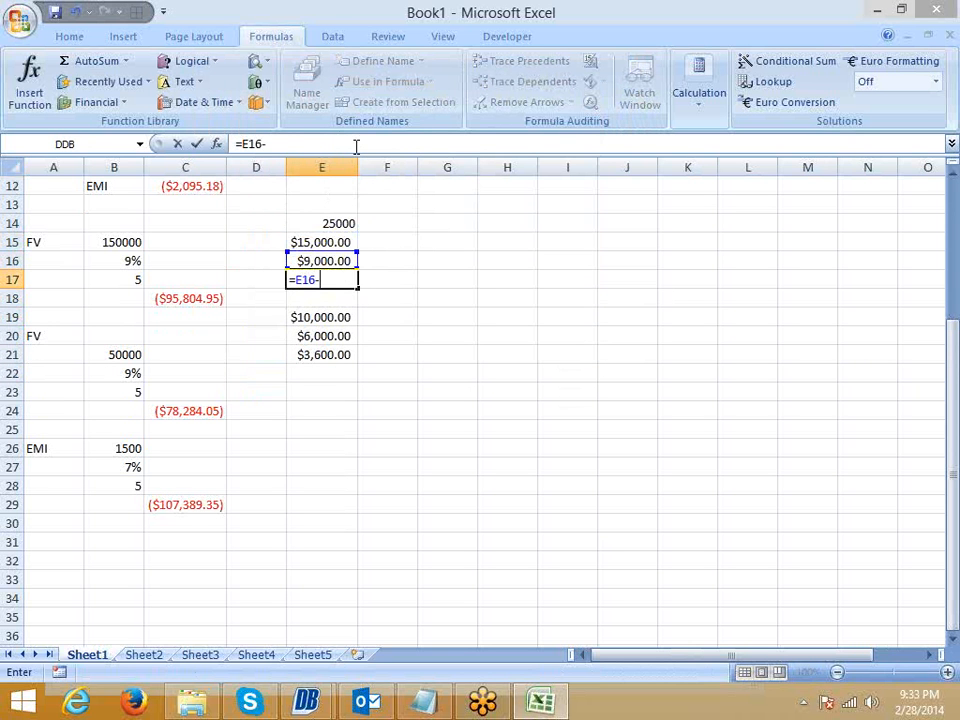
key("Down")
key("Down")
key("Down")
key("Down")
key("Return")
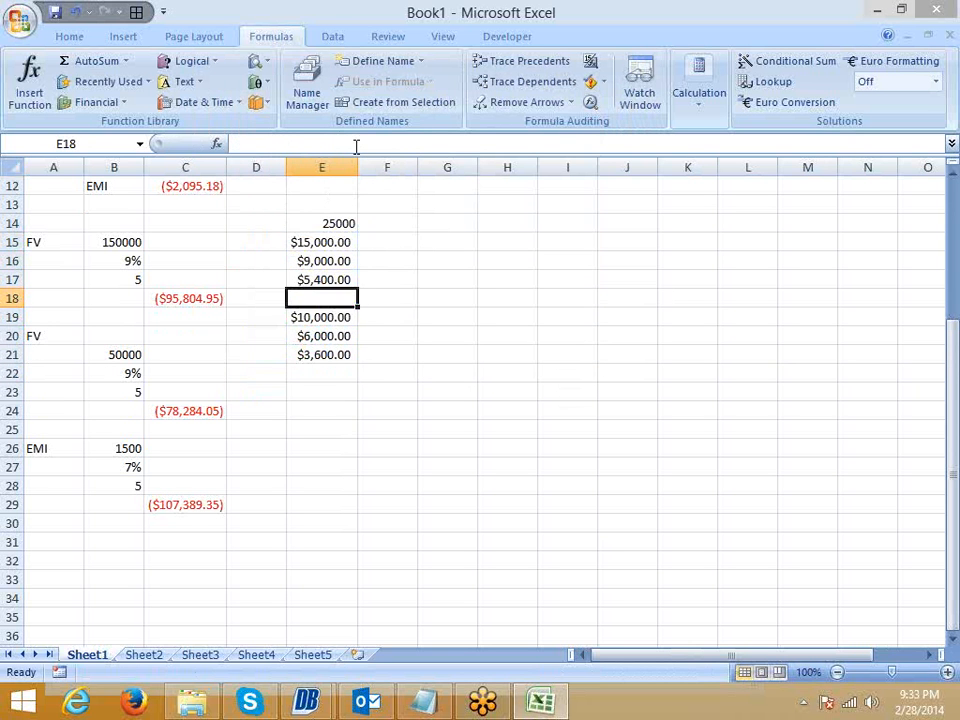
Fill the DDB formula from E21 down into E22 and set its period to 4.
key("Down")
key("Down")
key("Down")
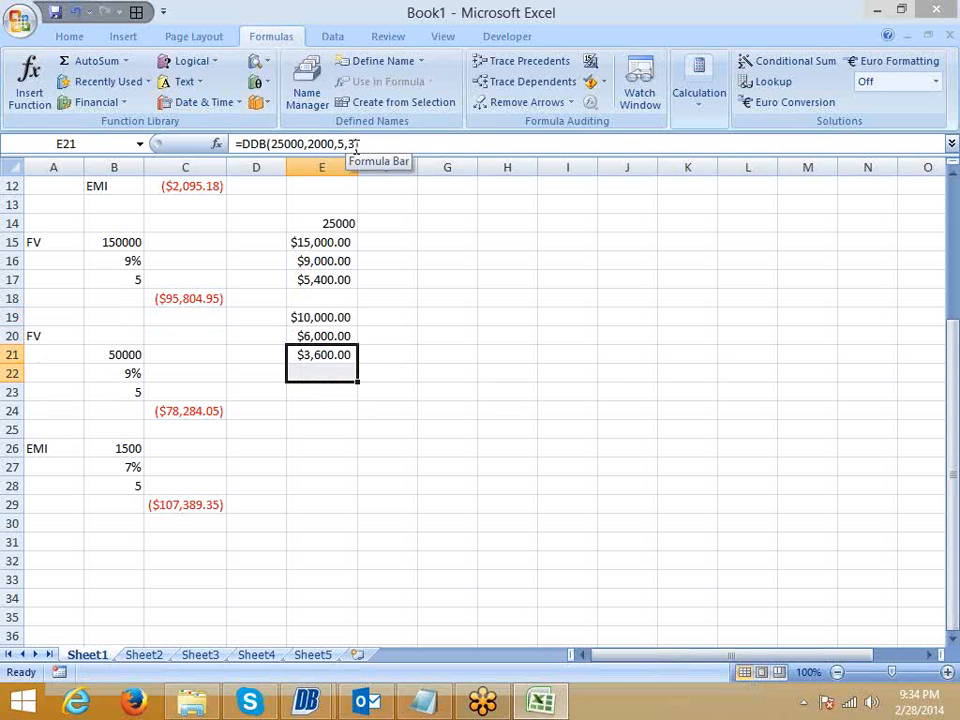
key("ctrl+d")
key("Down")
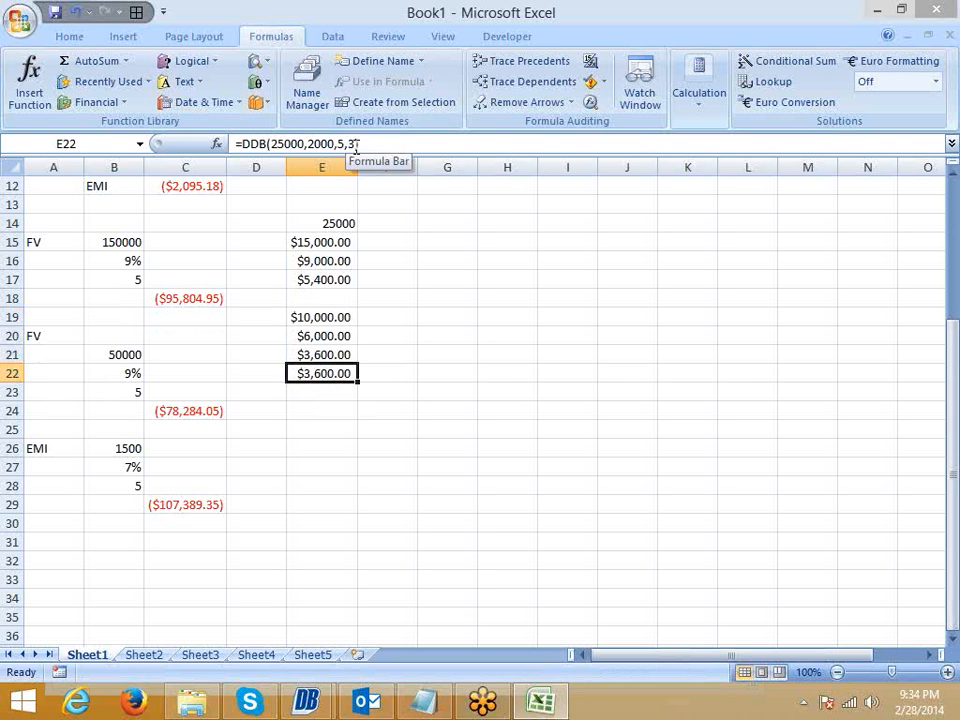
left_click(357, 145)
key("BackSpace")
type("4")
key("Return")
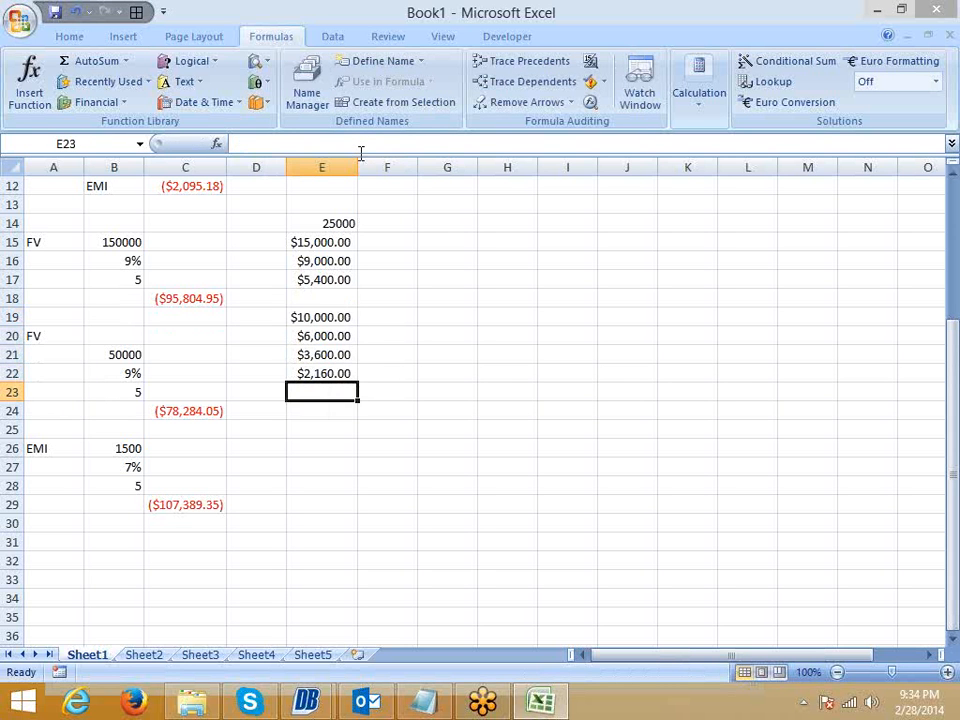
In E18, calculate the remaining value after the fourth year by subtracting E22 from E17.
key("Up")
key("Up")
key("Up")
key("Up")
key("Up")
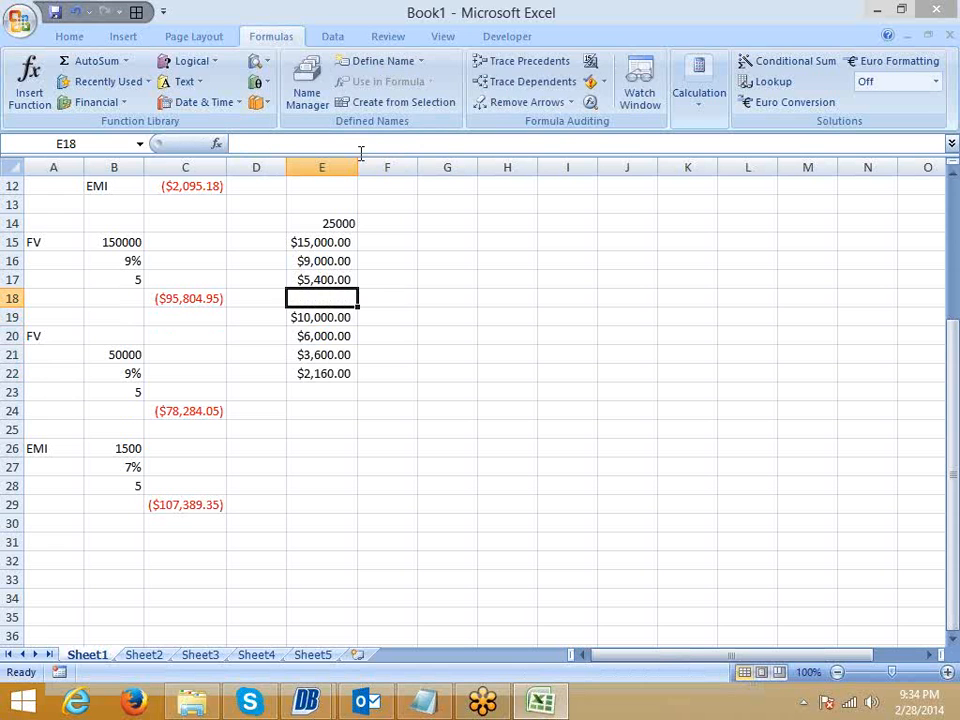
type("=")
key("Up")
type("-")
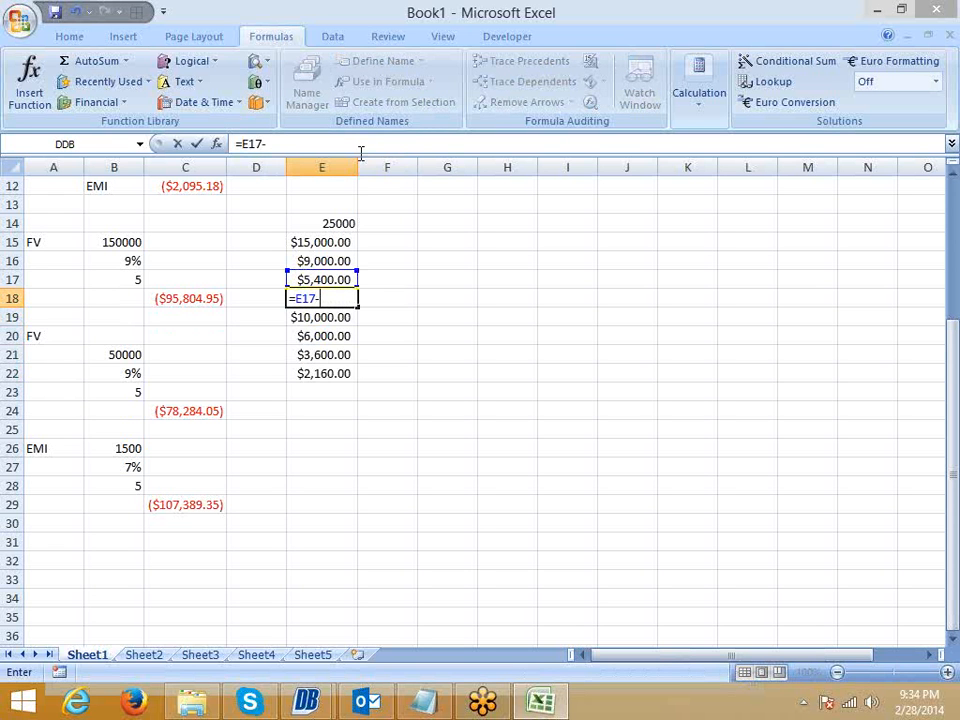
key("Down")
key("Down")
key("Down")
key("Down")
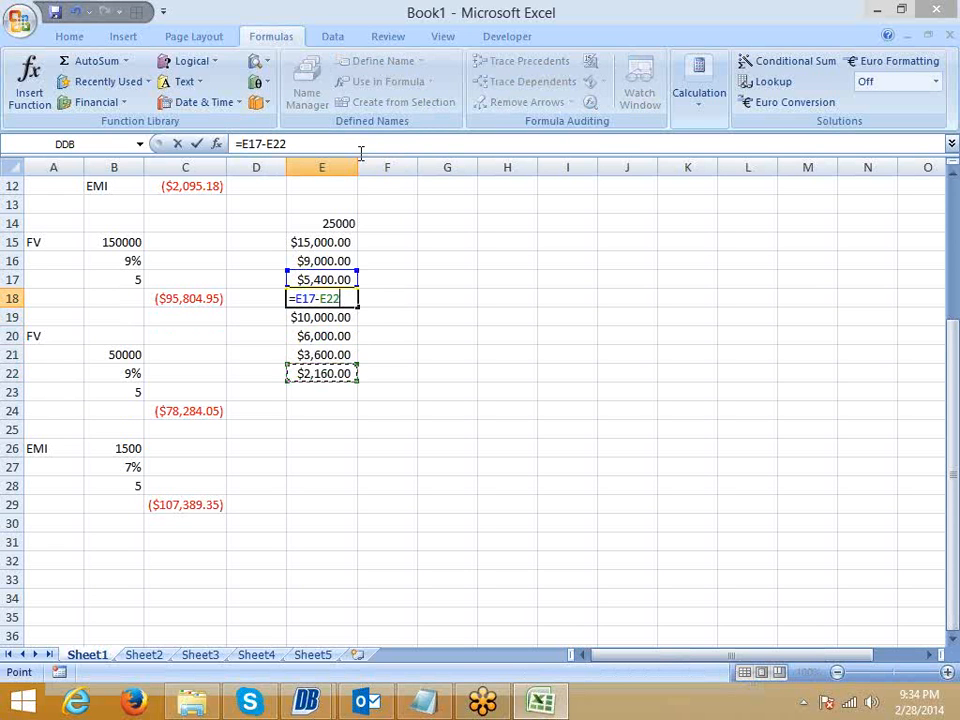
key("Return")
Move the four depreciation formulas in E19:E22 down one row to E20:E23.
key("shift+Down")
key("shift+Down")
key("shift+Down")
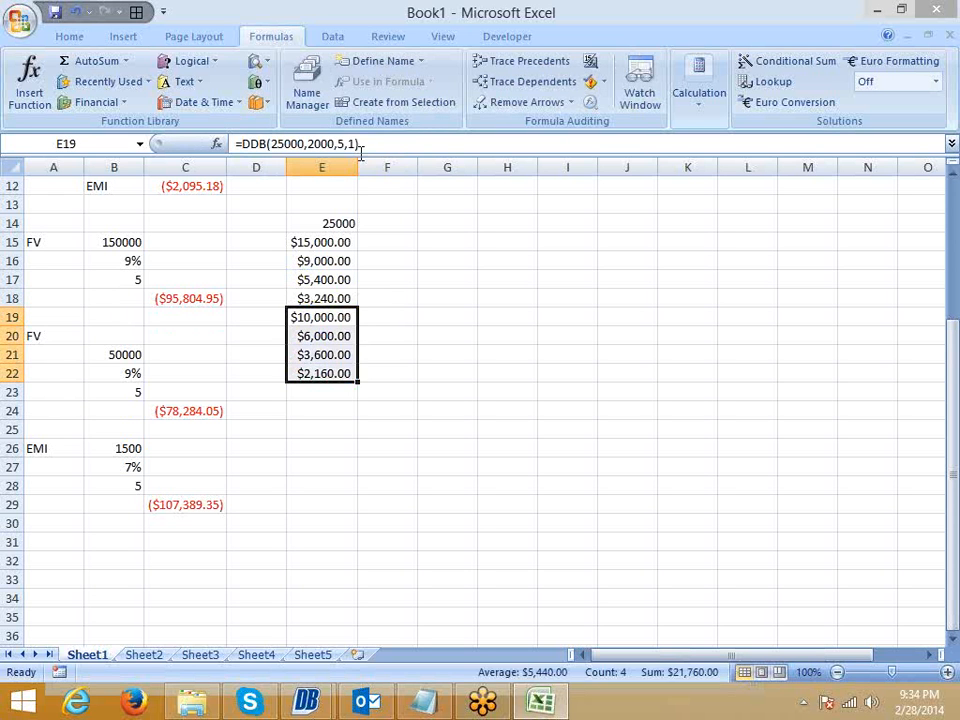
key("ctrl+x")
key("Down")
key("Return")
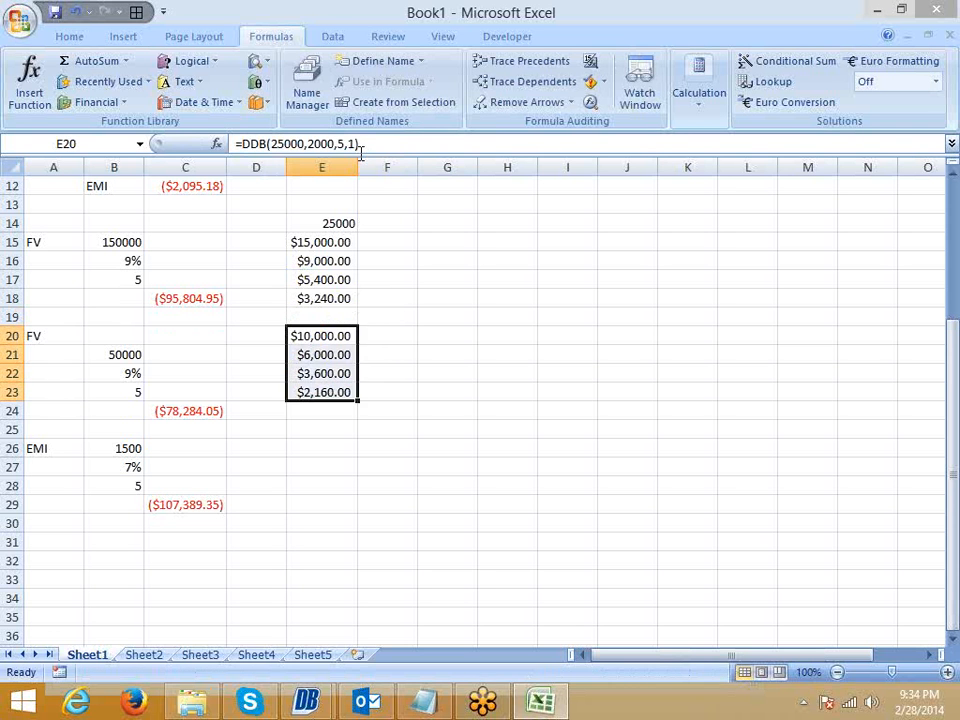
Fill the DDB formula from E23 down into E24 and set its period to 5.
key("Down")
key("Down")
key("Down")
key("Down")
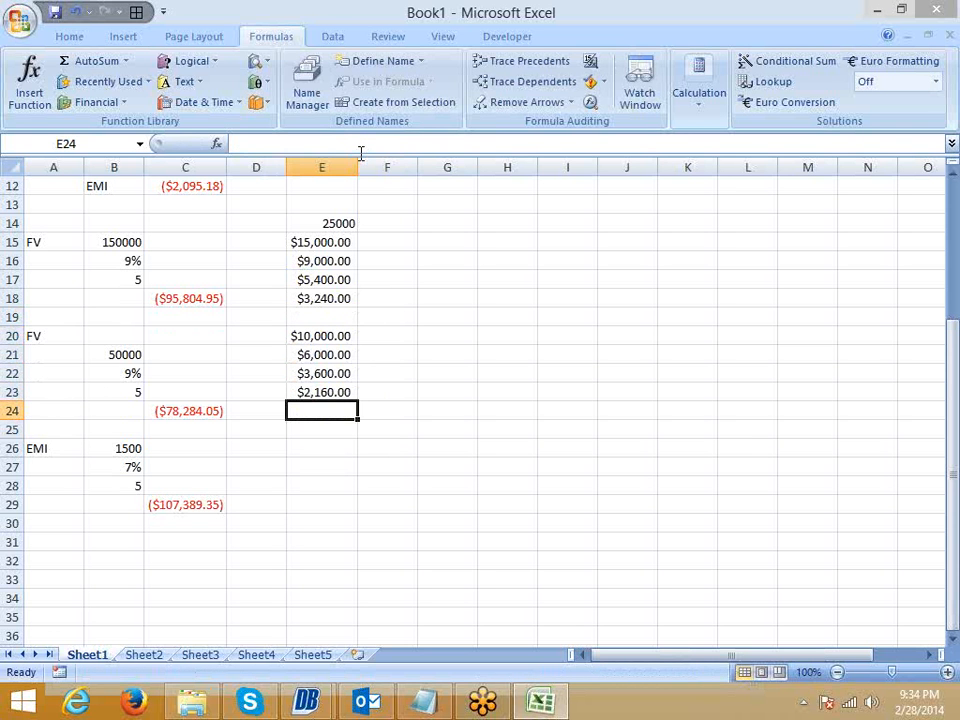
key("ctrl+d")
double_click(352, 144)
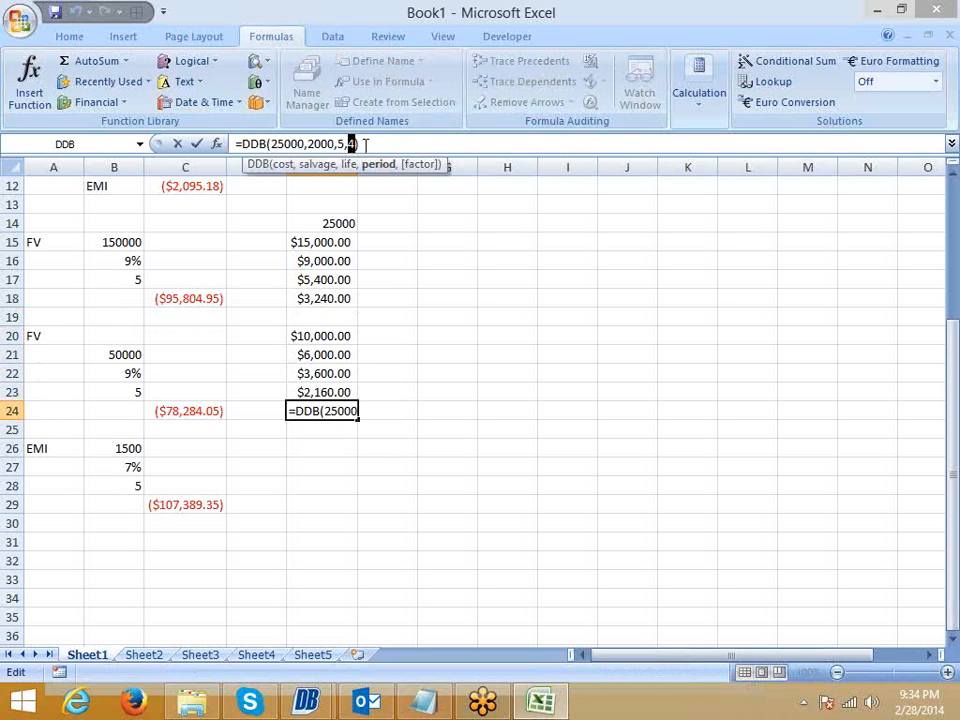
type("5")
key("Return")
In E19, calculate the remaining value after the fifth year by subtracting E24 from E18.
key("Up")
key("Up")
key("Up")
key("Up")
key("Up")
key("Up")
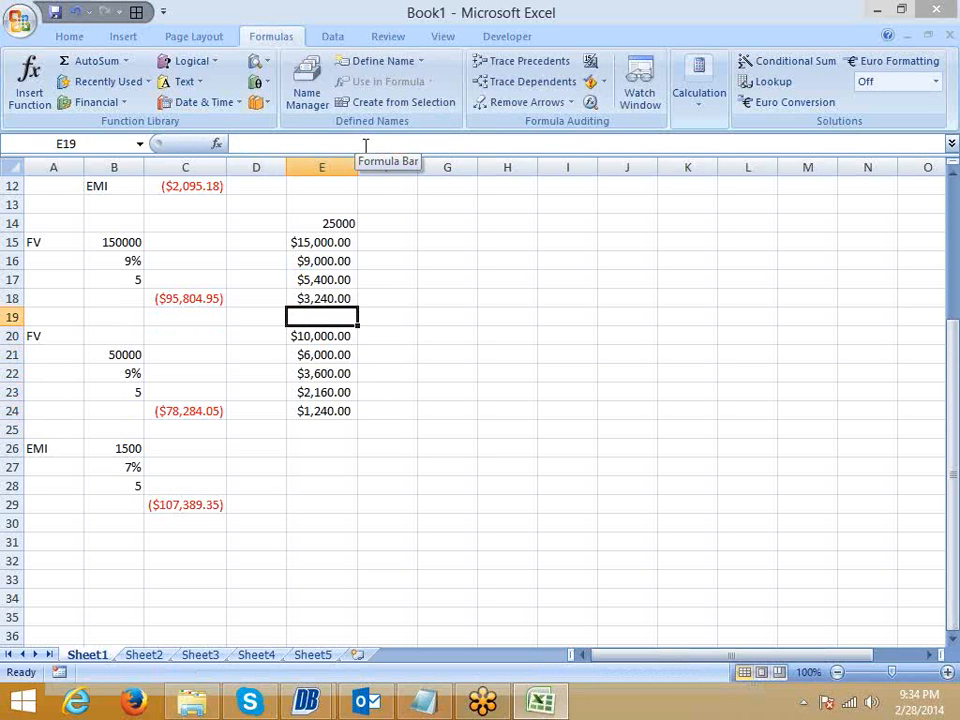
type("=")
key("Up")
type("-")
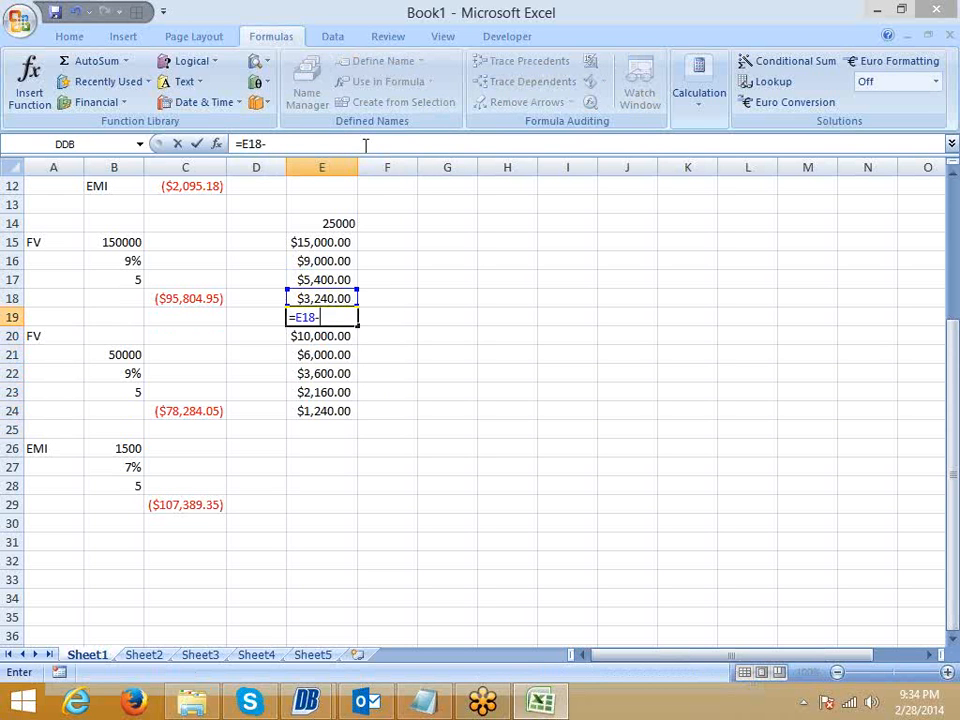
key("Down")
key("Down")
key("Down")
key("Down")
key("Down")
key("Return")
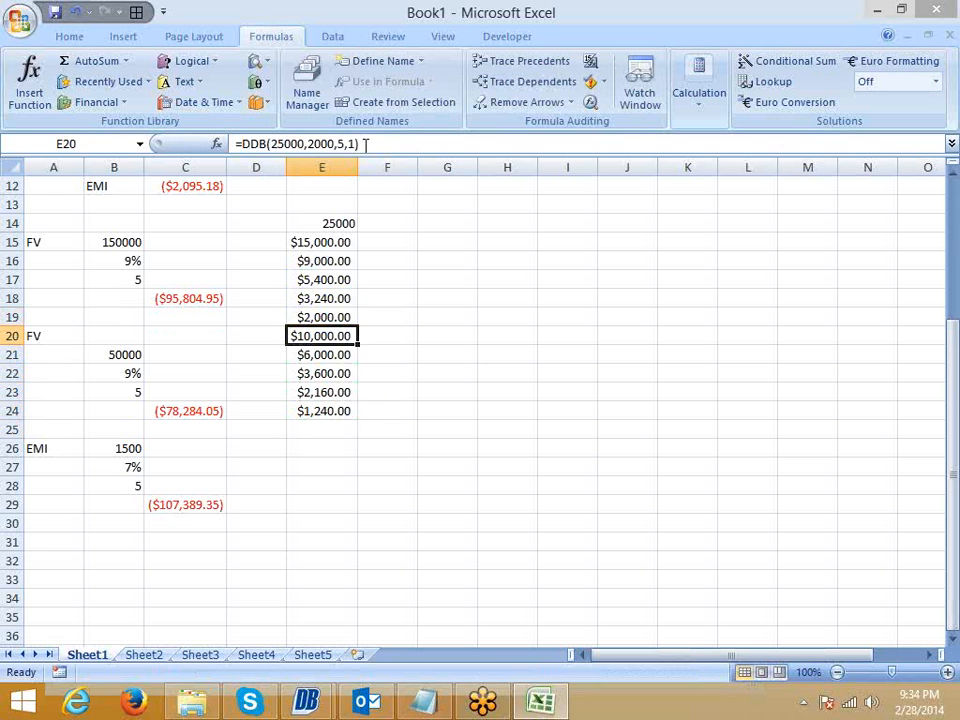
Enter the year numbers 1 to 5 in cells D14 to D18, beside the asset values.
key("Up")
key("Up")
key("Up")
key("Up")
key("Up")
key("Up")
key("Left")
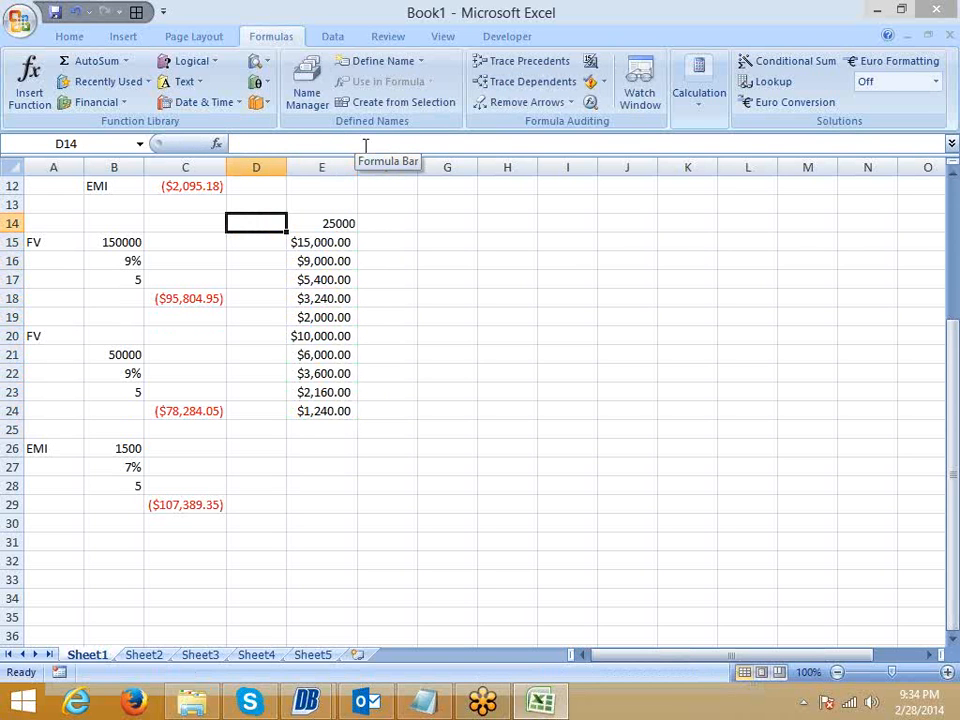
type("1")
key("Return")
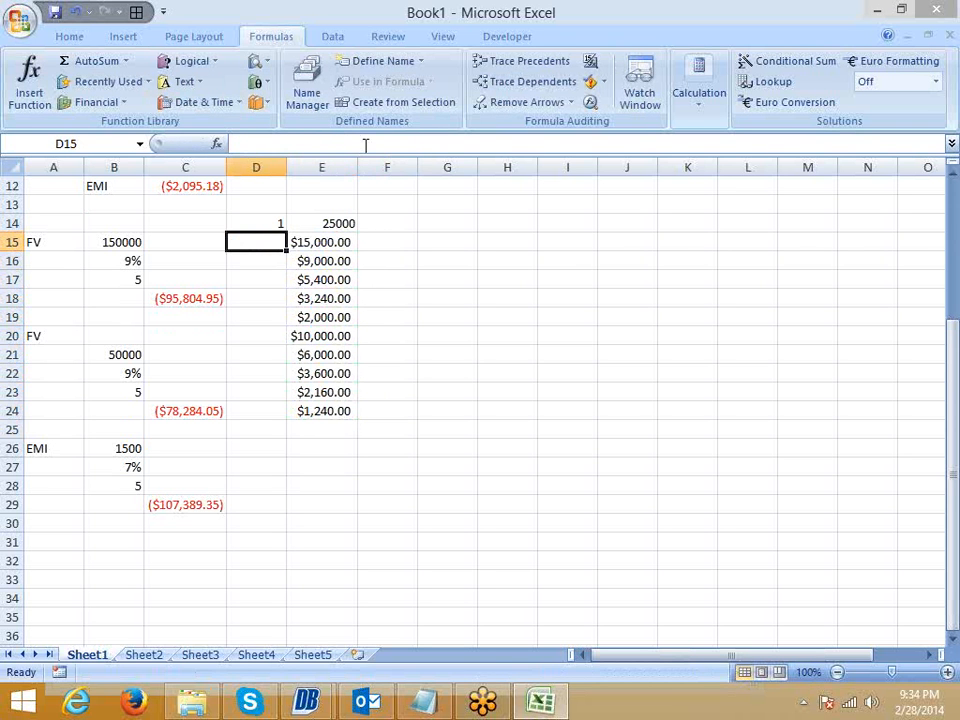
type("2")
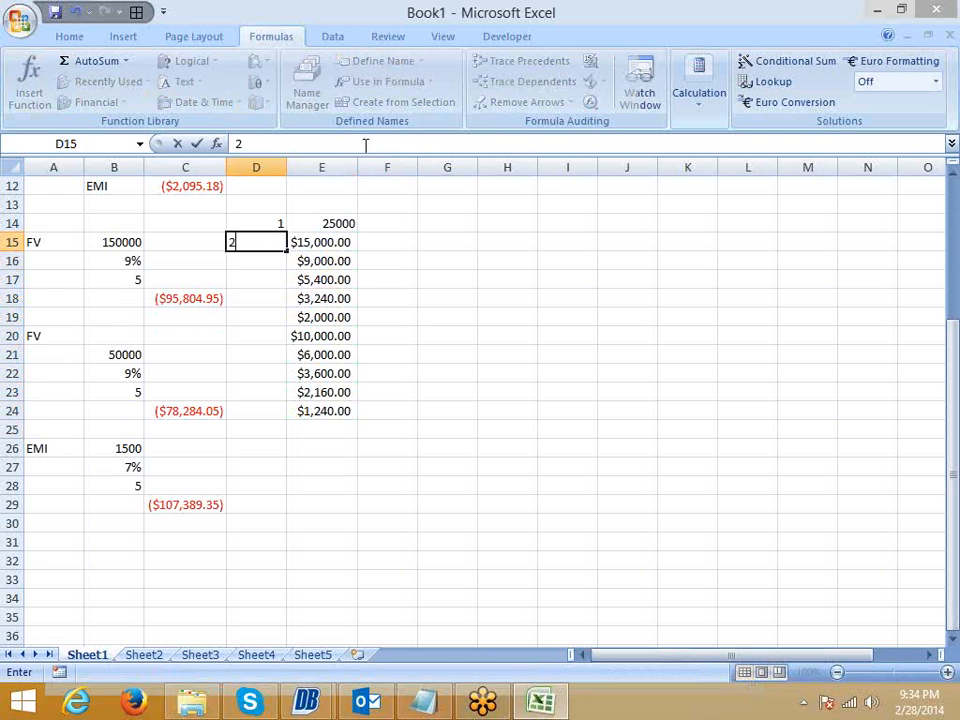
key("Return")
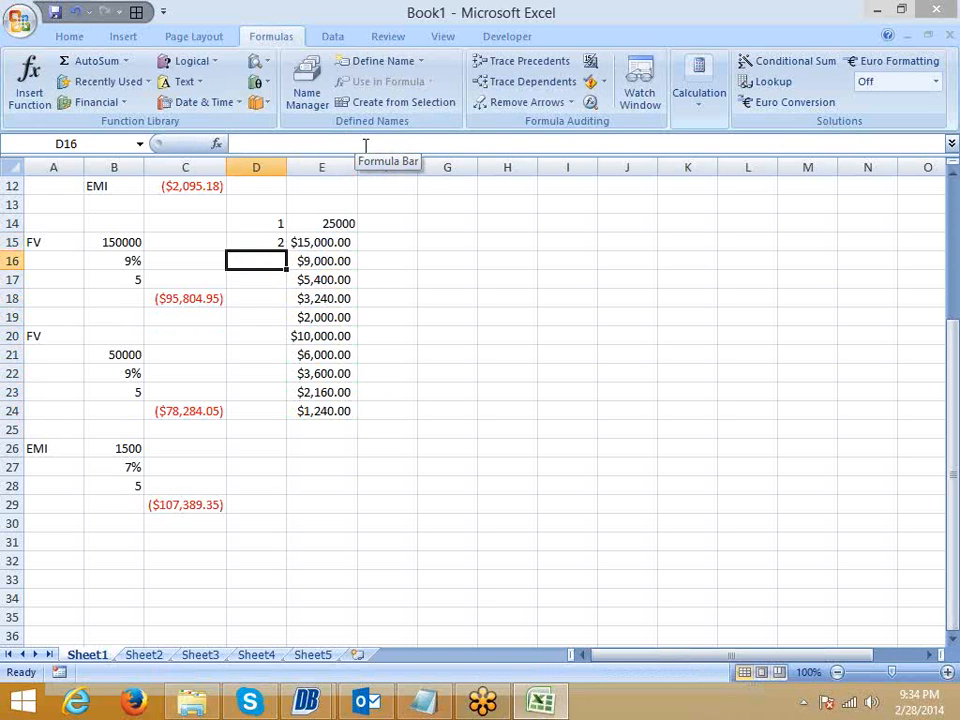
type("3")
key("Return")
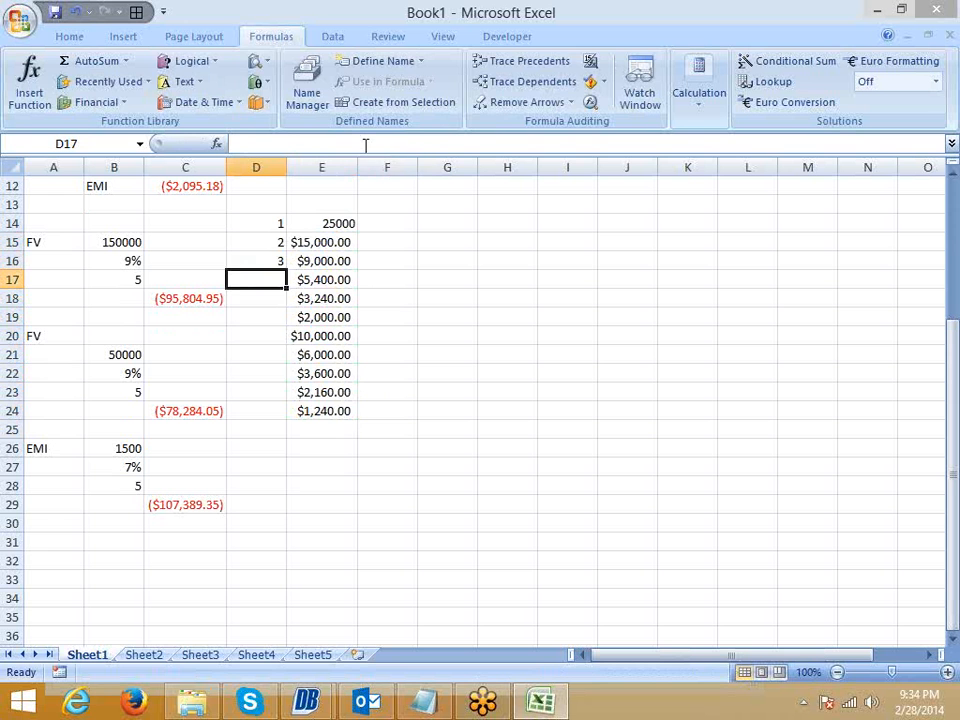
type("4")
key("Return")
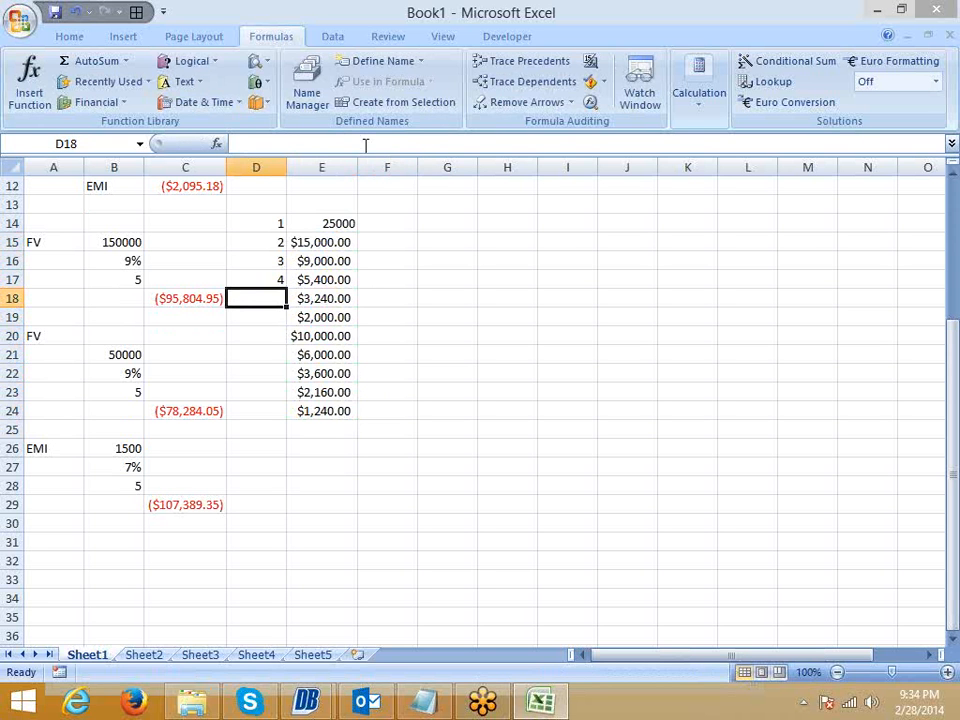
type("5")
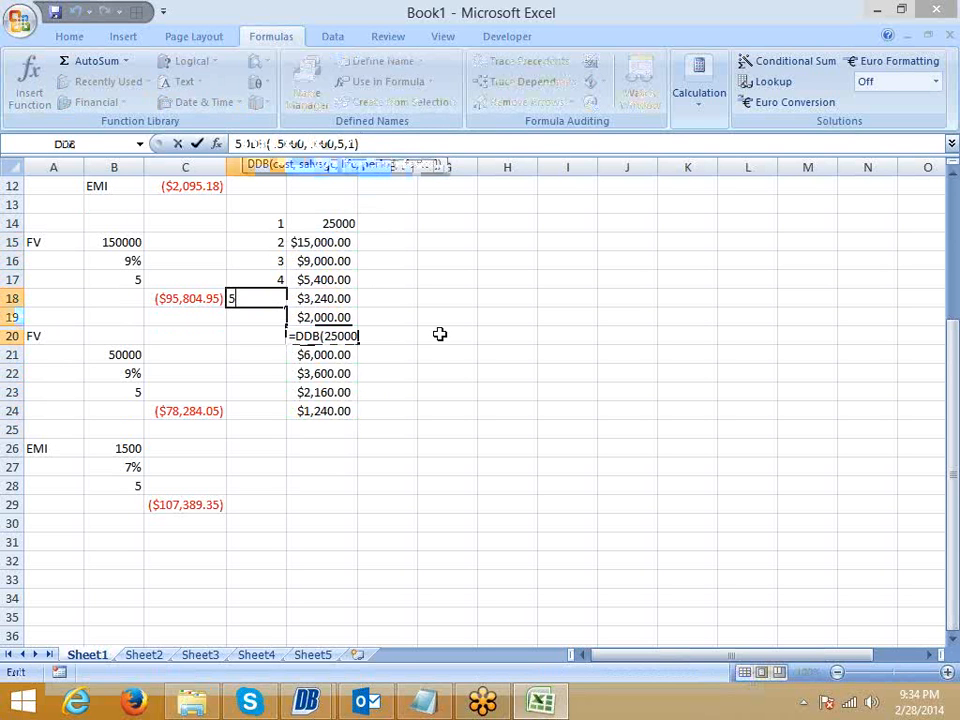
Start a SYD sum-of-years' digits depreciation function in cell G26.
left_click(458, 452)
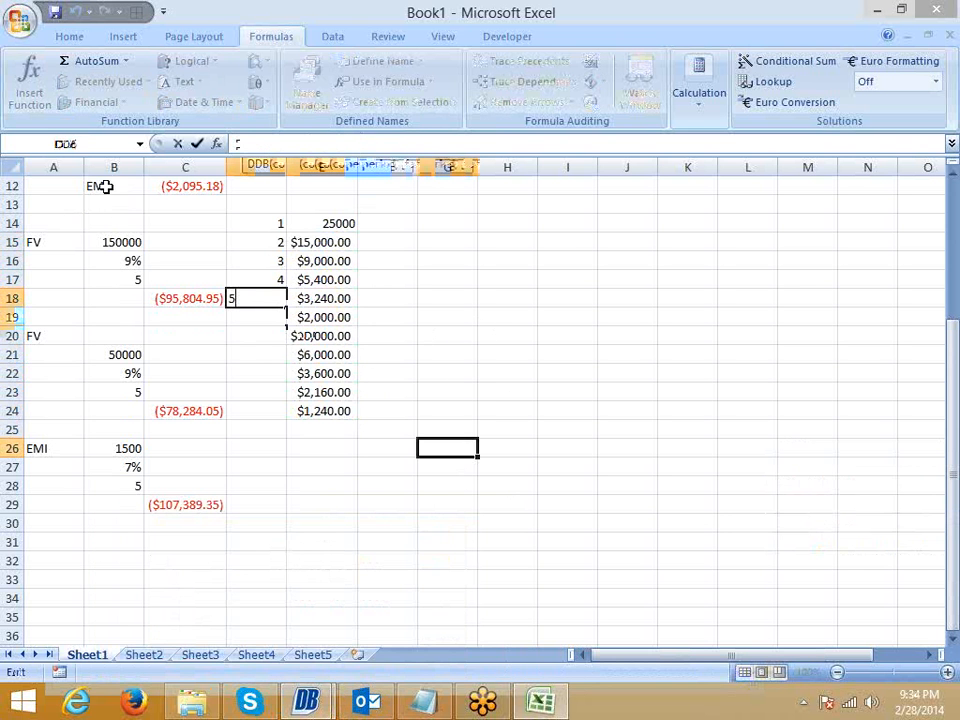
left_click(120, 104)
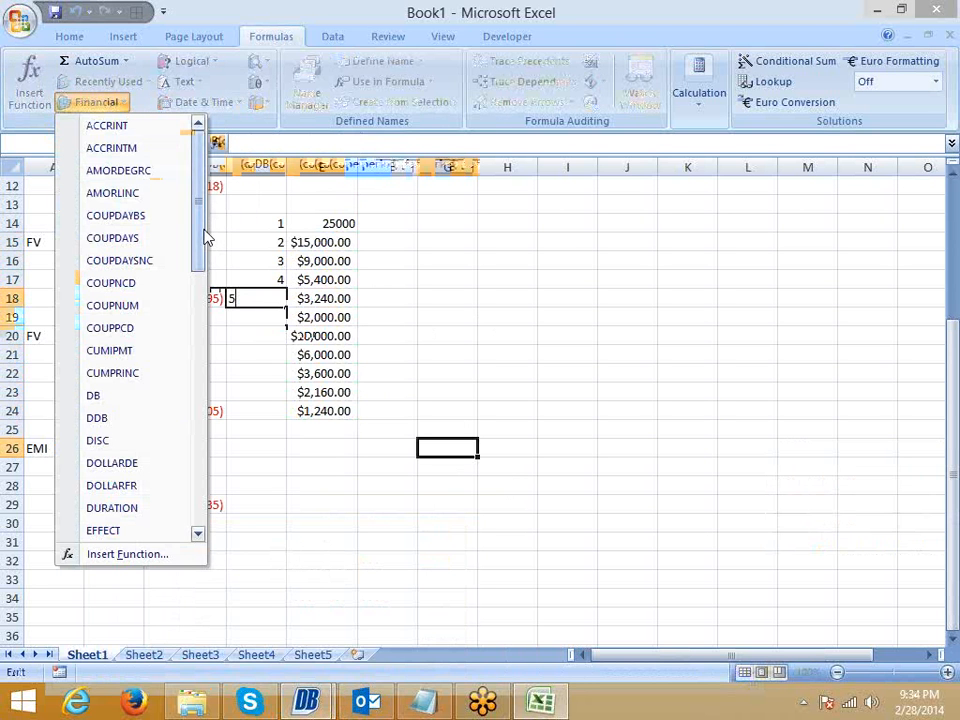
scroll(206, 243, "down", 1)
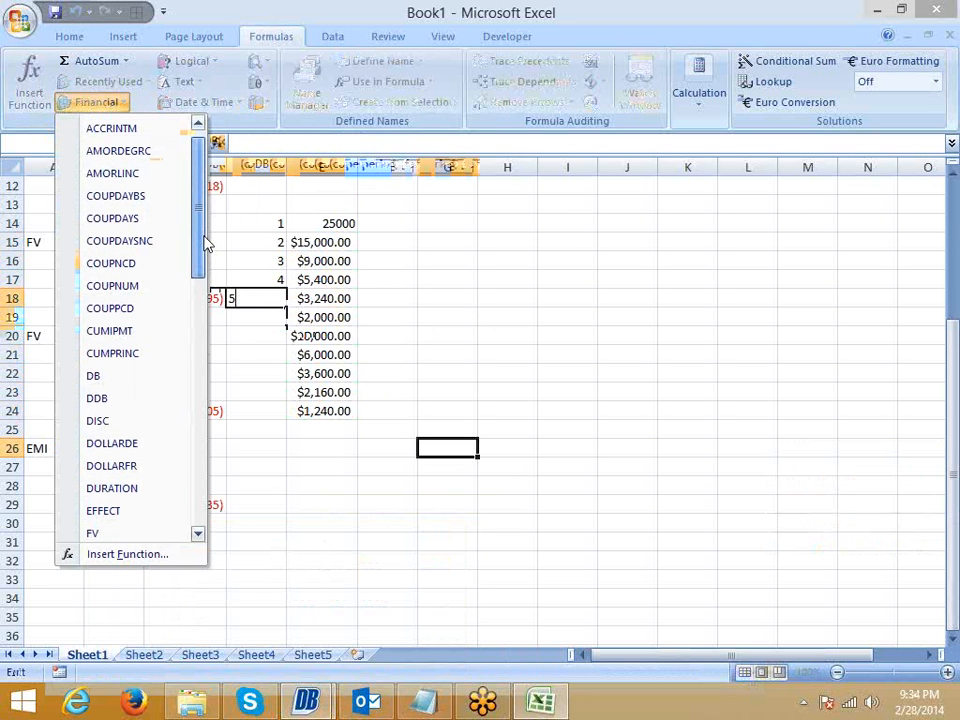
scroll(199, 214, "up", 1)
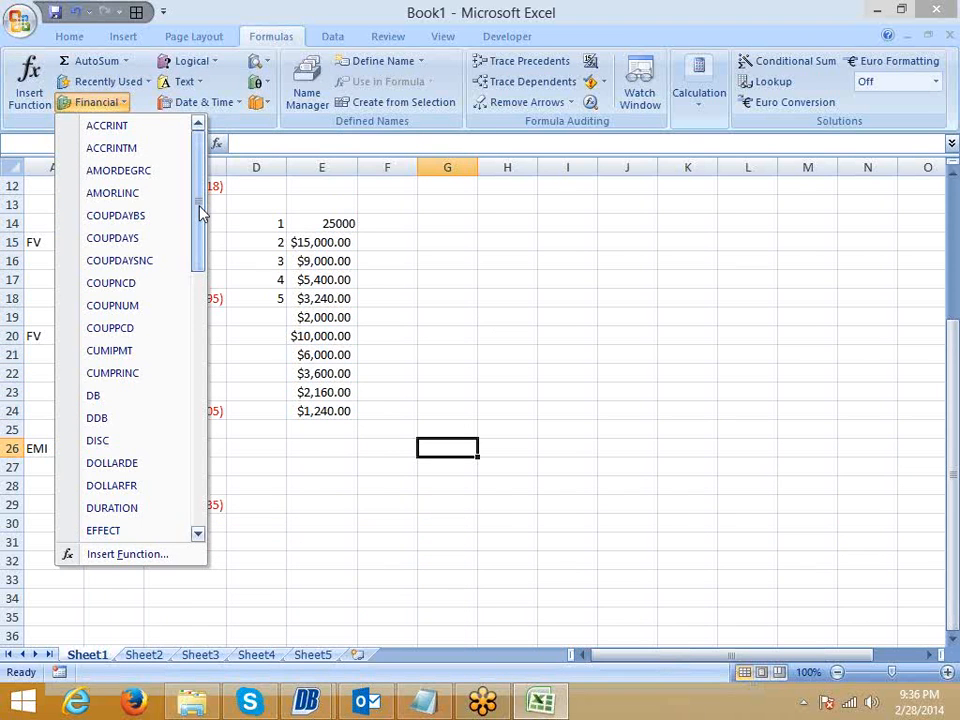
left_click_drag(199, 214, 206, 470)
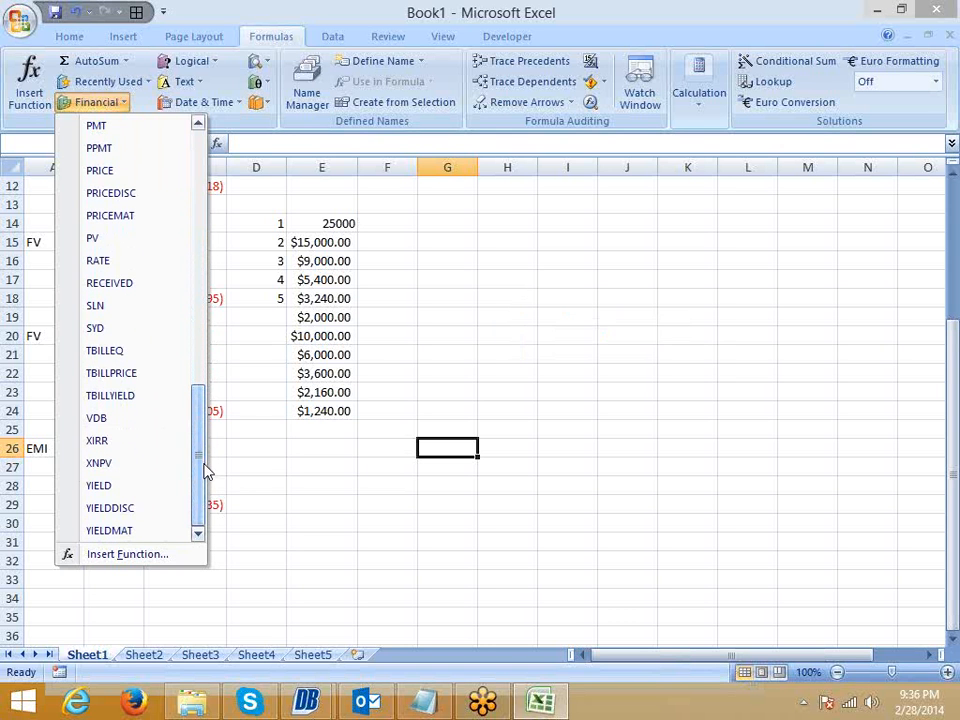
left_click(111, 333)
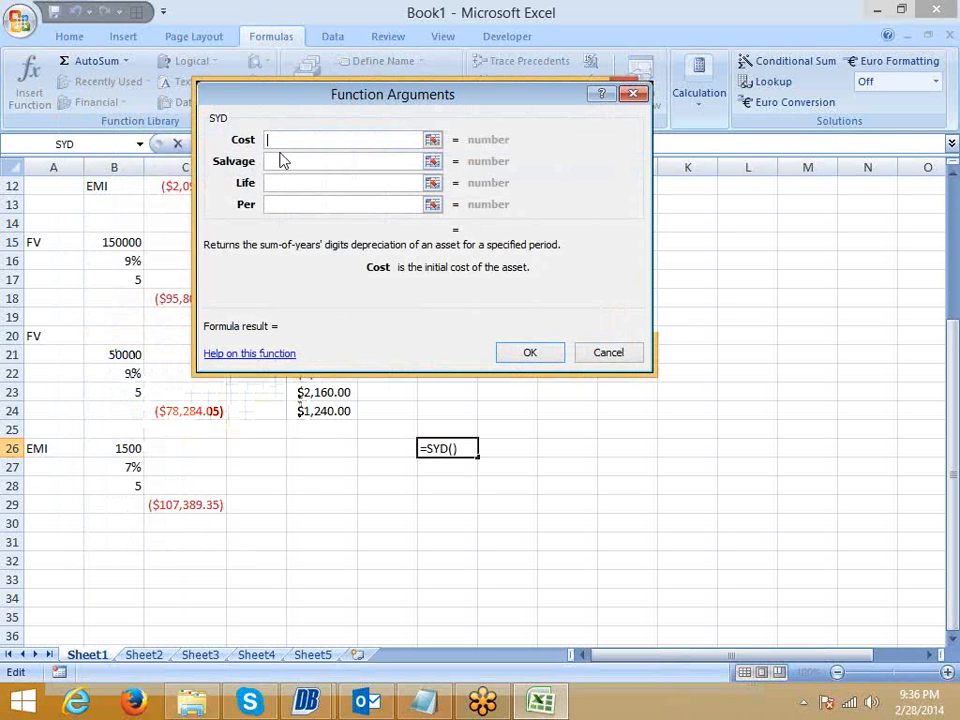
Set the SYD arguments to cost 25000, salvage 2000, life 5 and period 1.
type("25000")
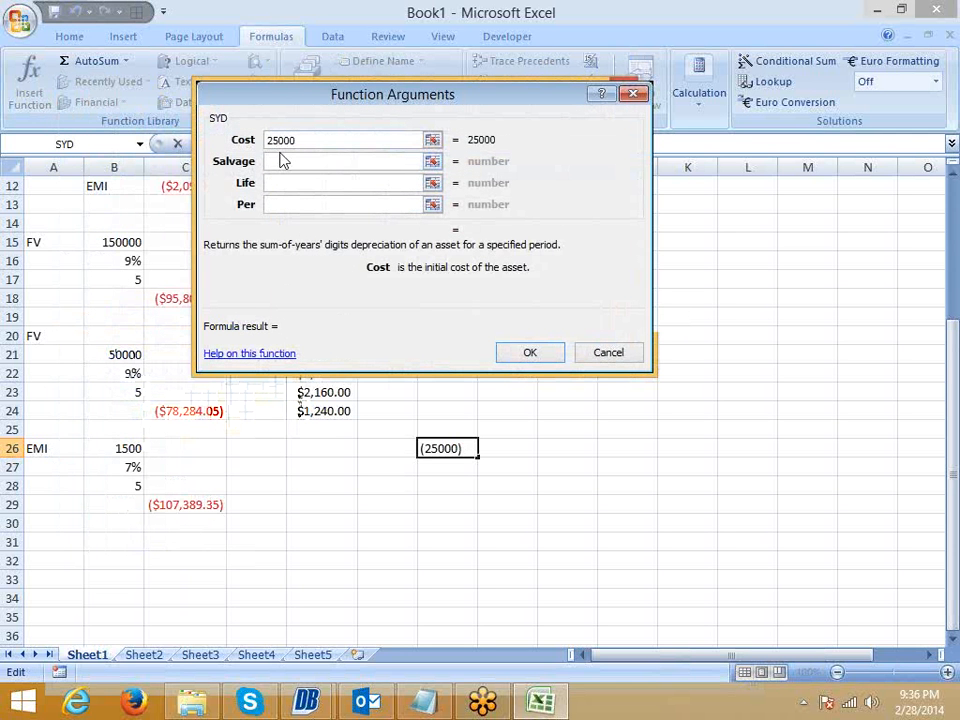
left_click(286, 162)
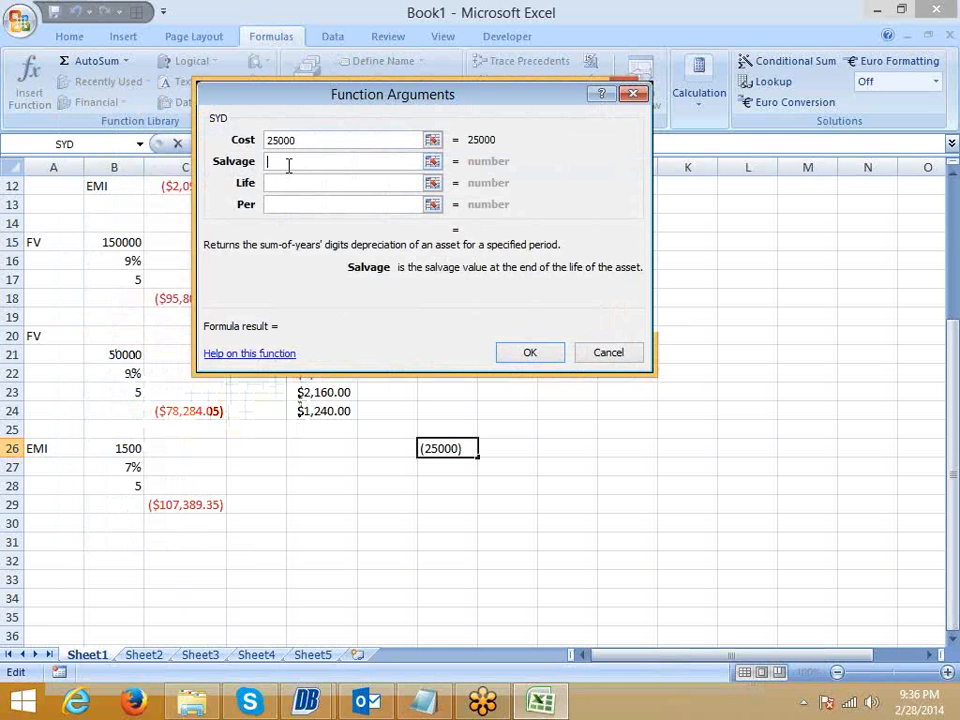
type("2000")
left_click(288, 183)
type("5")
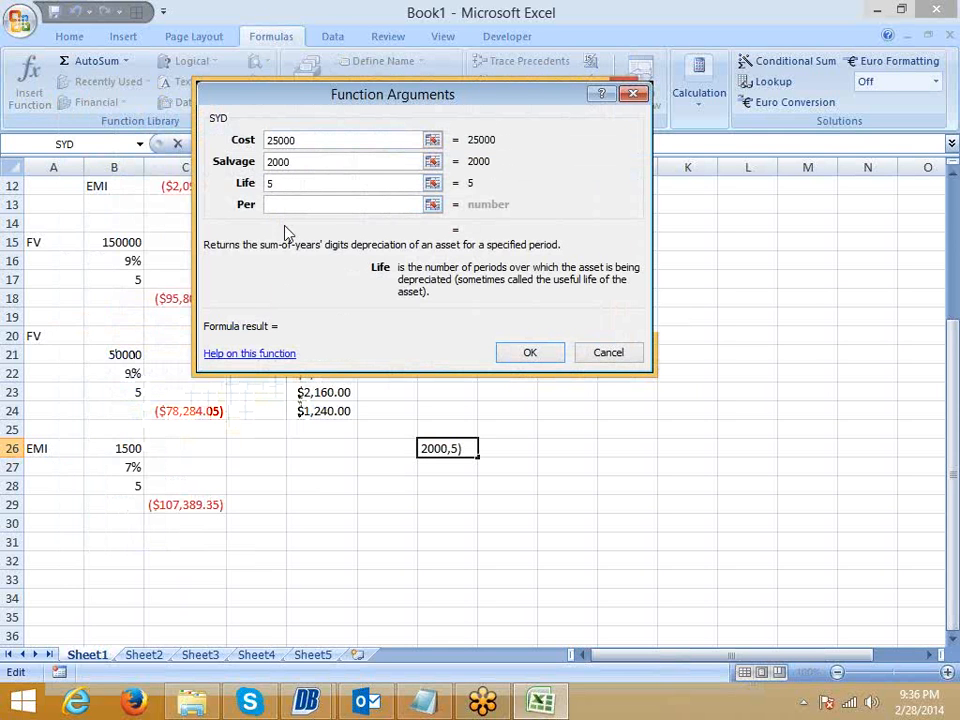
left_click(305, 203)
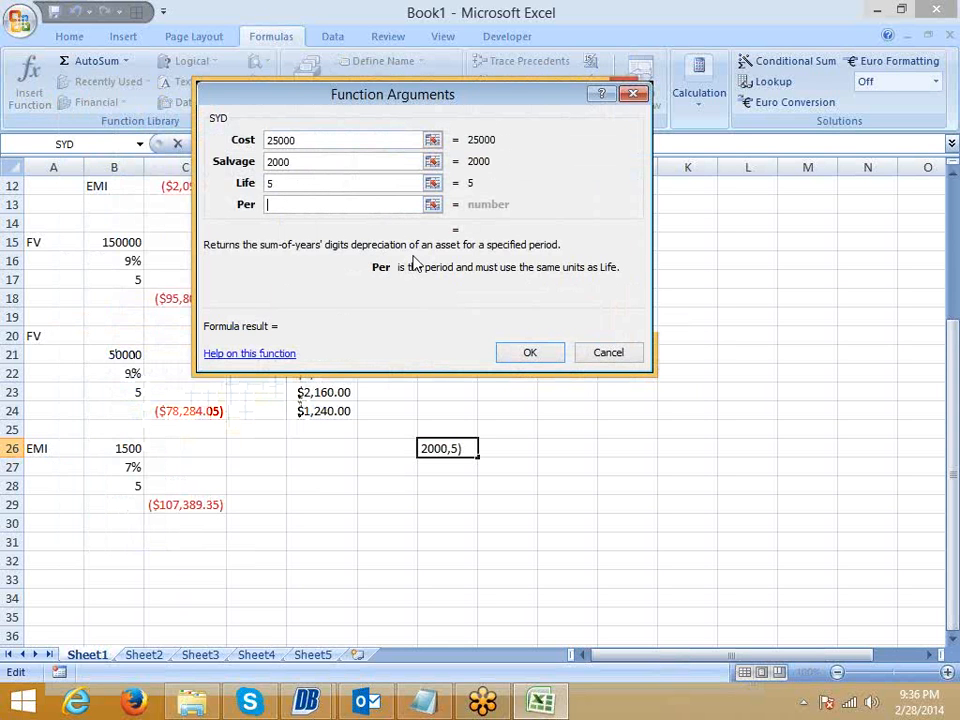
type("1")
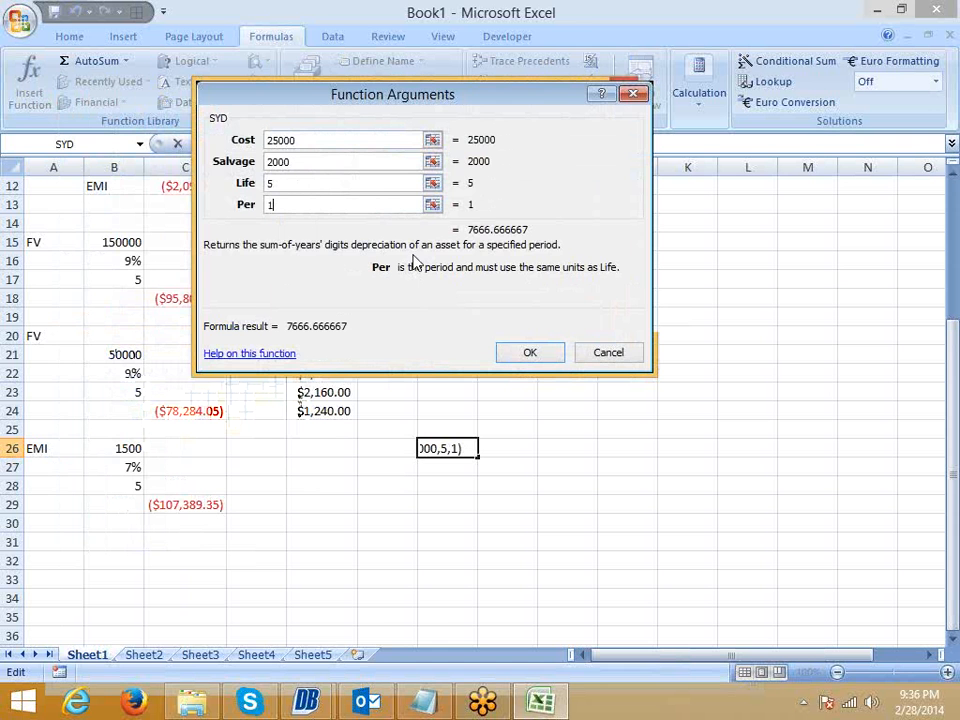
Preview the SYD depreciation for period 2, set the period back to 1 and insert the formula.
left_click_drag(376, 93, 402, 63)
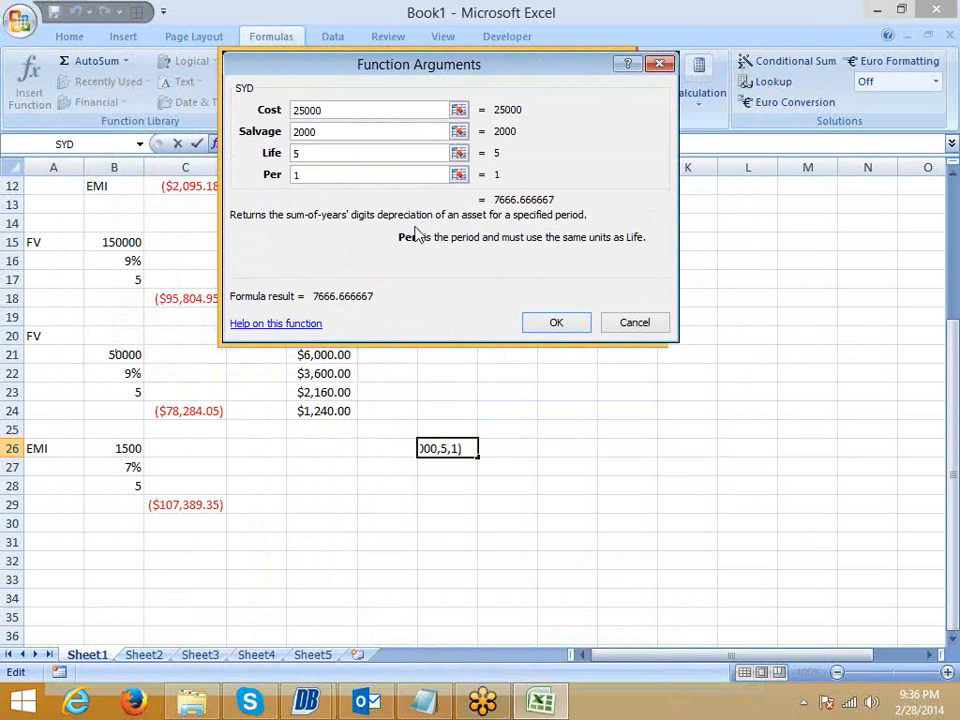
key("BackSpace")
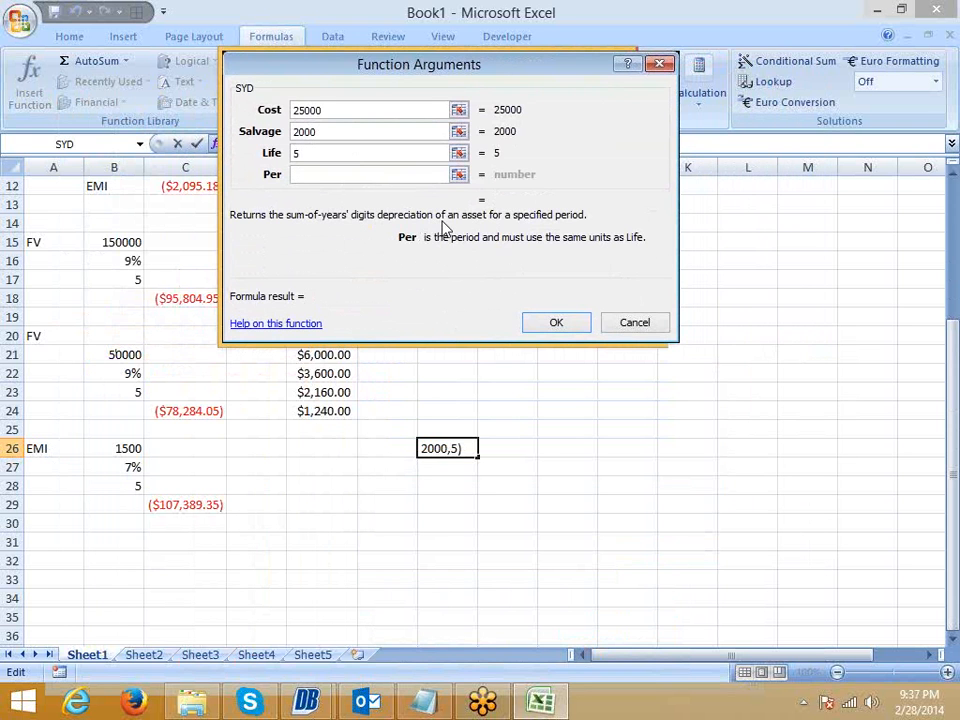
type("2")
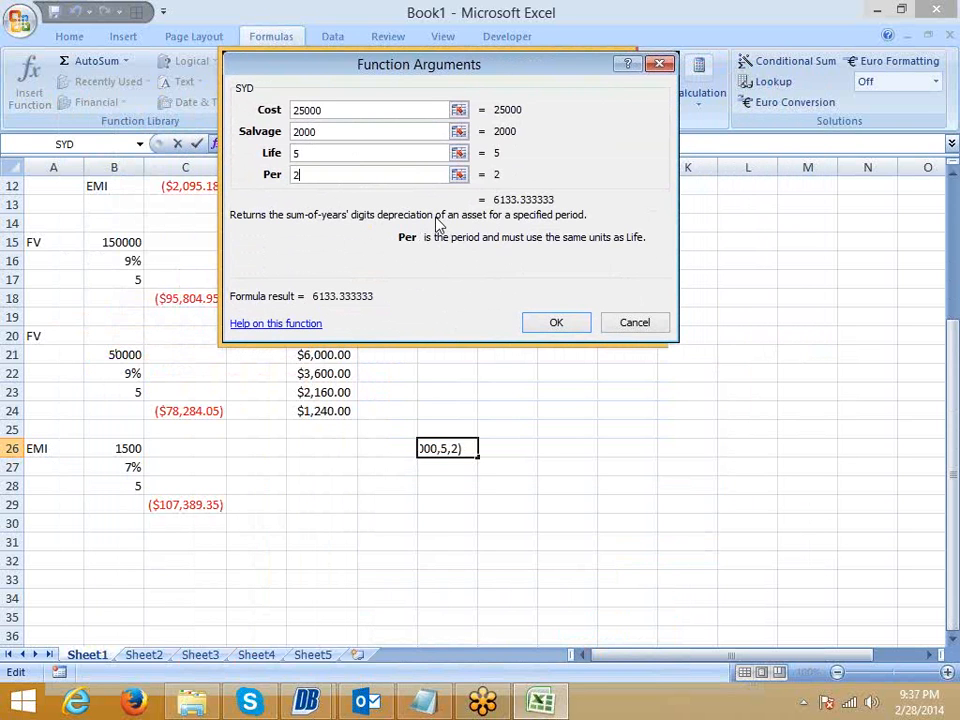
key("BackSpace")
type("1")
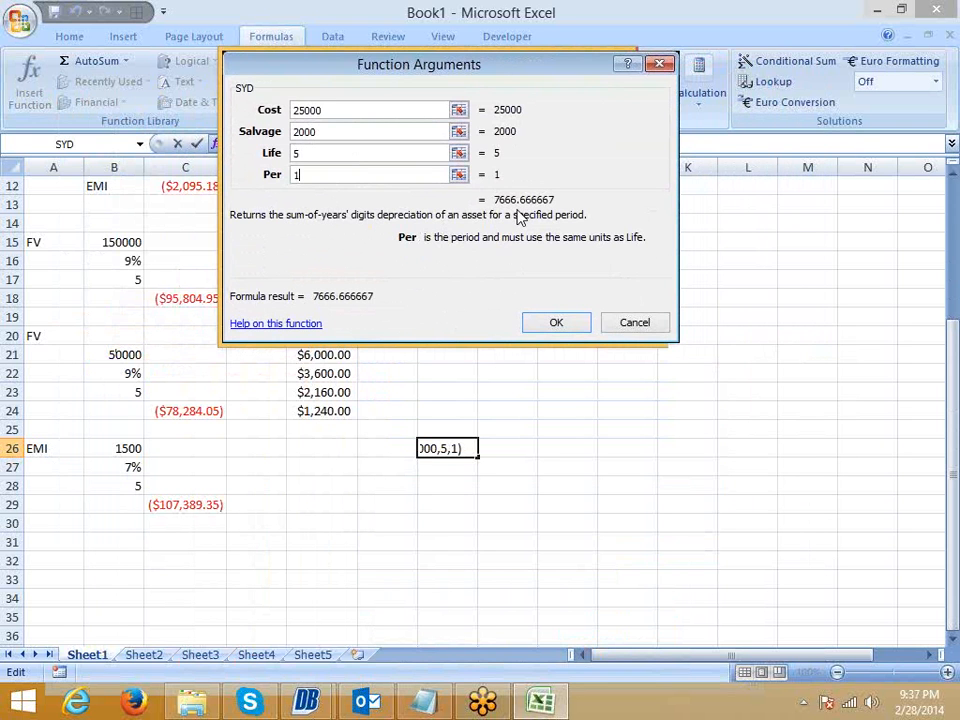
left_click(553, 323)
Compare the remaining-value formula in E15 with the SYD formula in G26, and open the help topic for SYD.
left_click(333, 243)
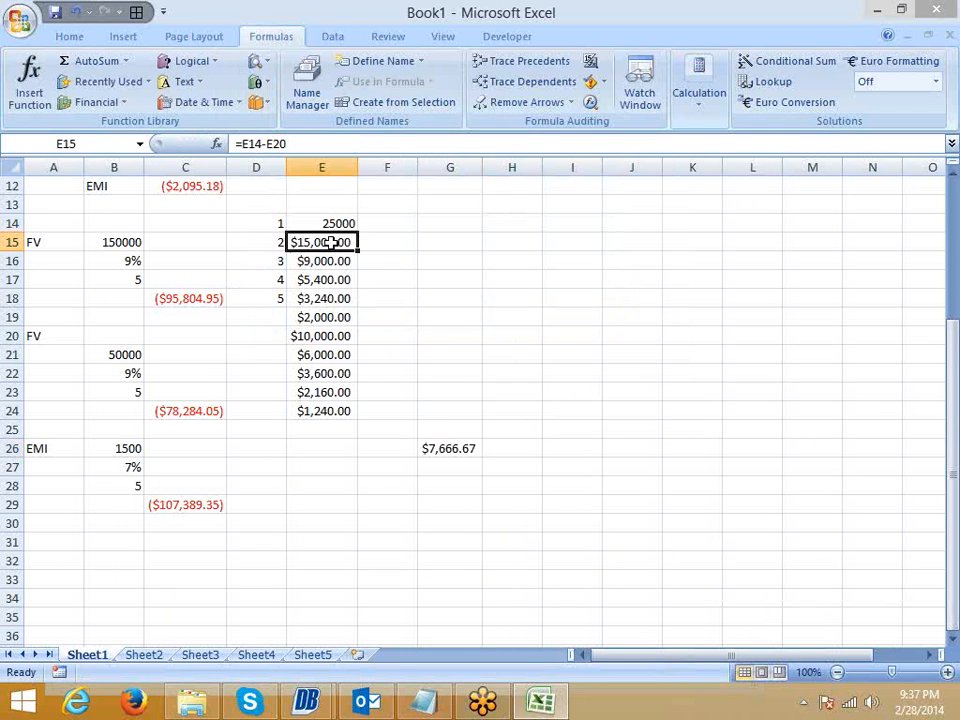
left_click(440, 450)
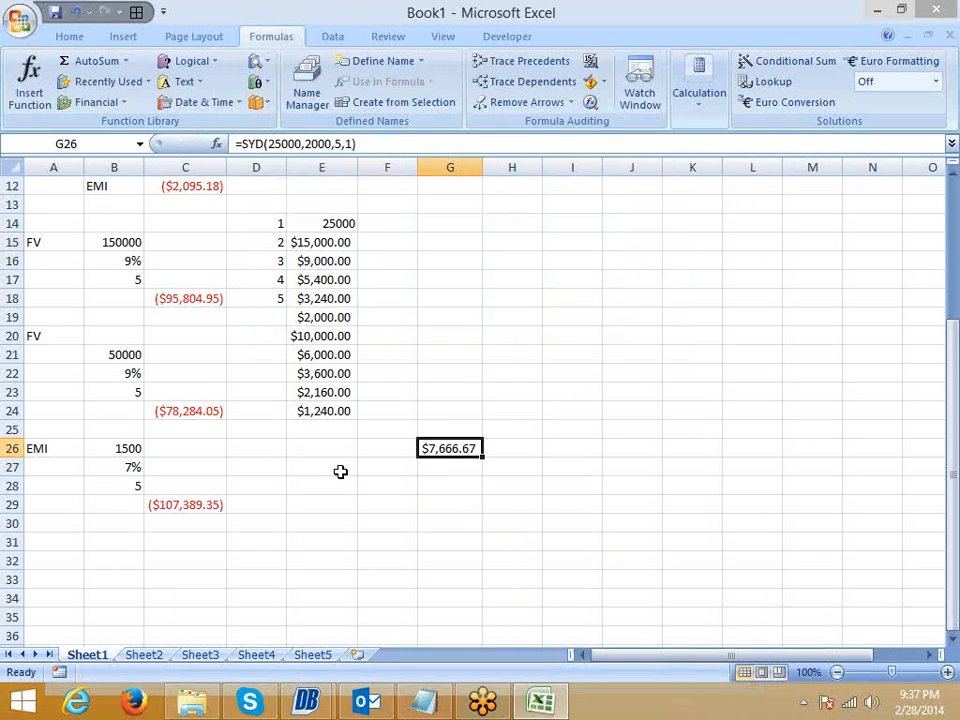
left_click(333, 448)
left_click(440, 450)
left_click(216, 144)
left_click(292, 324)
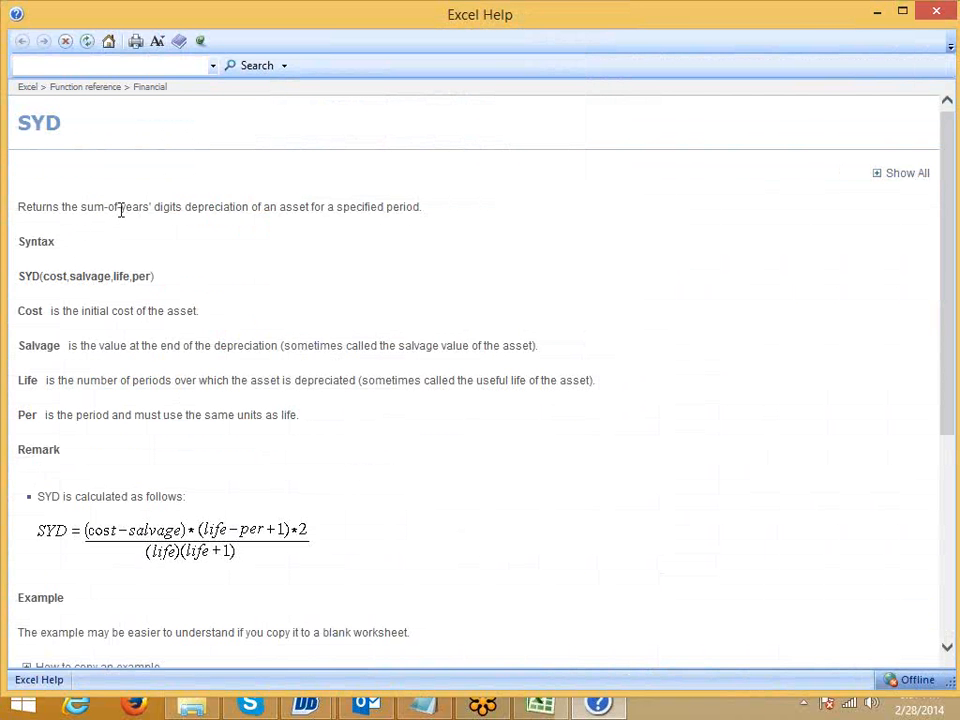
Read the SYD help topic's description, argument definitions and calculation equation.
double_click(120, 210)
left_click(195, 208)
double_click(205, 208)
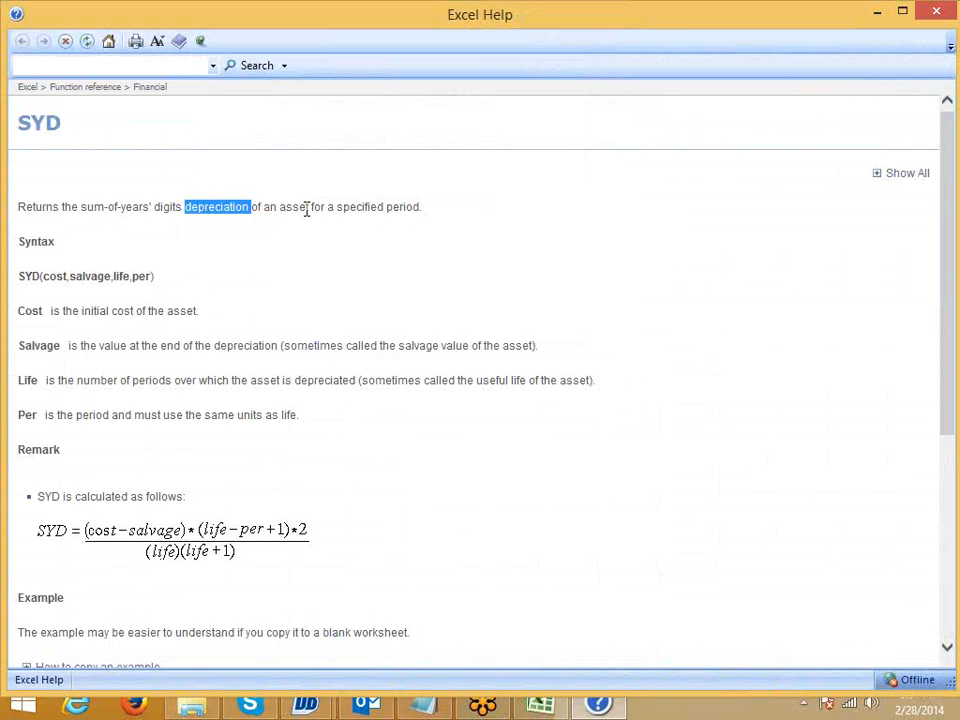
double_click(298, 207)
double_click(377, 207)
scroll(366, 354, "down", 4)
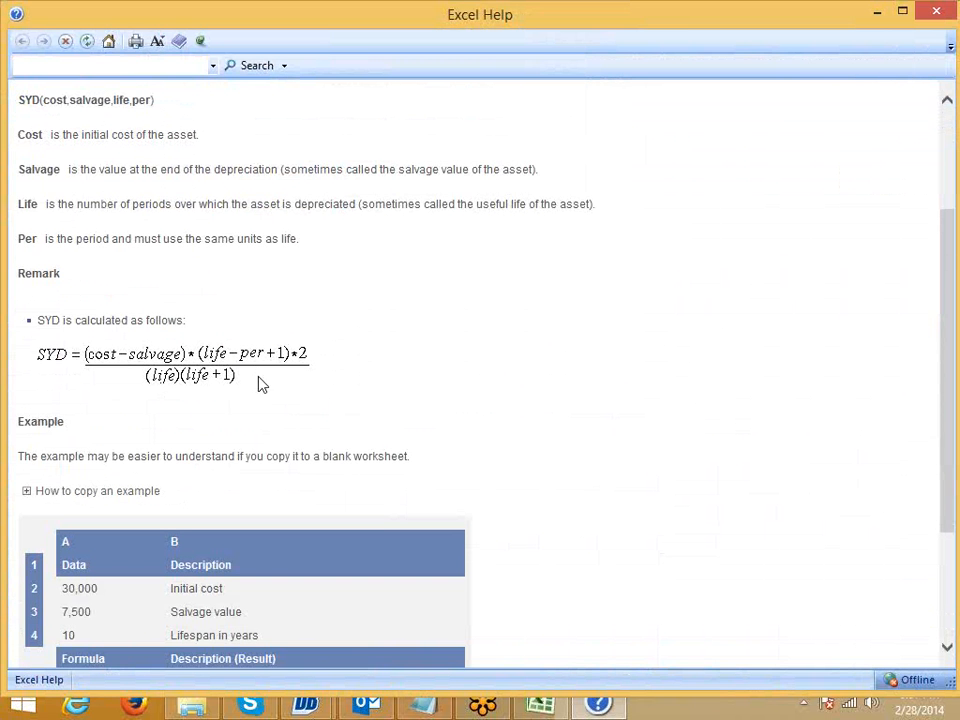
double_click(152, 421)
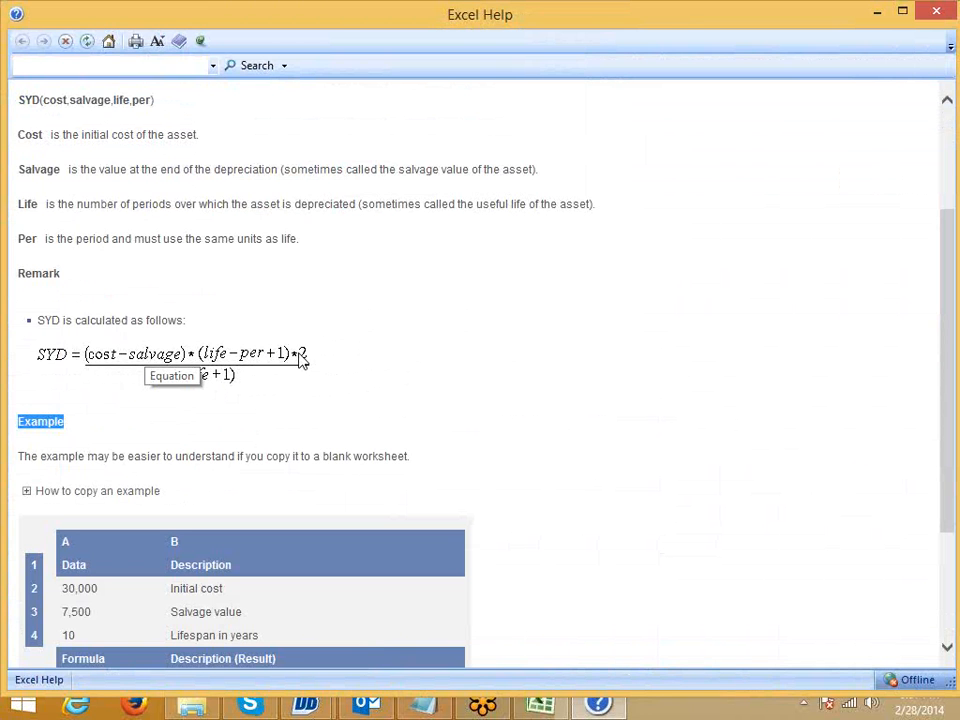
left_click(274, 444)
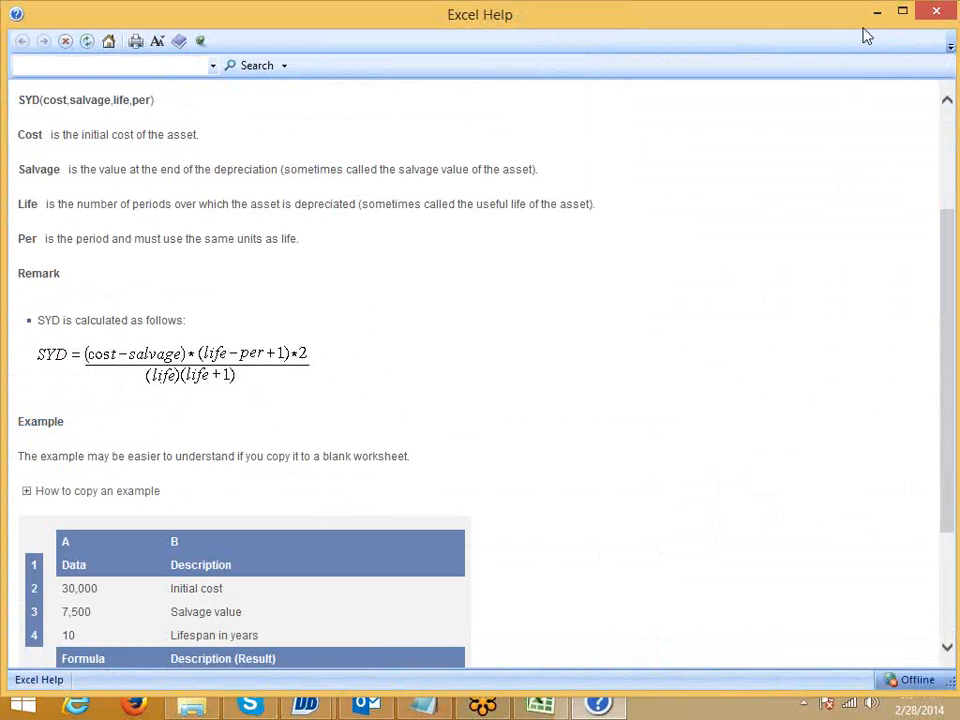
Compare the help topic's SYD equation and worked example with the entered arguments, and close the help and arguments windows.
left_click(902, 10)
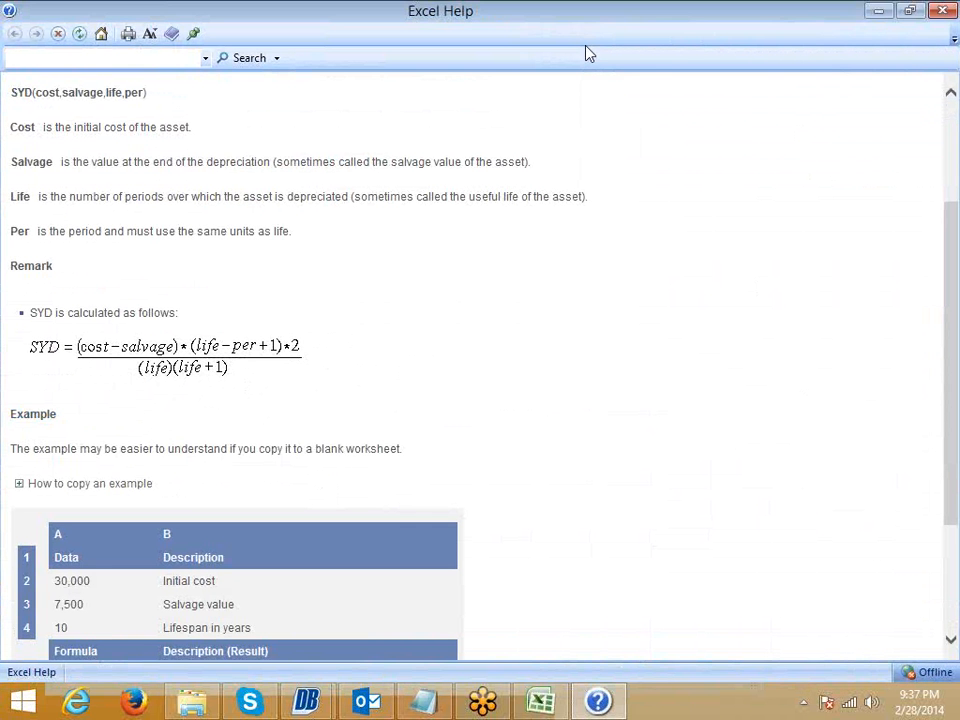
left_click_drag(565, 25, 566, 229)
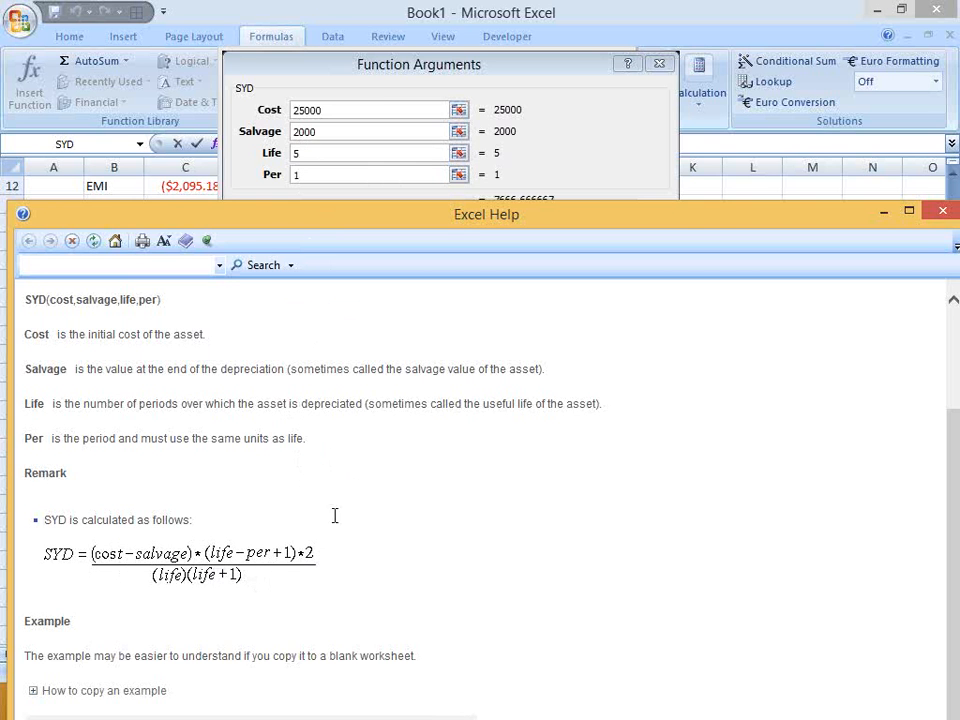
left_click_drag(322, 555, 170, 559)
left_click(170, 566)
scroll(356, 517, "down", 3)
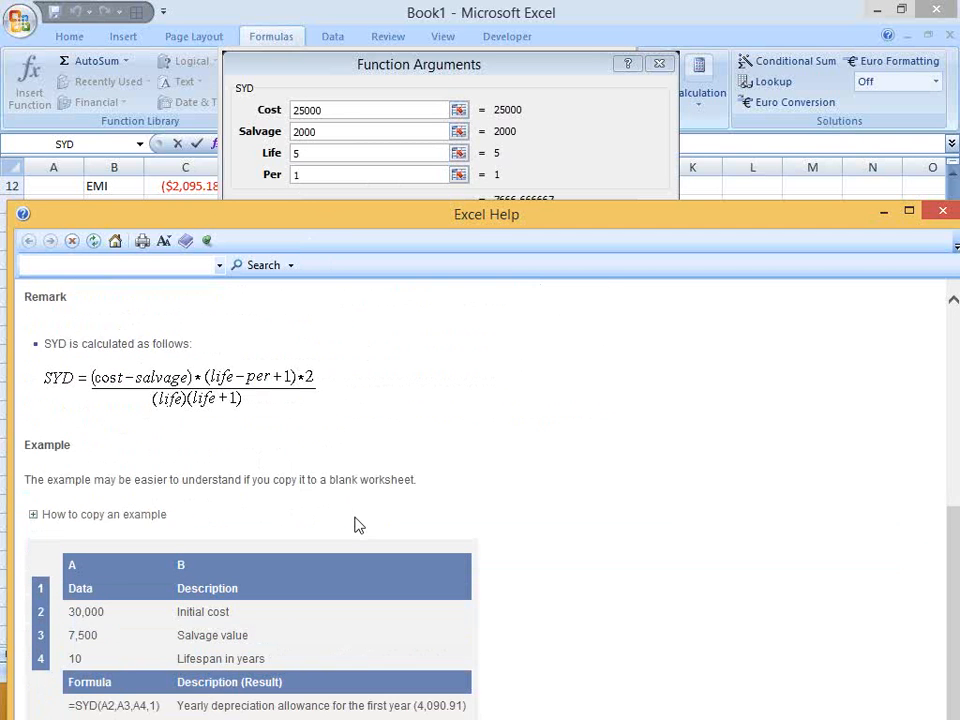
scroll(358, 524, "down", 1)
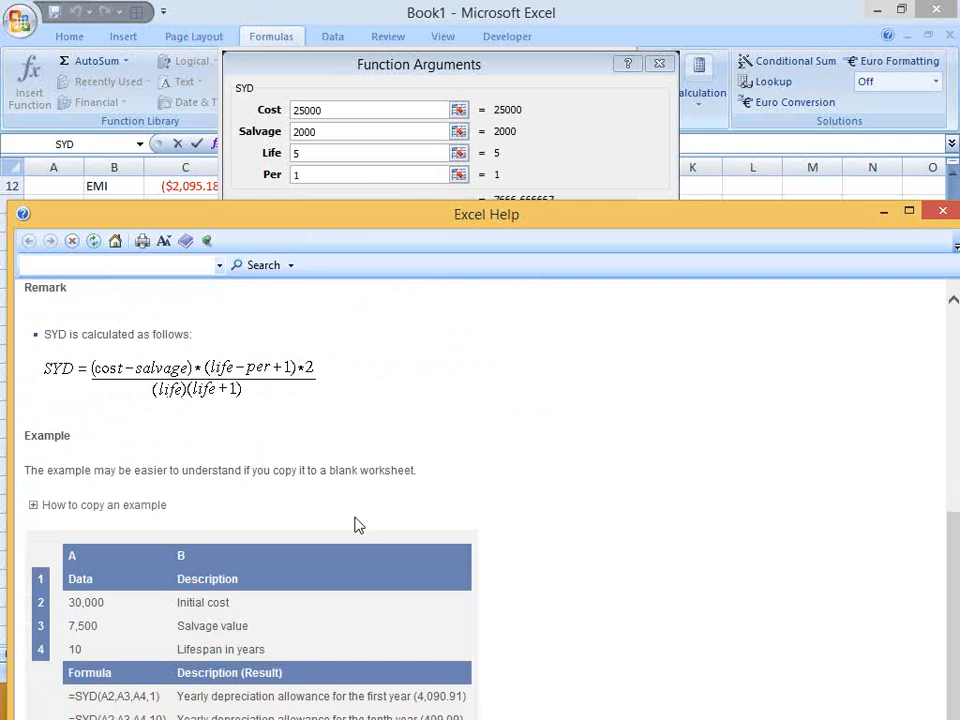
double_click(484, 216)
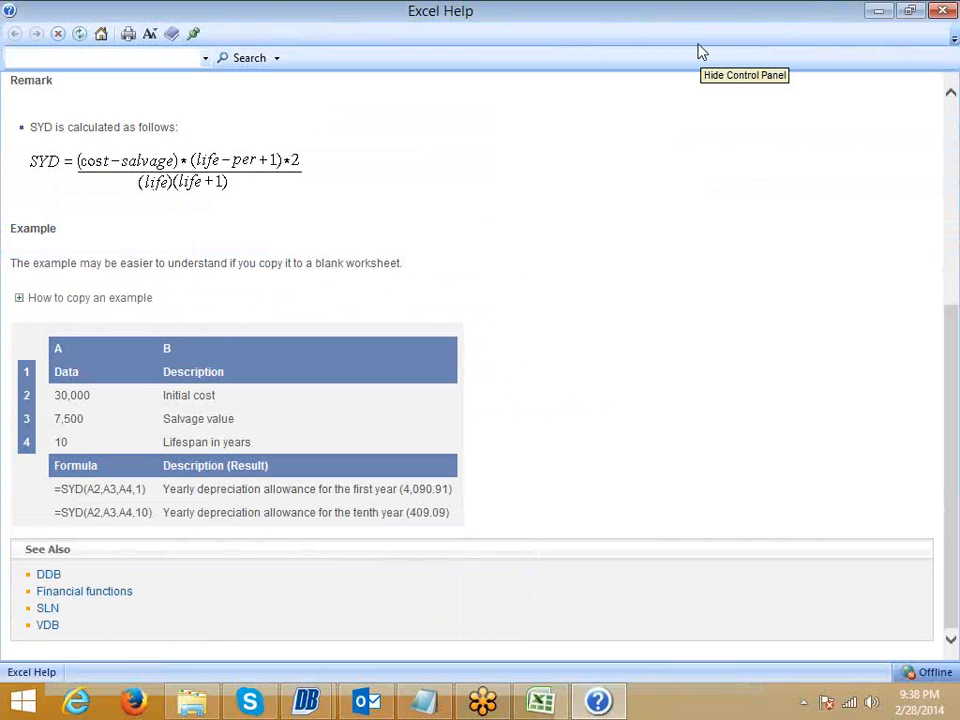
left_click(941, 12)
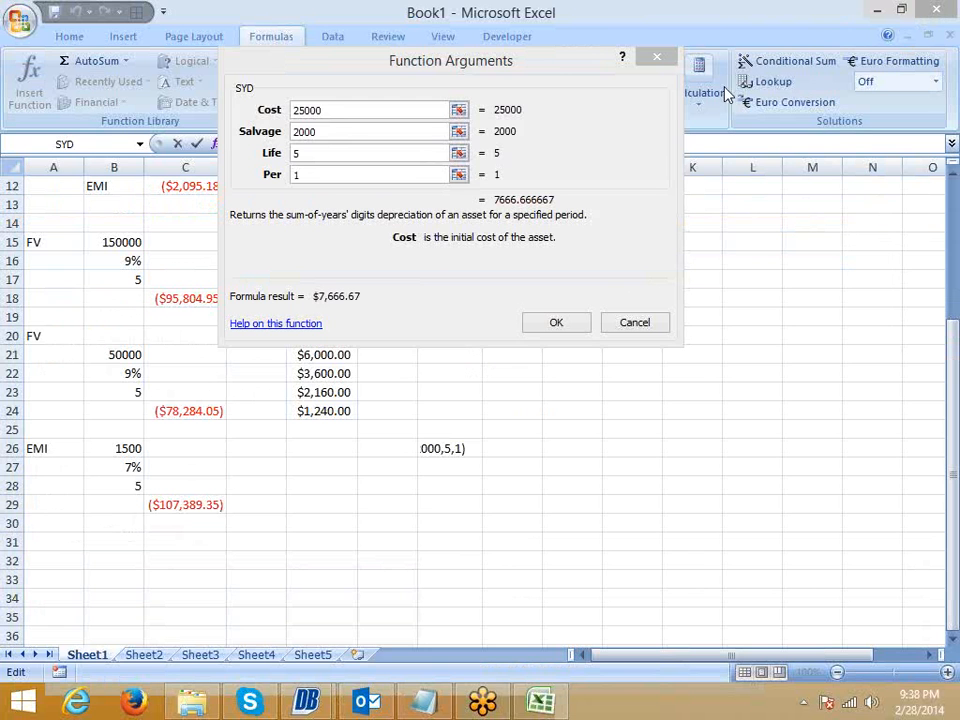
left_click(653, 60)
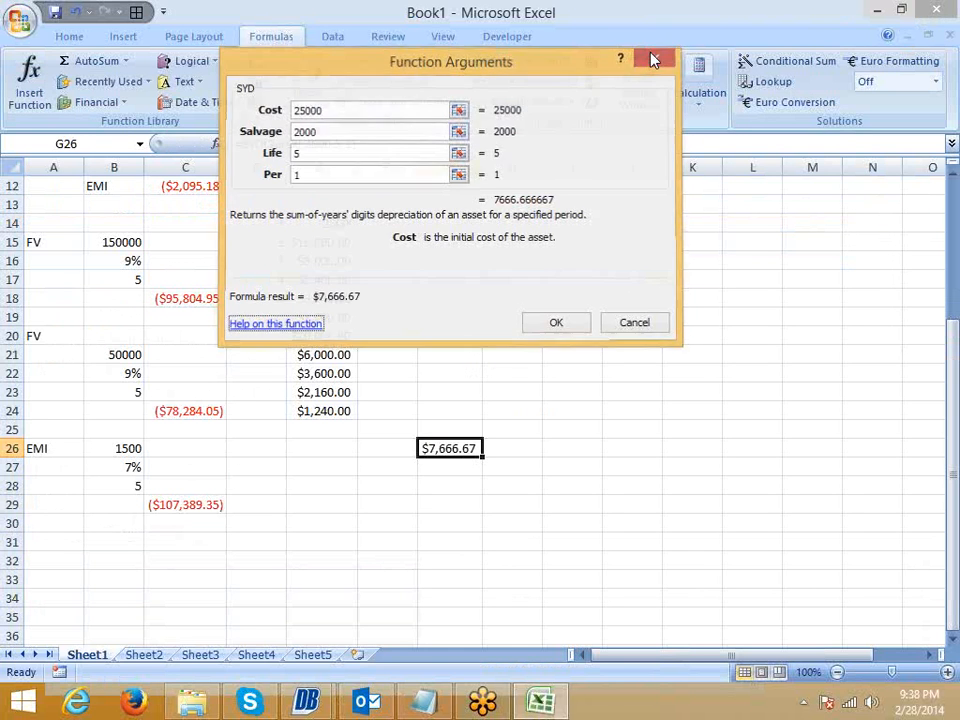
Browse the available financial functions for the empty cell E25.
left_click(322, 428)
left_click(98, 103)
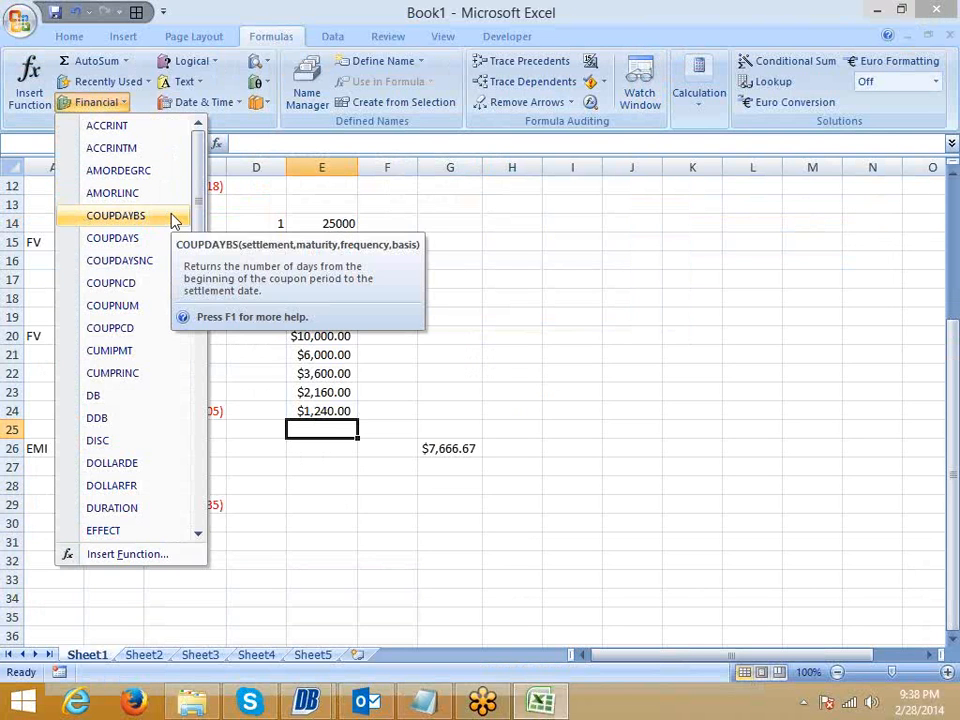
Start a YIELD function from the financial functions in cell E25 and open its help article.
scroll(176, 260, "down", 1)
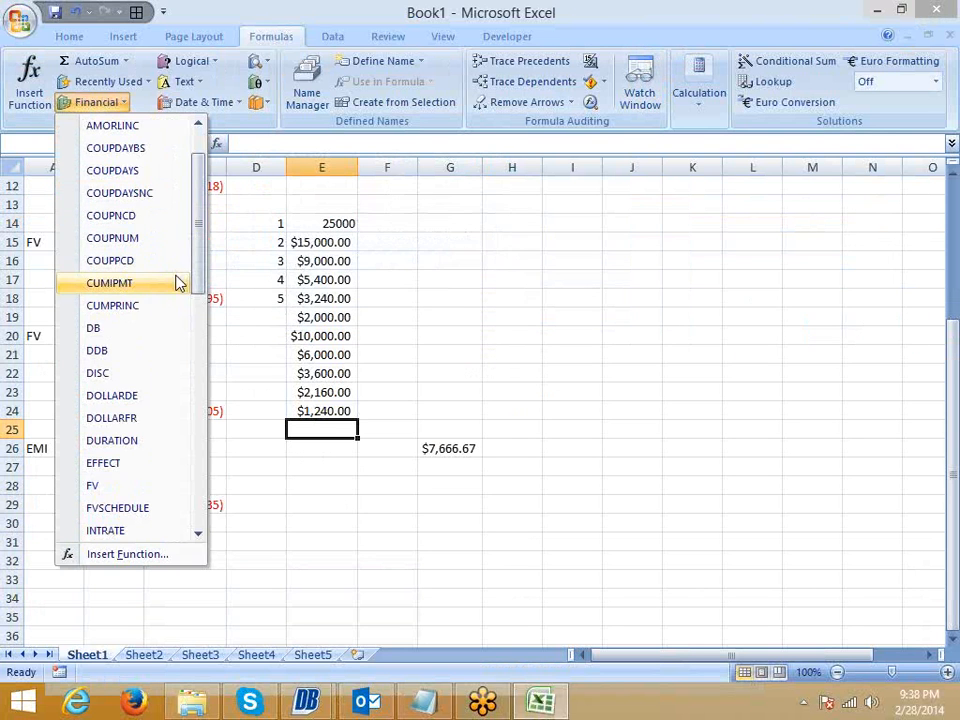
scroll(177, 281, "down", 1)
scroll(177, 280, "up", 1)
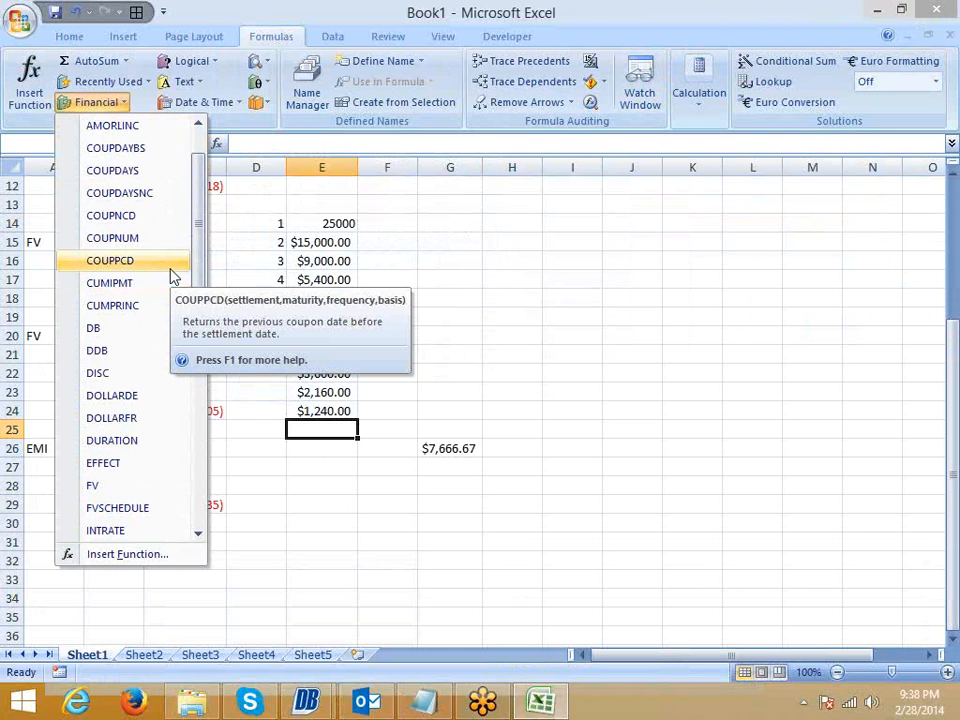
scroll(175, 318, "down", 1)
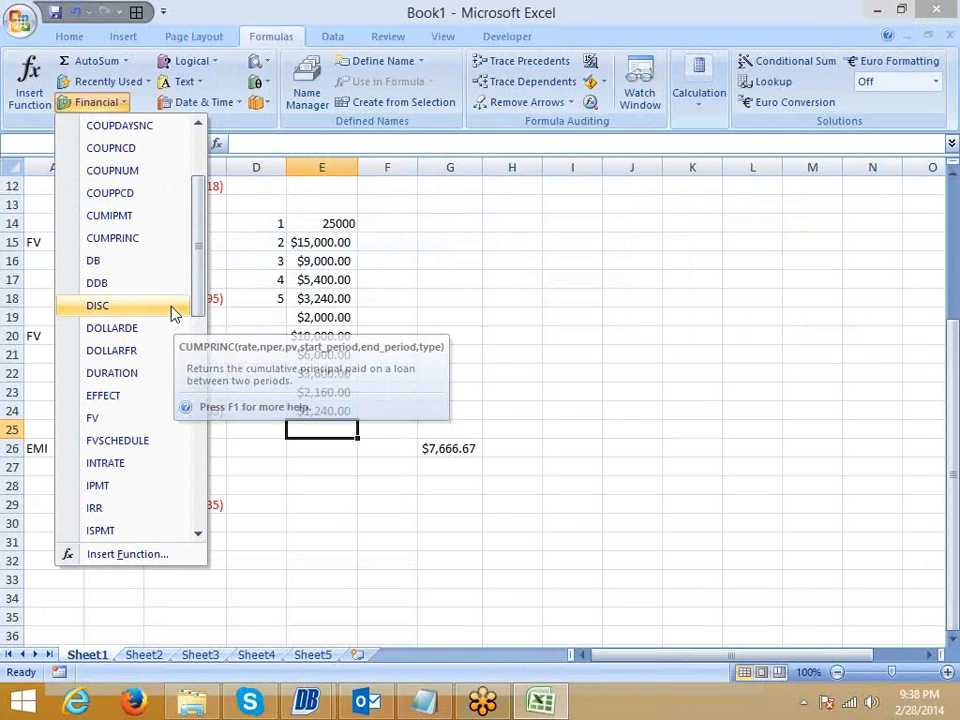
scroll(158, 446, "down", 4)
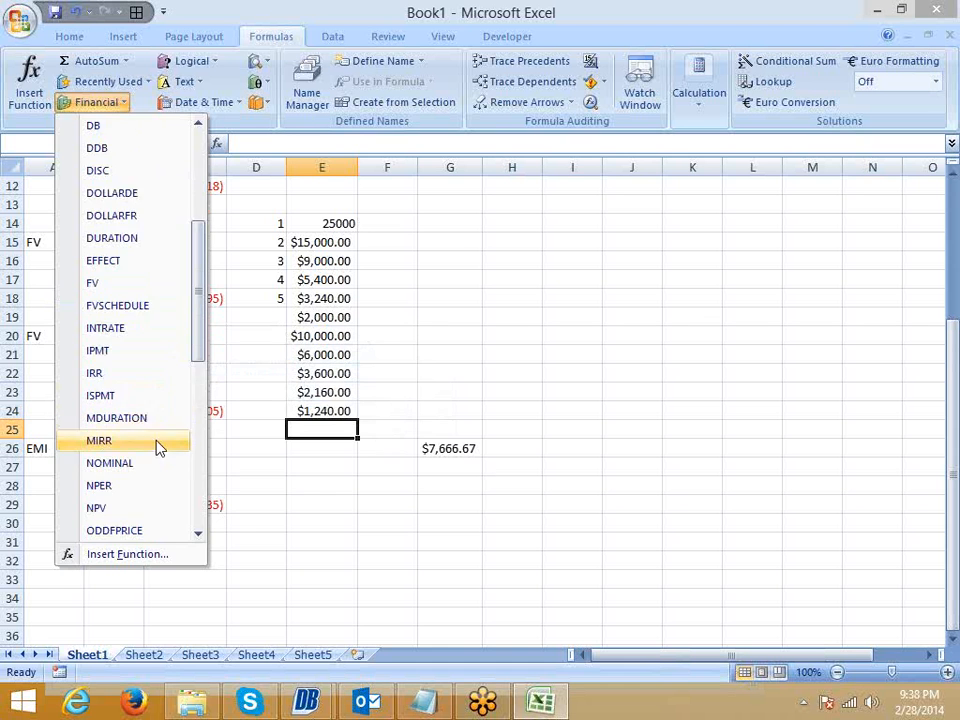
scroll(158, 446, "down", 5)
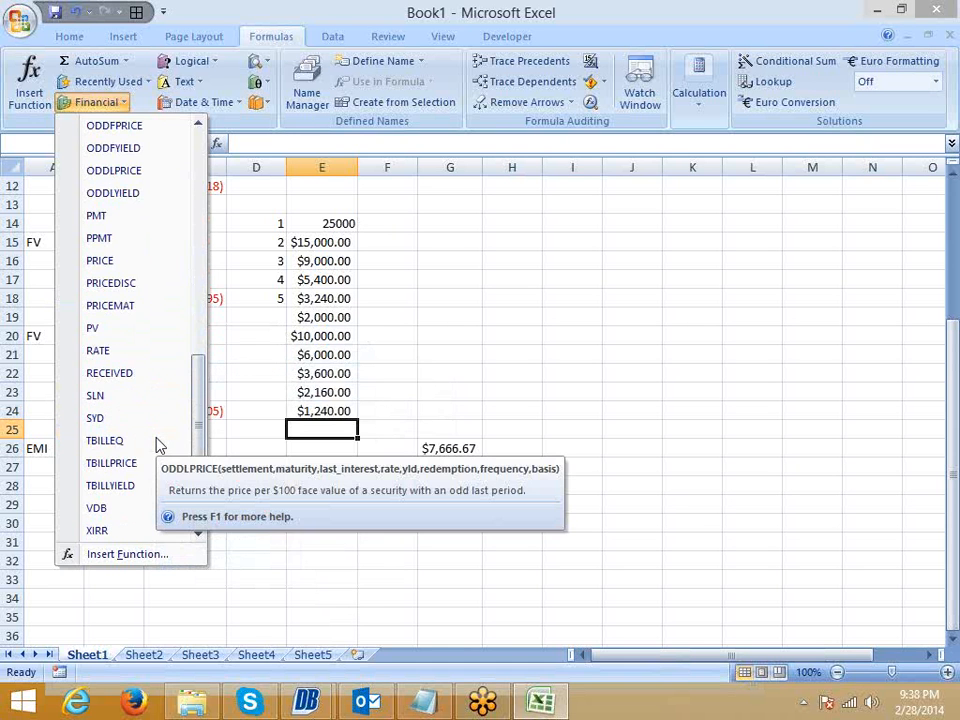
scroll(158, 440, "down", 1)
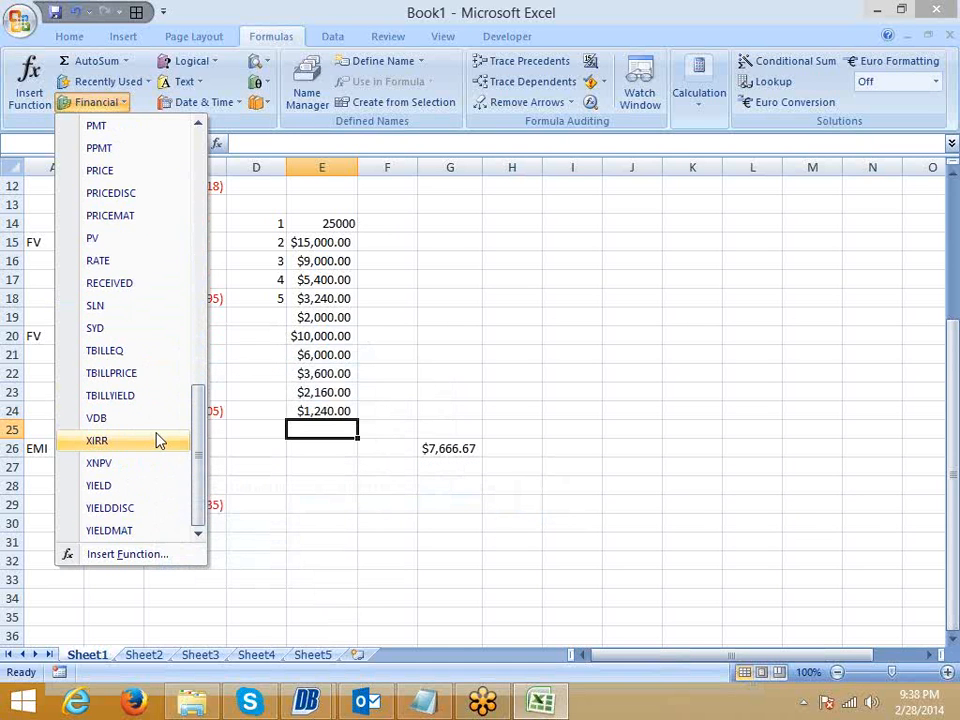
left_click(132, 490)
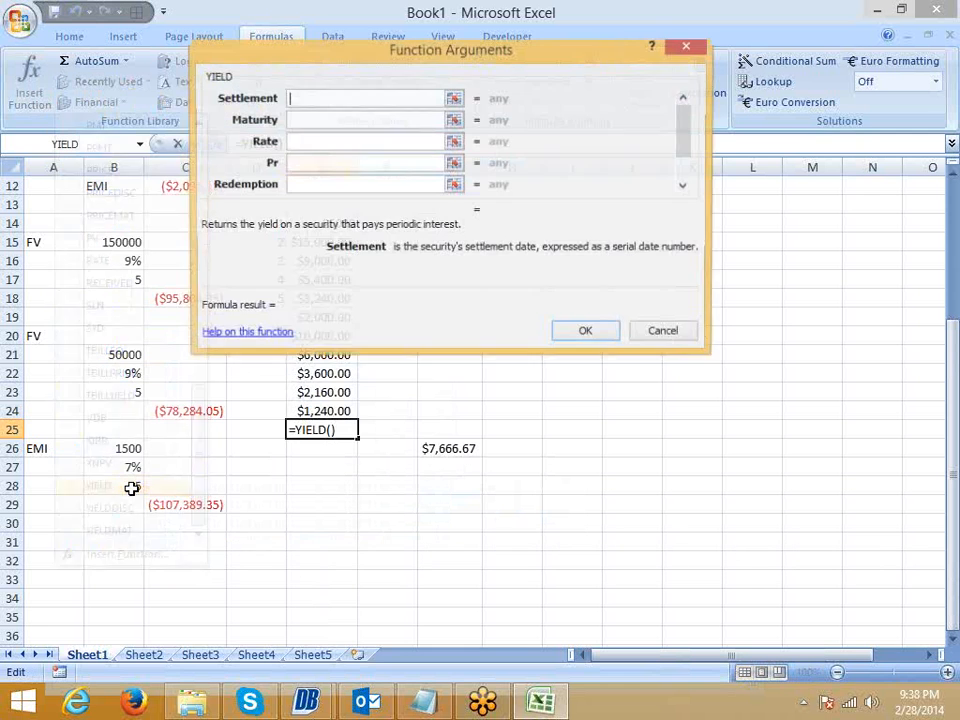
left_click(282, 335)
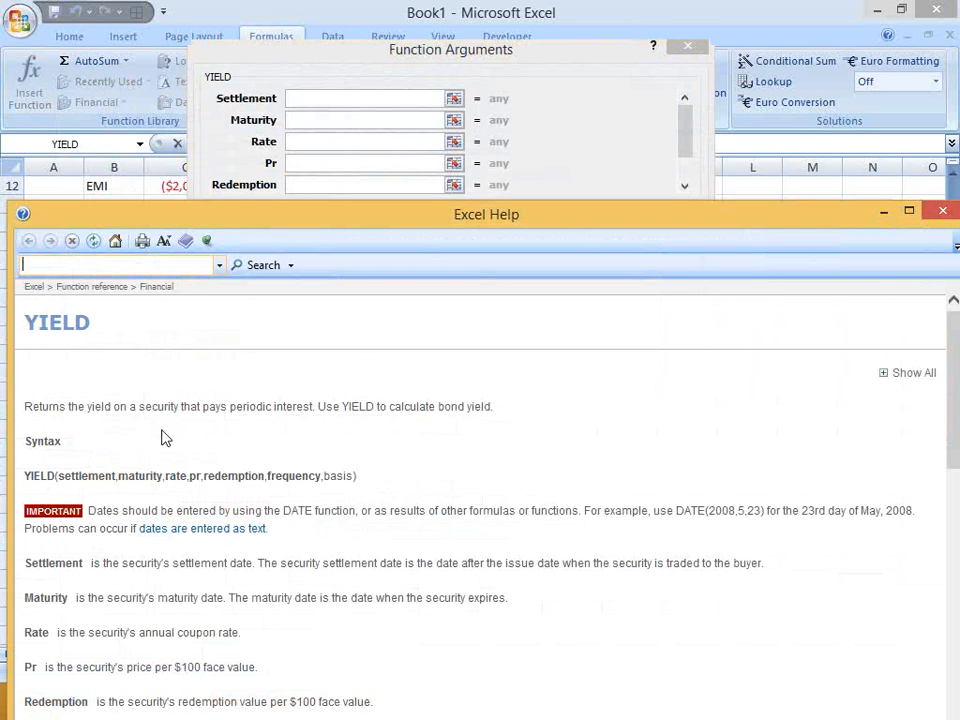
Read the YIELD help article's description, syntax, argument explanations and calculation formula through to the worked example.
double_click(145, 407)
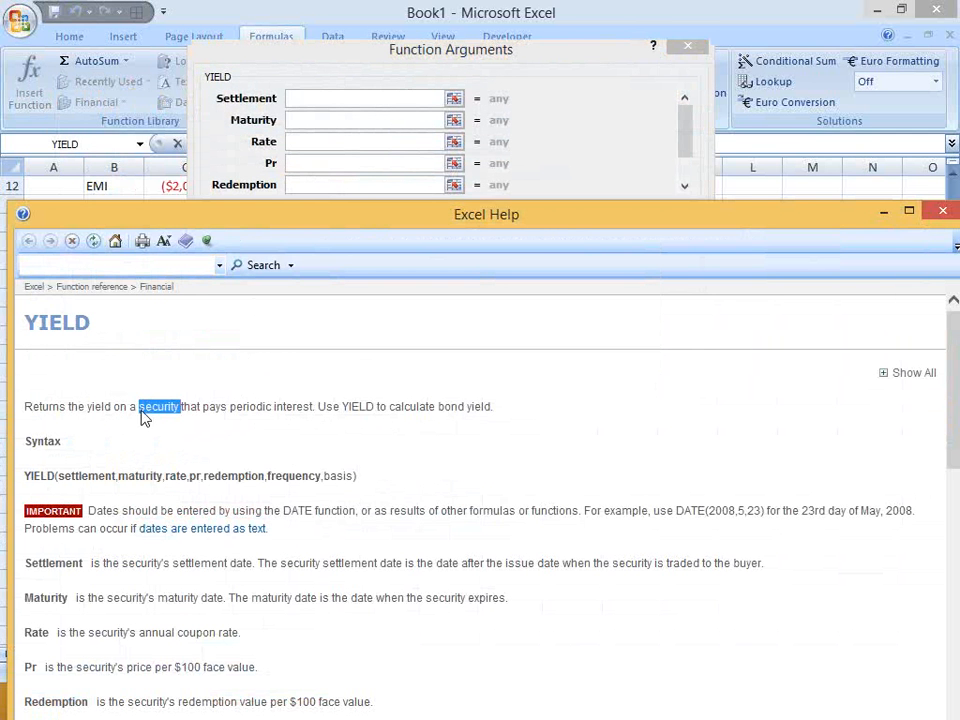
left_click(228, 418)
double_click(226, 408)
left_click(57, 412)
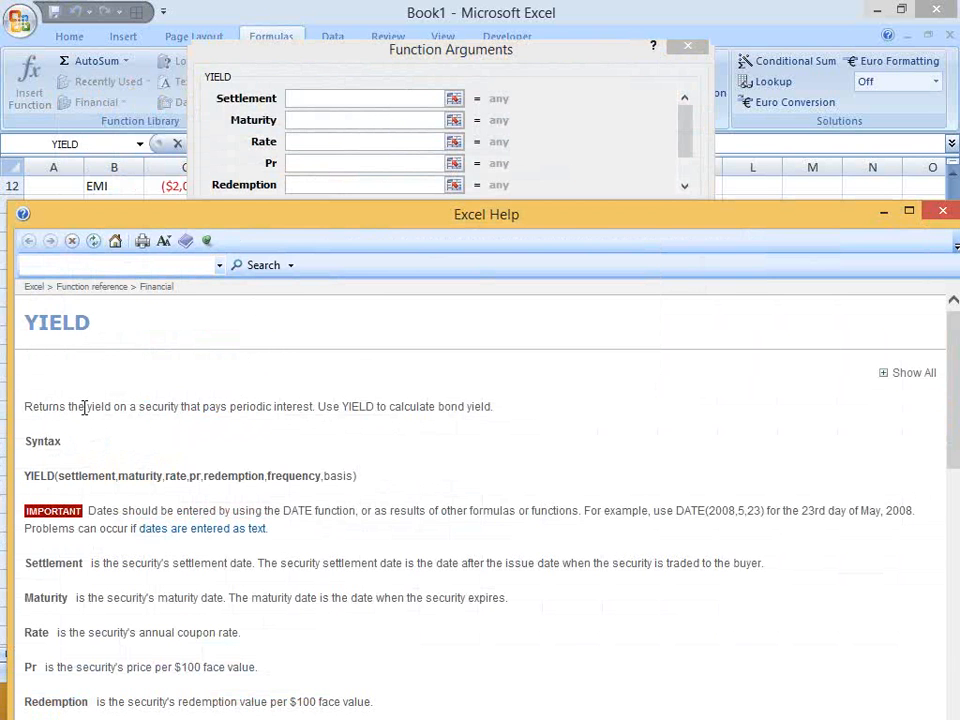
double_click(150, 408)
left_click(237, 476)
scroll(349, 418, "down", 5)
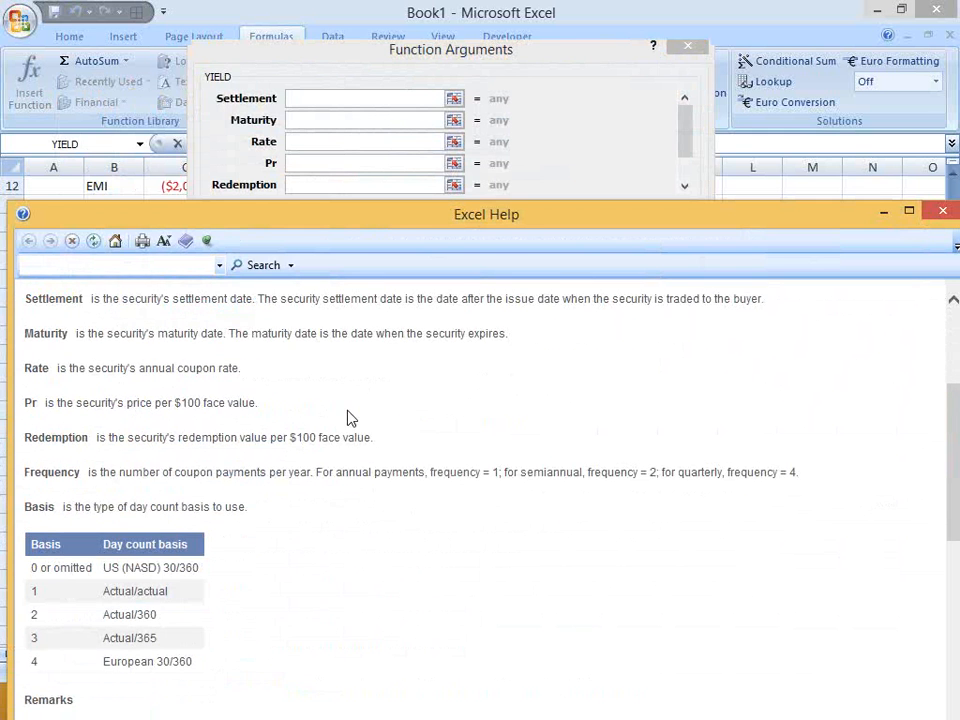
scroll(251, 456, "up", 1)
scroll(251, 458, "up", 3)
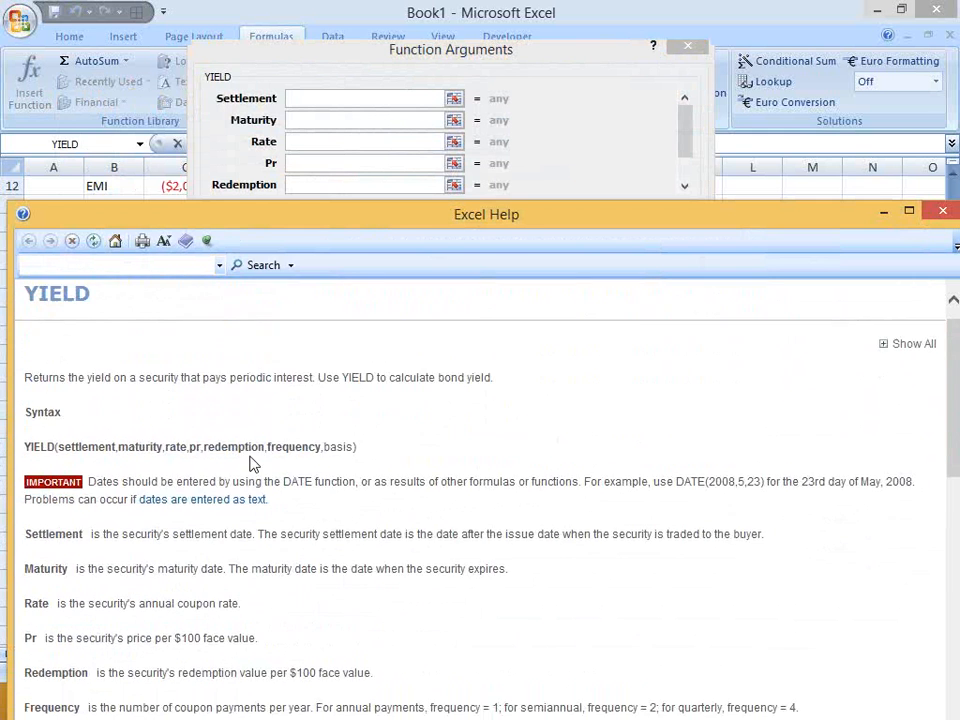
scroll(251, 458, "down", 20)
scroll(251, 460, "up", 3)
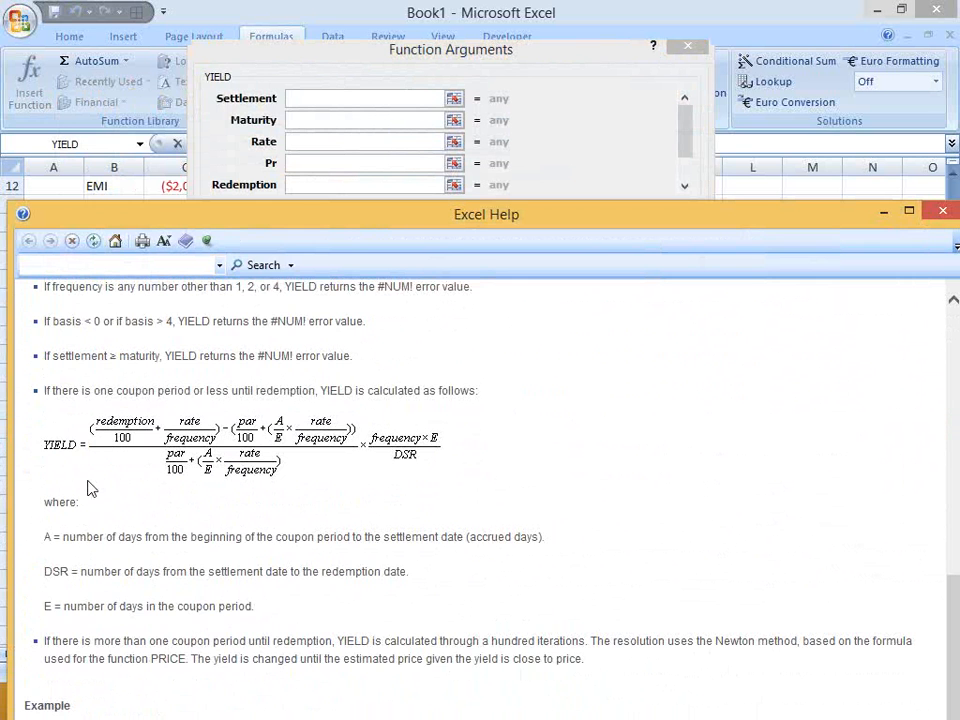
scroll(88, 488, "down", 7)
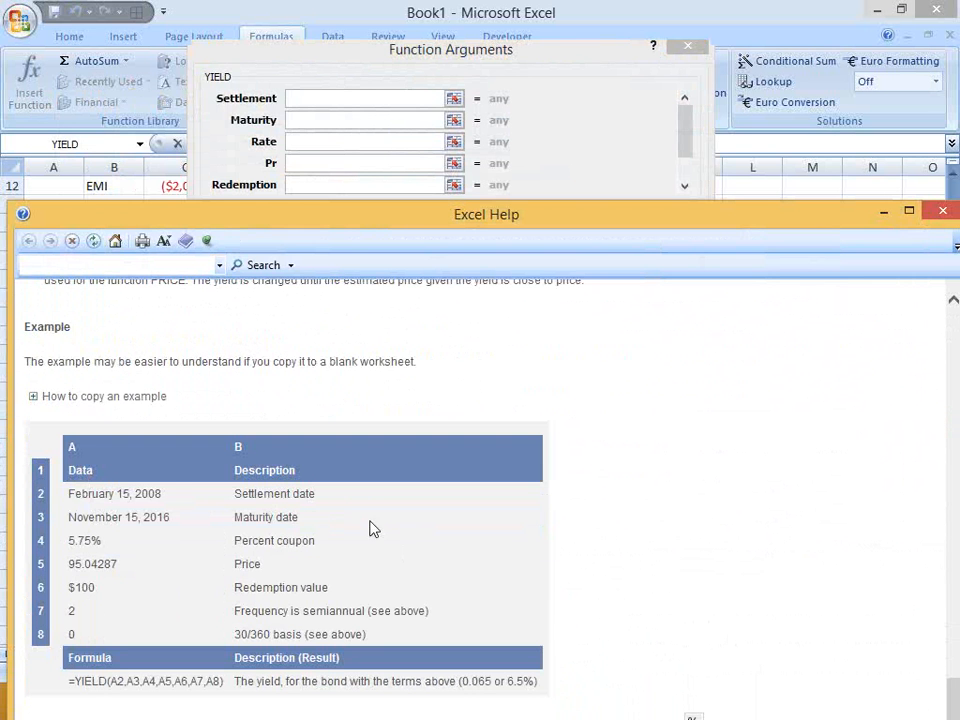
Examine the settlement date and maturity date rows in the YIELD example table.
triple_click(109, 495)
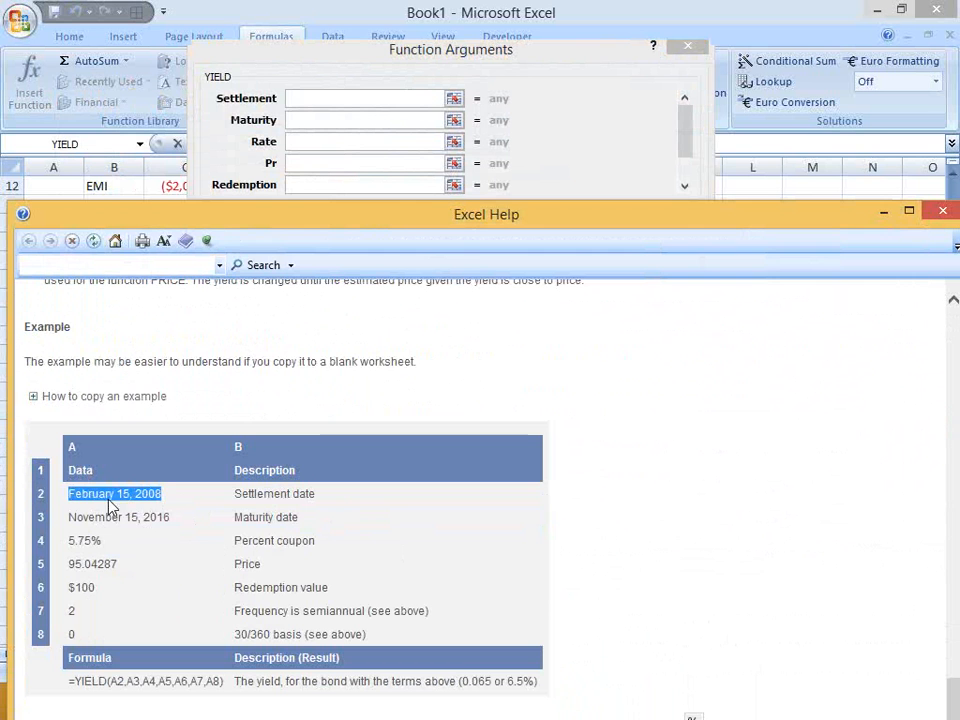
left_click(287, 493)
double_click(287, 493)
left_click(306, 496)
double_click(304, 494)
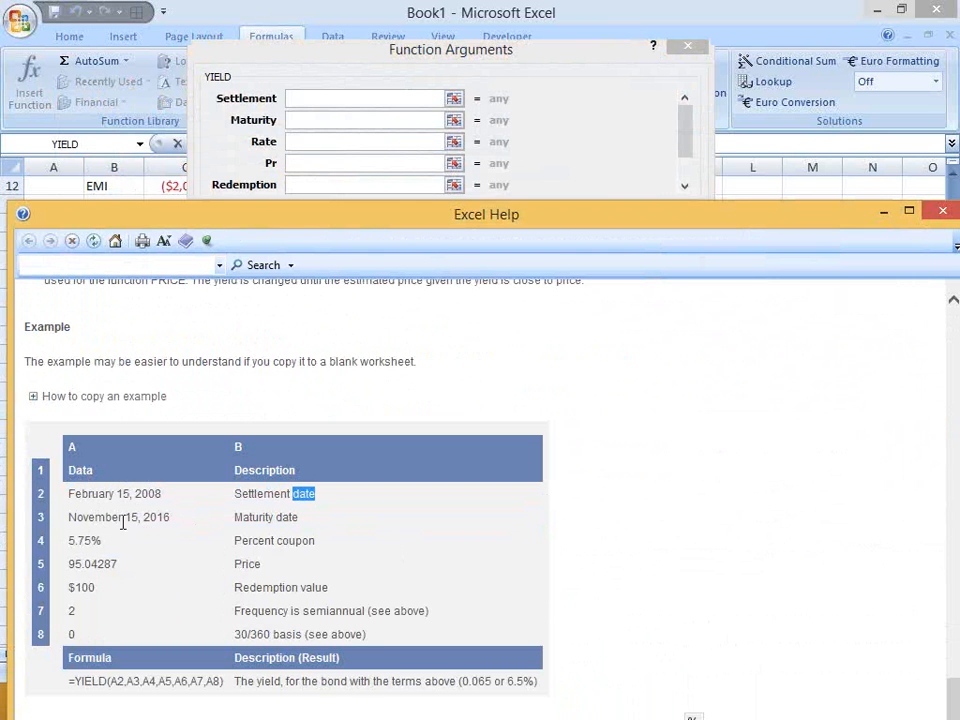
left_click(113, 530)
double_click(100, 518)
double_click(130, 517)
double_click(163, 517)
triple_click(279, 518)
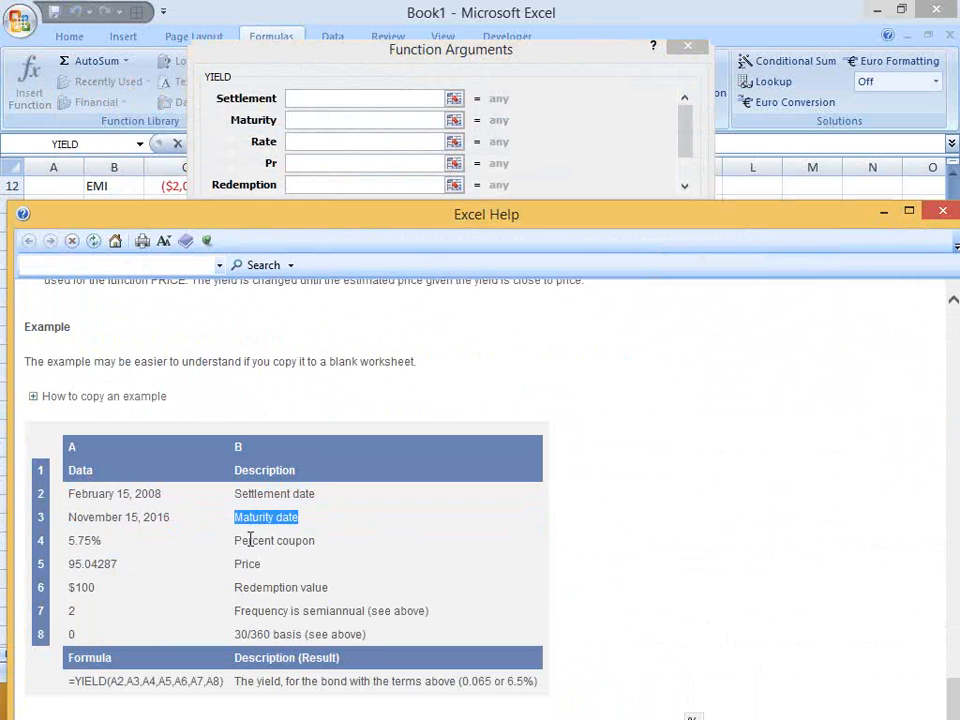
Examine the example's percent coupon, price and redemption value rows and the description of the formula result.
double_click(257, 541)
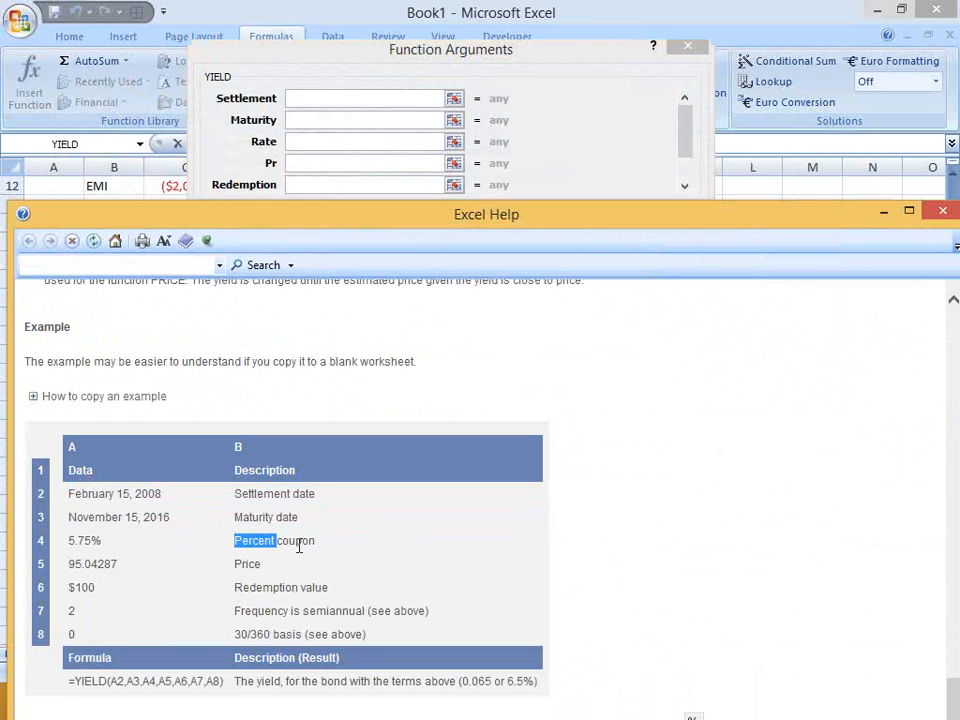
double_click(296, 541)
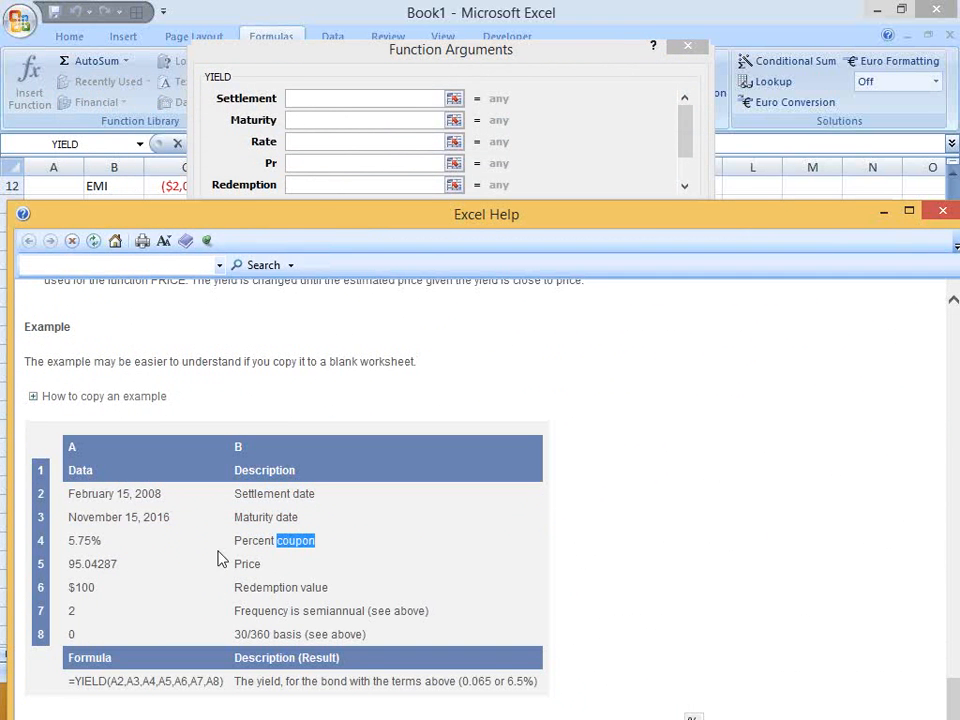
double_click(84, 541)
triple_click(84, 541)
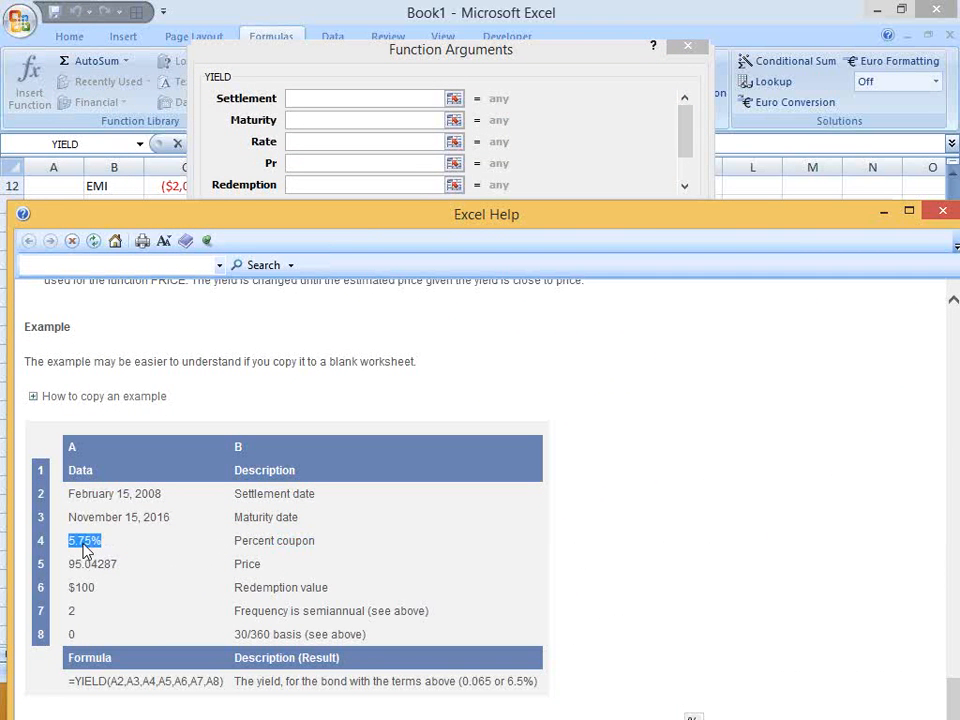
double_click(247, 564)
double_click(88, 564)
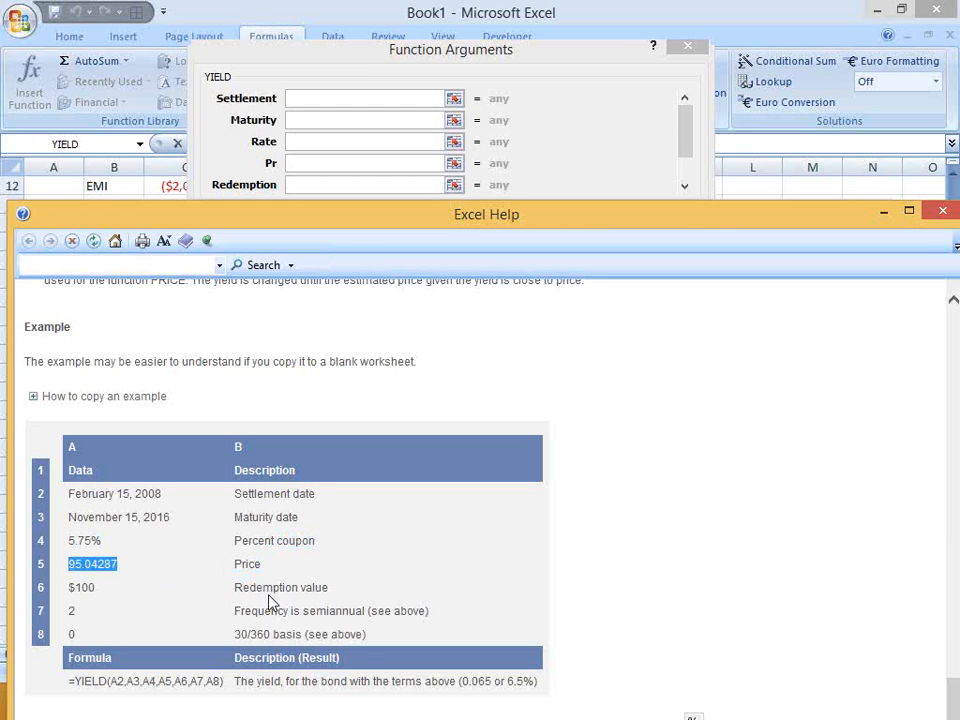
left_click(327, 592)
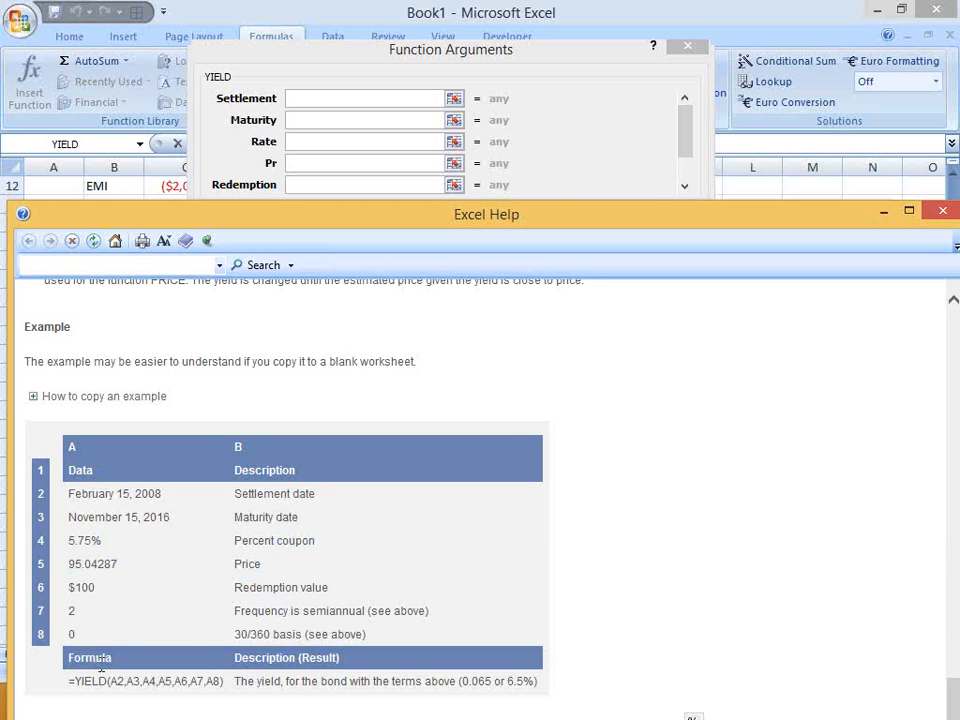
triple_click(524, 681)
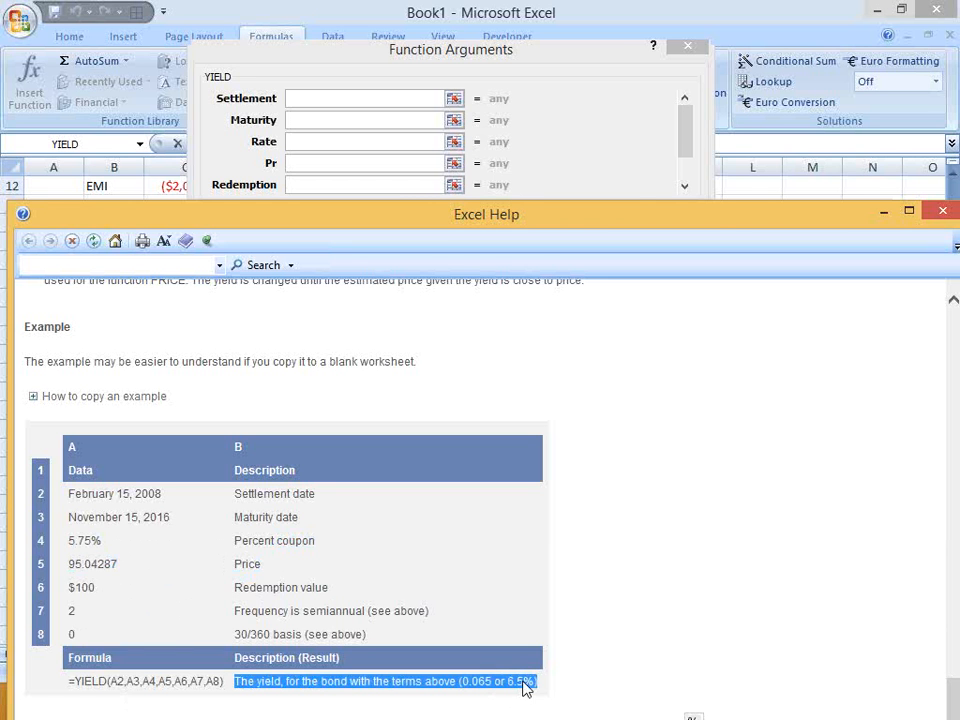
left_click(524, 684)
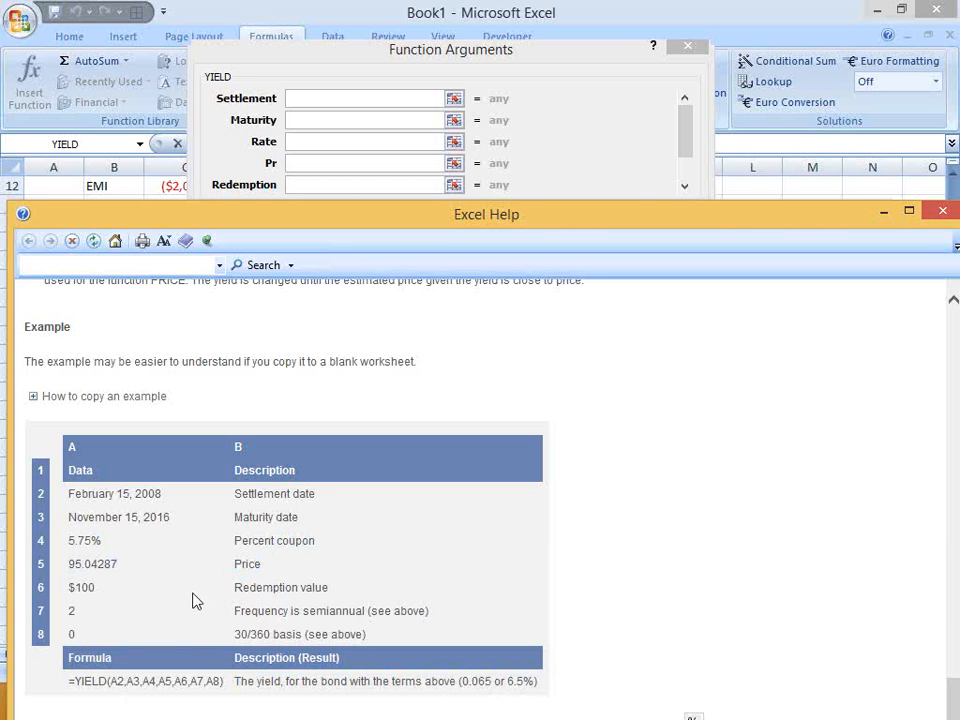
double_click(484, 681)
Compare the day and year of the example bond's settlement and maturity dates.
double_click(150, 494)
triple_click(134, 523)
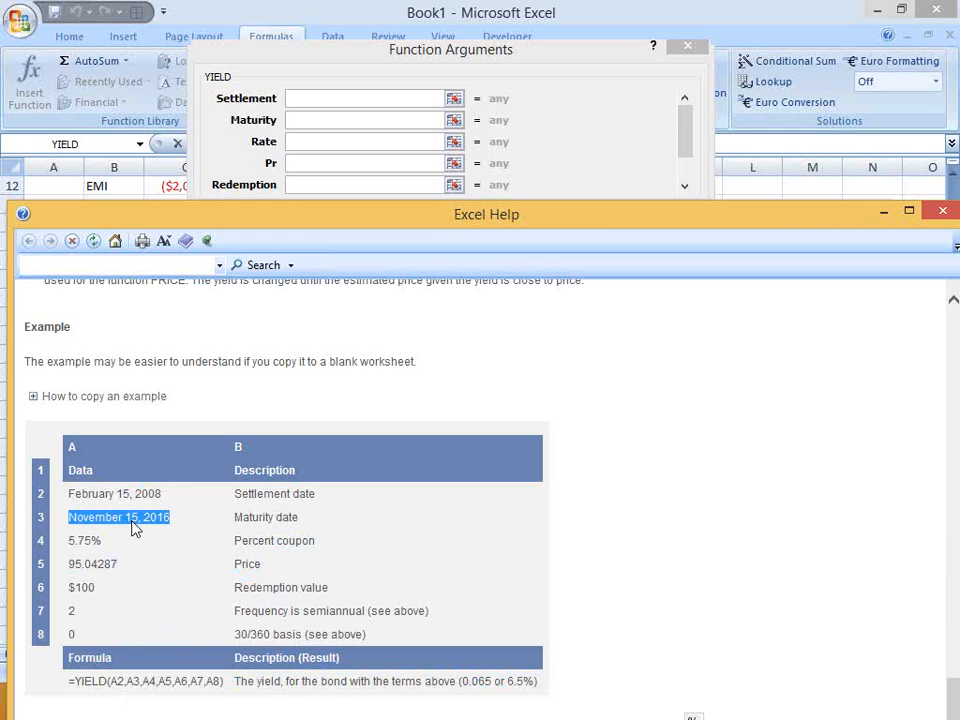
double_click(135, 519)
left_click(128, 516)
double_click(127, 519)
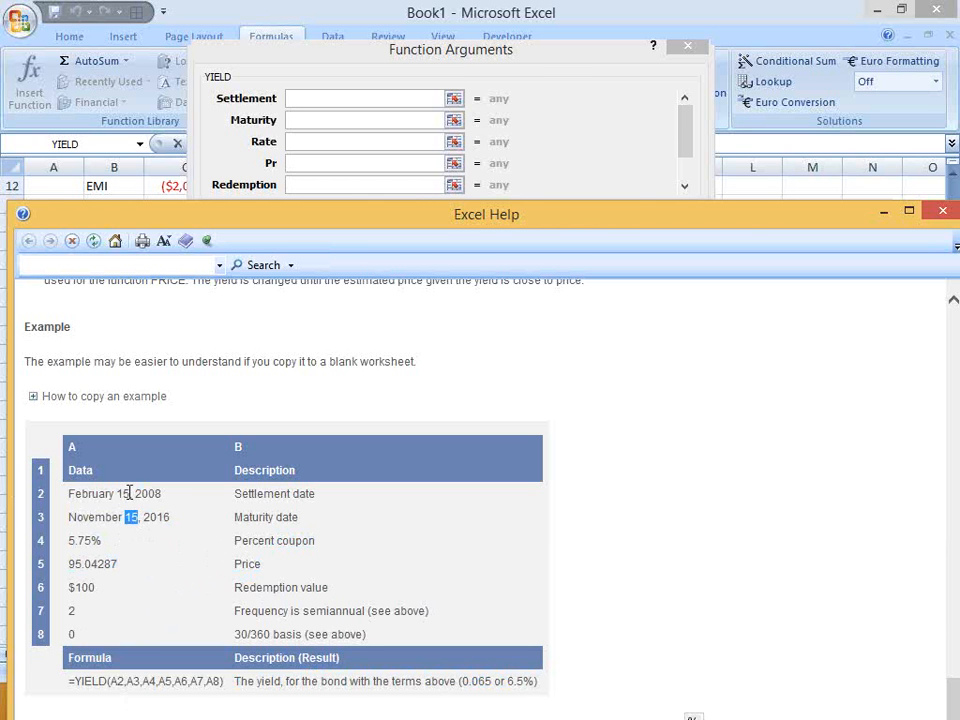
double_click(150, 496)
left_click(157, 519)
double_click(157, 519)
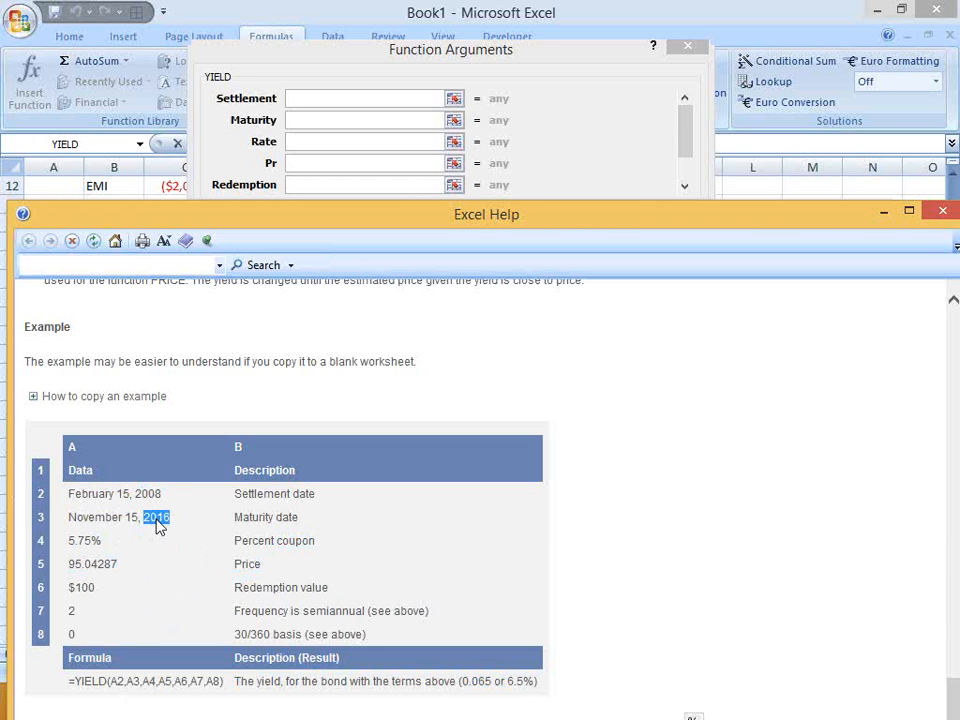
Review the example's percent coupon, price and redemption value entries again, matching each description with its data.
double_click(255, 541)
left_click(296, 541)
double_click(296, 541)
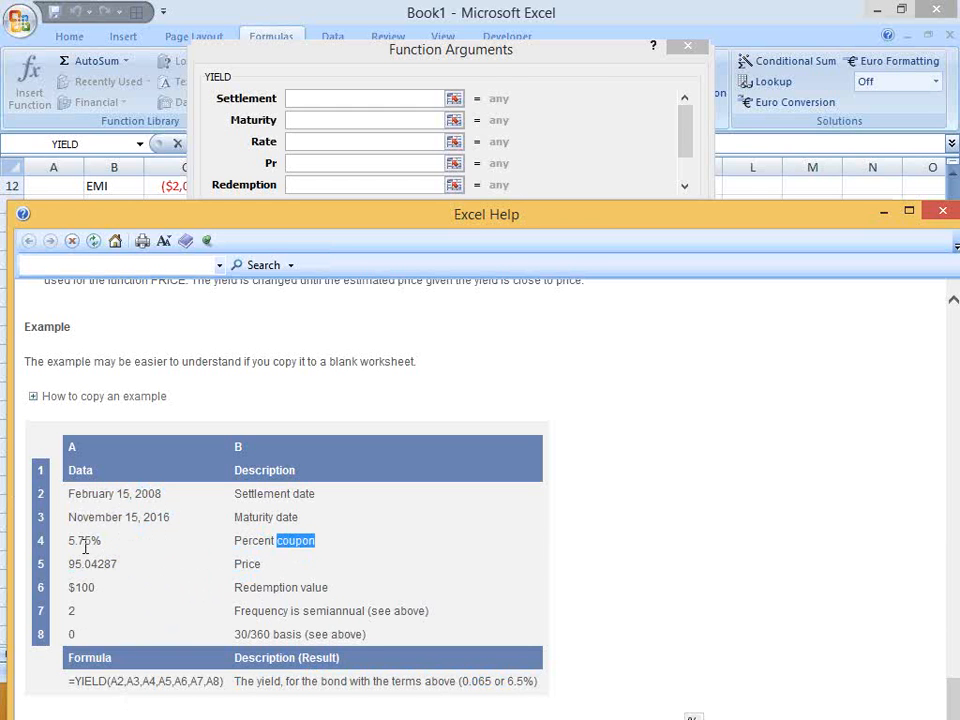
double_click(85, 544)
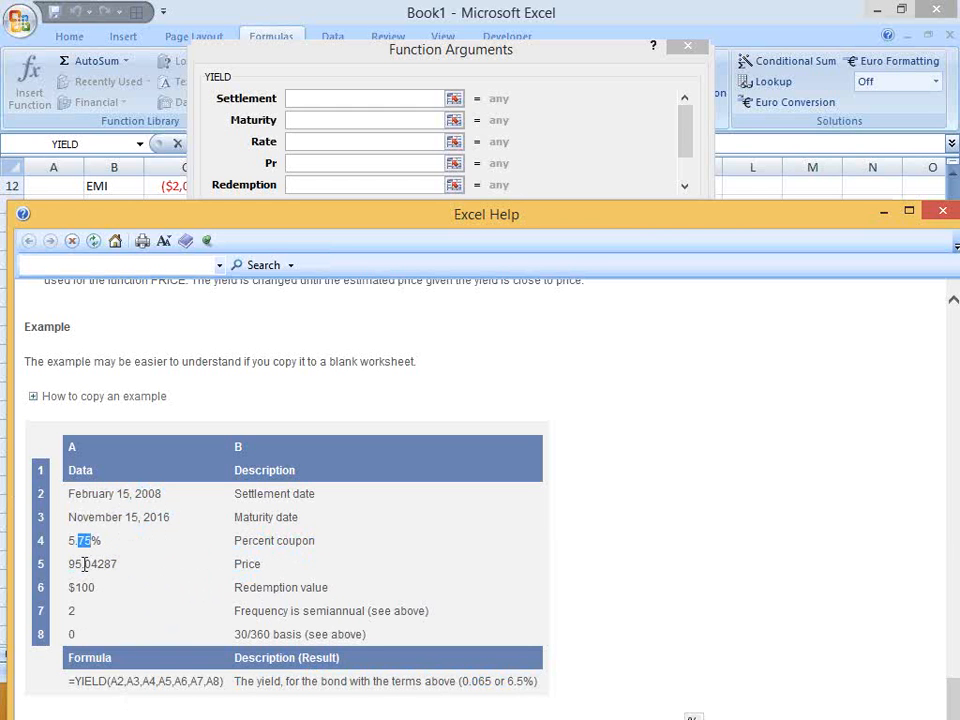
left_click(240, 564)
double_click(247, 564)
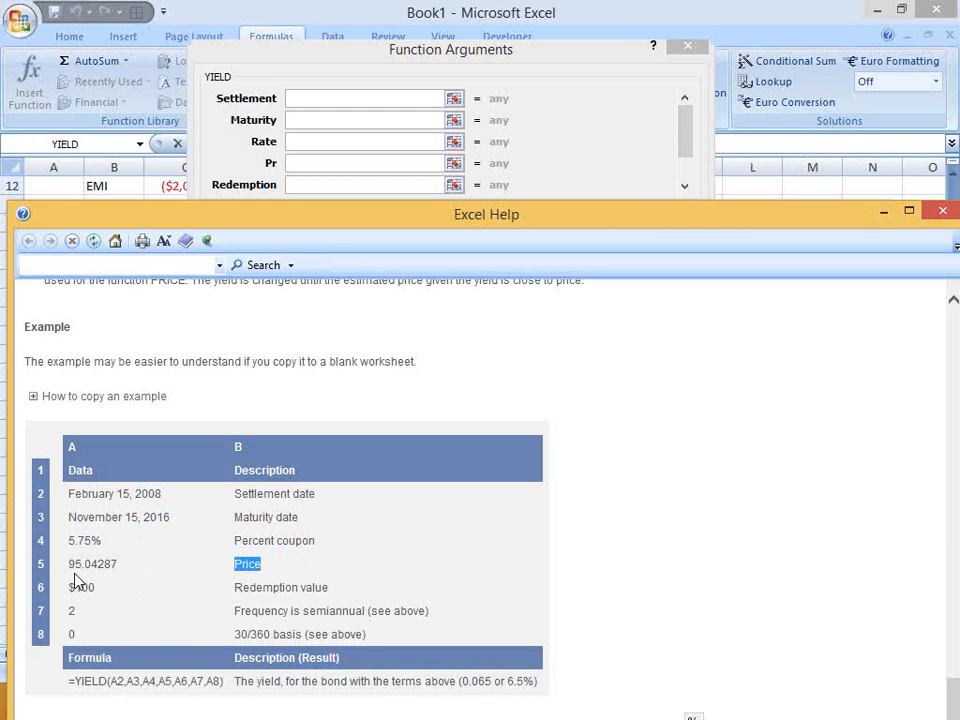
left_click(74, 568)
double_click(74, 566)
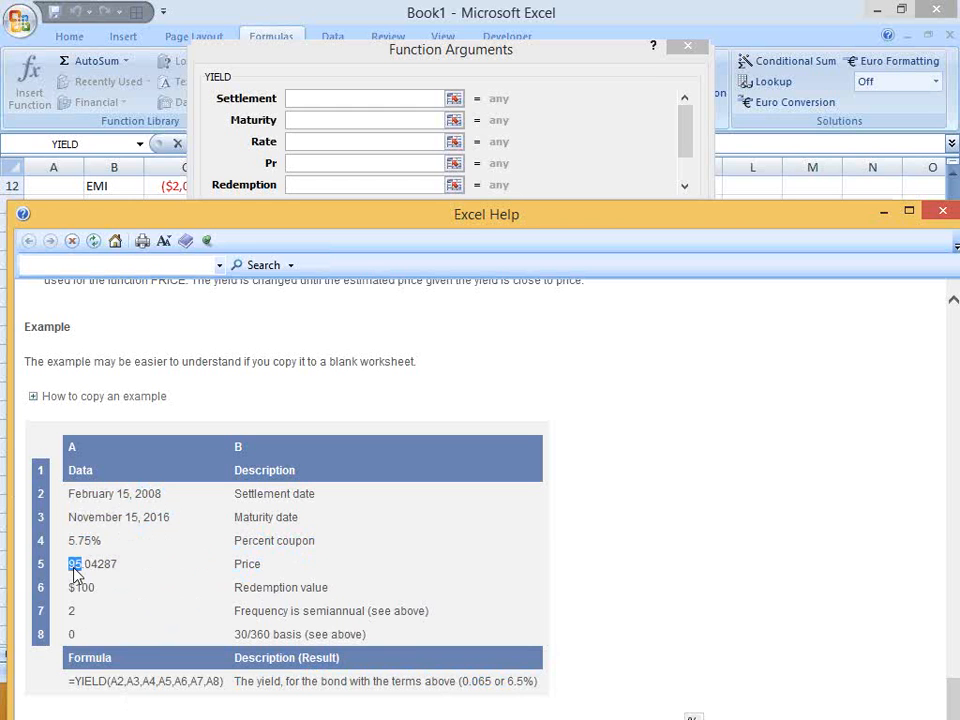
double_click(252, 564)
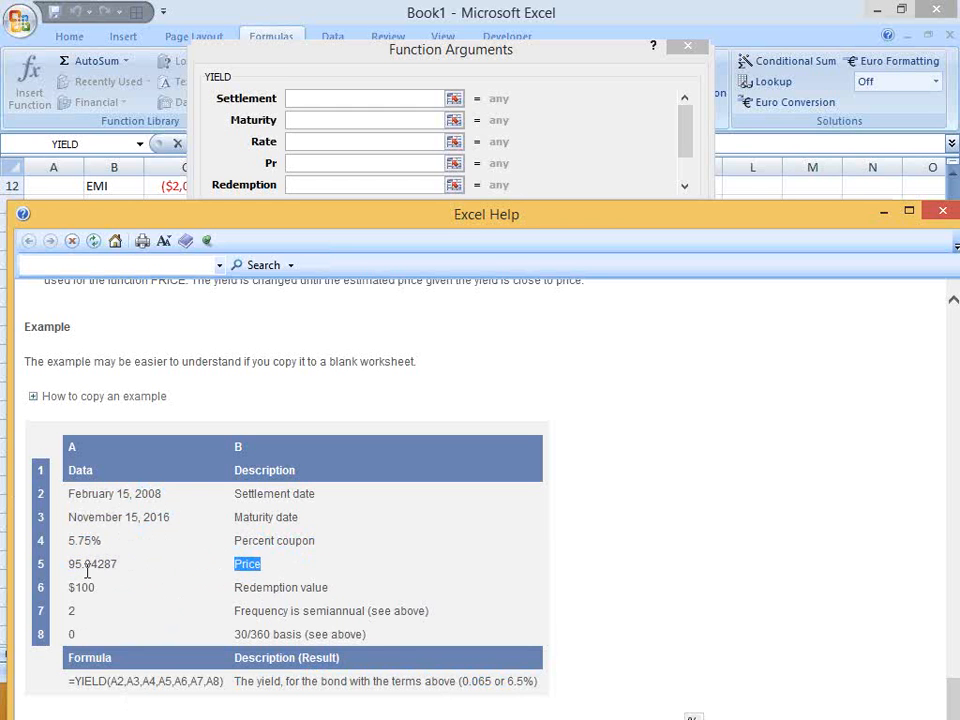
double_click(88, 568)
triple_click(86, 570)
double_click(250, 590)
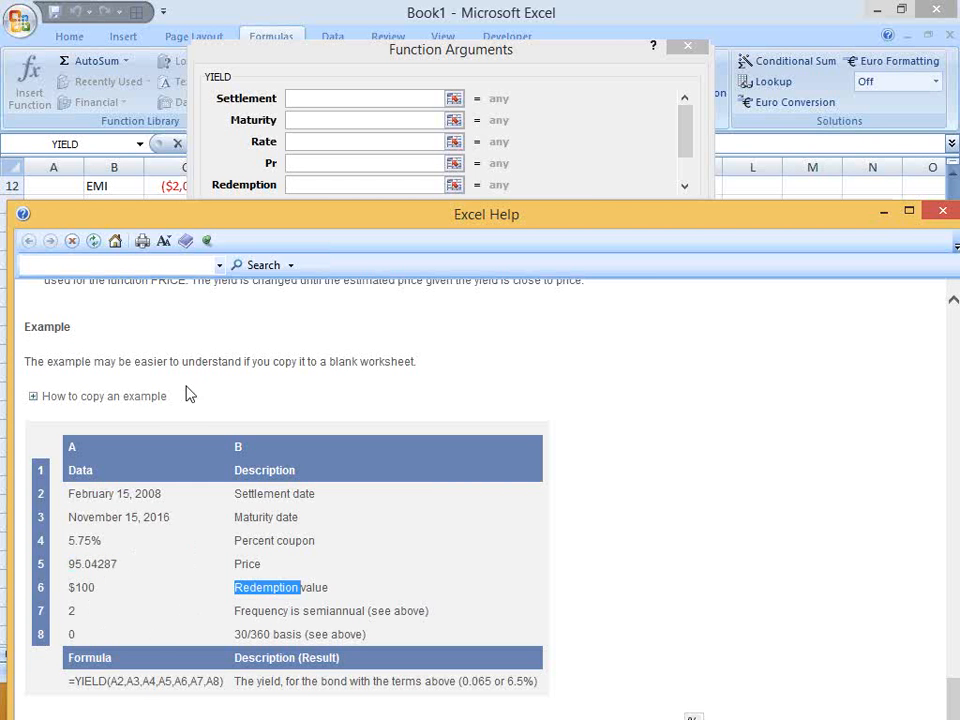
Match the Redemption argument's definition in the YIELD help article with the redemption value row of its example table.
scroll(178, 446, "up", 12)
scroll(176, 441, "down", 4)
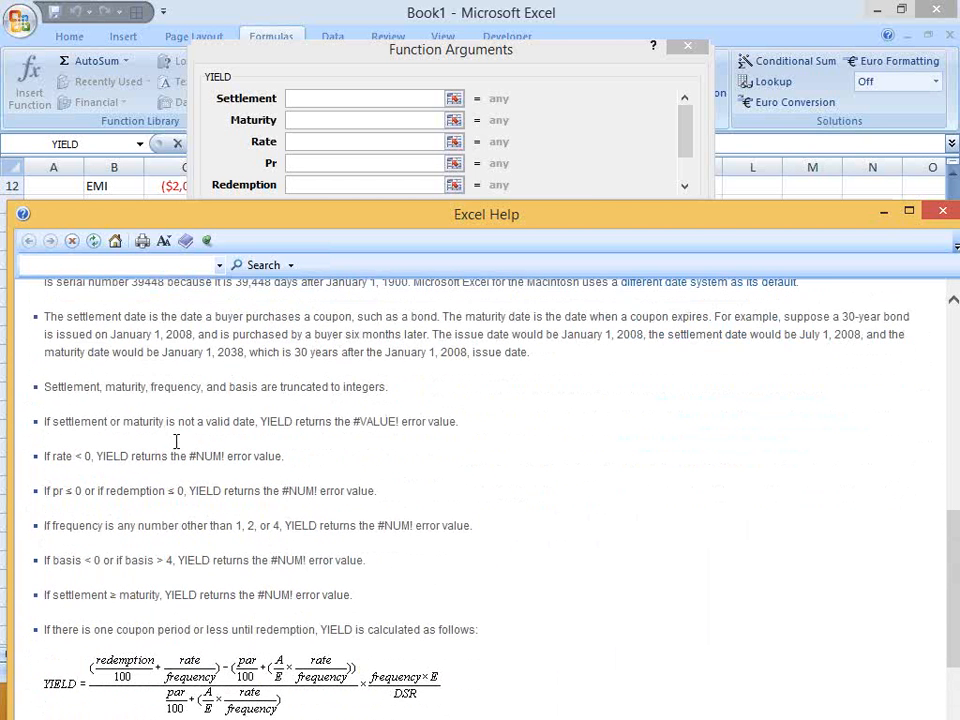
scroll(176, 441, "up", 8)
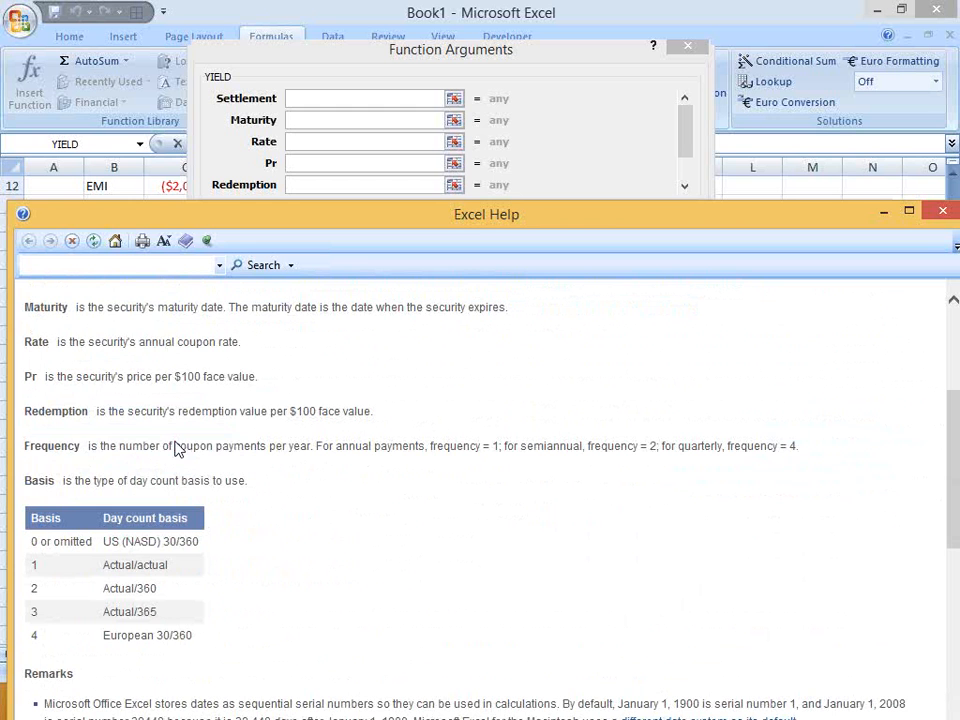
left_click_drag(100, 414, 210, 418)
left_click(265, 483)
scroll(265, 485, "up", 2)
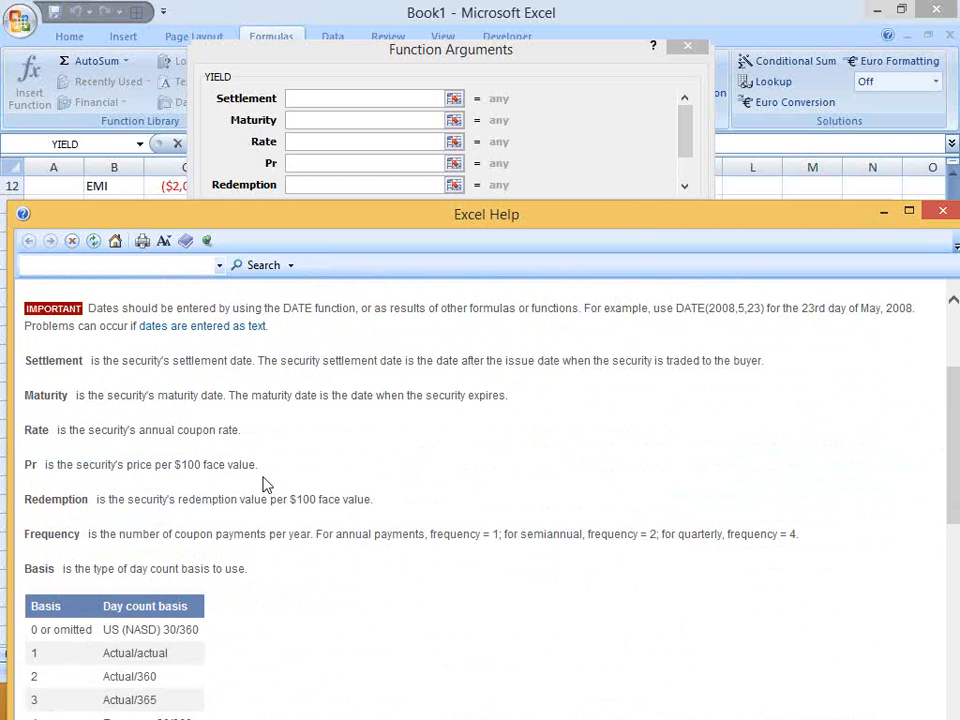
scroll(265, 485, "down", 20)
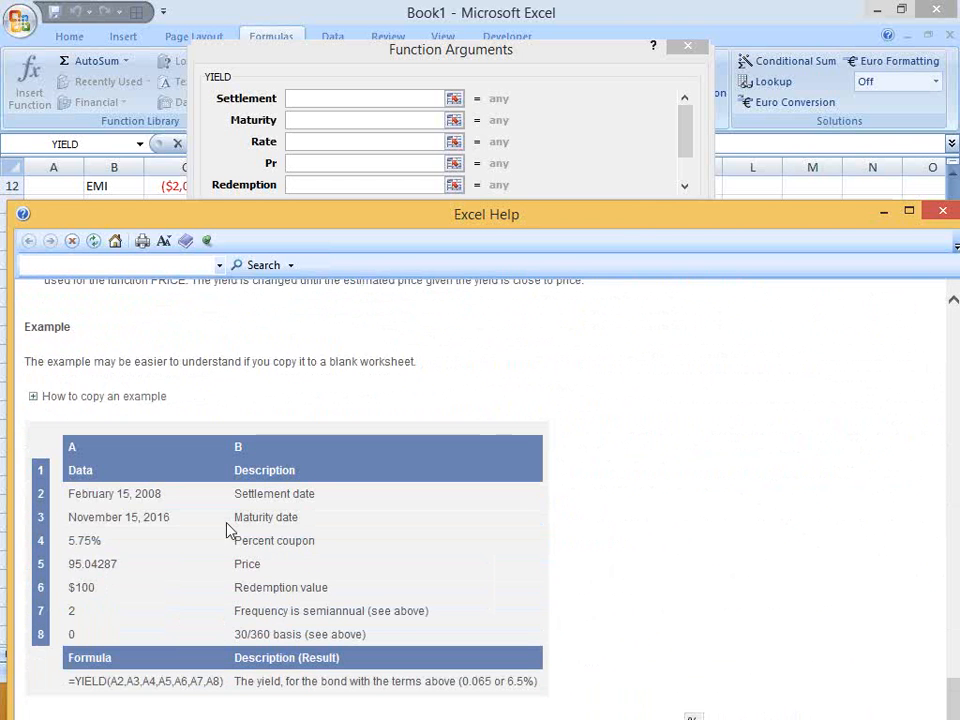
triple_click(288, 594)
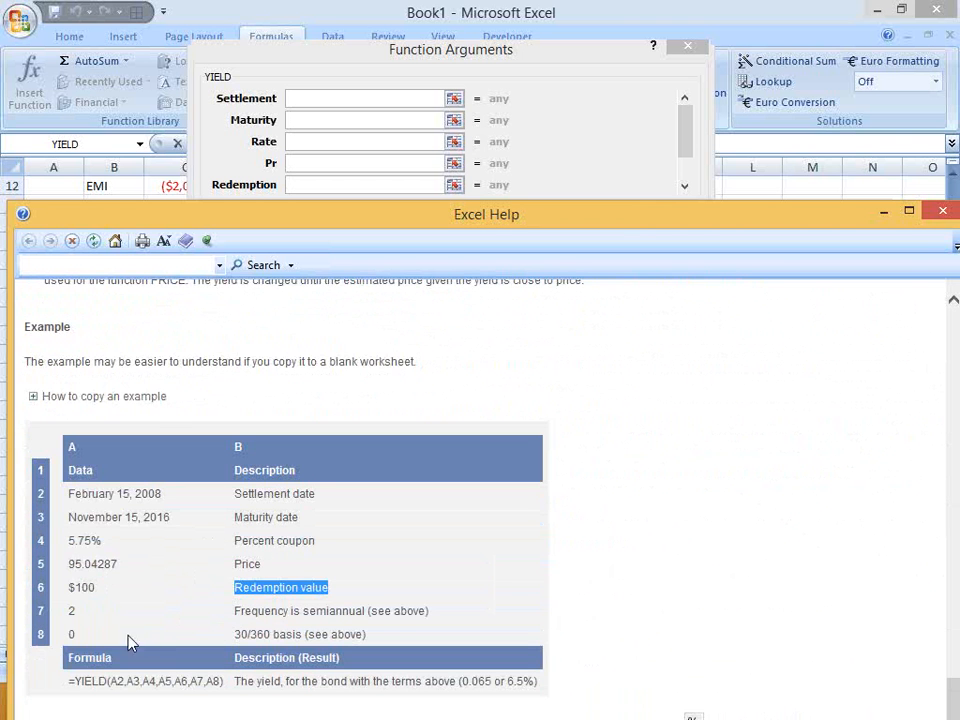
double_click(90, 590)
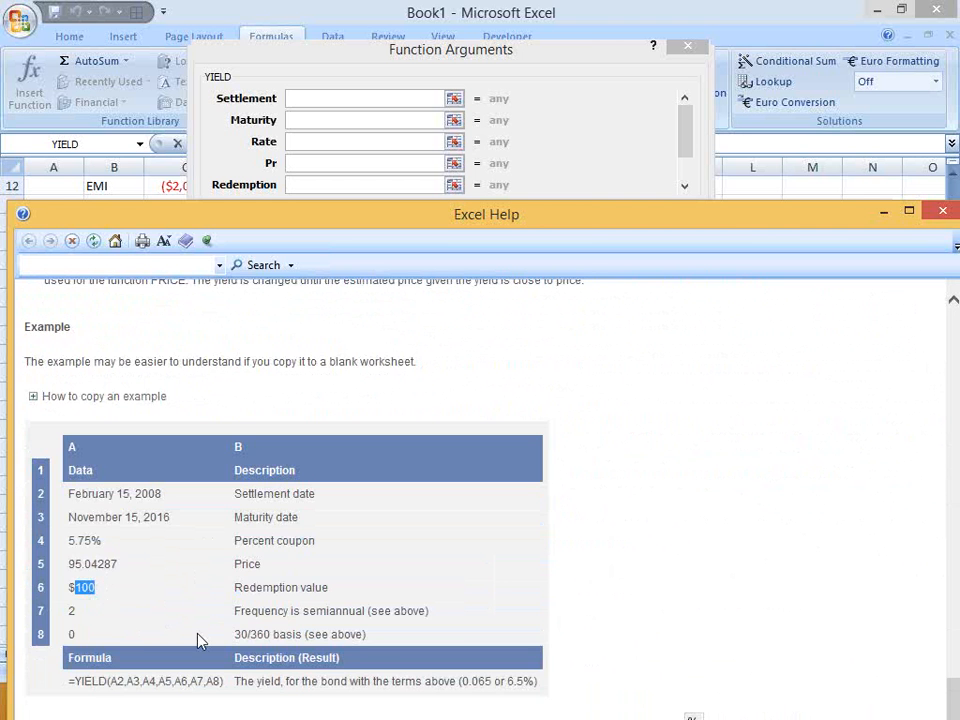
Examine the YIELD equation for one coupon period or less and the definitions of its variables.
scroll(199, 641, "up", 4)
scroll(198, 640, "up", 4)
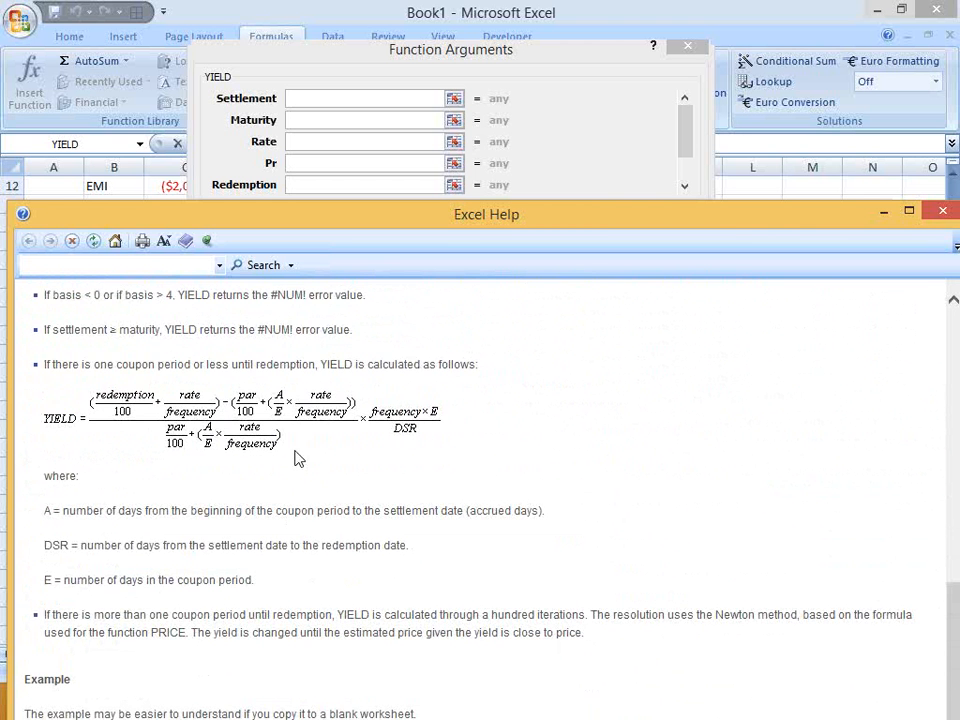
triple_click(268, 450)
left_click(266, 452)
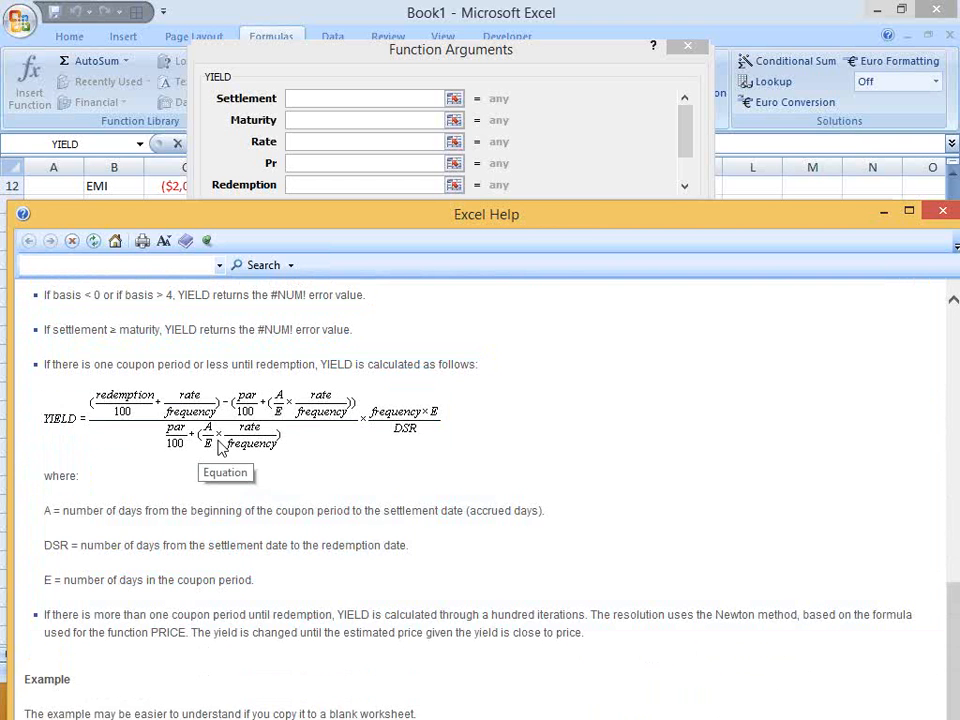
scroll(236, 473, "down", 2)
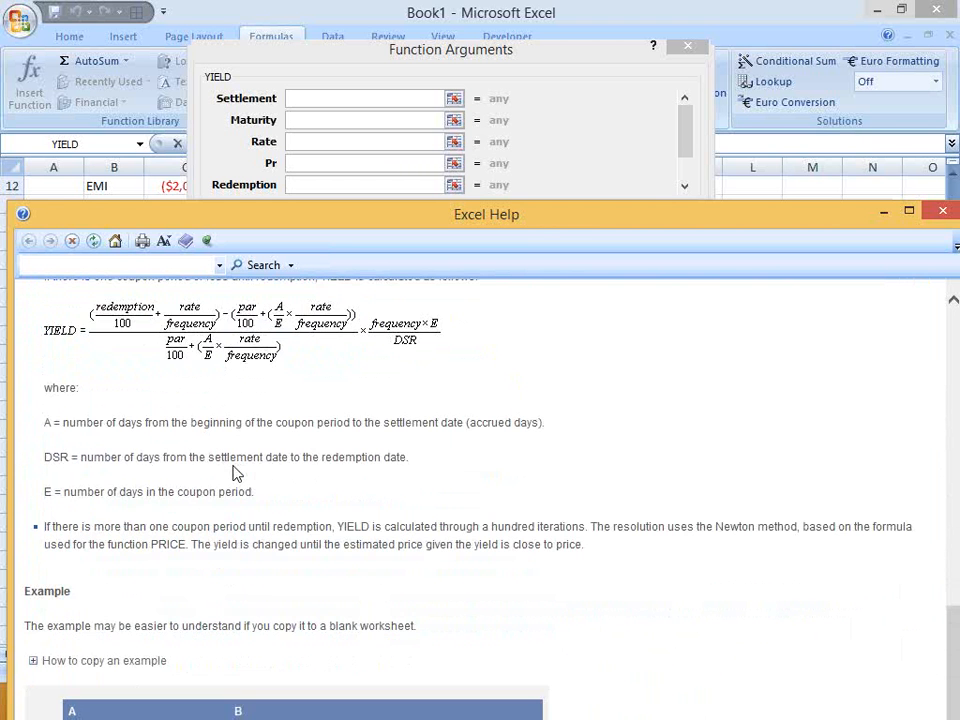
scroll(236, 473, "up", 4)
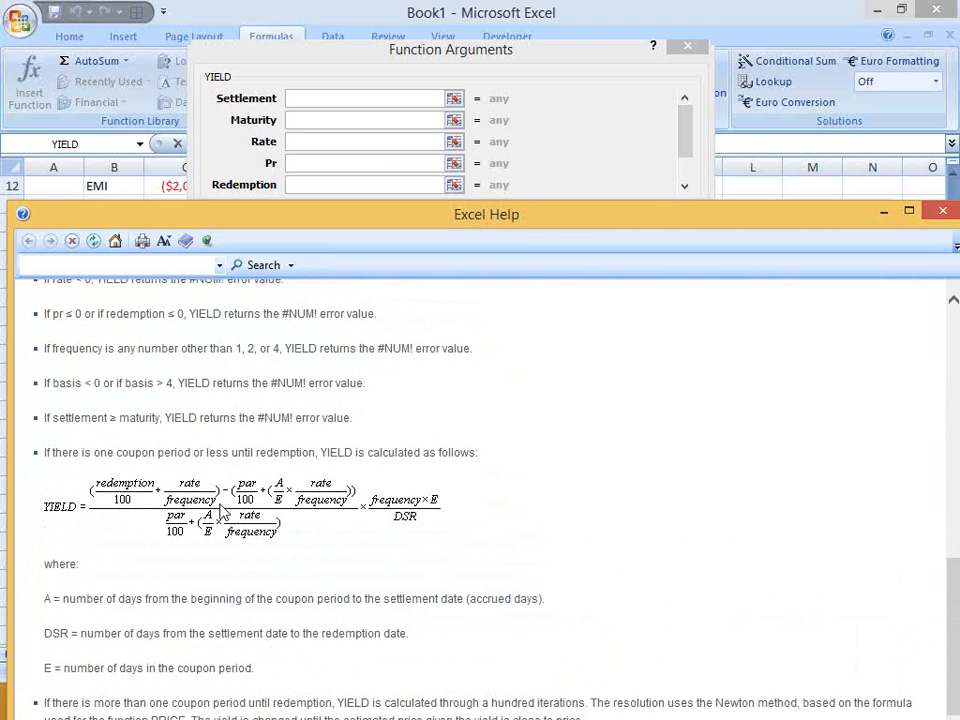
scroll(224, 562, "down", 4)
scroll(224, 562, "up", 8)
Read the Redemption argument's definition word by word, including its per-$100 face value basis.
scroll(224, 562, "up", 12)
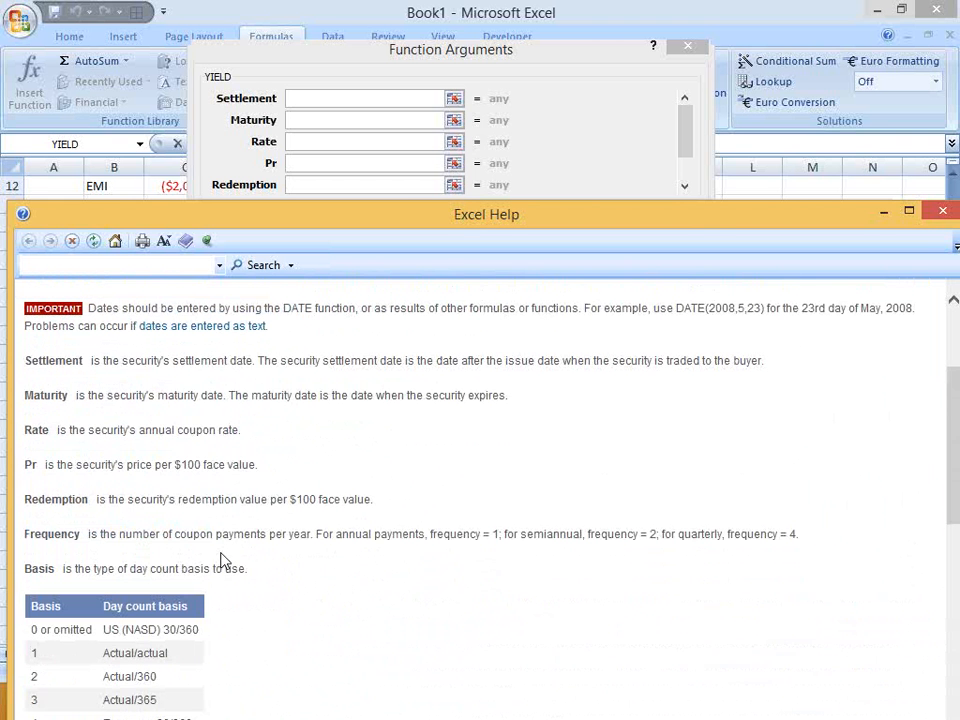
double_click(153, 500)
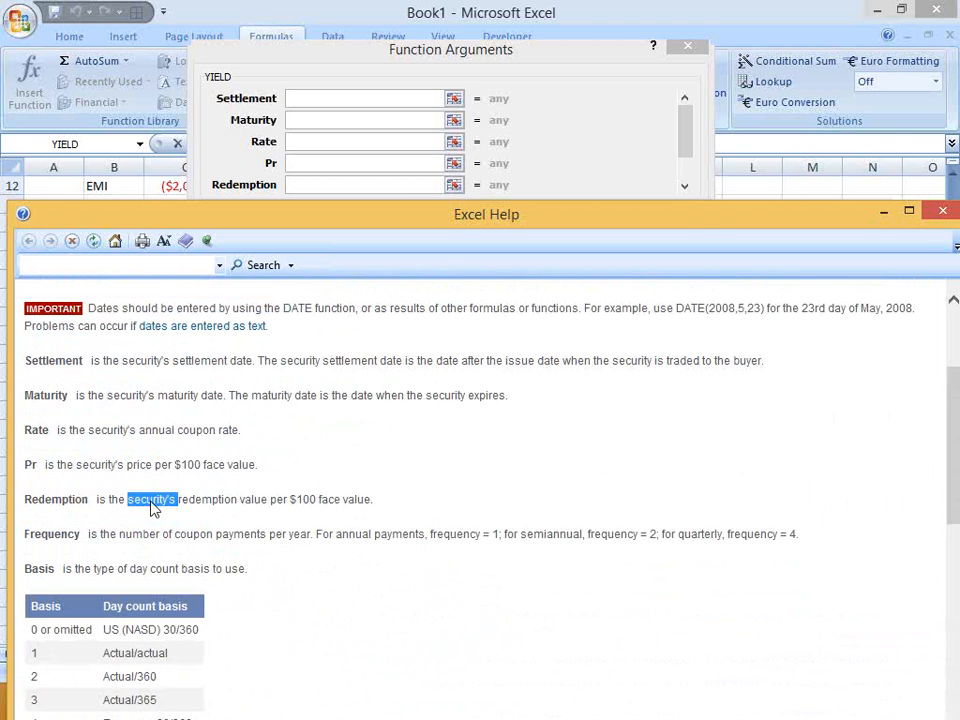
double_click(222, 502)
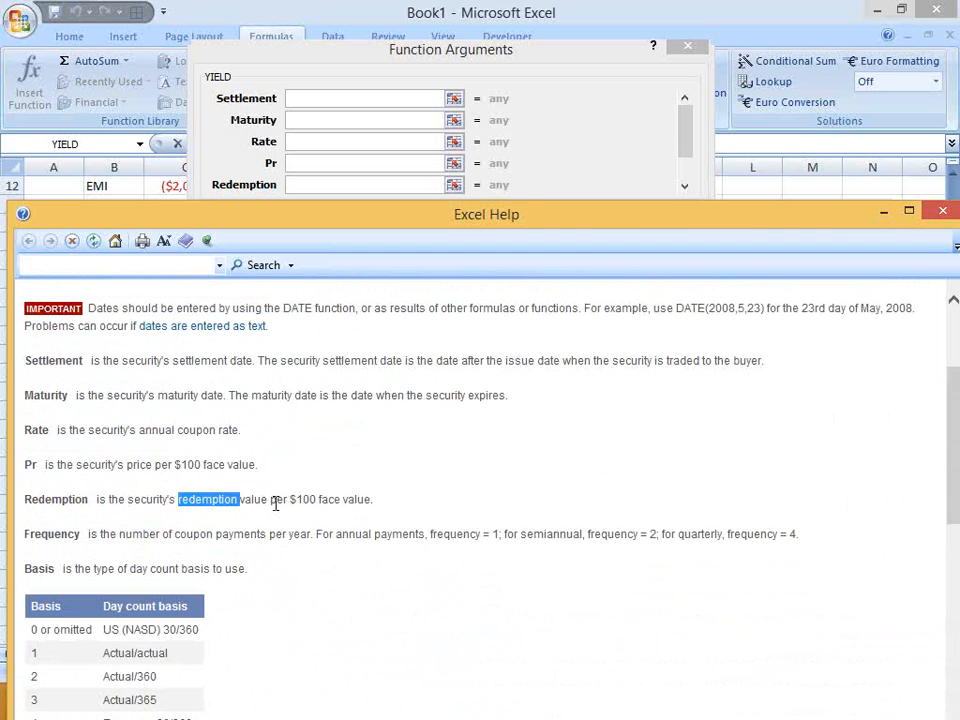
left_click(310, 514)
double_click(305, 500)
left_click(100, 502)
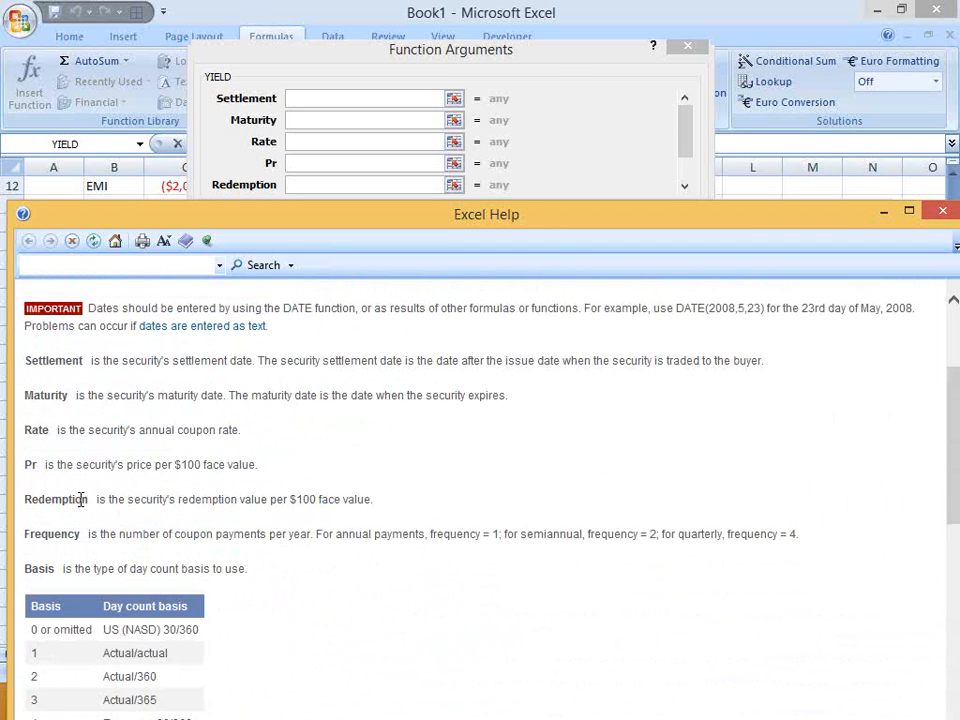
double_click(72, 500)
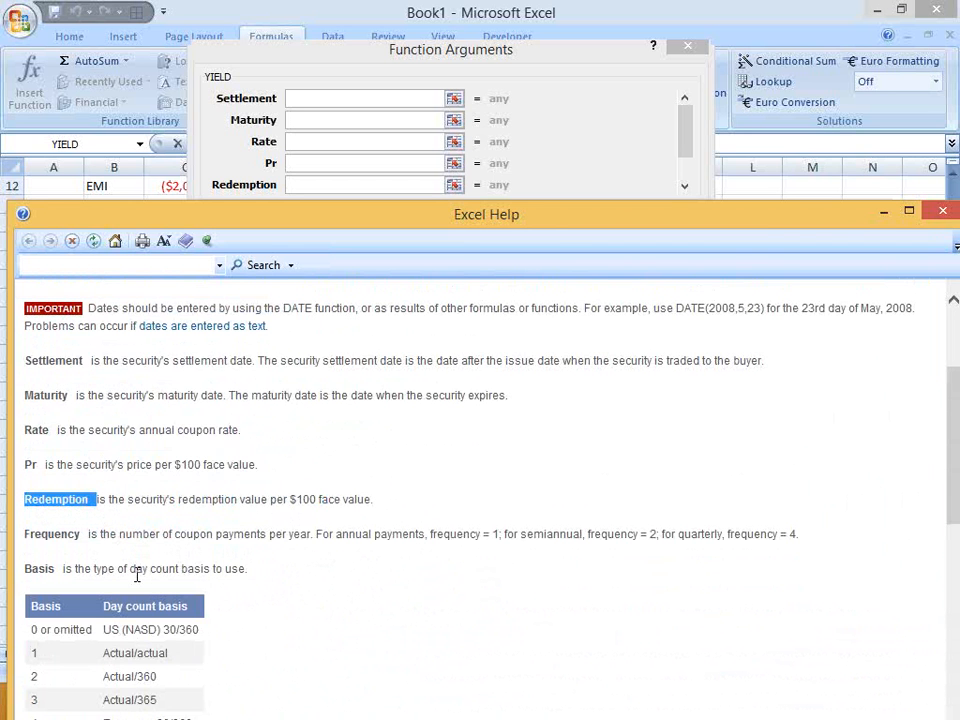
Compare the price and redemption value data in the YIELD example table.
scroll(137, 573, "down", 15)
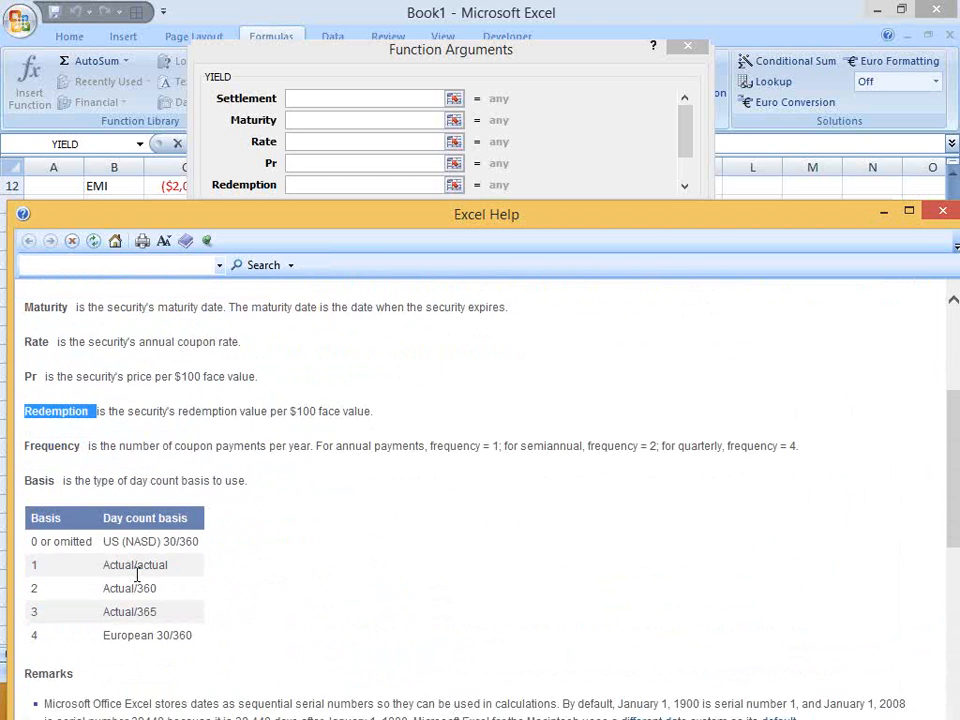
scroll(139, 583, "down", 1)
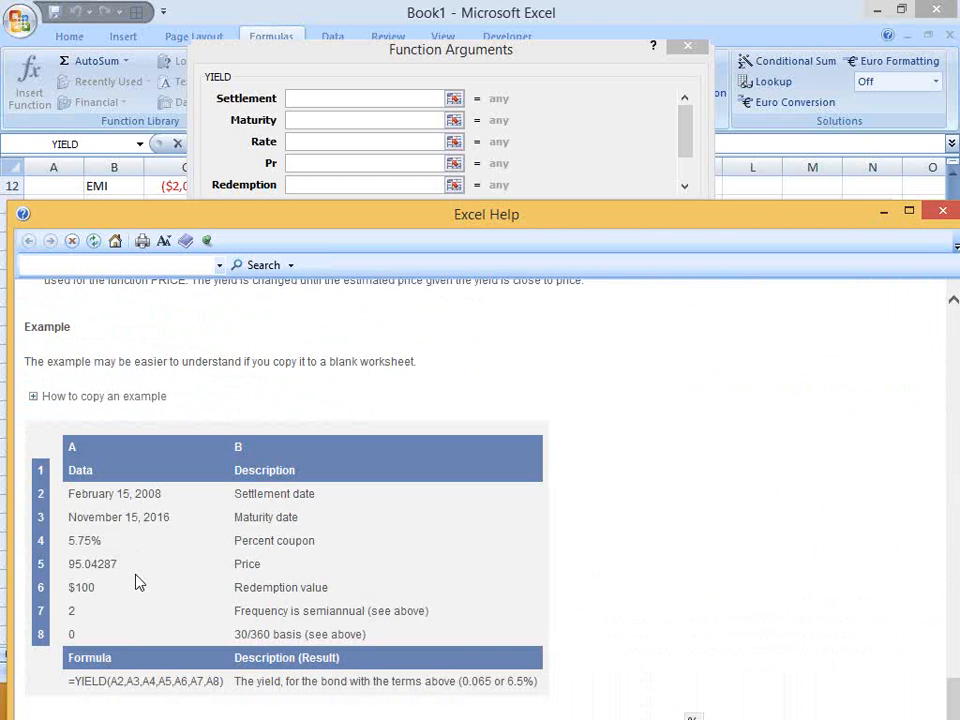
double_click(77, 567)
left_click(107, 566)
double_click(89, 587)
Examine the result description of the YIELD example formula, focusing on the bond yield percentage.
double_click(252, 681)
double_click(304, 681)
left_click(267, 682)
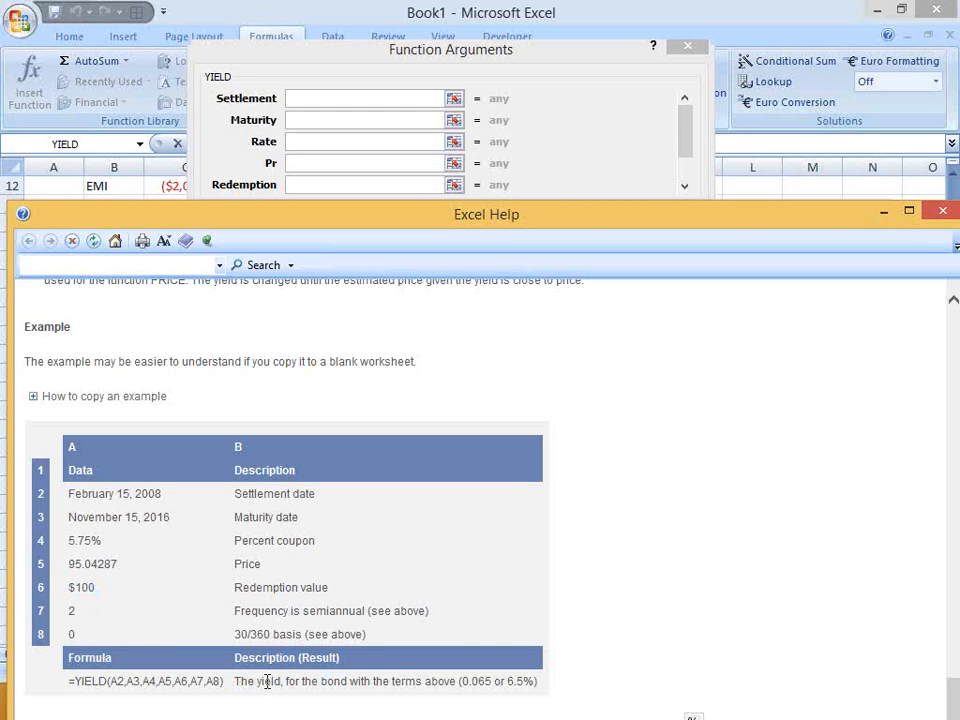
triple_click(515, 684)
left_click(509, 681)
double_click(509, 681)
Close the YIELD help article and cancel the unfinished YIELD function.
scroll(760, 341, "up", 5)
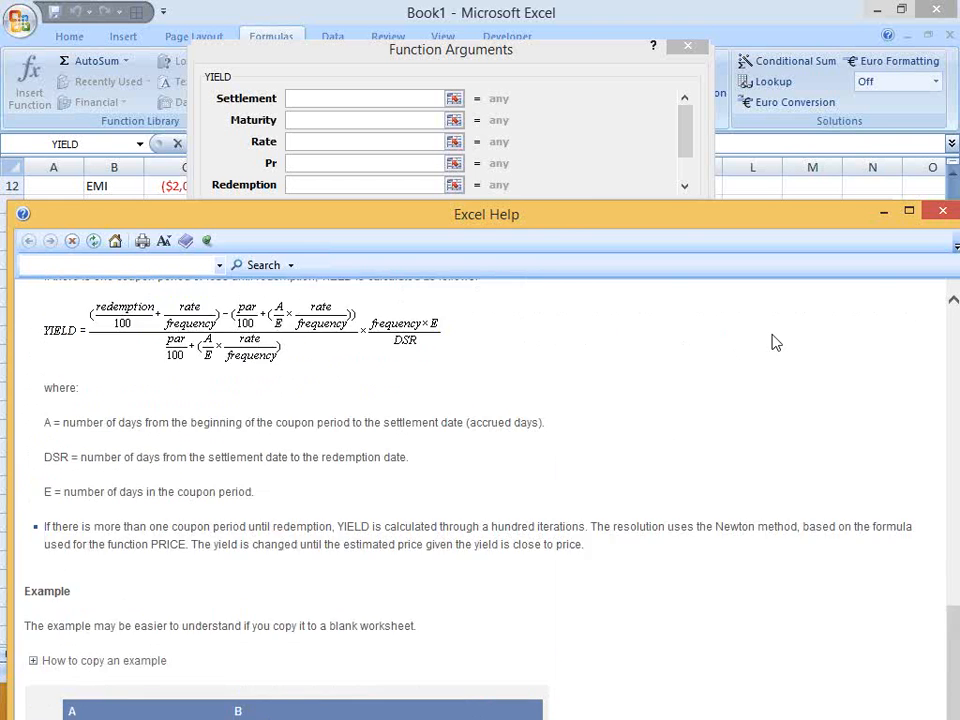
scroll(775, 342, "up", 6)
scroll(930, 290, "up", 15)
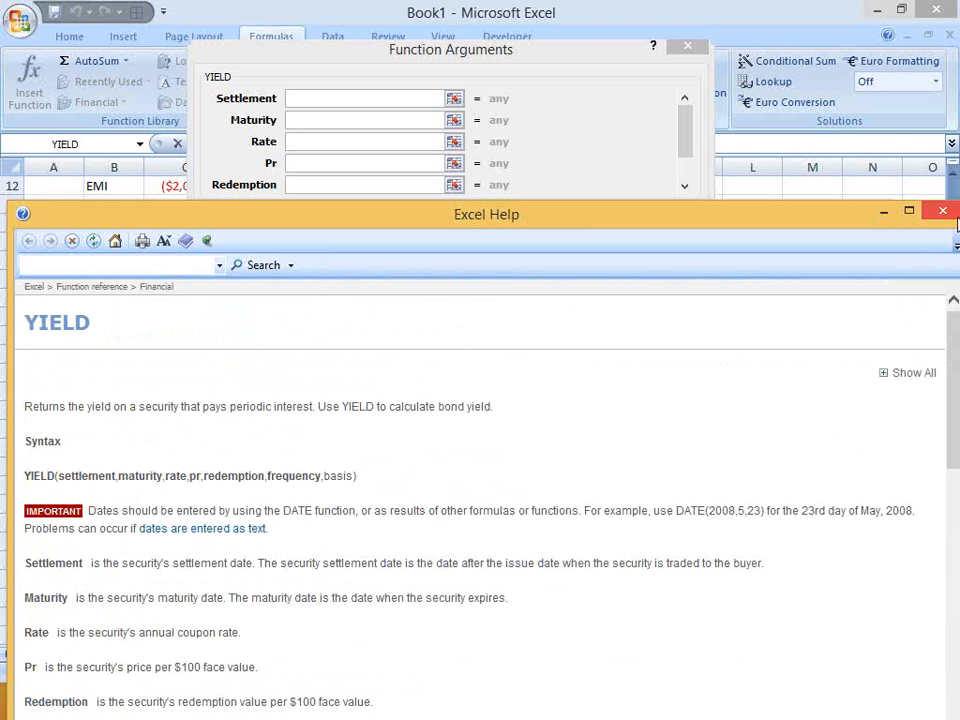
left_click(942, 211)
key("Escape")
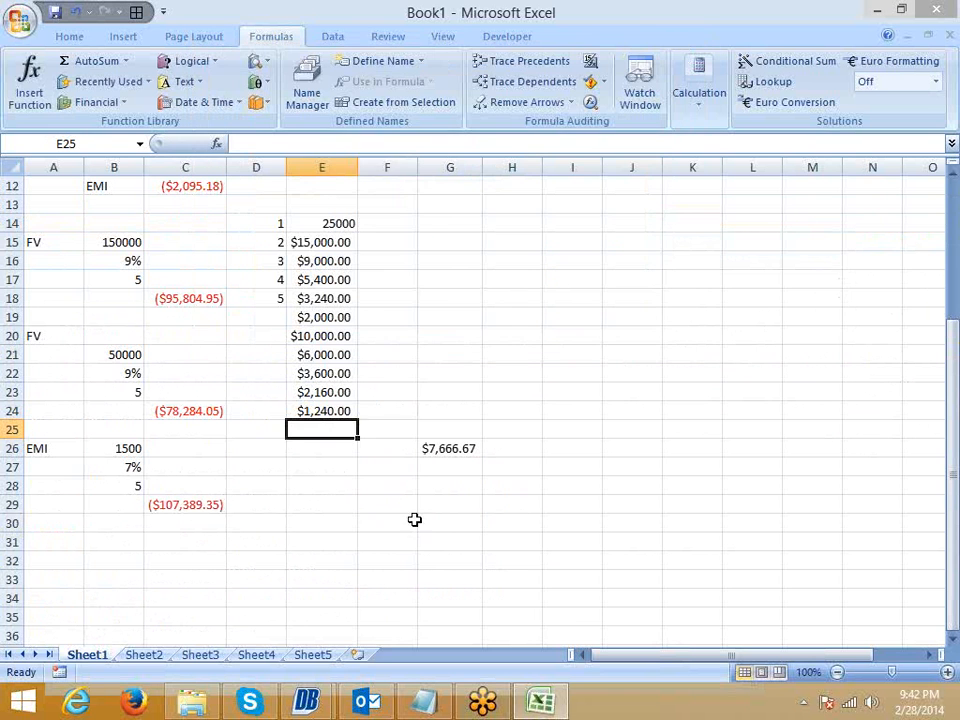
Start the PRICE financial function in cell F30 and open its help article.
left_click(396, 520)
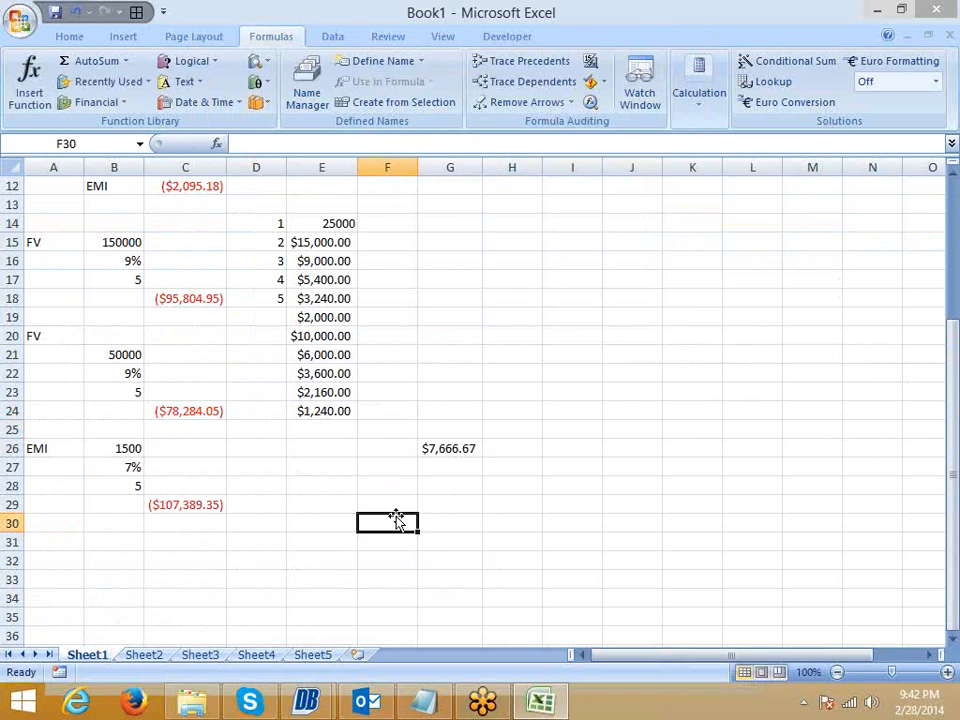
left_click(118, 102)
scroll(171, 356, "down", 3)
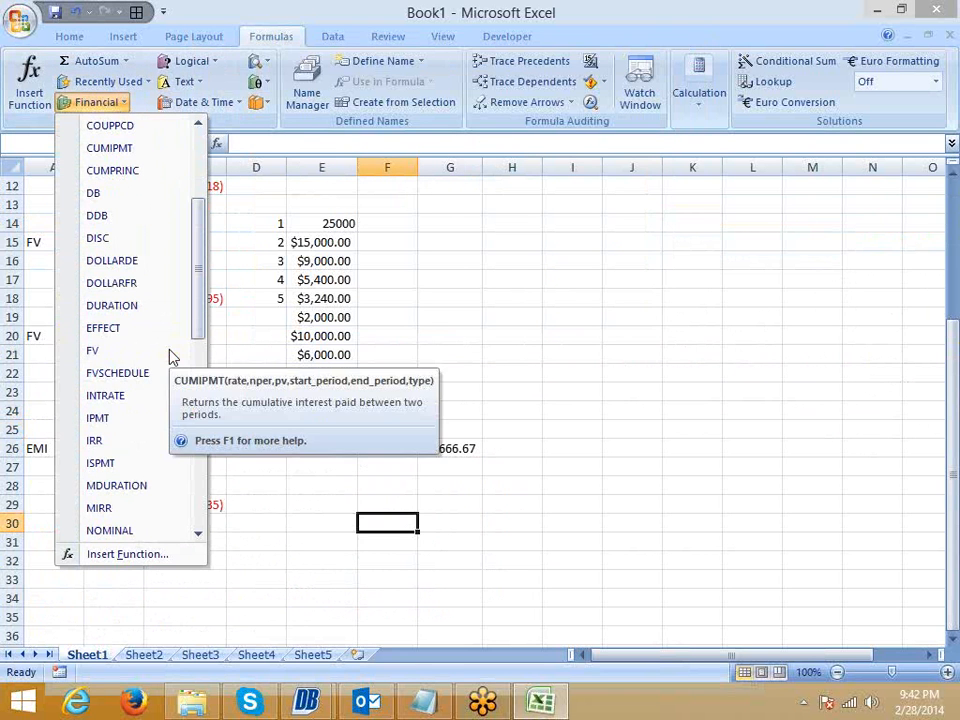
scroll(167, 452, "down", 4)
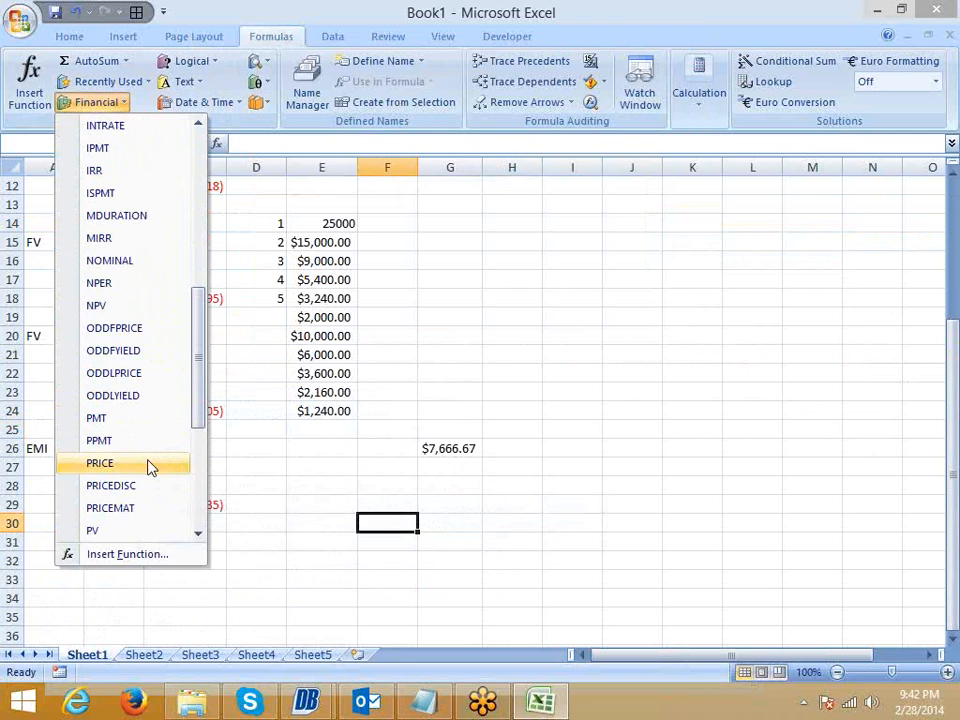
left_click(148, 463)
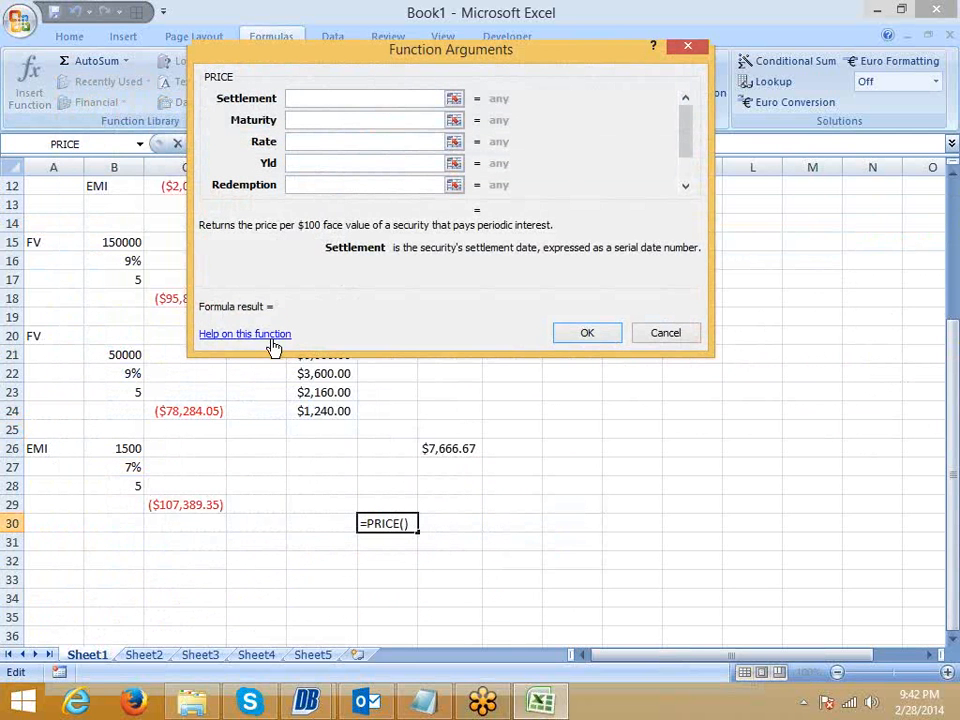
left_click(270, 343)
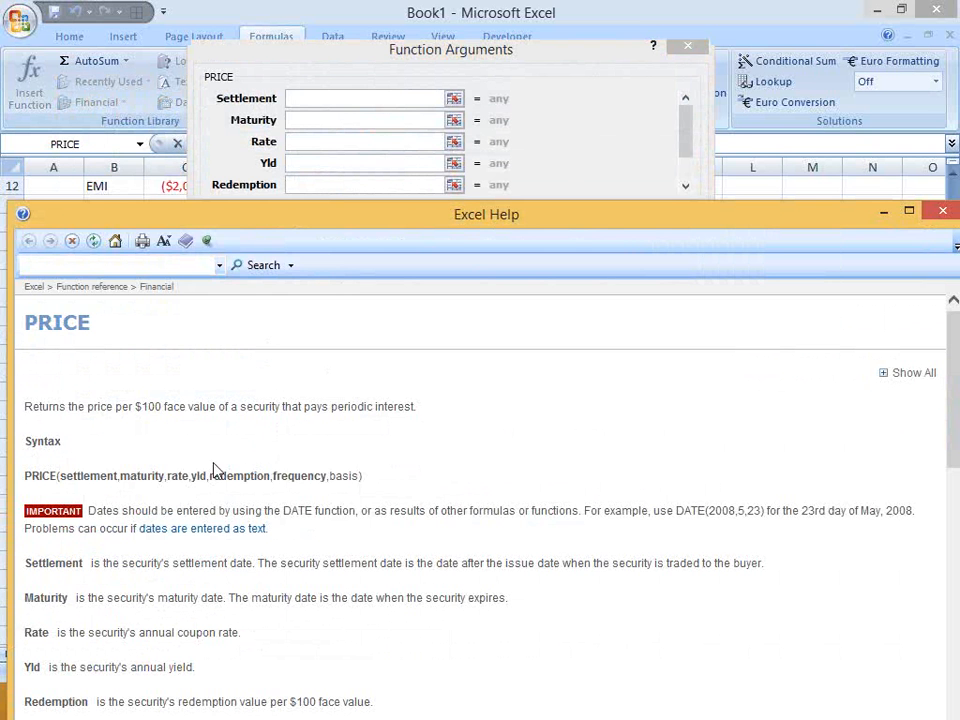
Look through the PRICE article's calculation equation and variable definitions down to its example table.
scroll(418, 538, "down", 15)
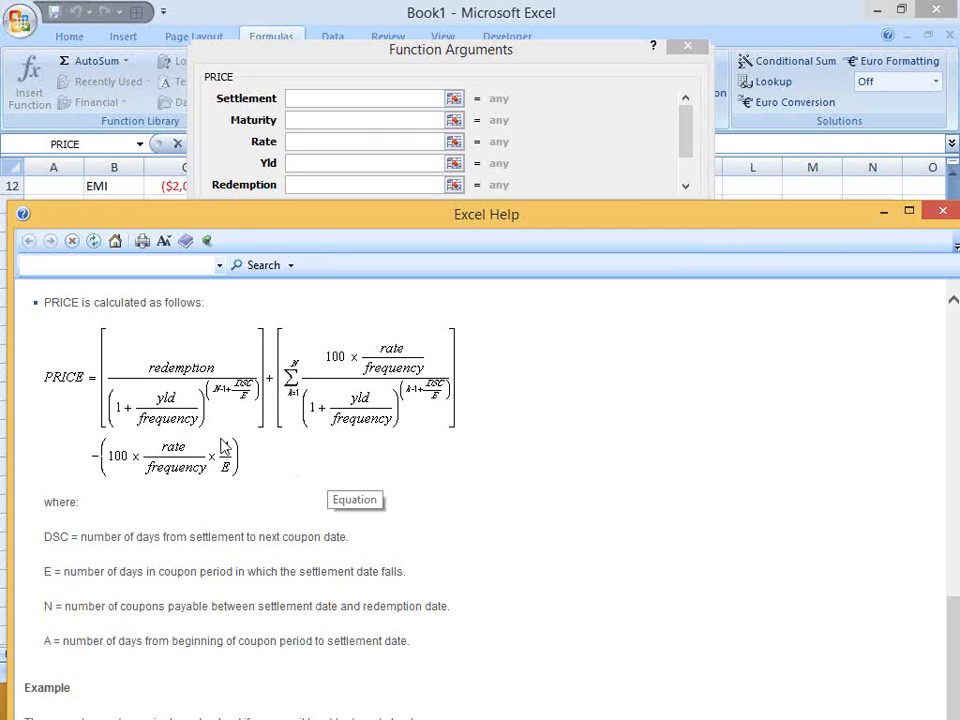
scroll(226, 466, "up", 1)
scroll(226, 466, "up", 2)
scroll(236, 466, "down", 8)
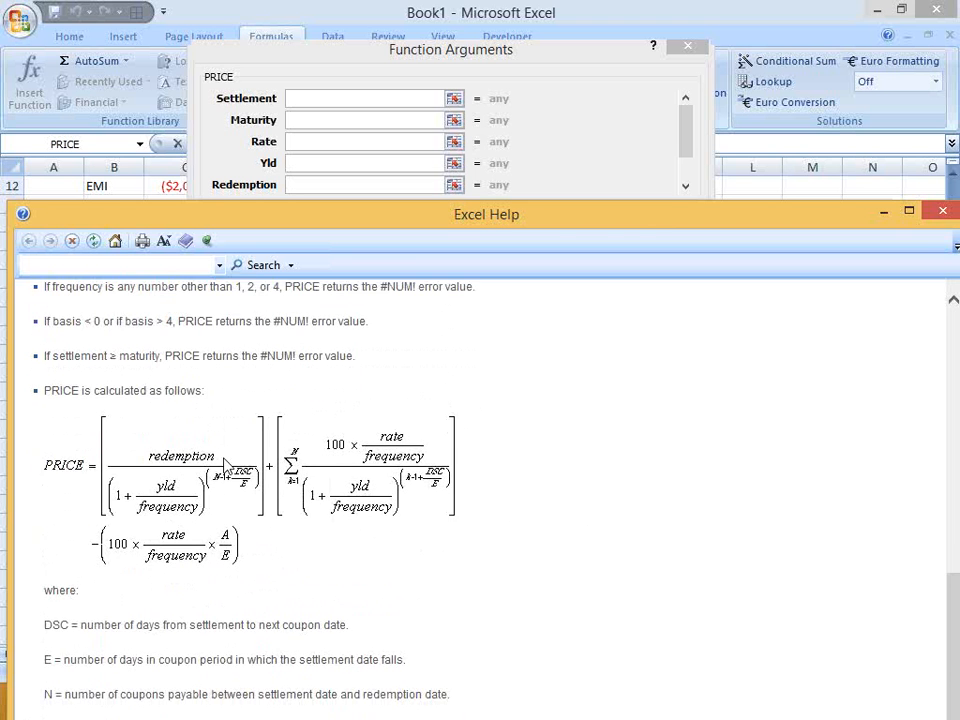
scroll(245, 467, "down", 2)
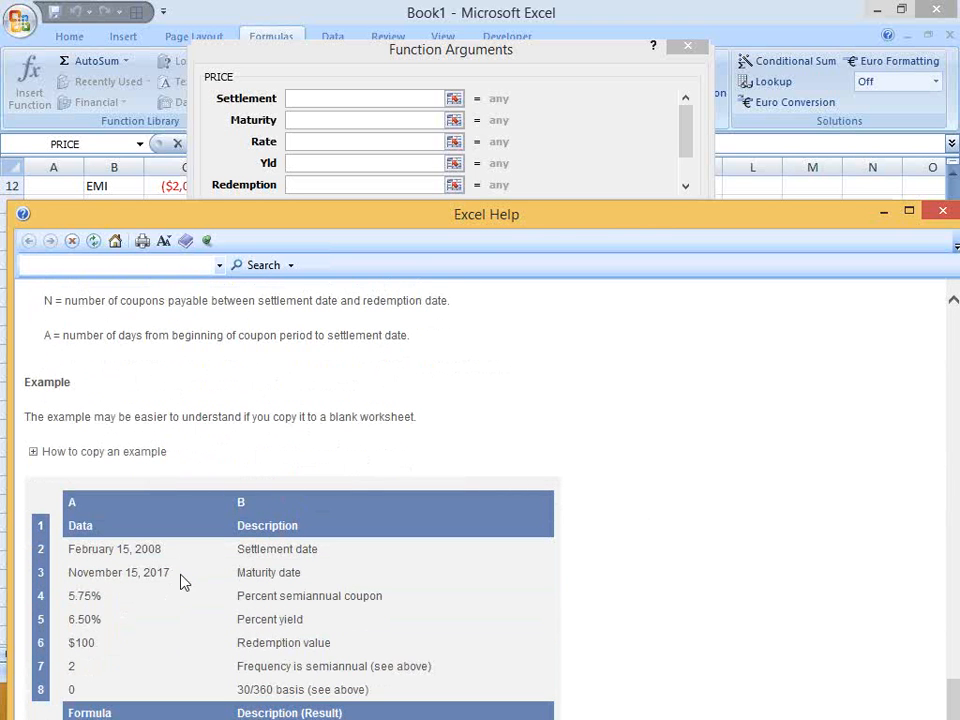
Compare the settlement and maturity dates in the PRICE example table.
double_click(140, 550)
double_click(165, 579)
double_click(152, 550)
double_click(160, 573)
Examine the percent semiannual coupon, percent yield and redemption value rows of the PRICE example.
left_click(275, 596)
left_click_drag(275, 596, 369, 597)
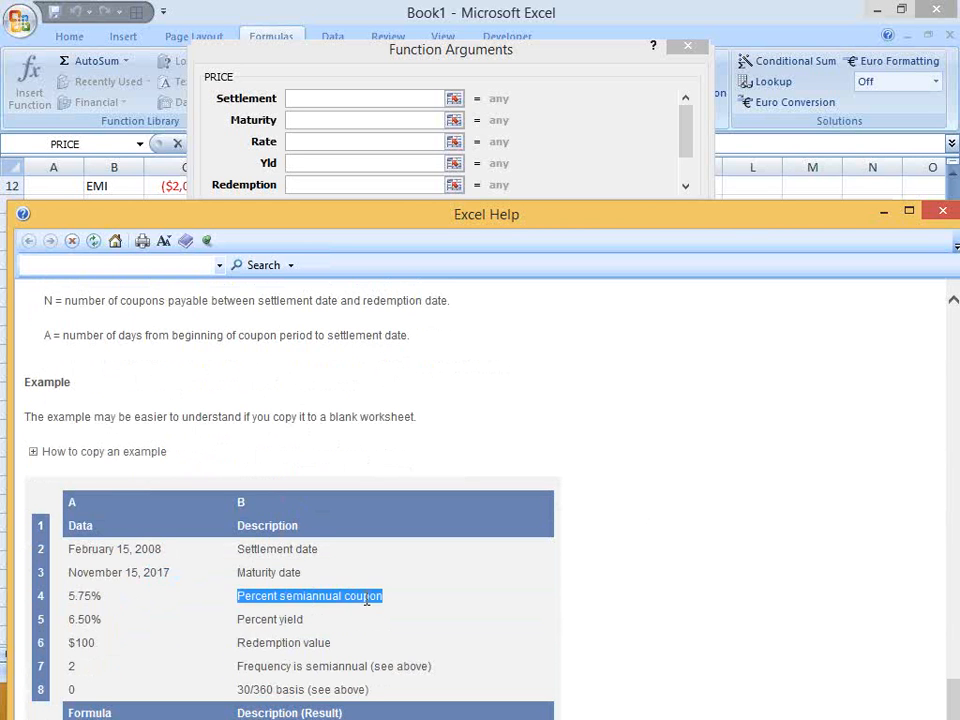
left_click(349, 632)
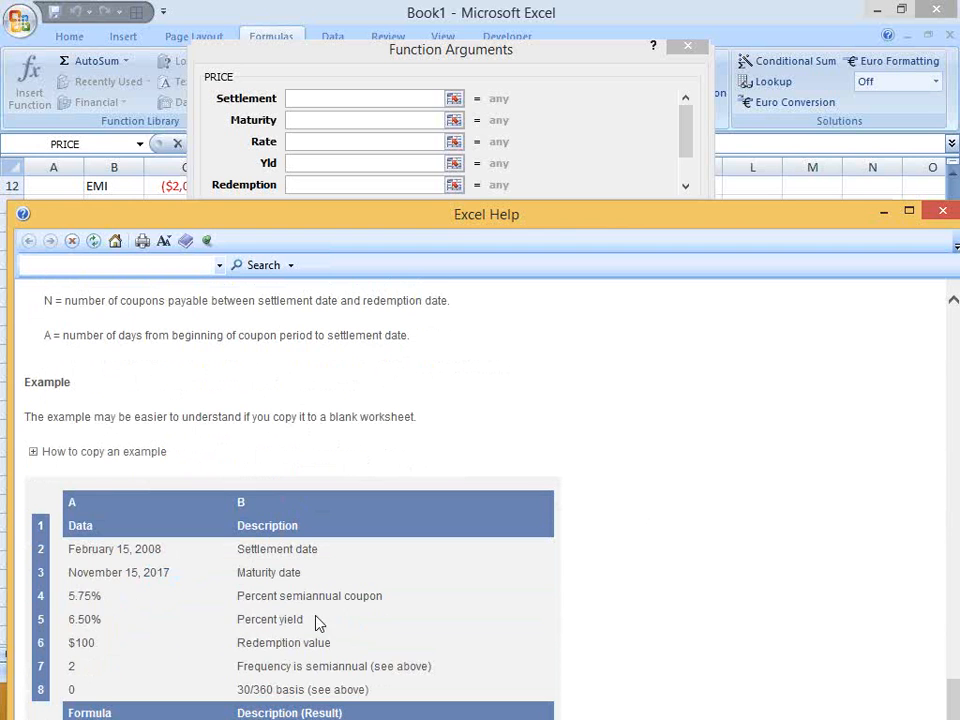
double_click(82, 600)
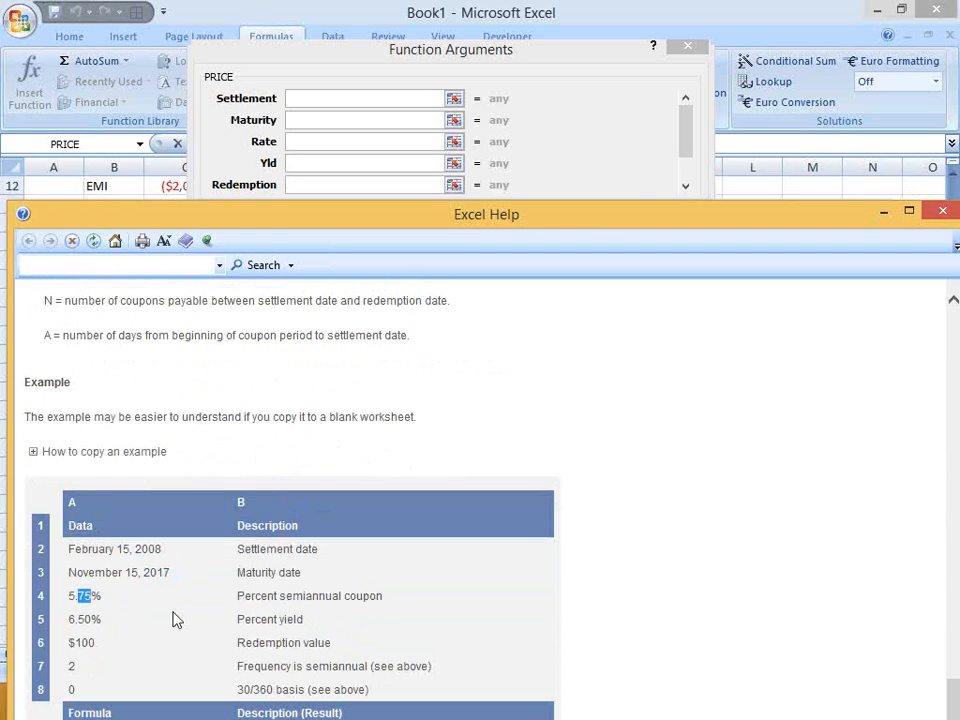
double_click(243, 620)
left_click(85, 625)
double_click(85, 622)
double_click(86, 643)
Check the frequency row of the PRICE example and reposition the help window to view the example's formula row.
left_click(399, 670)
double_click(336, 667)
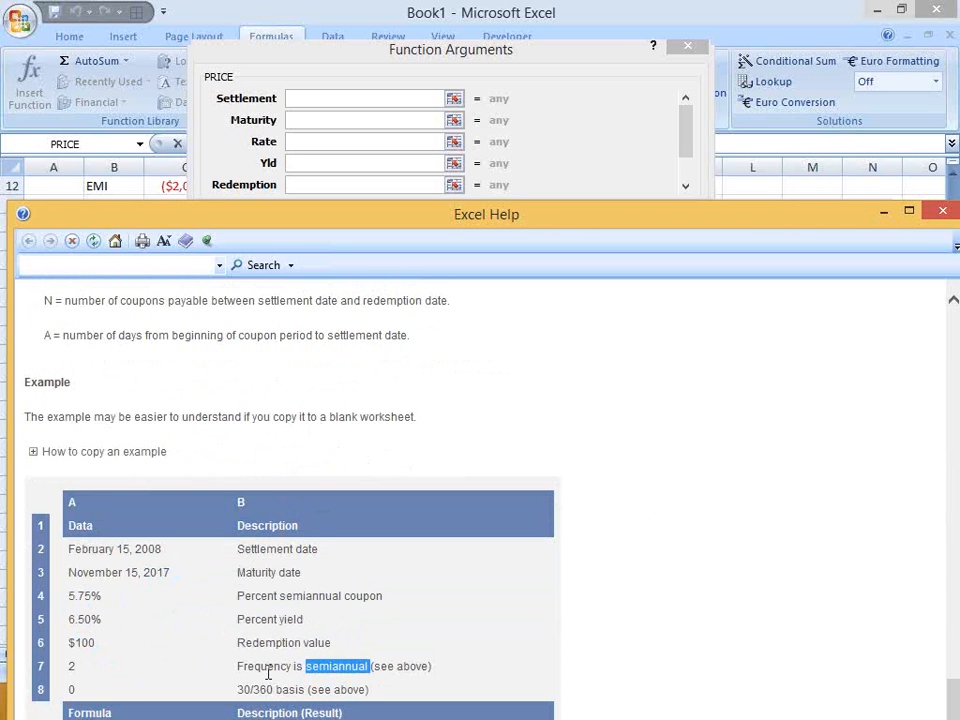
left_click(75, 670)
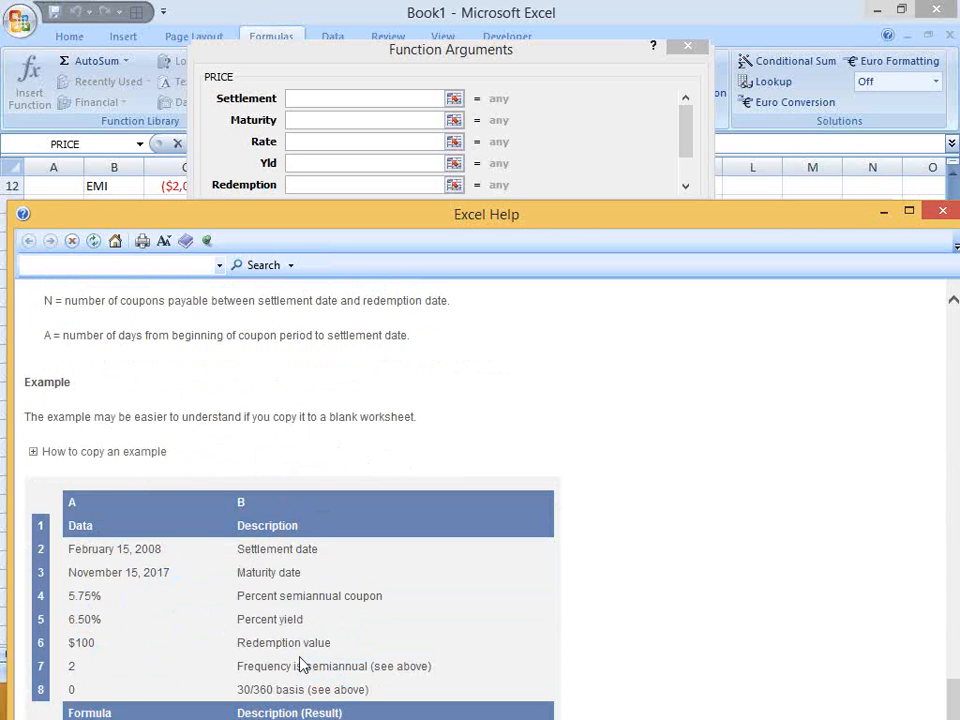
left_click_drag(762, 217, 761, 96)
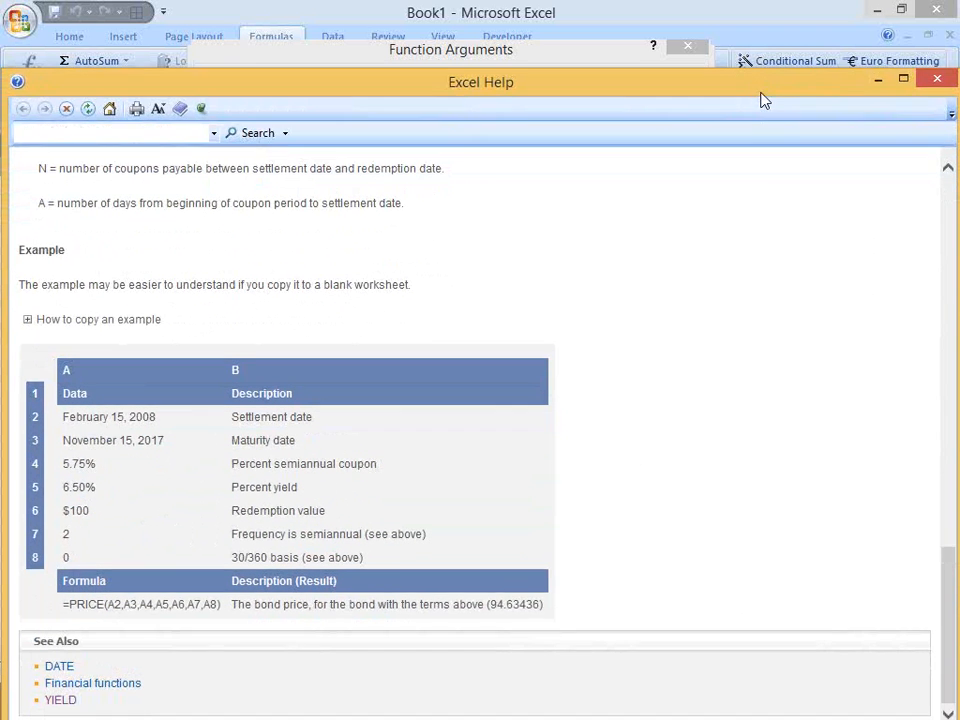
Compare the PRICE example's bond price result with its percent yield, redemption value and coupon rows.
double_click(494, 603)
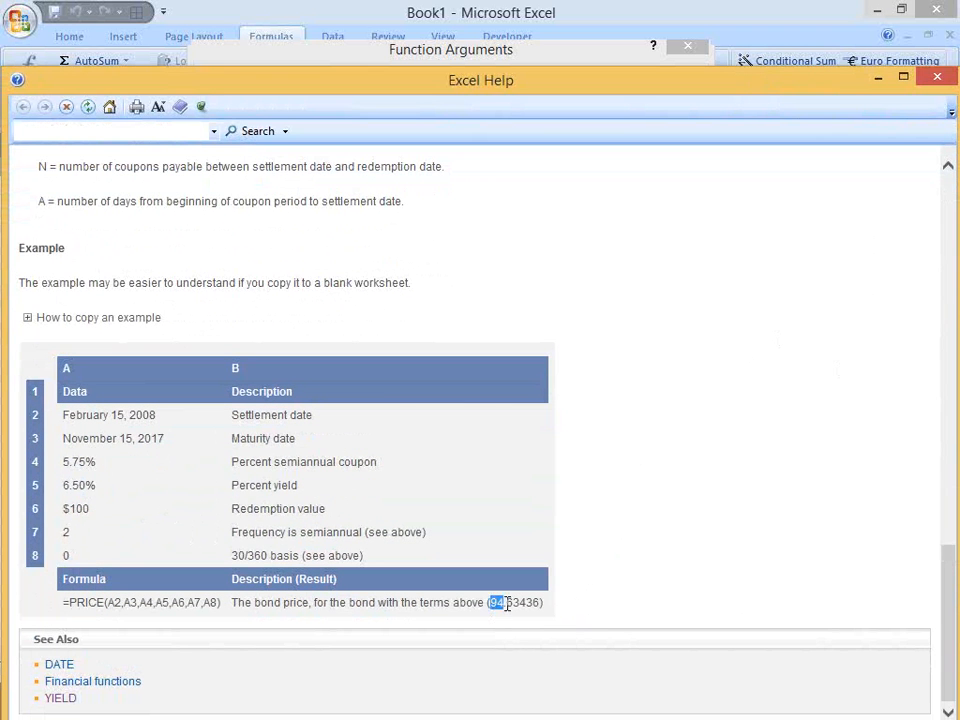
triple_click(529, 609)
left_click(506, 606)
left_click_drag(305, 493, 67, 490)
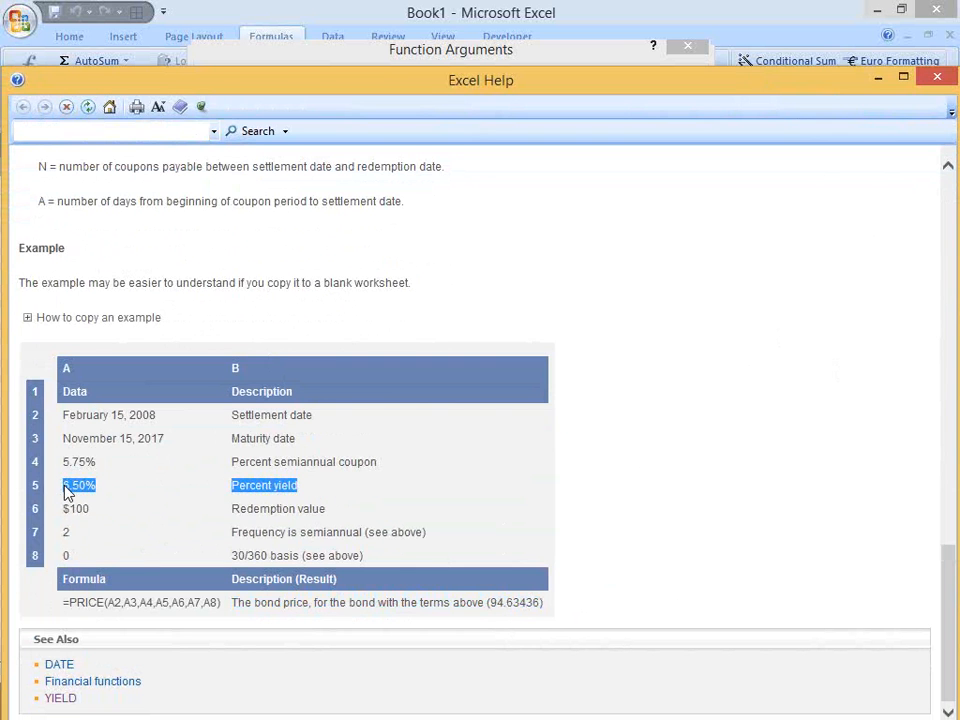
left_click(489, 601)
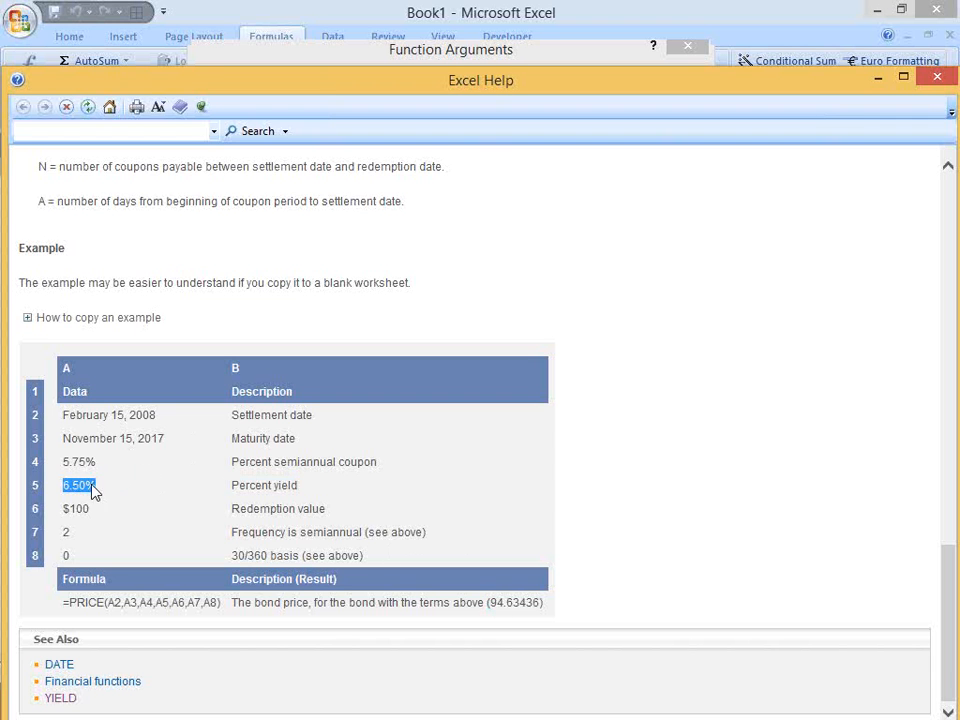
left_click(86, 510)
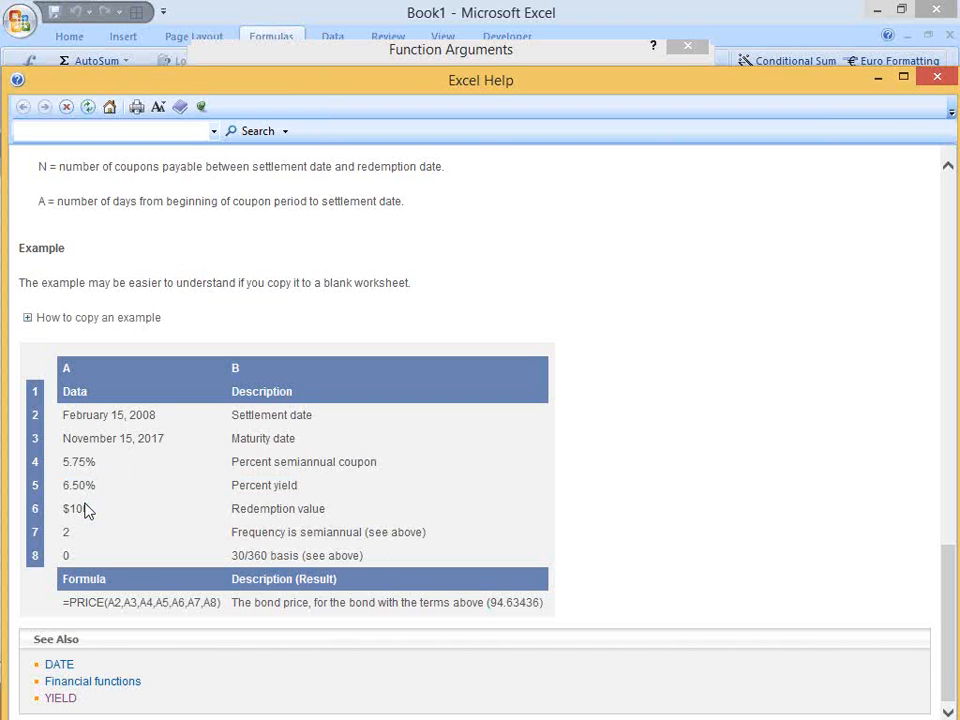
double_click(316, 511)
double_click(88, 462)
triple_click(493, 603)
left_click(410, 633)
Review the PRICE example's inputs in order, from settlement and maturity dates through coupon, yield and frequency to the formula result.
triple_click(131, 418)
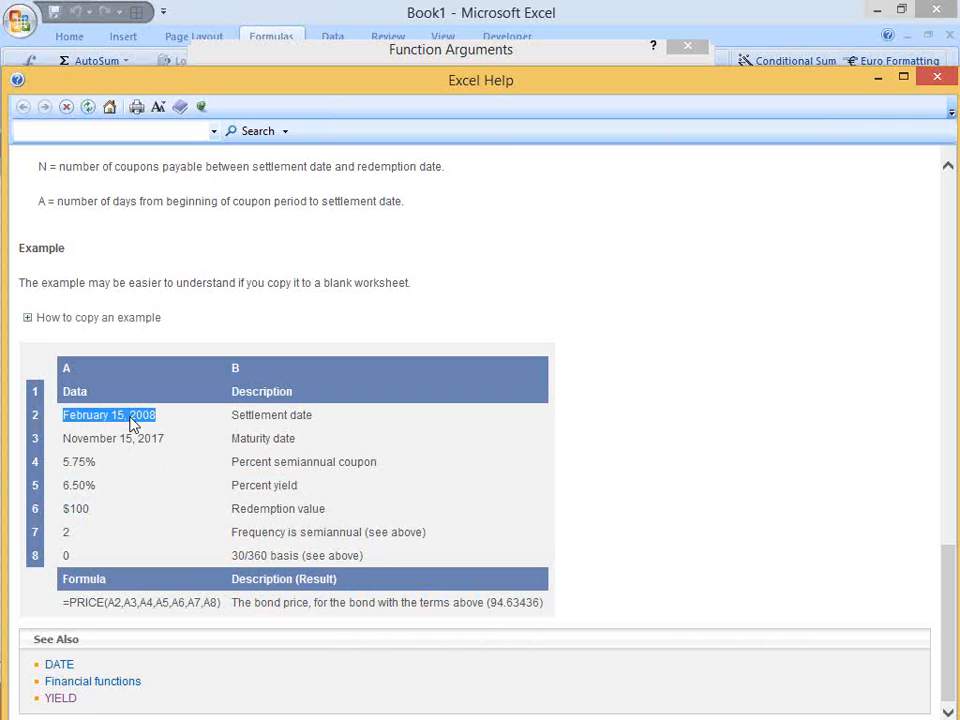
double_click(148, 439)
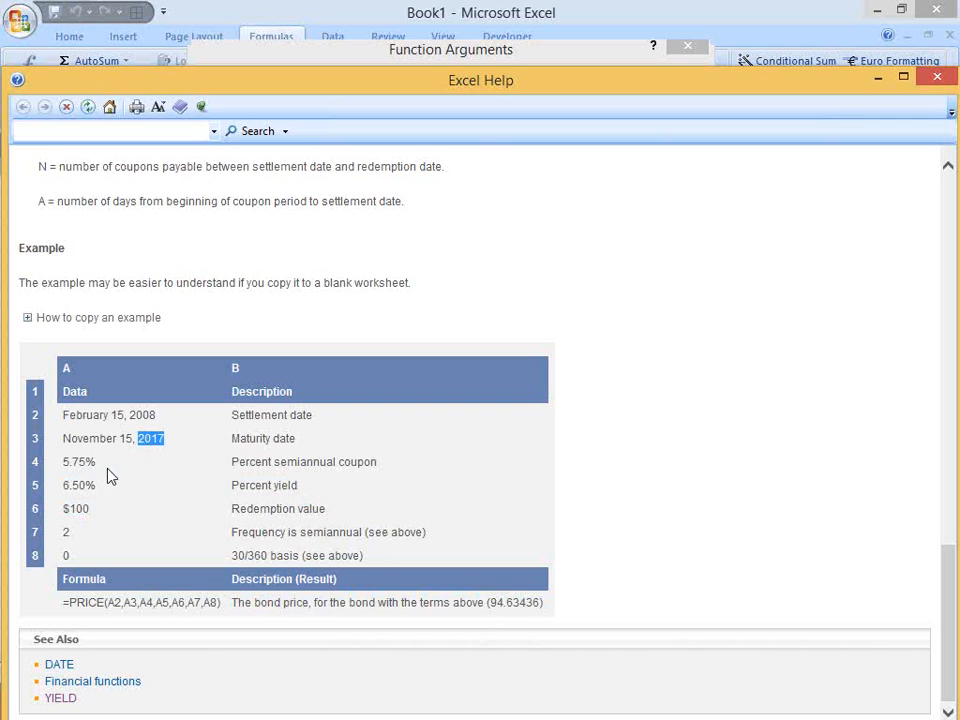
double_click(298, 464)
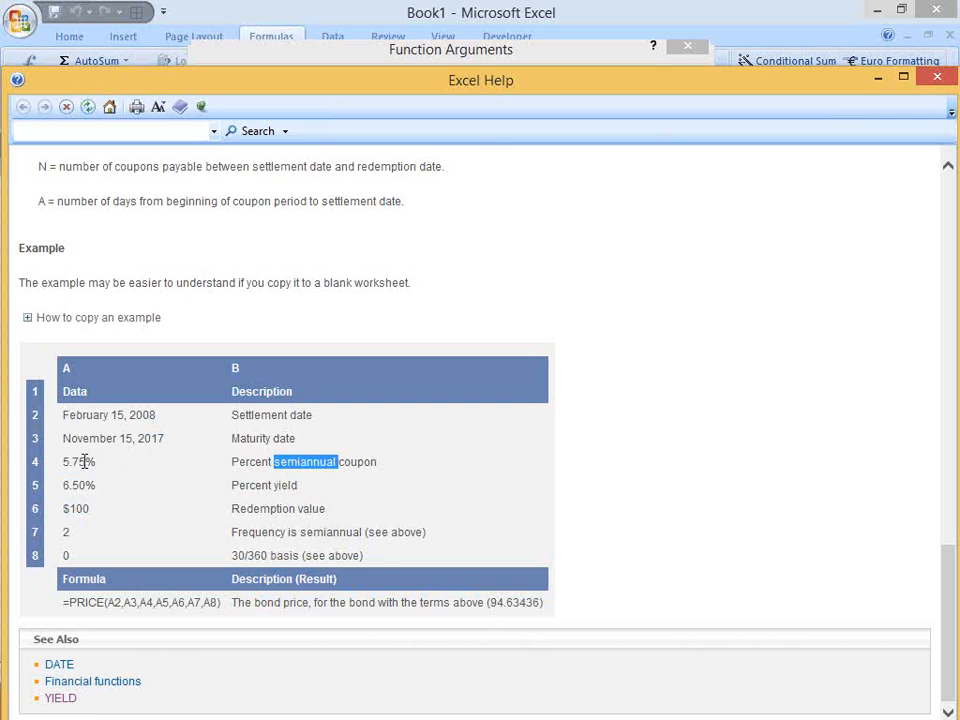
double_click(87, 462)
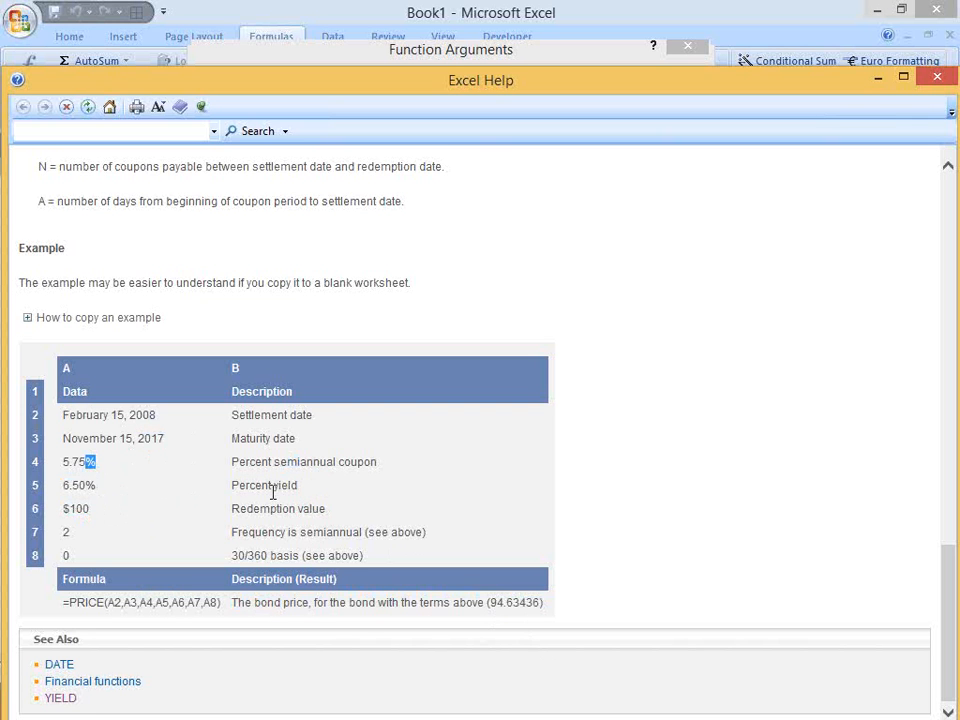
double_click(262, 487)
double_click(71, 485)
double_click(266, 533)
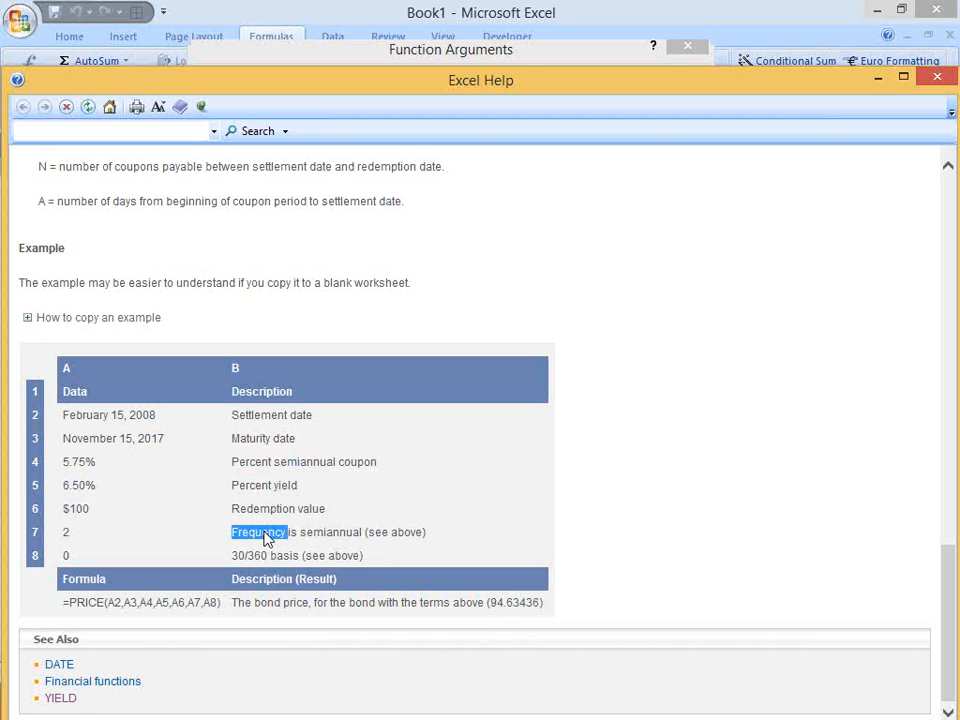
left_click(70, 537)
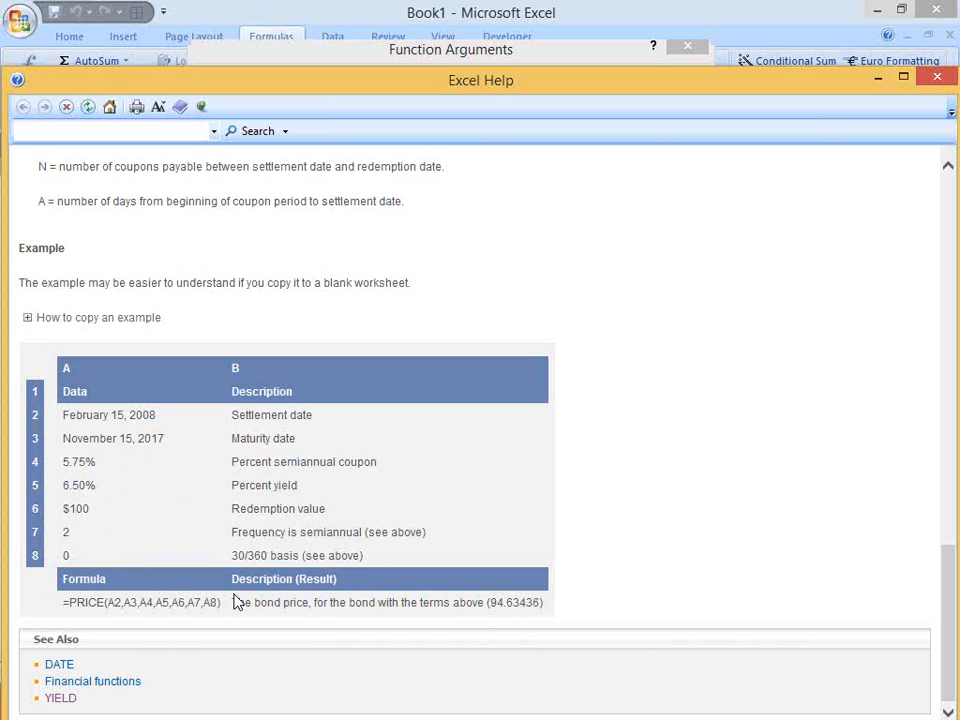
double_click(494, 603)
Go back through the PRICE article's remarks to its syntax and argument descriptions.
scroll(472, 612, "up", 2)
scroll(472, 612, "down", 2)
scroll(472, 612, "up", 4)
scroll(472, 612, "up", 8)
scroll(472, 612, "up", 14)
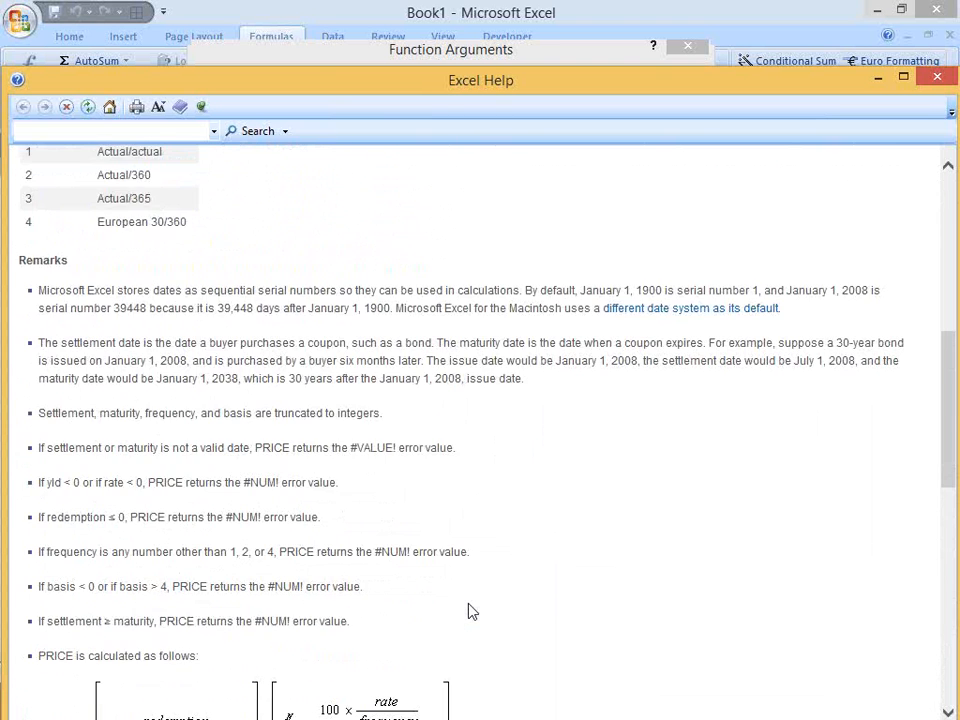
scroll(469, 605, "up", 5)
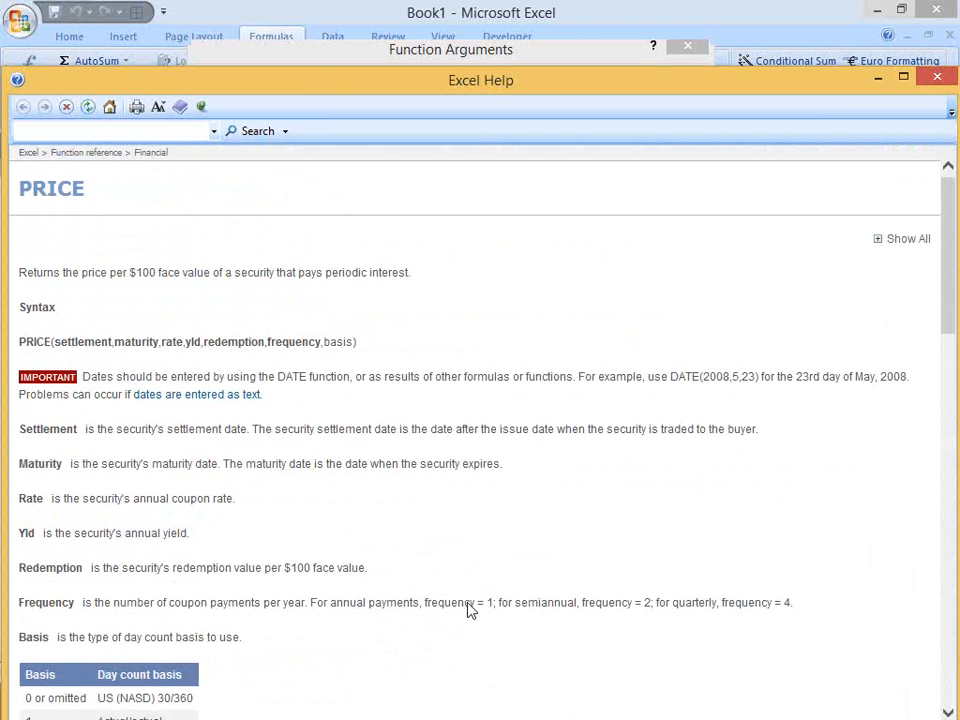
Close the help article, cancel the unfinished PRICE function and select cell E29.
left_click(937, 78)
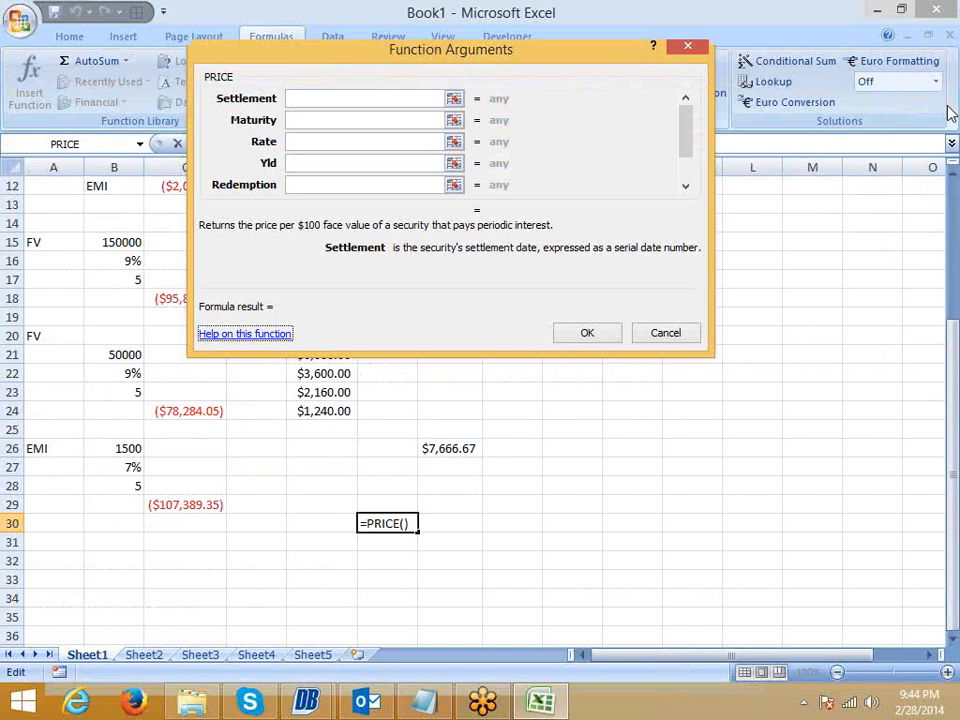
left_click(688, 46)
left_click(321, 506)
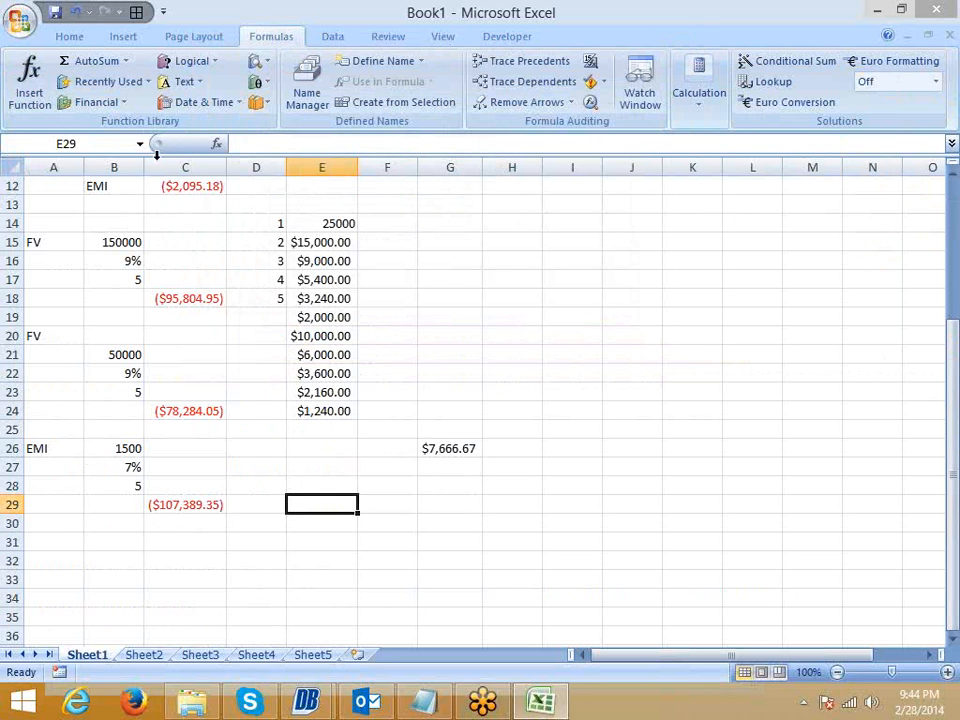
Browse the list of financial functions from ACCRINT down to ODDFPRICE, and close it without inserting a function.
left_click(121, 102)
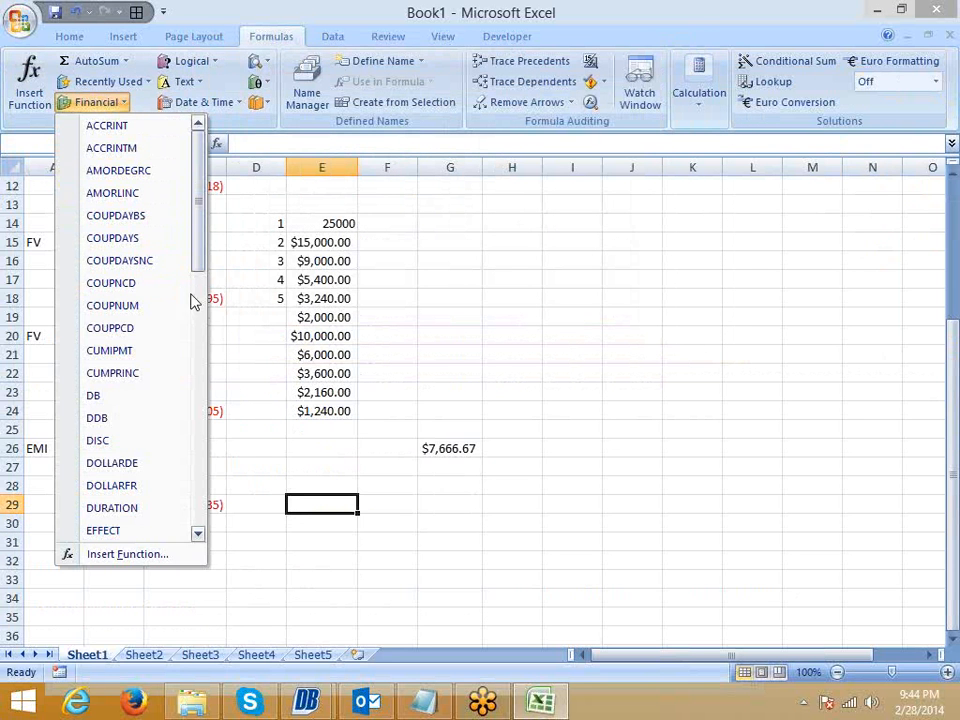
scroll(180, 363, "down", 2)
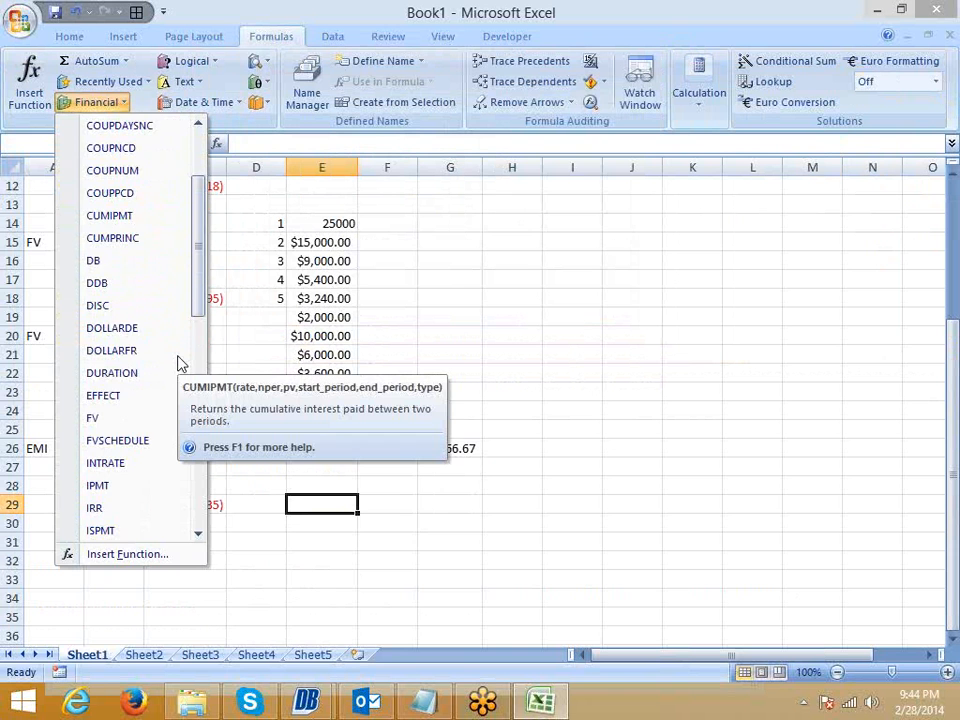
scroll(180, 363, "down", 1)
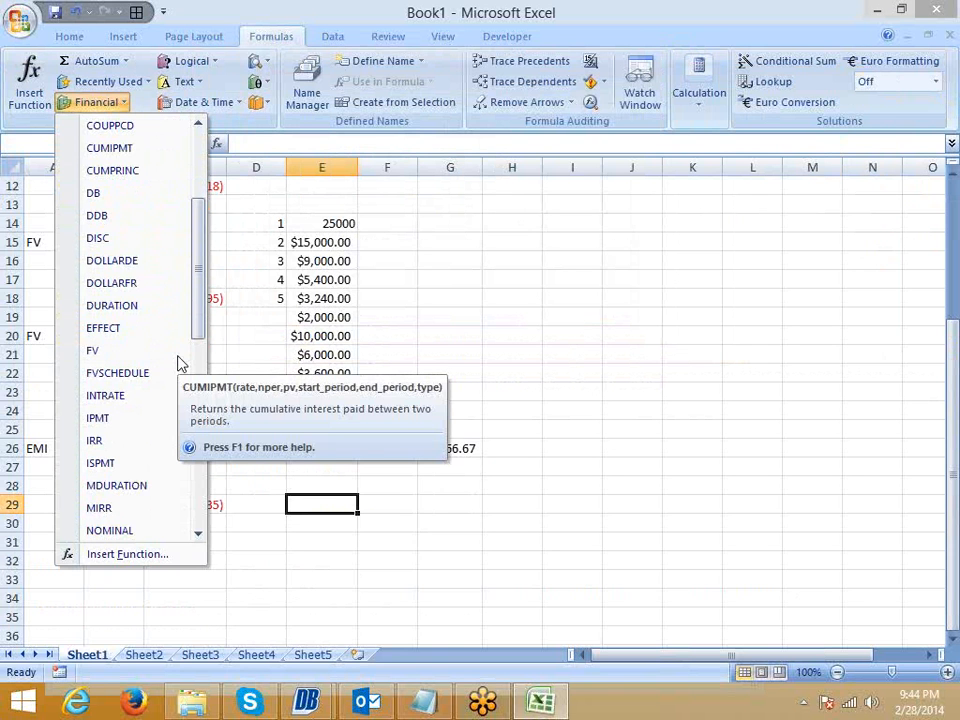
scroll(180, 363, "down", 1)
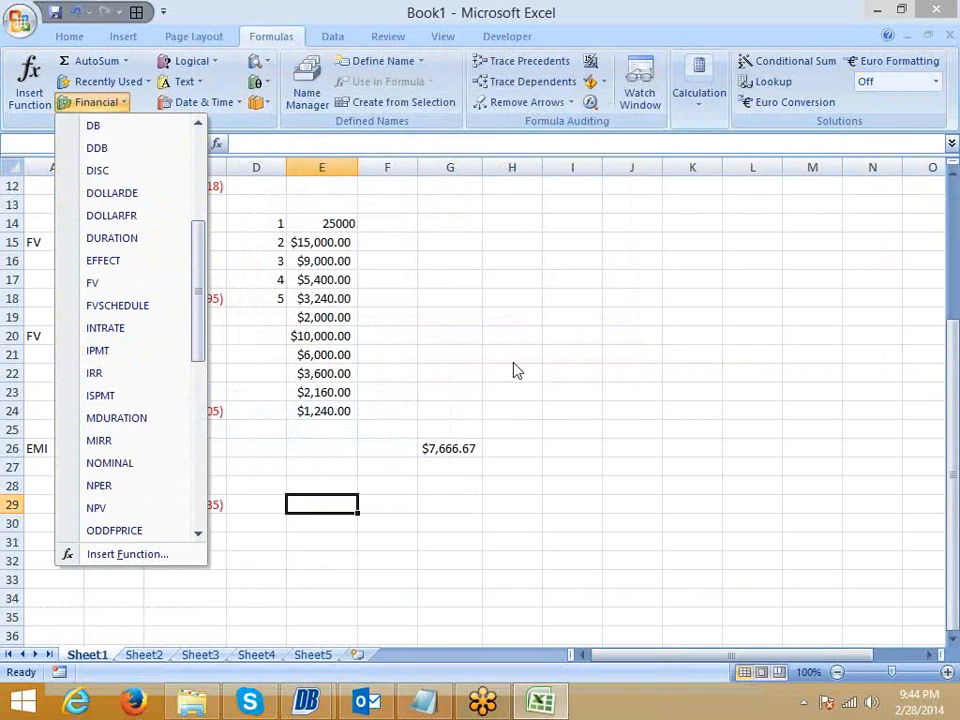
left_click(531, 313)
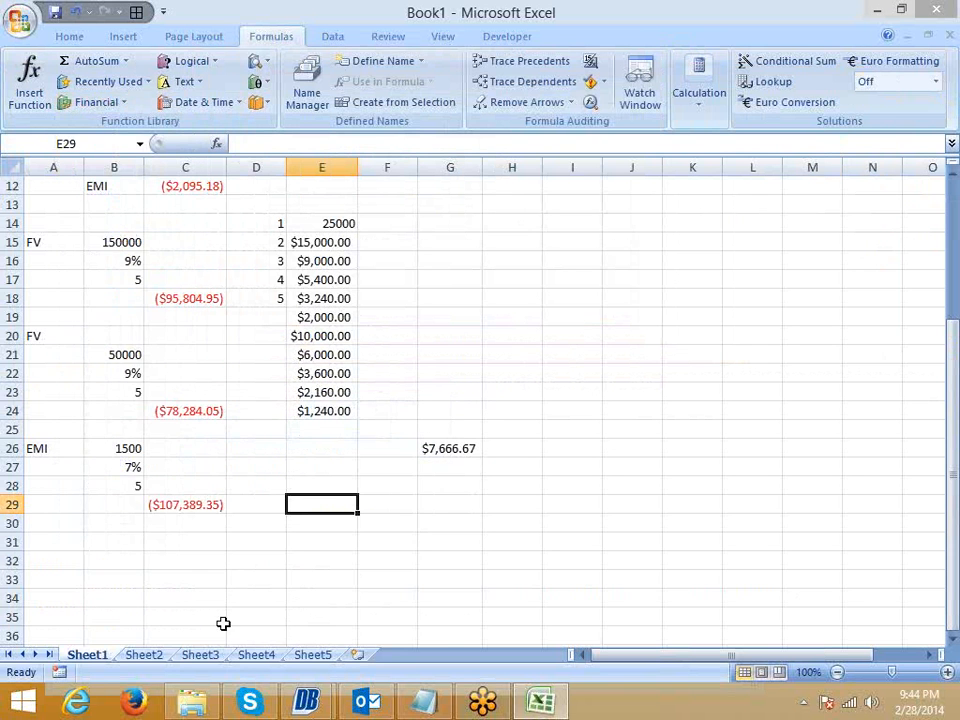
left_click(134, 703)
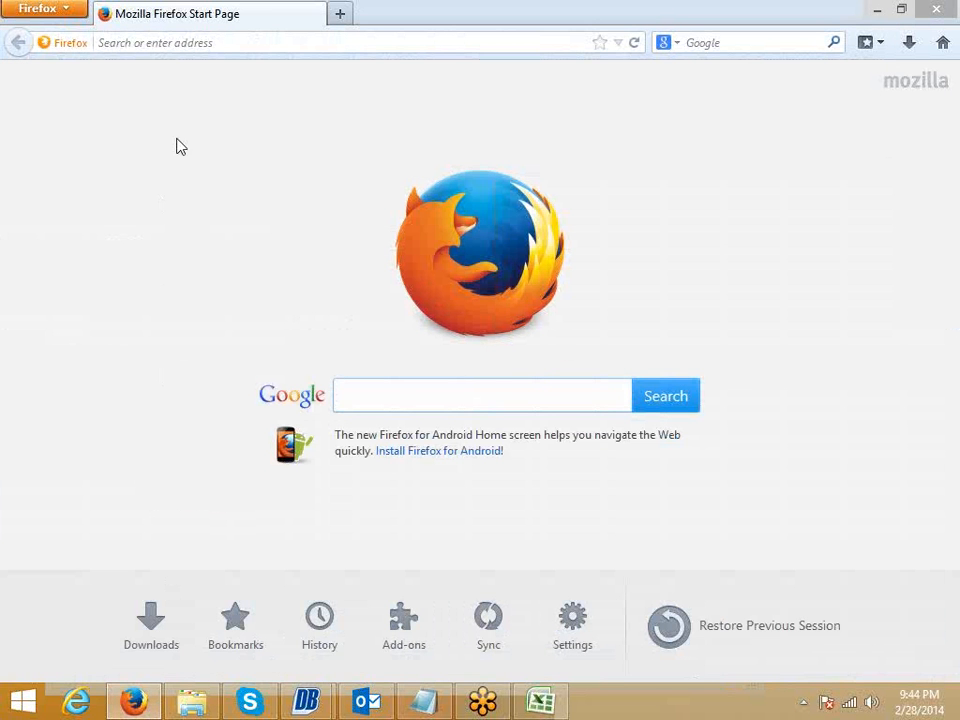
left_click(176, 41)
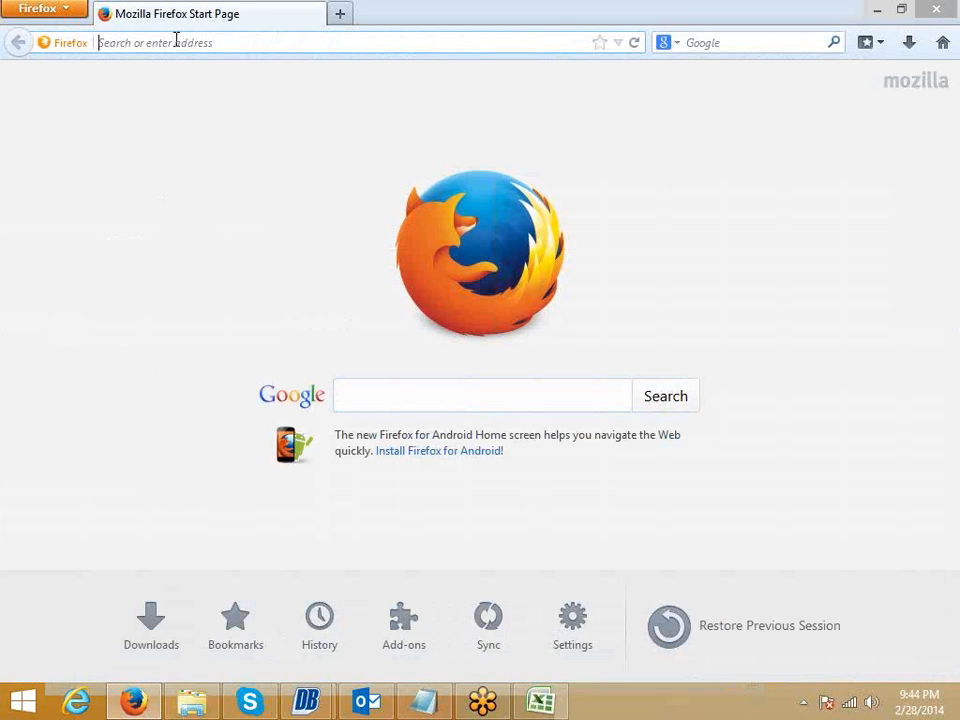
type("youtube.com/")
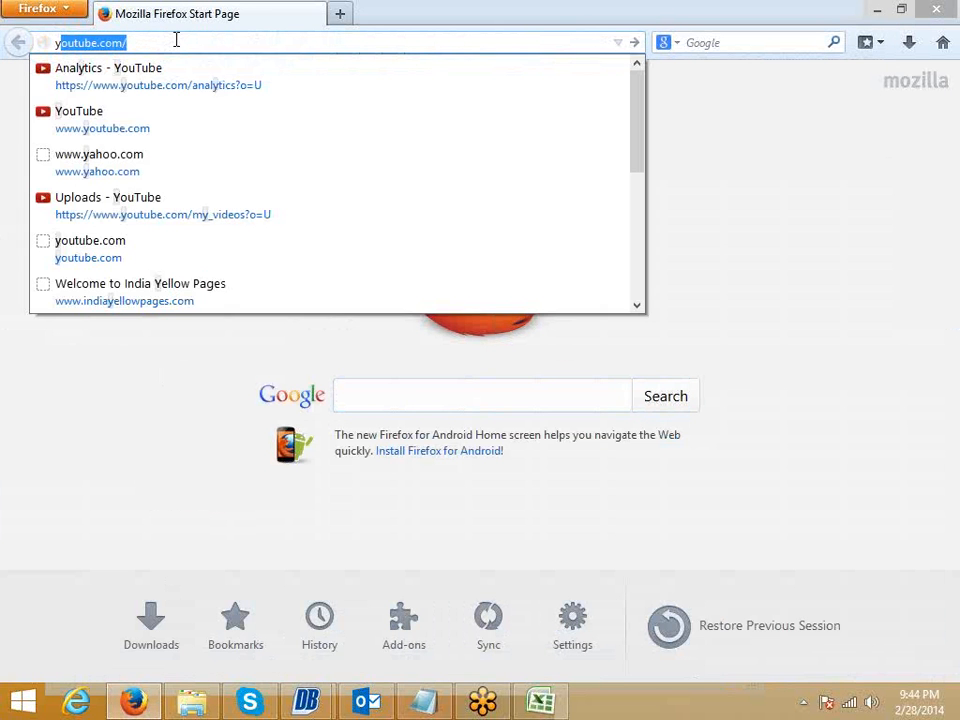
key("Down")
key("Down")
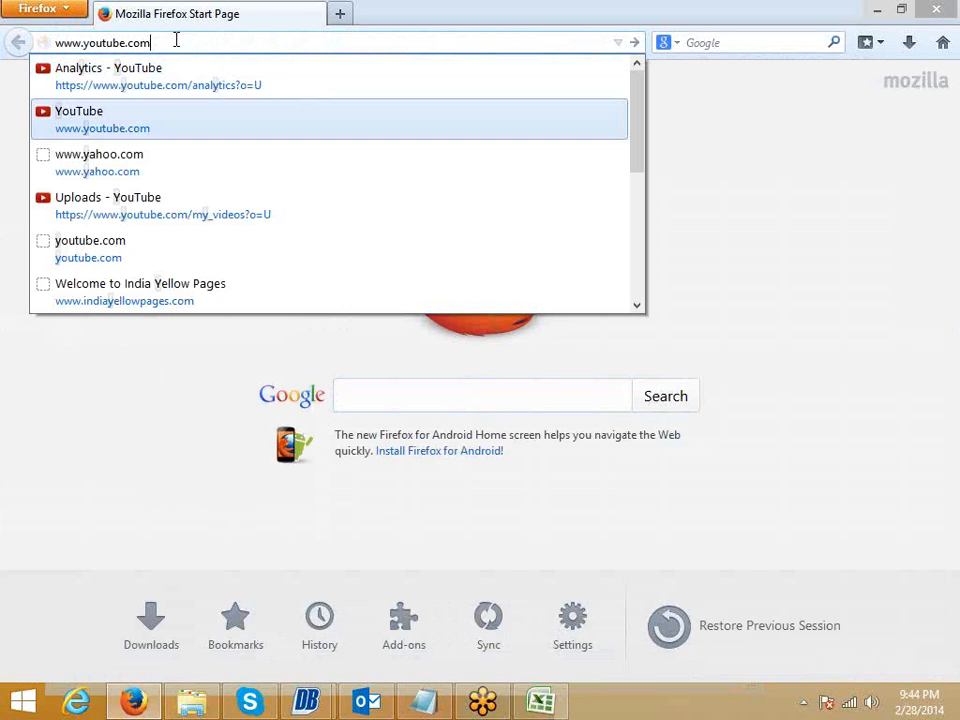
key("Return")
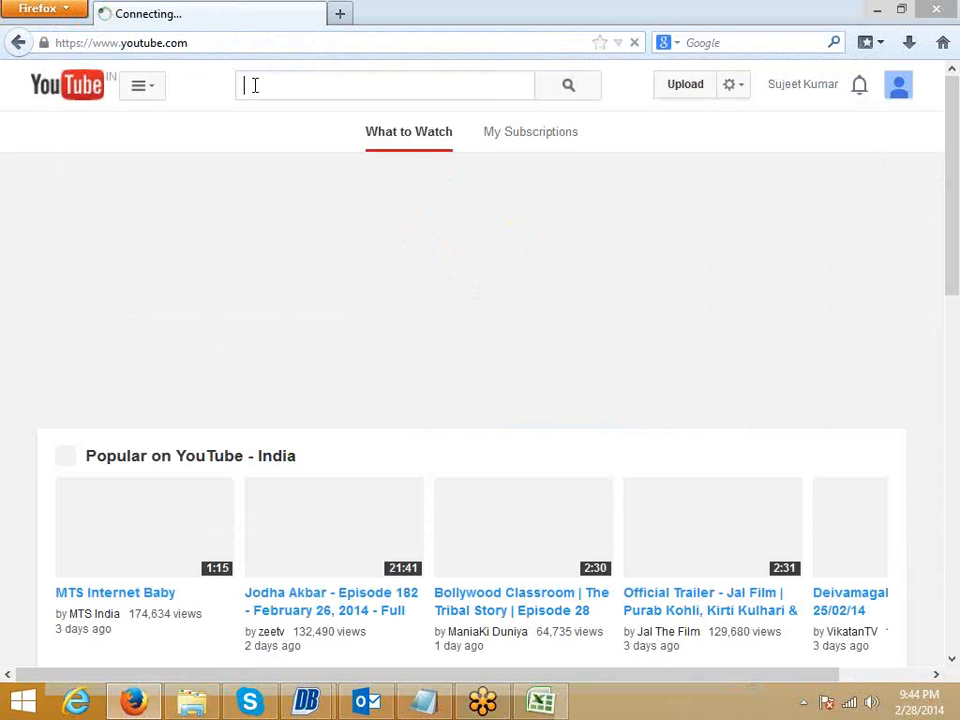
Search YouTube for "excel fun" and open the ExcelIsFun channel.
type("excel")
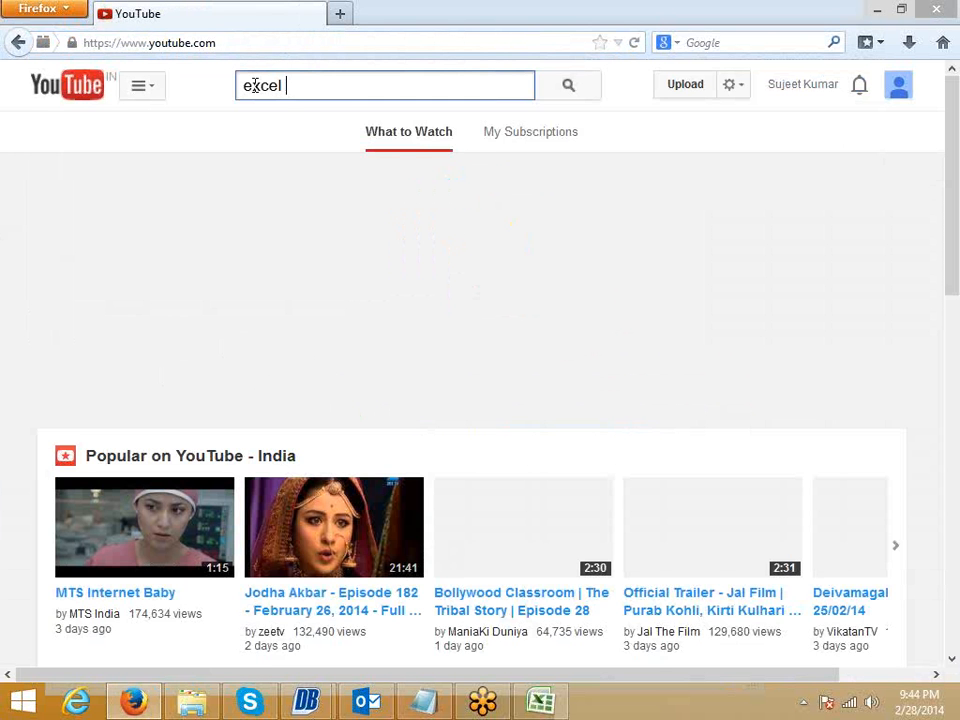
type(" fun")
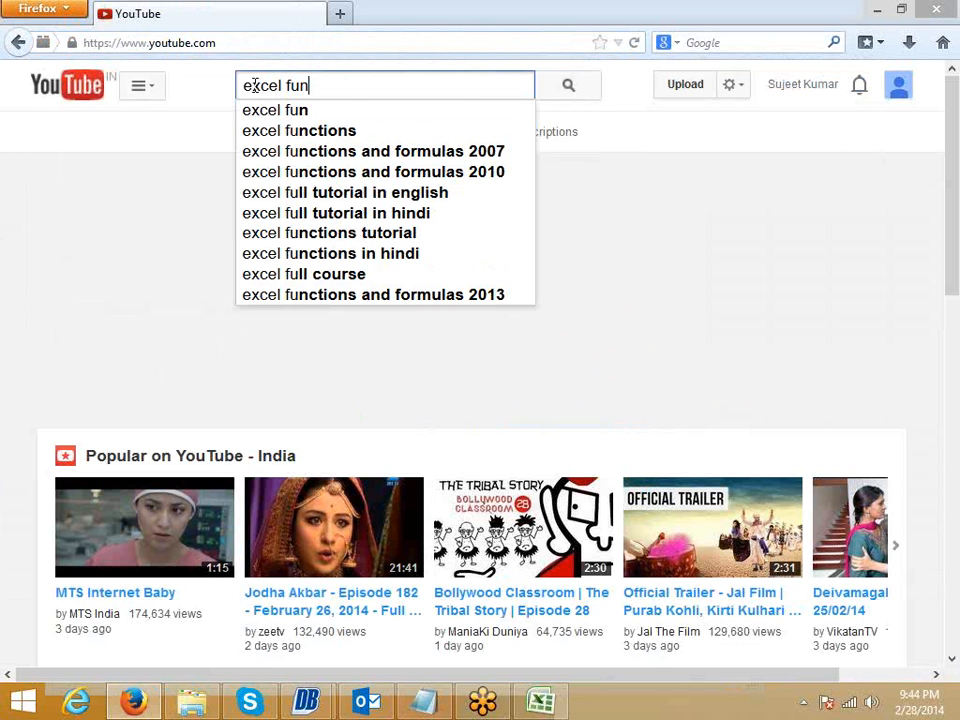
left_click(284, 108)
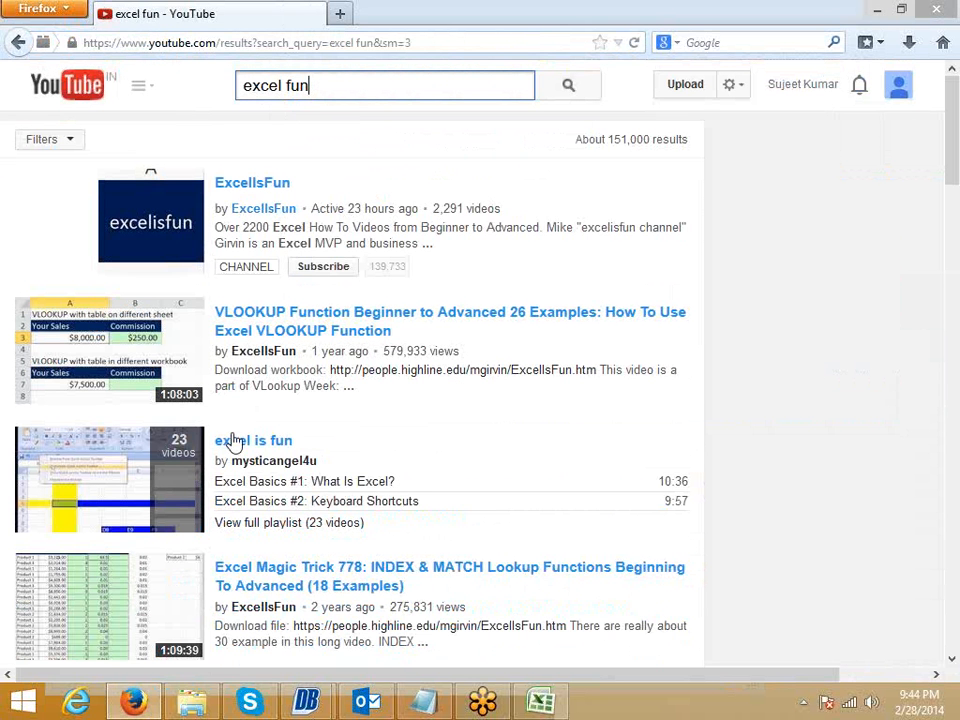
left_click(252, 355)
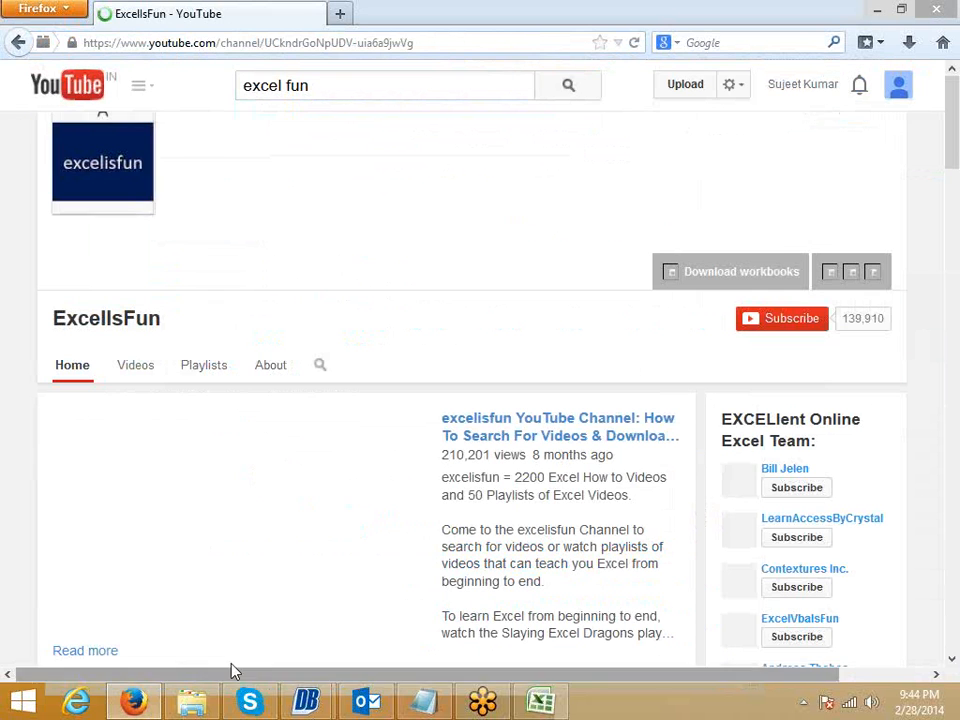
Find the Excel Finance Class playlist among the channel's playlists and open it.
left_click(203, 366)
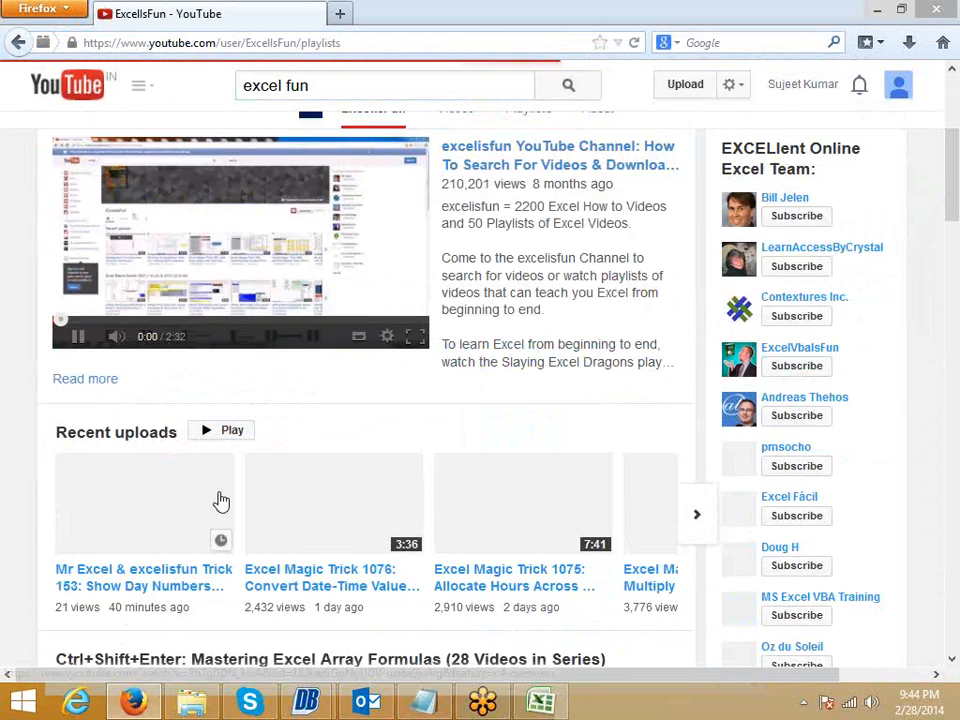
scroll(220, 497, "down", 5)
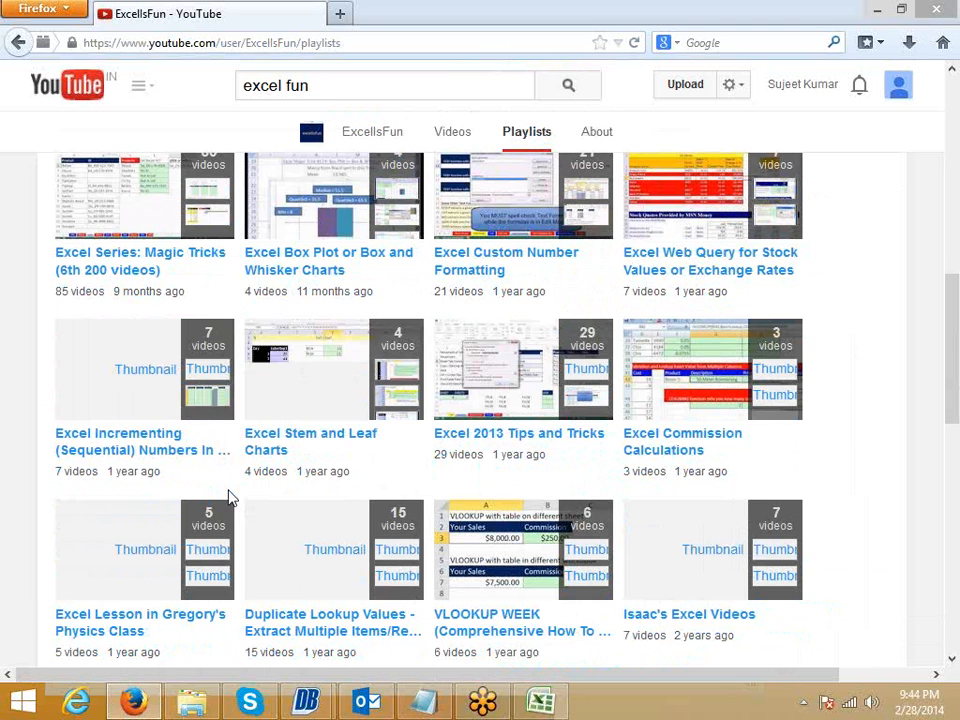
scroll(230, 500, "down", 3)
scroll(246, 521, "down", 3)
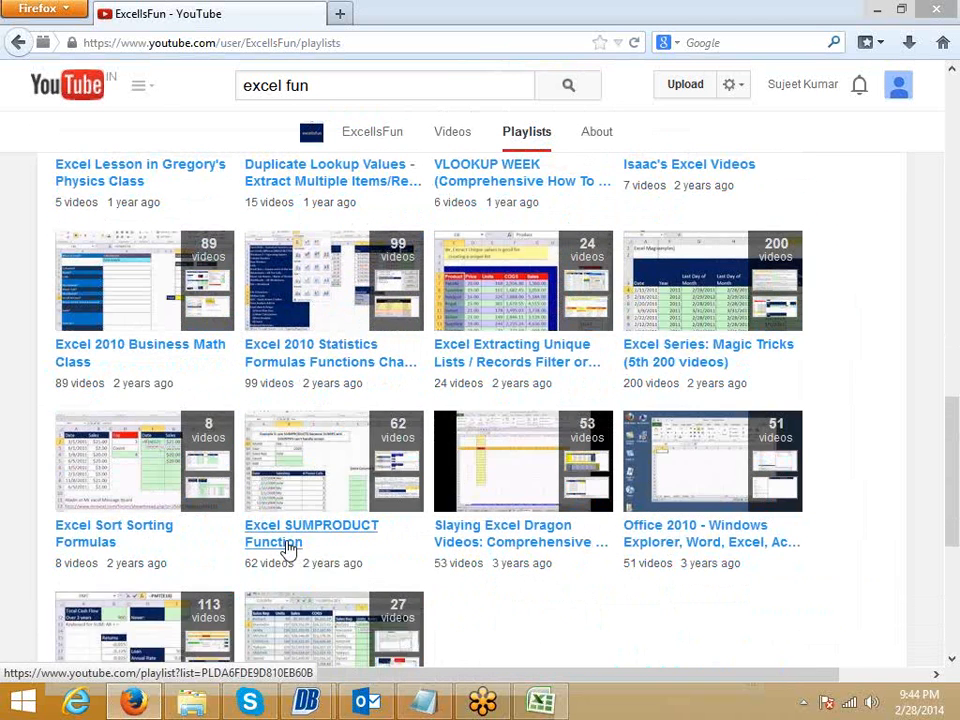
scroll(288, 548, "down", 2)
scroll(288, 548, "down", 3)
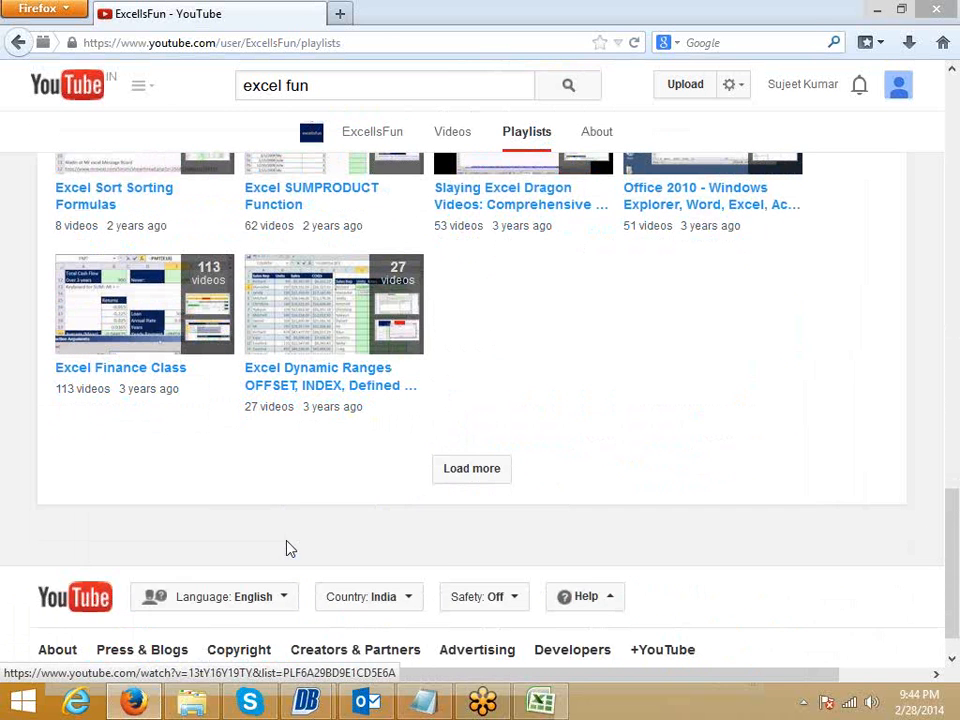
left_click(145, 372)
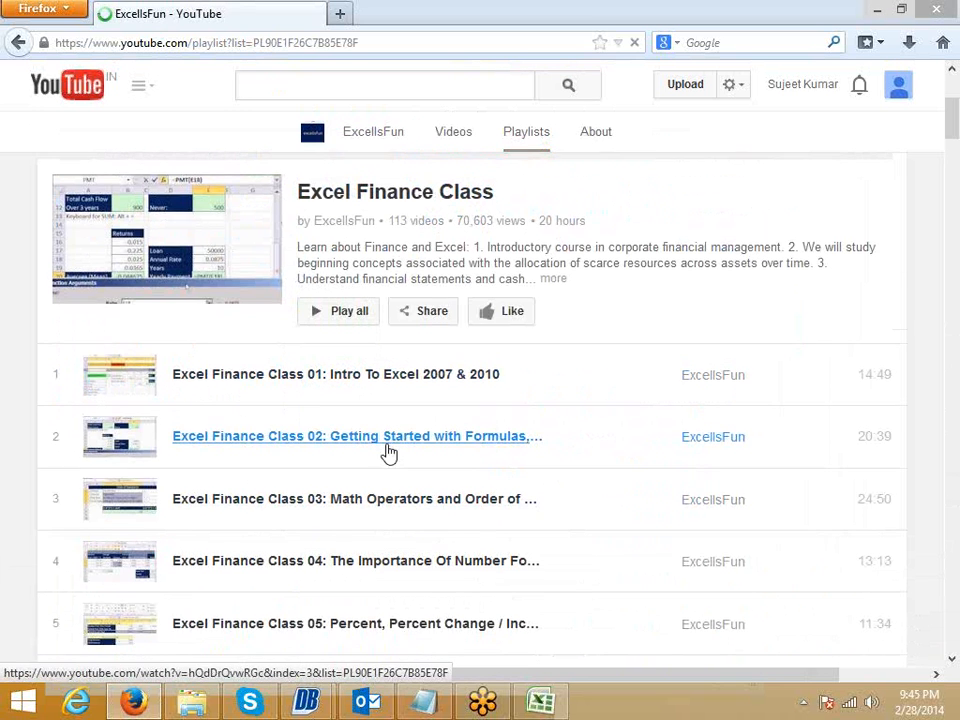
Look through the Excel Finance Class videos down to the bond lessons and select the playlist page's address.
scroll(388, 452, "down", 20)
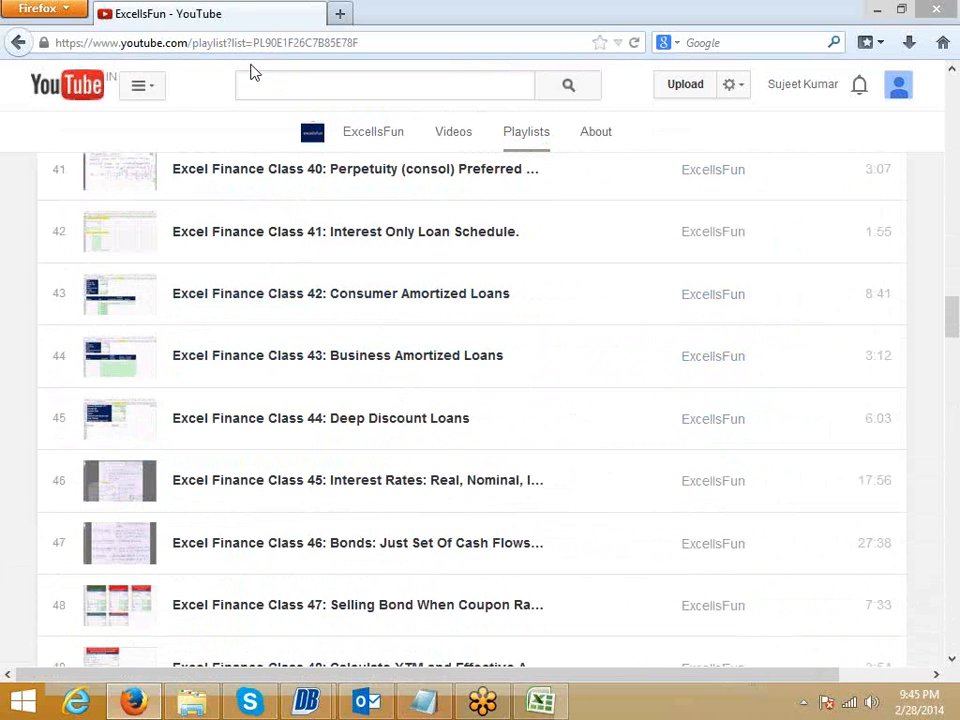
key("ctrl+l")
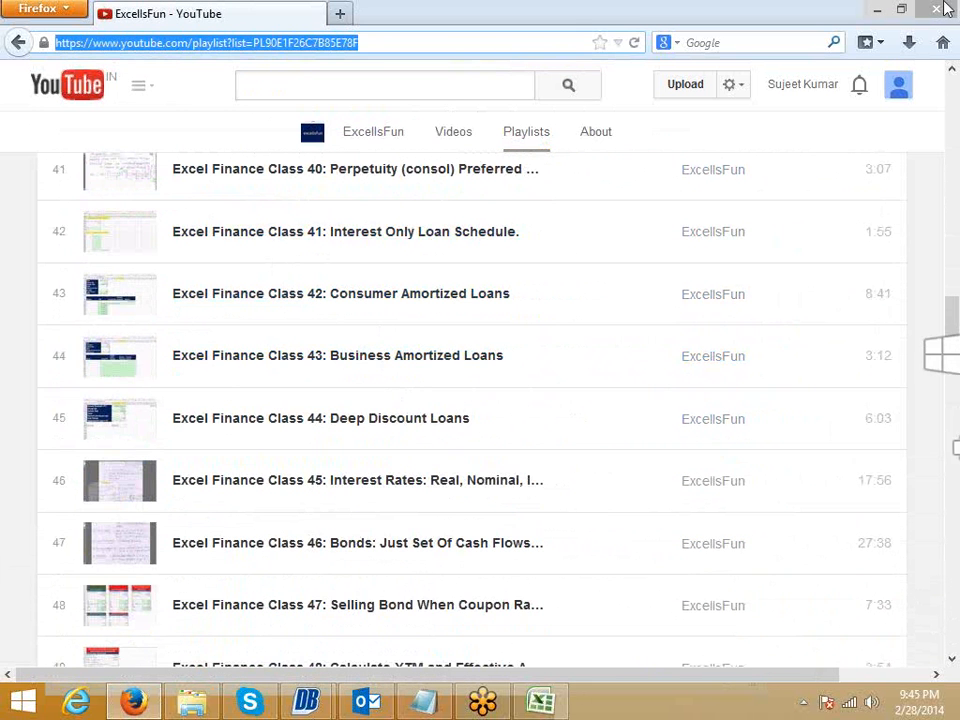
Look through the rest of the Excel Finance Class playlist to its last video and close Firefox to return to Excel.
left_click(738, 362)
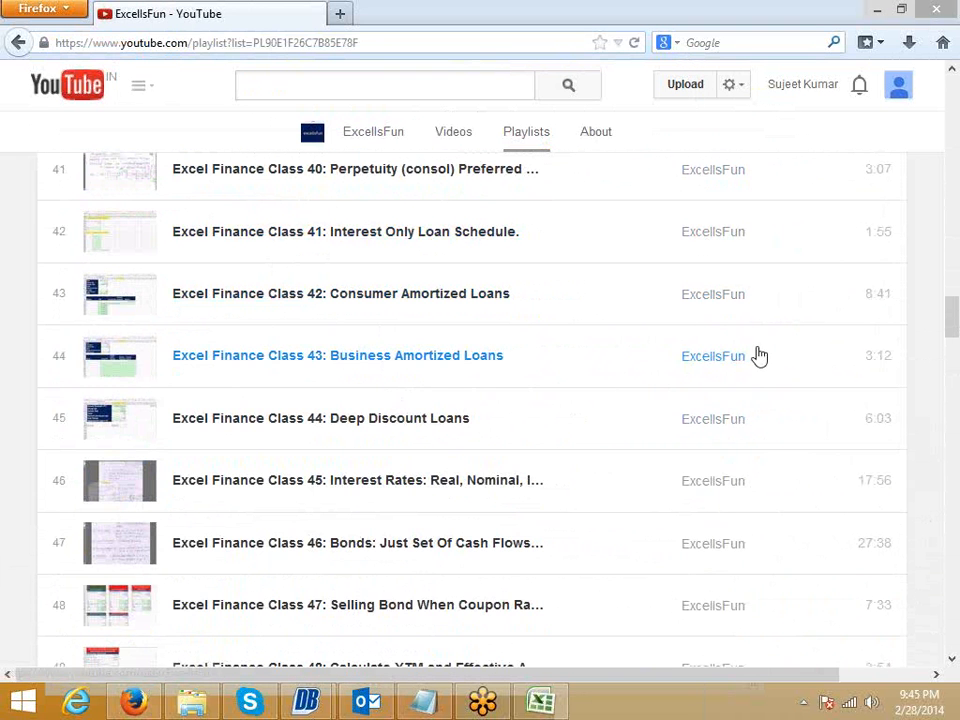
left_click_drag(957, 331, 955, 567)
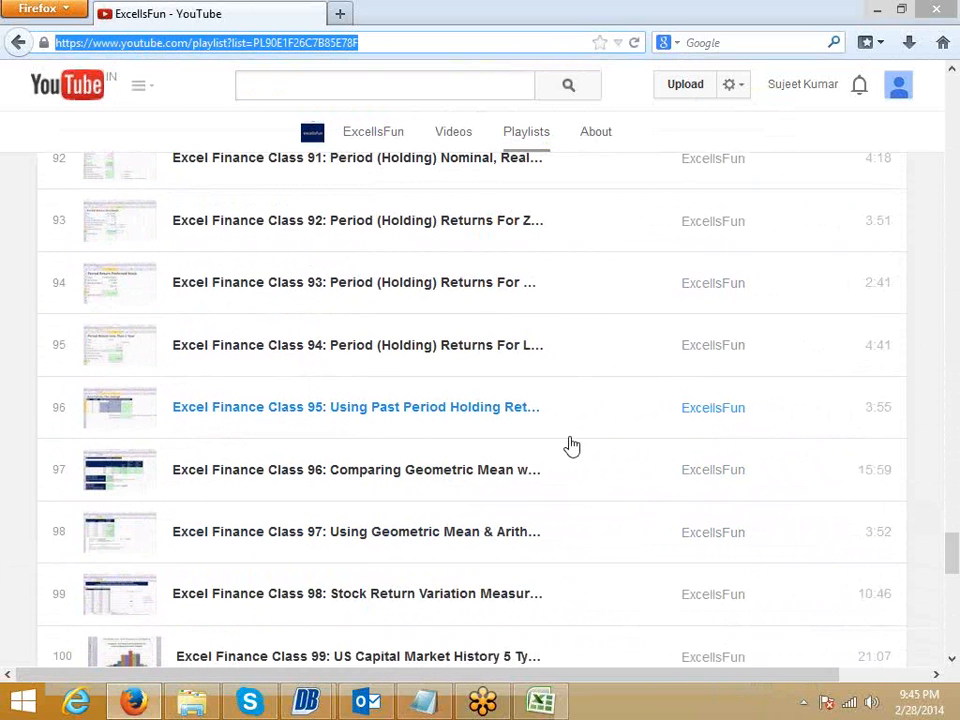
scroll(316, 371, "down", 2)
scroll(316, 371, "down", 10)
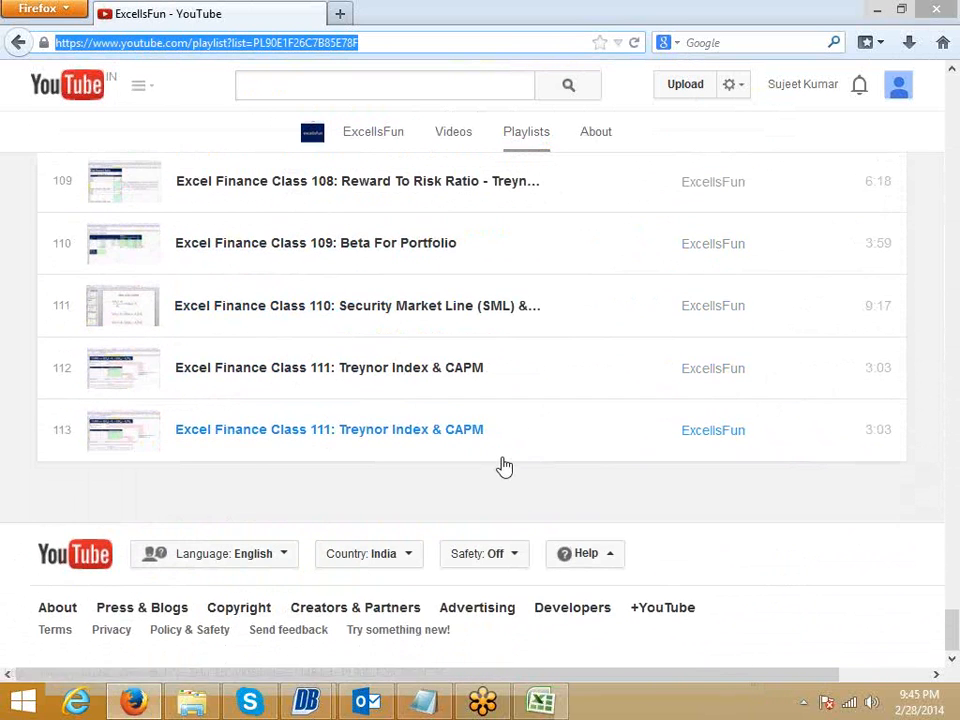
scroll(504, 466, "up", 2)
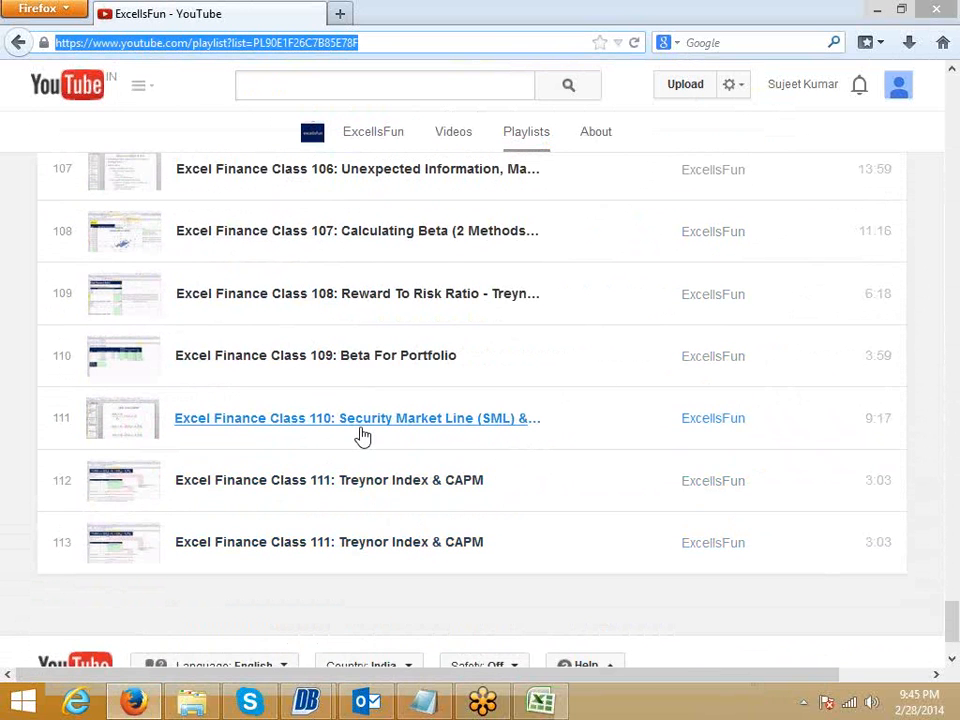
scroll(304, 428, "up", 5)
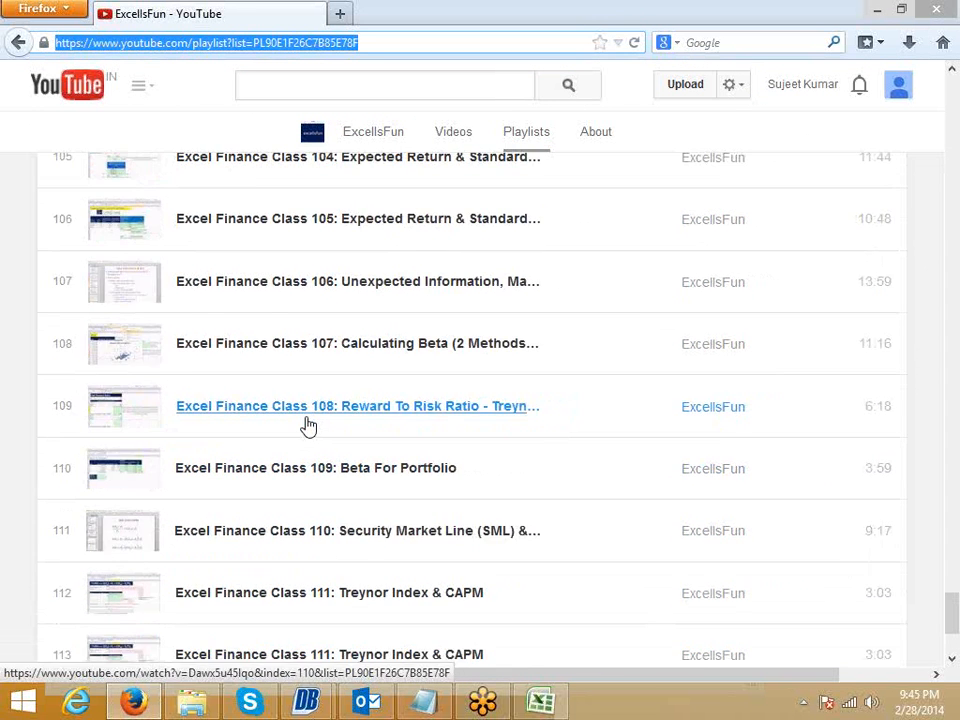
left_click(938, 10)
Look through the list of financial functions and the worked loan and investment examples on Sheet1.
left_click(420, 541)
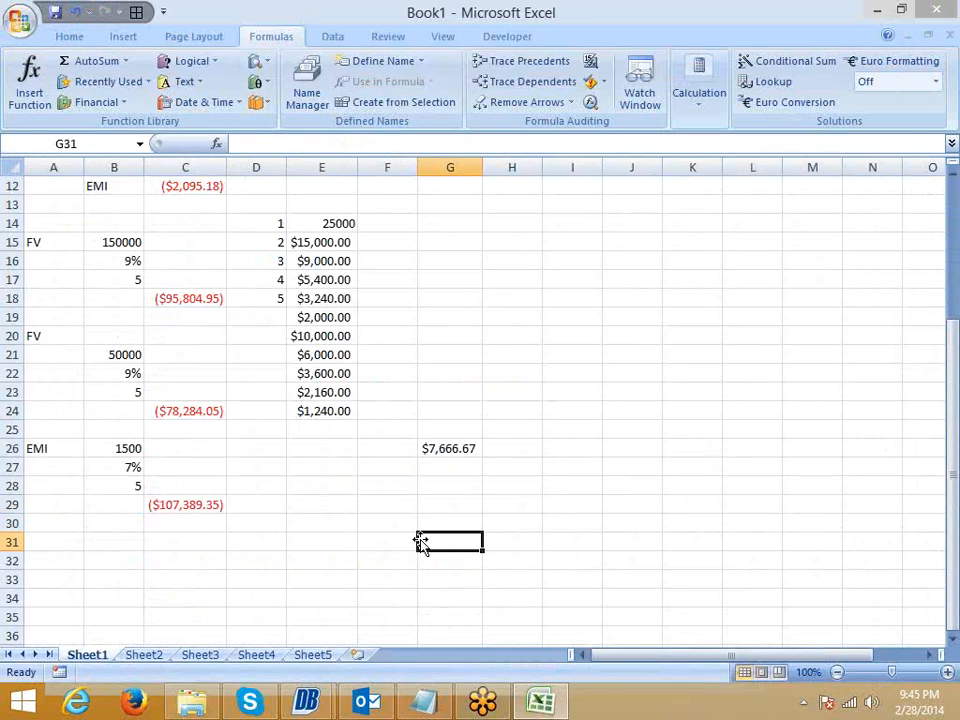
scroll(420, 541, "up", 3)
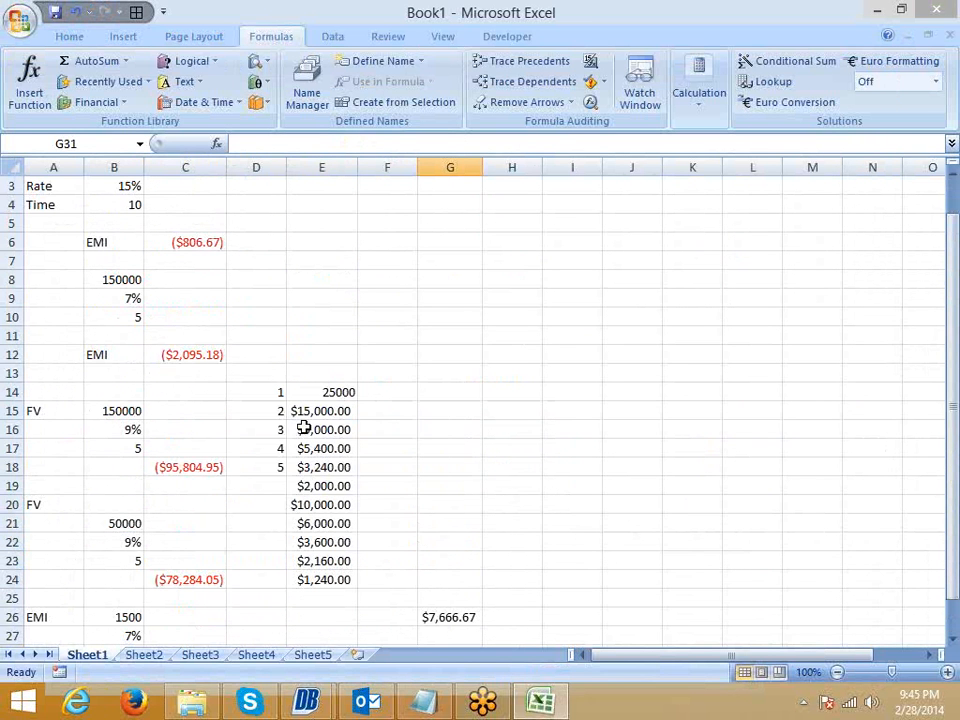
left_click(527, 281)
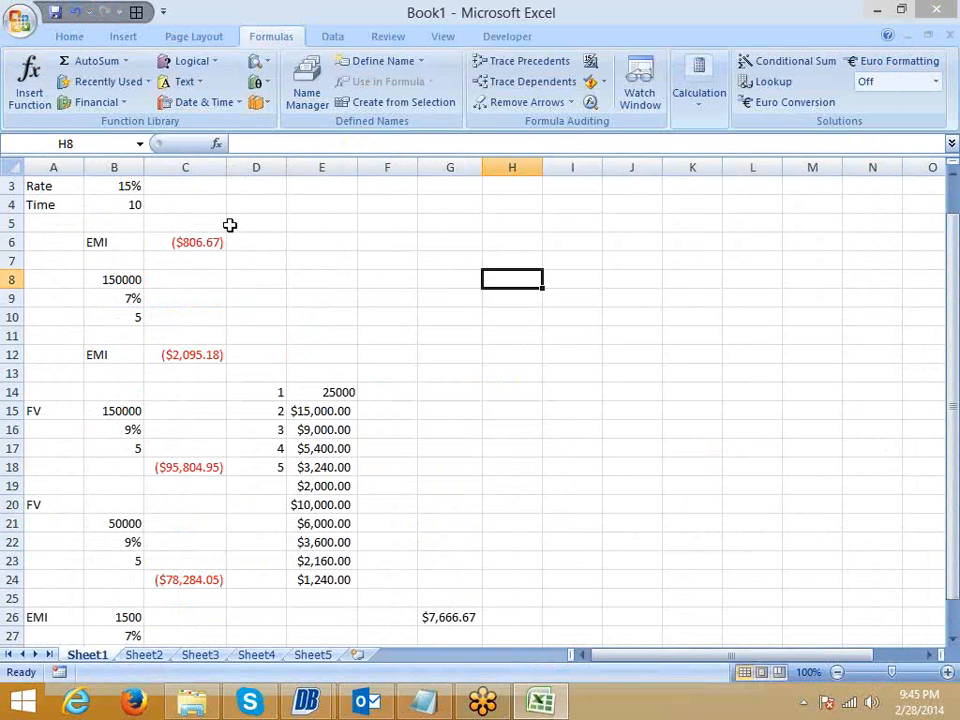
left_click(122, 102)
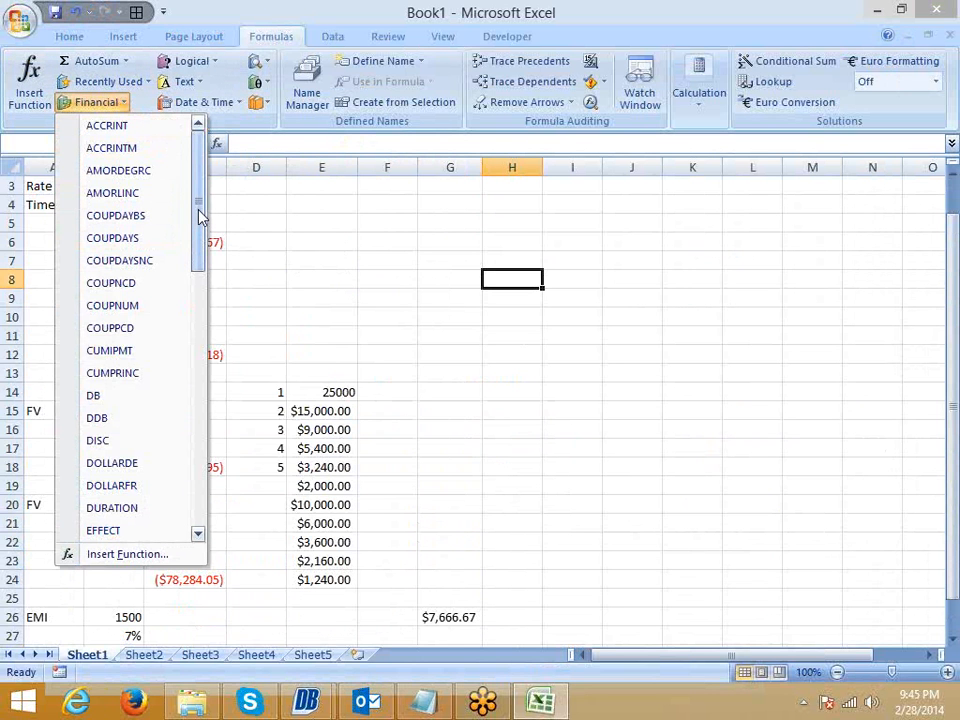
left_click_drag(198, 210, 198, 290)
left_click(281, 315)
scroll(276, 313, "up", 1)
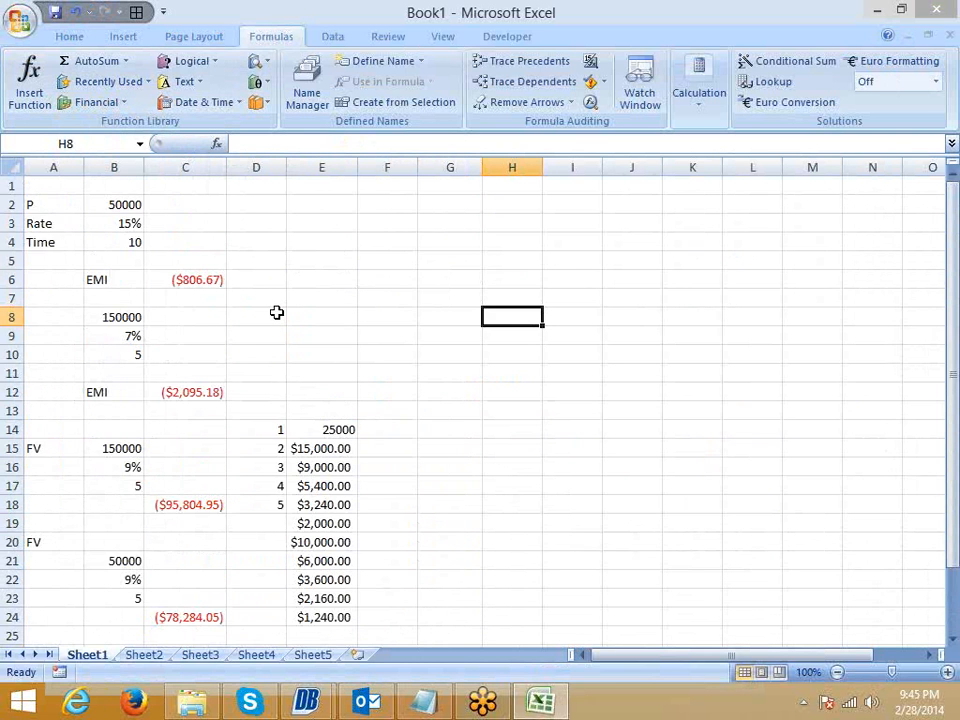
scroll(276, 313, "down", 4)
scroll(276, 313, "up", 4)
Review the PMT formula in C6 and the principal, rate and time cells B2:B4 it uses.
left_click(188, 280)
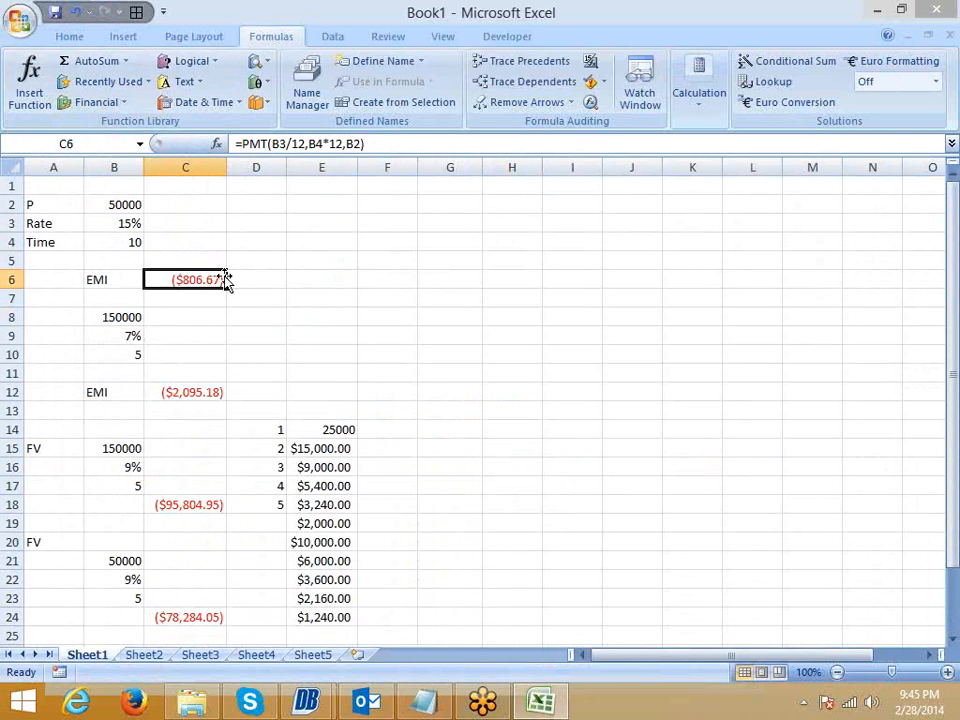
left_click(113, 204)
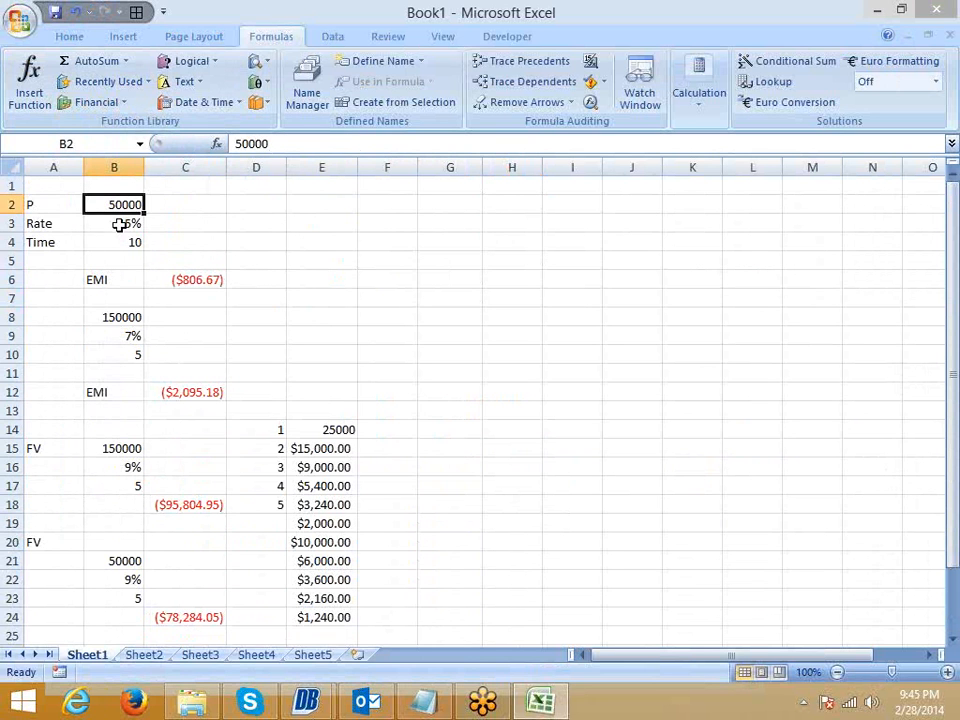
left_click(120, 224)
left_click(122, 241)
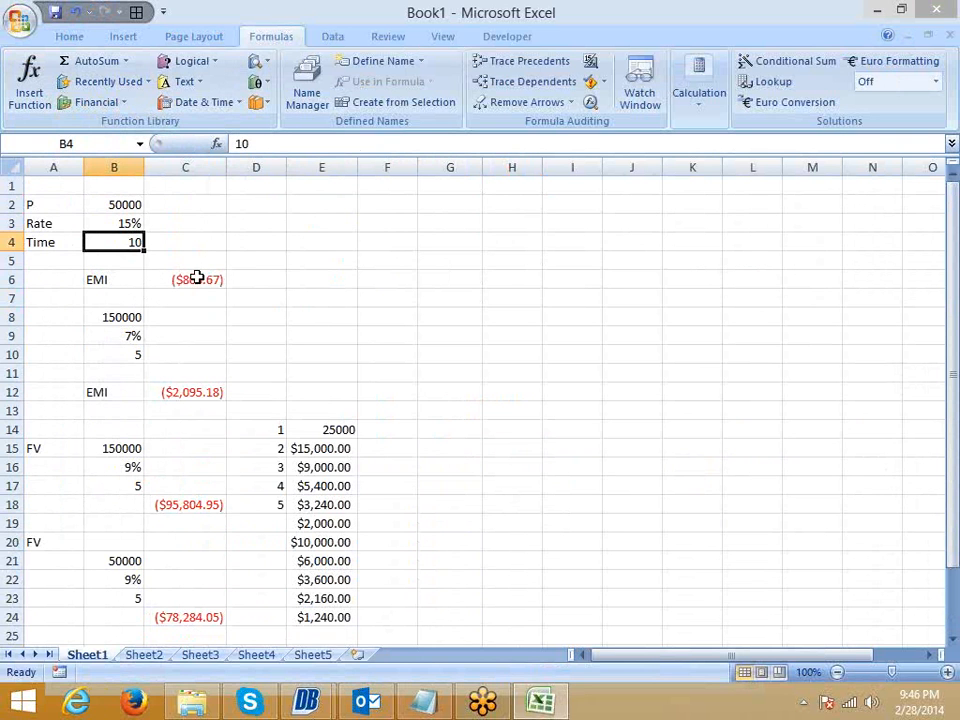
left_click(128, 222)
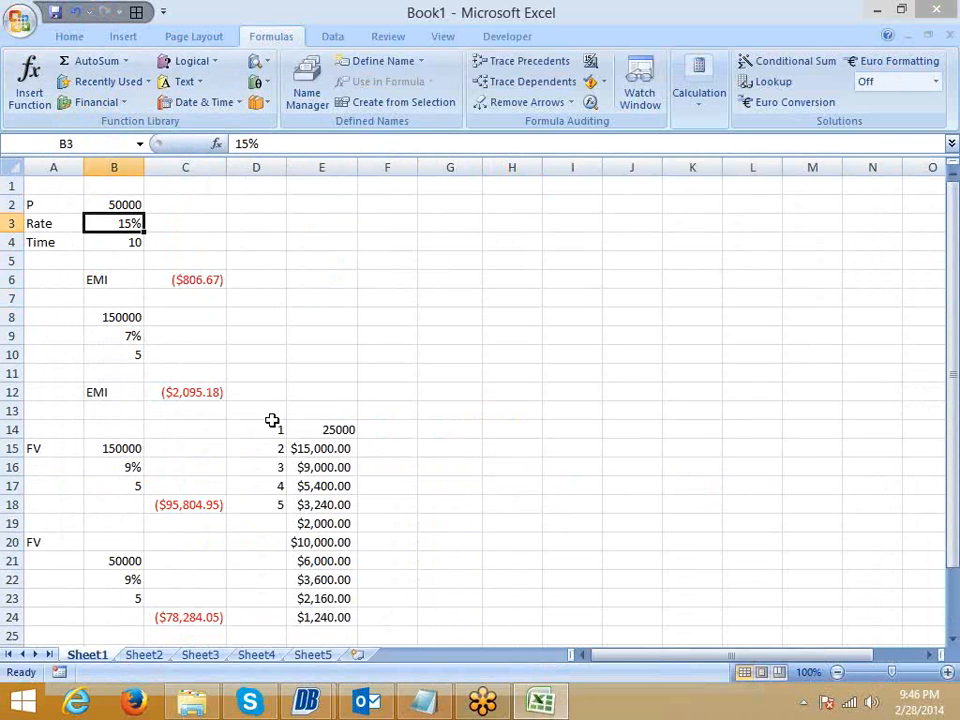
Review the FV formula in C24 and the amount, rate and years cells B21:B23 it uses.
scroll(272, 422, "down", 4)
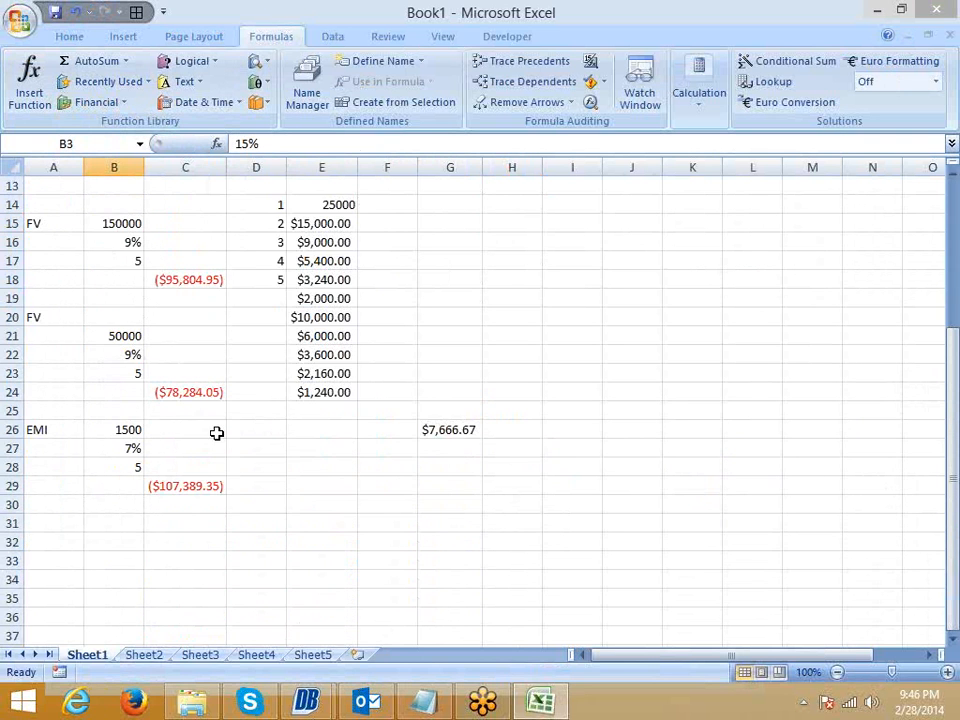
left_click(167, 396)
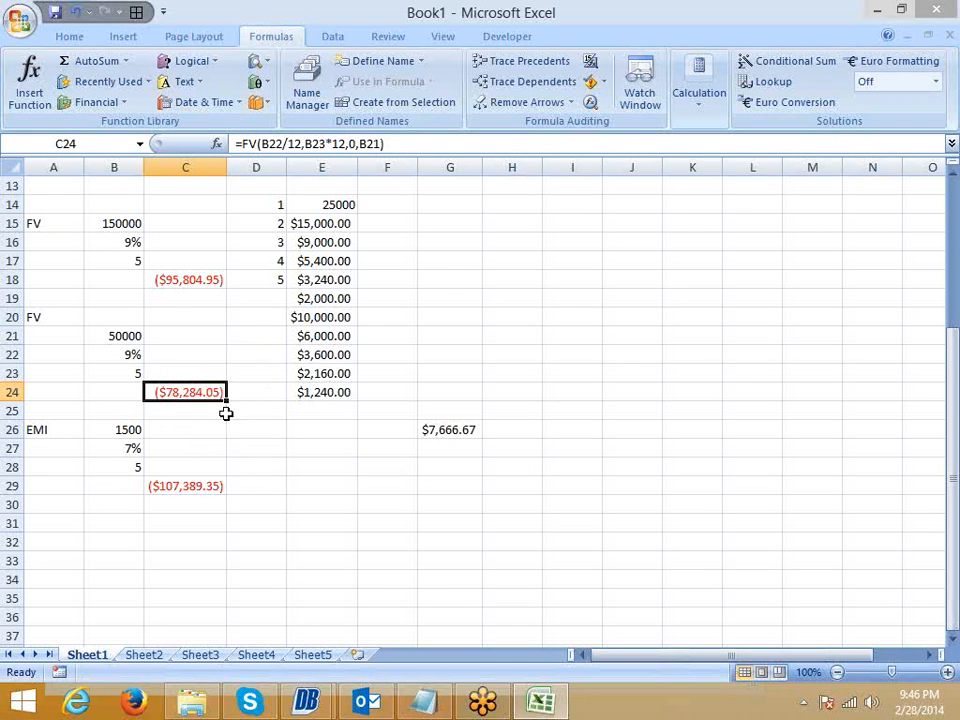
left_click(136, 357)
left_click(136, 336)
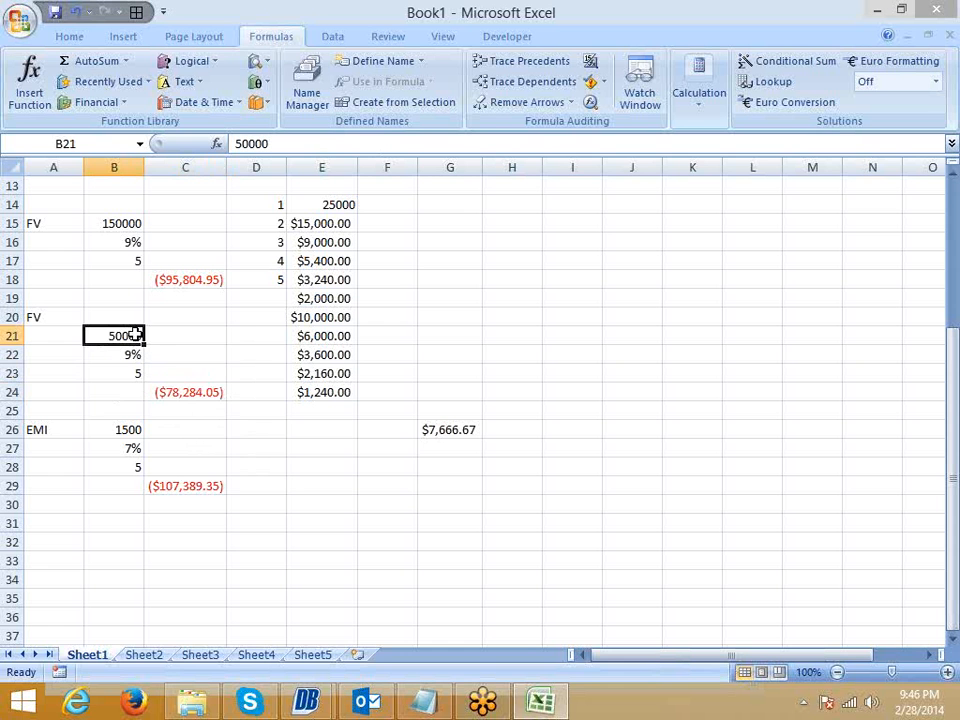
left_click(133, 373)
left_click(184, 396)
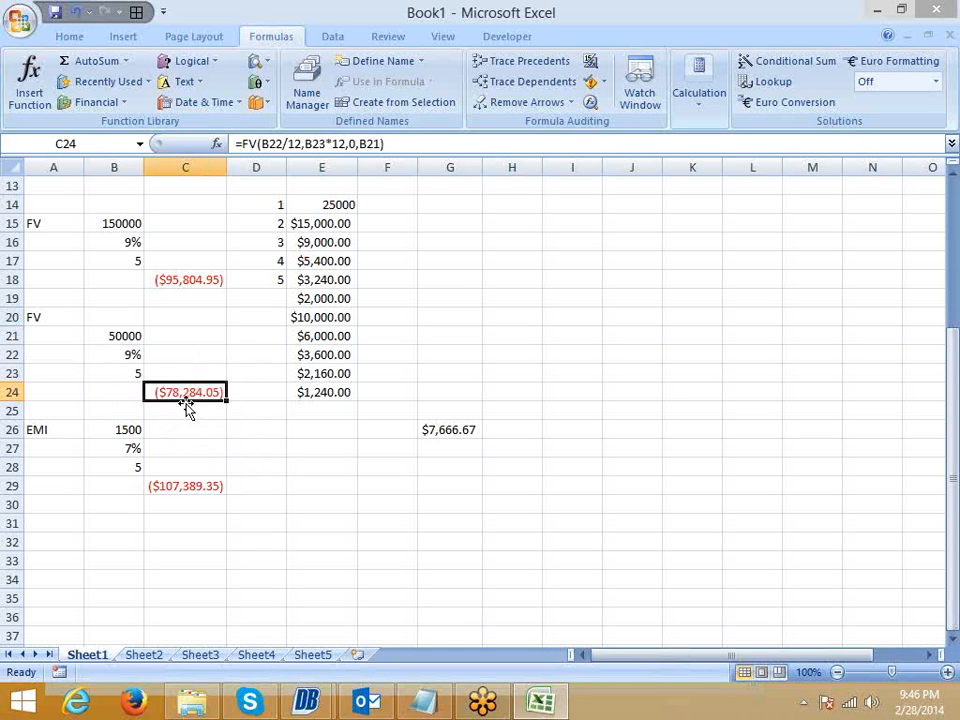
Calculate the monthly interest rate in C25 with the formula =RATE(B23*12,0,B21,C24).
left_click(218, 413)
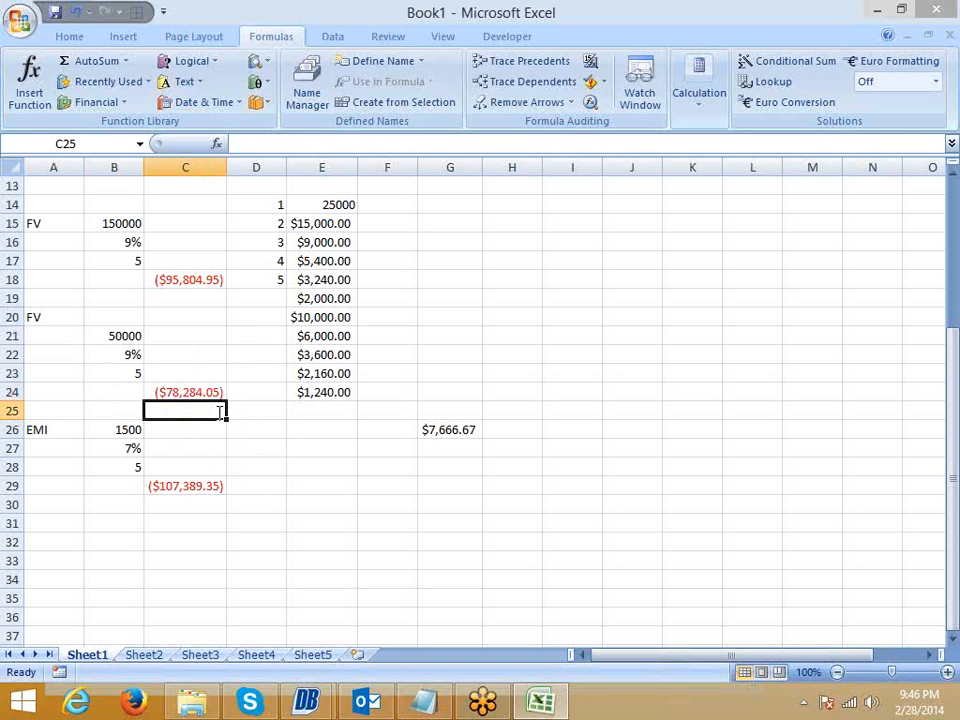
type("=ra")
key("Down")
key("Down")
key("Down")
key("Down")
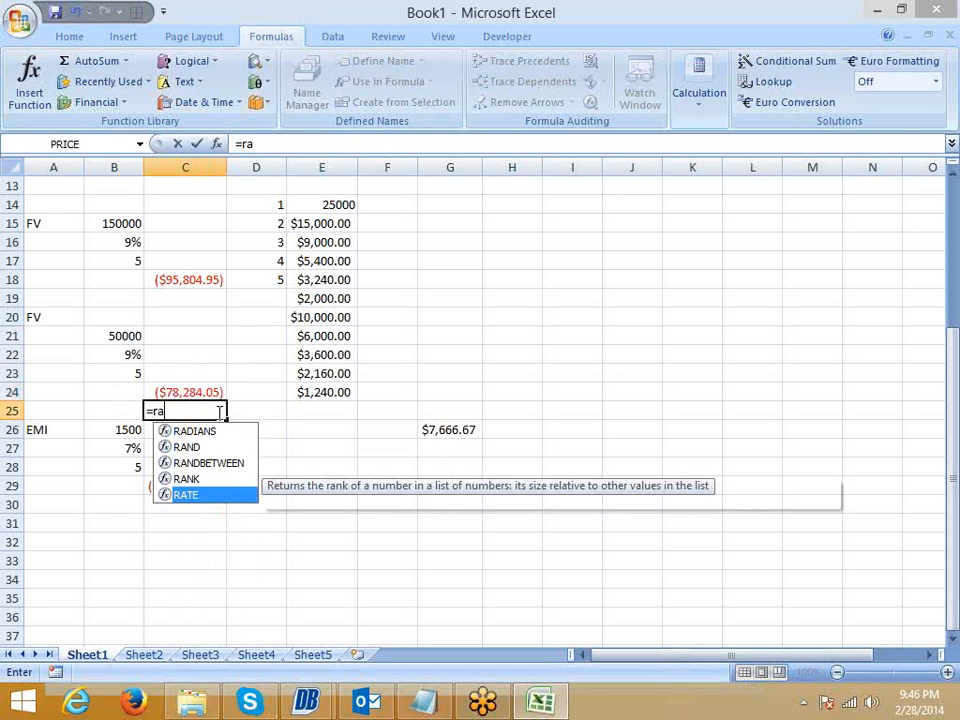
key("Tab")
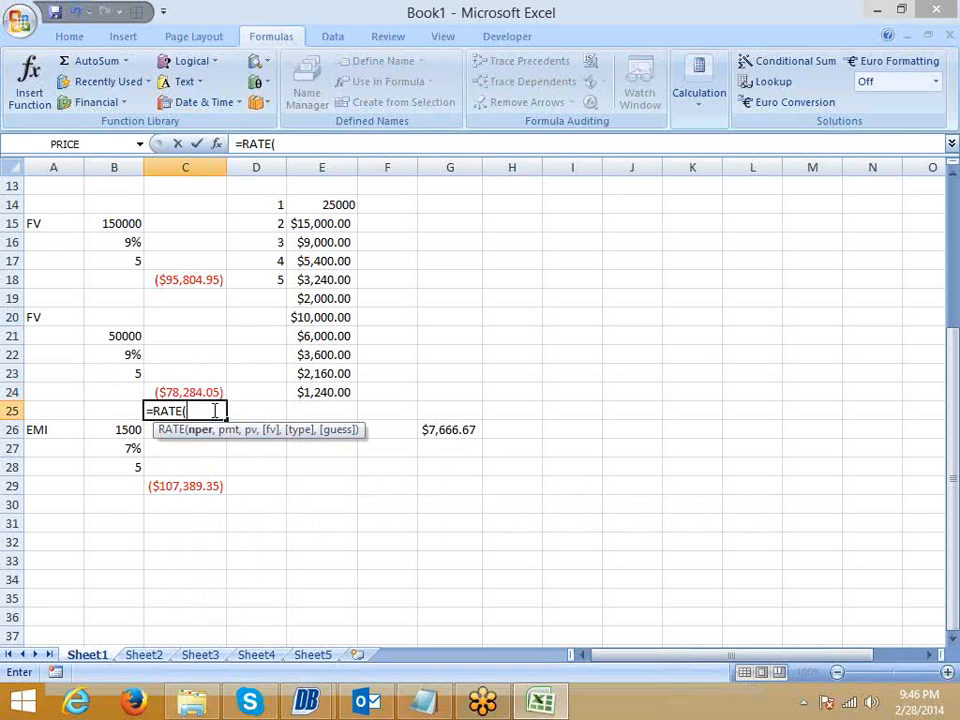
left_click(135, 370)
type("*")
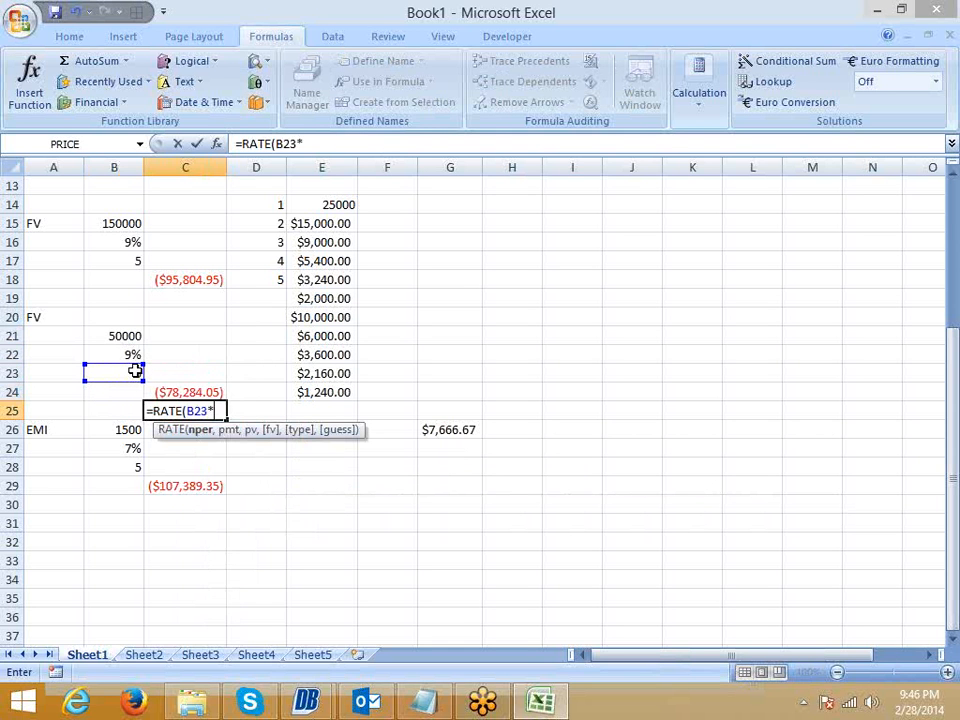
type("12,")
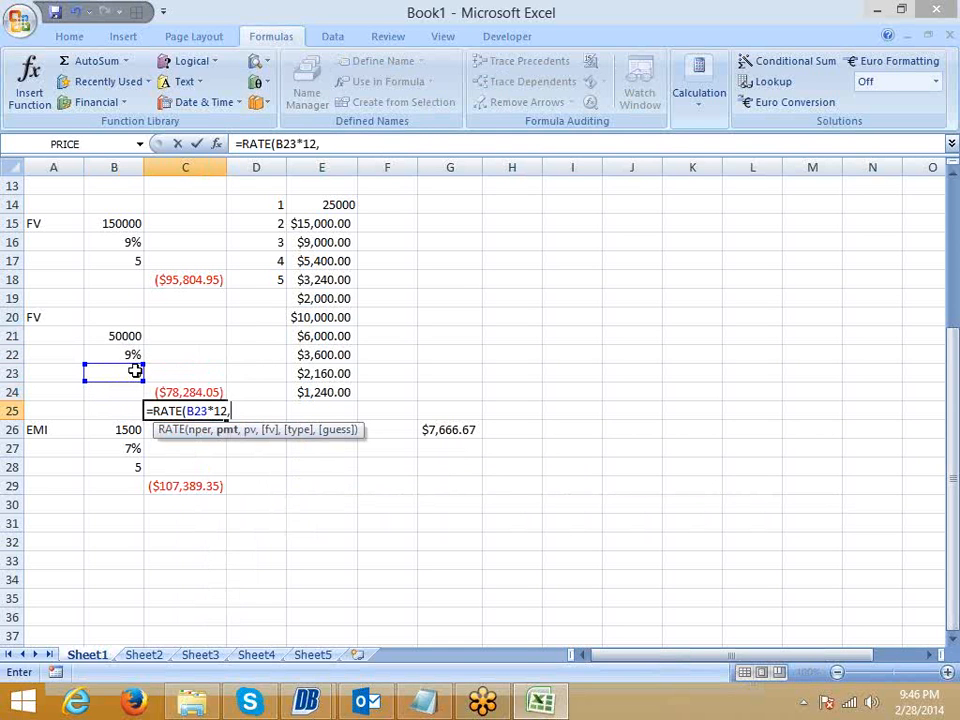
type("0,")
left_click(118, 334)
type(",")
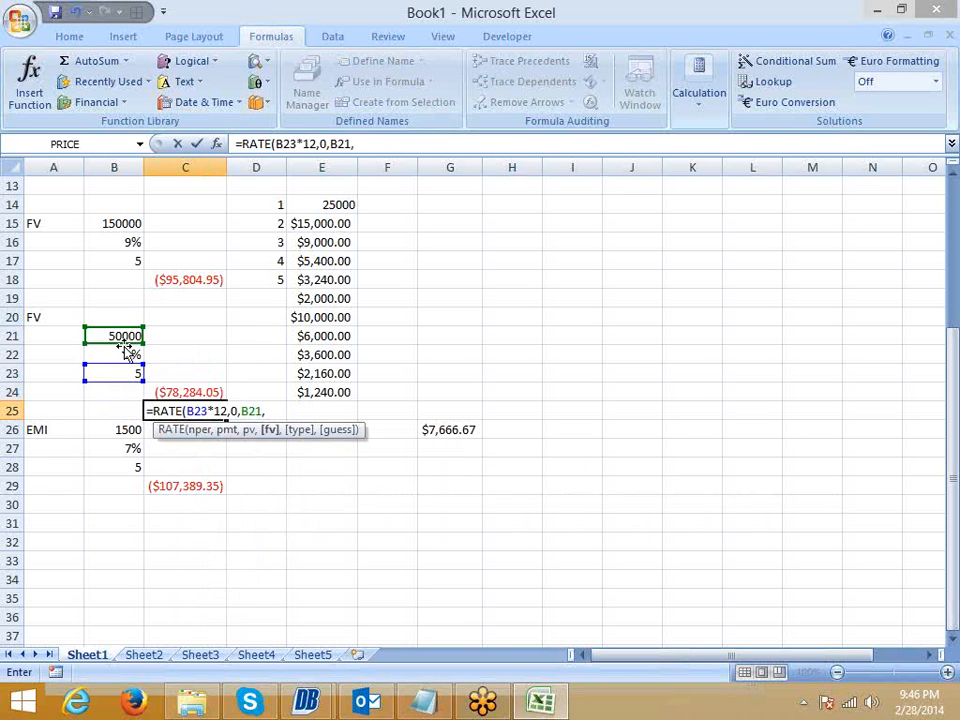
left_click(176, 393)
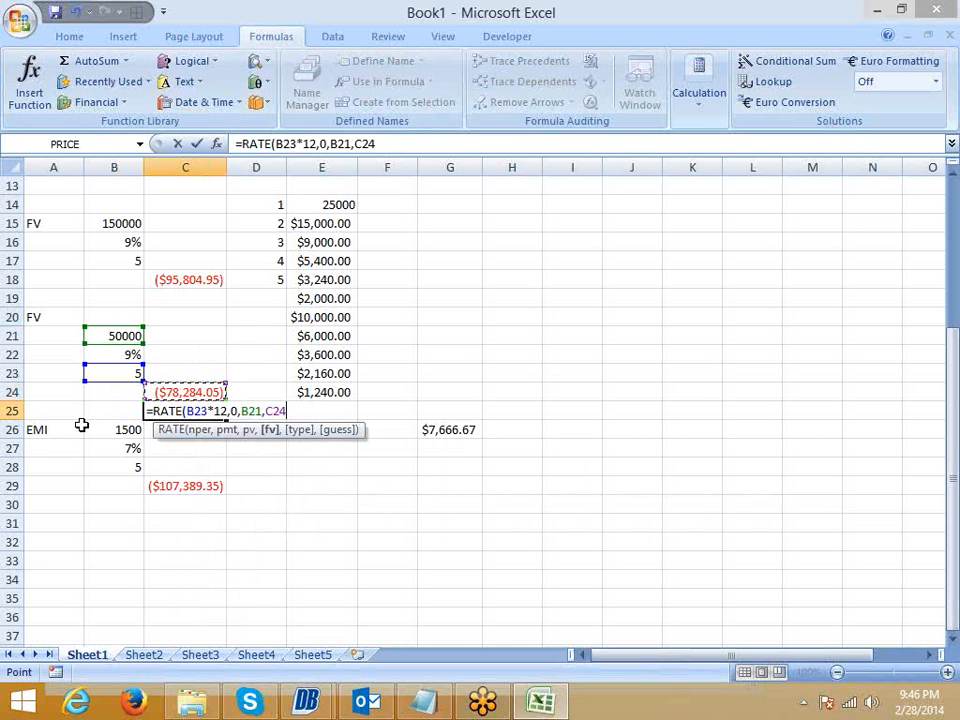
key("Return")
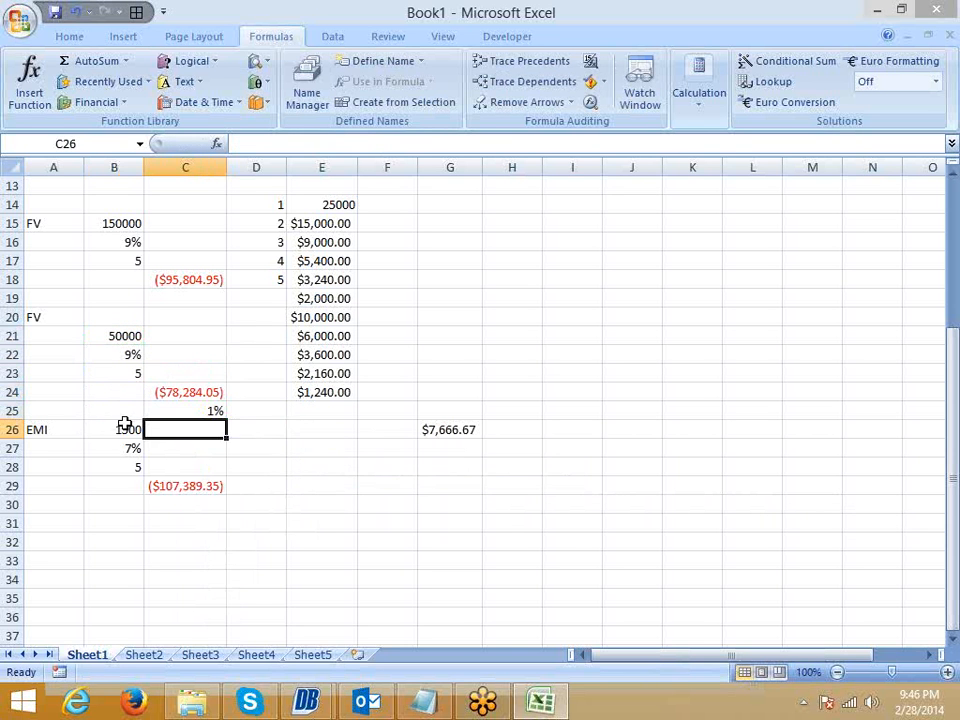
Enter the formula =C25*112 in D25 and format the cell as a percentage.
left_click(195, 409)
left_click(265, 410)
type("=")
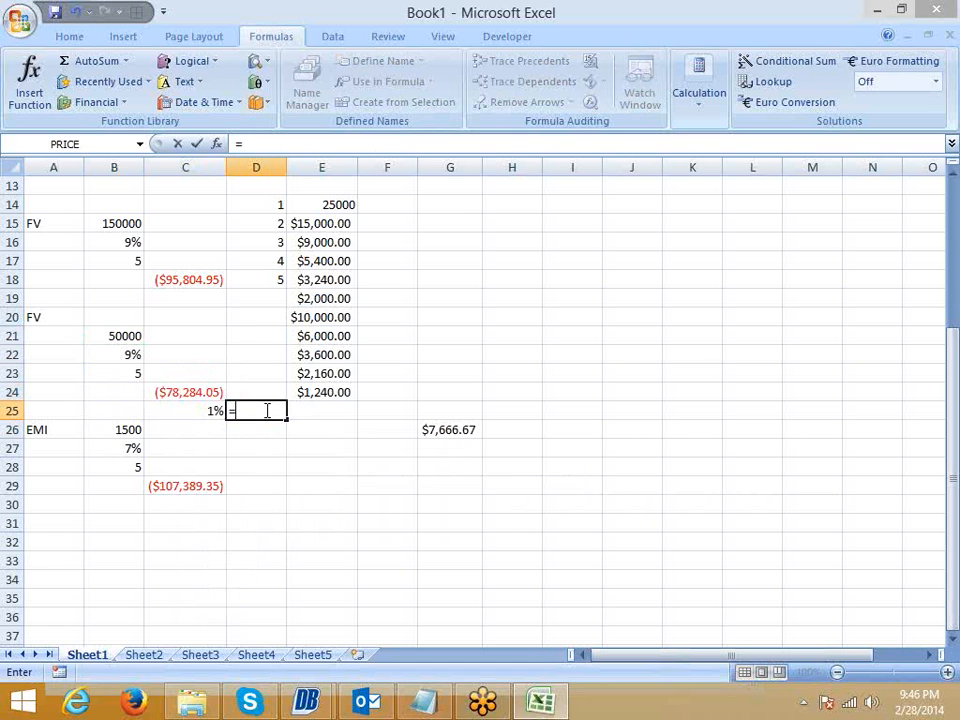
key("Left")
type("*112")
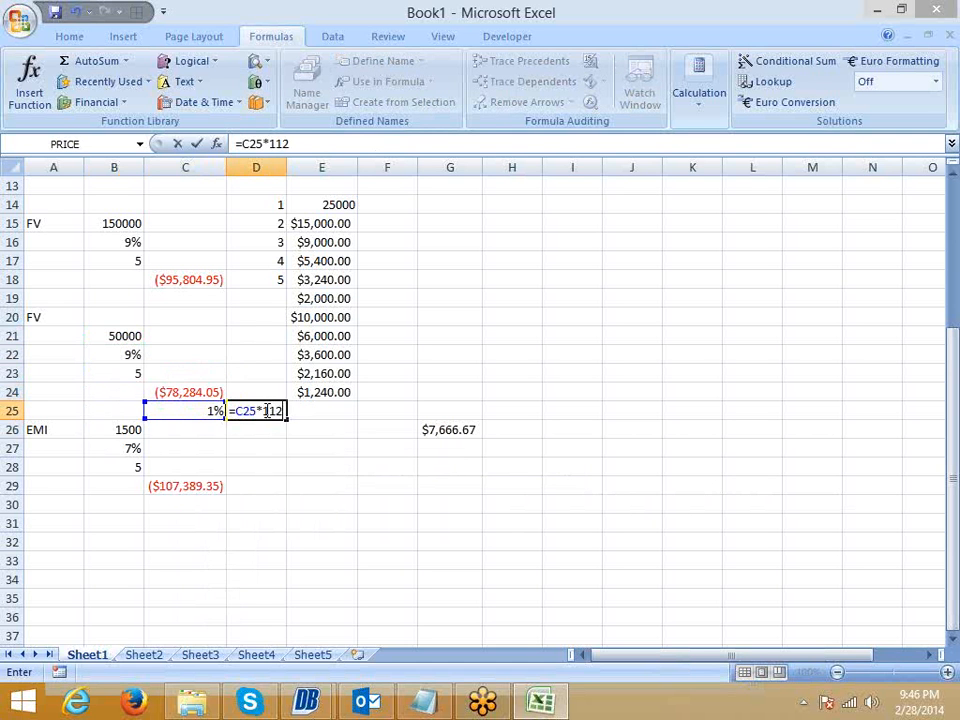
key("Return")
left_click(265, 410)
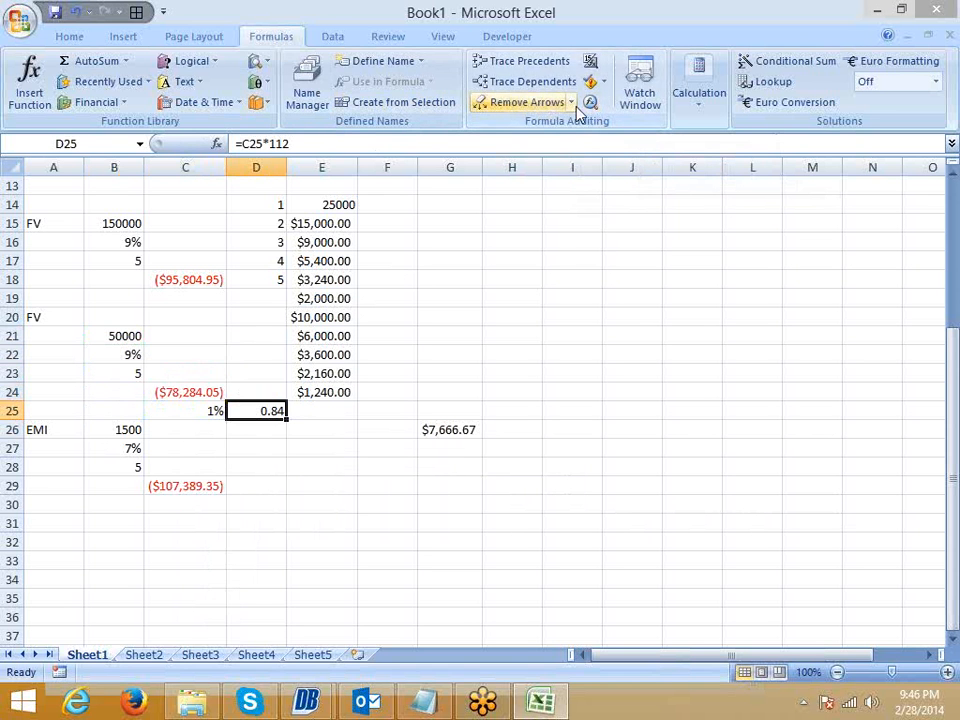
left_click(77, 44)
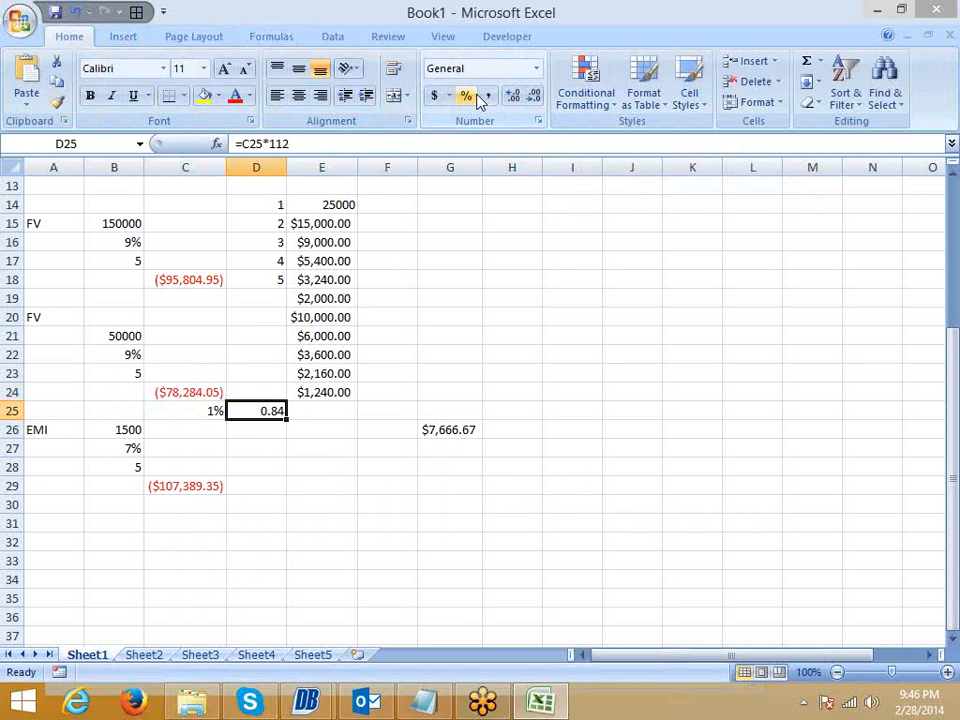
left_click(465, 95)
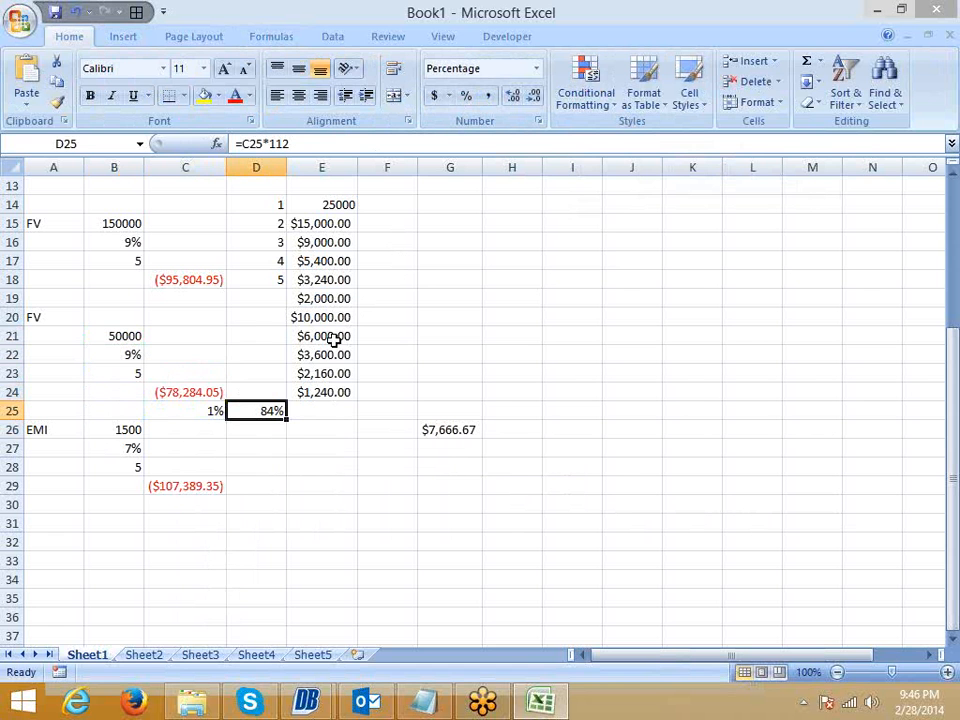
Show the rate in C25 with two decimal places.
left_click(212, 405)
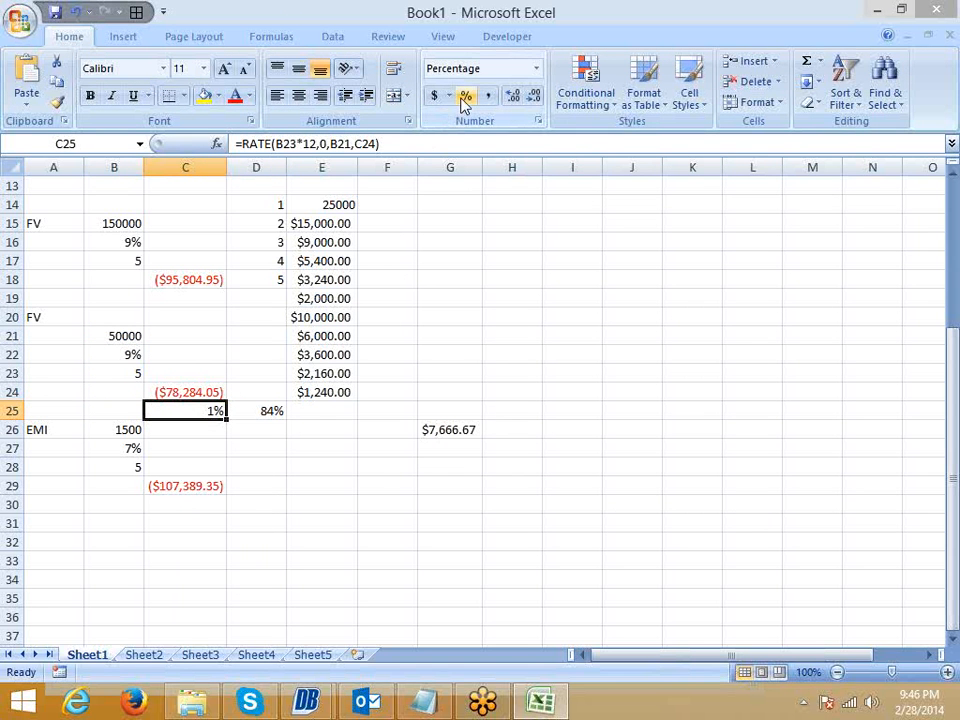
left_click(510, 97)
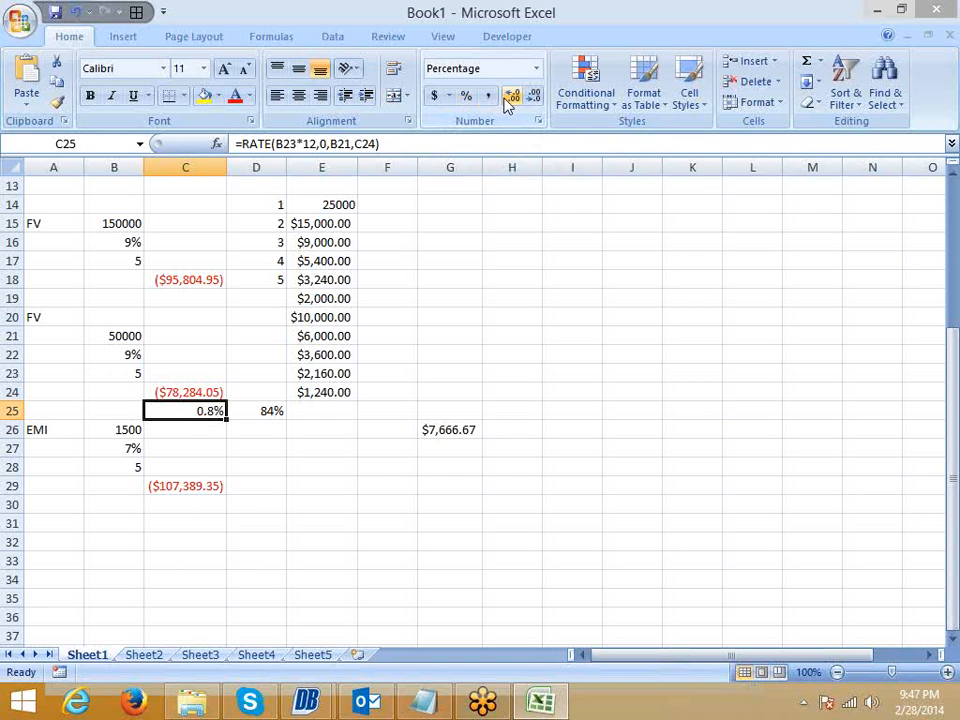
left_click(510, 97)
Correct the annual rate formula in D25 to =C25*12 and check it against the monthly rate in C25.
left_click(277, 409)
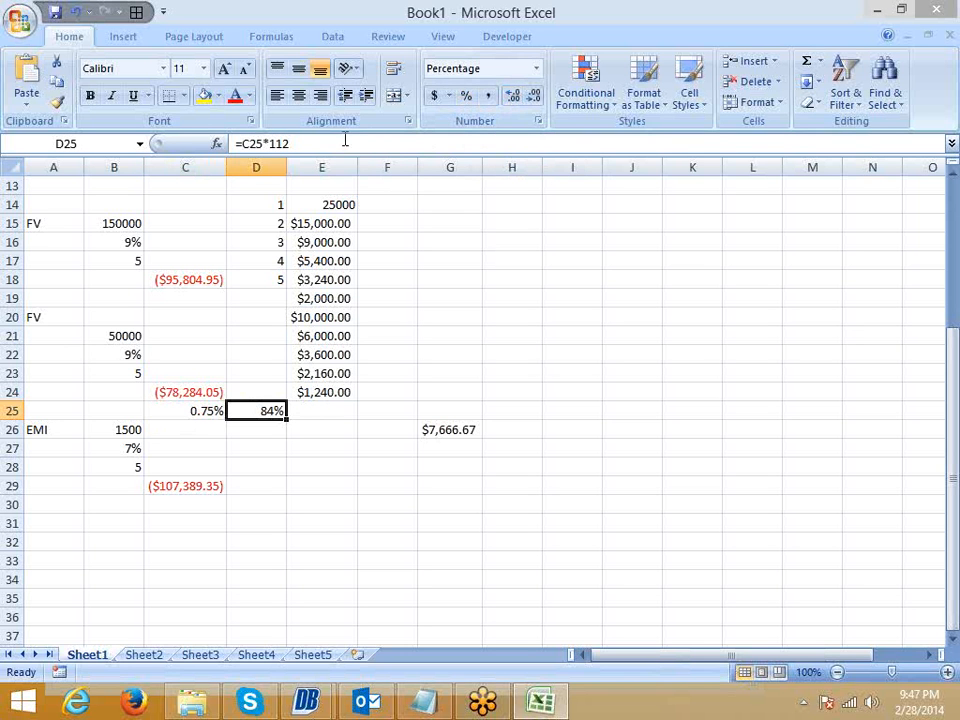
left_click(311, 148)
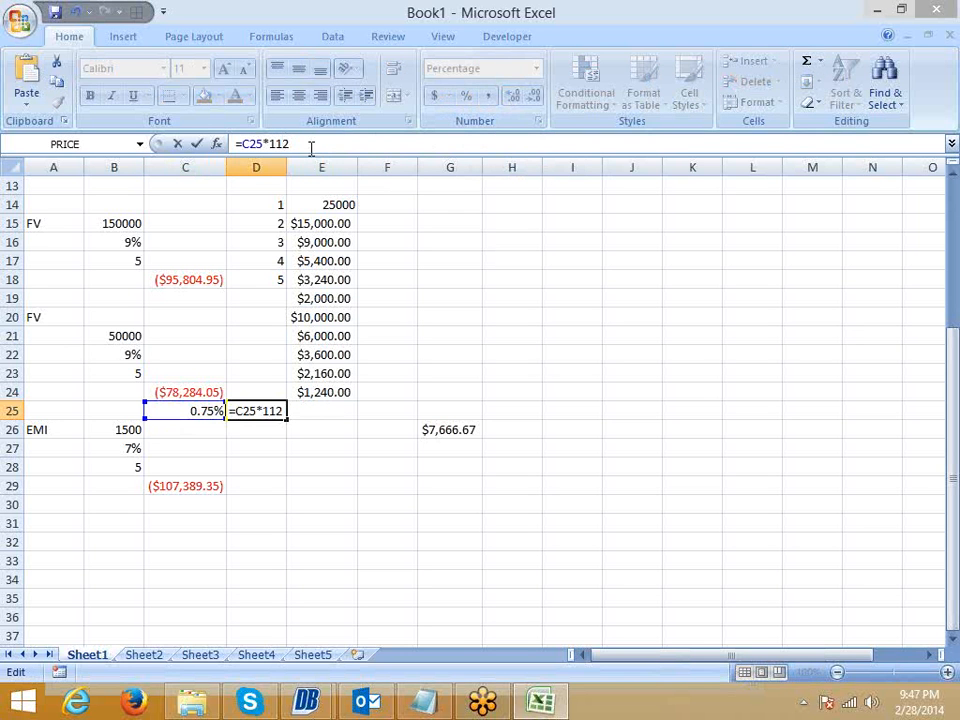
key("Left")
key("BackSpace")
key("Return")
left_click(281, 396)
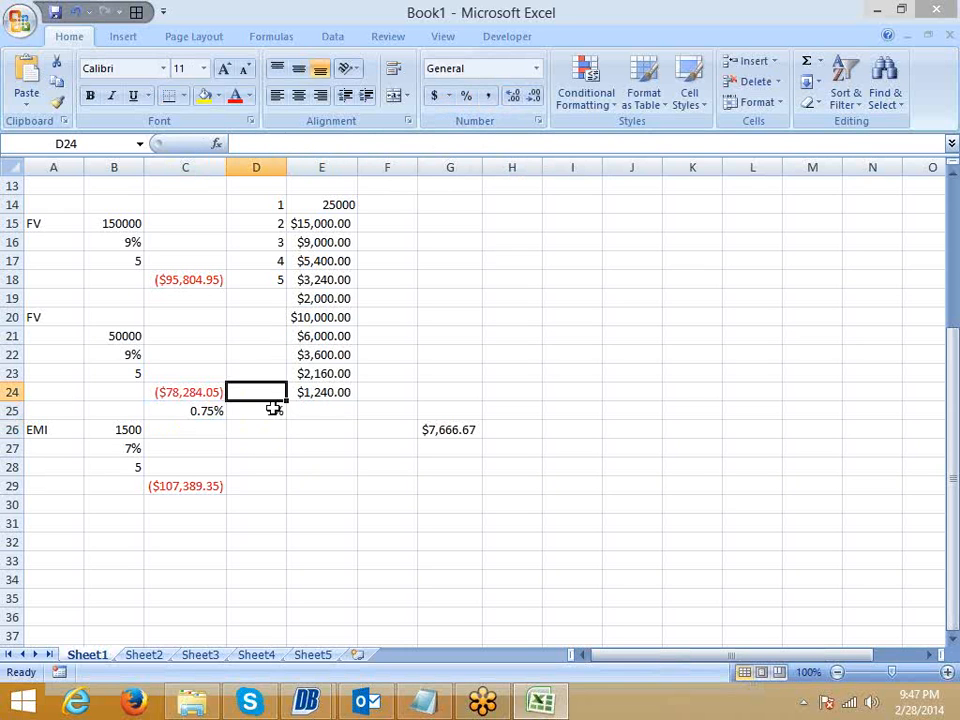
left_click(273, 409)
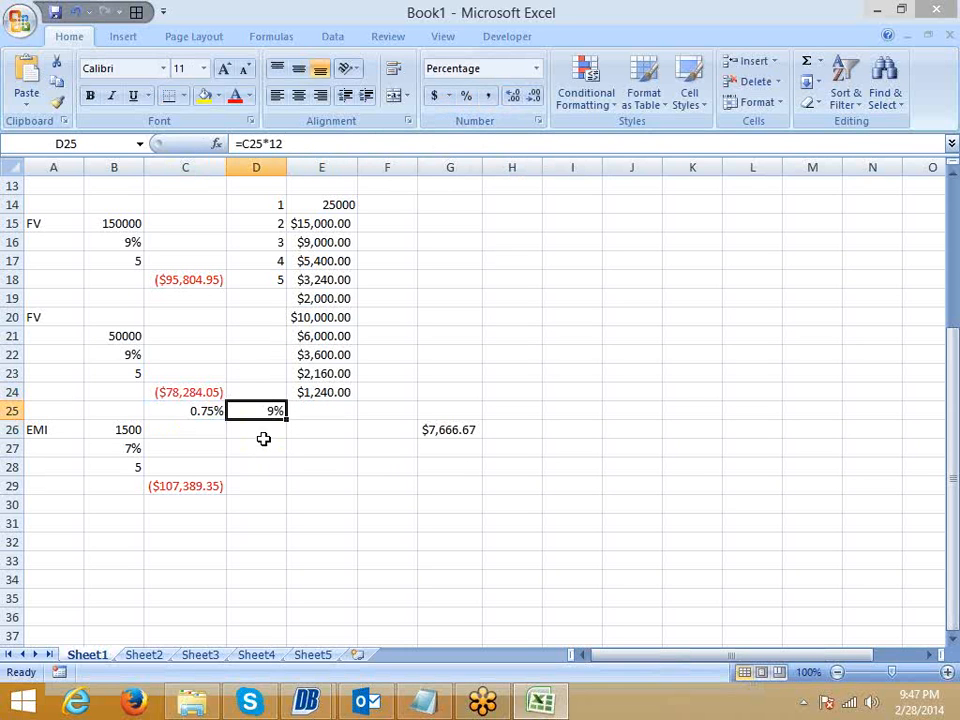
left_click(262, 434)
left_click(212, 410)
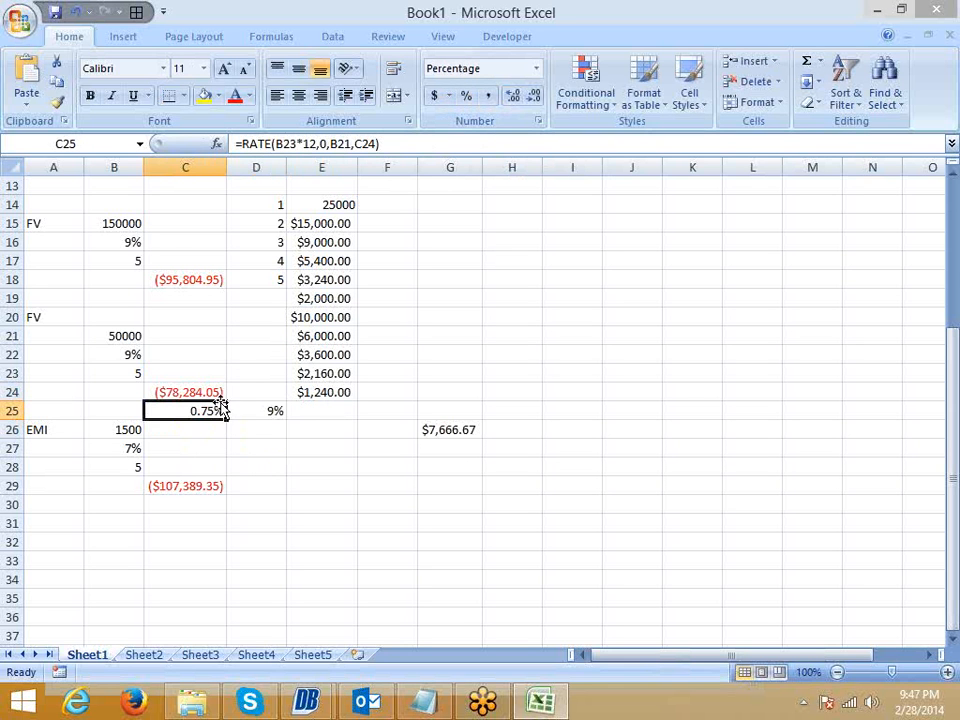
Calculate the number of monthly periods in D26 with the formula =NPER(B22/12,0,B21,C24).
left_click(231, 430)
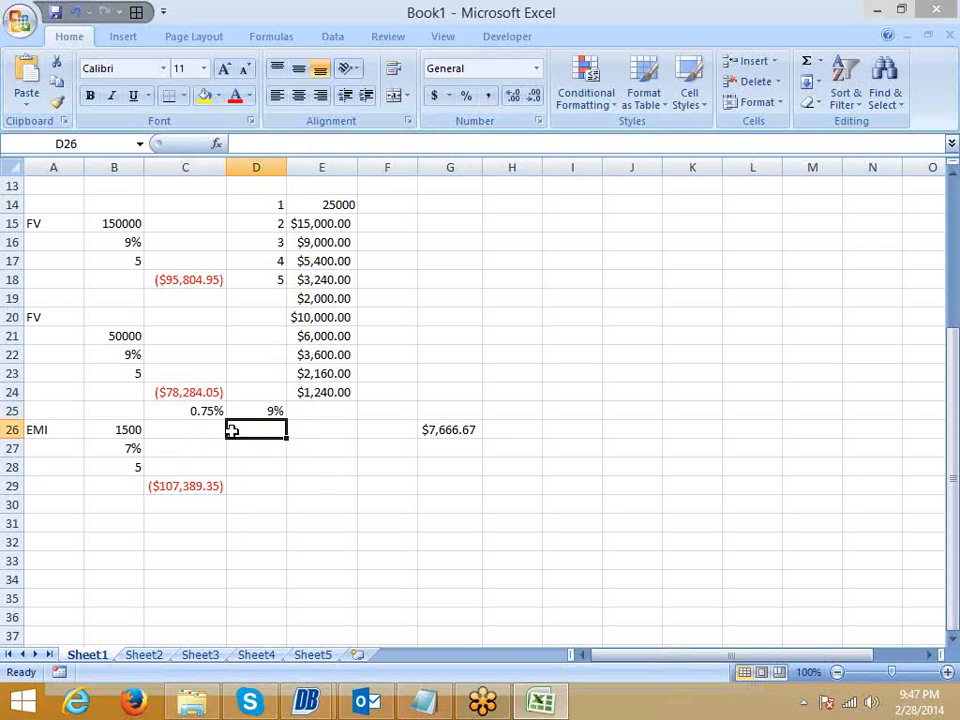
type("=")
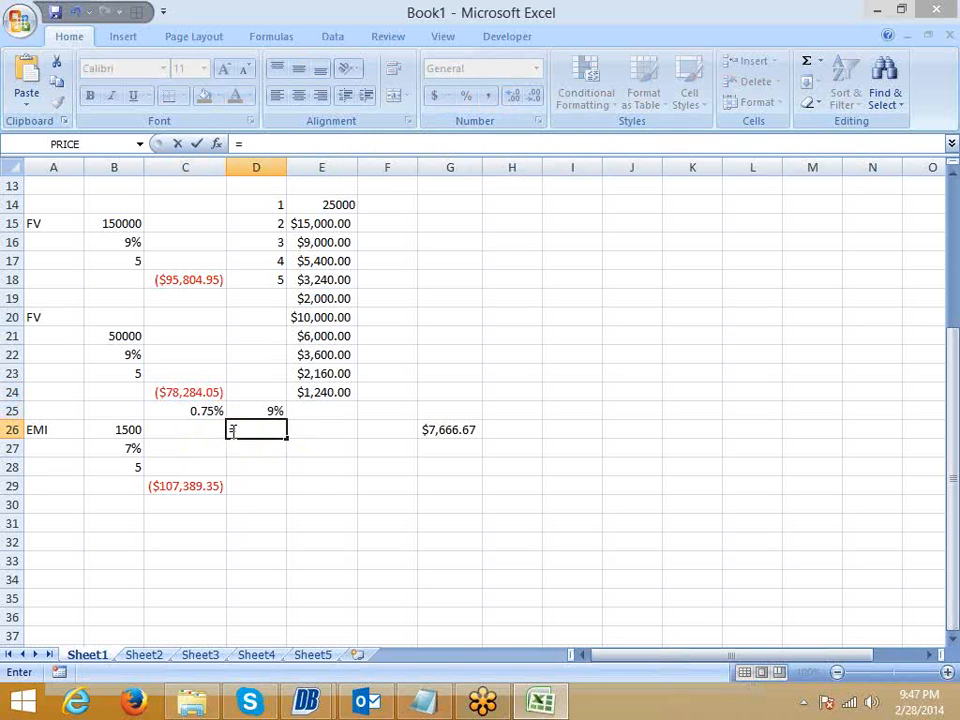
type("np")
key("Tab")
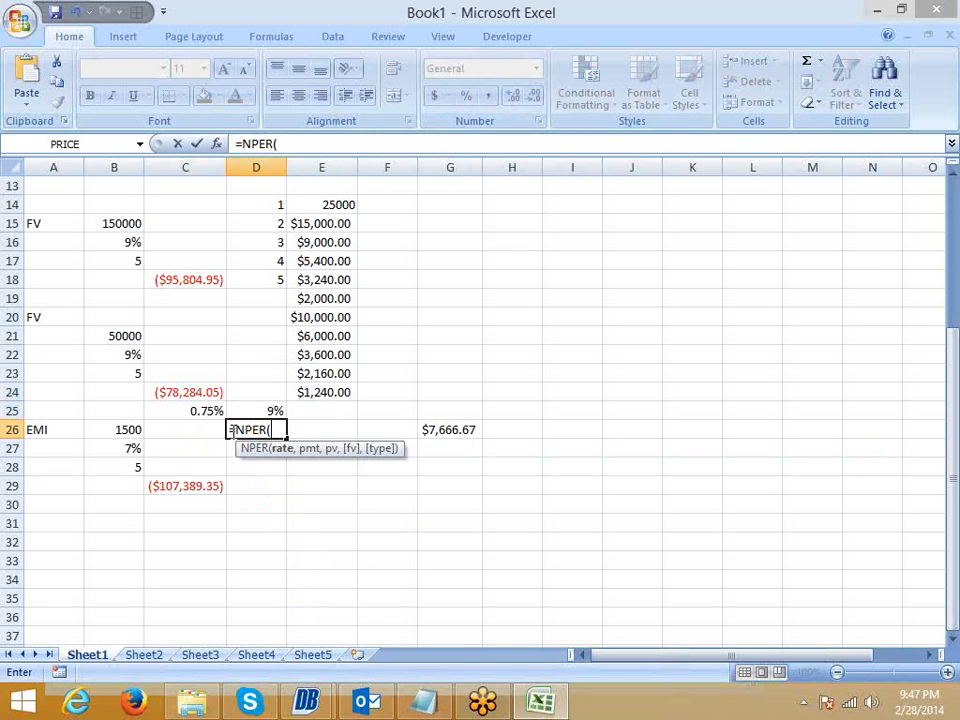
left_click(122, 358)
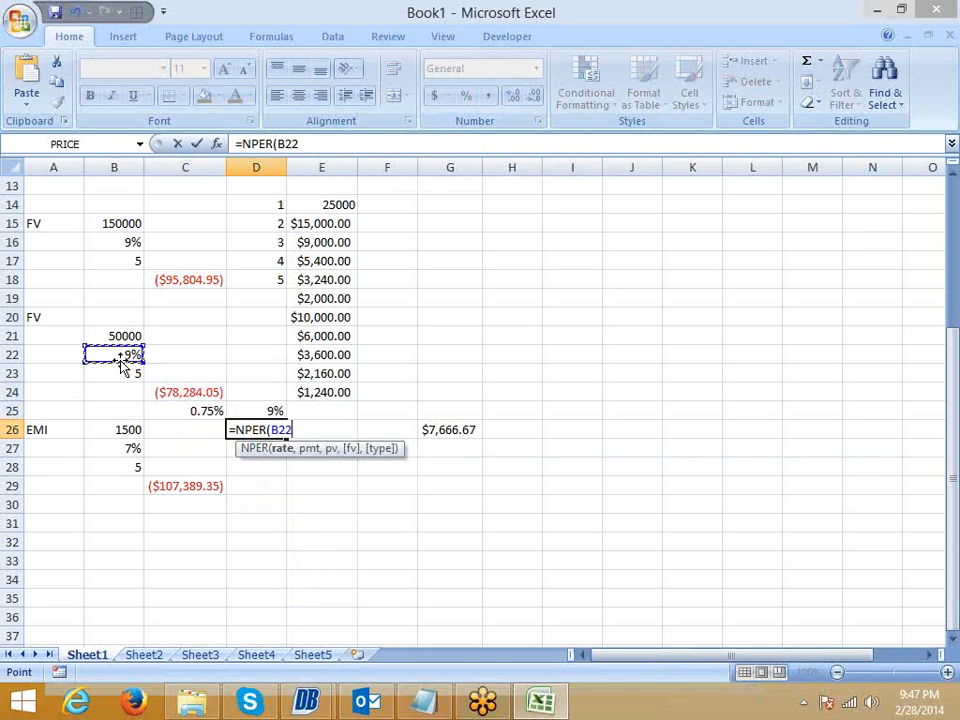
type("/12,")
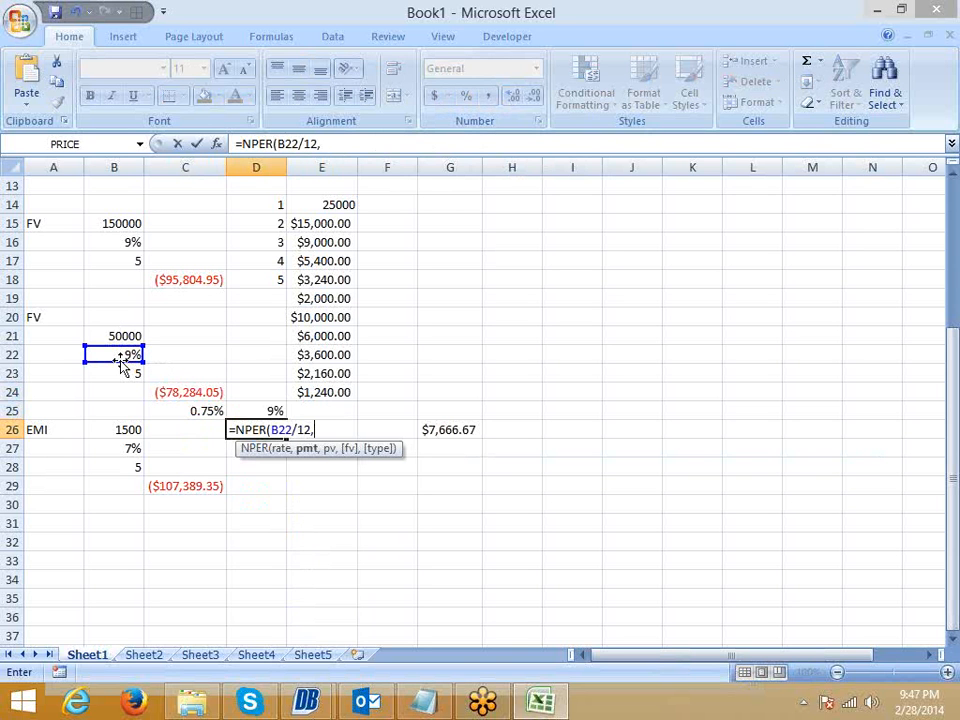
type("0,")
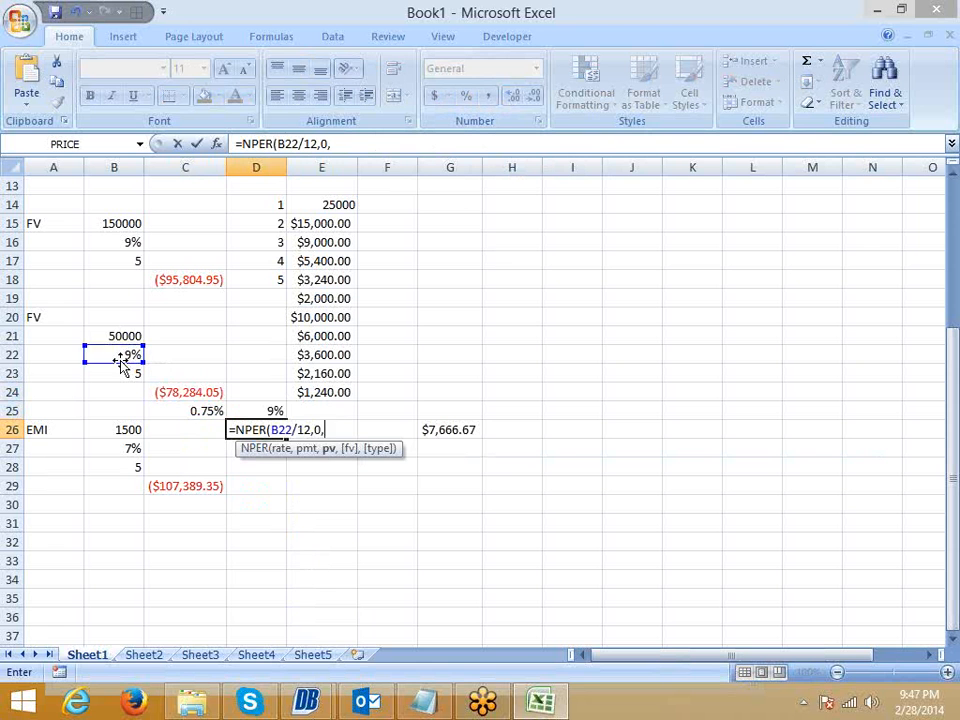
left_click(118, 336)
type(",")
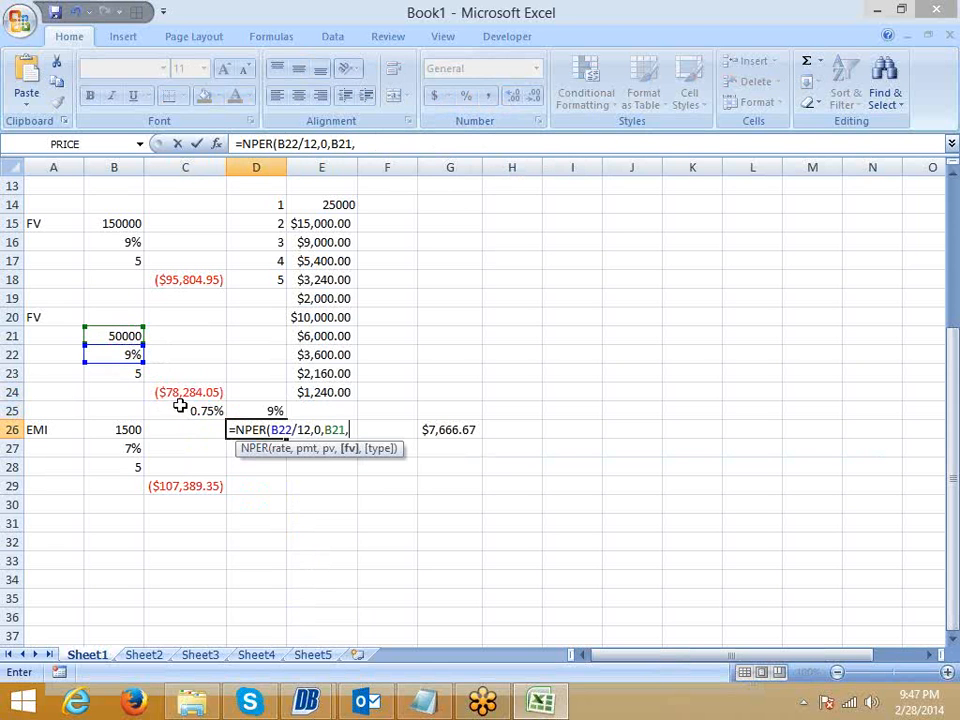
left_click(183, 396)
key("Return")
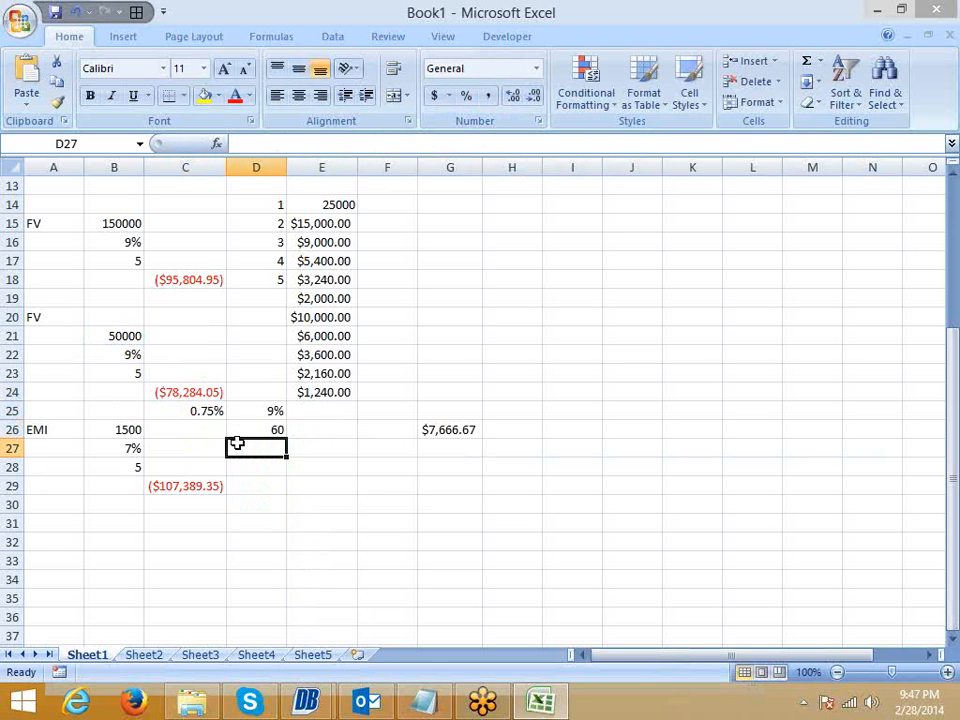
Convert the number of months in D26 to years in E26 with the formula =D26/12.
left_click(318, 428)
type("=")
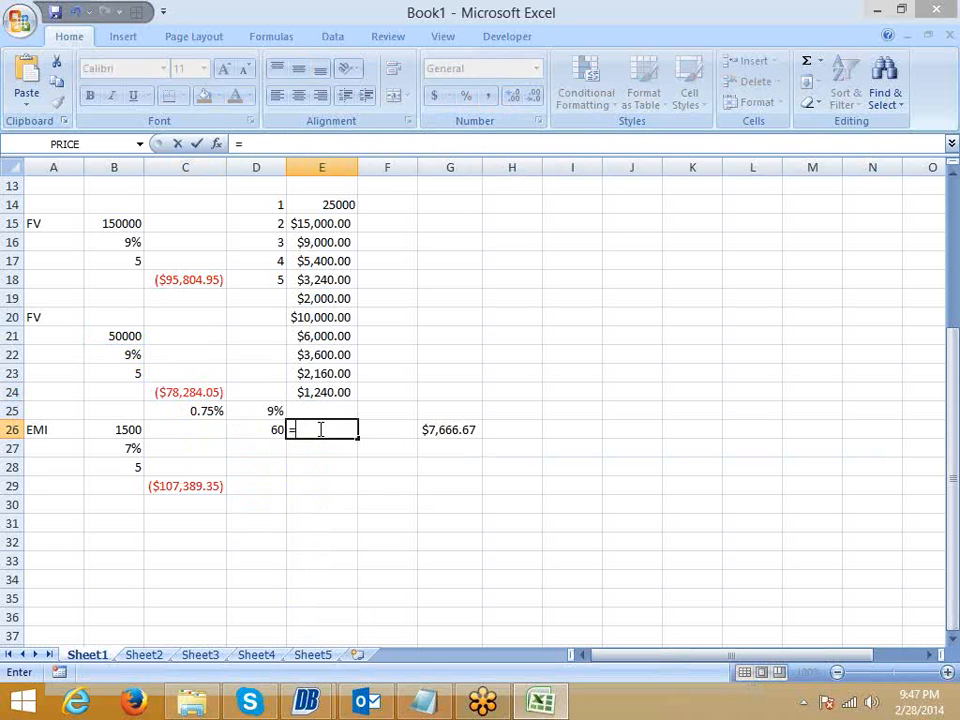
key("Left")
type("/12")
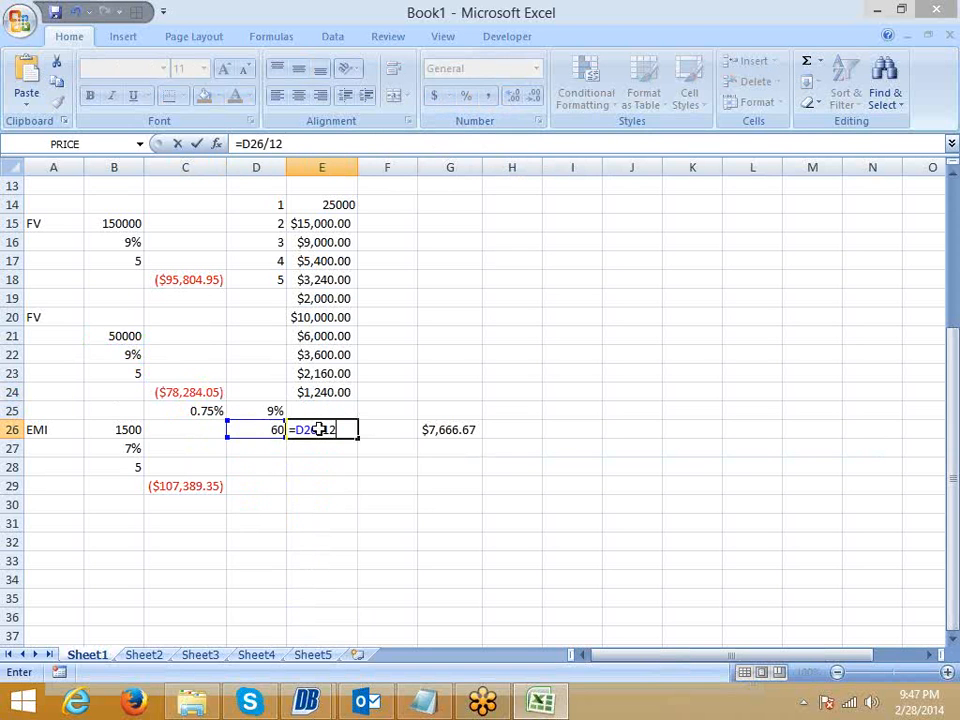
key("Return")
left_click(318, 428)
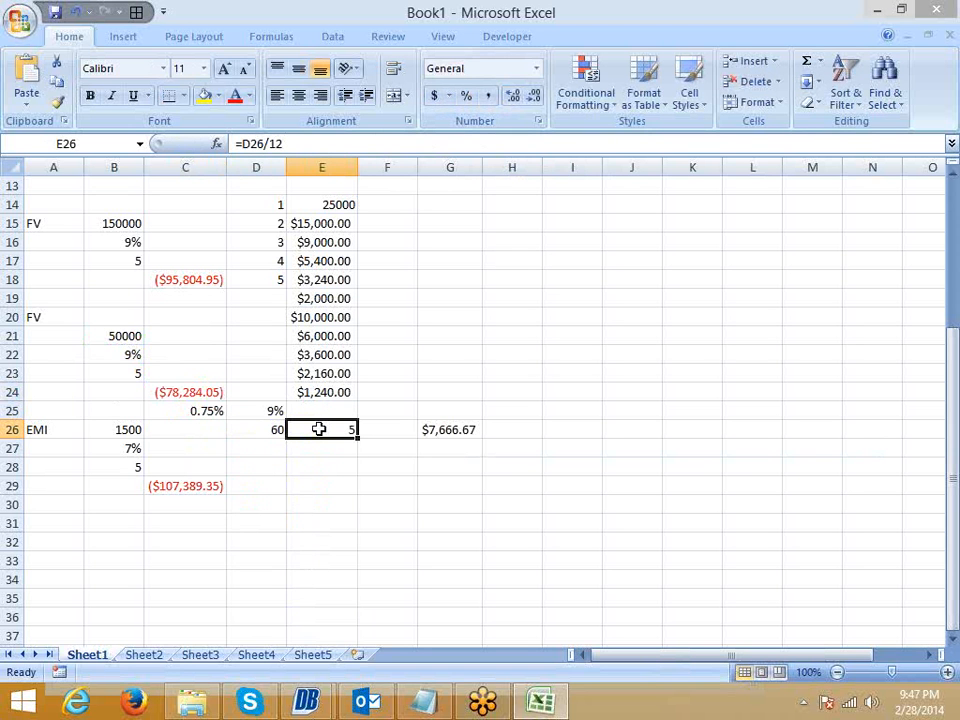
Review the RATE and NPER calculations in C25, D25, D26 and E26.
key("Left")
key("Up")
key("Left")
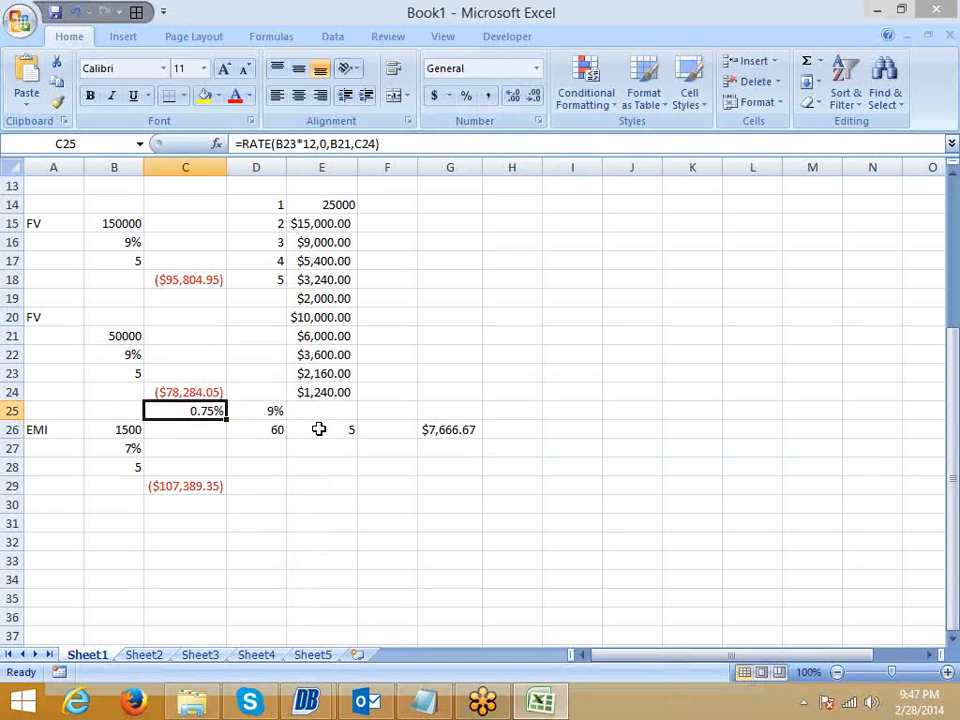
key("Right")
key("Right")
key("Right")
left_click(318, 428)
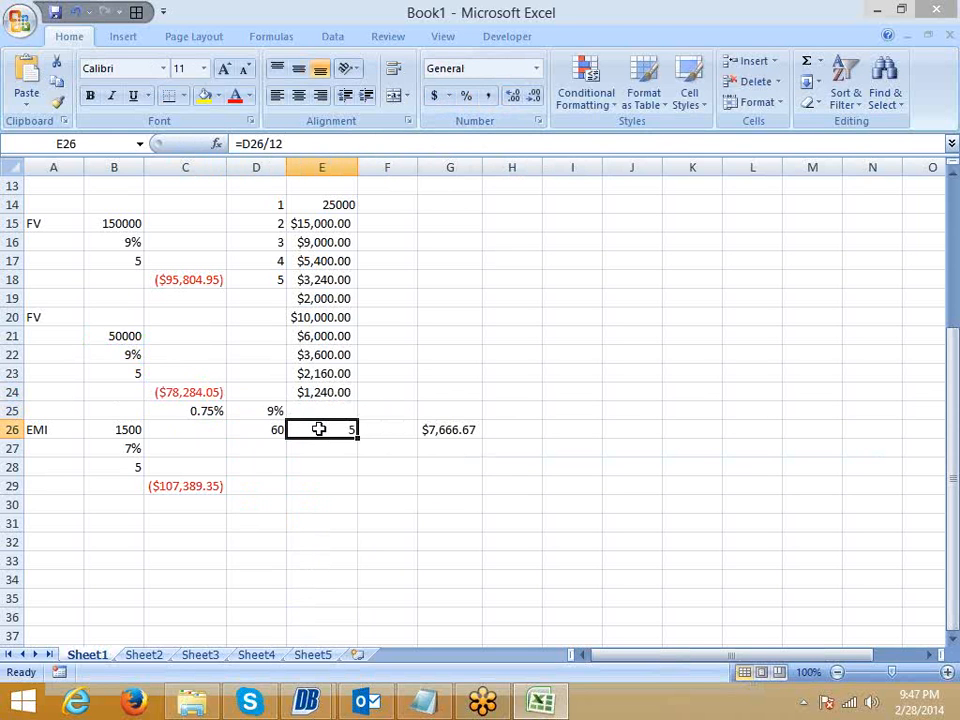
Review the PMT formula in C6 and the principal, rate and time cells B2:B4 it uses.
scroll(318, 428, "up", 4)
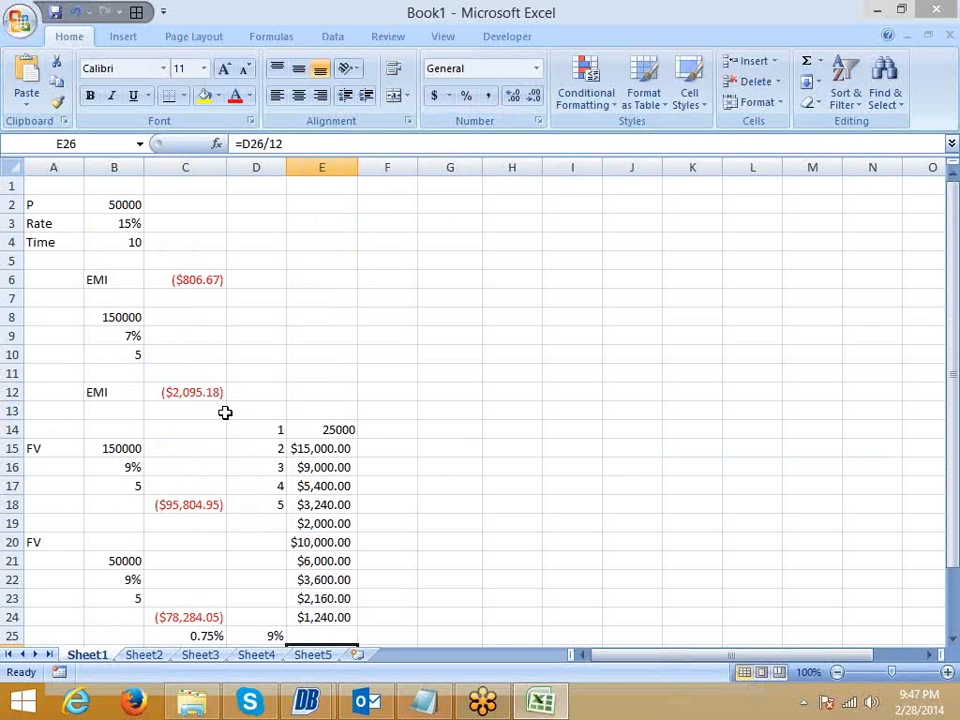
left_click(133, 223)
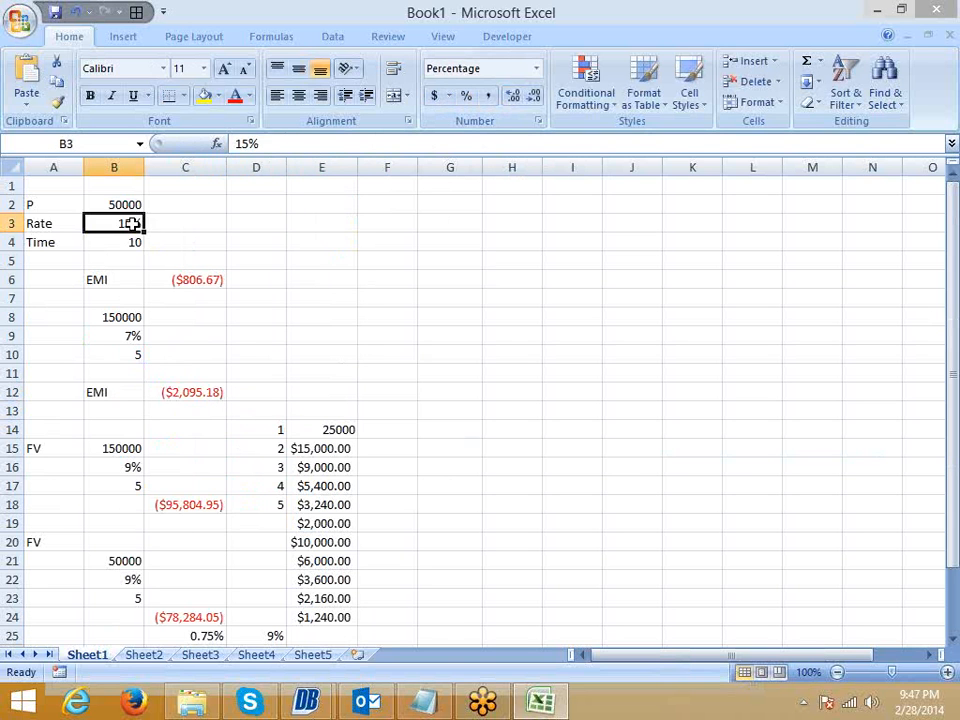
left_click(133, 204)
left_click(137, 240)
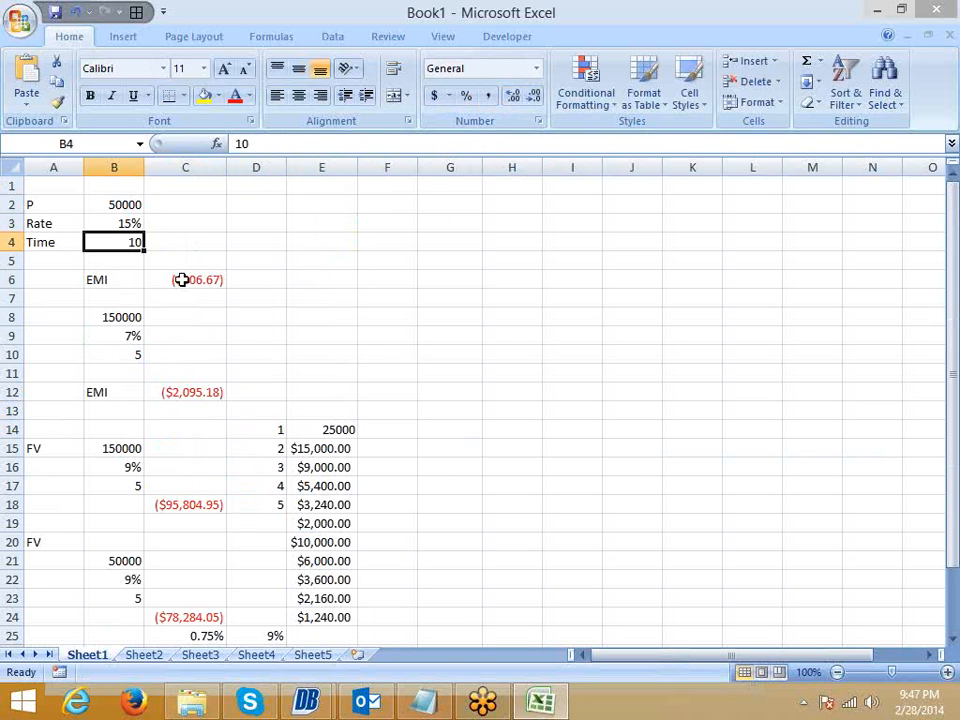
left_click(114, 207)
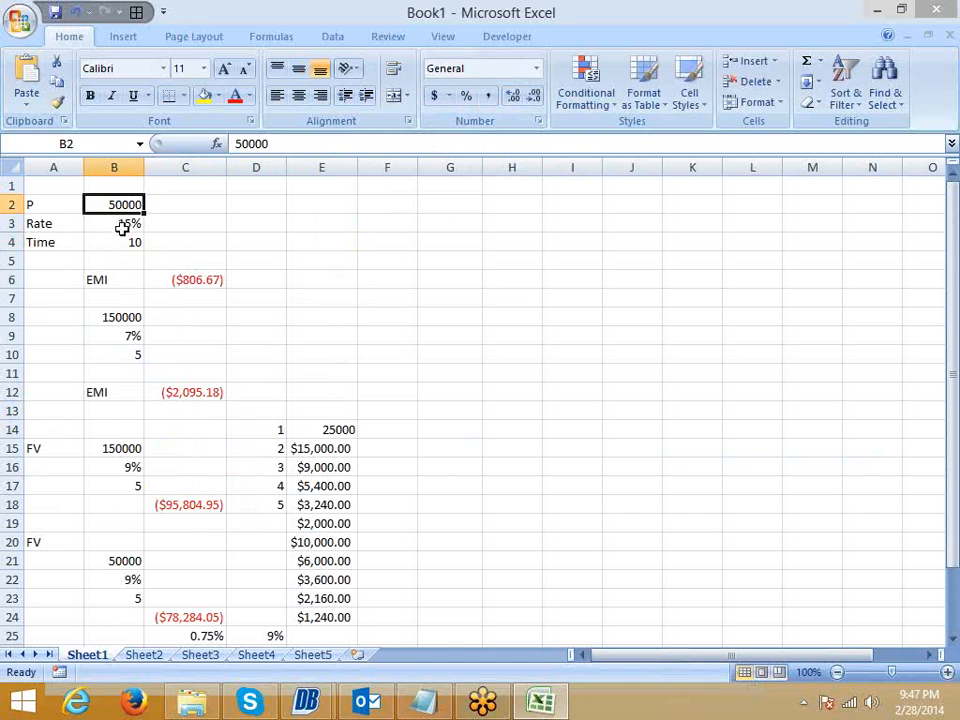
left_click(125, 229)
left_click(129, 241)
left_click(176, 279)
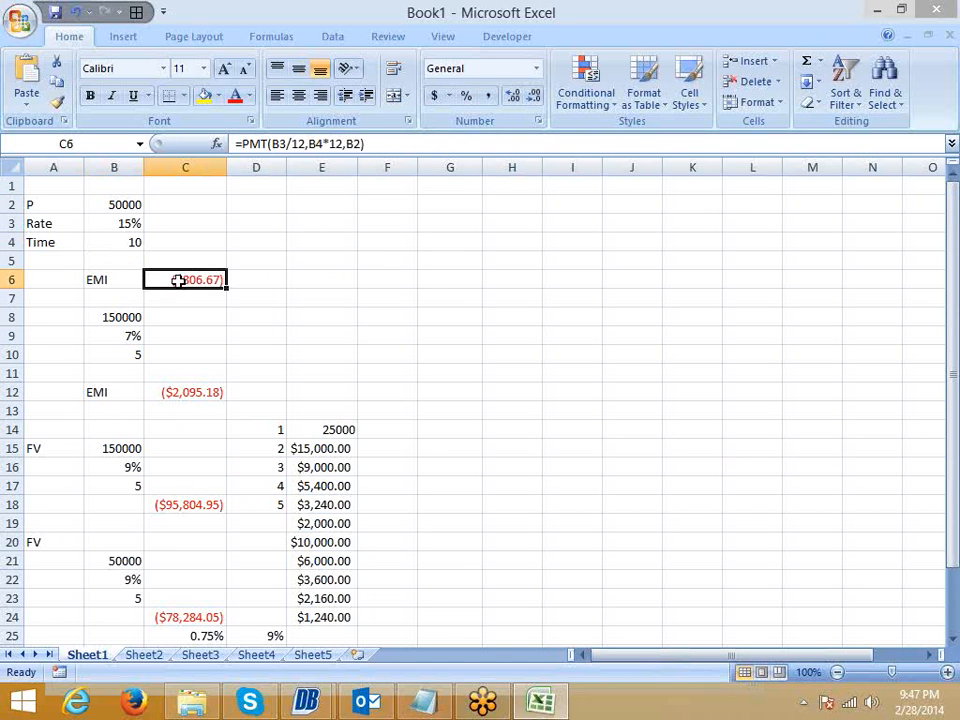
Enter 65 in cell E6, in the same row as the first EMI result.
left_click(284, 280)
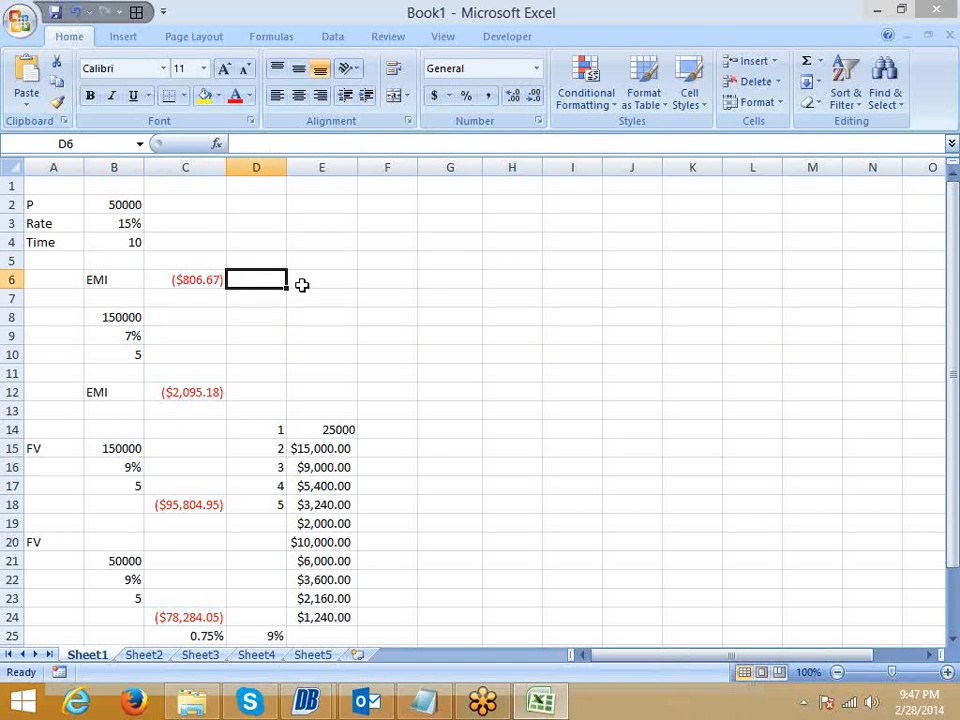
left_click(320, 281)
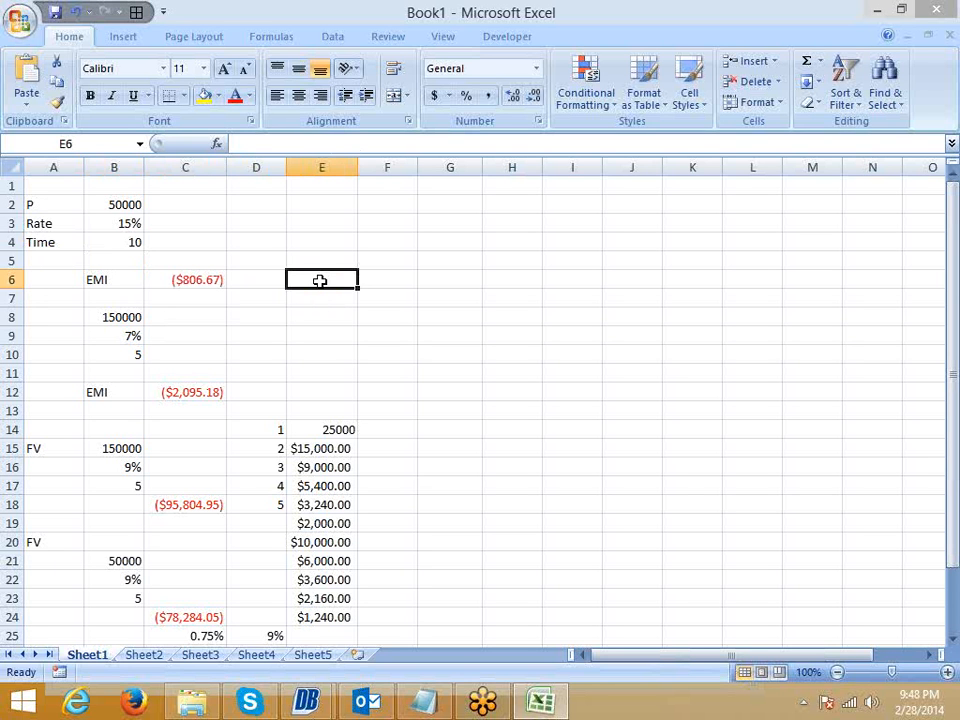
type("65")
key("Tab")
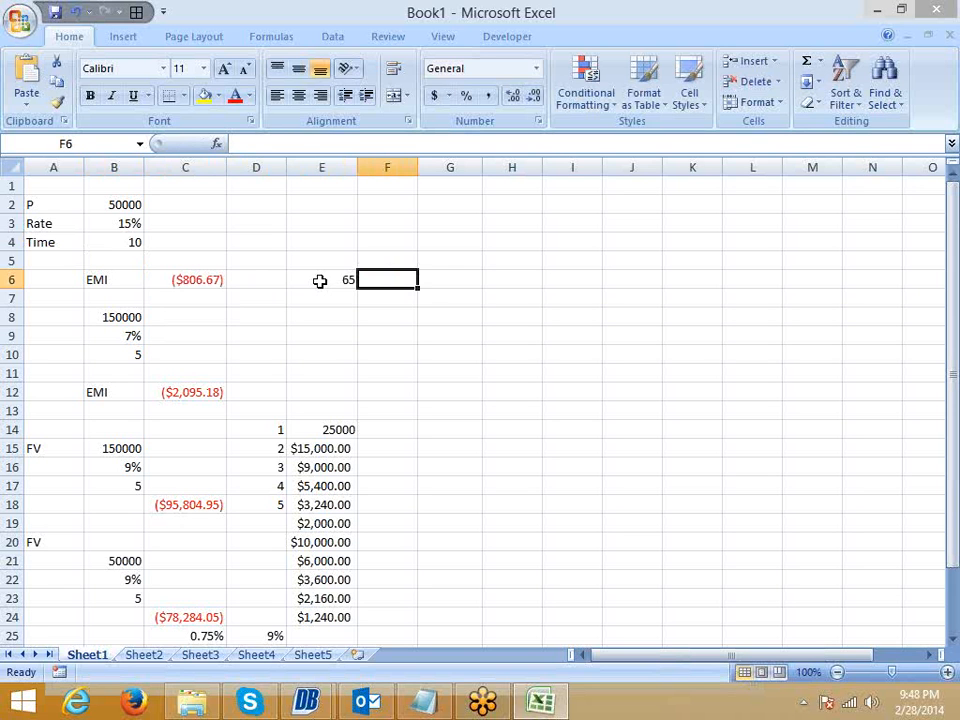
Subtract E6 from the EMI in D6 with the formula =C6-E6.
key("Left")
key("Left")
type("=")
key("Left")
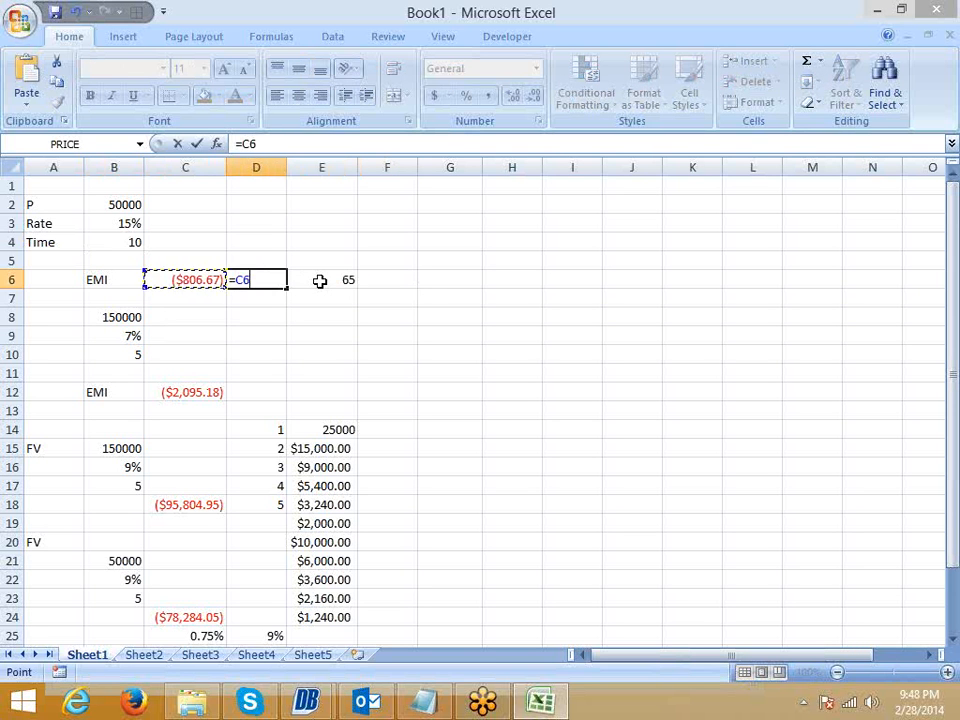
type("-")
key("Right")
key("Return")
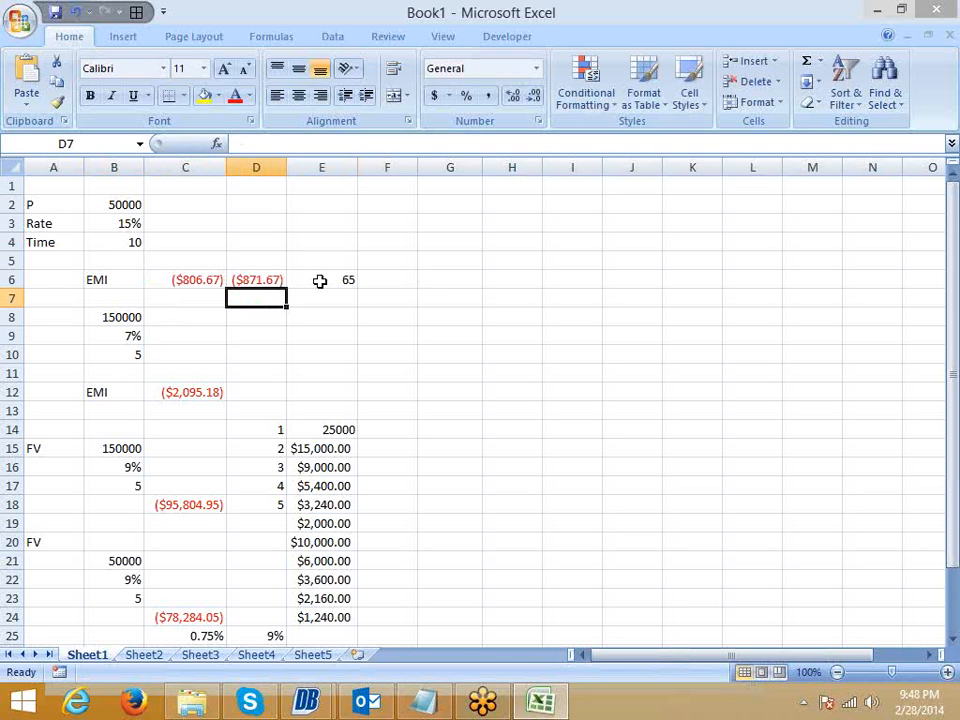
Replace the formula in D6 with =C6*E6 to multiply the EMI by the value in E6.
key("Up")
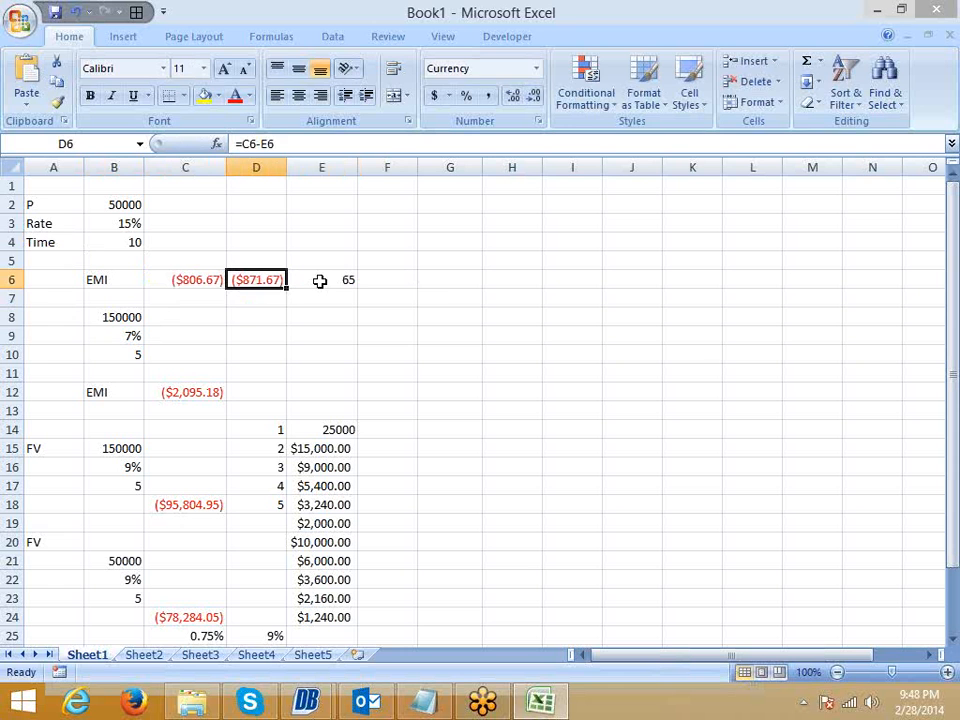
type("=")
key("Left")
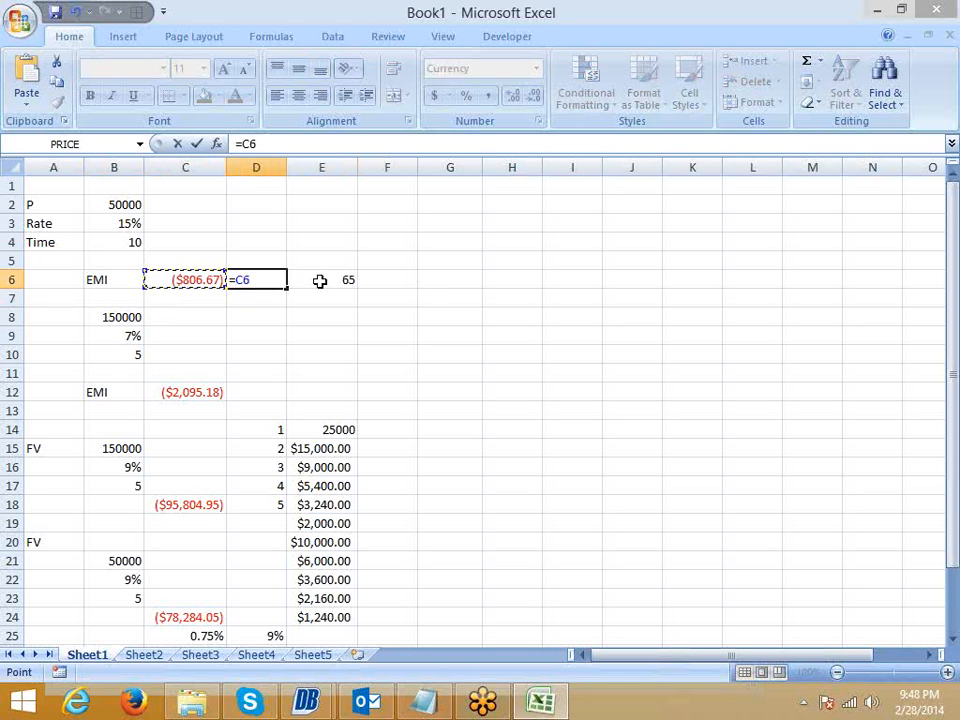
type("*")
key("Right")
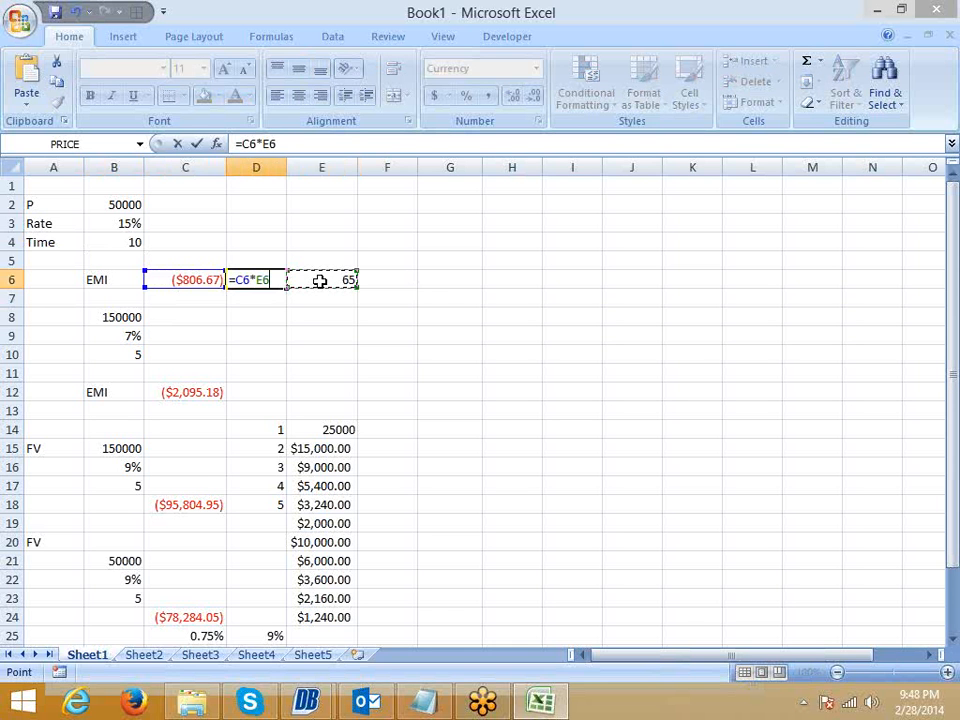
Examine the loan repayment schedule on Sheet2, checking the EMI in E1 and the monthly interest amounts in C1:C7.
left_click(145, 655)
left_click(338, 416)
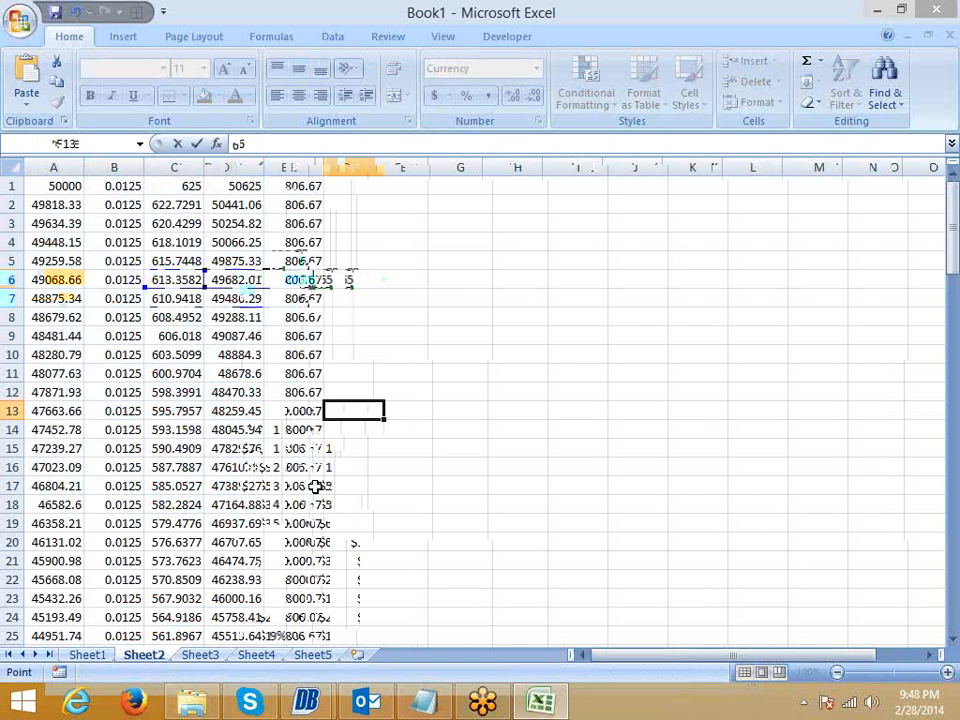
left_click(167, 182)
left_click(298, 187)
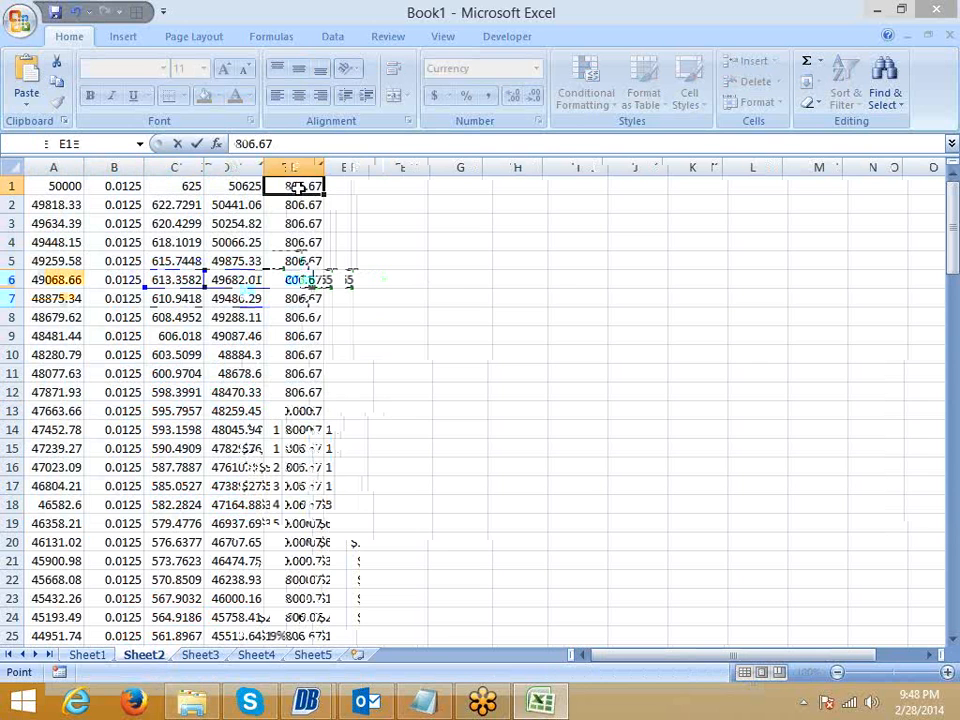
left_click(189, 187)
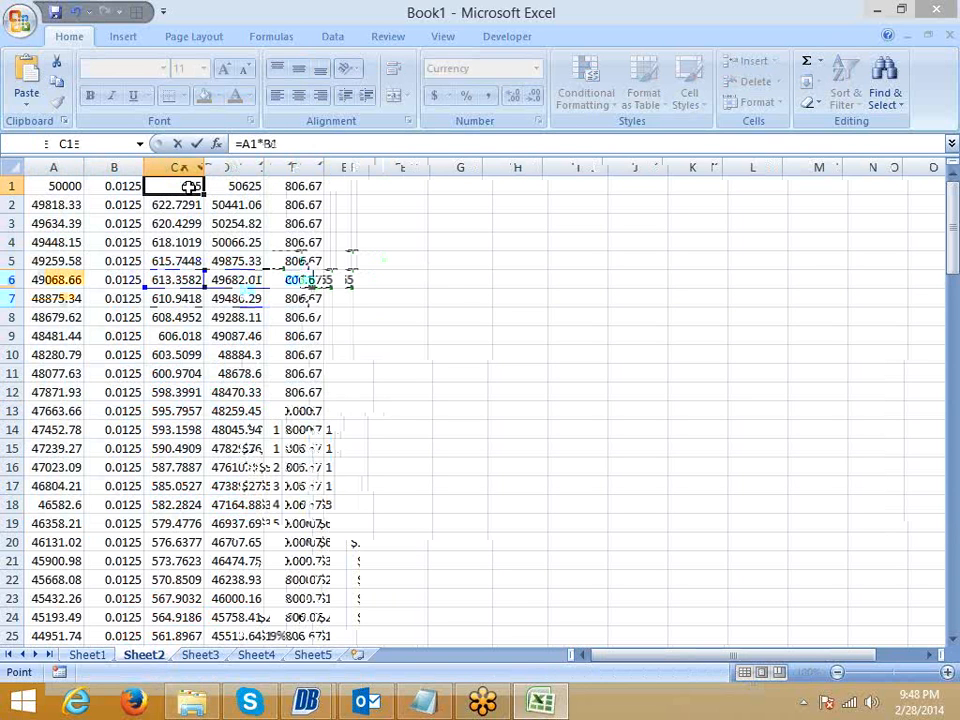
left_click_drag(189, 187, 187, 298)
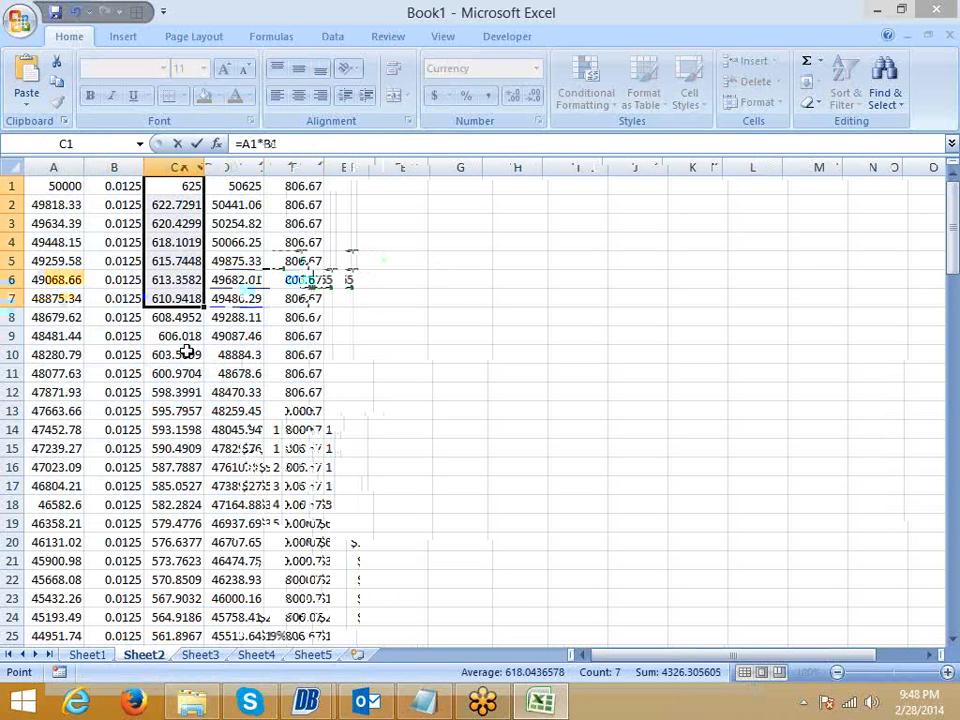
Total the first 65 monthly interest amounts in C1:C65 of Sheet2 and enter 34379 in cell D7 of Sheet1.
mouse_move(184, 349)
left_mouse_down()
mouse_move(190, 645)
mouse_move(184, 350)
left_mouse_up()
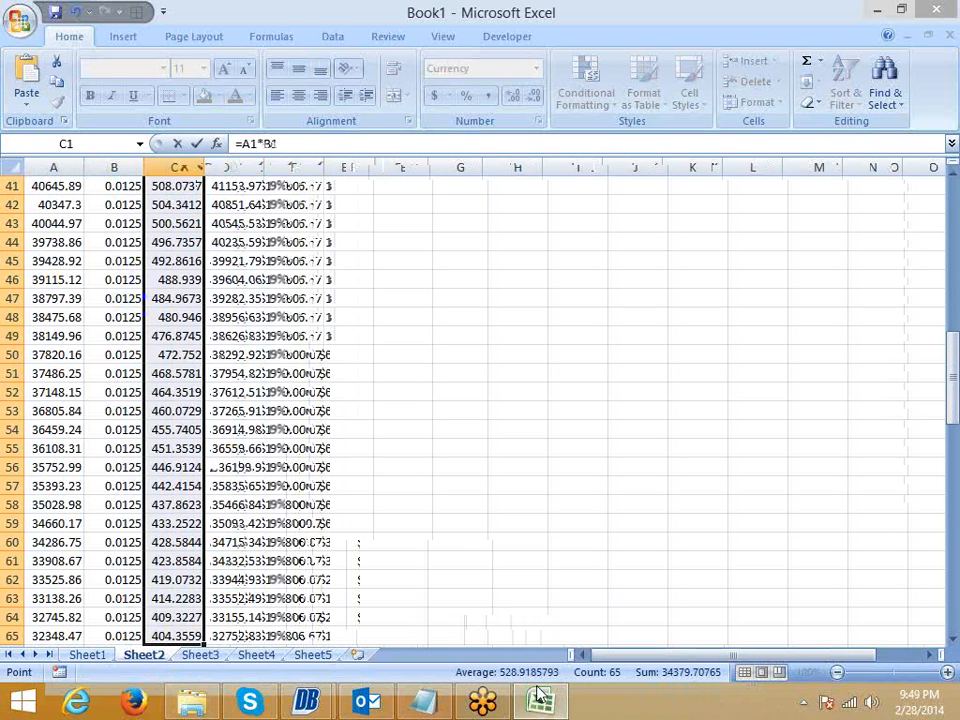
left_click(87, 655)
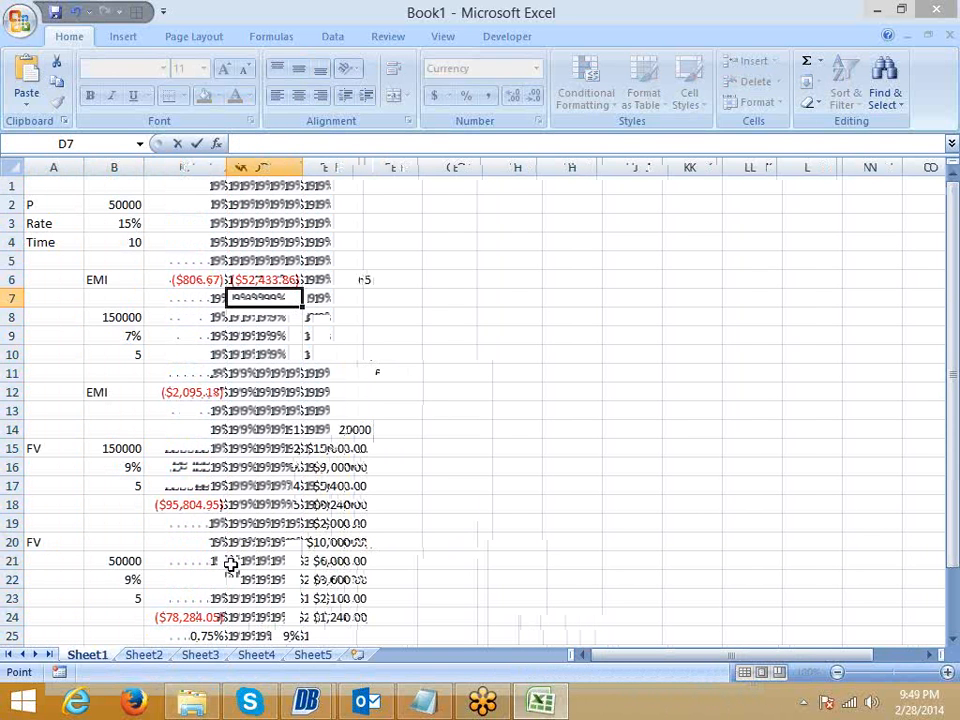
type("34379")
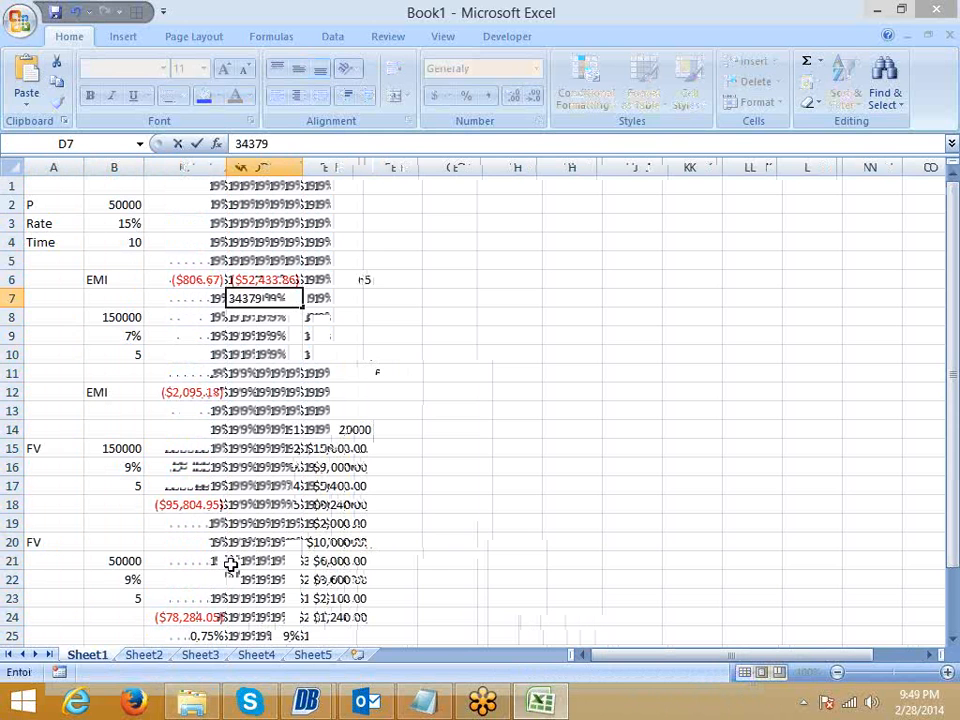
key("Return")
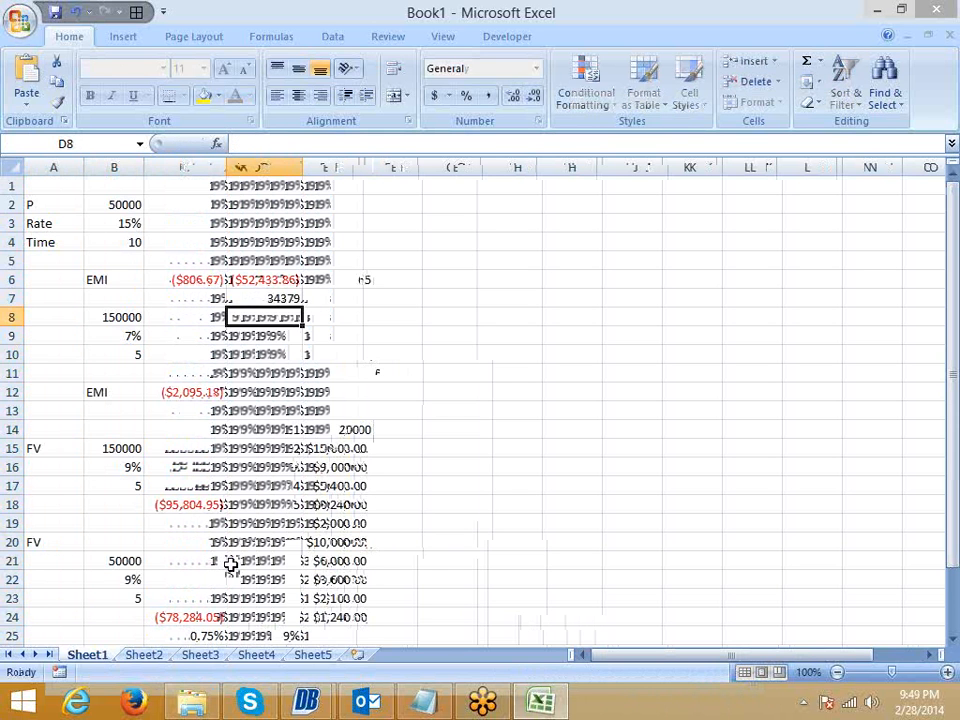
Subtract the interest total in D7 from the EMI total by entering =D6-D7 in D8.
type("=D6-")
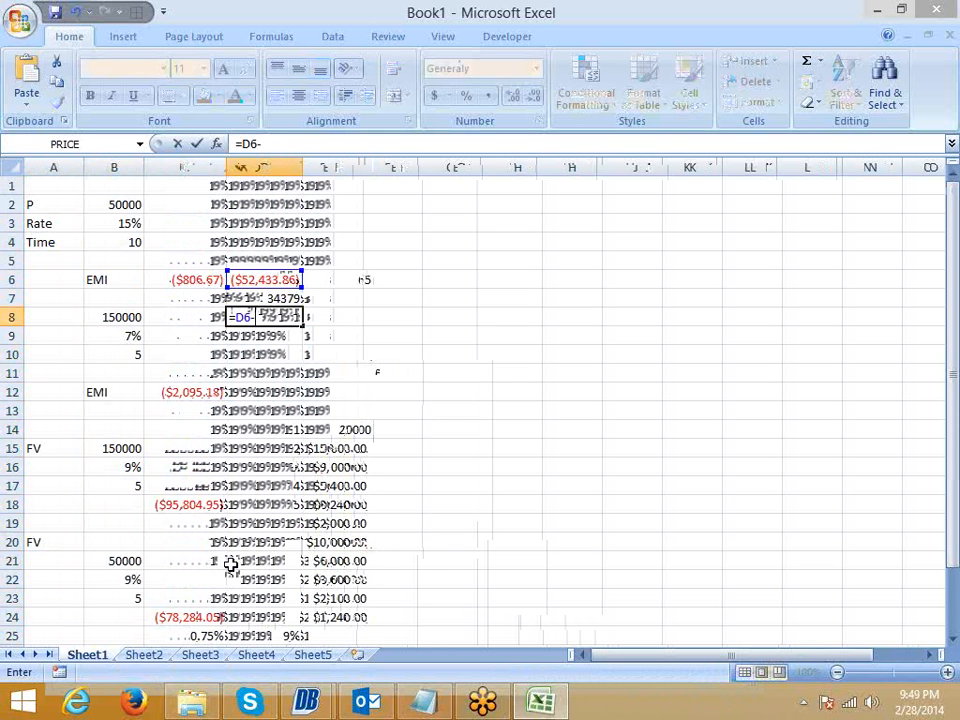
type("D7")
key("Return")
key("Up")
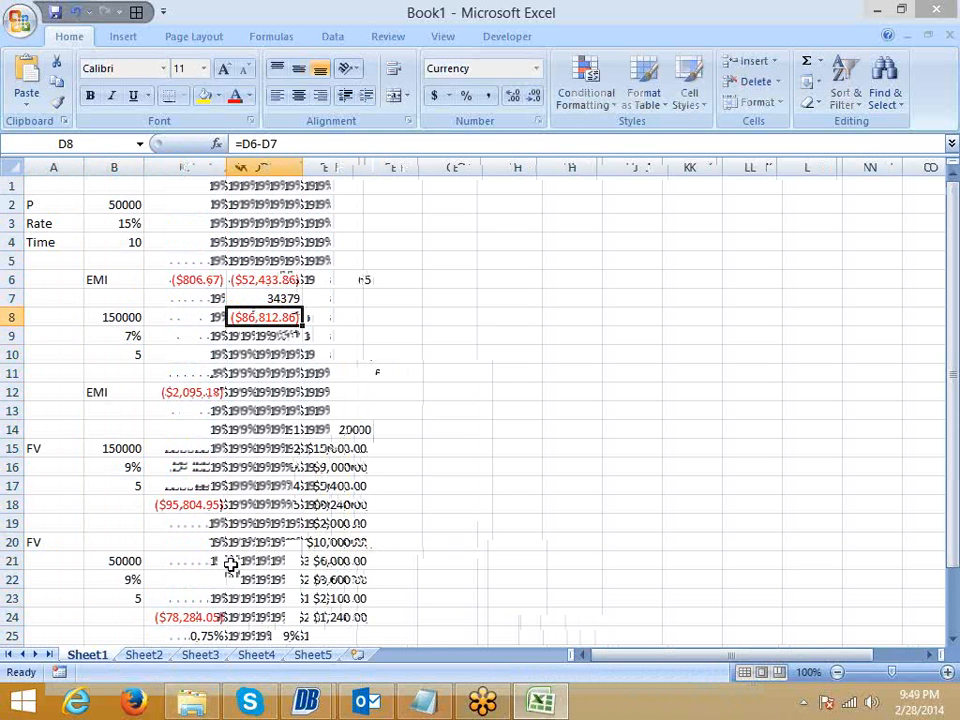
type("=D7")
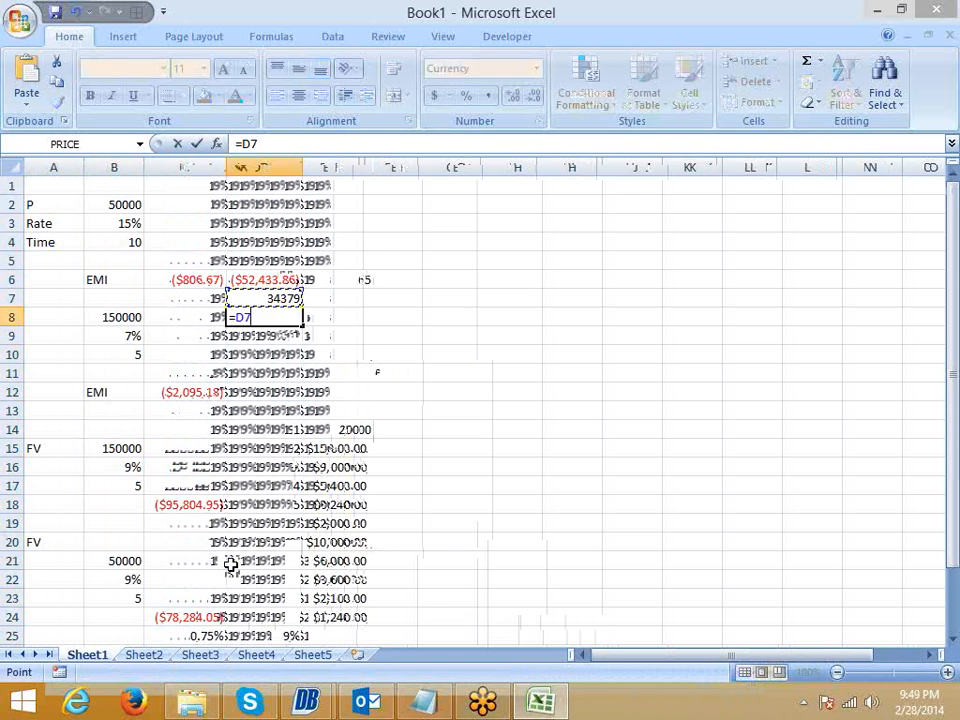
key("Escape")
Make the interest total in D7 negative by changing it to -34379.
key("Up")
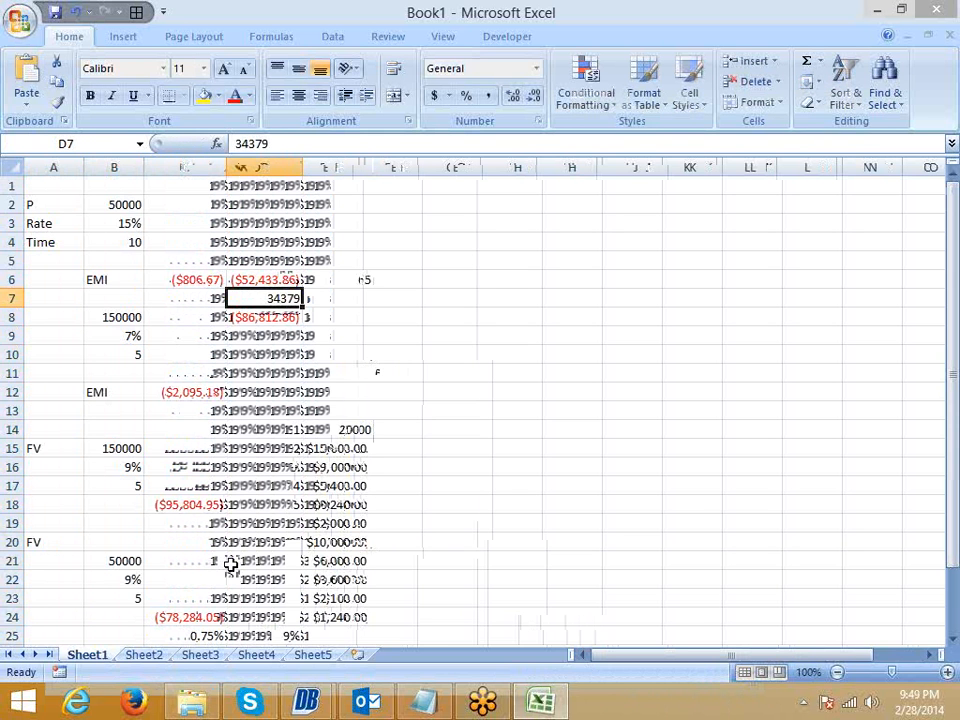
left_click(238, 143)
type("-")
key("Return")
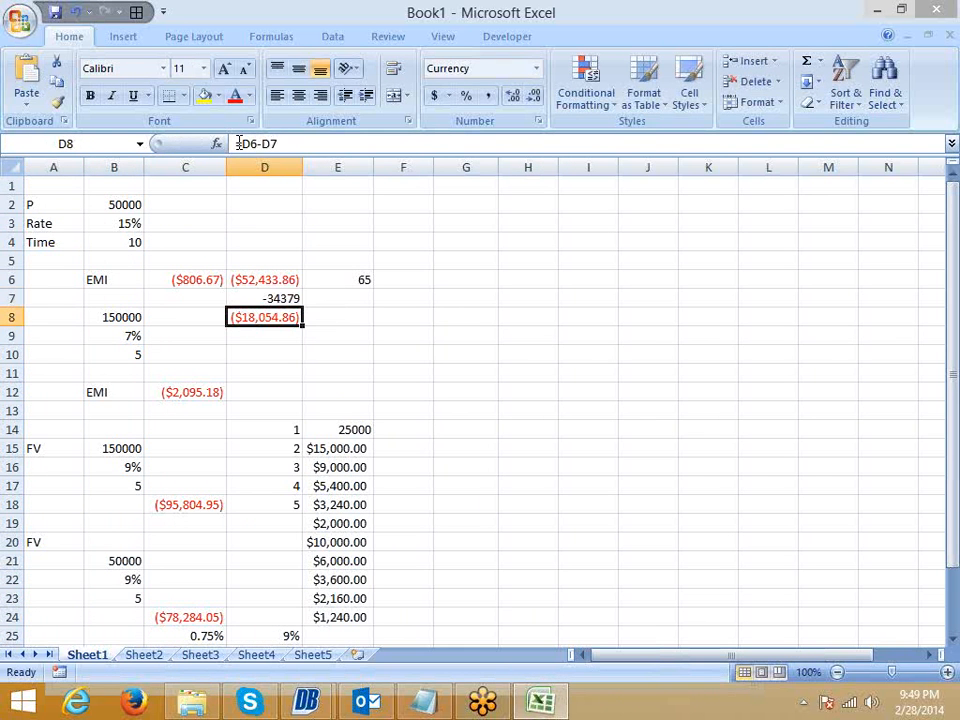
Replace the formula in D8 with =D6+D7 to add the negative interest total.
type("=")
key("Up")
key("Up")
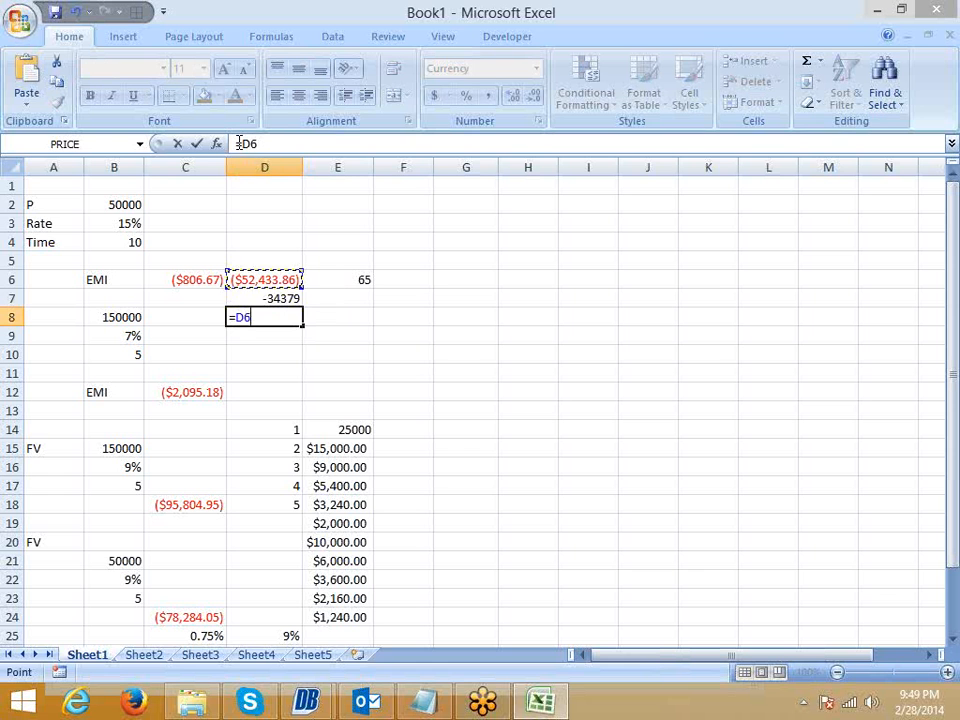
type("+")
key("Up")
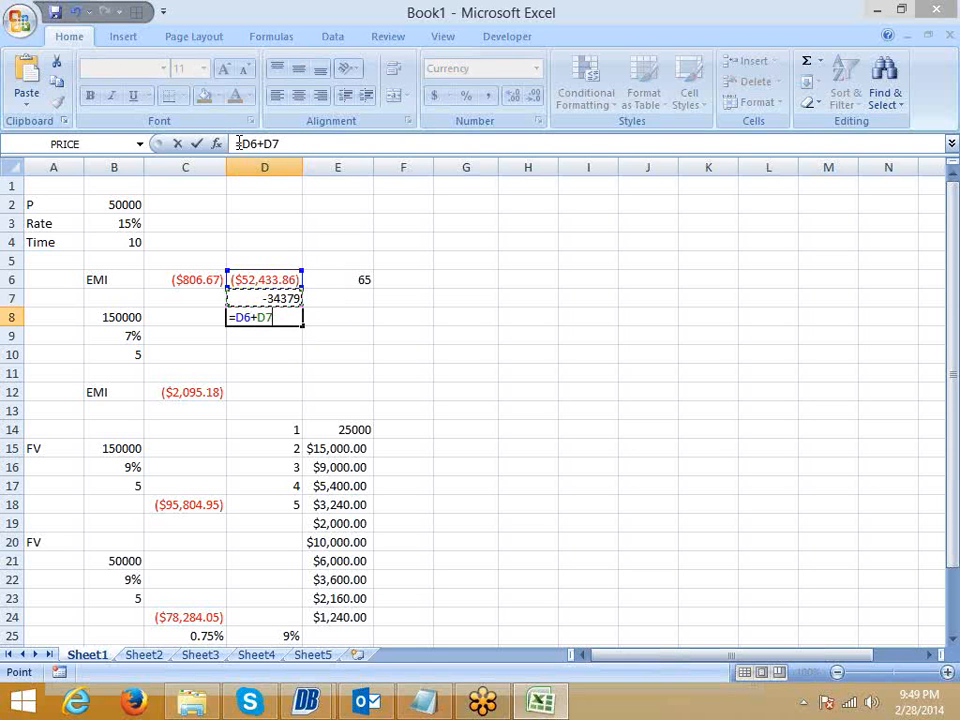
key("Return")
key("Up")
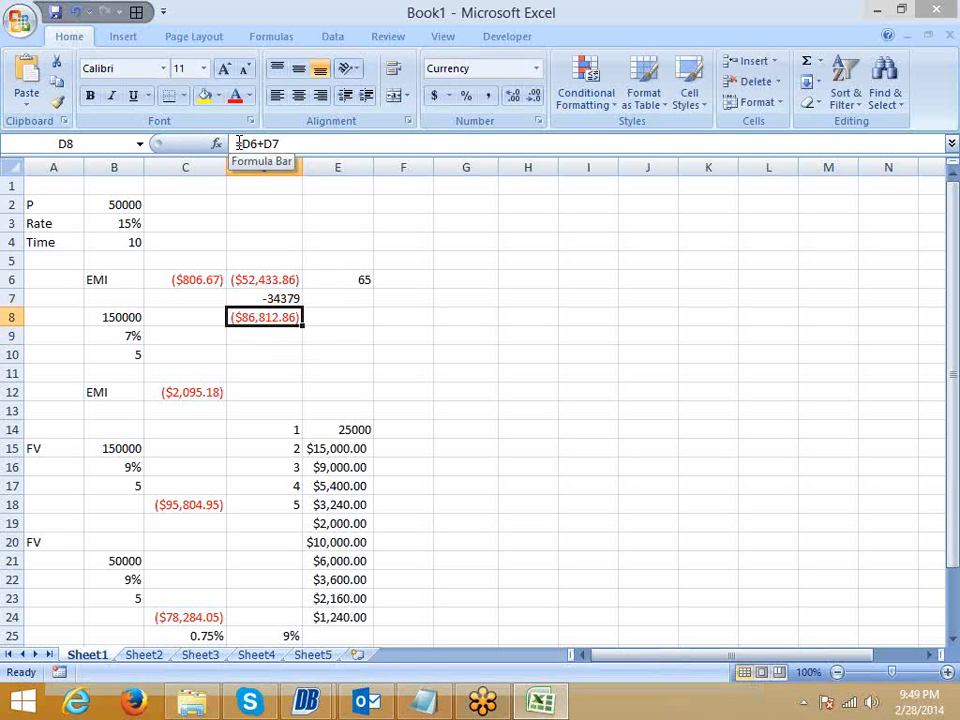
Clear D8 and remove the minus sign from D7 so the value is 34379.
key("Delete")
key("Up")
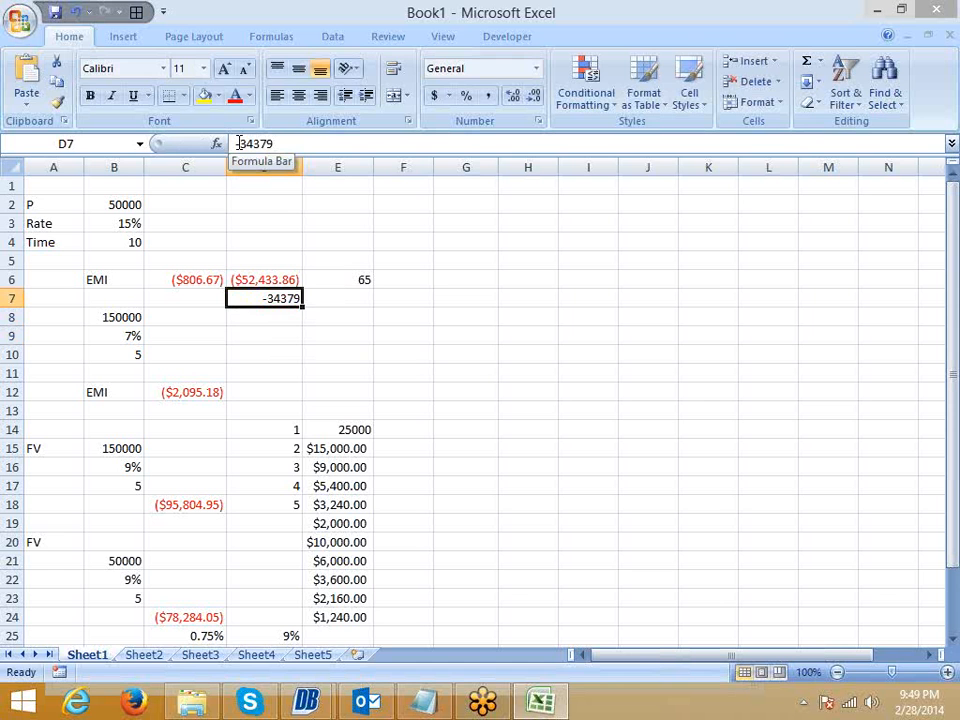
left_click(249, 146)
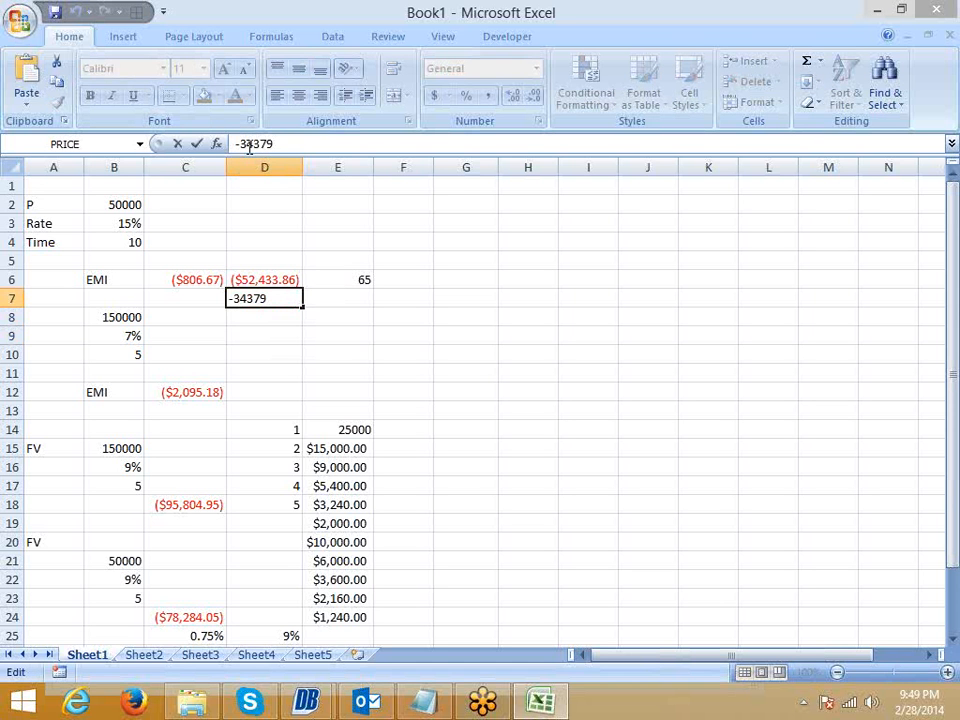
key("BackSpace")
key("Return")
Enter =D6+D7 in D8 to net the positive interest total against the total EMI paid.
type("=")
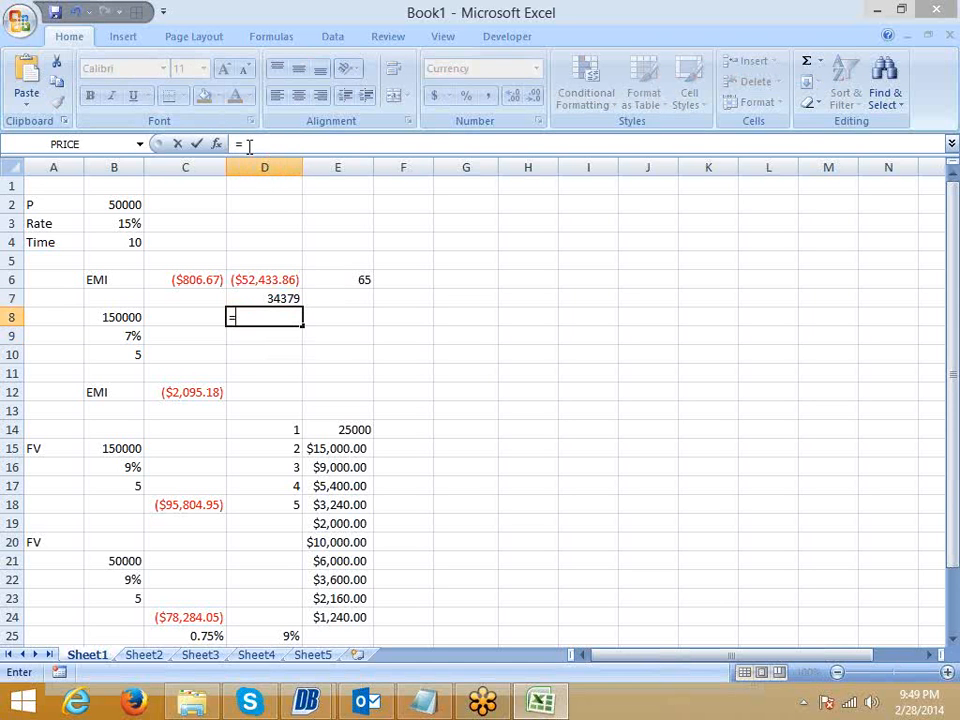
key("Up")
key("Up")
type("+")
key("Up")
key("Return")
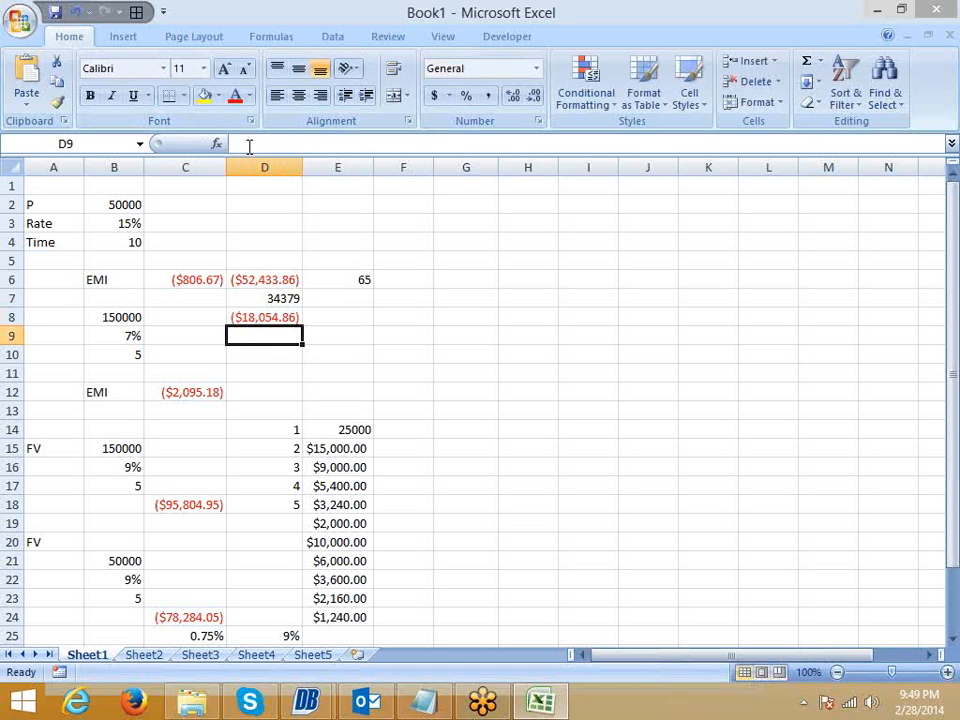
key("Up")
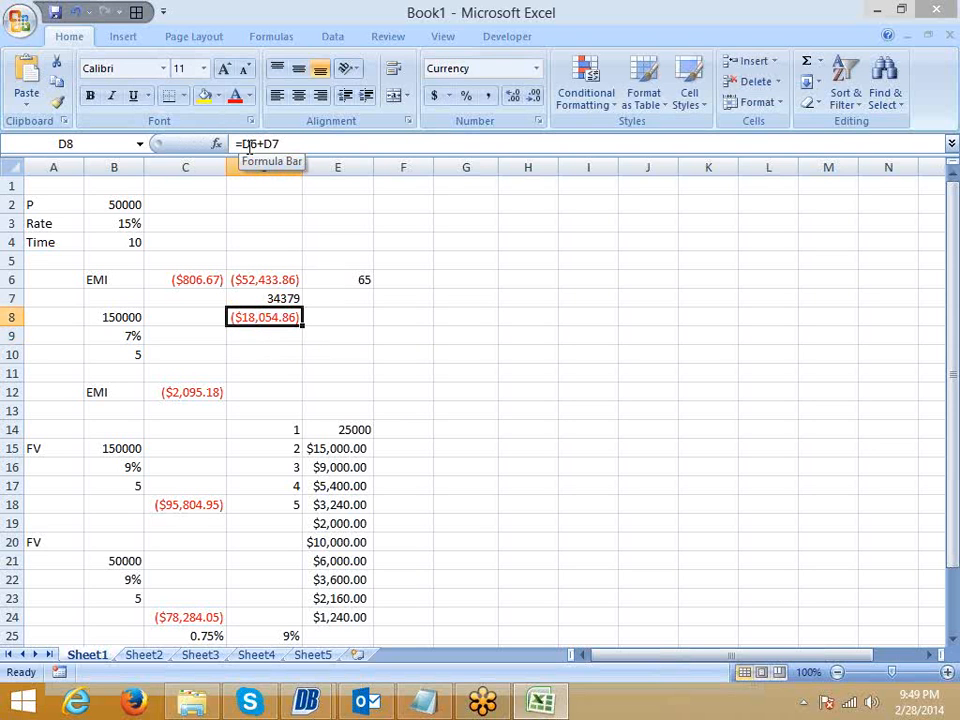
Enter =B2-D8 in E8 to subtract the repaid amount in D8 from the principal.
key("Right")
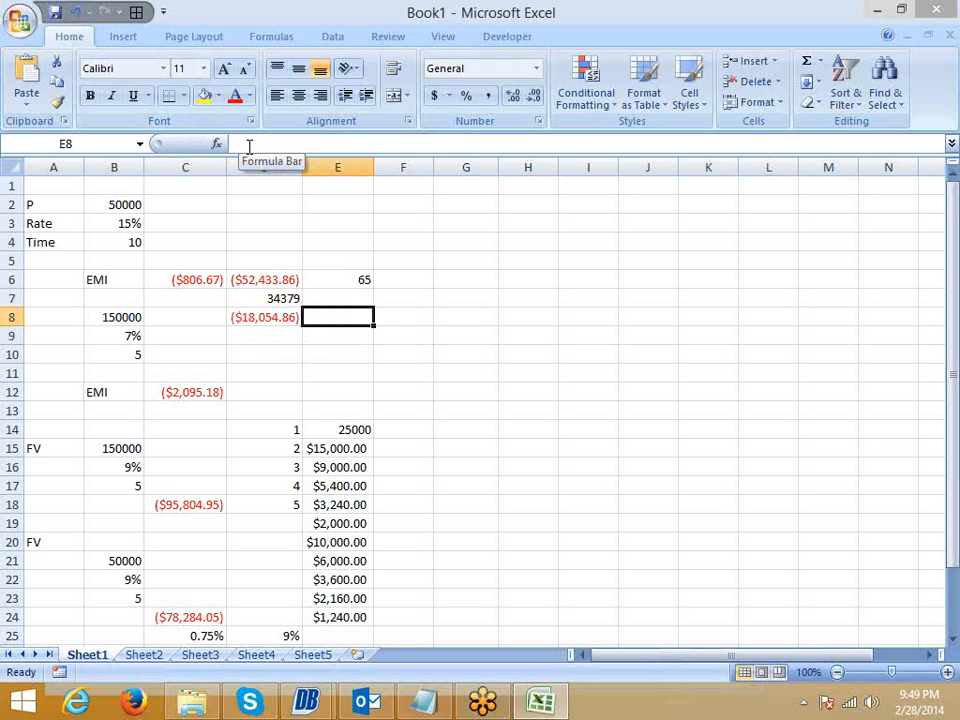
type("=")
key("Up")
key("Up")
key("Up")
key("Up")
key("Up")
key("Up")
key("Up")
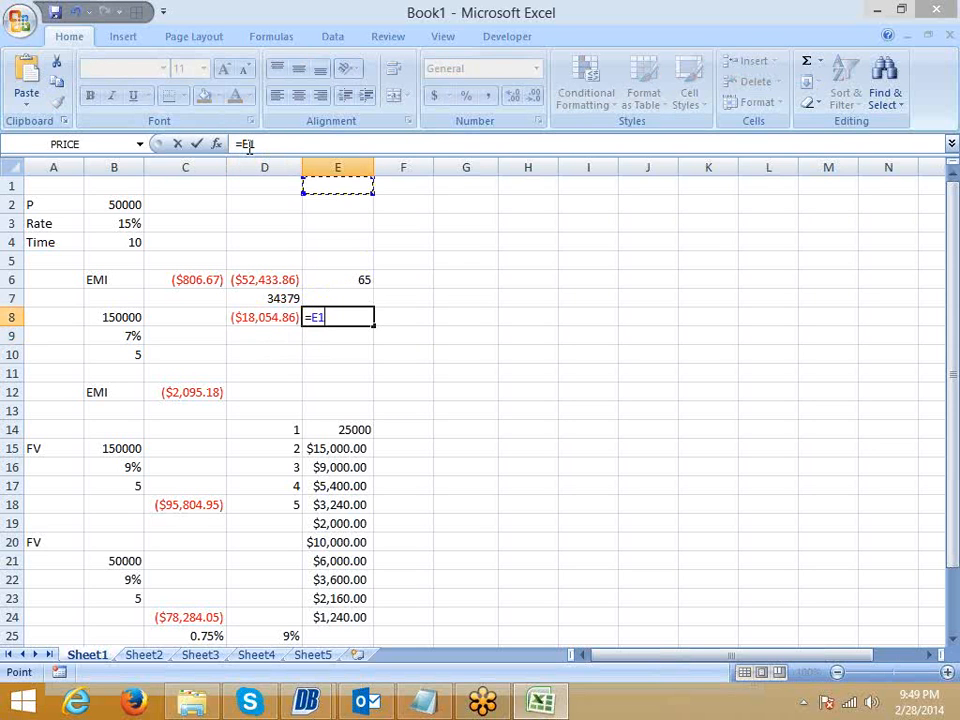
key("Left")
key("Left")
key("Left")
key("Down")
type("-")
key("Left")
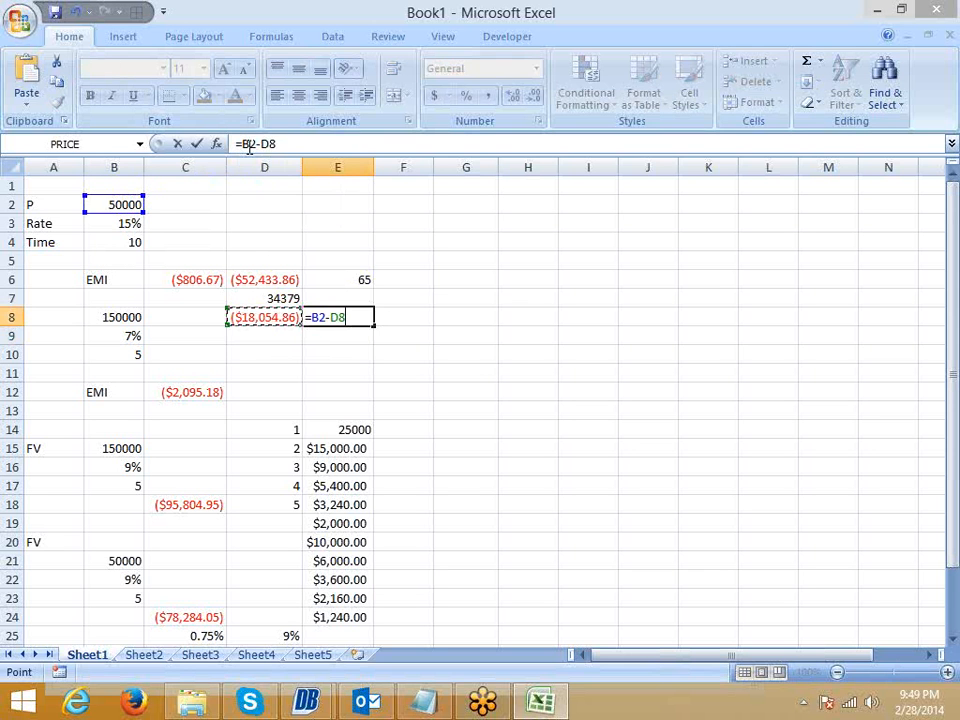
key("Return")
key("Up")
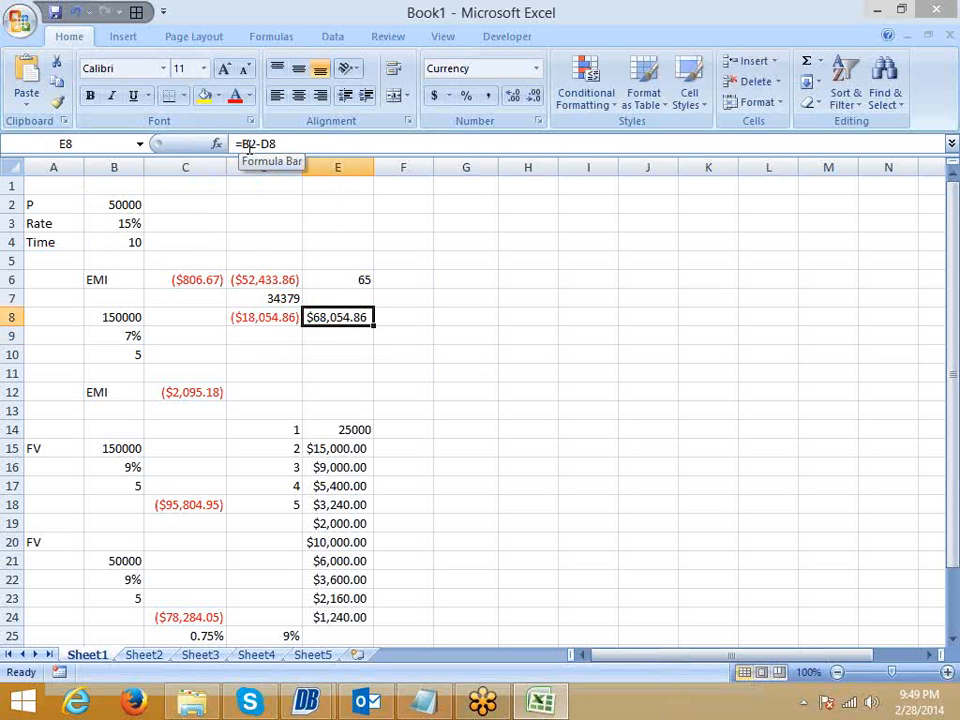
Replace the formula in E8 with =B2+D8 to calculate the outstanding principal.
type("=")
key("Left")
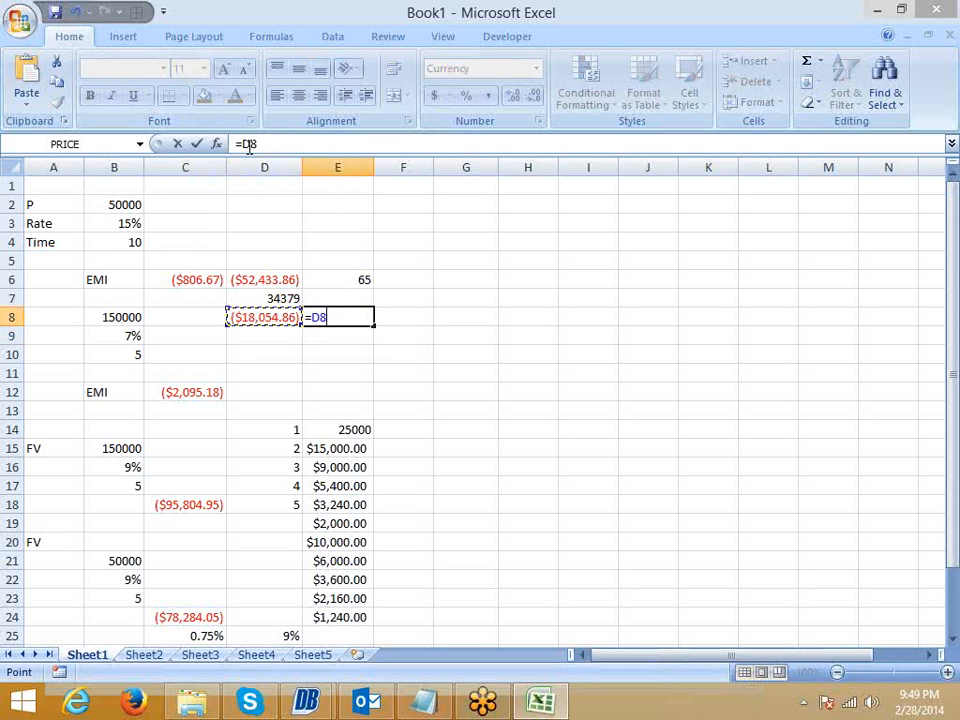
key("Left")
key("Left")
key("Up")
key("Up")
key("Up")
key("Up")
key("Up")
key("Up")
type("+")
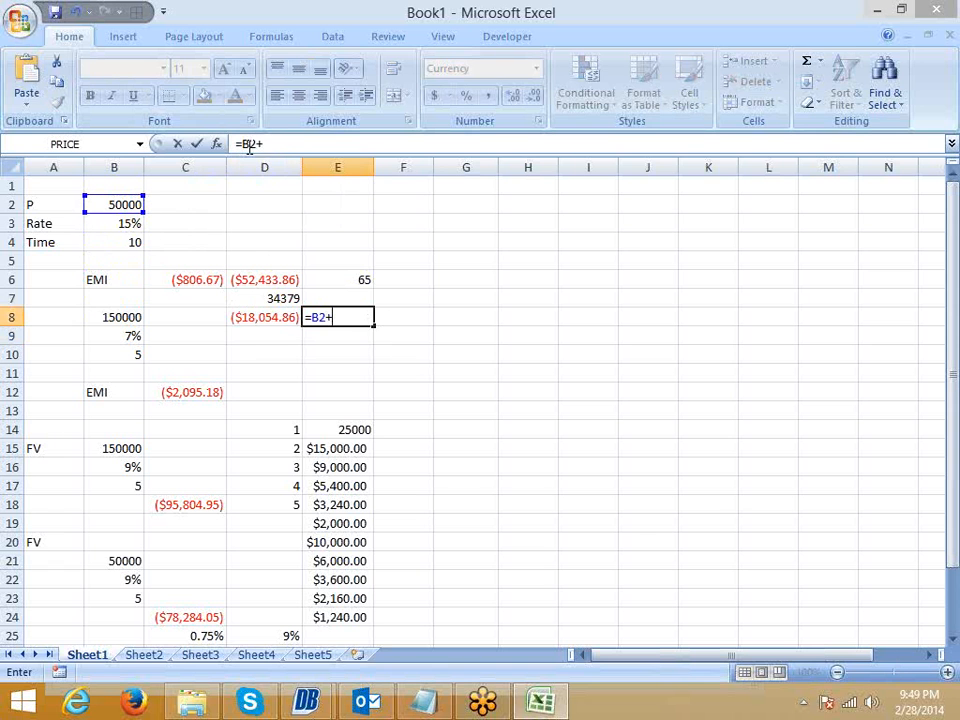
key("Left")
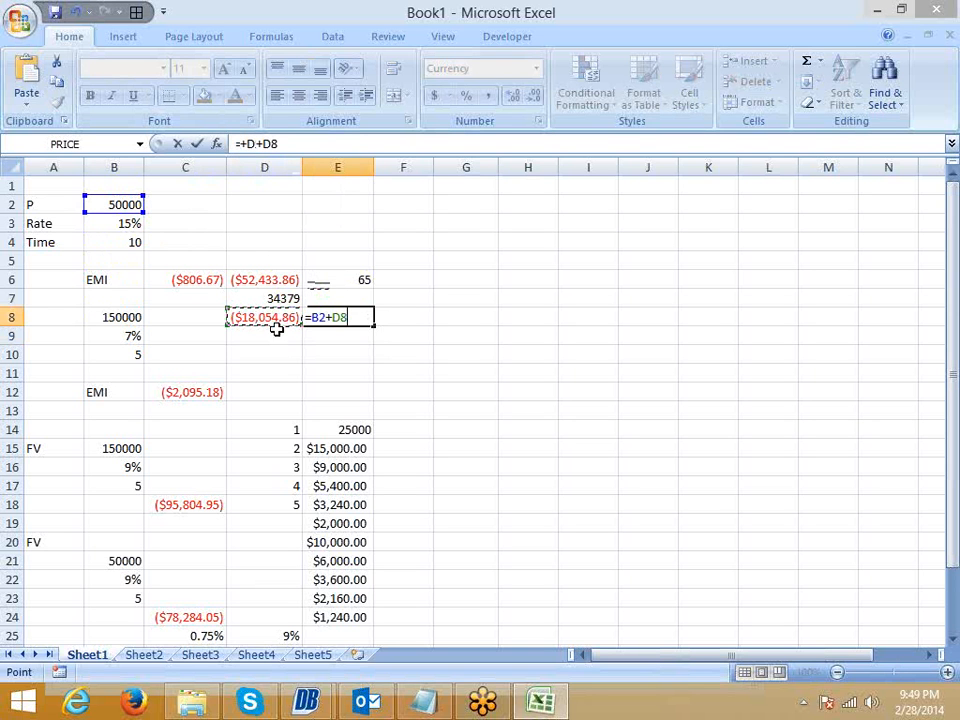
key("Return")
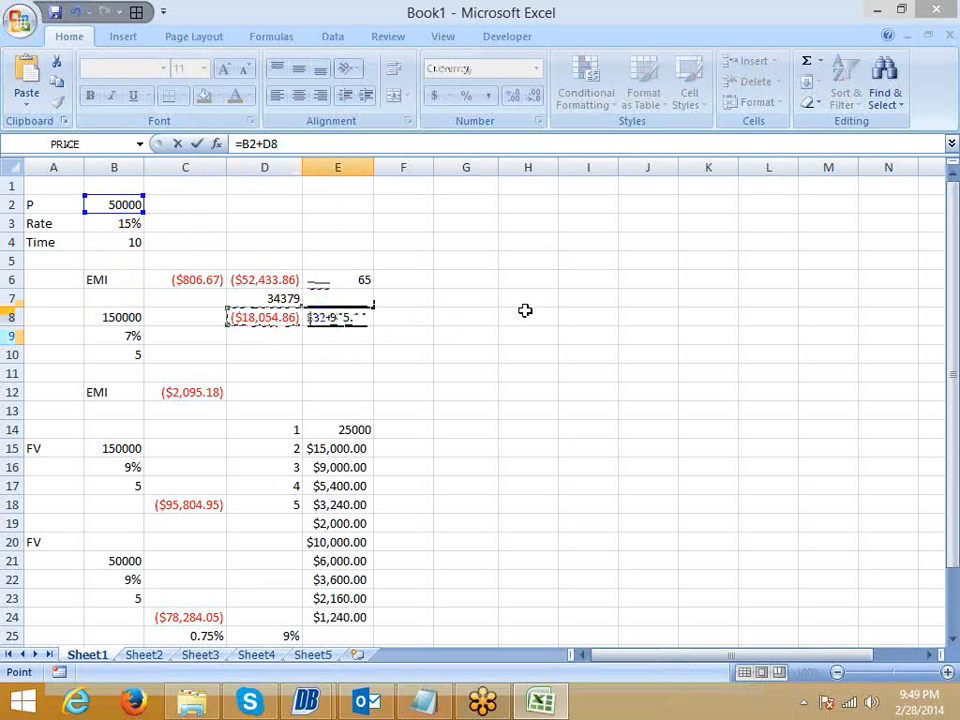
mouse_move(306, 701)
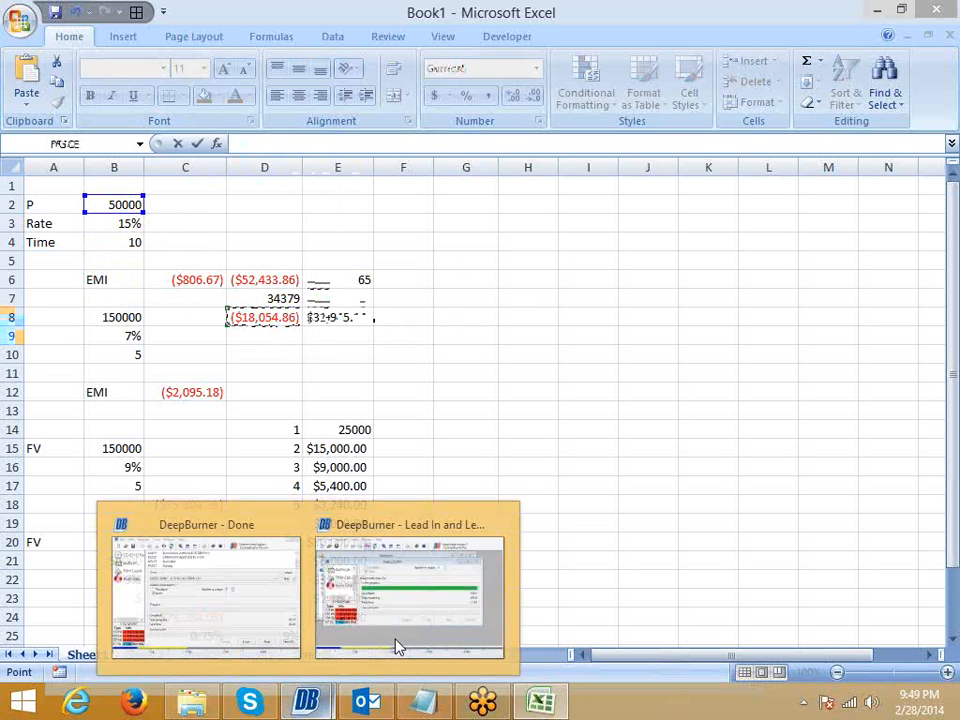
left_click(403, 636)
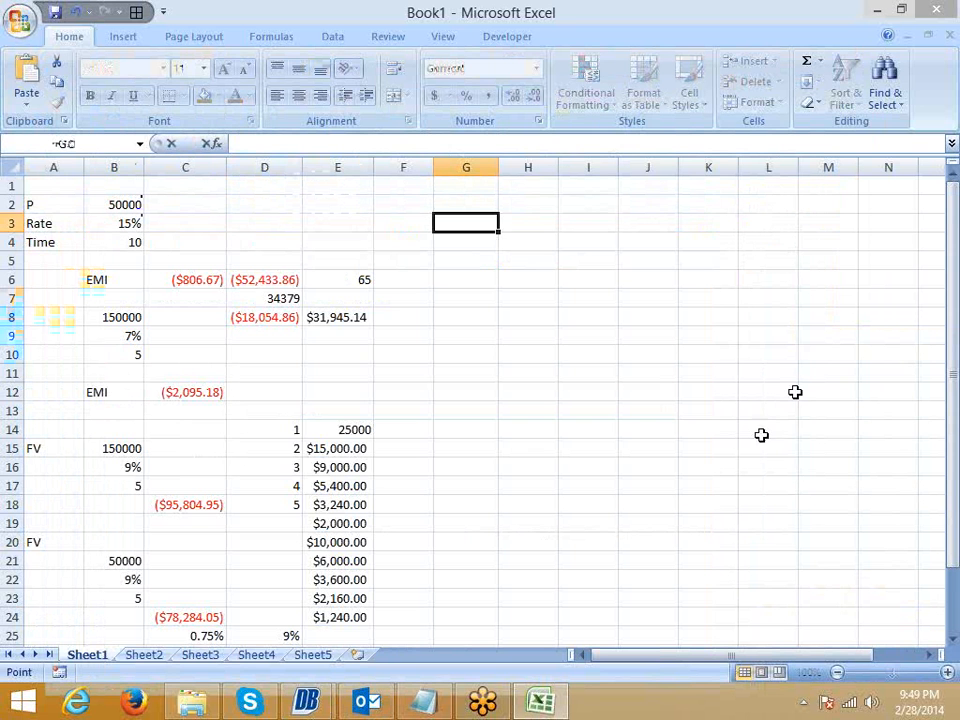
left_click(385, 243)
left_click(415, 222)
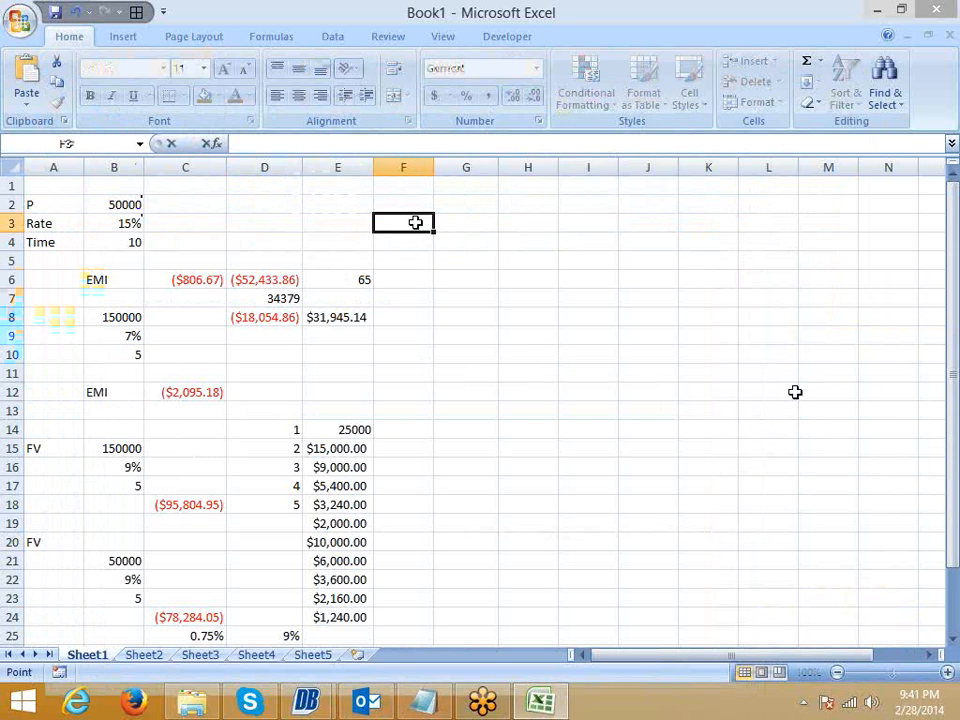
type("=")
key("Escape")
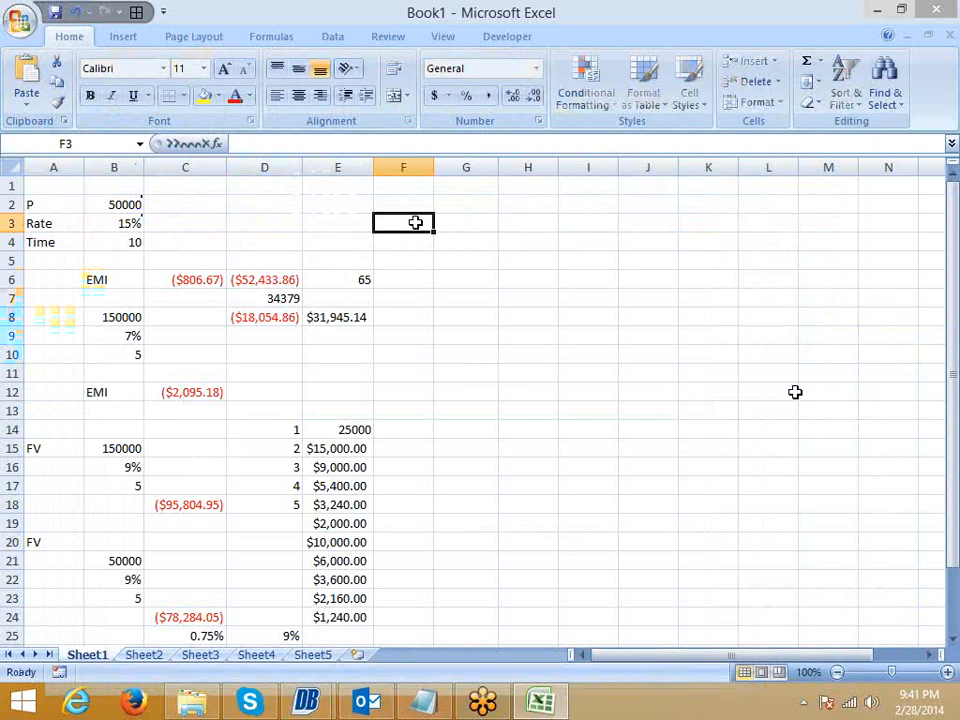
Try to enter an interest payment function in D2 as =ipt.
key("Left")
key("Left")
key("Left")
key("Up")
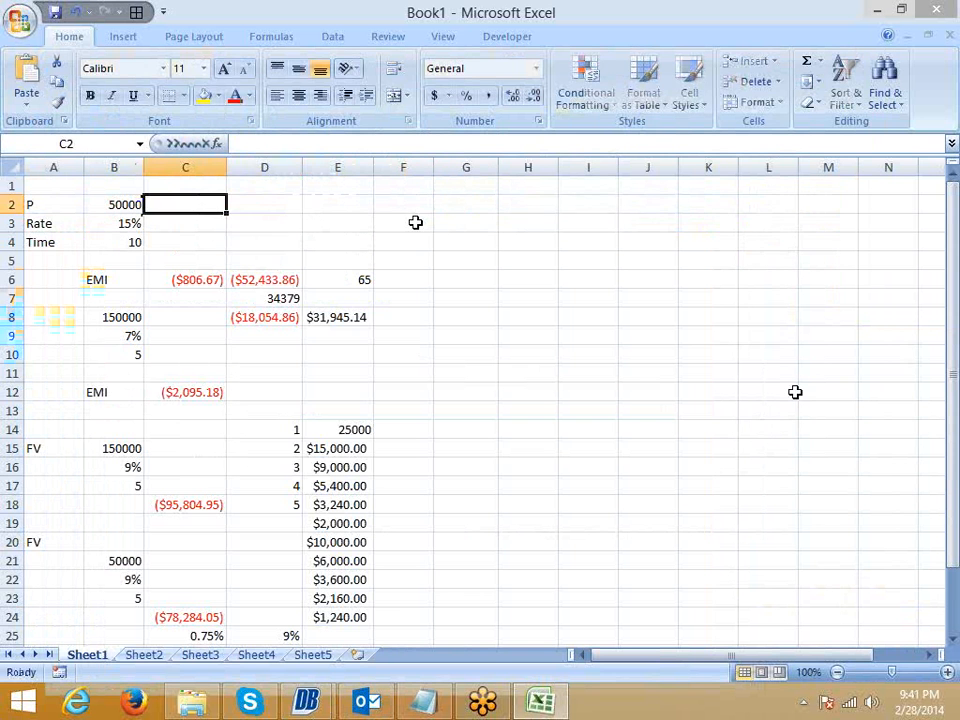
key("Right")
type("=i")
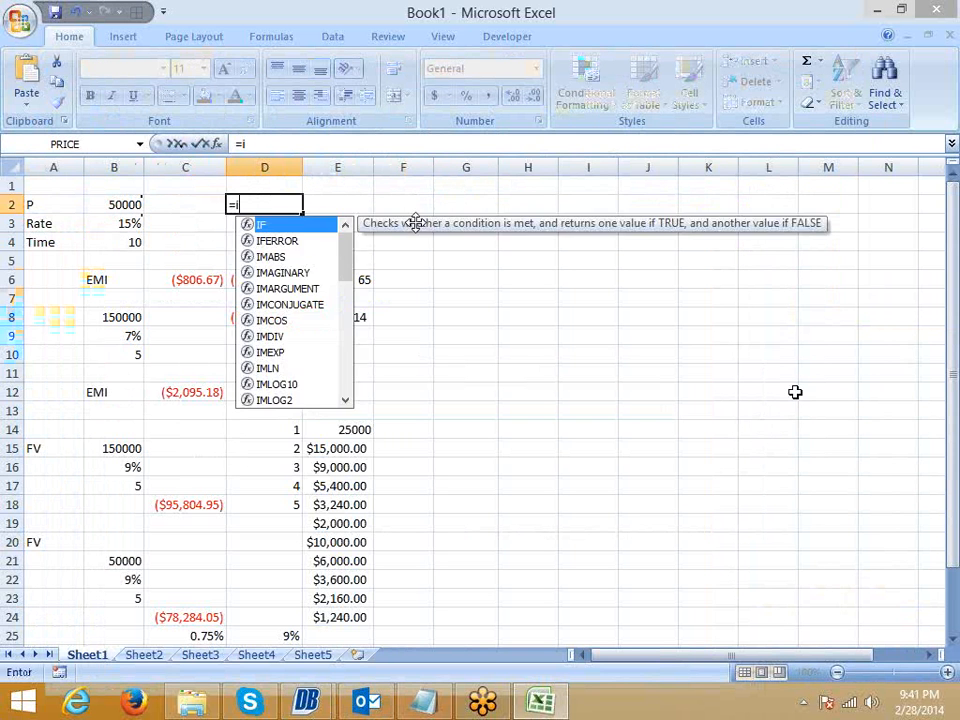
type("pt")
key("Right")
key("Left")
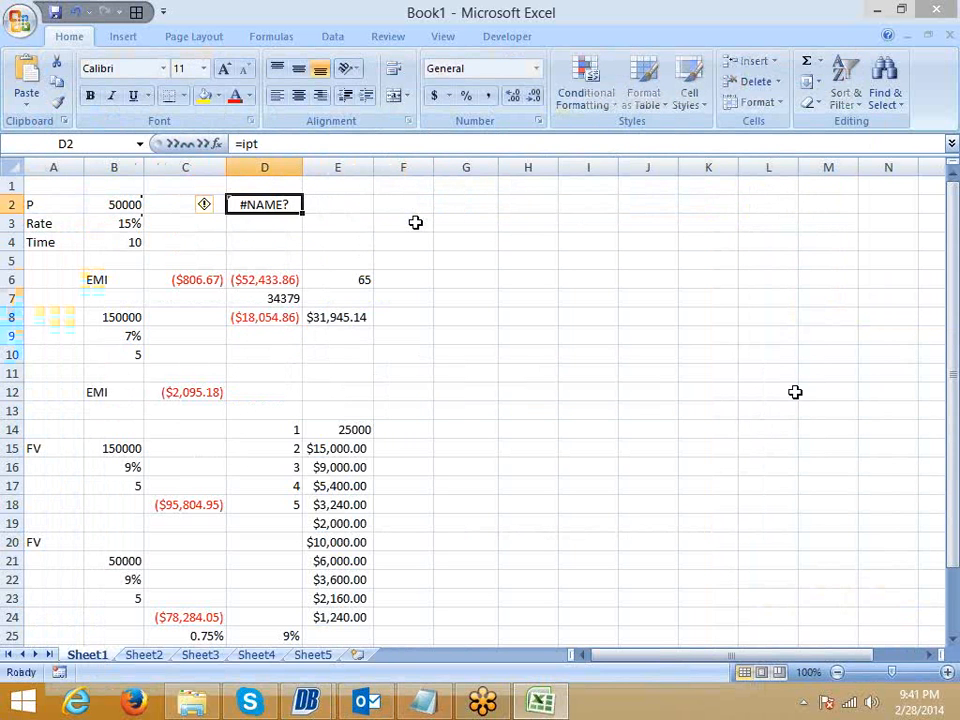
Enter =IPMT(B3/12,1,B4*12,B2) in D2 to calculate the interest portion of the first EMI.
type("=")
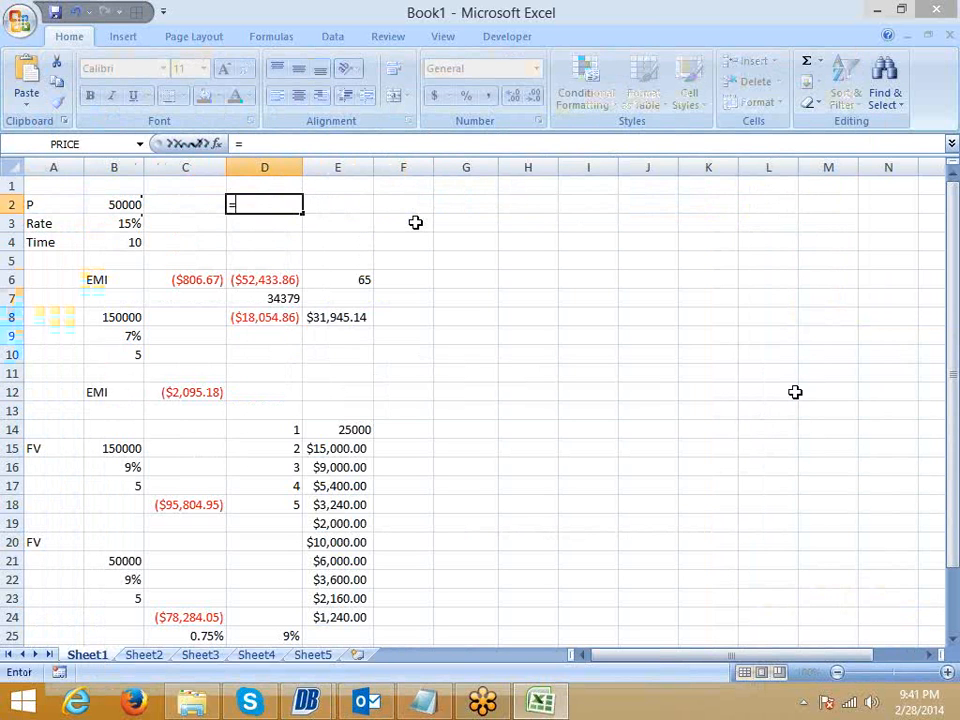
type("IPMT(")
left_click(123, 222)
type("/12,")
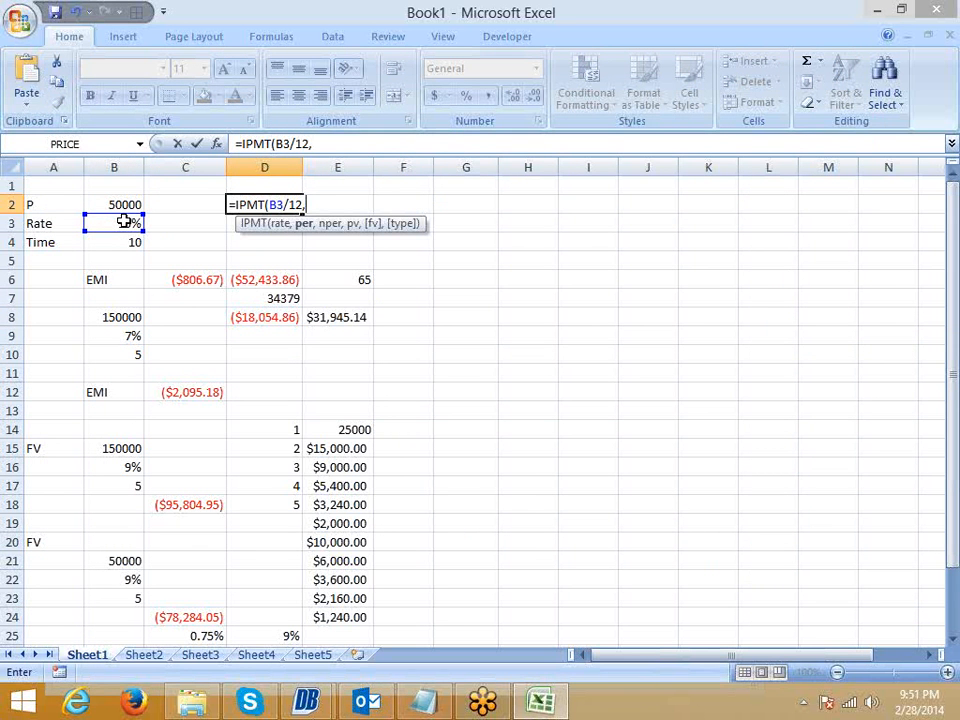
type("1,")
mouse_move(313, 700)
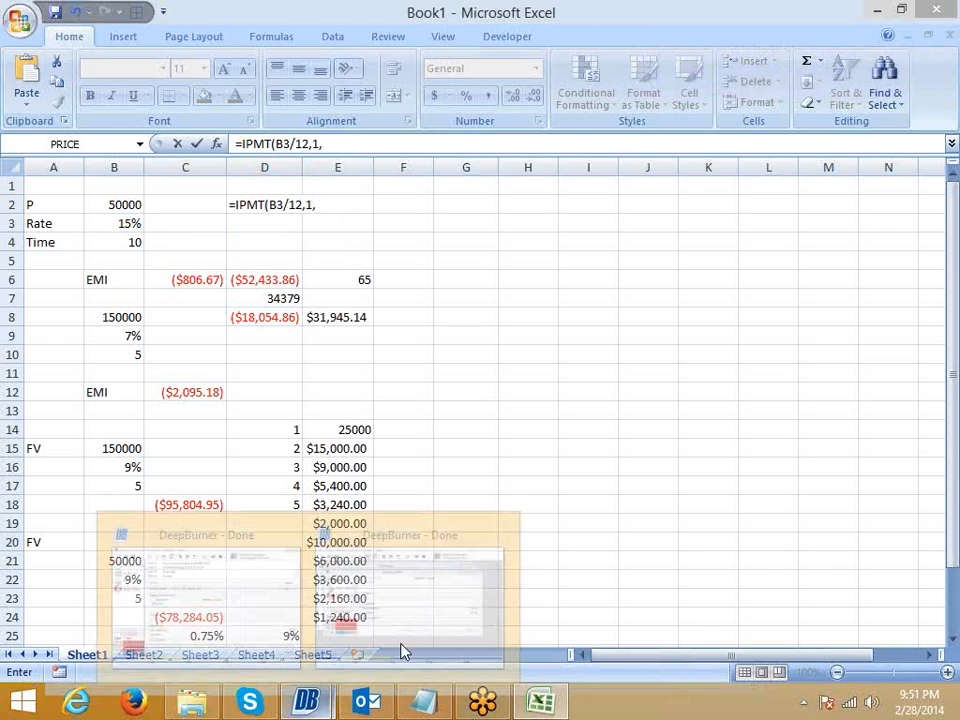
left_click(418, 626)
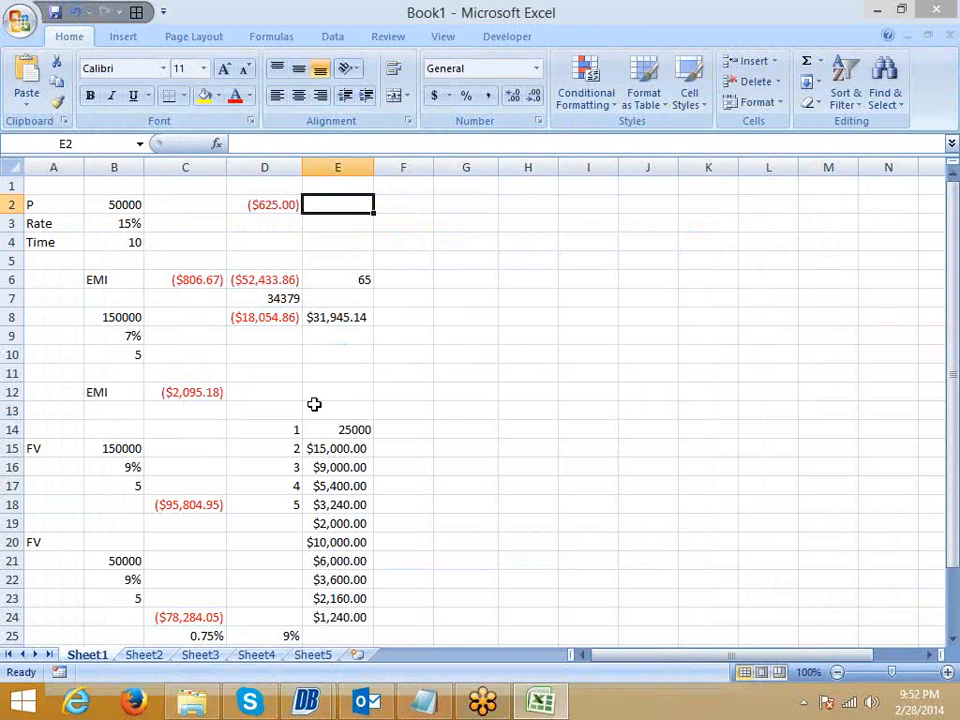
Start a PPMT formula in E2 with B2, period 1 and B4*12 as its first three arguments.
type("=")
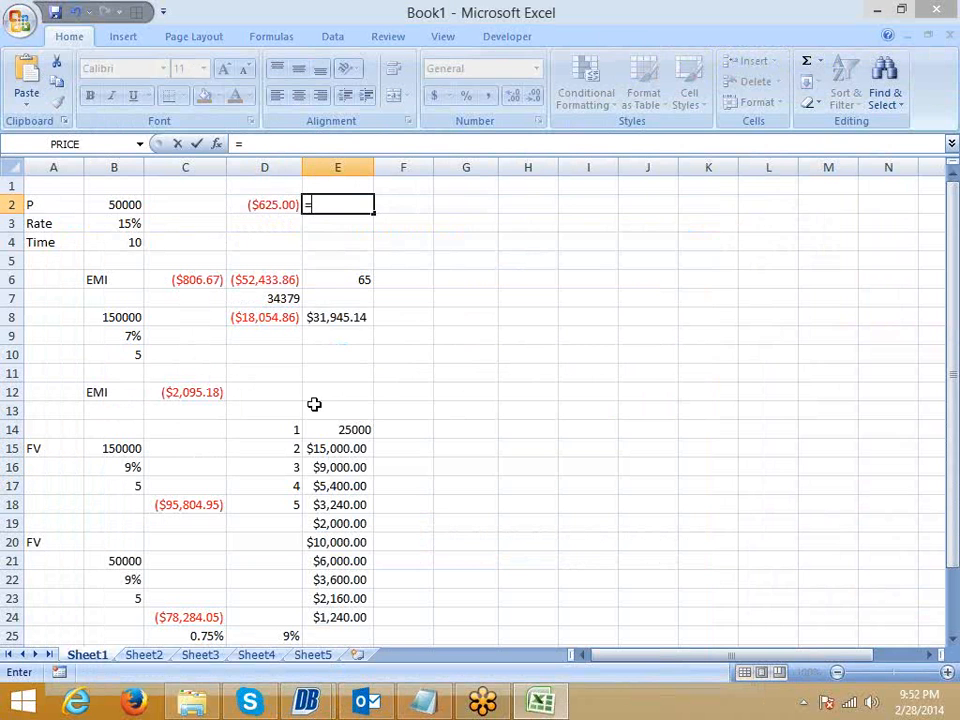
type("pp")
key("Tab")
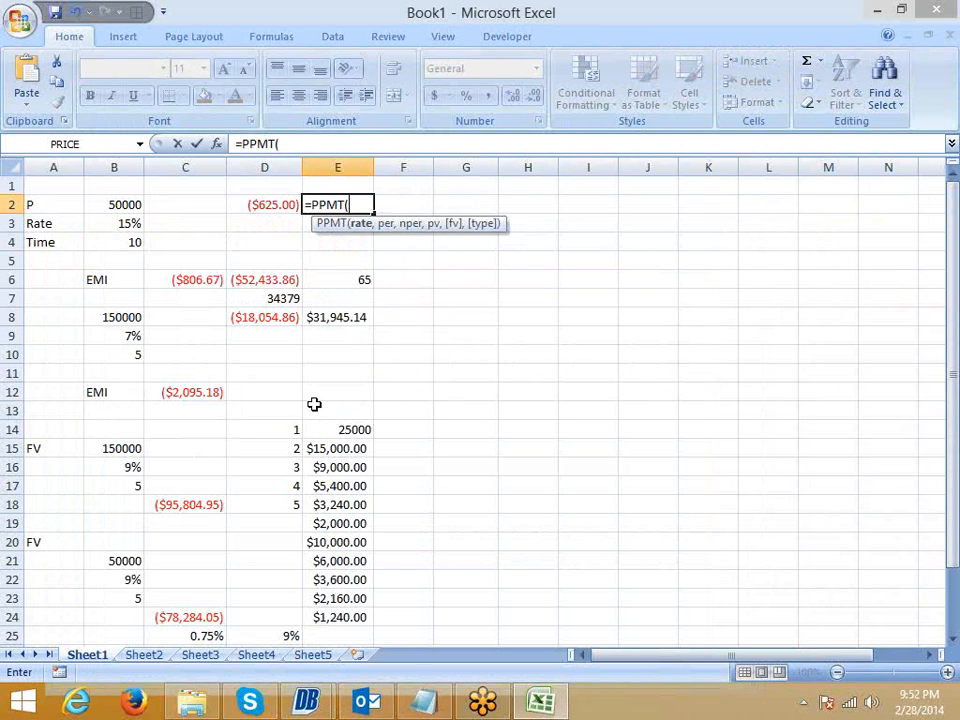
left_click(117, 205)
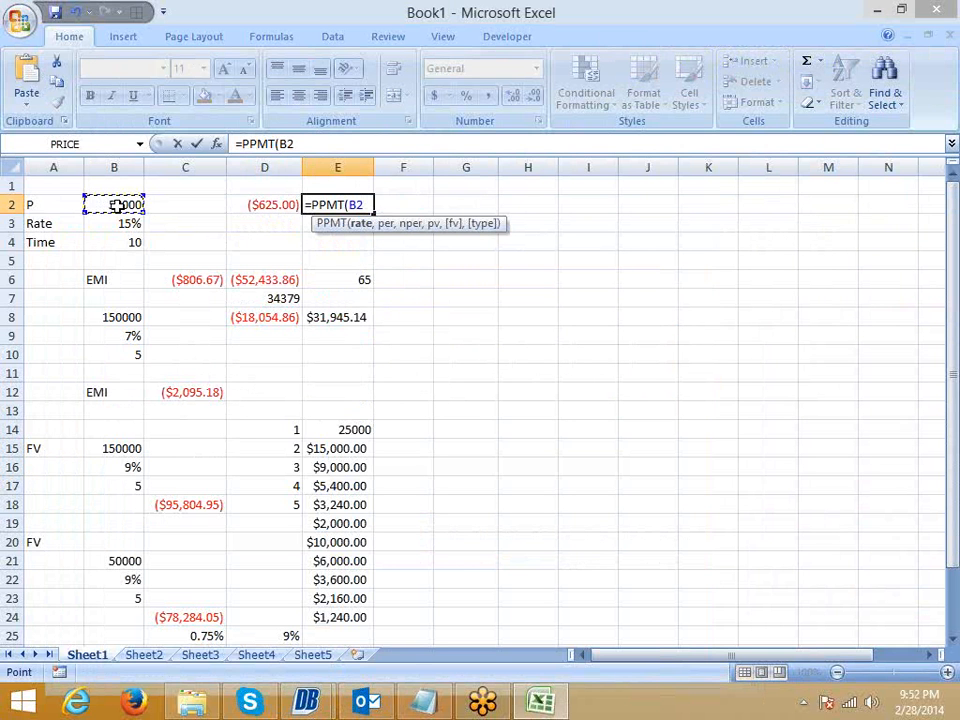
type(",1,")
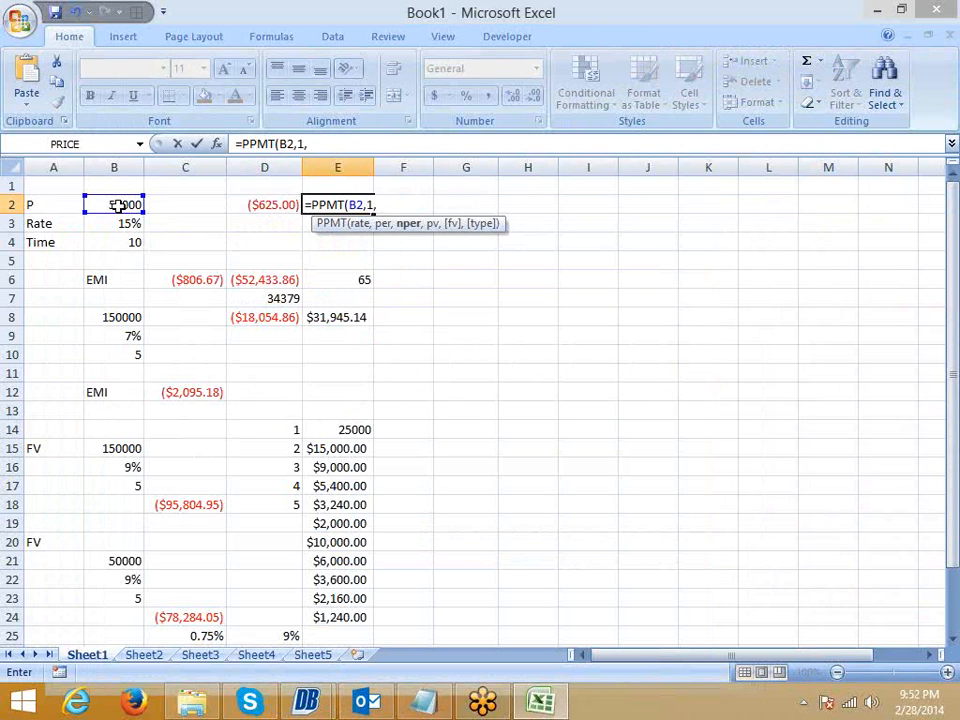
left_click(117, 238)
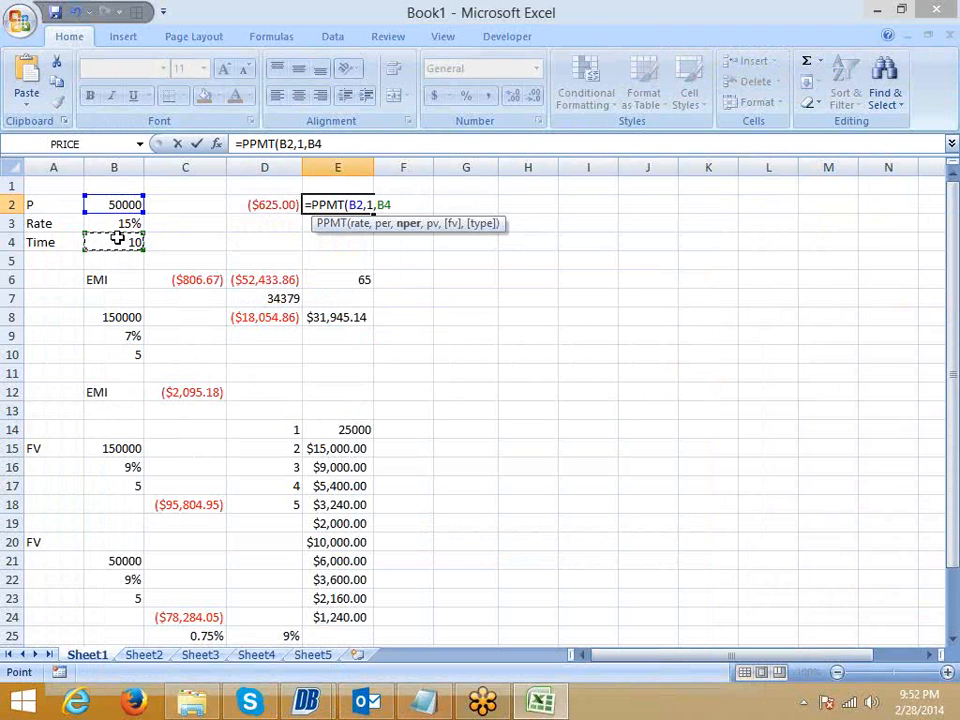
type("*12,")
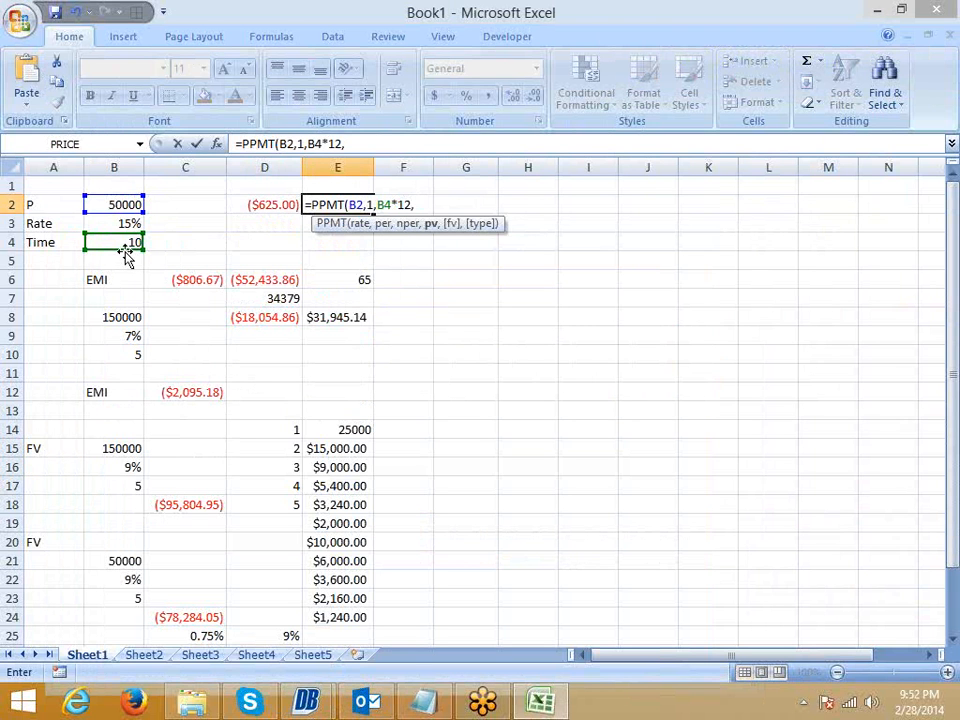
Change the PPMT rate argument in E2 to B3/12 and complete the formula with B2 as the present value.
left_click(353, 204)
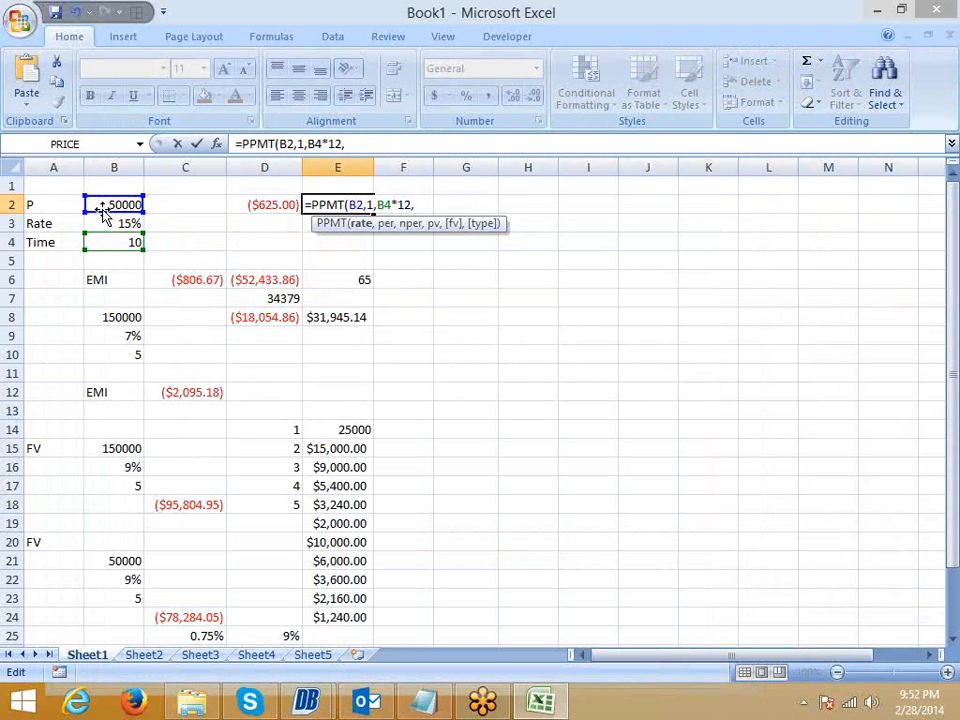
left_click(100, 224)
type("/12")
key("Right")
key("Right")
key("Right")
key("Right")
key("Right")
key("Right")
key("Right")
key("Right")
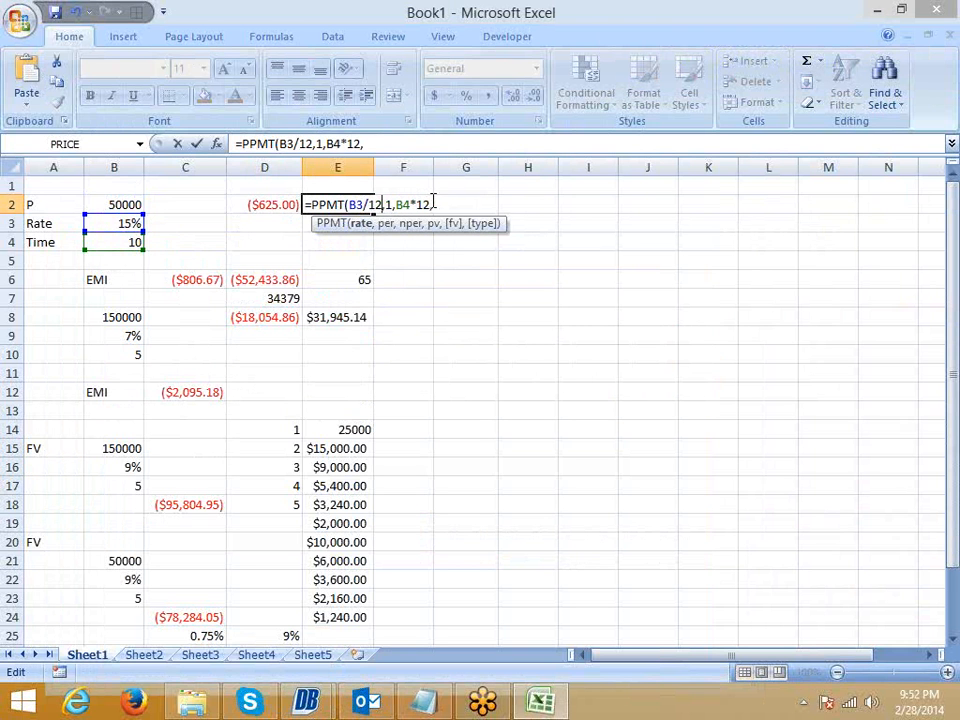
key("Right")
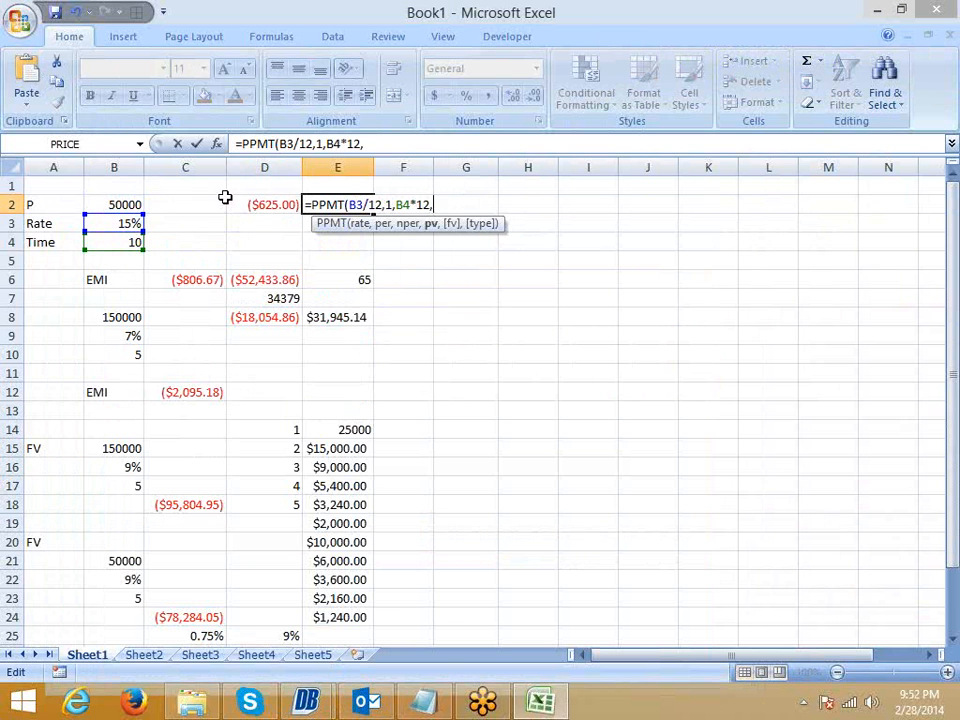
left_click(128, 204)
key("Return")
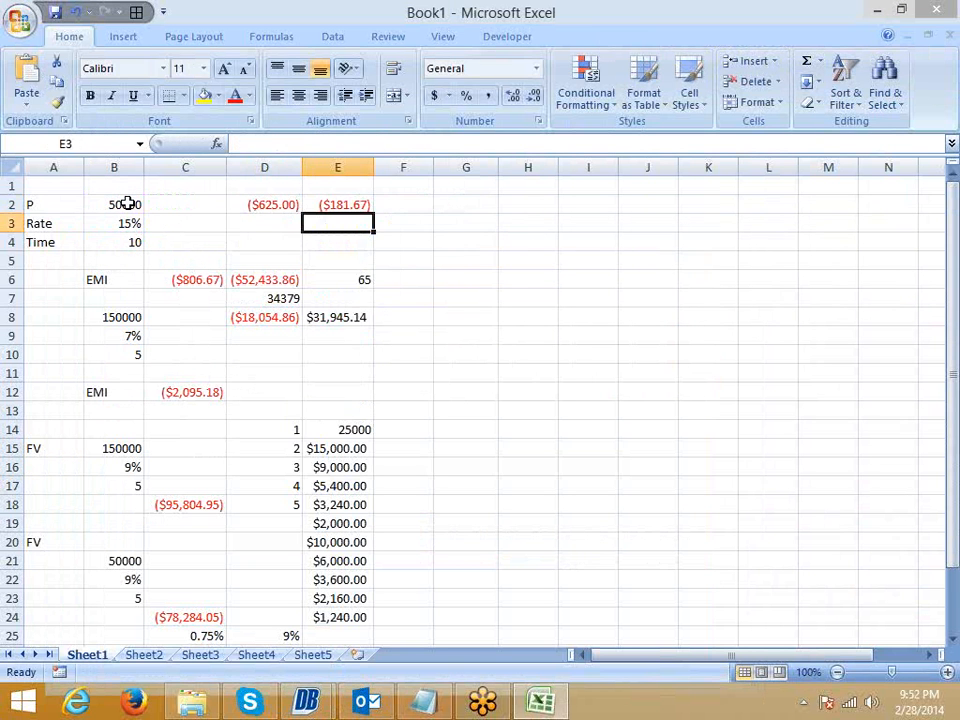
Enter =D2+E2 in F2 to add the interest and principal portions, and compare the sum with the EMI in C6.
key("Up")
key("Right")
type("=")
key("Left")
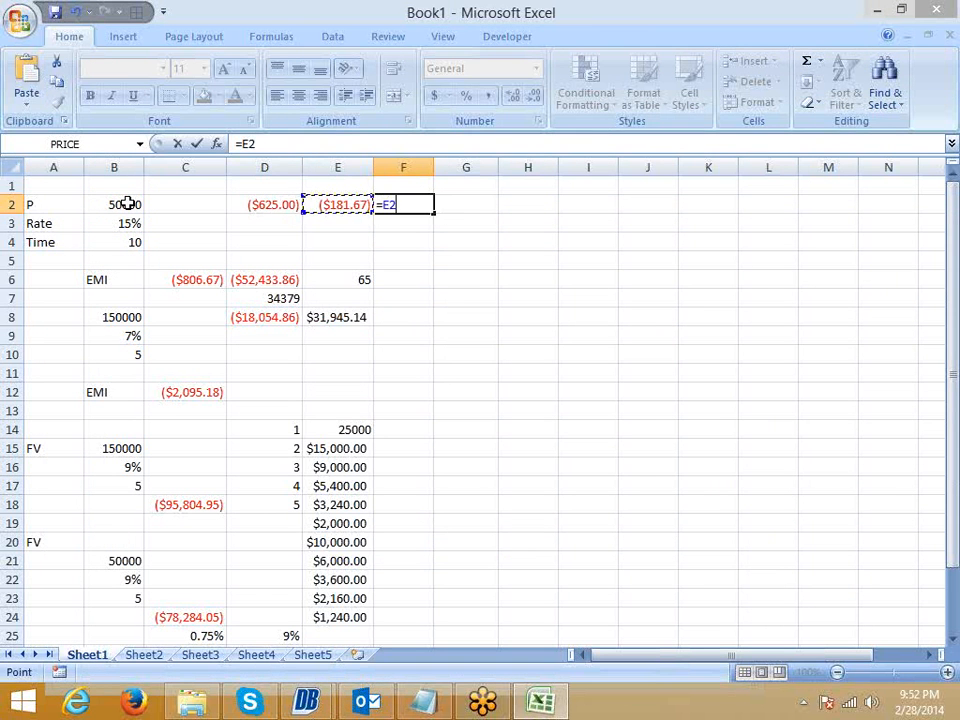
key("Left")
type("+")
key("Left")
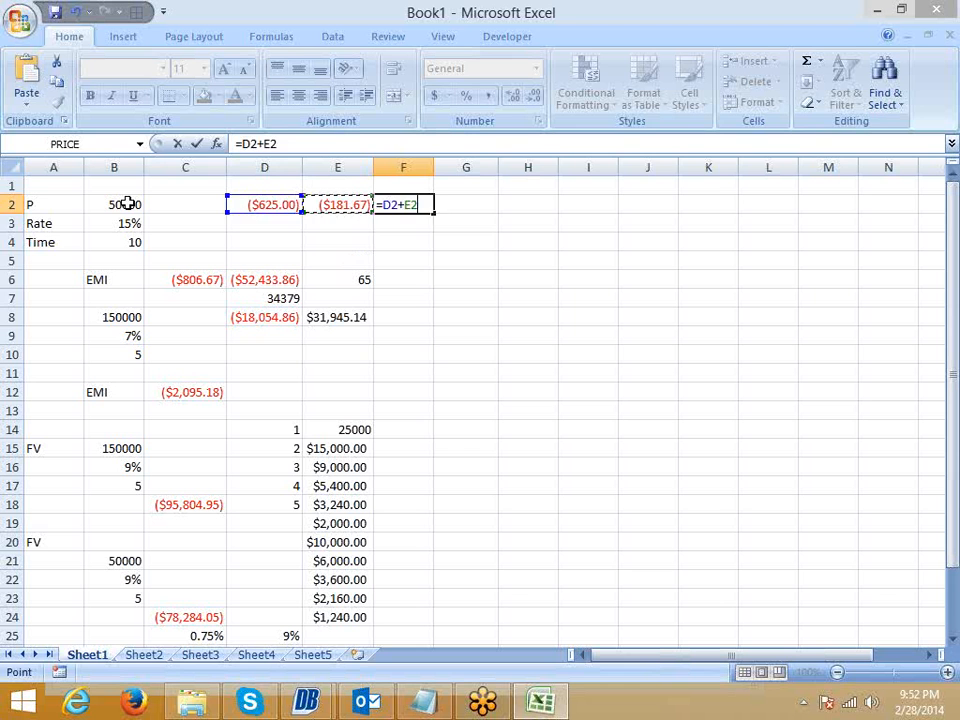
key("Return")
left_click(197, 279)
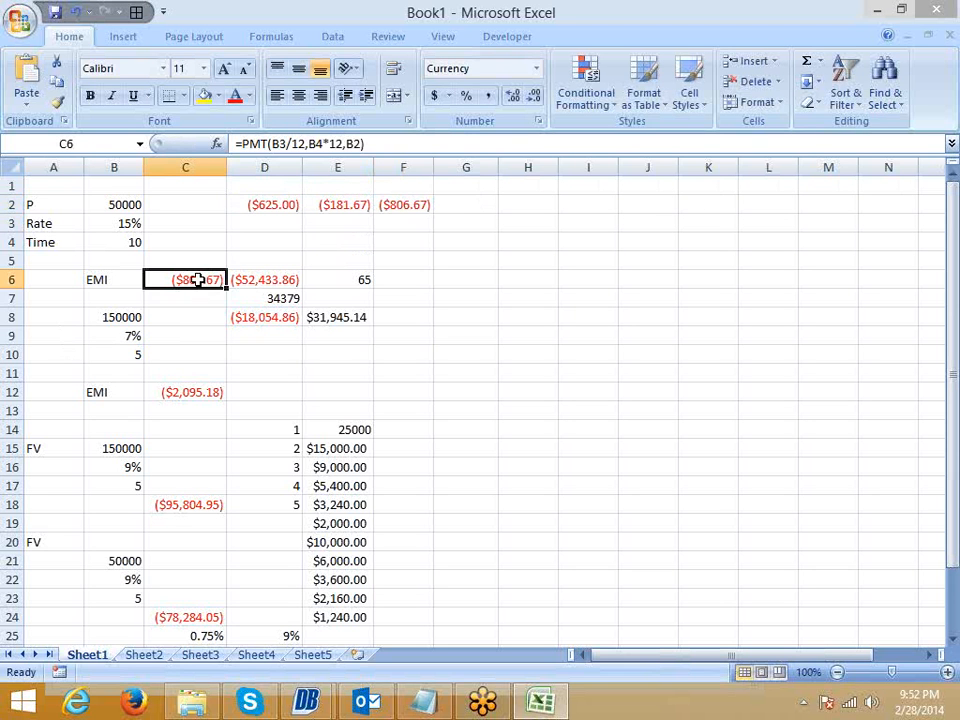
left_click(275, 210)
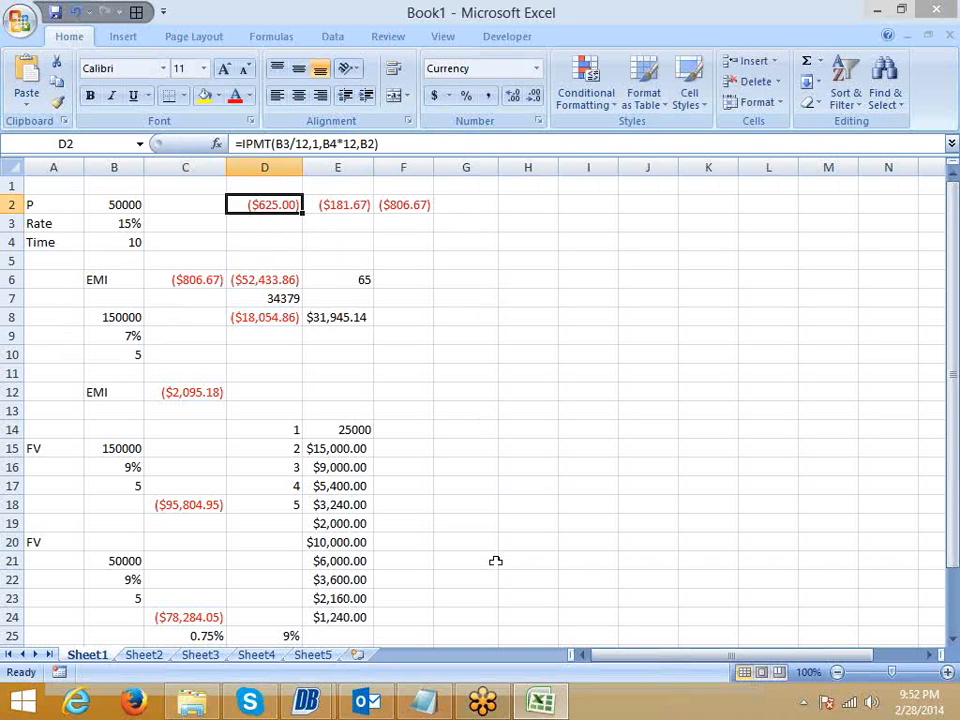
Copy the principal, rate and time block A2:B4 from Sheet1 to cell A1 of Sheet5.
left_click_drag(39, 204, 106, 244)
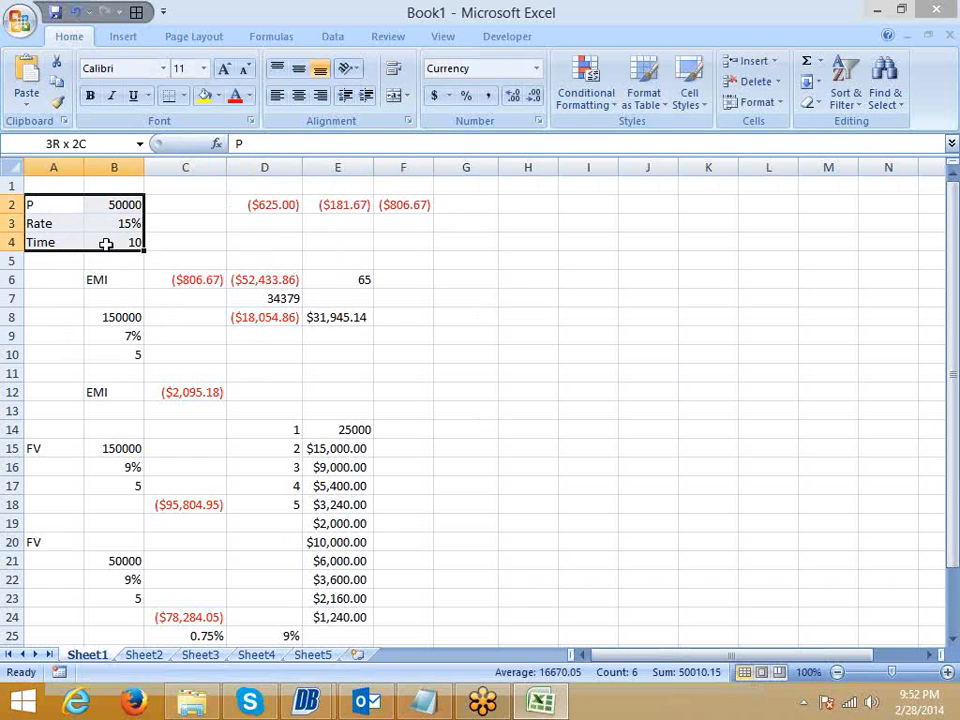
key("ctrl+c")
left_click(145, 655)
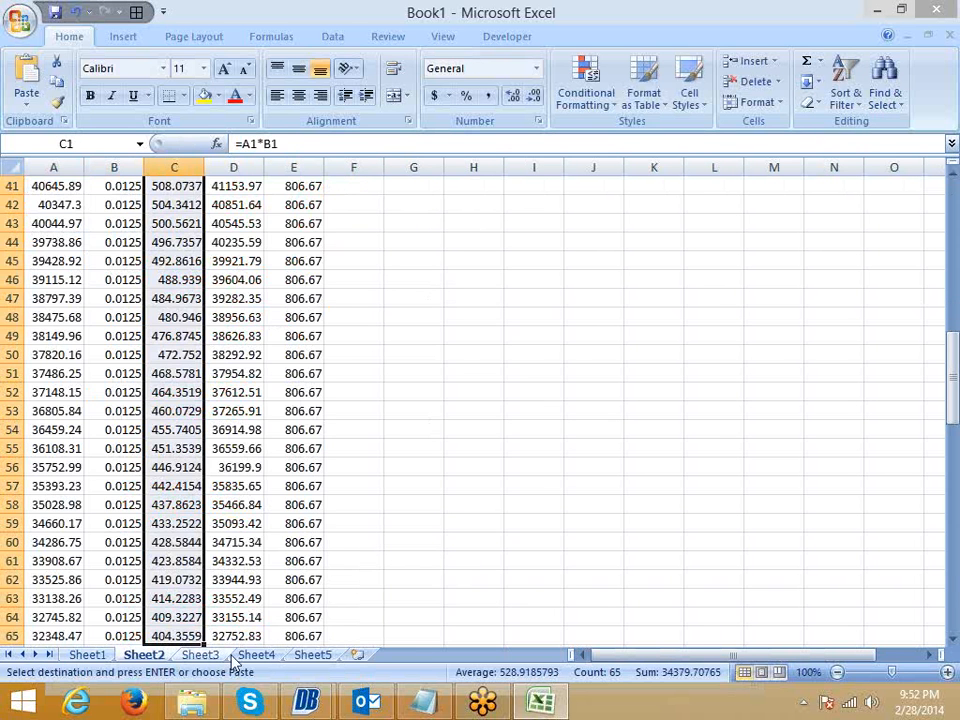
left_click(311, 656)
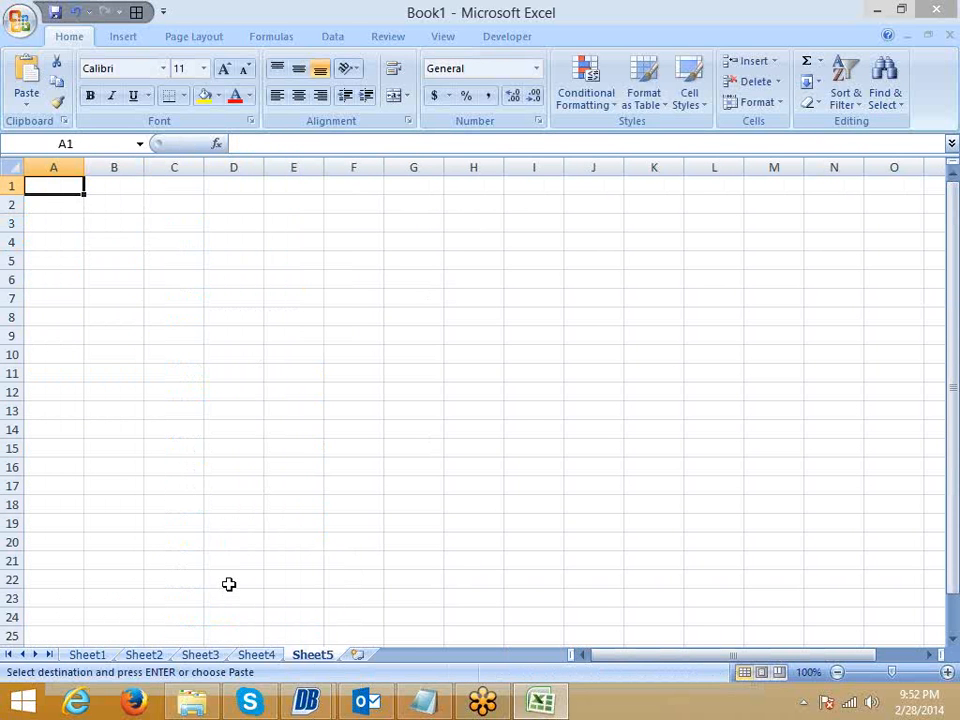
key("ctrl+v")
key("Escape")
Enter the EMI amount 806 in C5 of Sheet5.
left_click(149, 263)
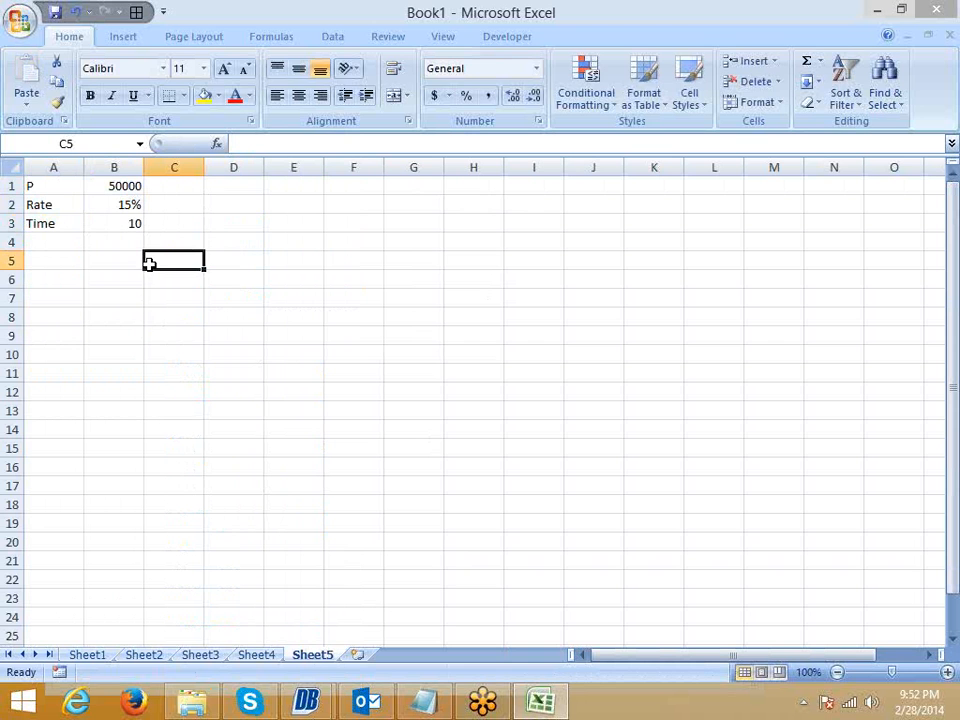
type("80")
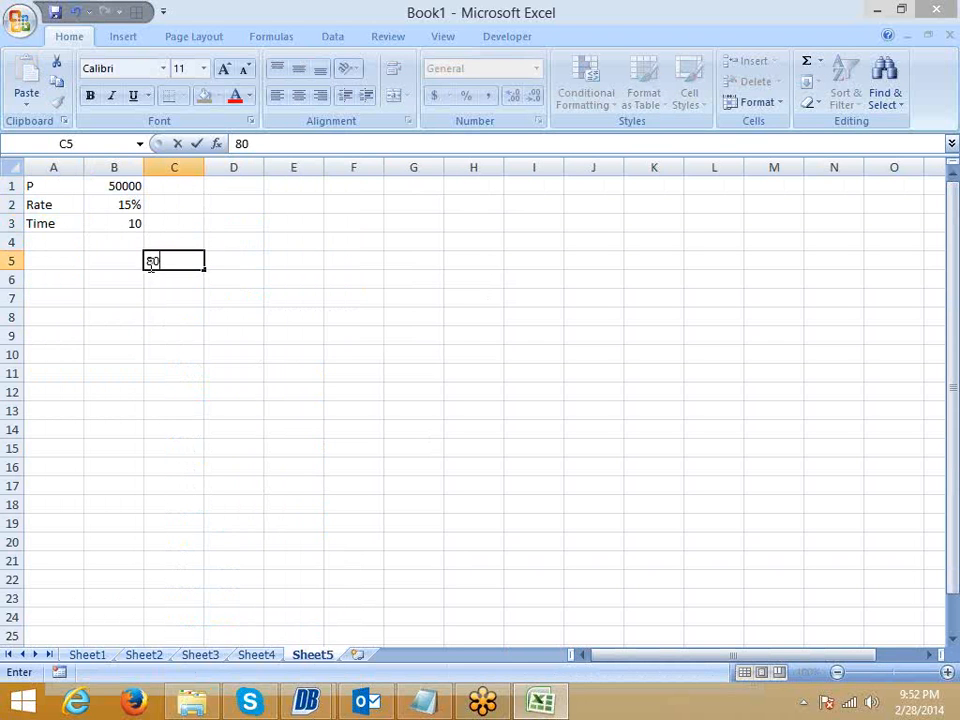
type("6")
key("Return")
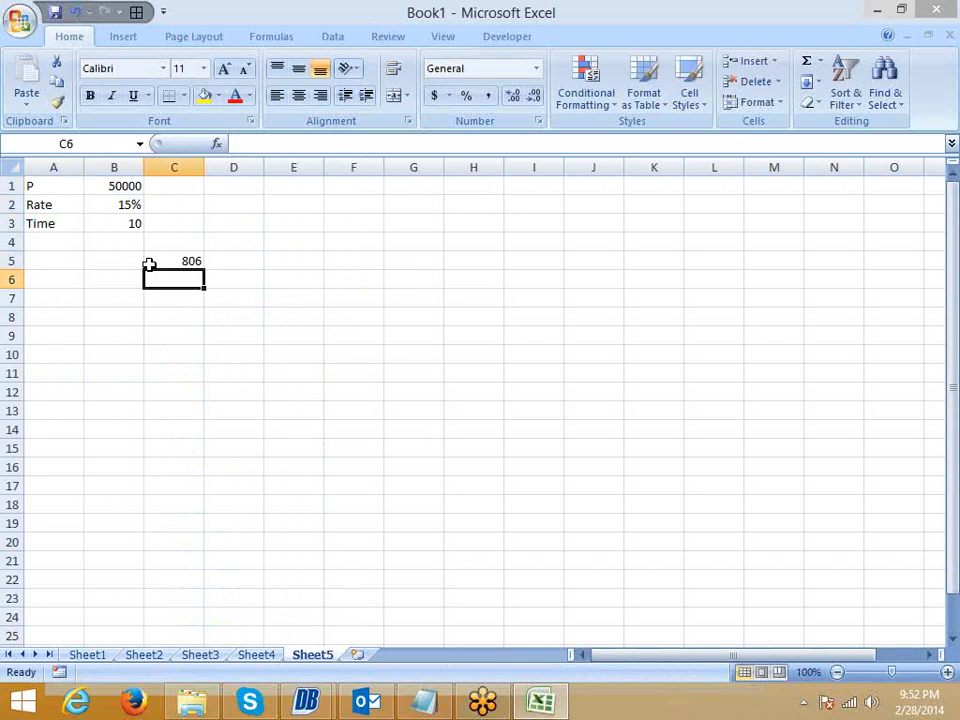
Enter 5 in D2 of Sheet5.
left_click(275, 202)
type("5")
key("Return")
left_click(275, 202)
left_click_drag(286, 213, 256, 212)
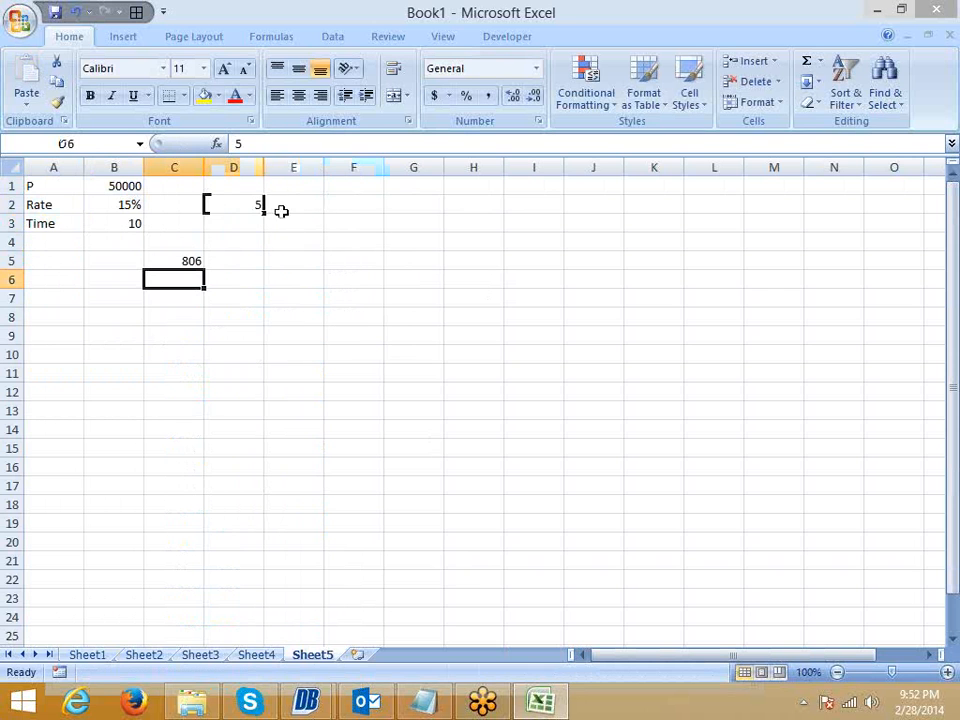
Start a formula in E2 of Sheet5 that sums IPMT results, using B2/12 as the rate argument.
left_click(306, 205)
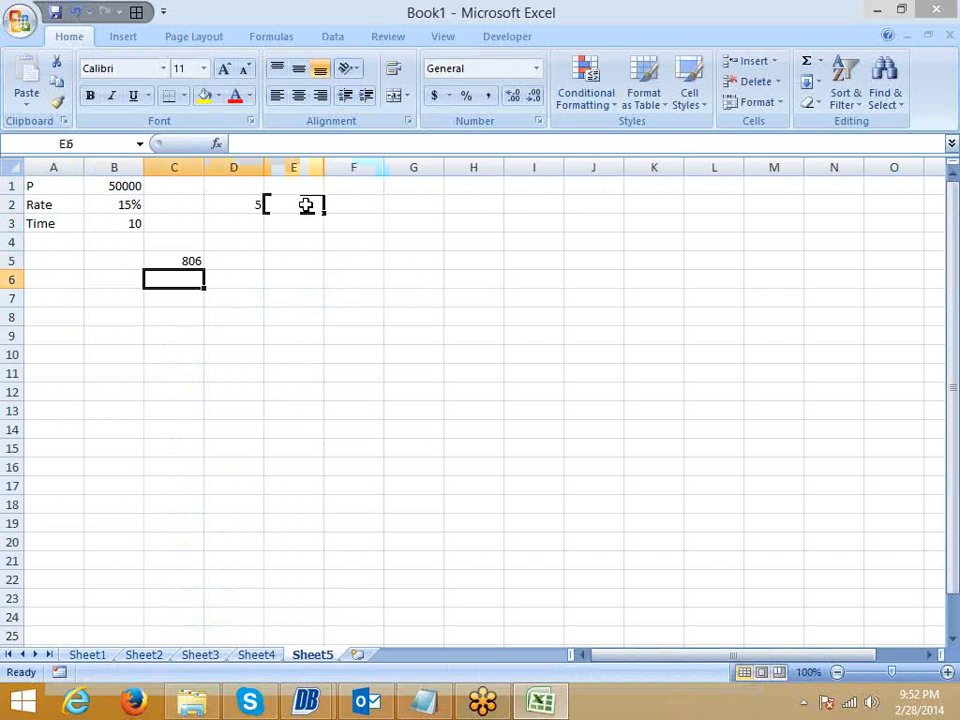
type("=")
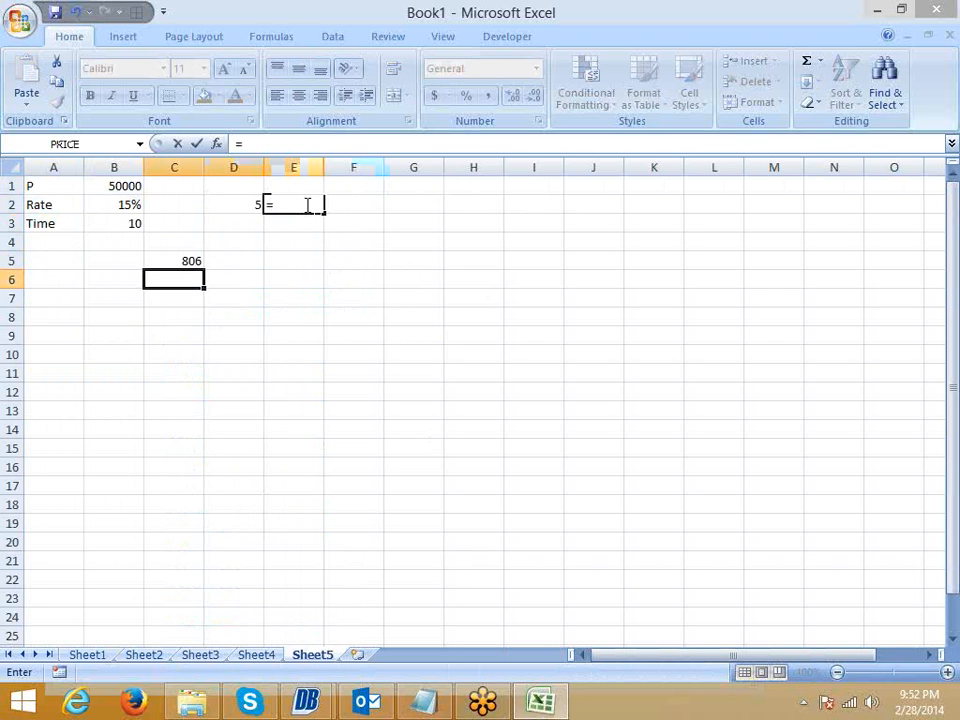
type("sum")
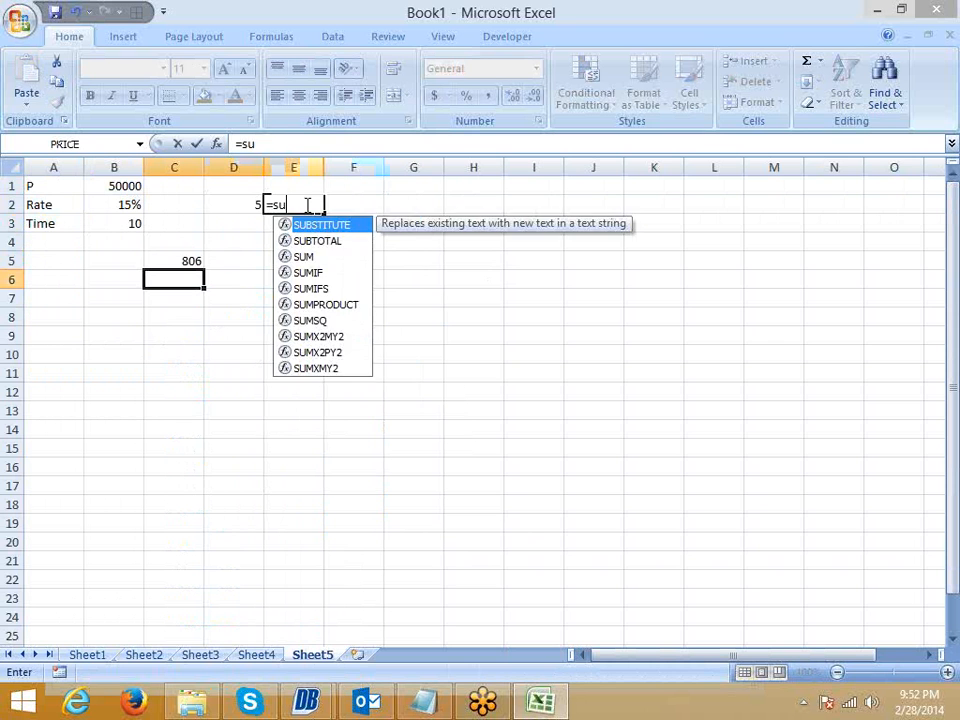
key("Tab")
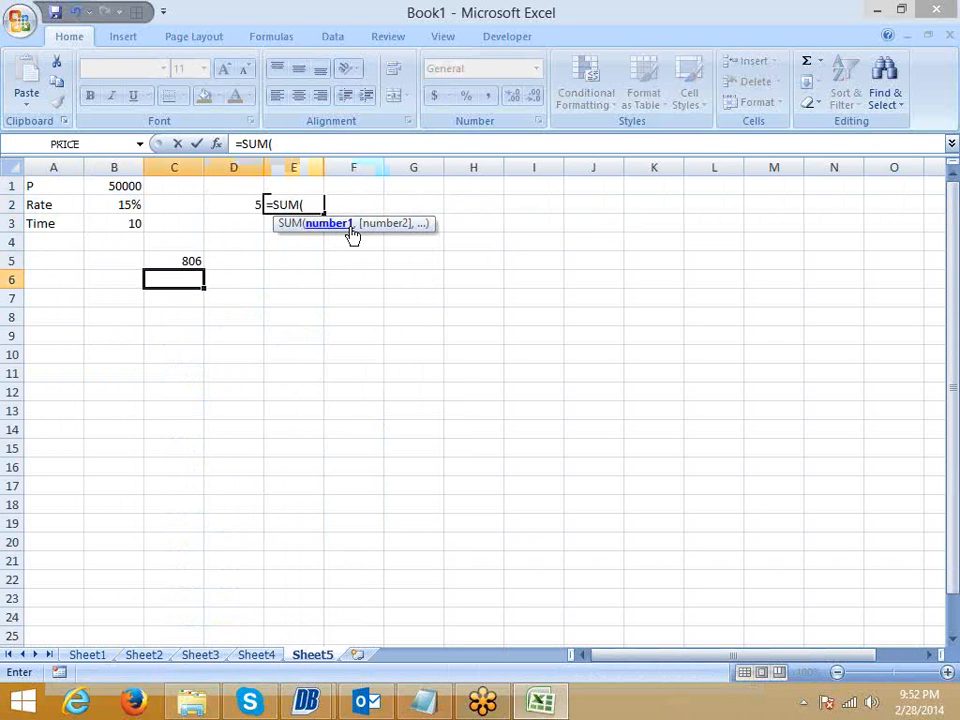
type("ip")
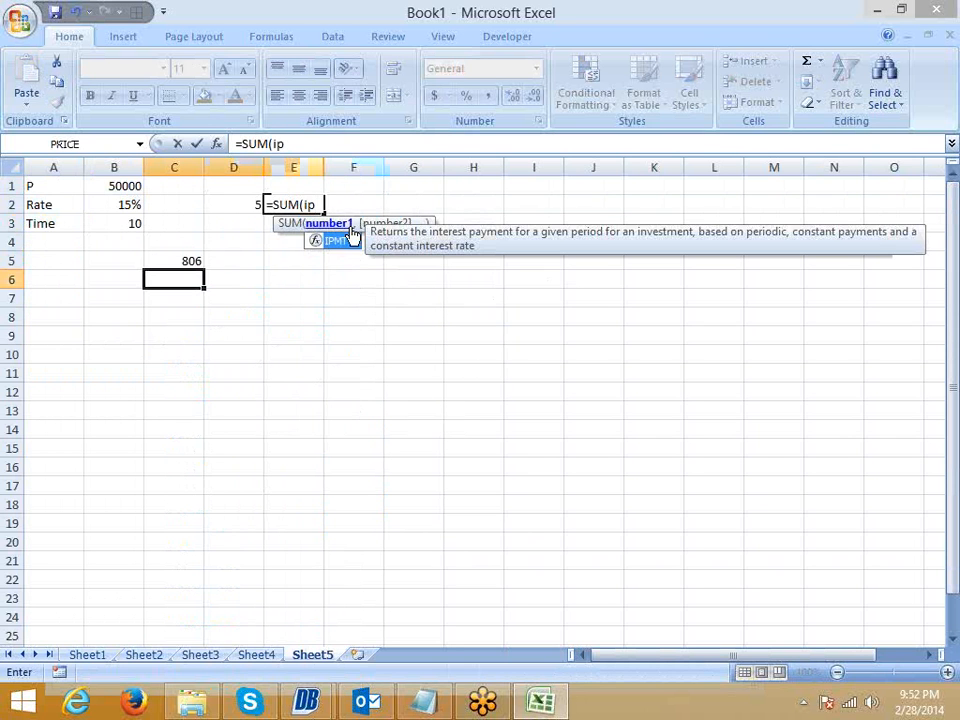
key("Tab")
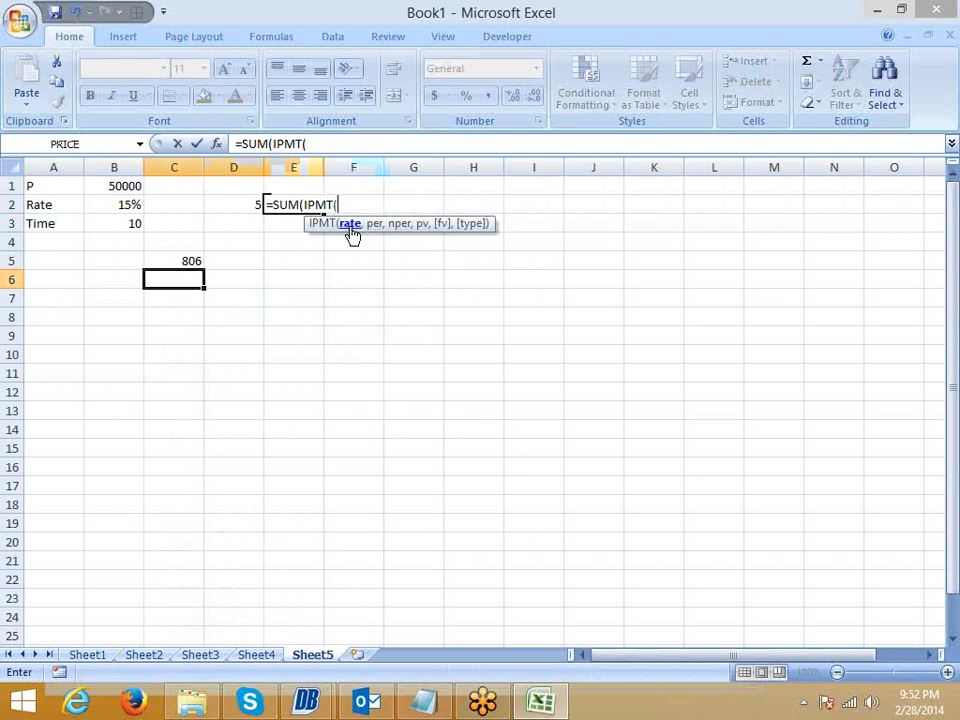
left_click(128, 200)
type("/1")
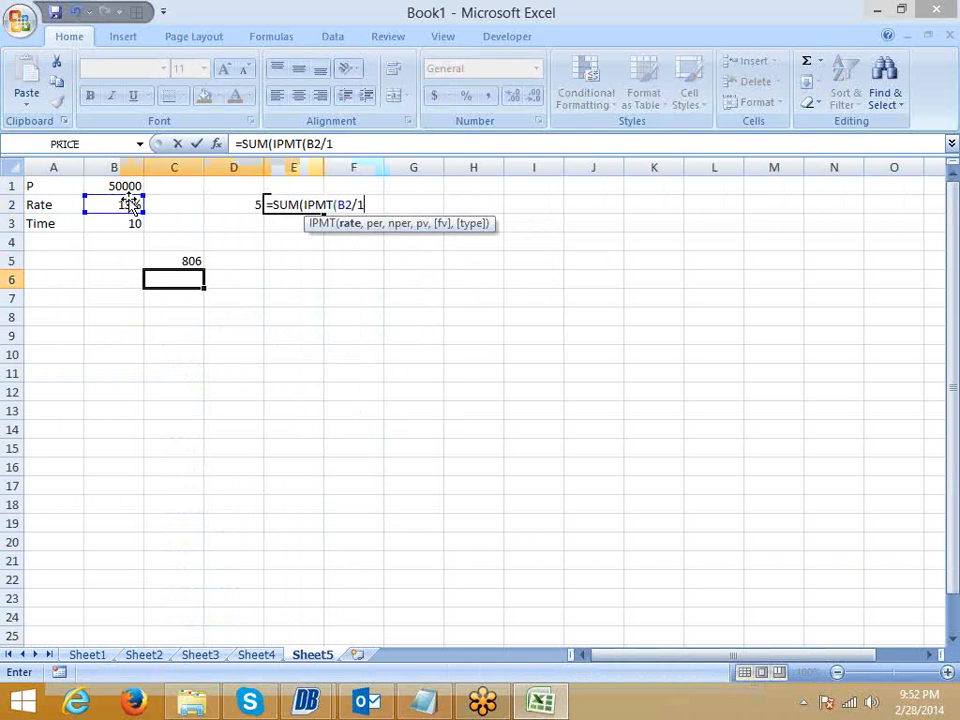
type("2")
type(",")
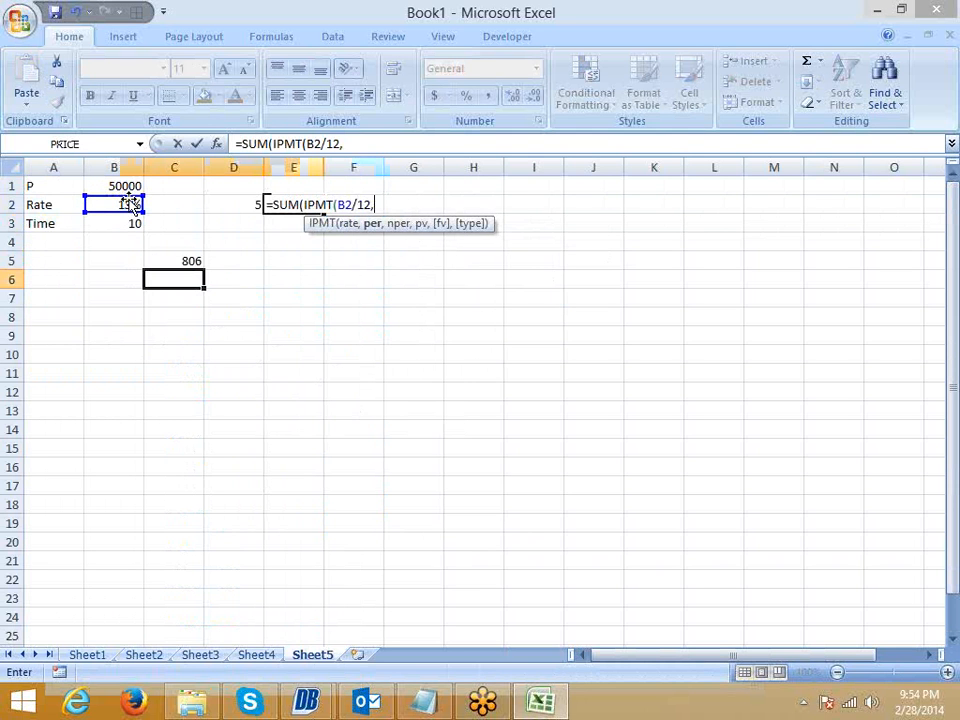
Supply the period argument of IPMT as the array constant {1;2;3;4;5}.
type("{")
type("1")
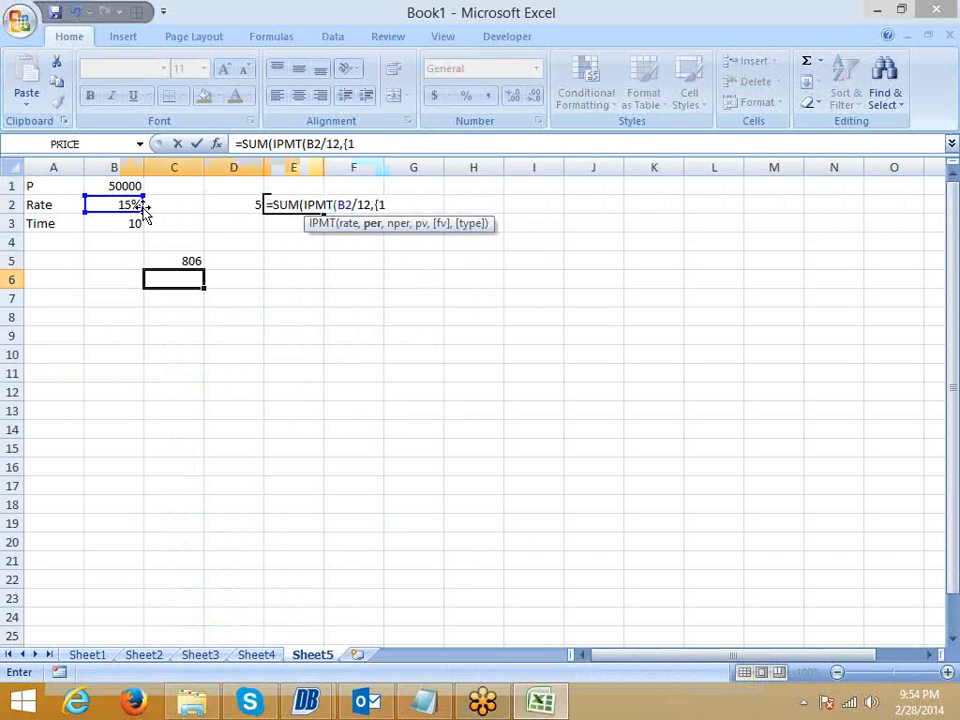
type(",2,3,5")
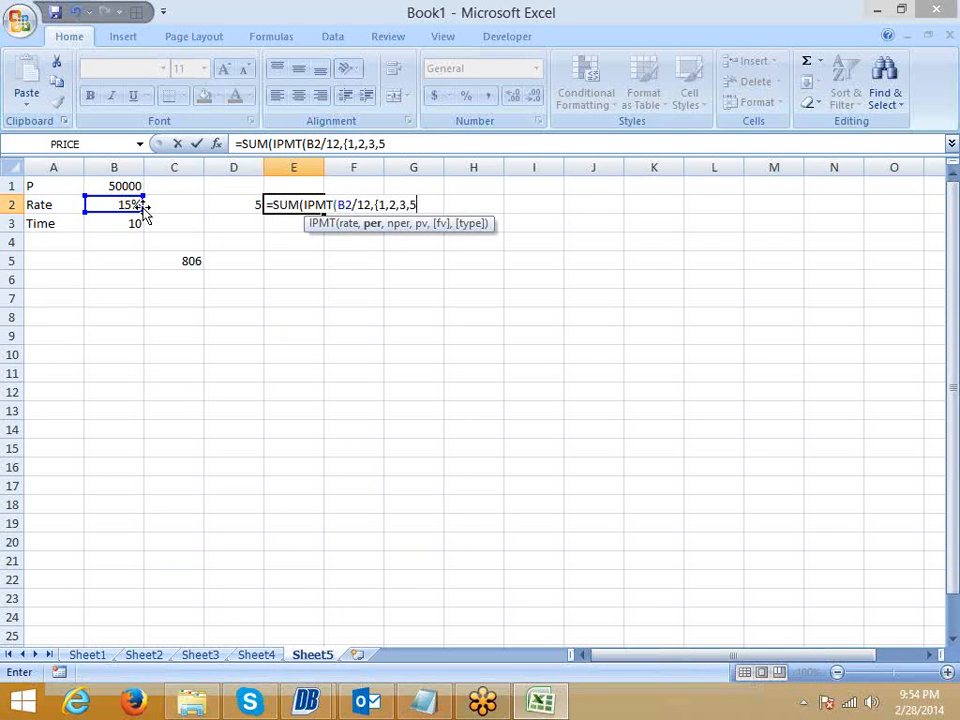
key("BackSpace")
key("BackSpace")
key("BackSpace")
key("BackSpace")
key("BackSpace")
key("BackSpace")
type(";2;3;4;5},")
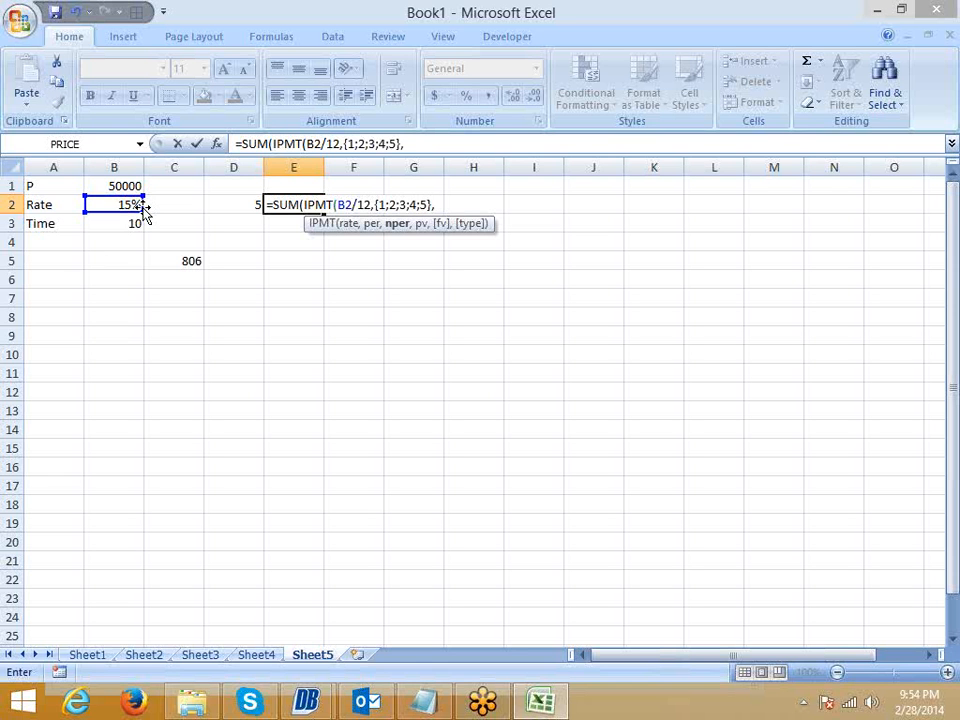
Complete the E2 formula with B3*12 as nper and B1 as pv, and enter it as an array formula.
left_click(133, 221)
type("*12")
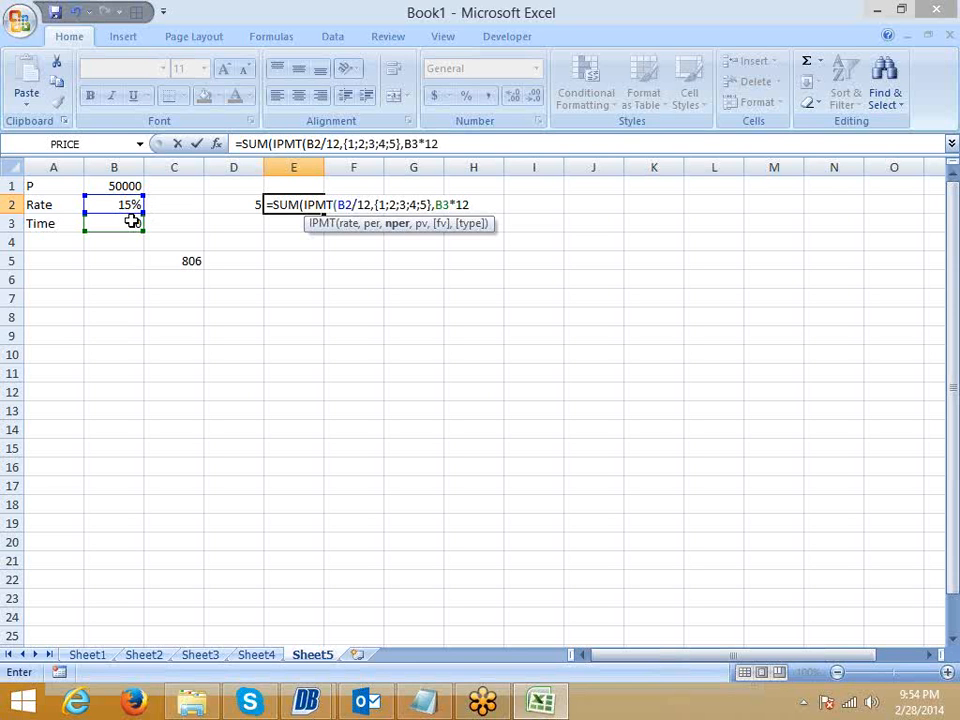
type(",")
left_click(122, 185)
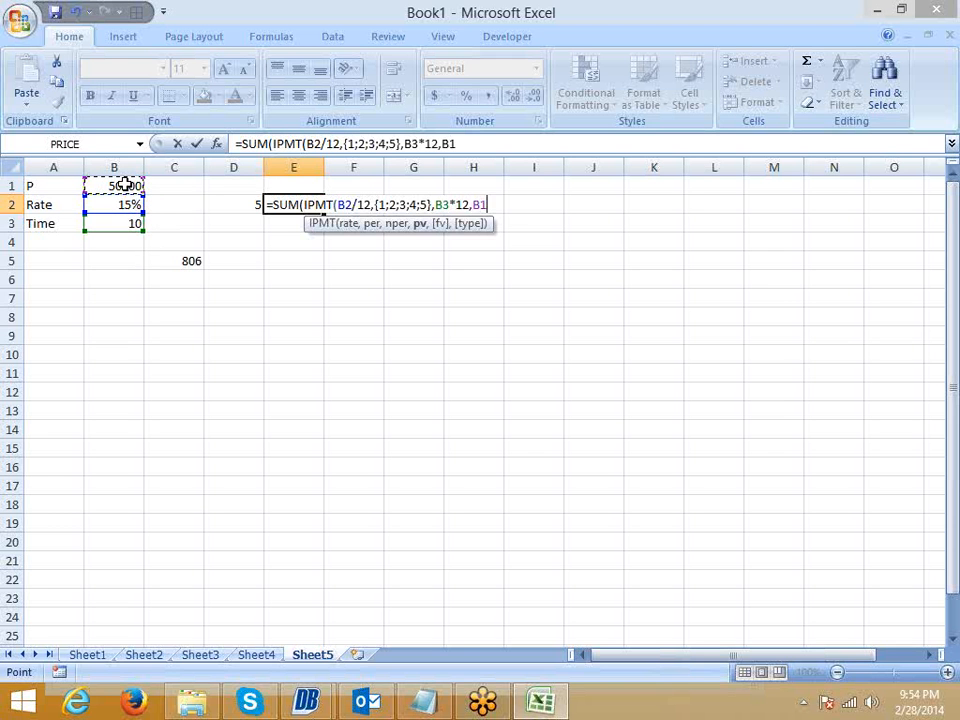
key("Return")
key("Return")
key("Up")
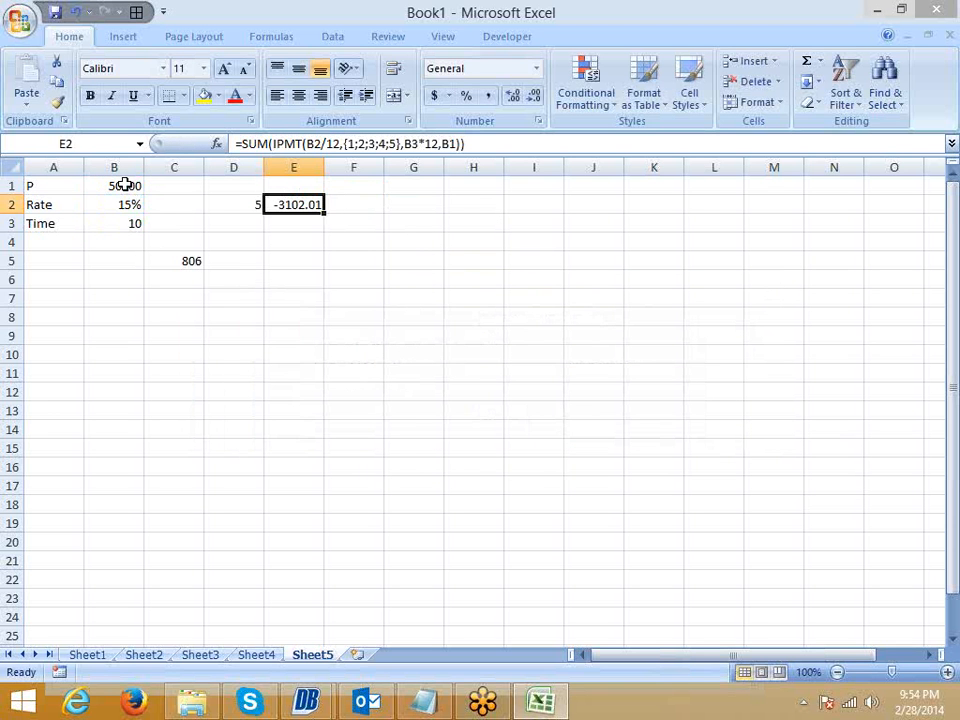
key("F2")
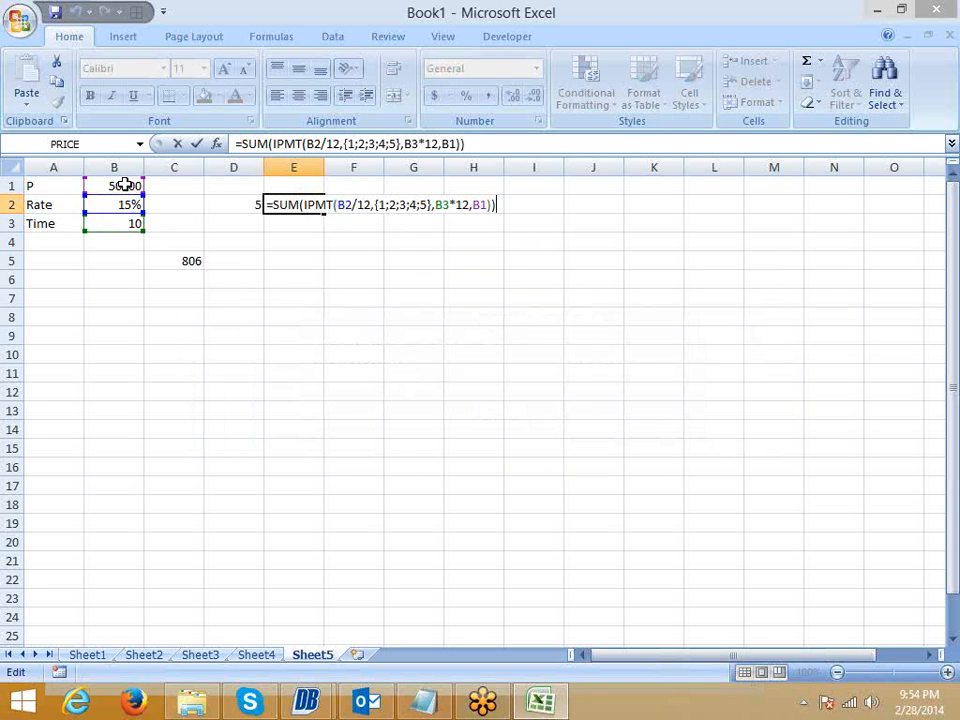
key("ctrl+shift+Return")
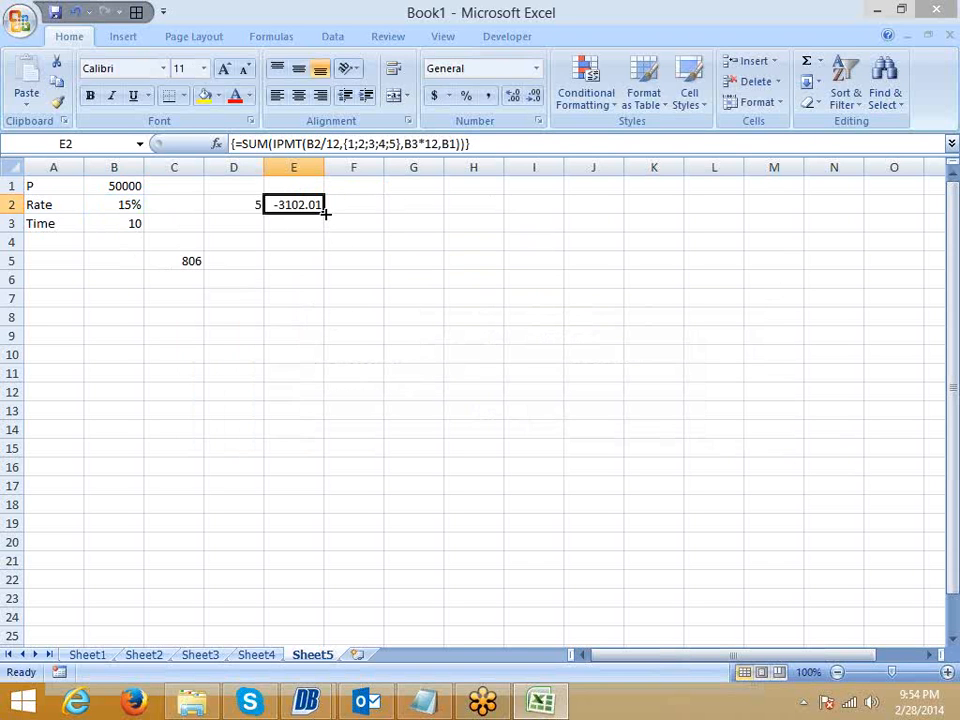
Copy the formula text from E2 and paste it into F2.
left_click_drag(489, 146, 80, 127)
key("ctrl+c")
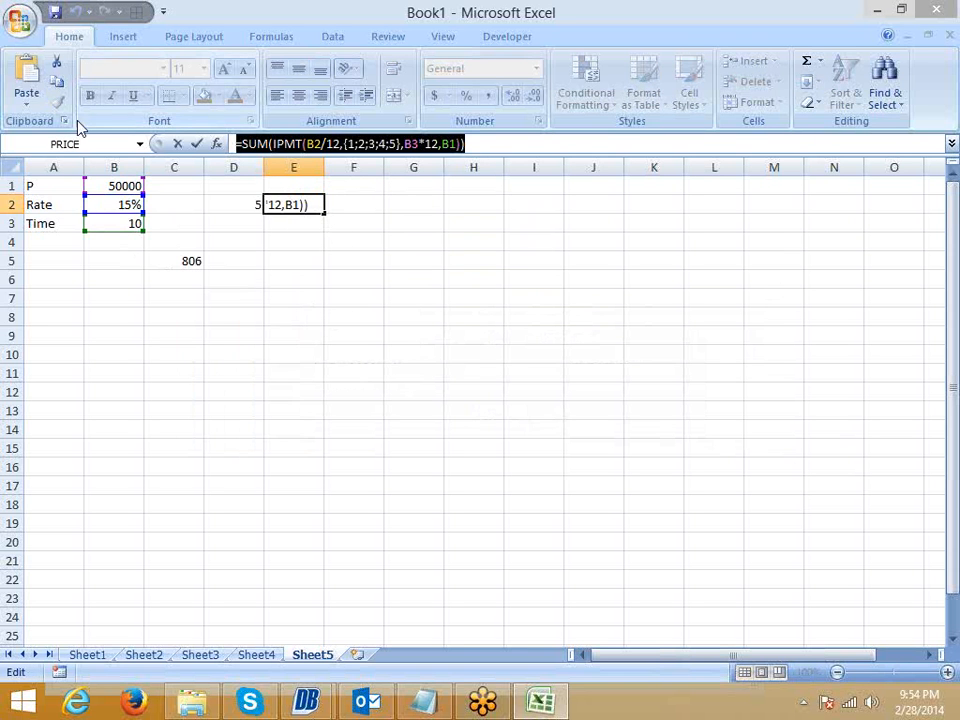
key("ctrl+shift+Return")
left_click(349, 202)
type("=")
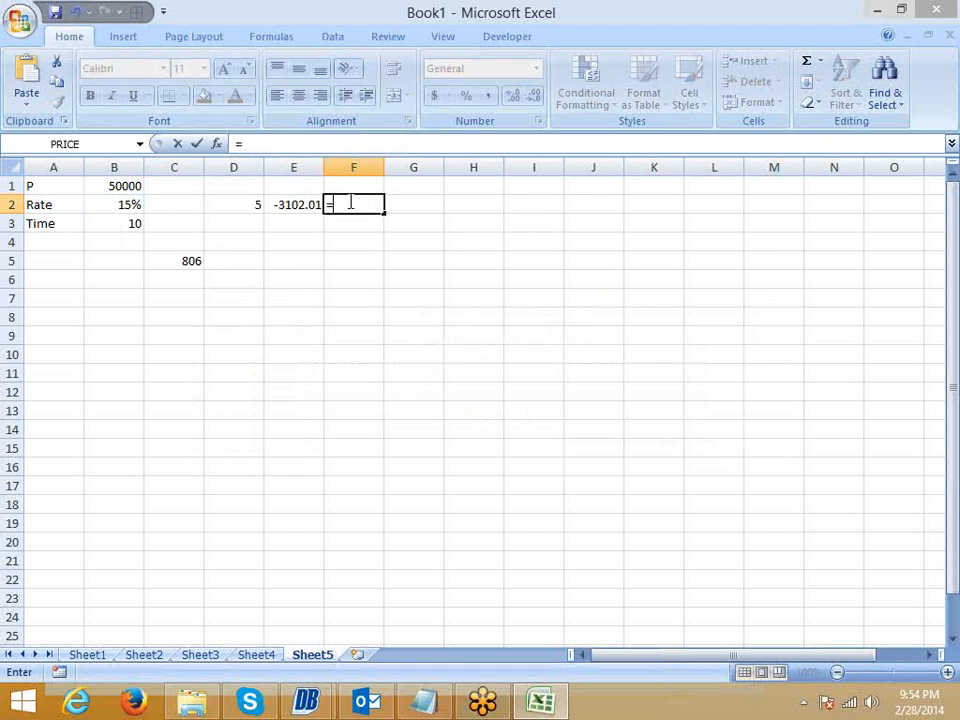
key("ctrl+v")
Change IPMT to PPMT in the F2 formula and enter it as an array formula.
left_click(285, 145)
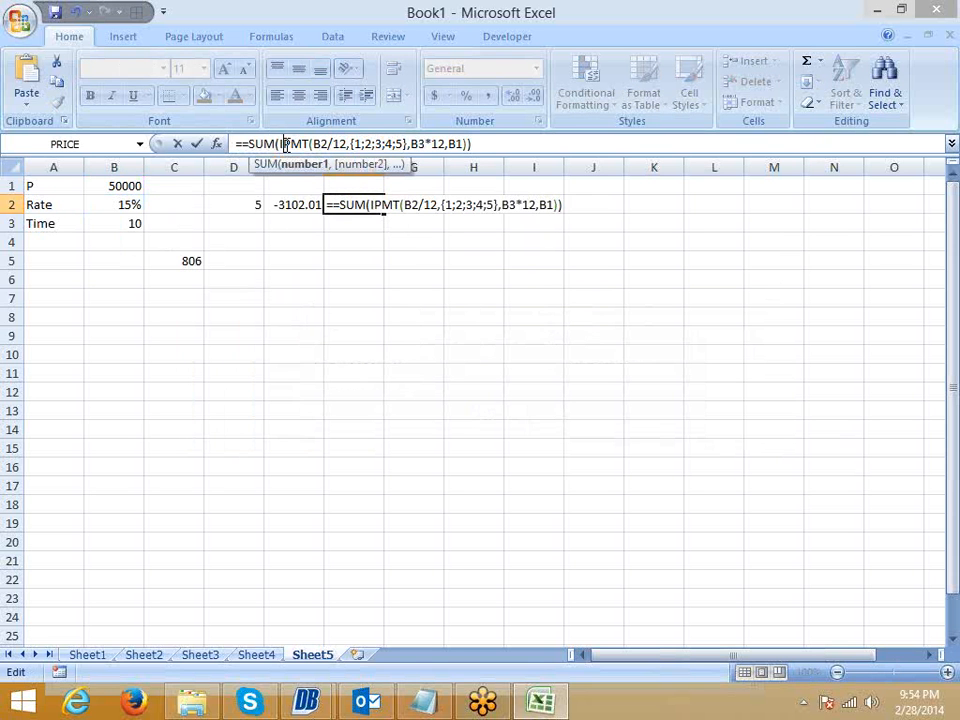
key("BackSpace")
type("p")
key("Escape")
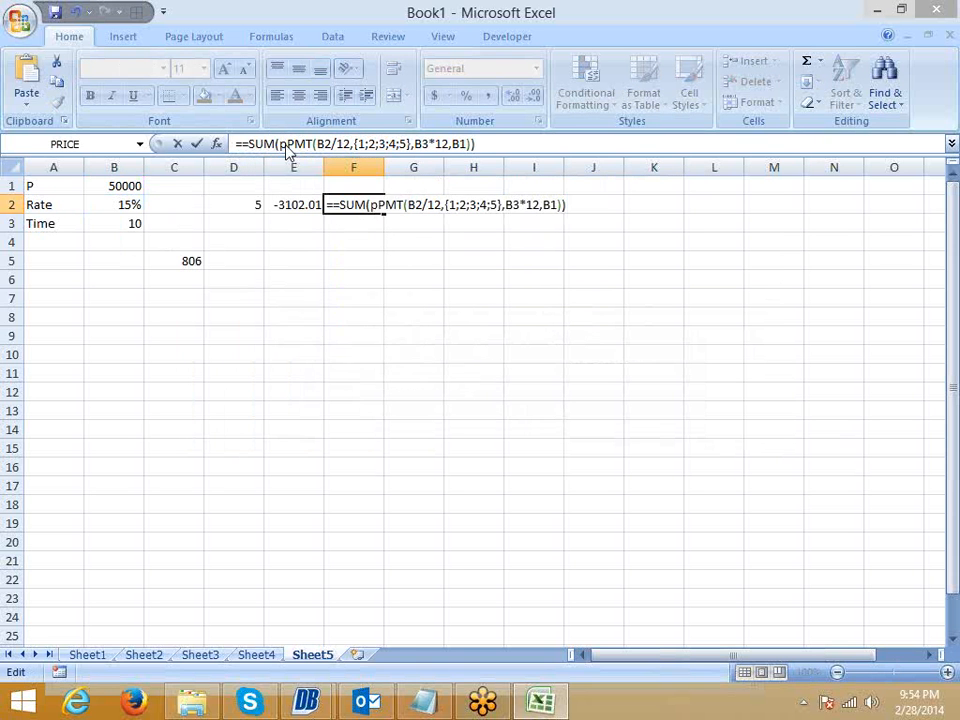
key("Return")
key("Return")
key("Up")
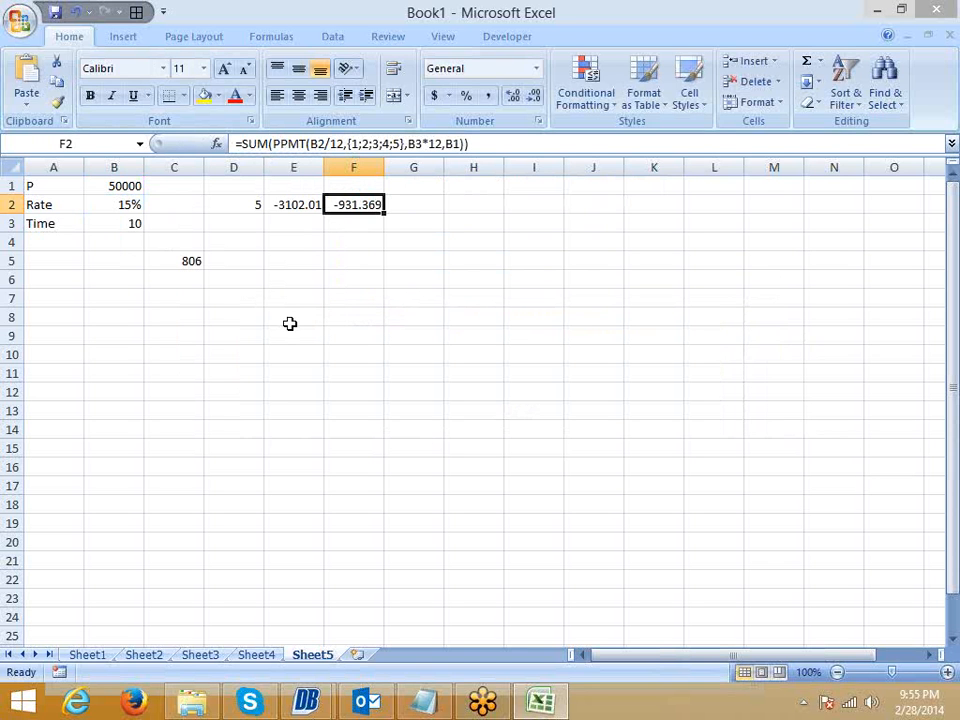
key("F2")
key("ctrl+shift+Return")
Check the sum of the first five interest amounts, C1:C5, in the Sheet2 repayment schedule.
left_click(148, 655)
scroll(180, 290, "up", 6)
left_click(157, 261)
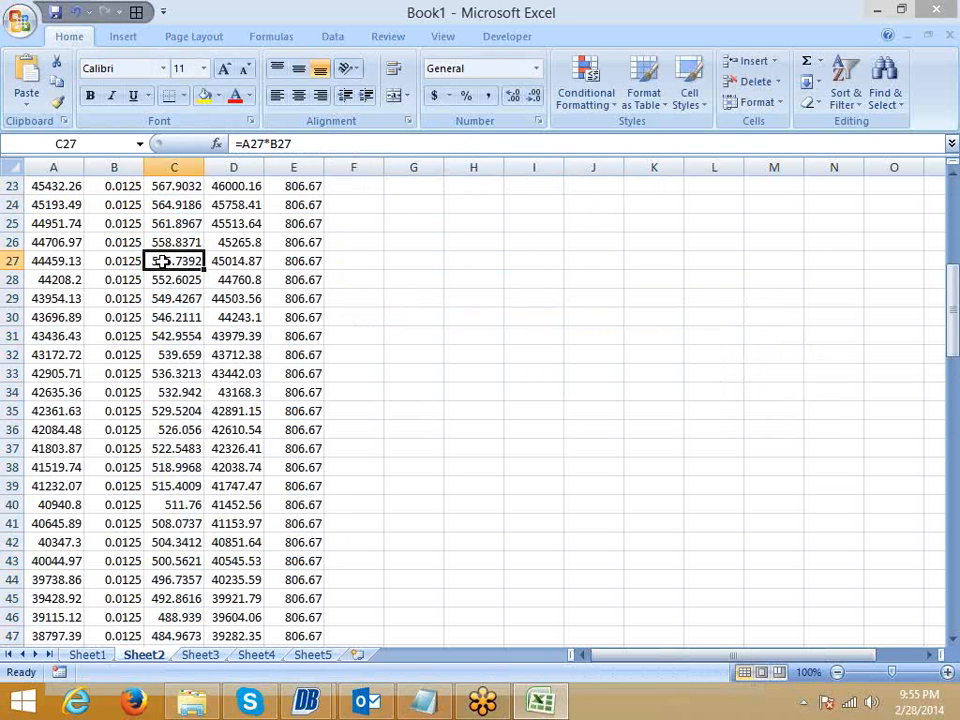
key("ctrl+Up")
key("Down")
key("Up")
key("shift+Down")
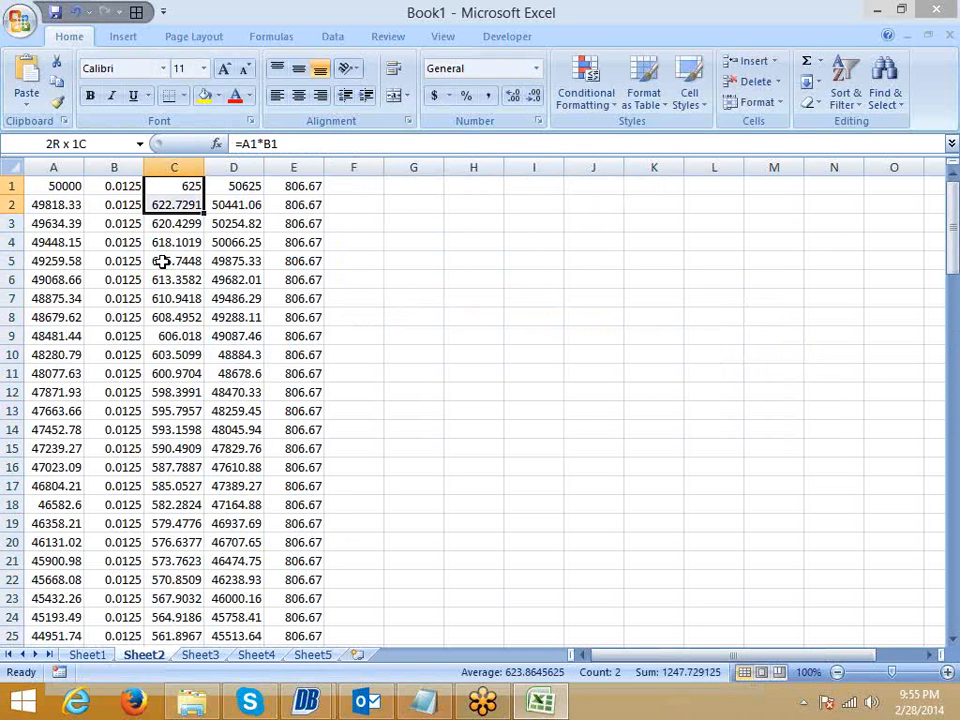
key("shift+Down")
key("shift+Down")
key("shift+Down")
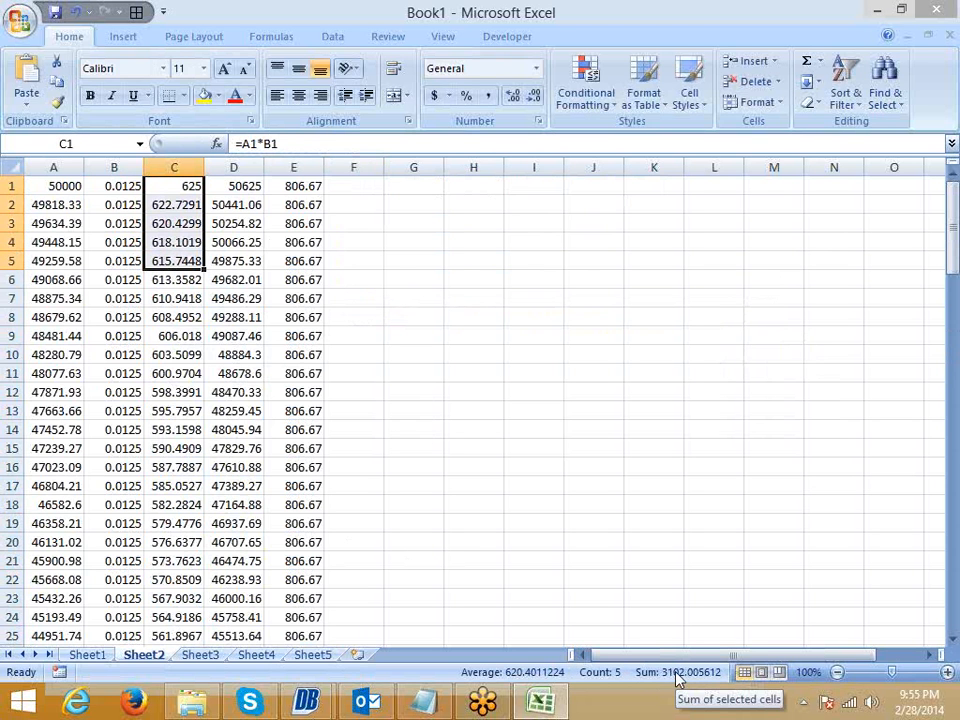
Return to Sheet5 and review the interest formula in E2 and the principal formula in F2.
left_click(103, 656)
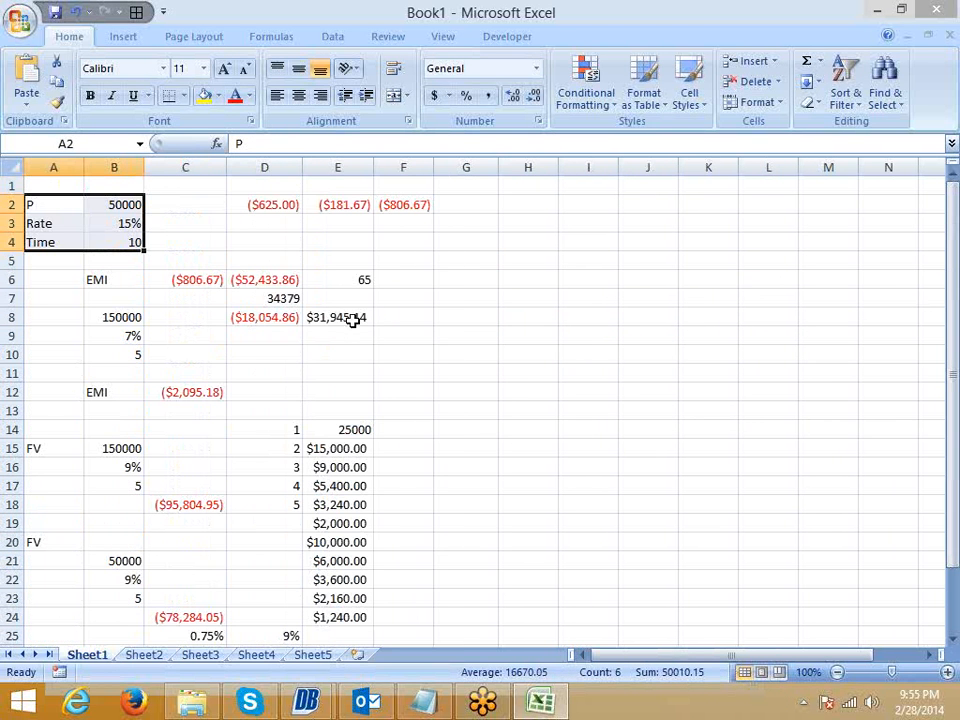
left_click(315, 655)
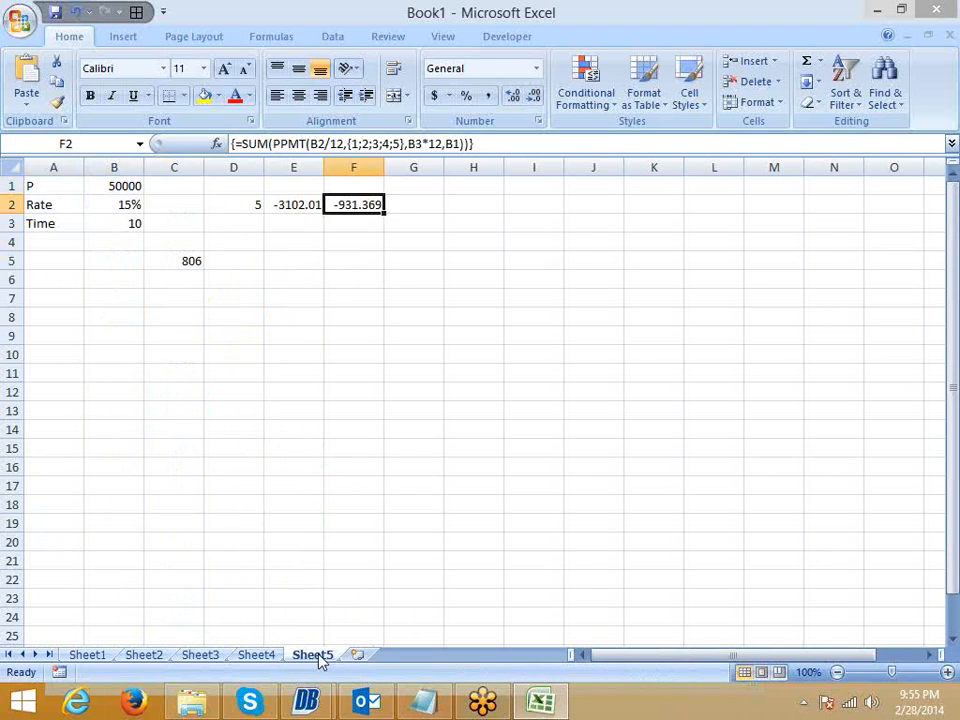
left_click(300, 205)
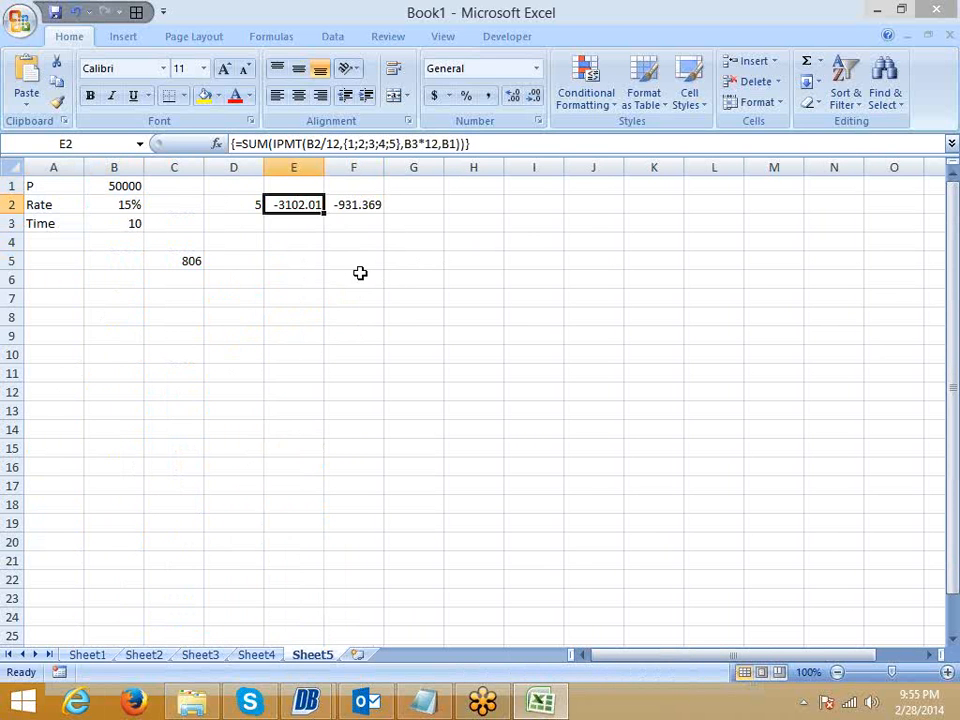
left_click(348, 206)
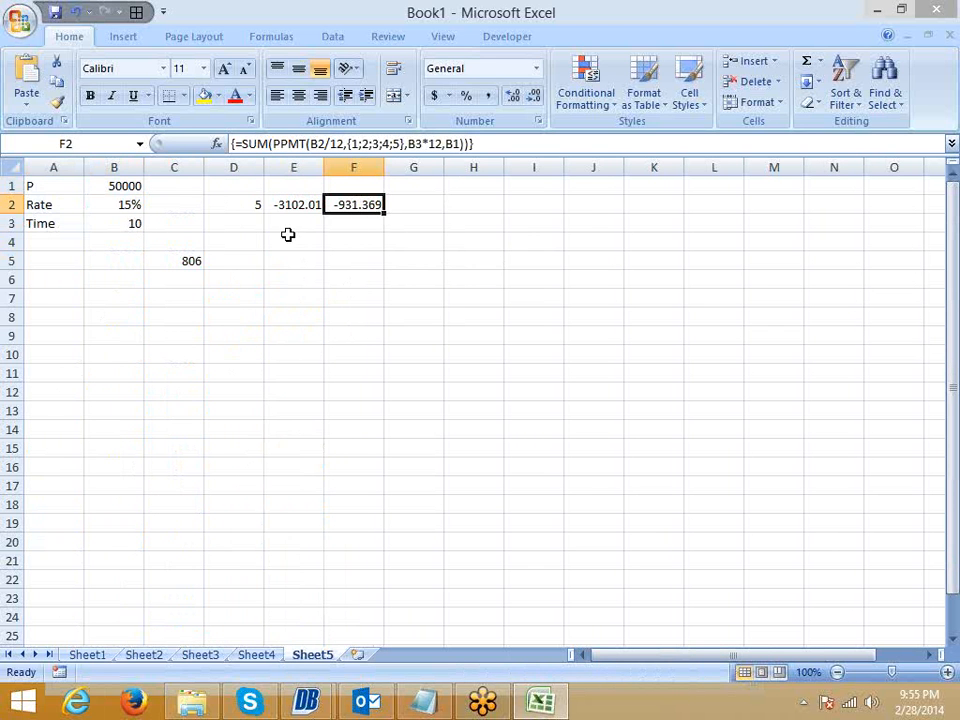
left_click(299, 204)
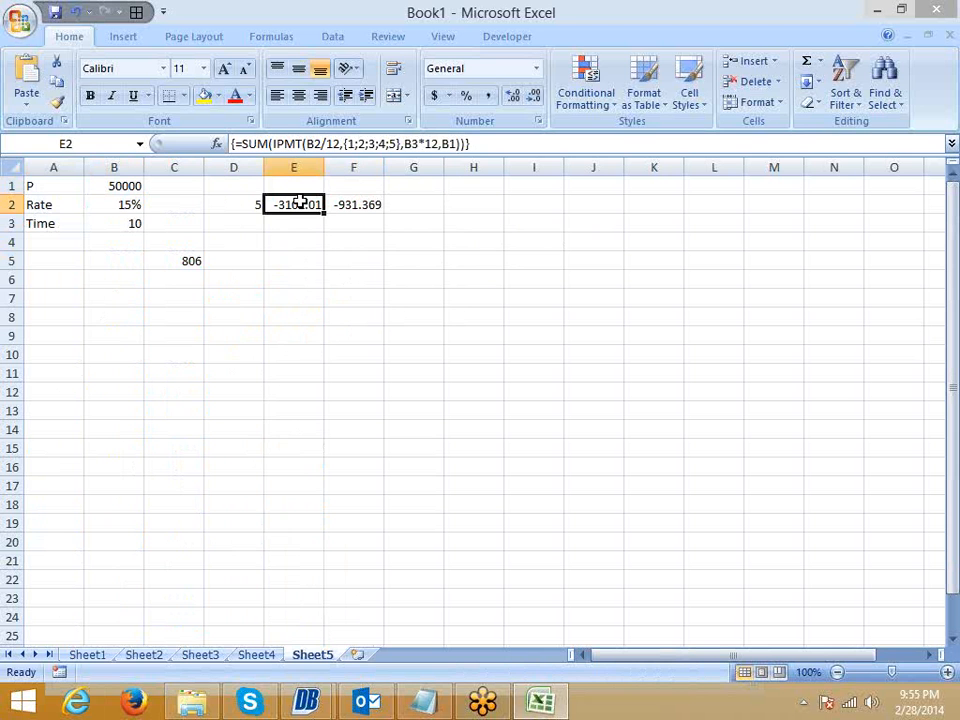
Enter 65 in D3 as another number of EMIs.
left_click(245, 224)
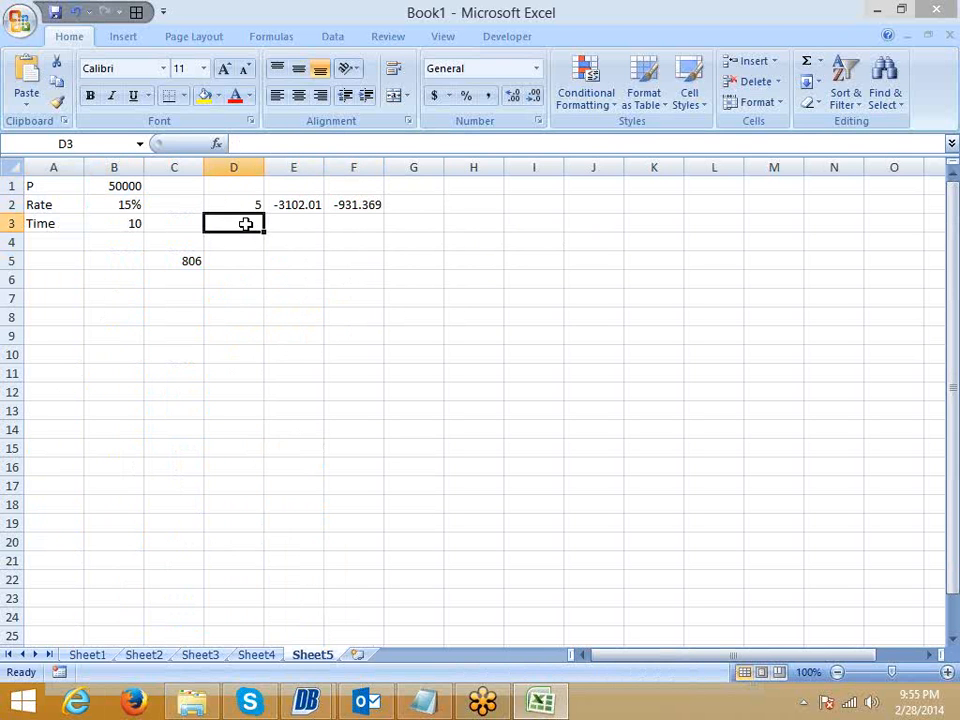
type("65")
key("Return")
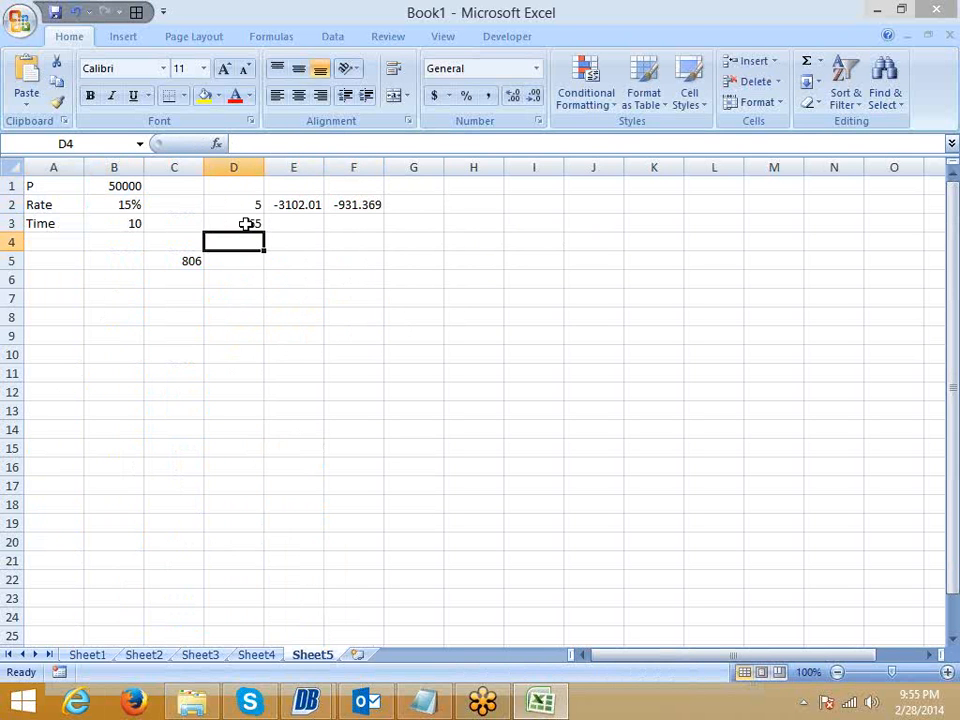
key("Up")
key("Up")
key("Right")
key("Up")
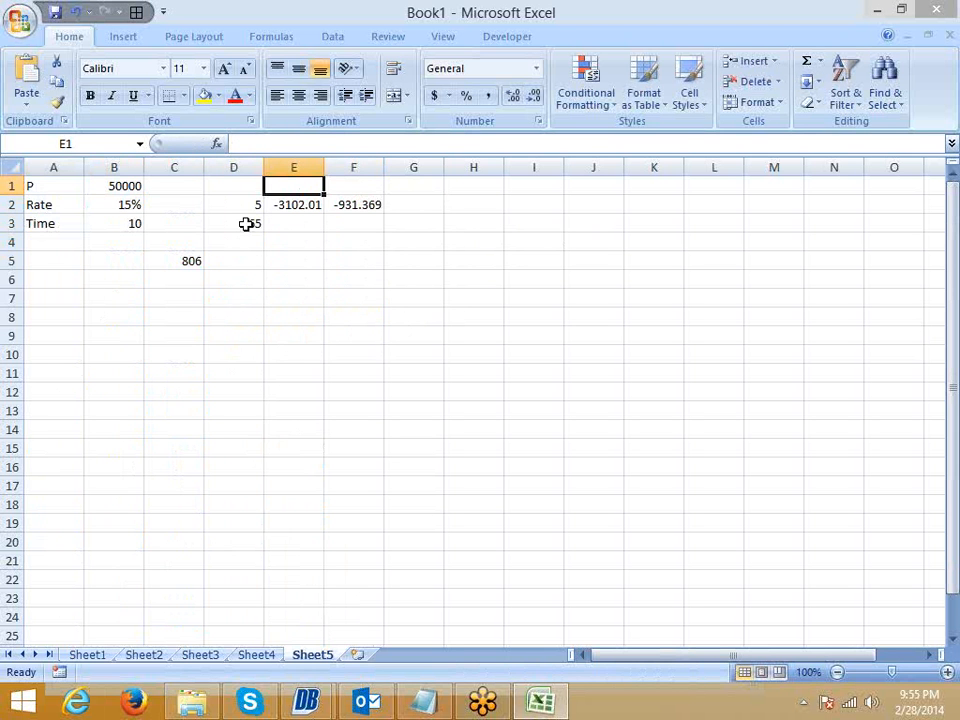
Evaluate the E2 interest array formula step by step through to its final result, and close the evaluation.
left_click(293, 203)
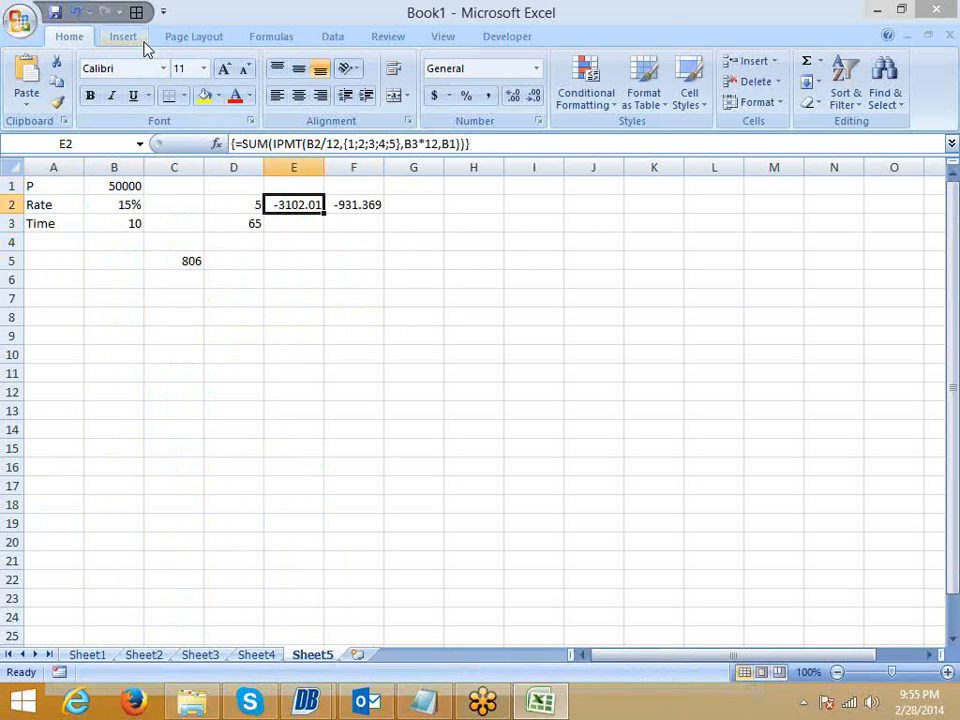
left_click(283, 38)
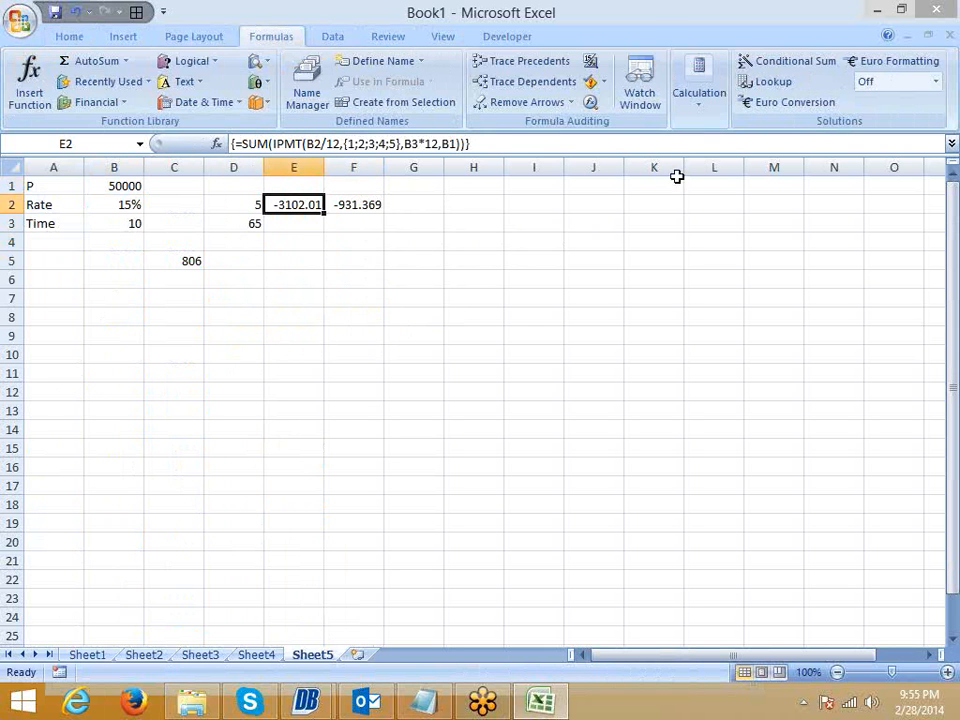
left_click(590, 102)
left_click_drag(533, 133, 681, 206)
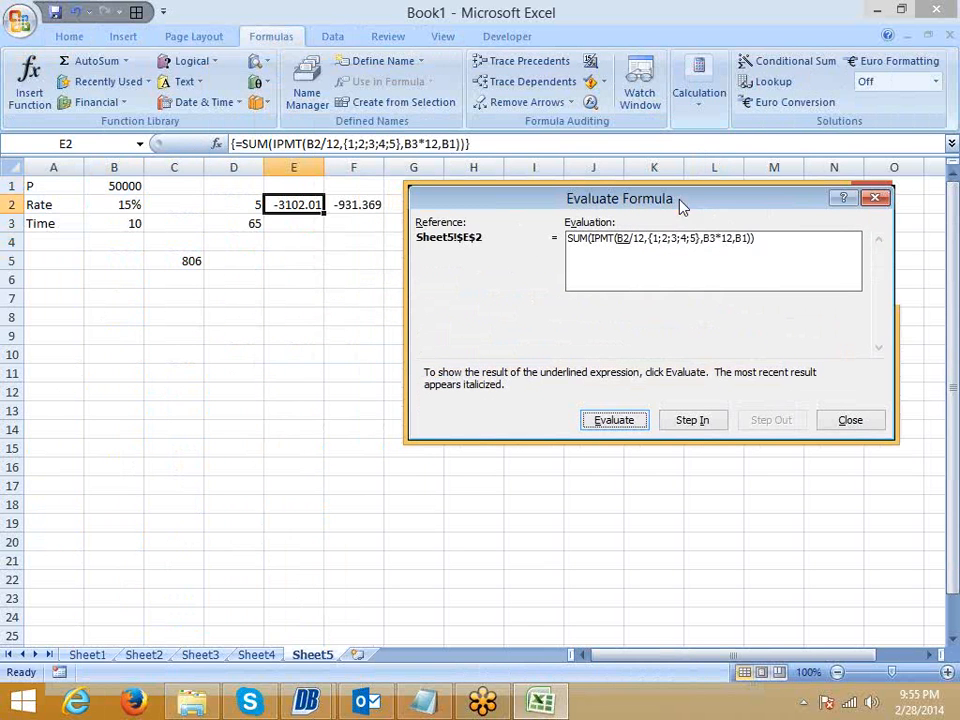
left_click(617, 424)
left_click(617, 421)
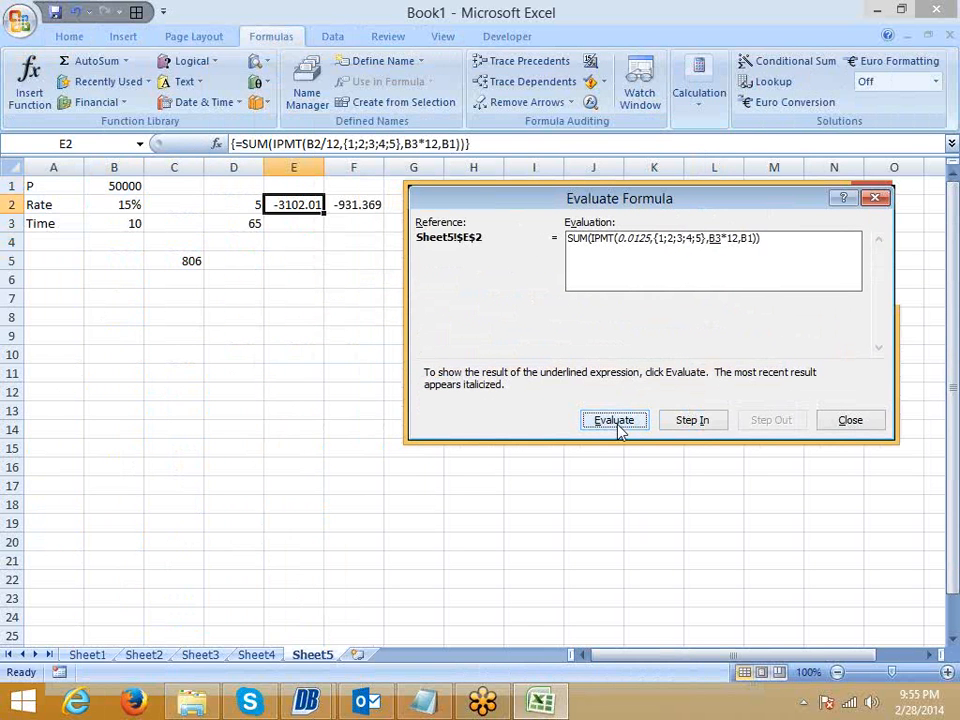
left_click(617, 421)
left_click(617, 421)
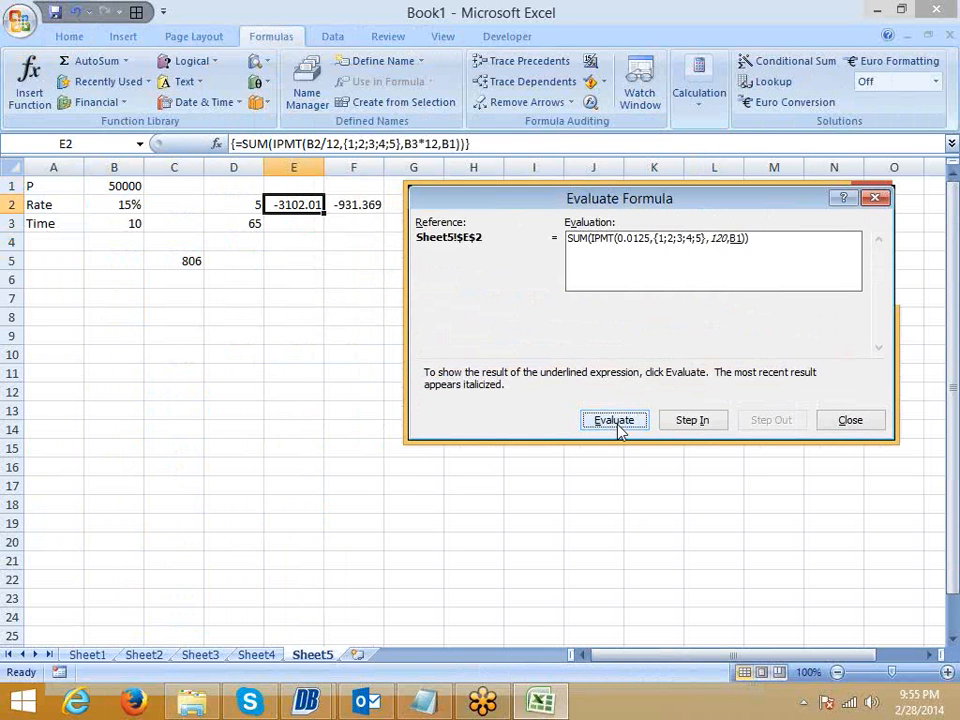
left_click(617, 421)
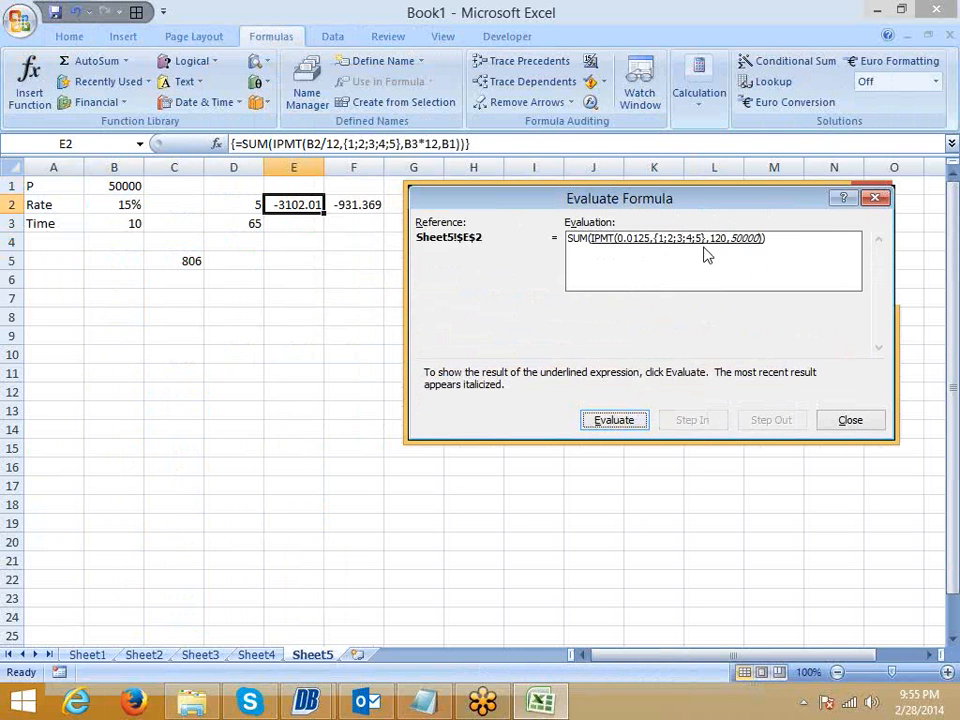
left_click(630, 425)
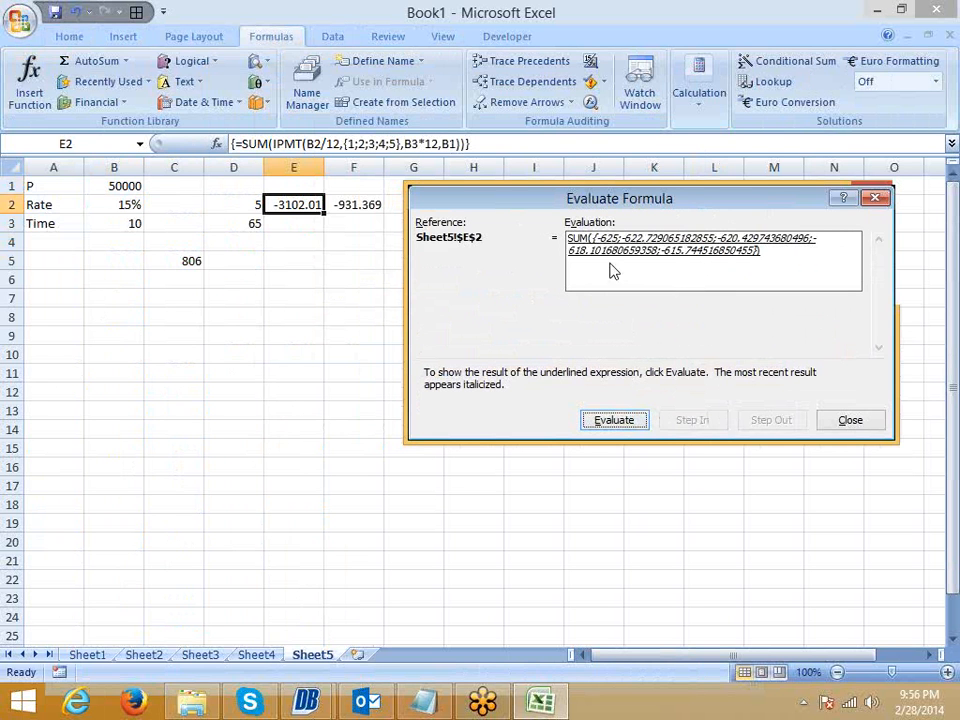
left_click(612, 420)
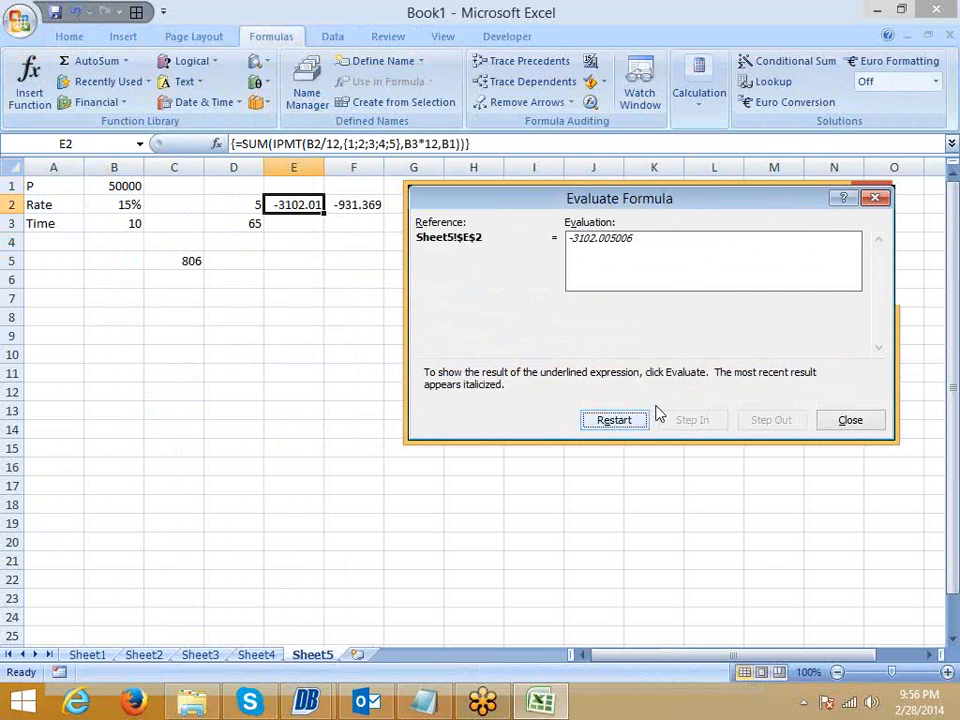
left_click(862, 425)
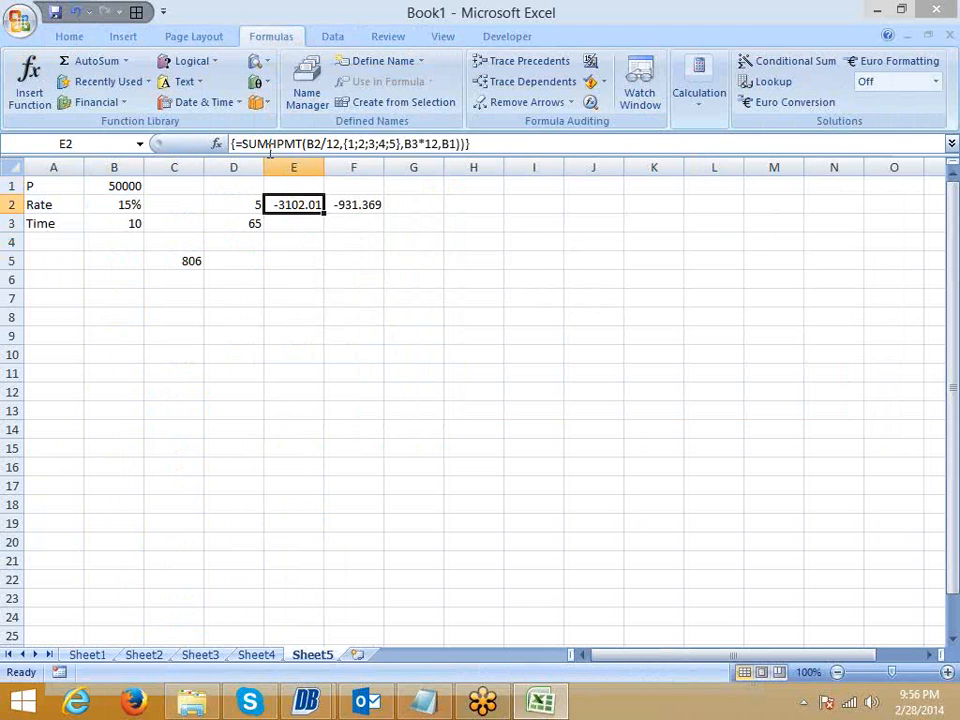
Start a SUM formula in E3 for the interest on 65 EMIs.
key("Down")
type("=")
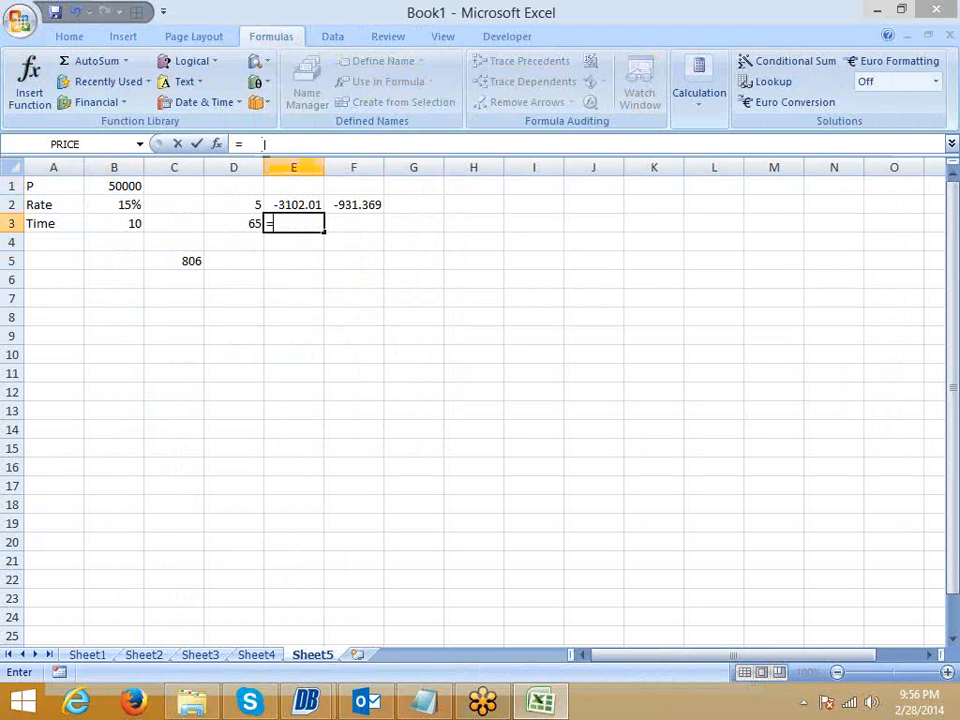
type("sum")
key("Tab")
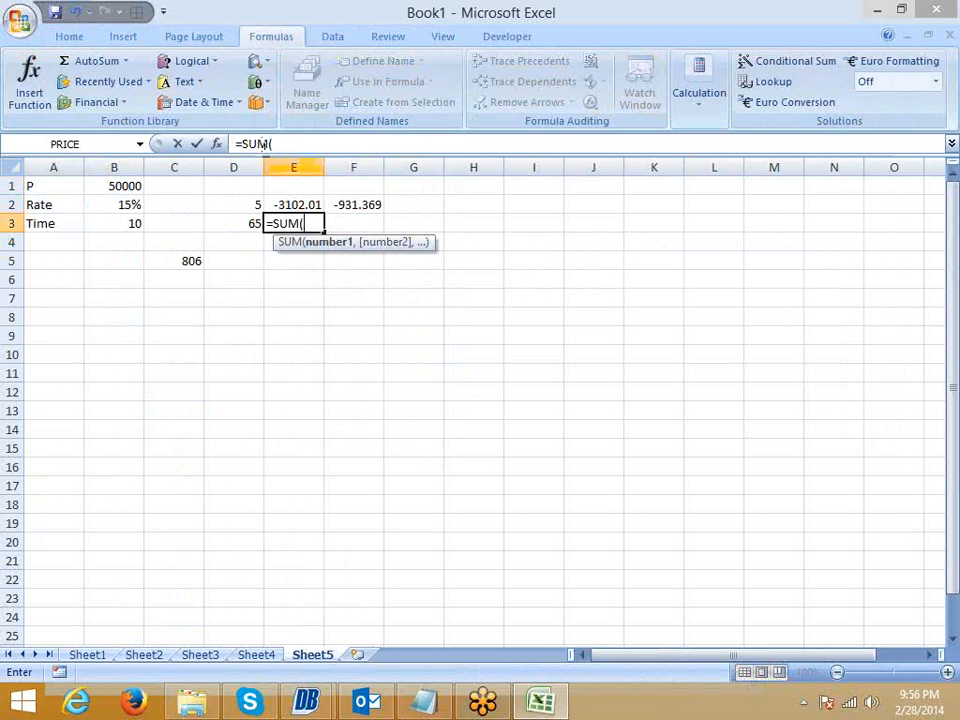
type("pmt")
key("Tab")
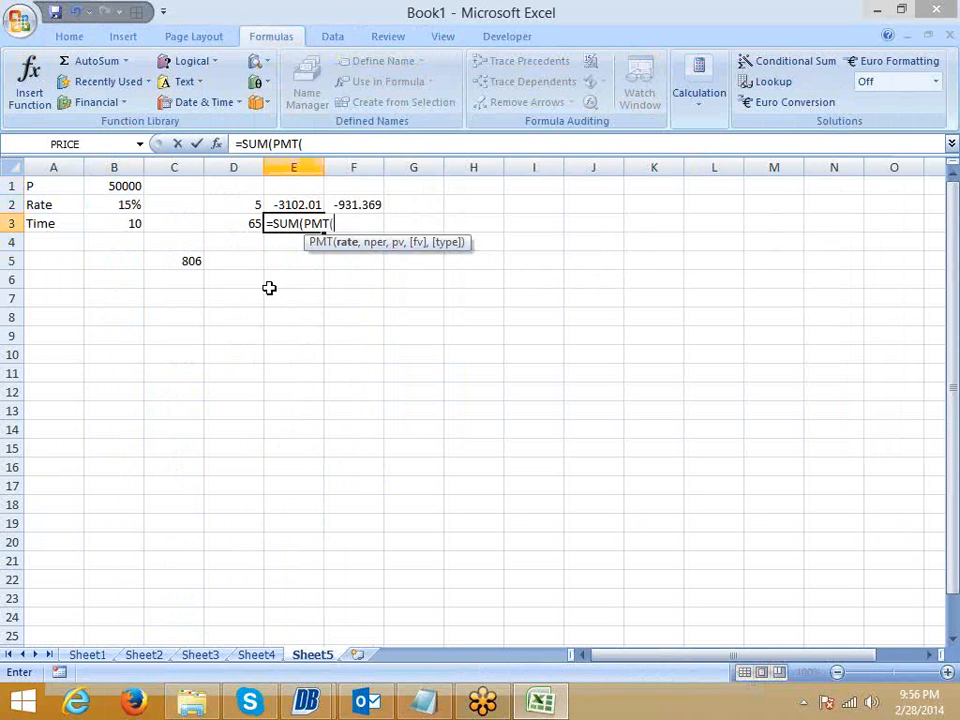
key("BackSpace")
key("BackSpace")
key("BackSpace")
key("BackSpace")
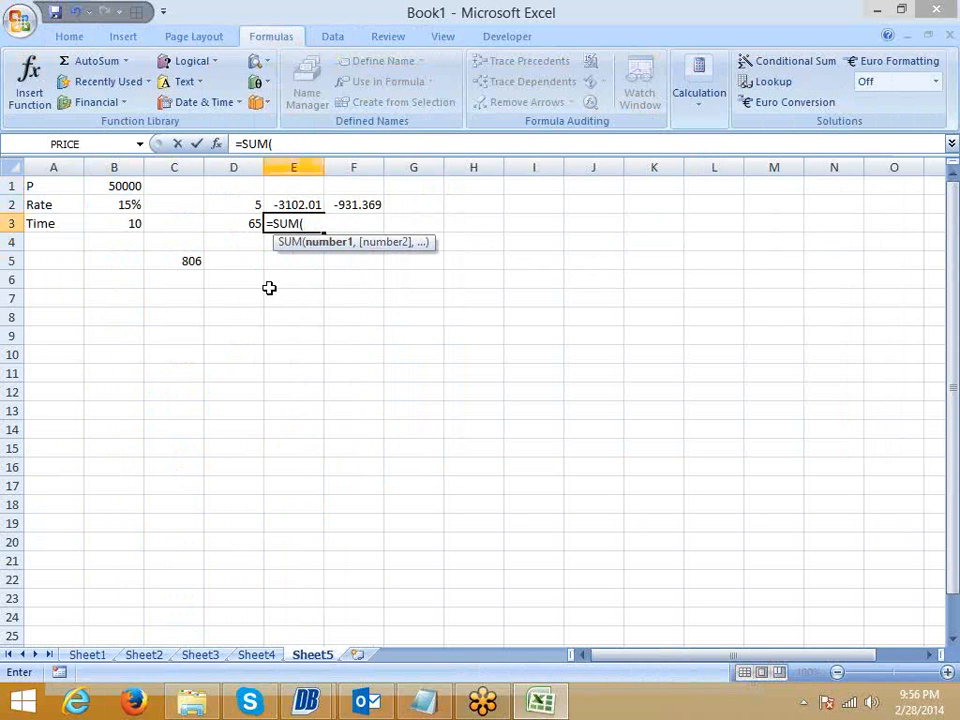
Nest IPMT inside the E3 SUM, with rate B2/12 and ROW(1:65) as the period argument.
type("ip")
key("Tab")
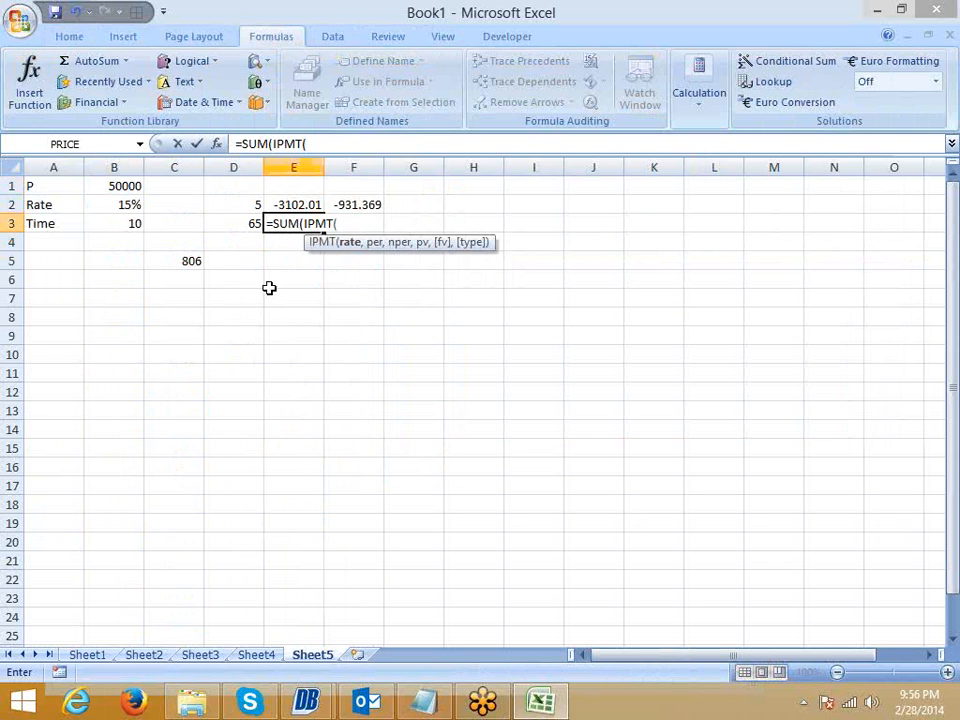
left_click(115, 206)
type("/12,")
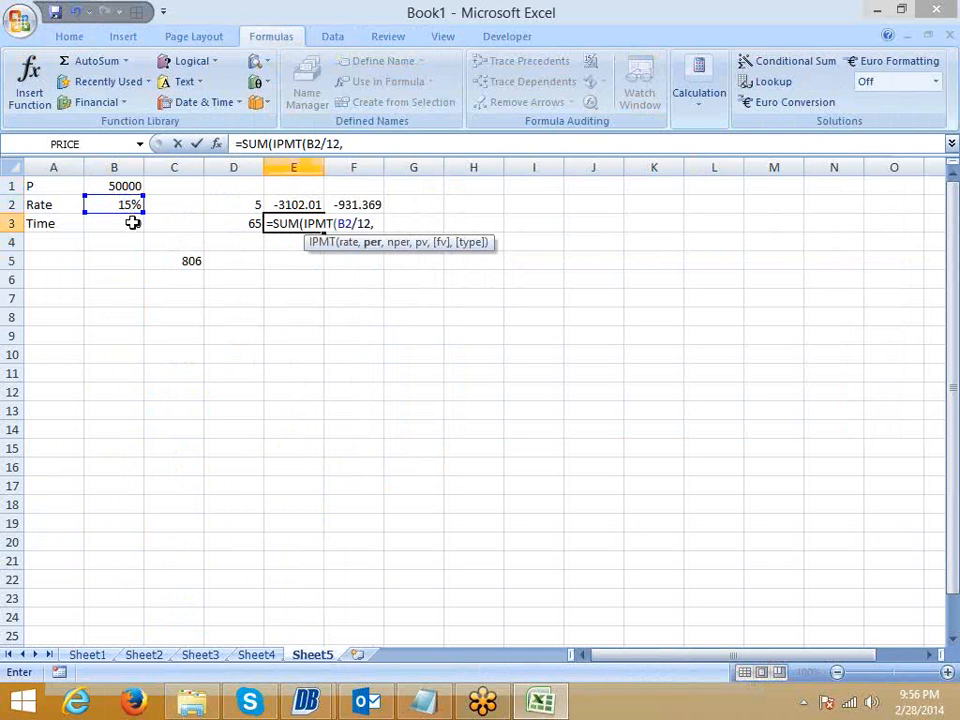
type("re")
key("BackSpace")
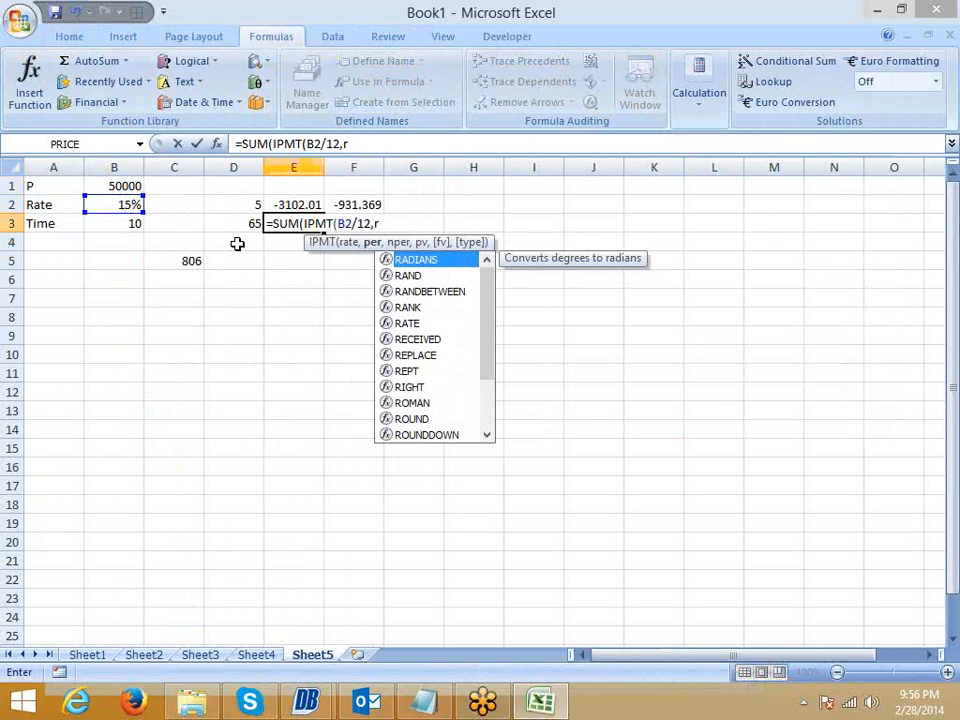
type("ow")
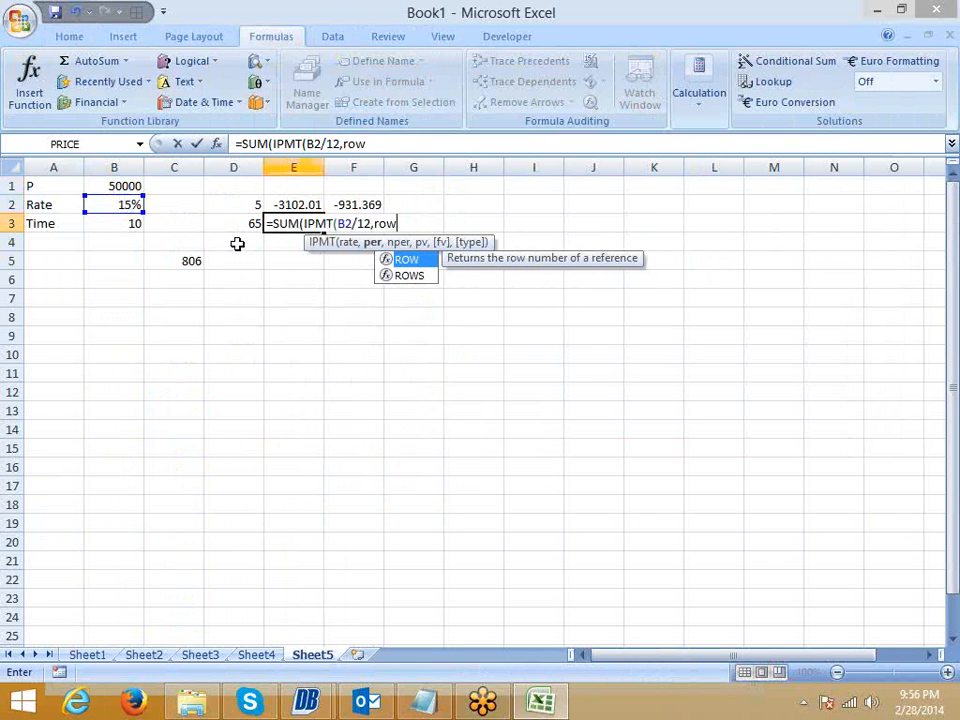
key("Tab")
type("1:")
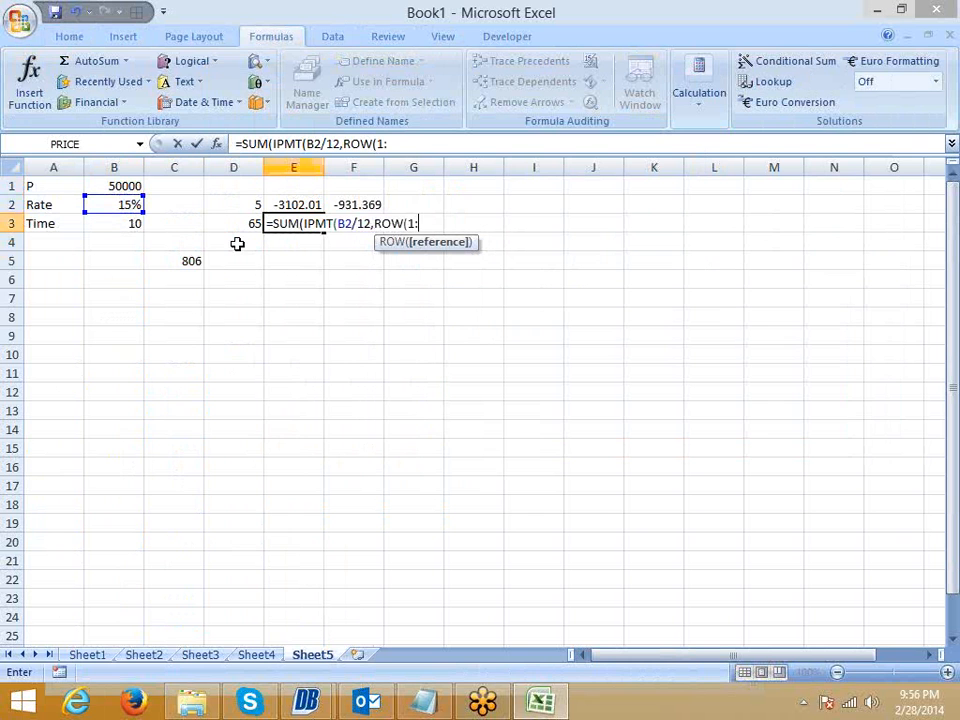
type("65),")
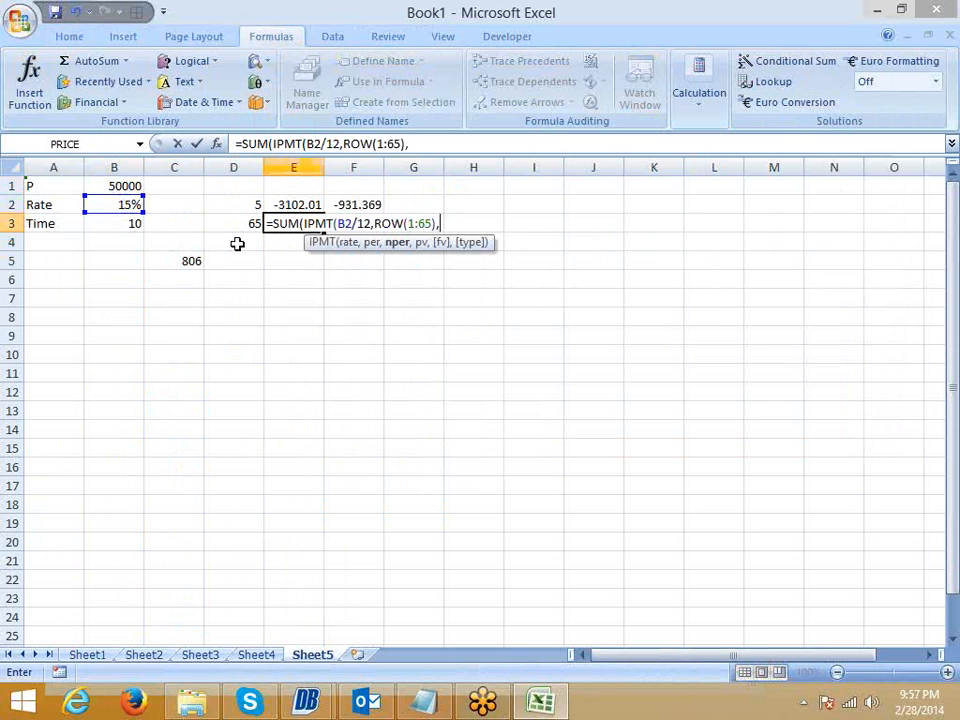
Complete the E3 formula with B3*12 as the number of periods and B1 as the present value, accepting the proposed correction.
left_click(132, 223)
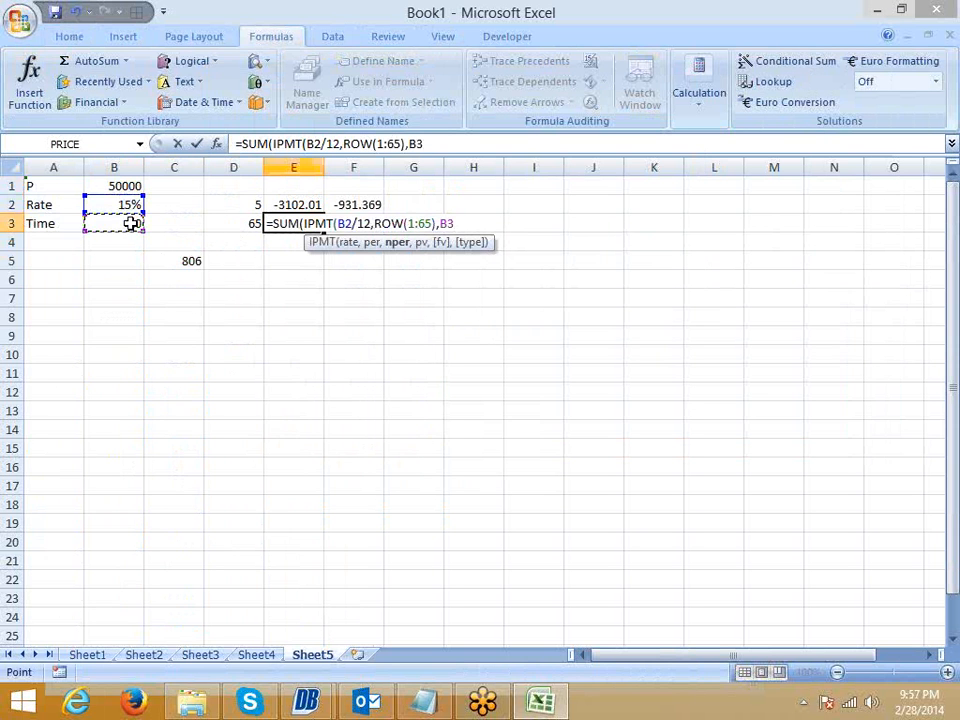
type("*12,")
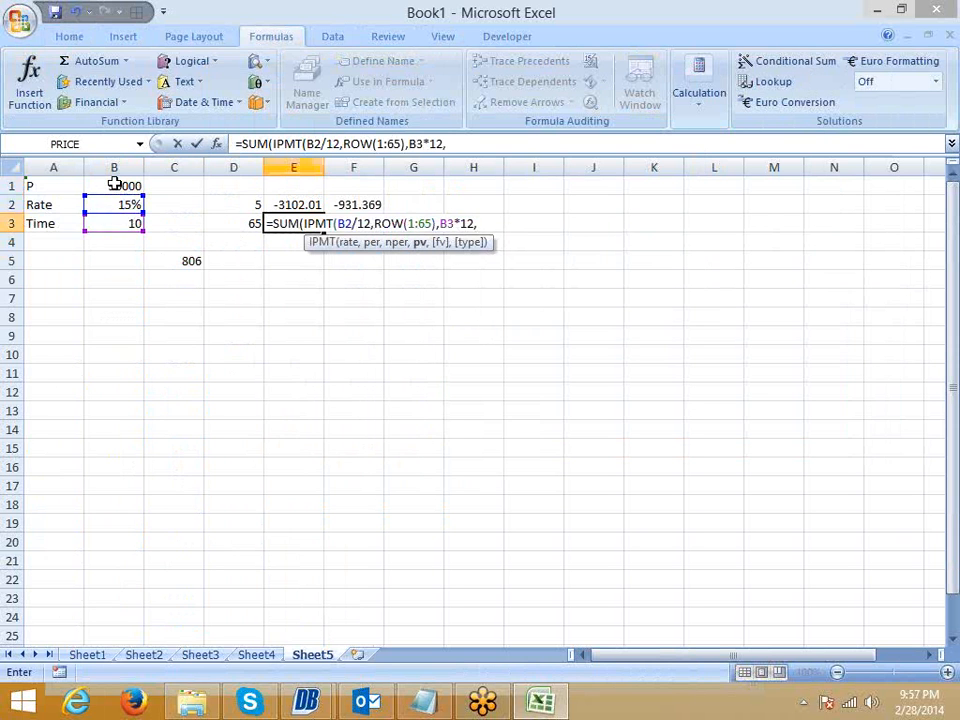
left_click(115, 185)
key("Return")
key("Return")
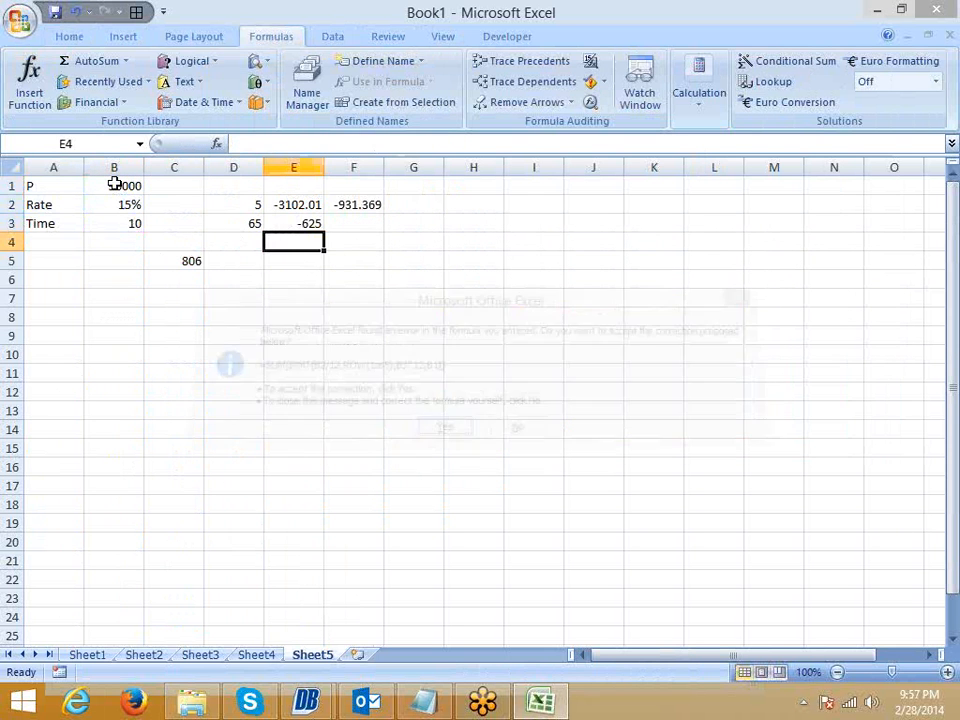
Re-enter the E3 formula =SUM(IPMT(B2/12,ROW(1:65),B3*12,B1)) as an array formula.
key("Up")
key("F2")
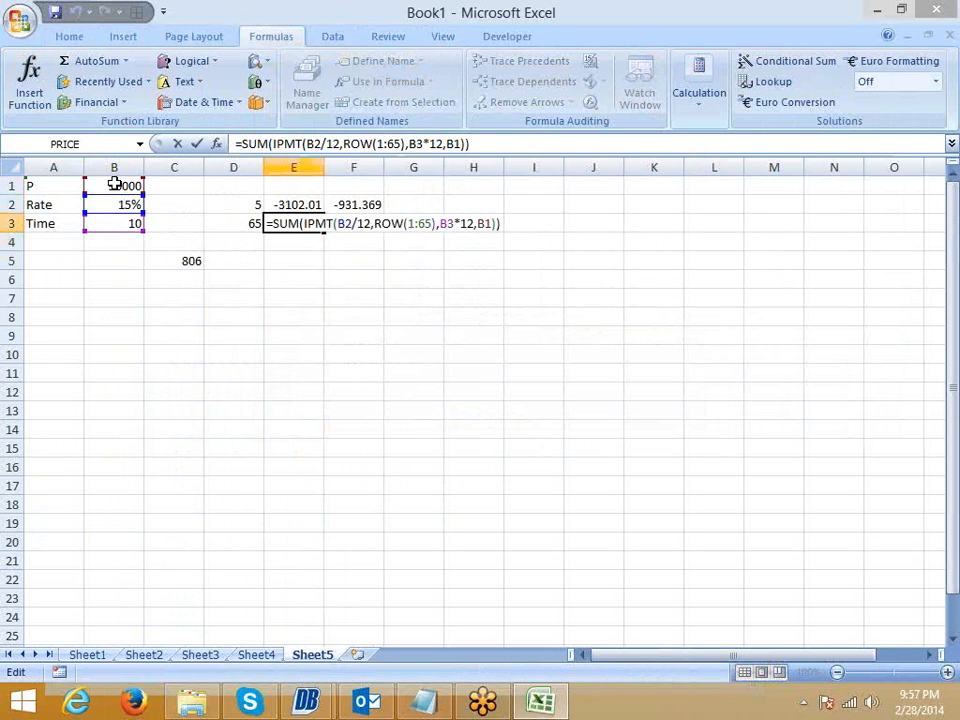
key("ctrl+shift+Return")
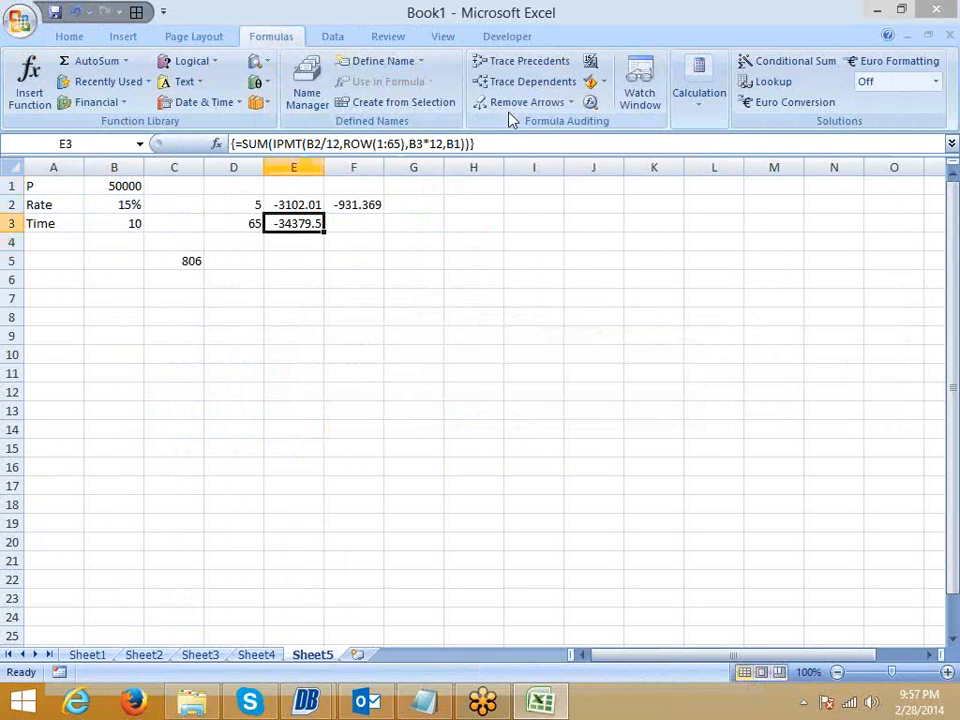
Evaluate the E3 array formula step by step, examining how ROW(1:65) and IPMT expand, and close the evaluation.
left_click(590, 104)
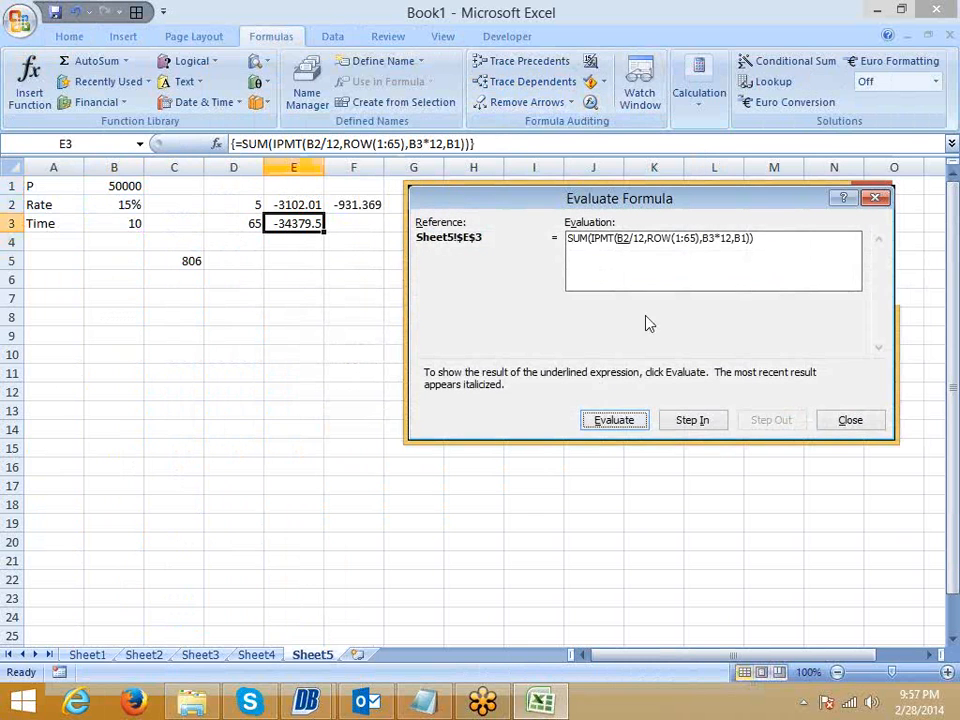
left_click(622, 424)
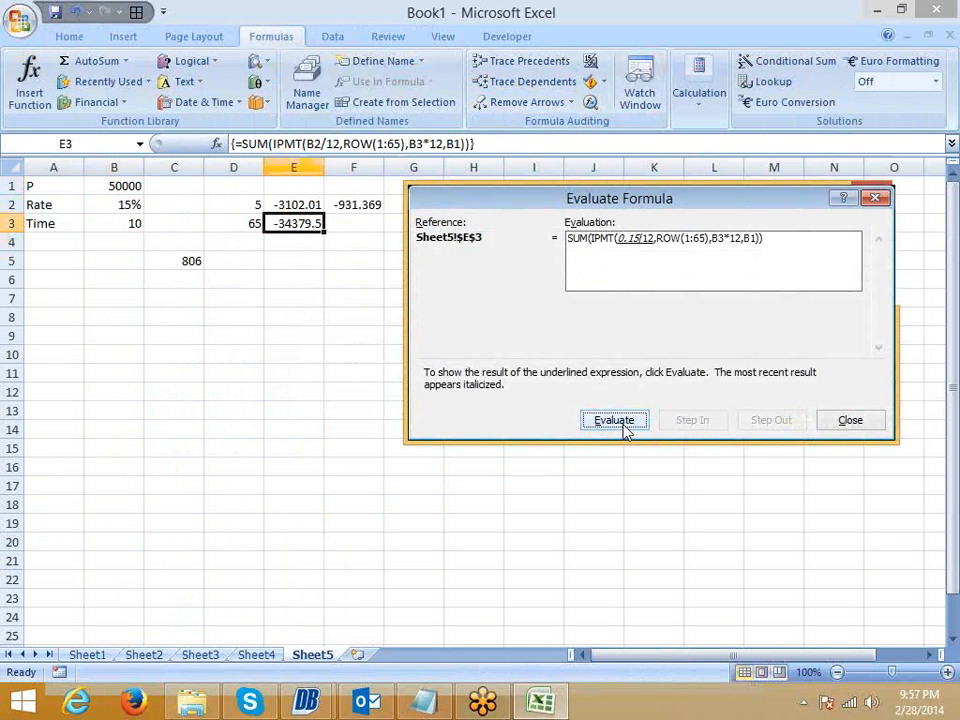
left_click(622, 424)
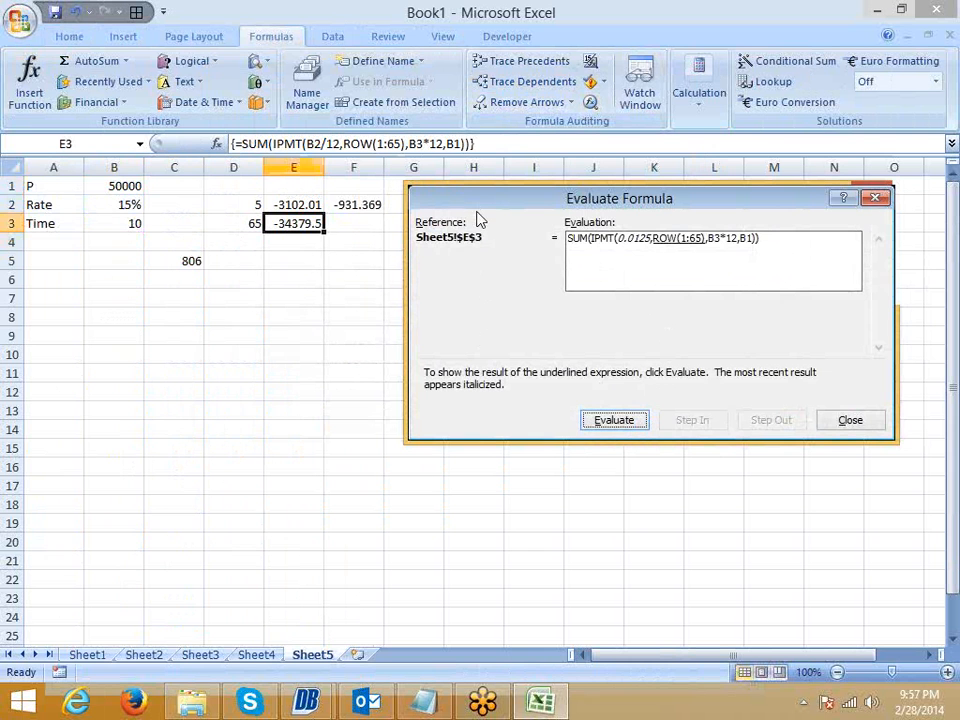
left_click(619, 424)
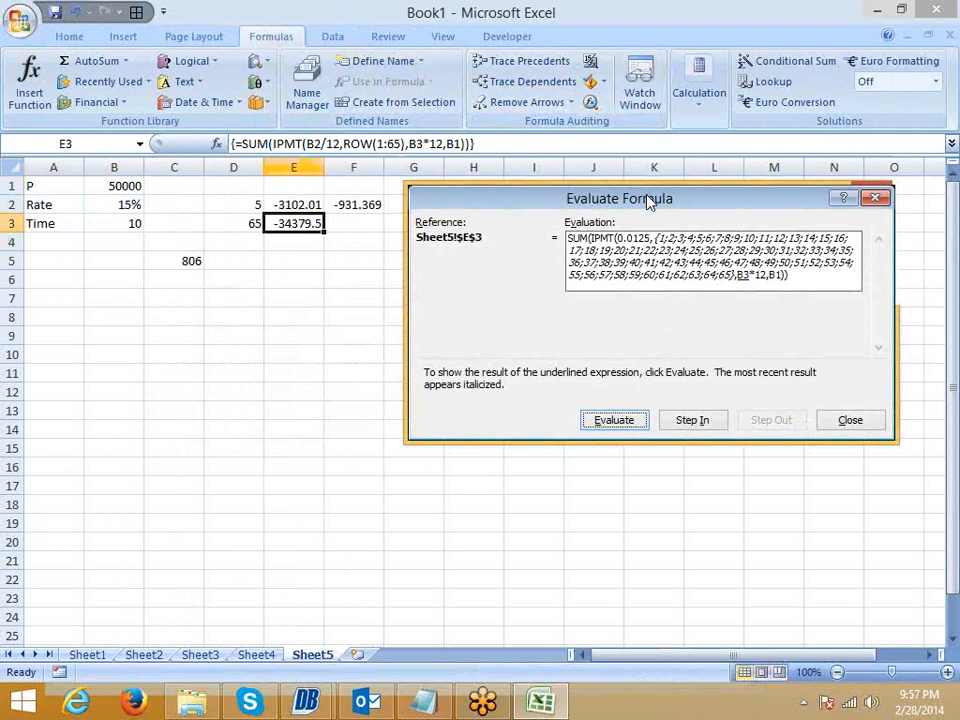
left_click_drag(647, 193, 349, 143)
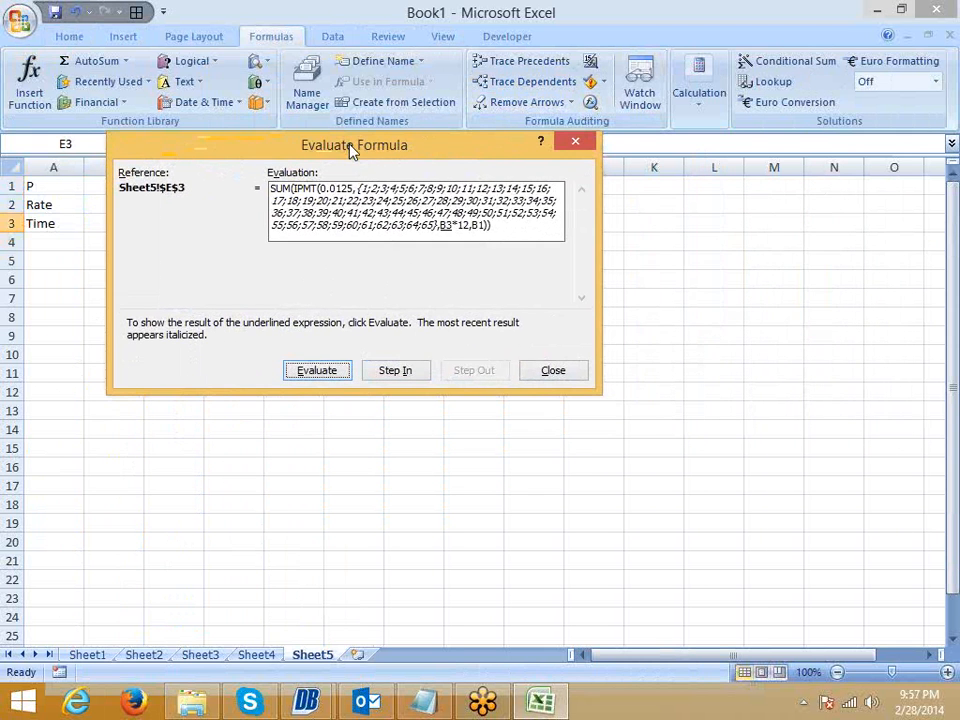
left_click(936, 45)
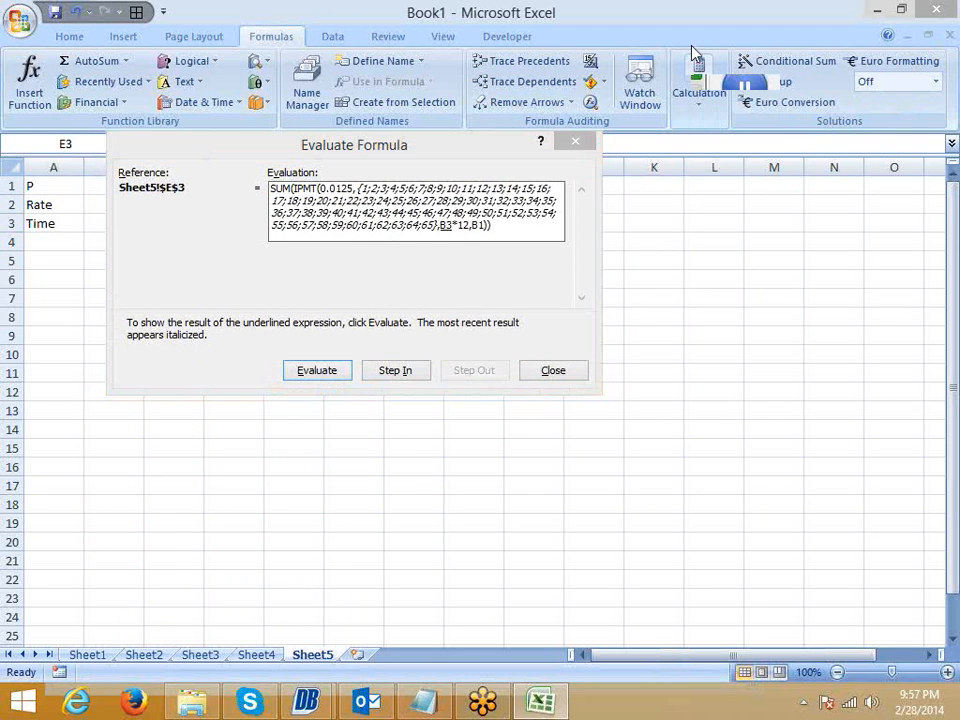
left_click(316, 376)
left_click(316, 372)
left_click(316, 372)
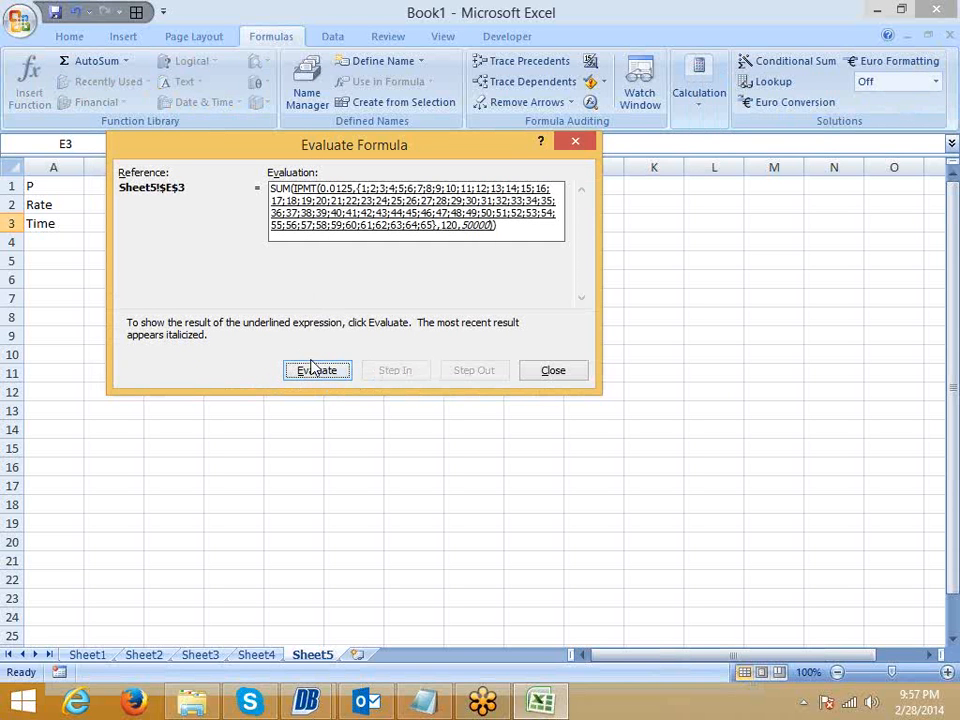
left_click(316, 371)
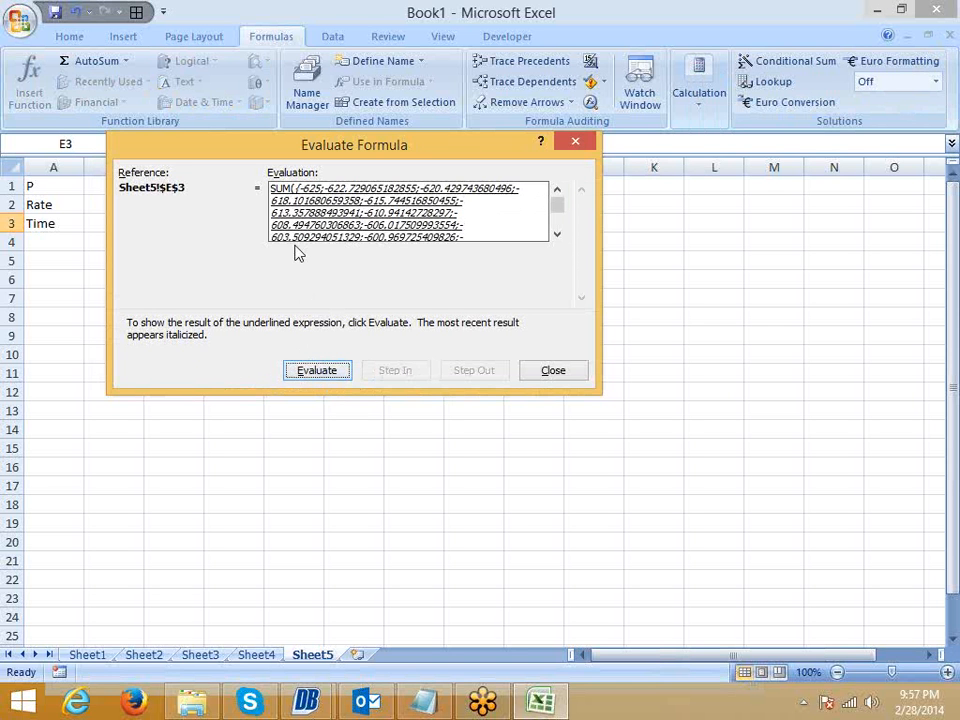
left_click(326, 375)
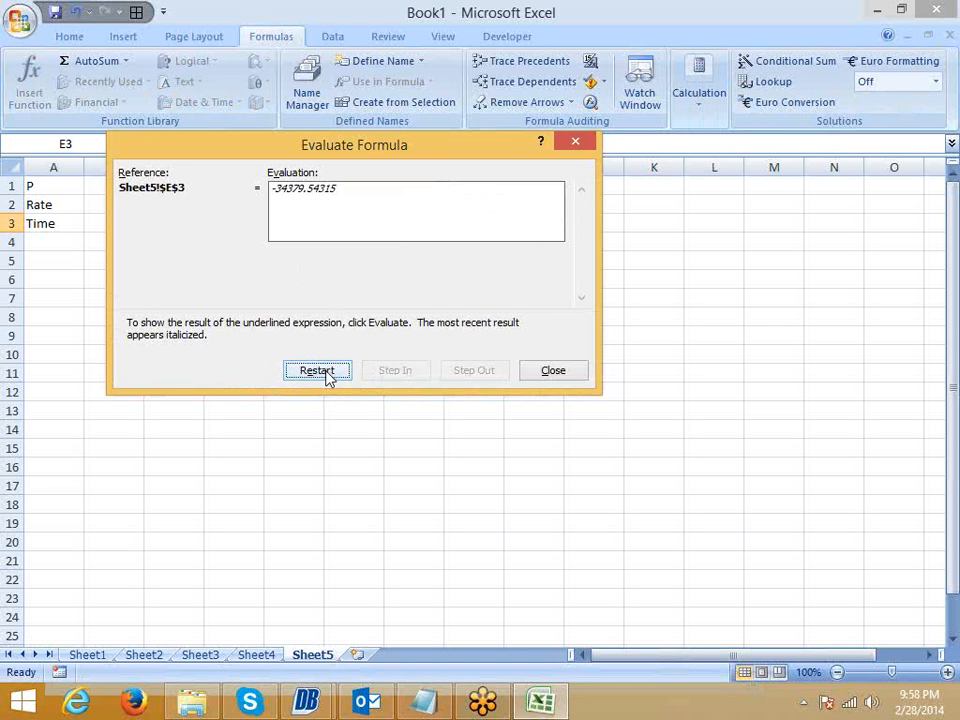
left_click(553, 372)
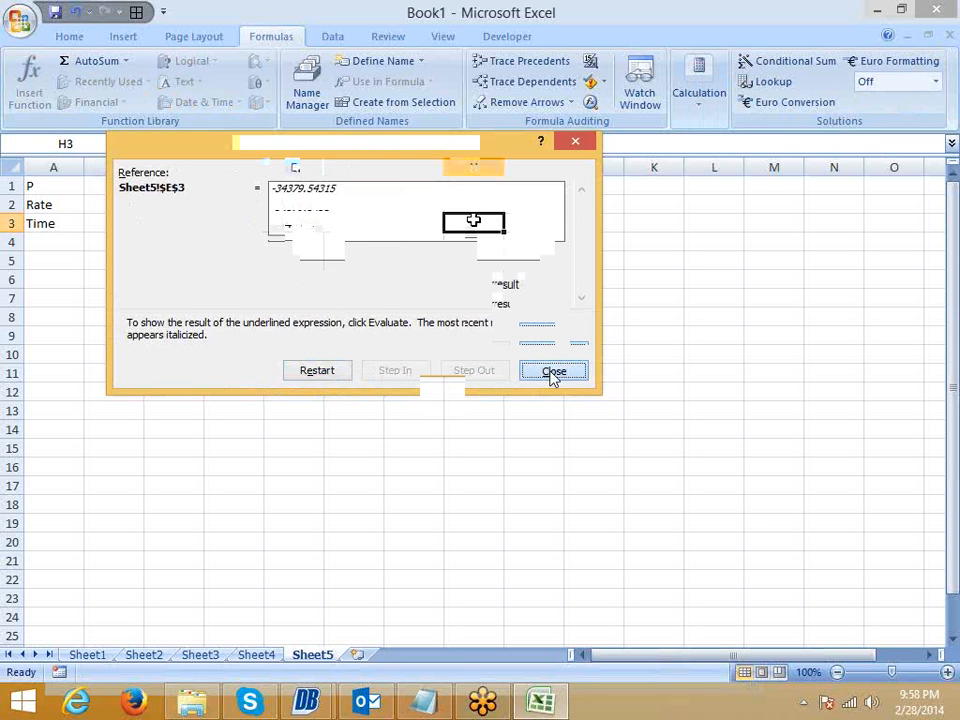
Check the repayment schedule on Sheet2 and return to Sheet5.
left_click_drag(469, 217, 592, 509)
left_click(143, 654)
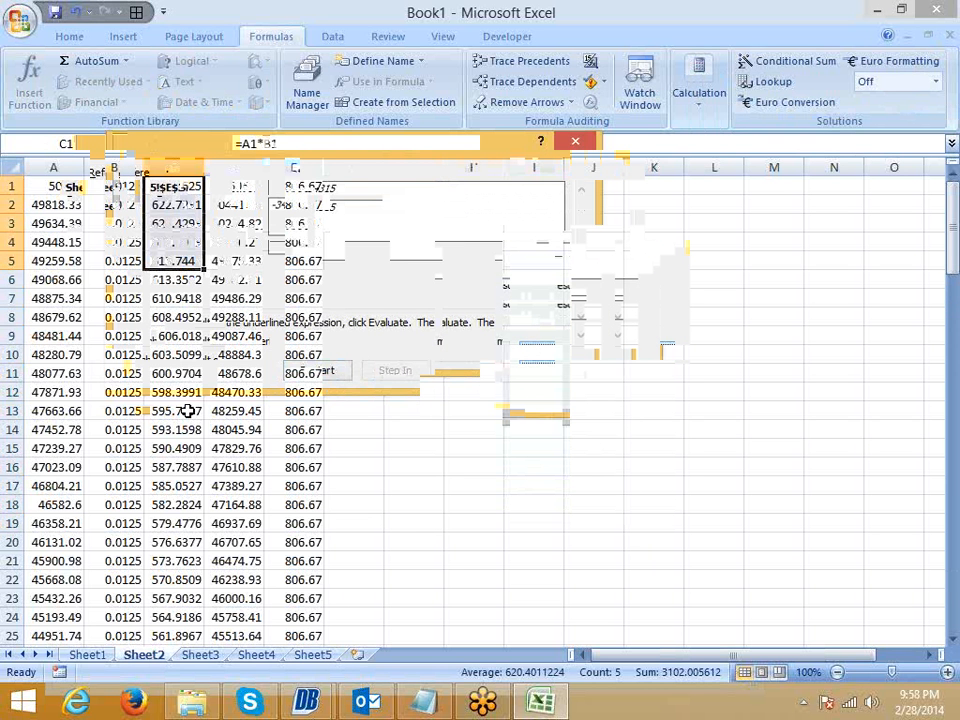
left_click(105, 660)
left_click(318, 662)
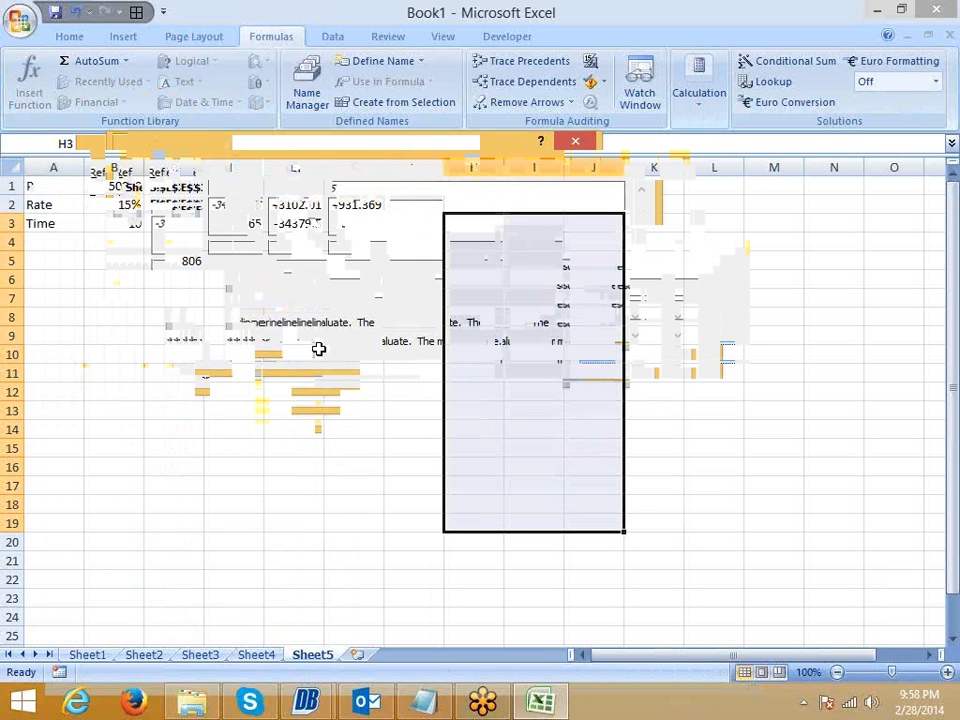
Look through the list of available financial functions, including NOMINAL, NPER and PPMT.
left_click(246, 317)
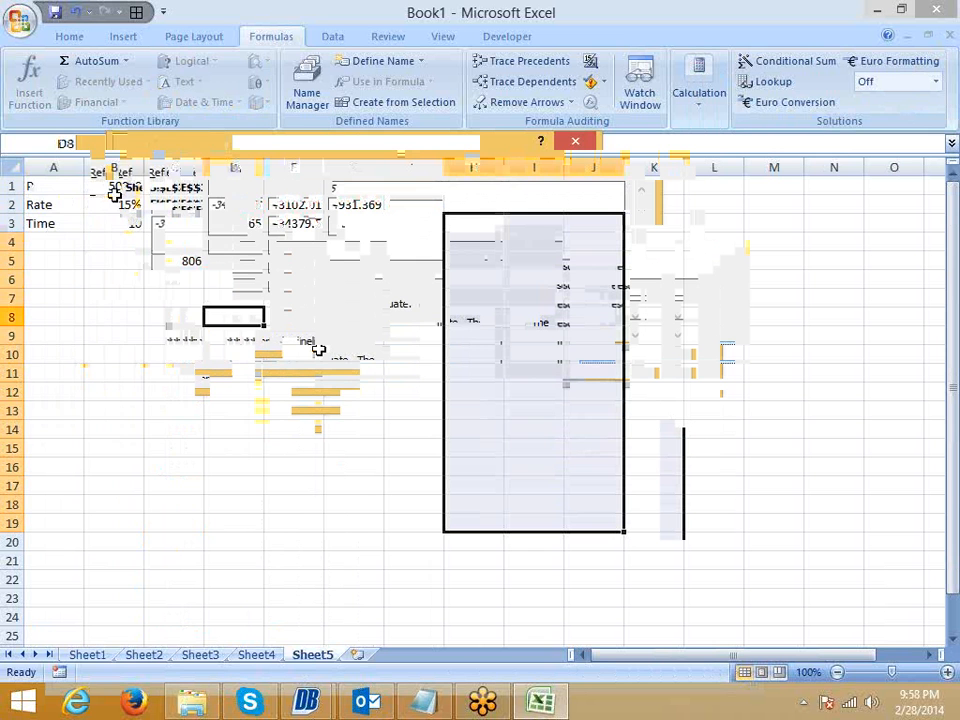
left_click(100, 104)
left_click_drag(203, 189, 203, 388)
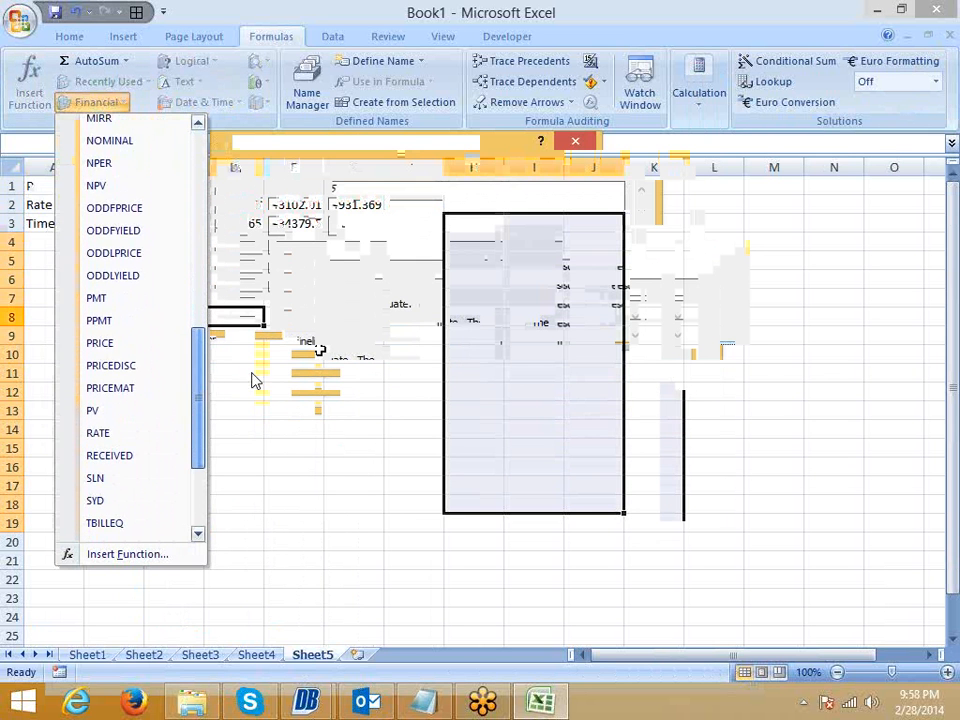
left_click(253, 380)
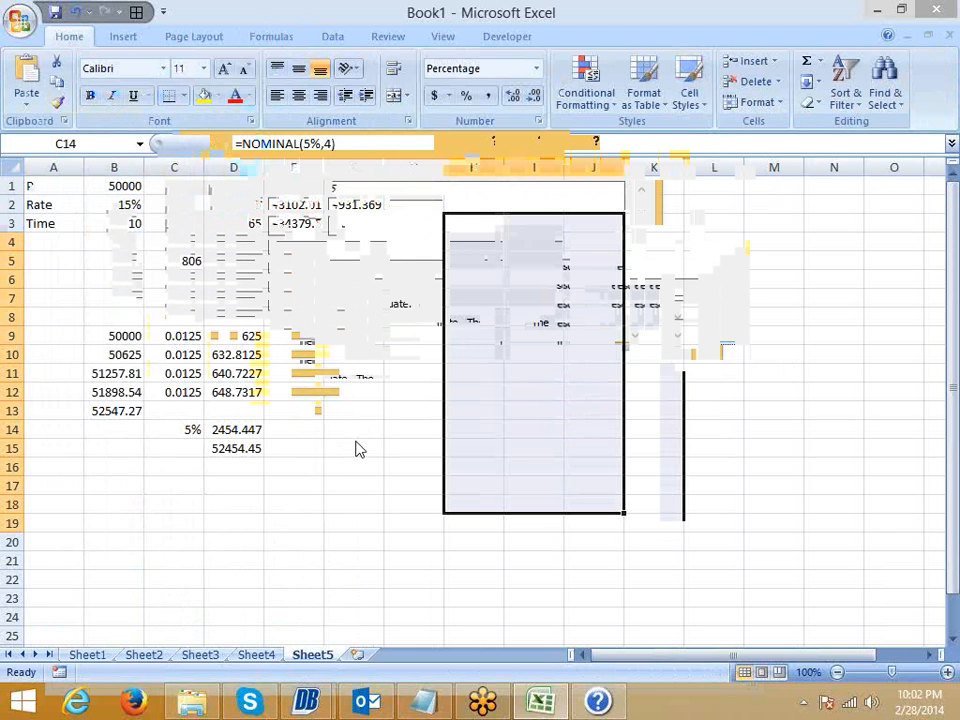
Examine the quarterly compounding table in B9:D13, including the =5%/4 rate in C9 and the running balances in column B.
left_click(114, 340)
left_click(167, 335)
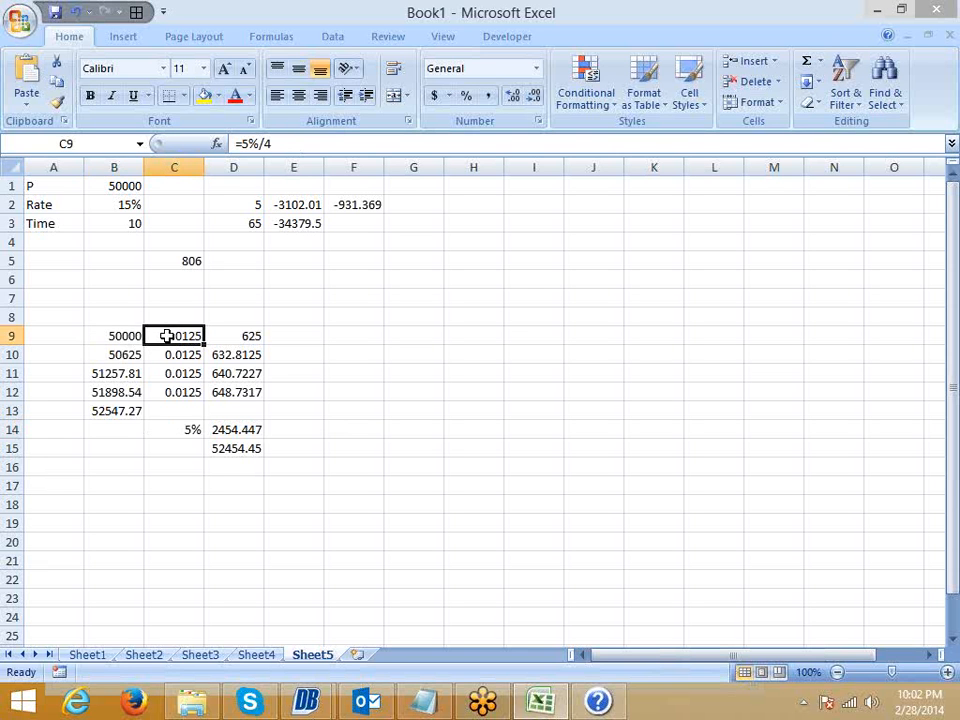
double_click(251, 143)
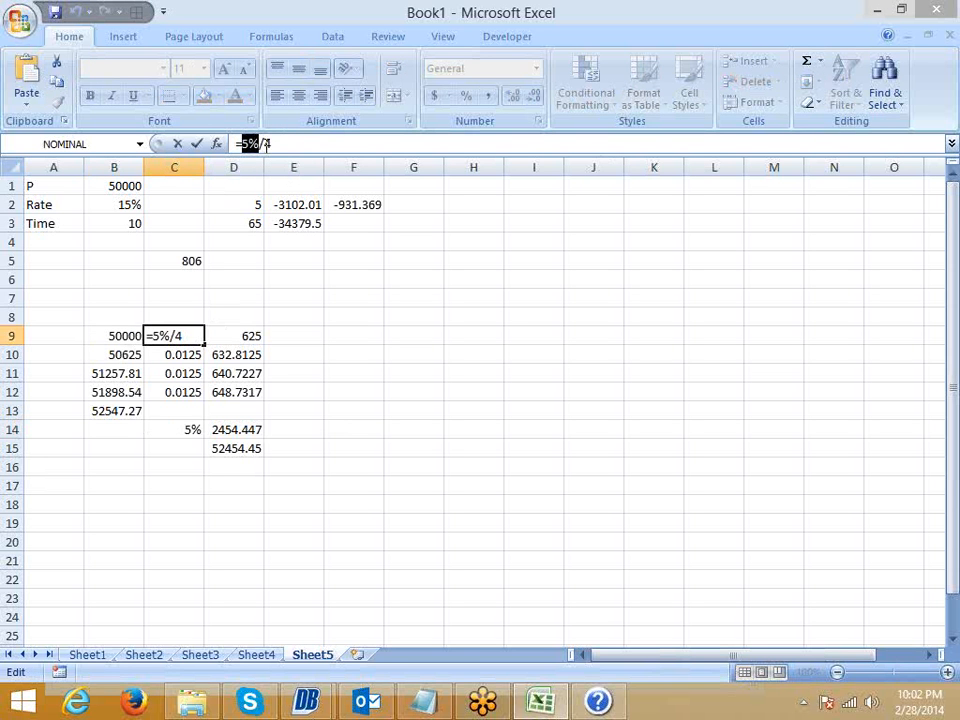
key("Escape")
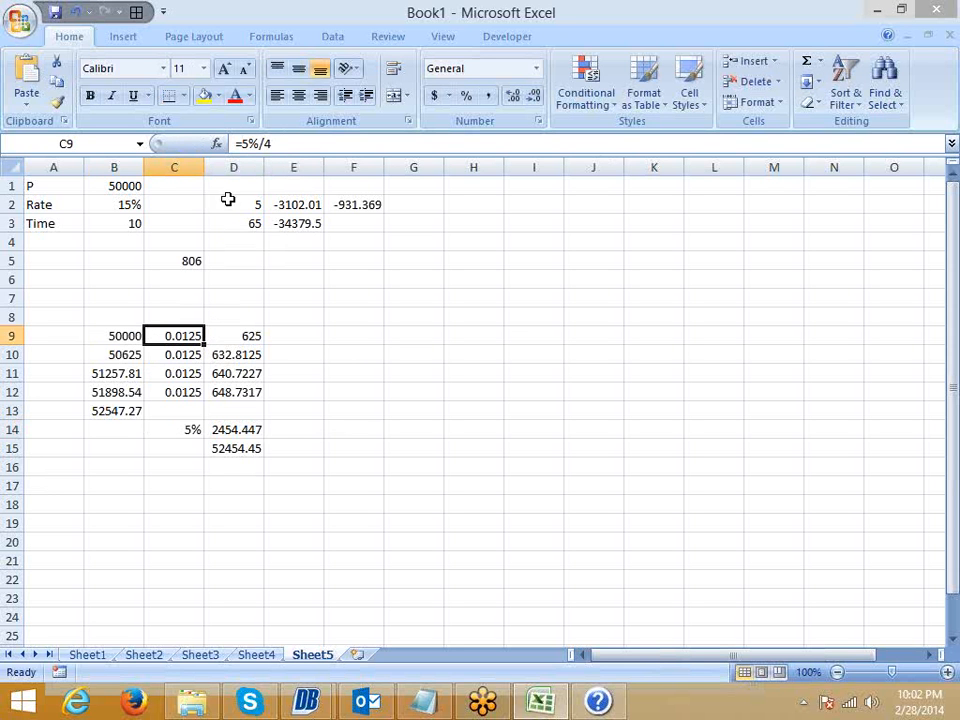
left_click(170, 396)
left_click(124, 412)
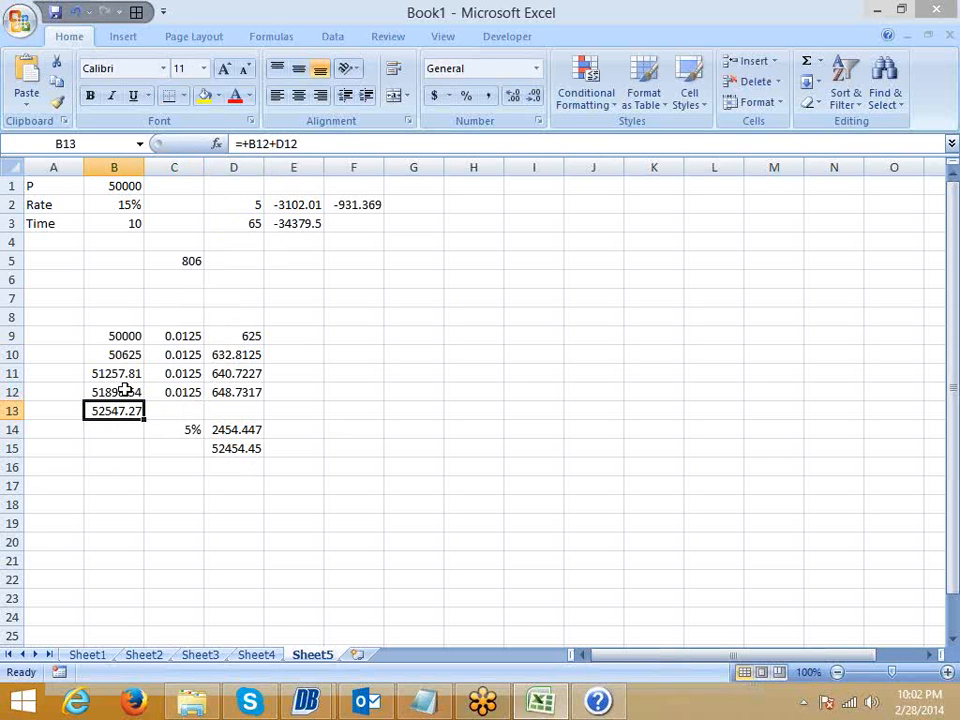
left_click(122, 390)
left_click_drag(121, 388, 114, 362)
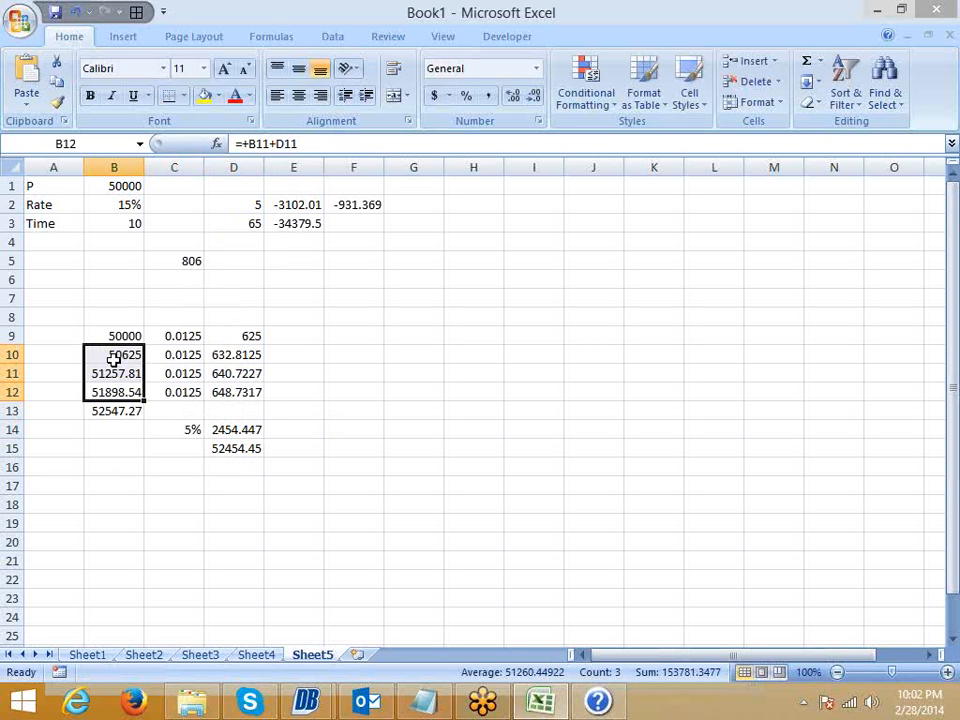
Show the NOMINAL rate in C14 with two decimal places and compare the D14 interest with the compounded balance in B13.
left_click(178, 427)
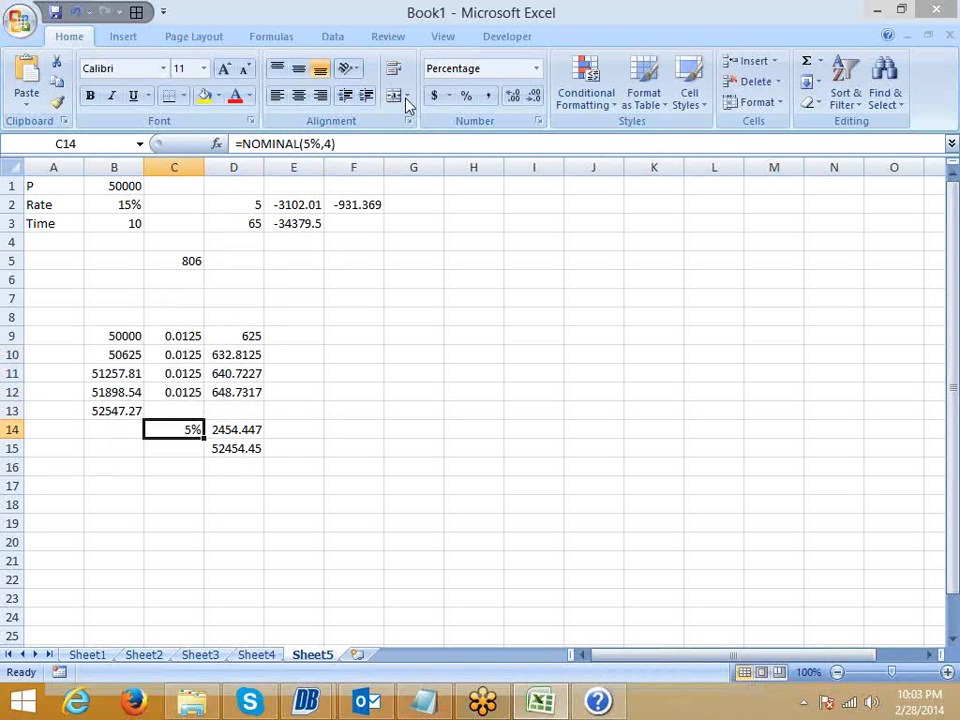
left_click(511, 96)
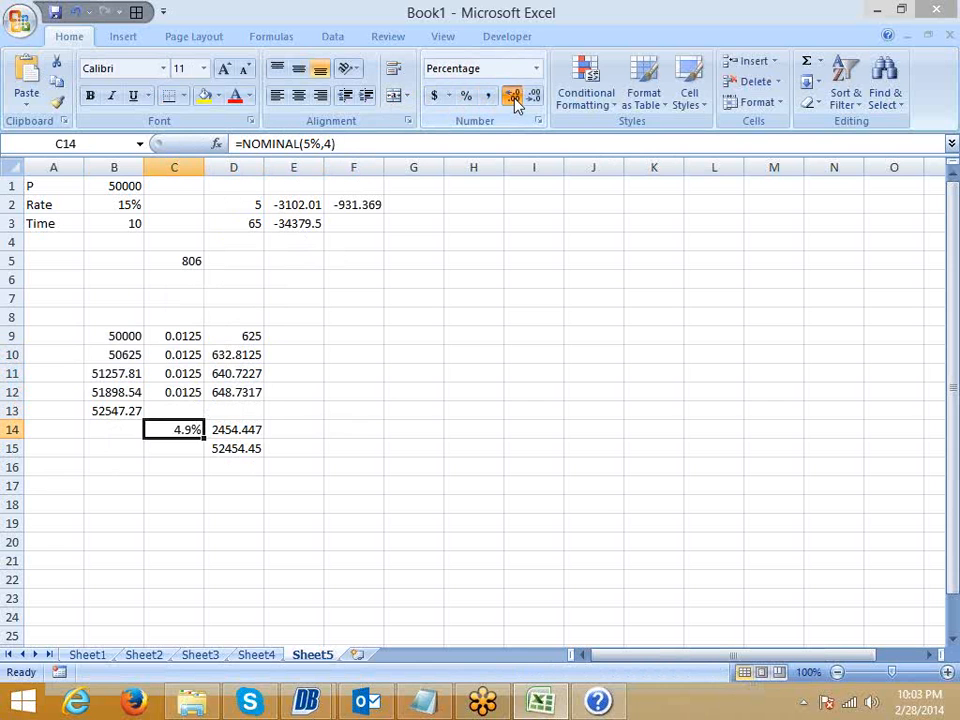
left_click(511, 96)
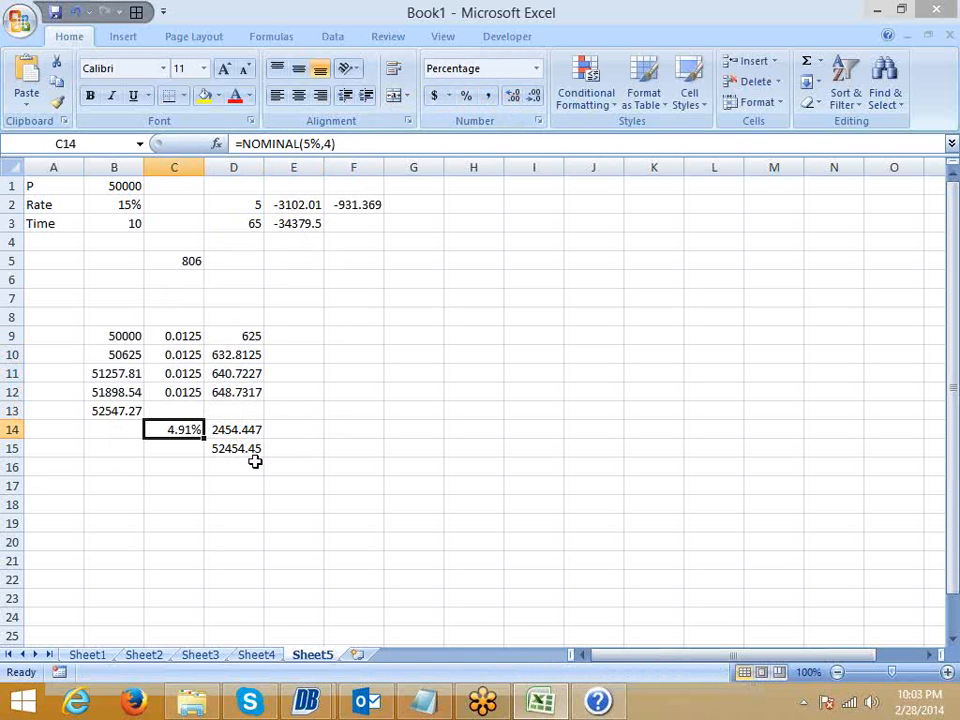
left_click(233, 433)
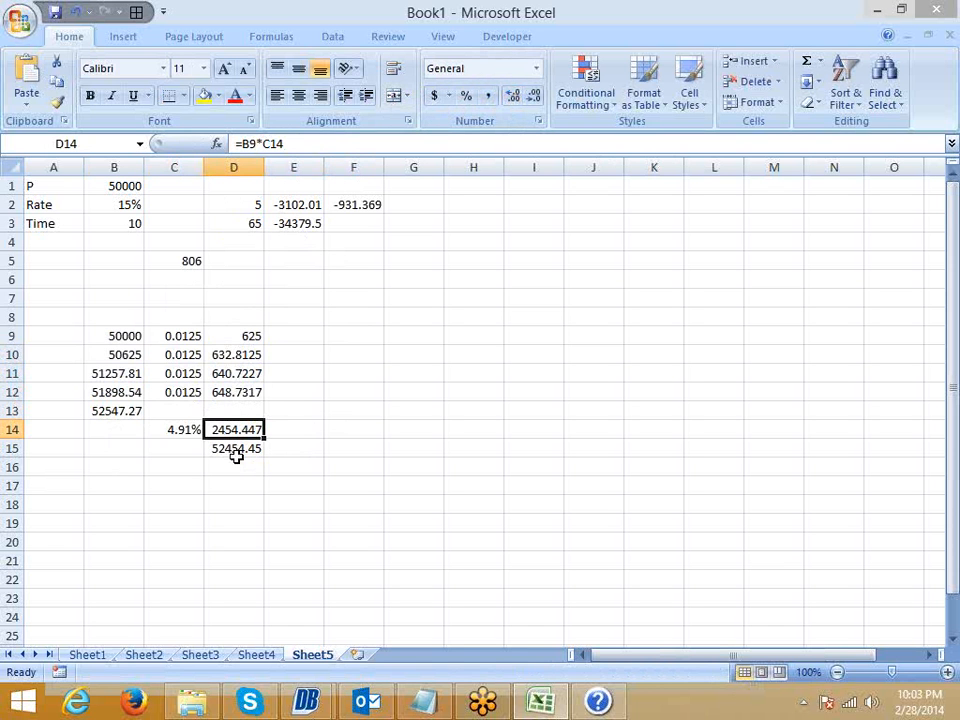
left_click(104, 406)
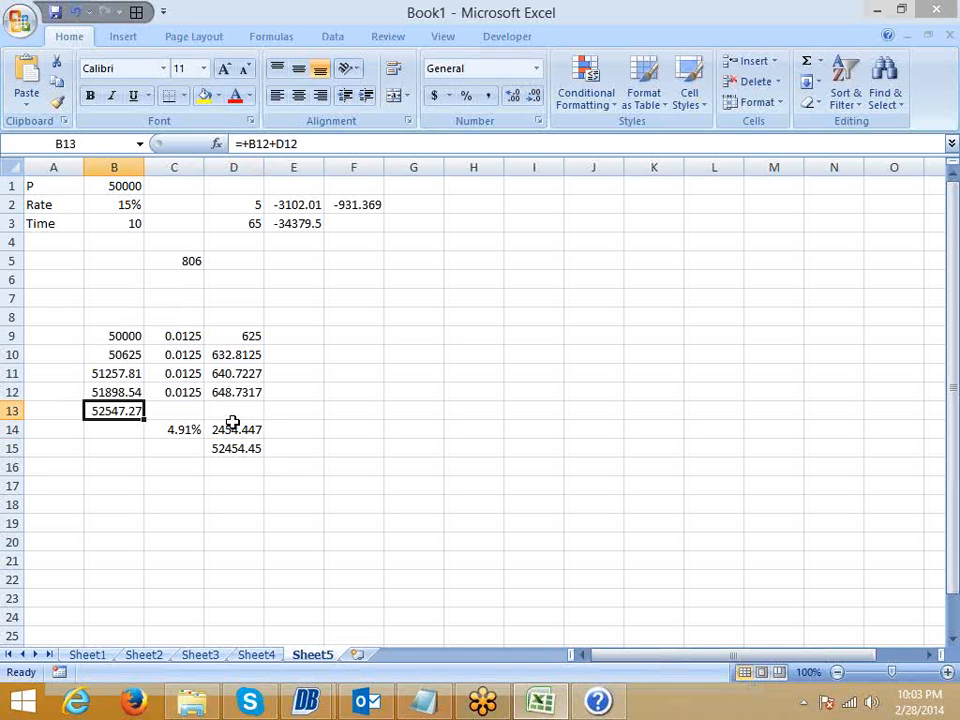
Examine the final rows of the repayment schedule on Sheet2, glance through the other sheets and return to Sheet5.
left_click(143, 654)
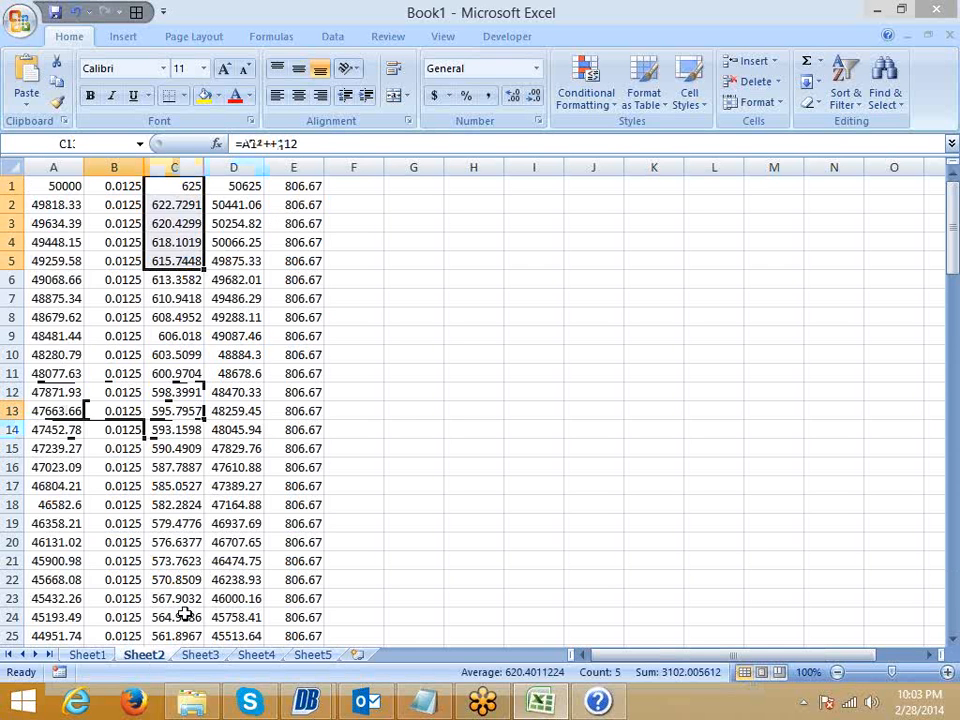
scroll(184, 612, "down", 20)
scroll(184, 612, "down", 13)
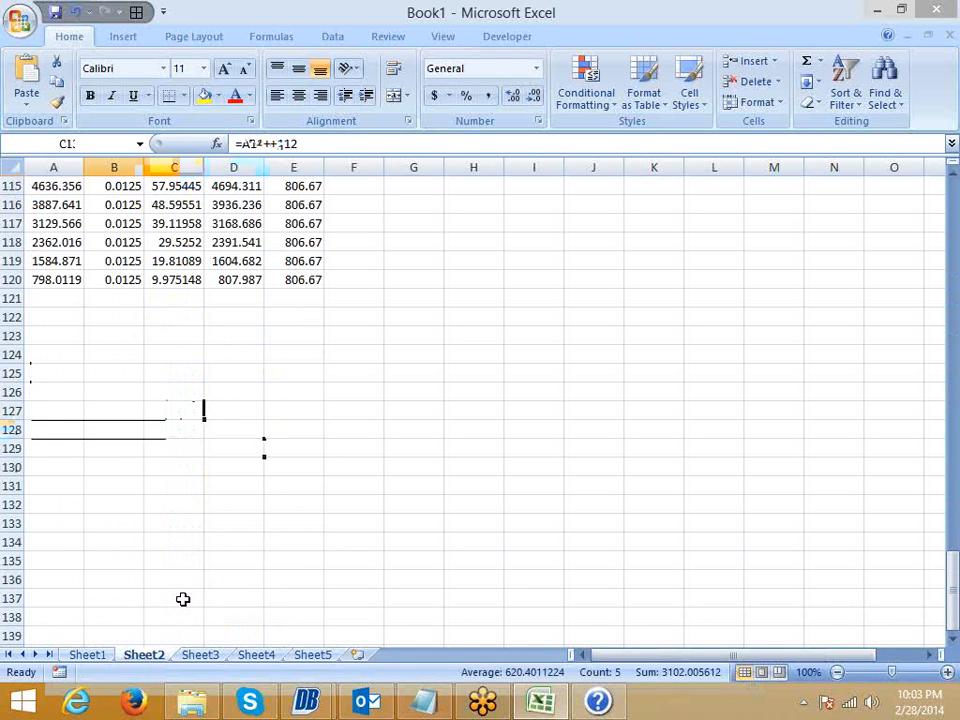
scroll(184, 600, "up", 3)
left_click(250, 506)
key("Right")
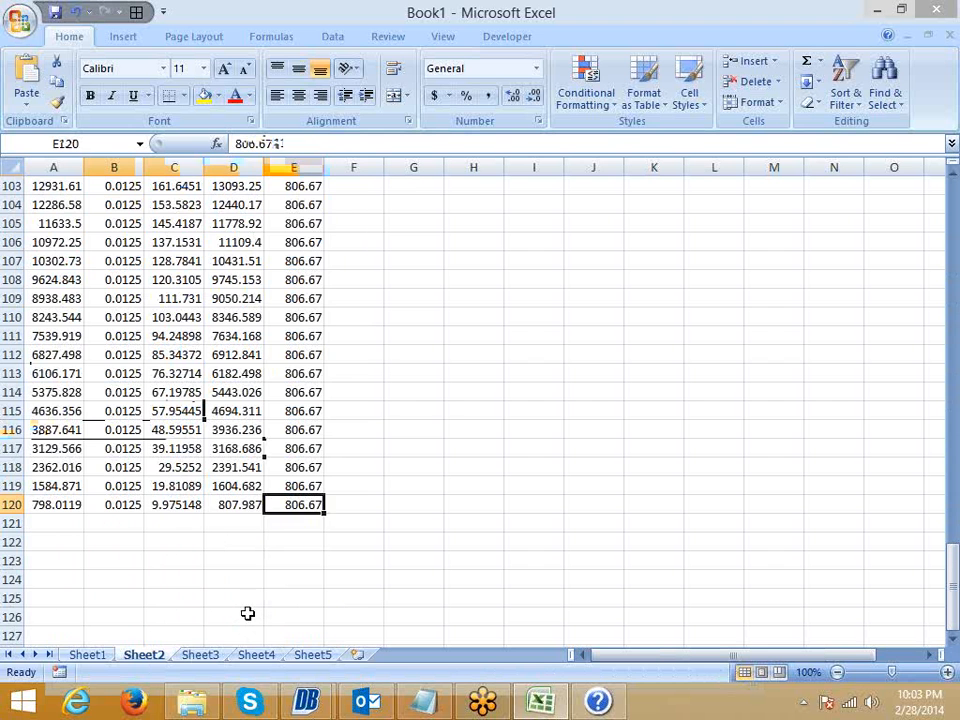
left_click(195, 654)
left_click(253, 657)
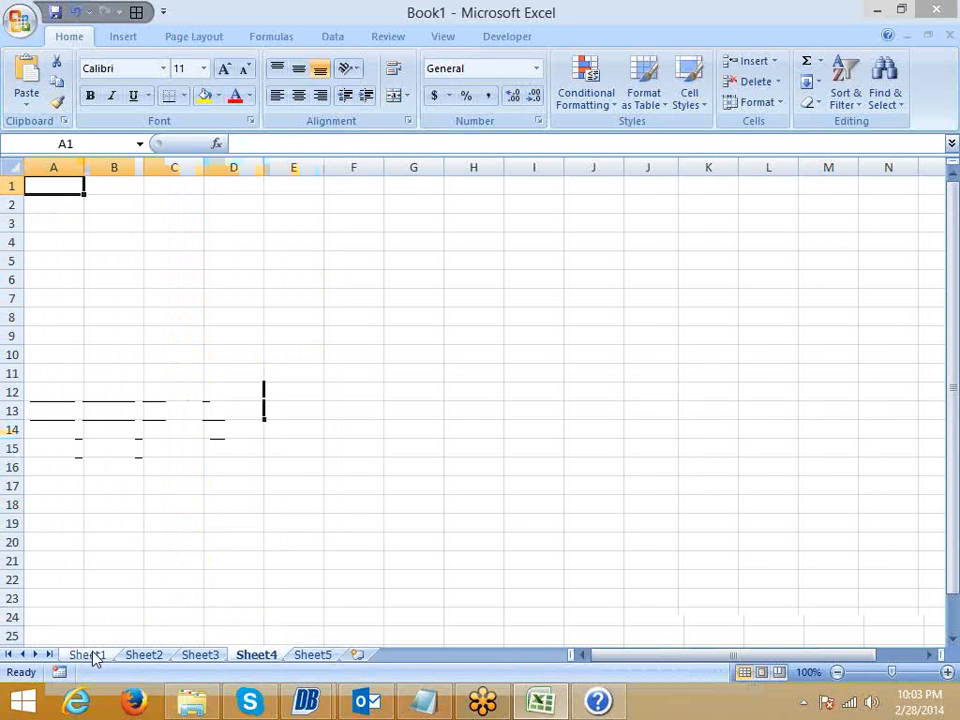
left_click(122, 656)
left_click(315, 656)
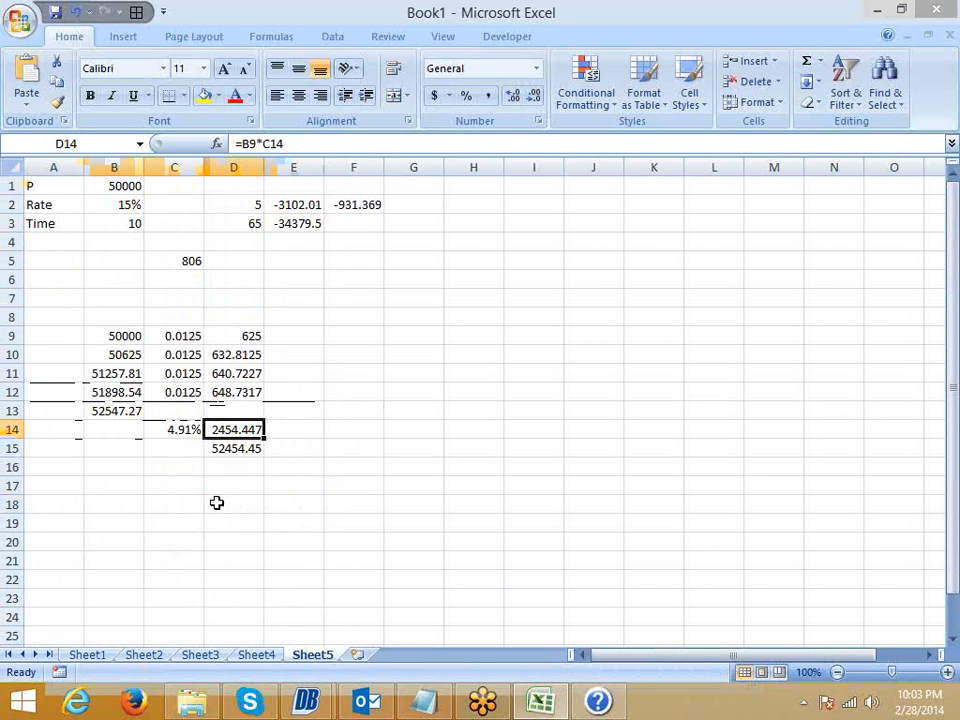
Read the Excel Help topic on NOMINAL for the C14 formula, highlighting "annual interest rate", and minimize the help window.
left_click(173, 428)
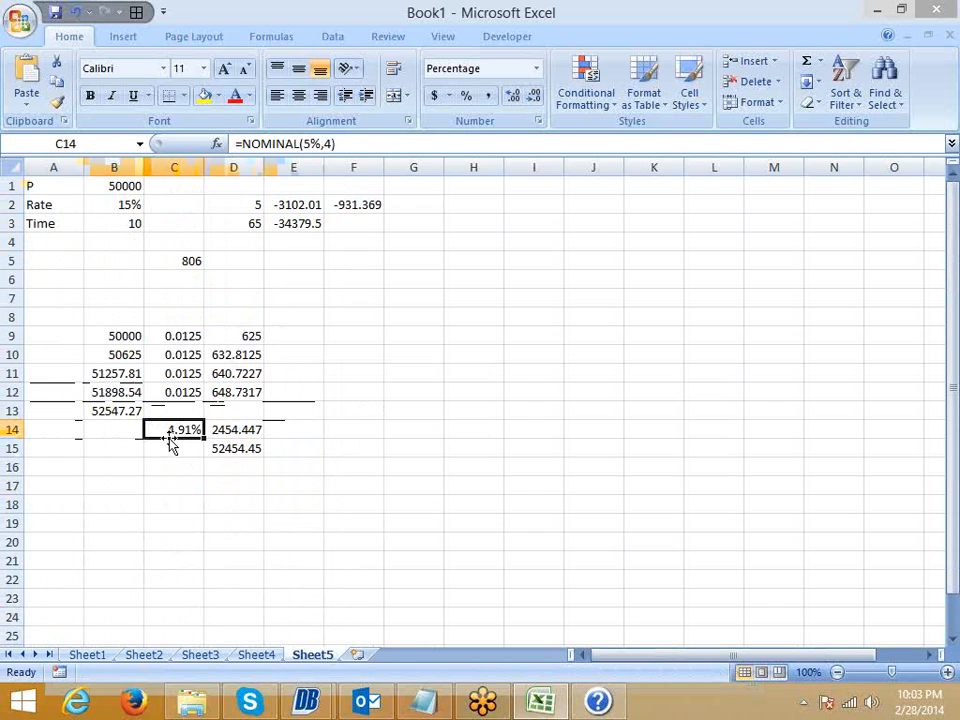
left_click(595, 703)
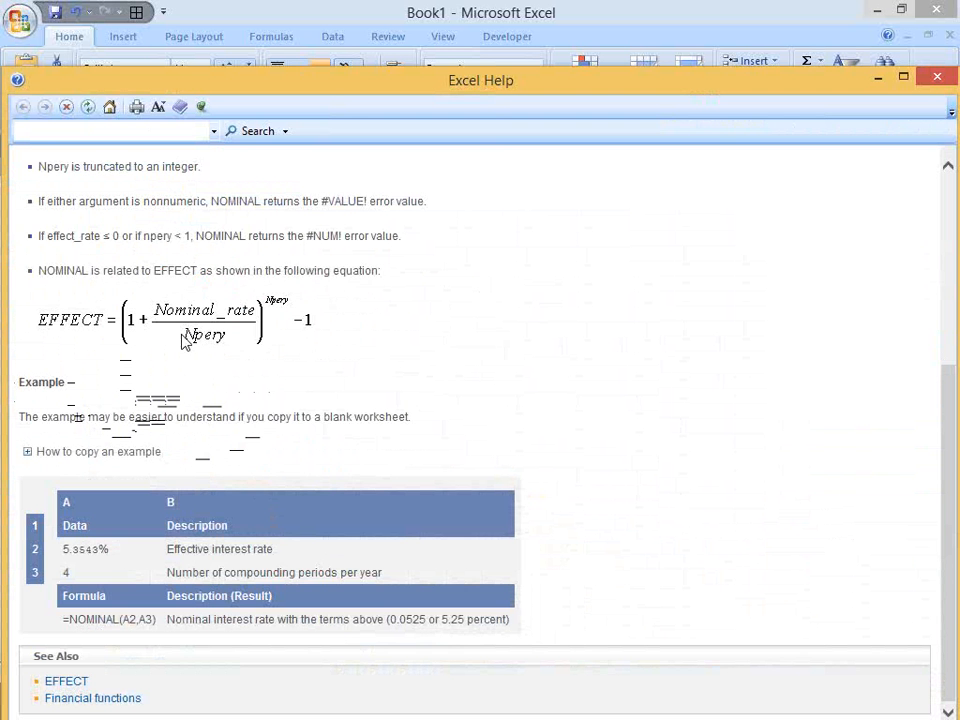
scroll(191, 405, "up", 5)
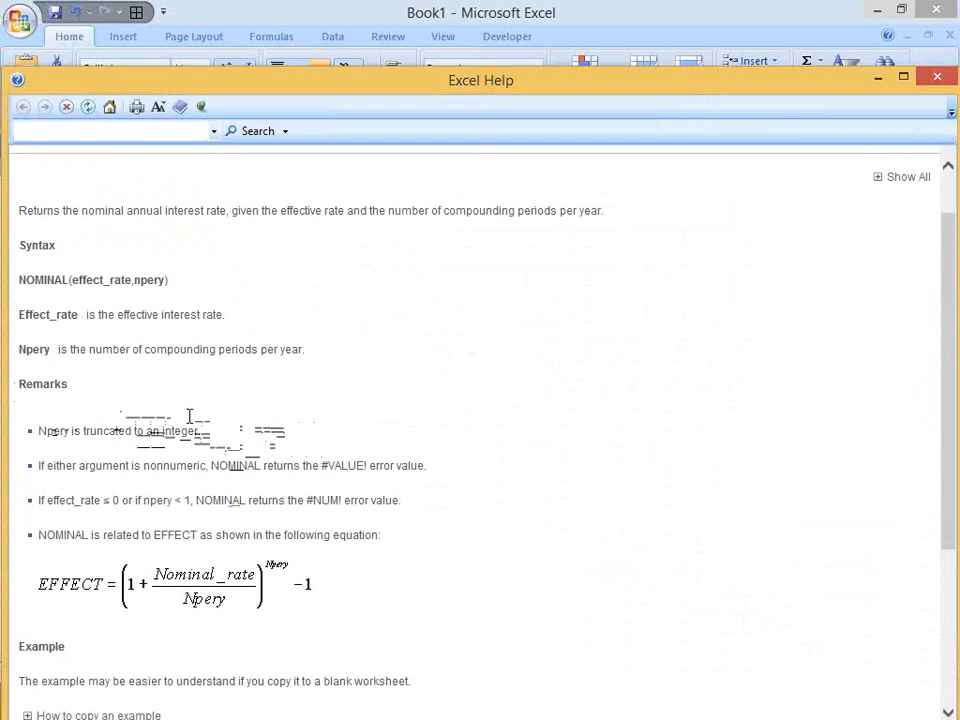
double_click(142, 211)
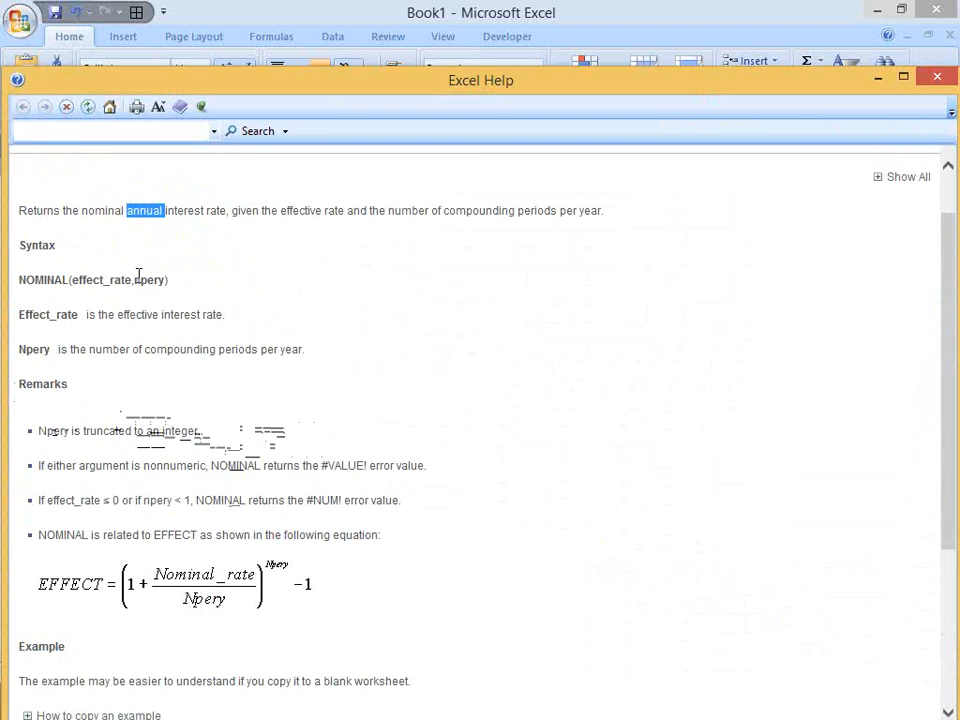
left_click(221, 216)
triple_click(204, 221)
left_click(155, 226)
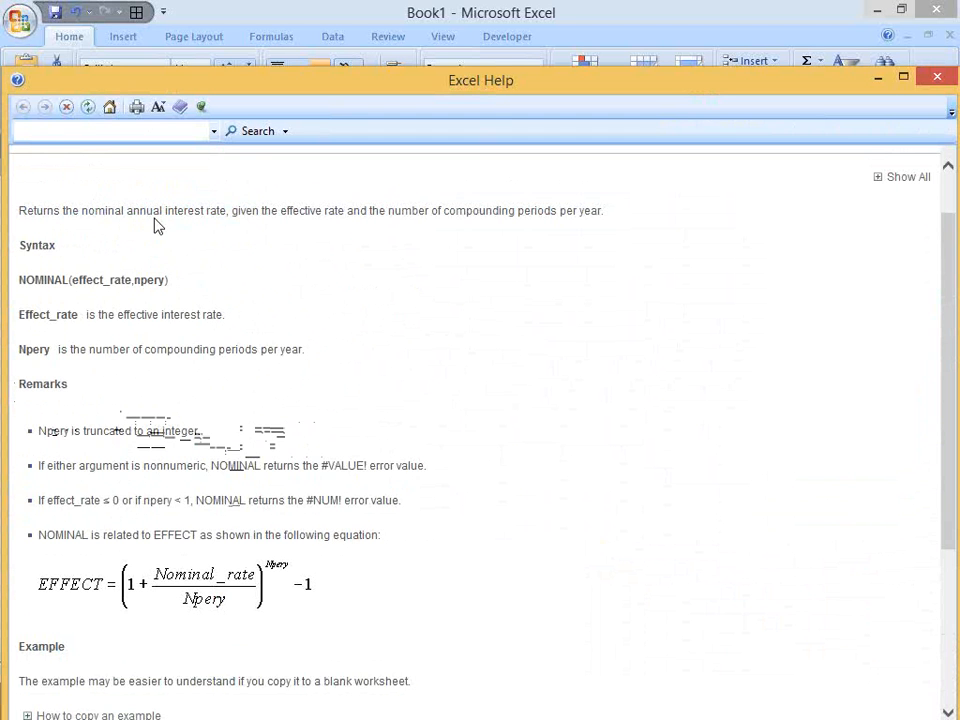
left_click_drag(127, 212, 227, 213)
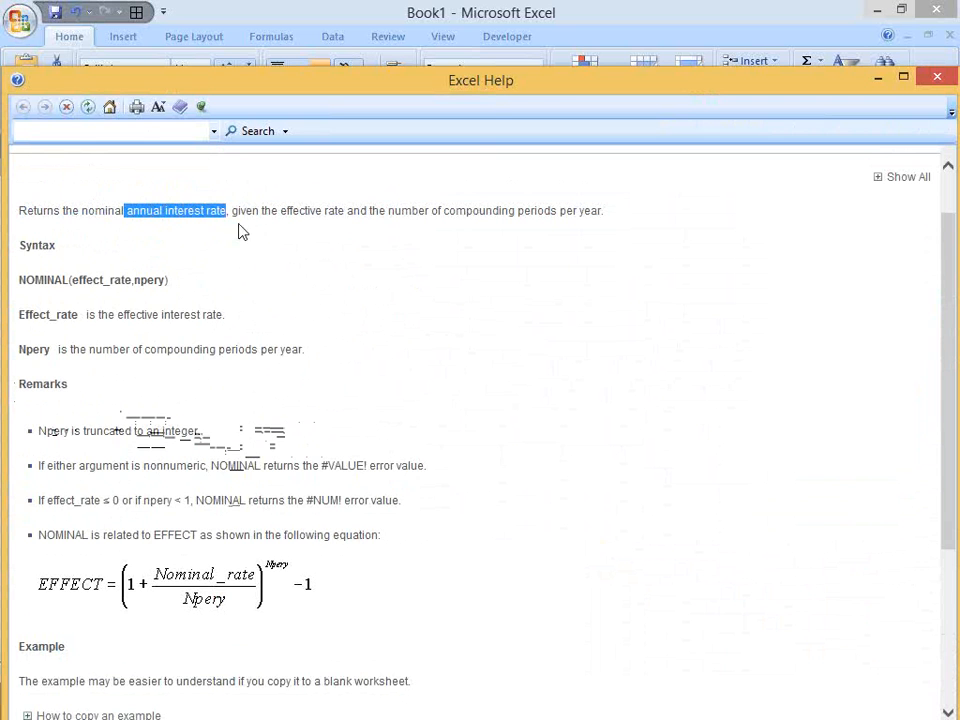
left_click(877, 78)
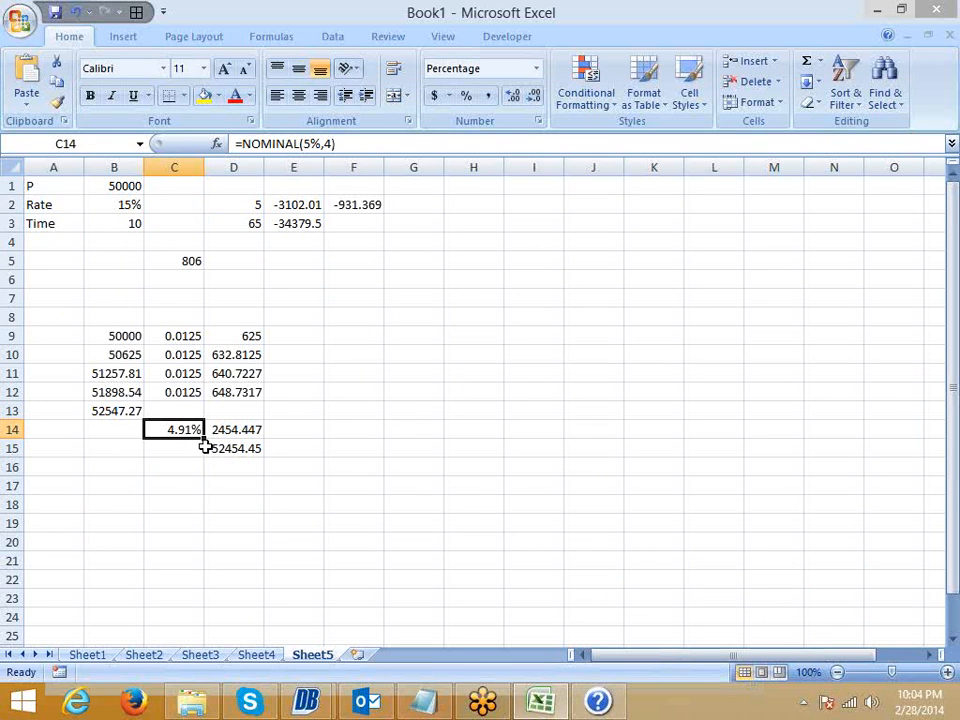
Select the empty cell B26 below the compounding example on Sheet5.
left_click(341, 450)
scroll(341, 461, "down", 4)
scroll(346, 469, "up", 3)
scroll(346, 469, "up", 1)
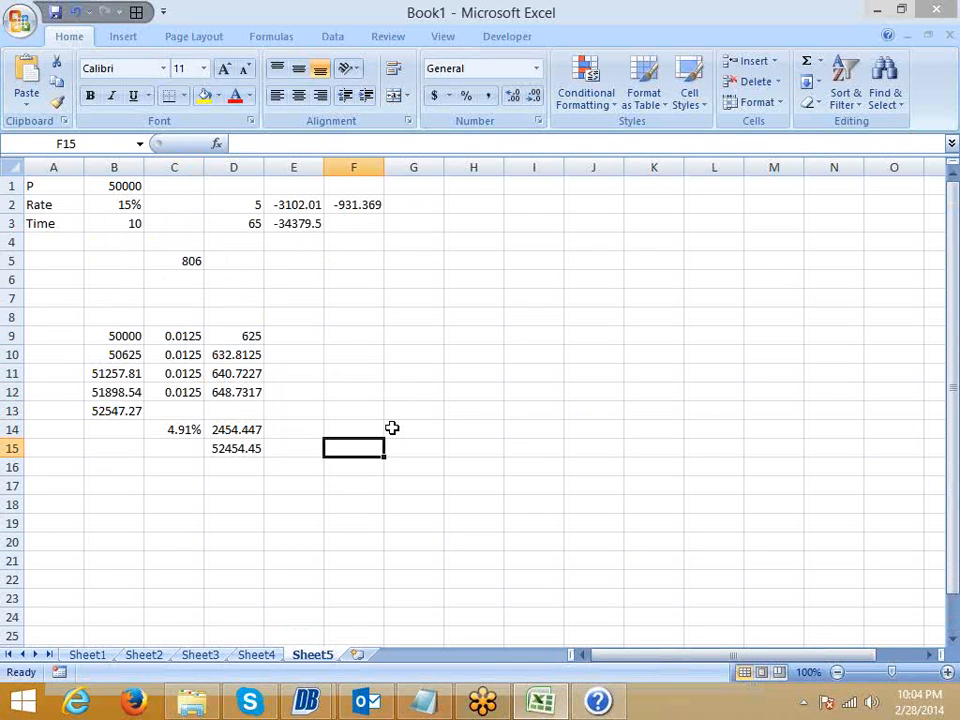
left_click(407, 433)
scroll(290, 492, "down", 5)
left_click(104, 370)
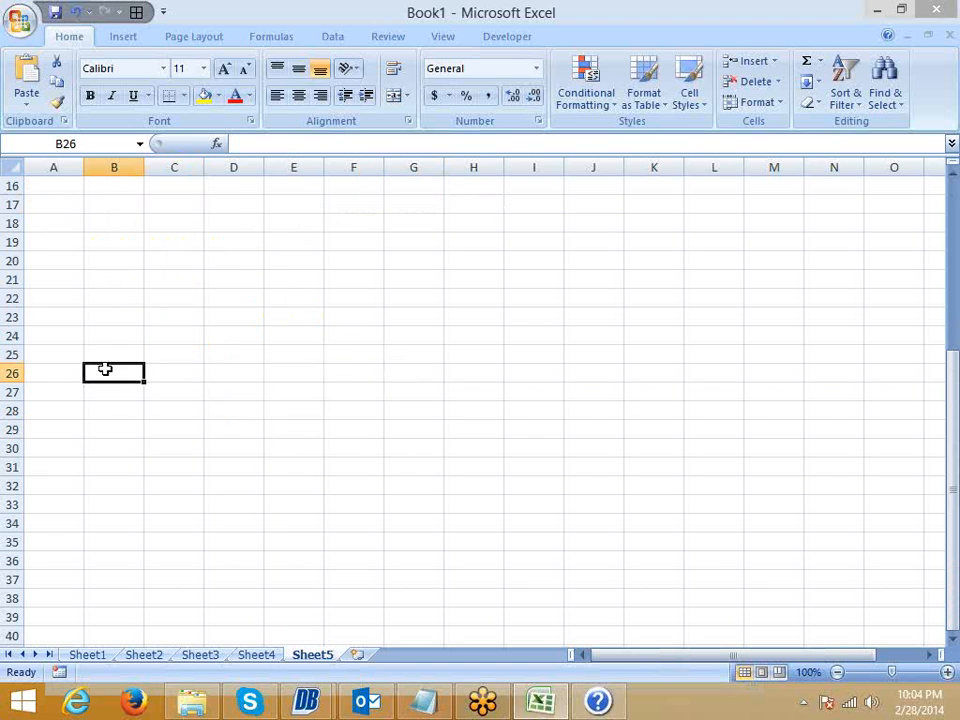